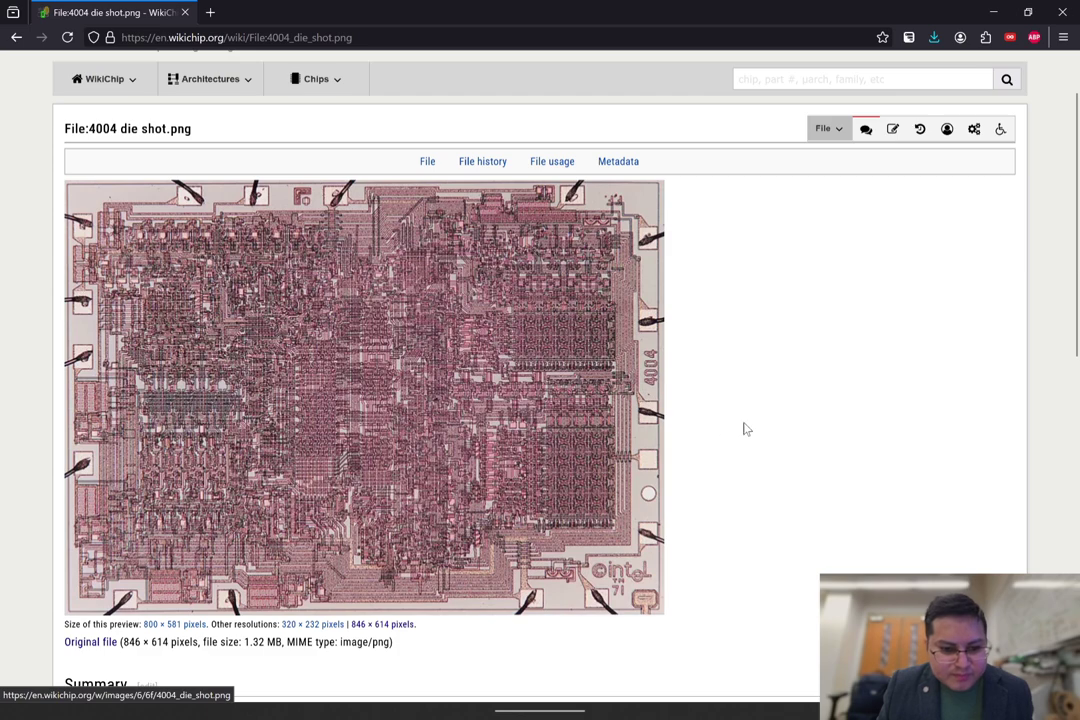
Step: Look over the summary, licensing and history of the 4004 die shot file, and return to the Intel 4004 article
{"action": "scroll", "coordinate": [740, 428], "scroll_direction": "down", "scroll_amount": 5}
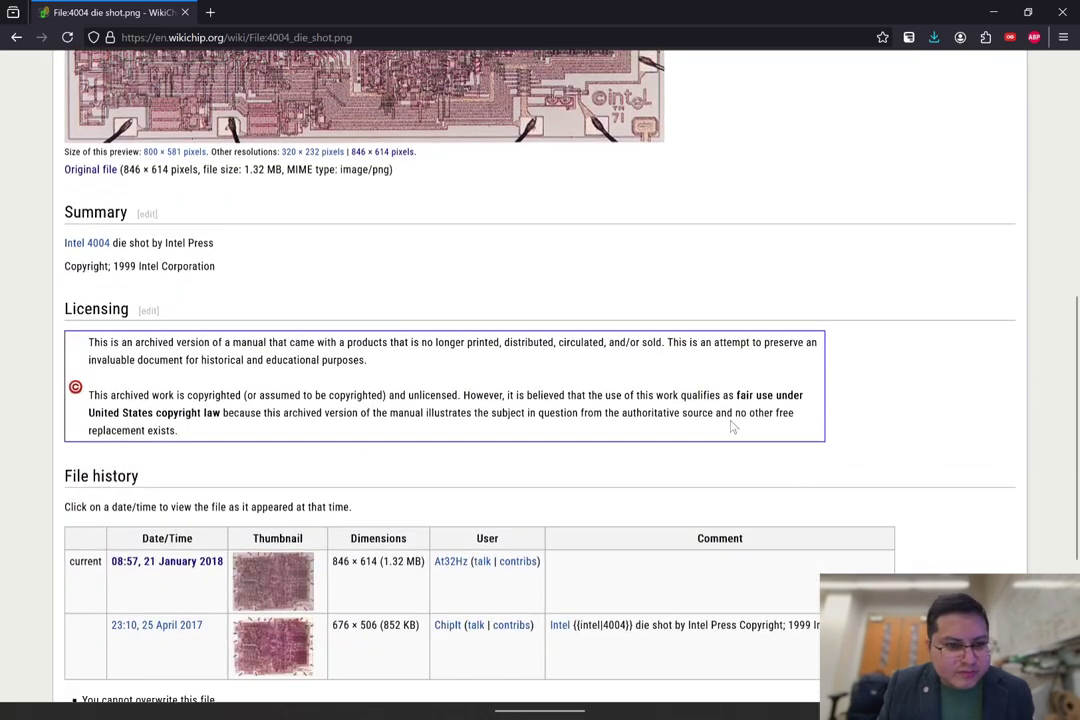
{"action": "scroll", "coordinate": [732, 427], "scroll_direction": "down", "scroll_amount": 2}
{"action": "scroll", "coordinate": [386, 378], "scroll_direction": "up", "scroll_amount": 8}
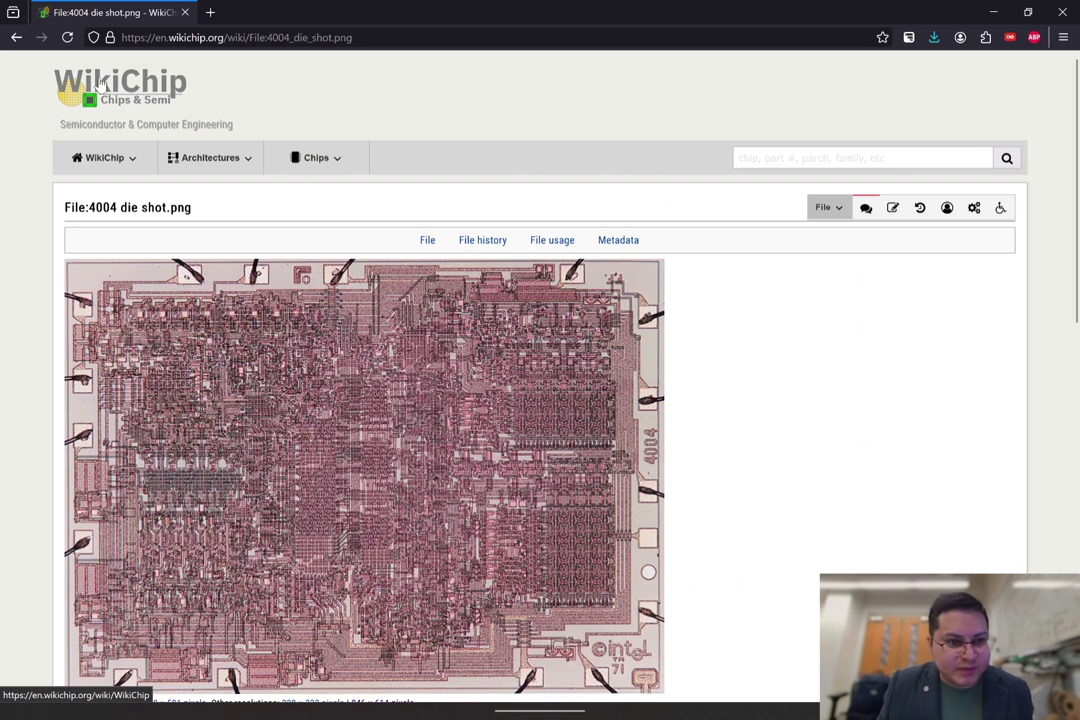
{"action": "left_click", "coordinate": [17, 38]}
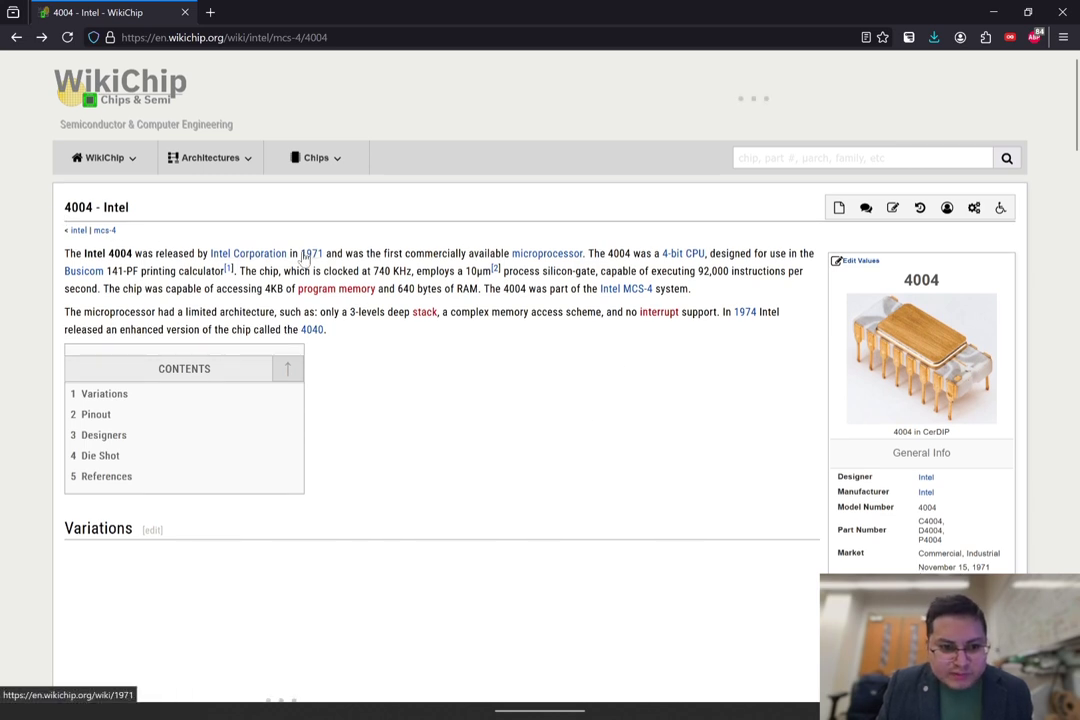
Step: Read through the Intel 4004 article, examining the specifications, variations, die shot and facts table
{"action": "scroll", "coordinate": [733, 374], "scroll_direction": "down", "scroll_amount": 2}
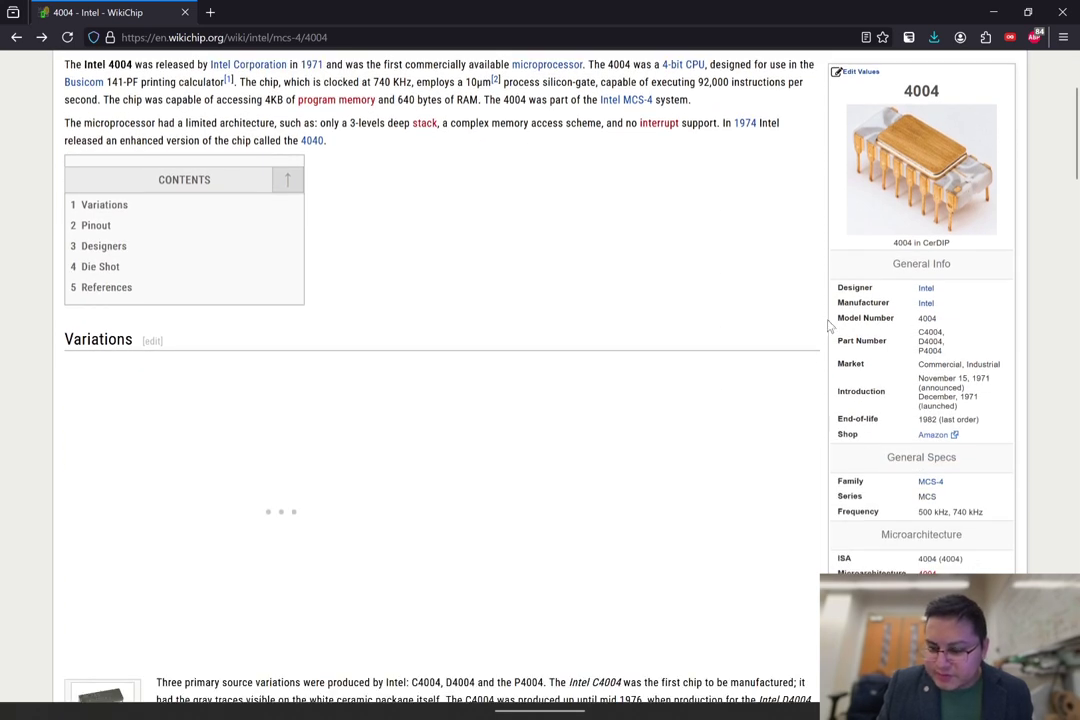
{"action": "scroll", "coordinate": [843, 358], "scroll_direction": "down", "scroll_amount": 2}
{"action": "scroll", "coordinate": [569, 376], "scroll_direction": "down", "scroll_amount": 20}
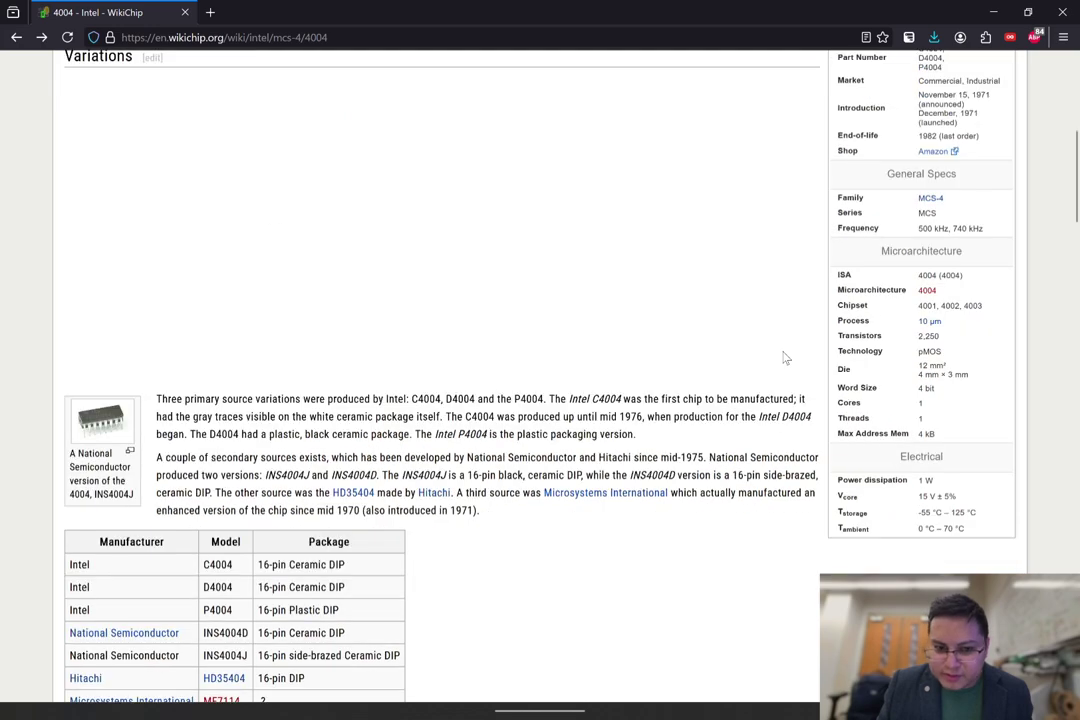
{"action": "scroll", "coordinate": [570, 378], "scroll_direction": "down", "scroll_amount": 4}
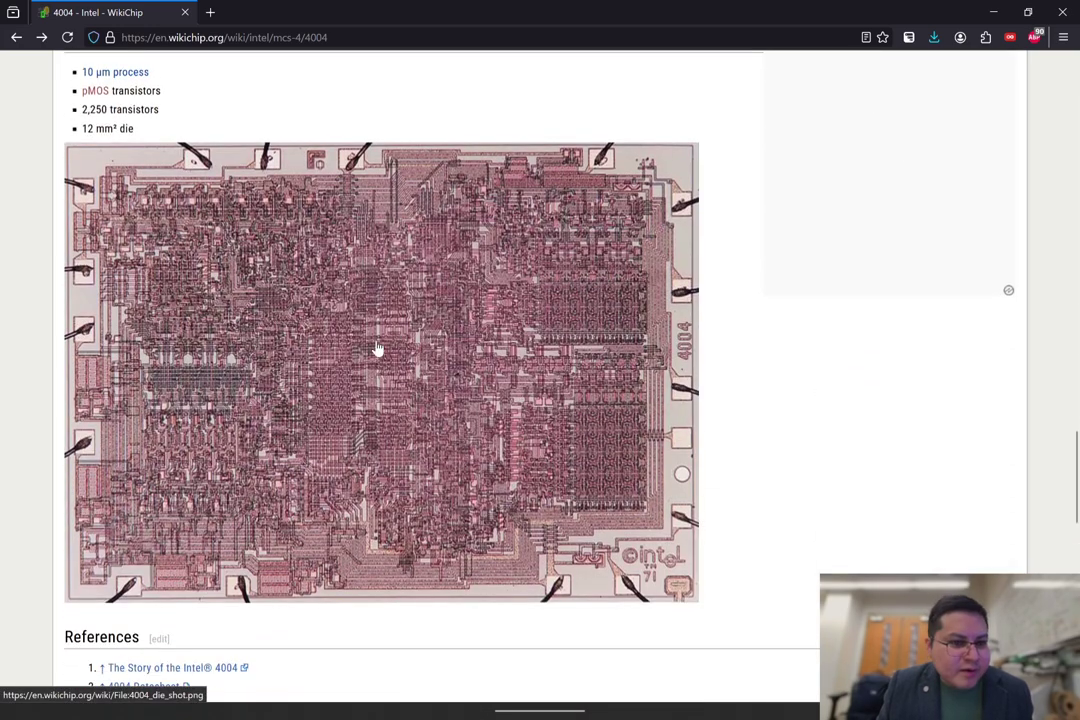
{"action": "scroll", "coordinate": [288, 408], "scroll_direction": "up", "scroll_amount": 1}
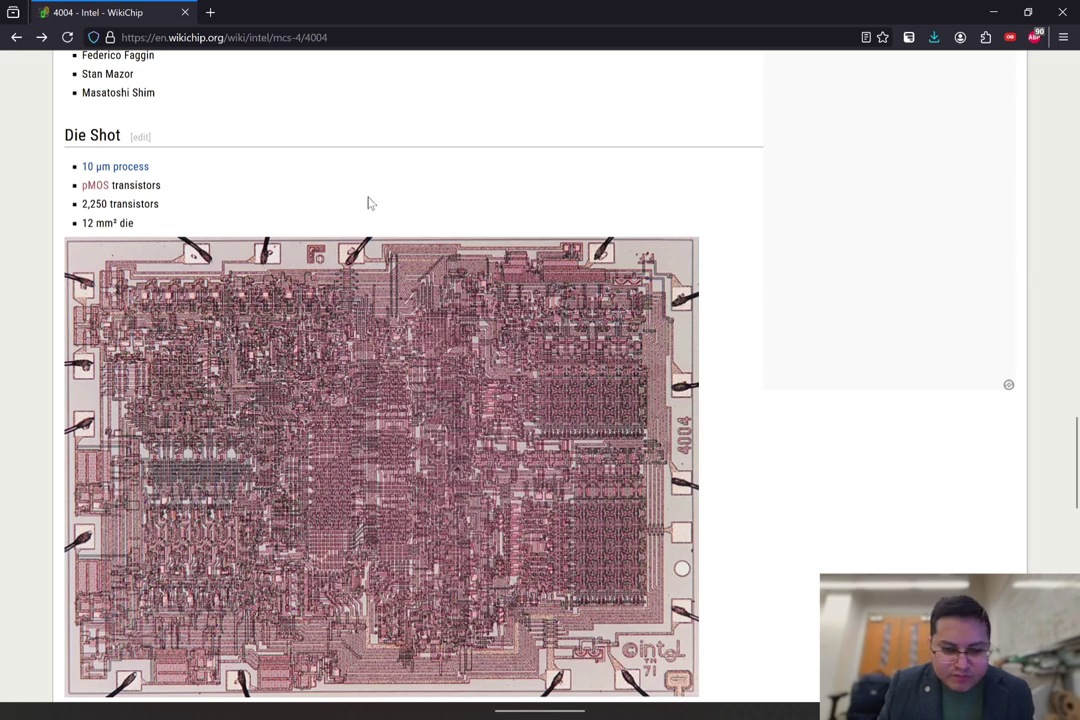
{"action": "scroll", "coordinate": [722, 356], "scroll_direction": "down", "scroll_amount": 4}
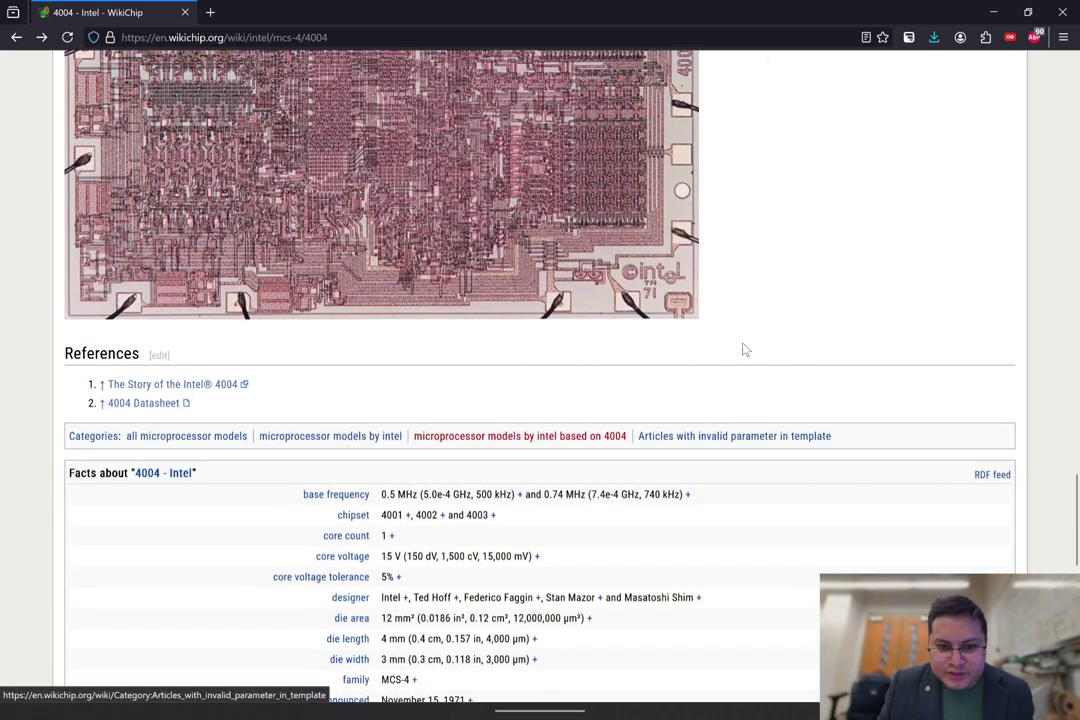
{"action": "scroll", "coordinate": [745, 349], "scroll_direction": "down", "scroll_amount": 3}
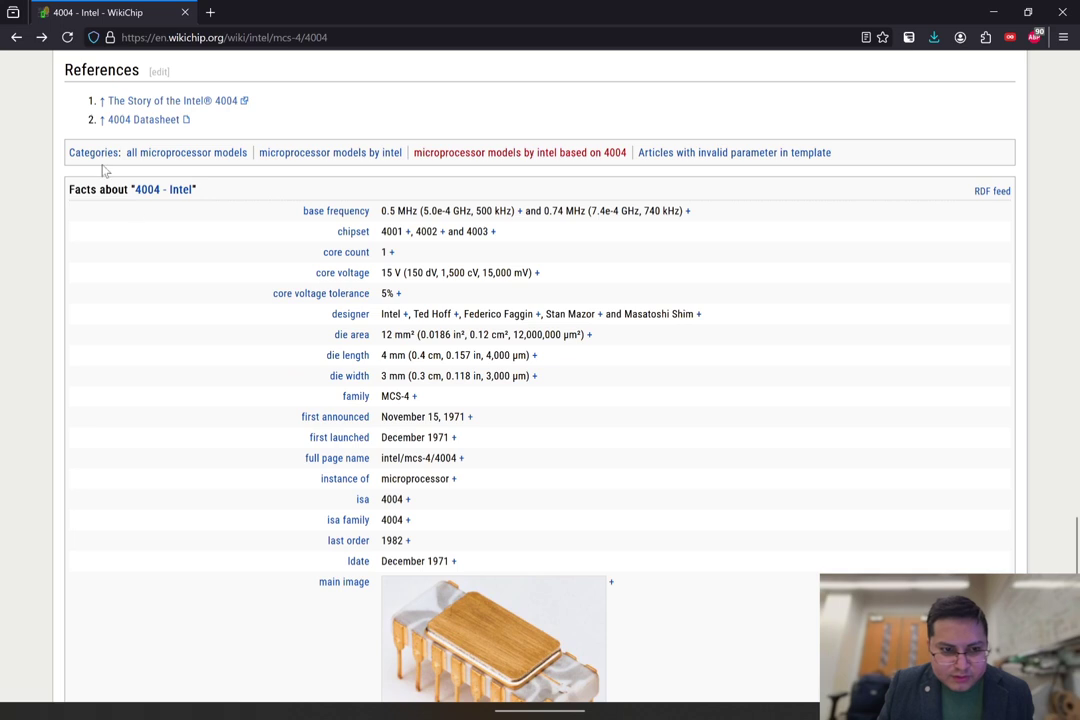
Step: Highlight the individual designers' names in the 4004 facts table and go back to the die shot
{"action": "left_click_drag", "start_coordinate": [466, 313], "coordinate": [535, 313]}
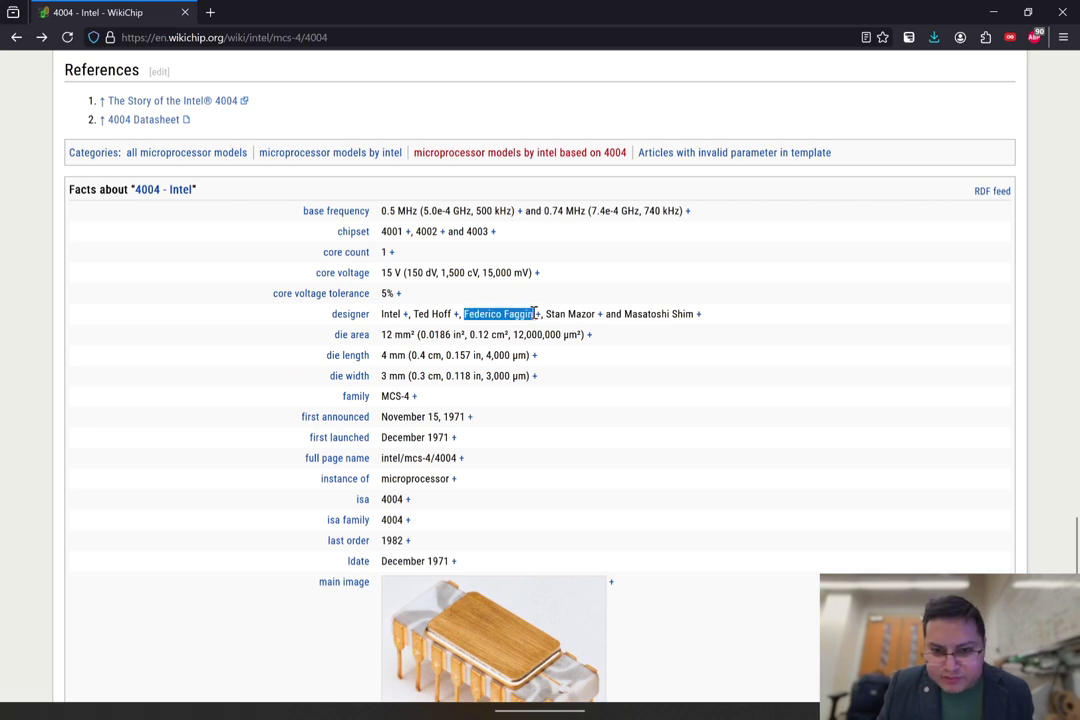
{"action": "left_click_drag", "start_coordinate": [414, 313], "coordinate": [444, 312]}
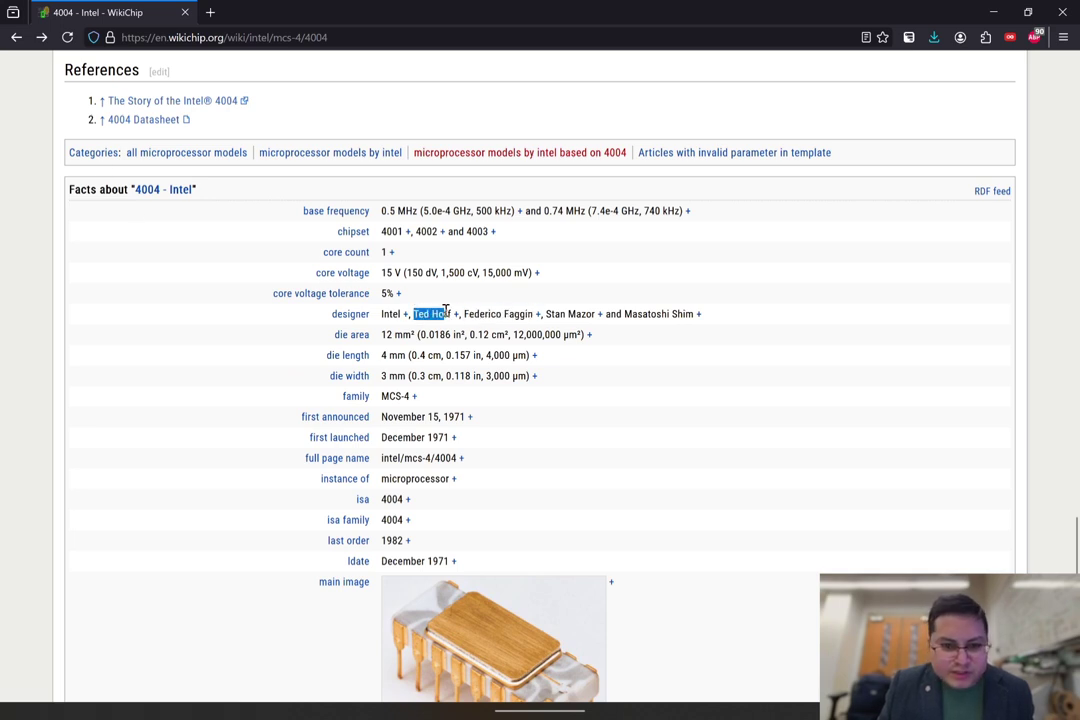
{"action": "left_click_drag", "start_coordinate": [546, 313], "coordinate": [697, 313]}
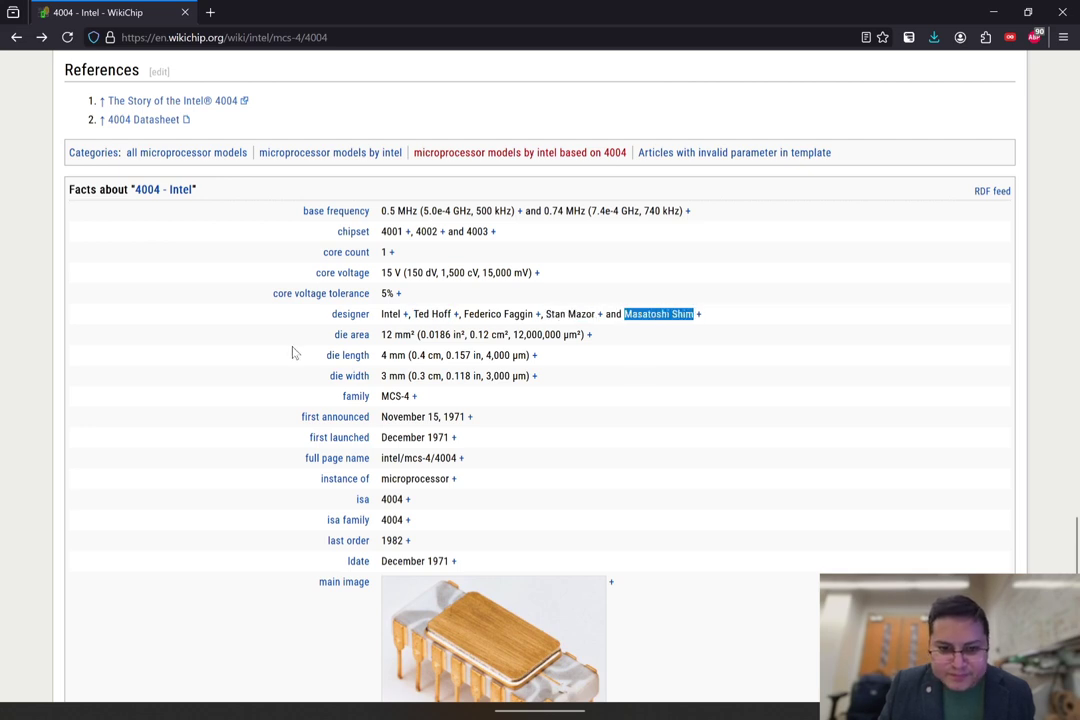
{"action": "scroll", "coordinate": [278, 337], "scroll_direction": "down", "scroll_amount": 5}
{"action": "scroll", "coordinate": [278, 337], "scroll_direction": "up", "scroll_amount": 10}
Step: Search the web for "gdspara2" in a new browser tab
{"action": "key", "text": "ctrl+t"}
{"action": "left_click", "coordinate": [515, 43]}
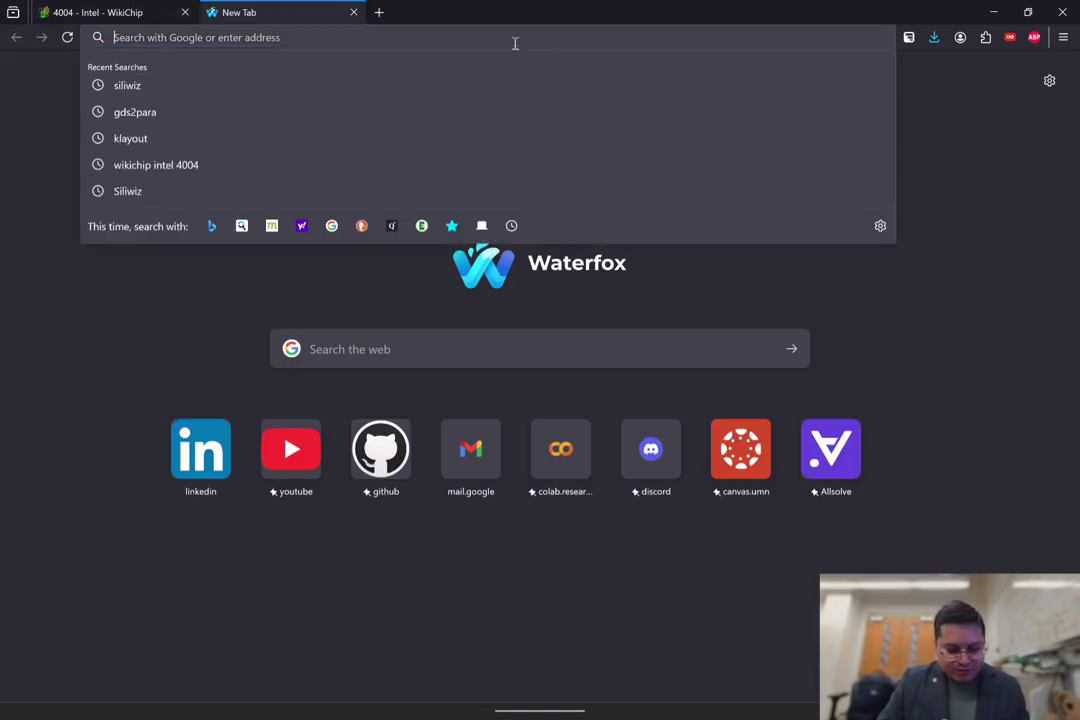
{"action": "type", "text": "gdsp"}
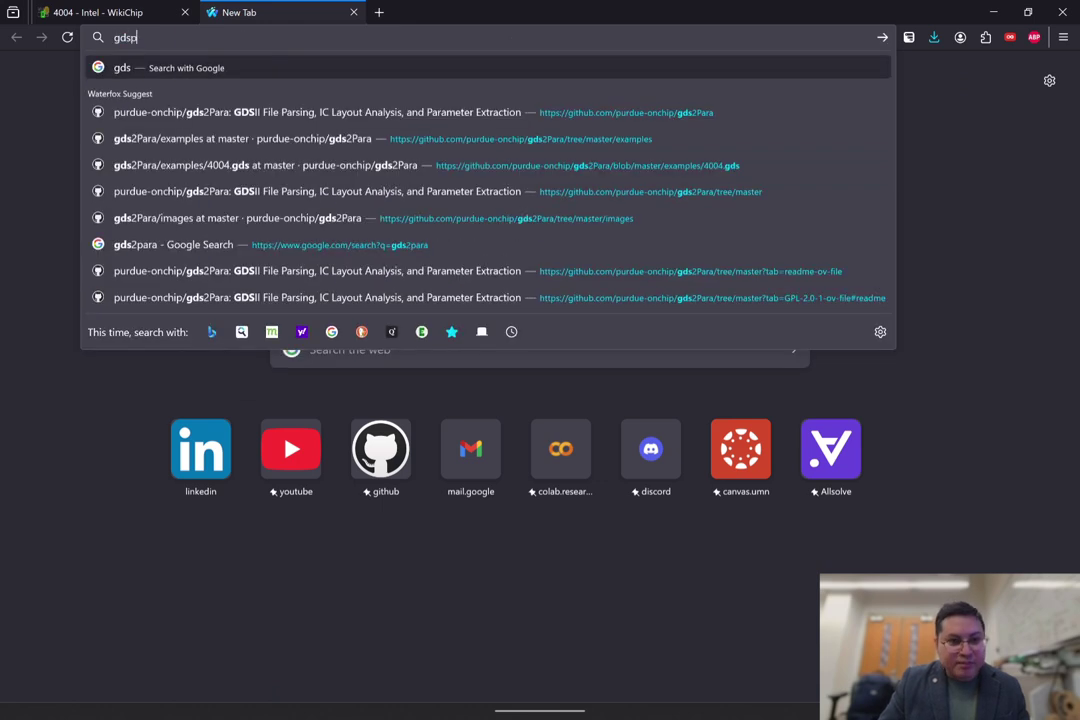
{"action": "type", "text": "ara2"}
{"action": "key", "text": "Return"}
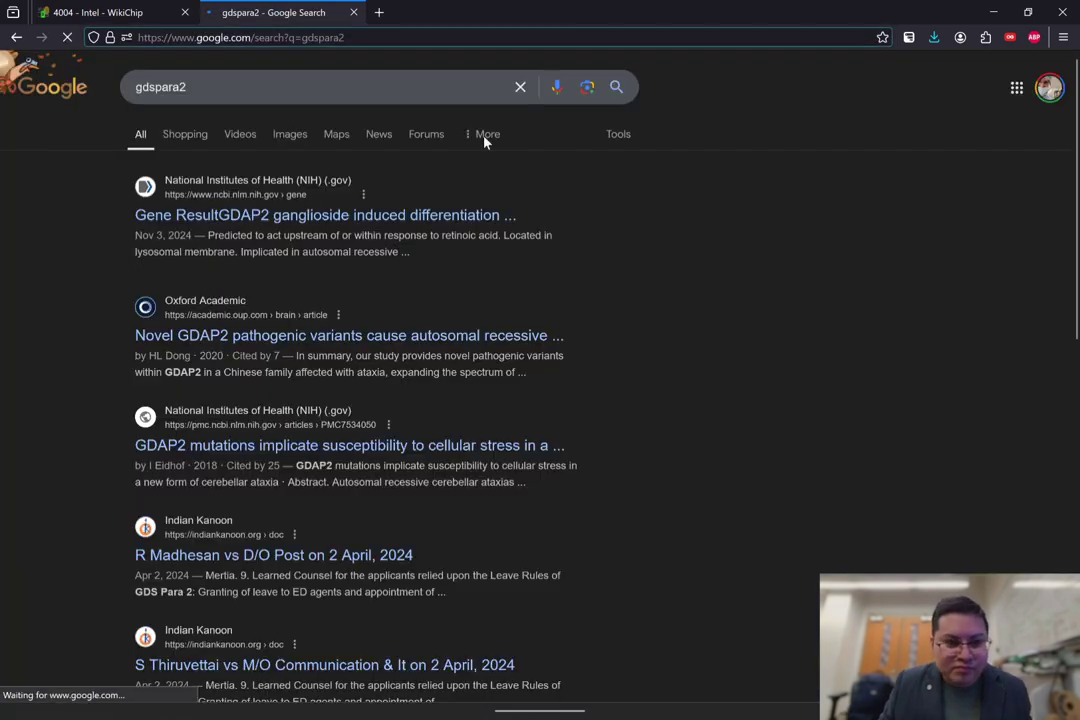
Step: Correct the search query to "gds2para" and run the search again
{"action": "left_click", "coordinate": [265, 87]}
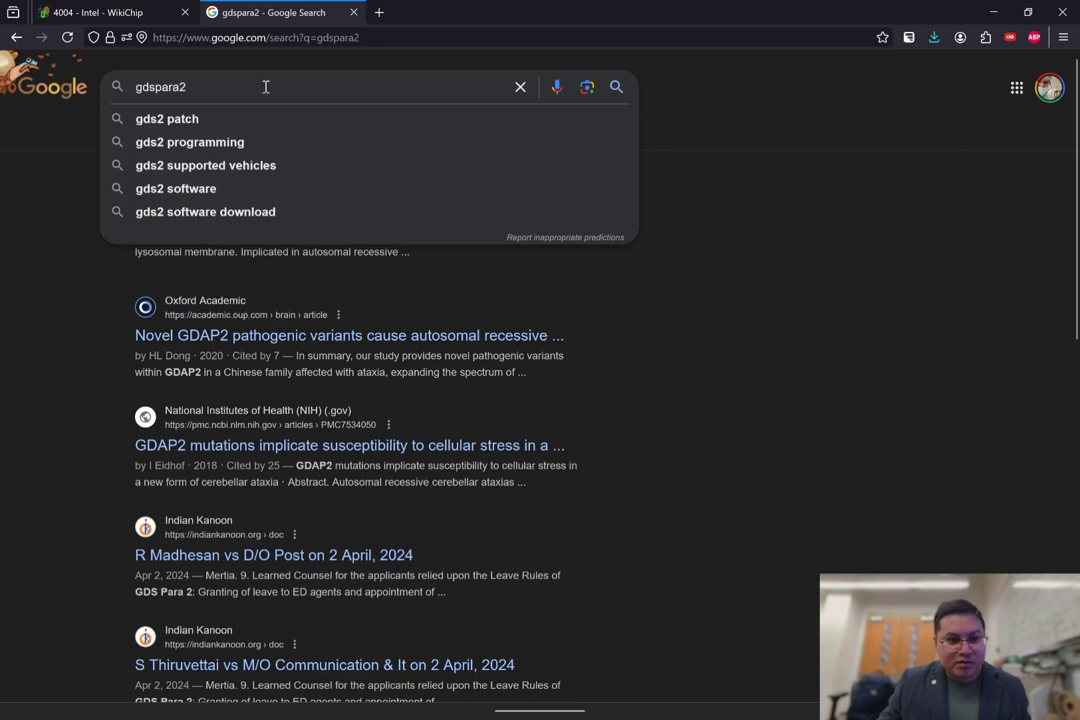
{"action": "key", "text": "BackSpace"}
{"action": "key", "text": "Left"}
{"action": "key", "text": "Left"}
{"action": "key", "text": "Left"}
{"action": "key", "text": "Left"}
{"action": "type", "text": "2"}
{"action": "key", "text": "Return"}
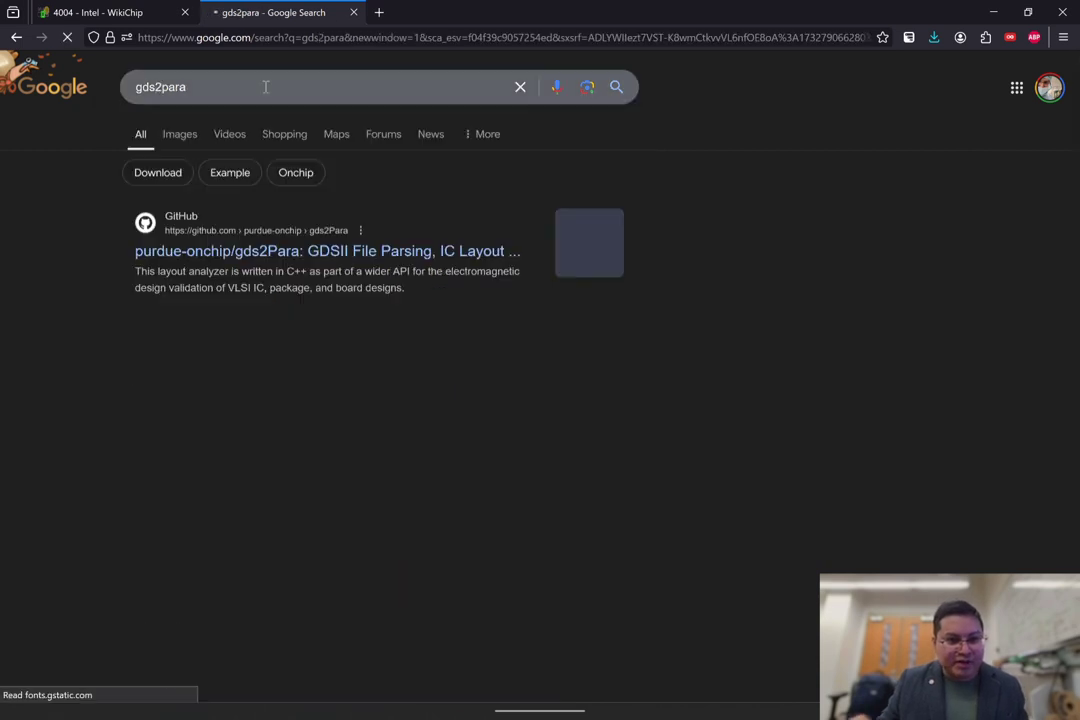
Step: Open the purdue-onchip/gds2Para GitHub repository in its own tab and close the search results tab
{"action": "left_click_drag", "start_coordinate": [274, 87], "coordinate": [126, 87]}
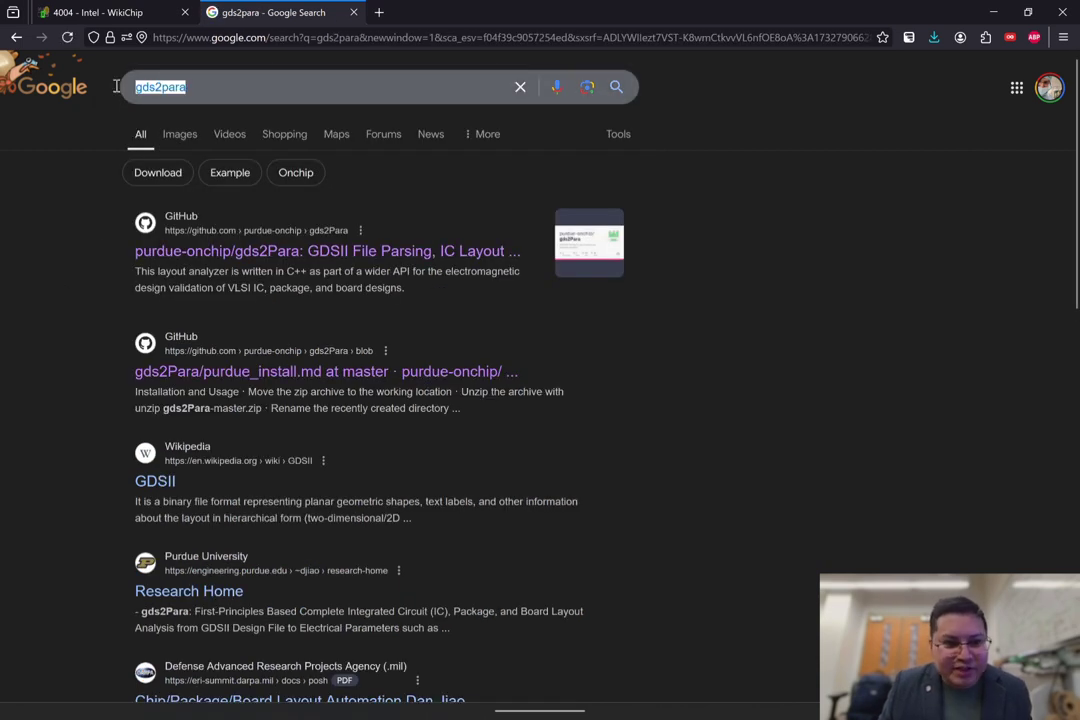
{"action": "left_click", "coordinate": [43, 250]}
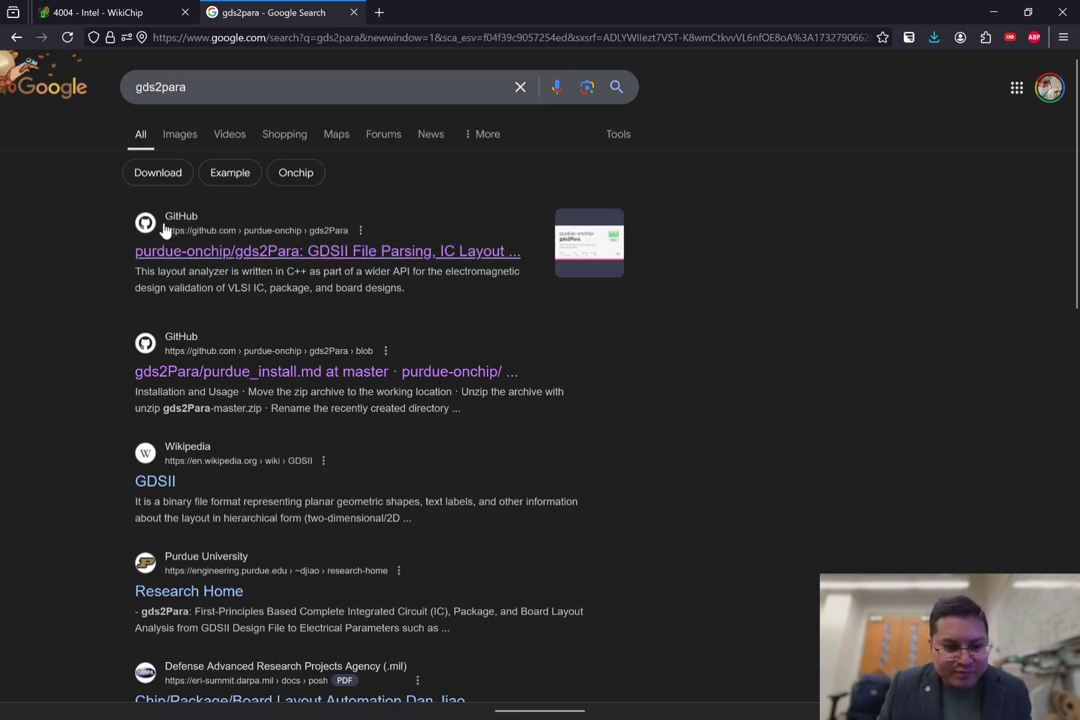
{"action": "left_click", "coordinate": [436, 255]}
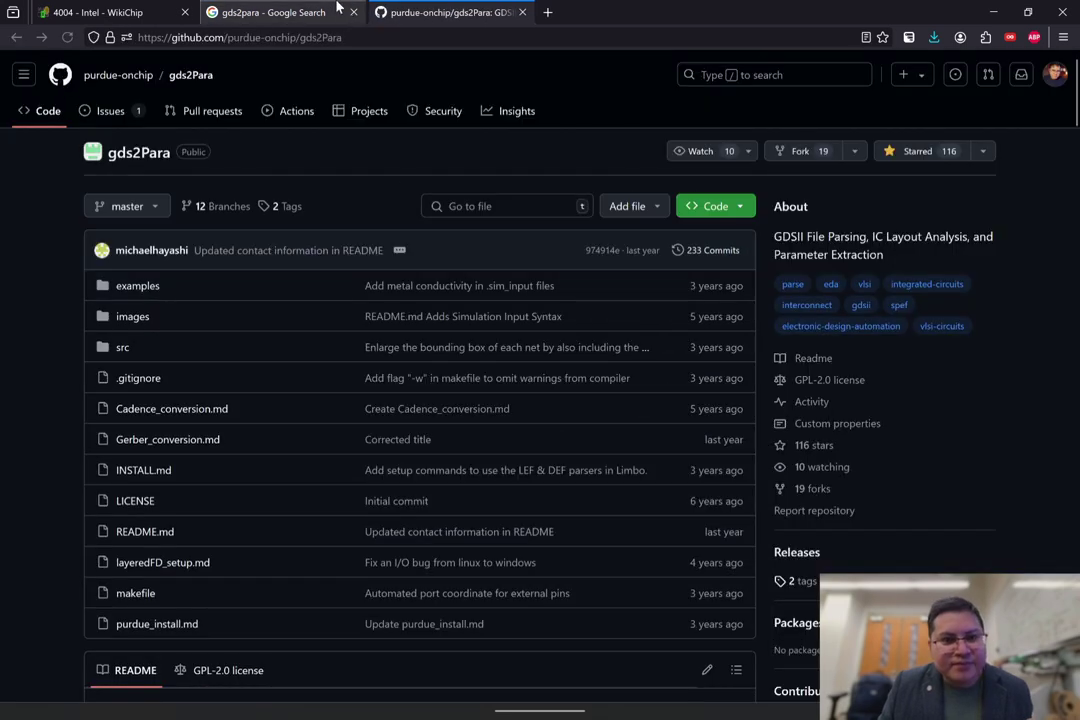
{"action": "left_click", "coordinate": [353, 12]}
Step: Download the raw 4004.gds file from the repository's examples folder, choosing to save it
{"action": "scroll", "coordinate": [26, 281], "scroll_direction": "down", "scroll_amount": 2}
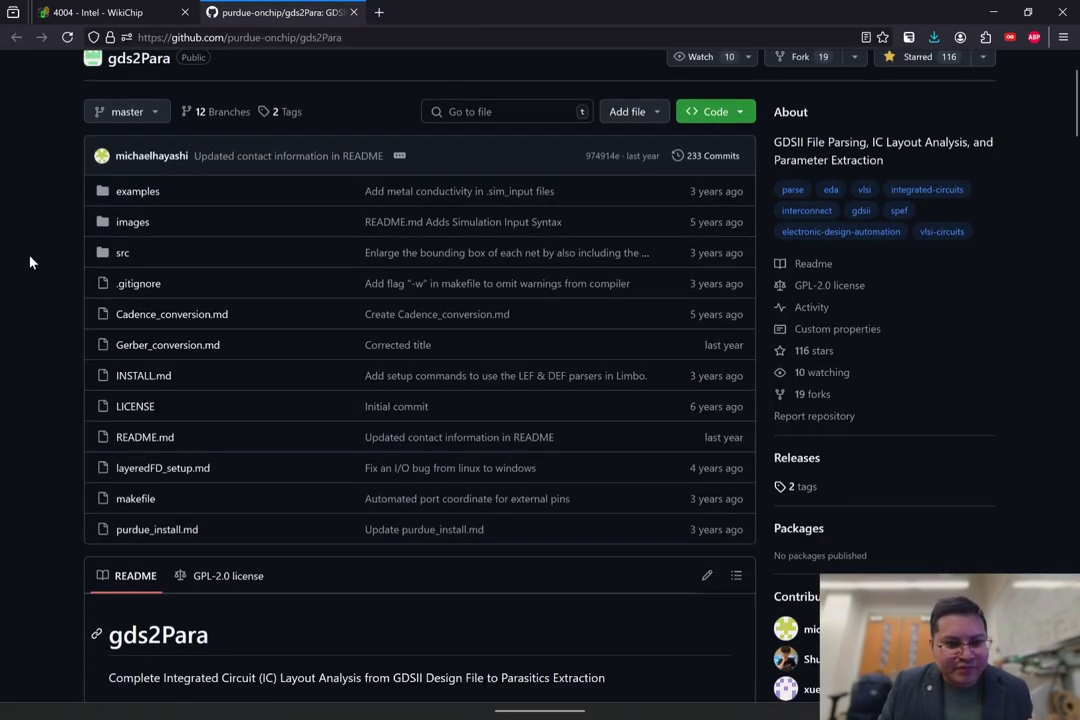
{"action": "left_click", "coordinate": [153, 197]}
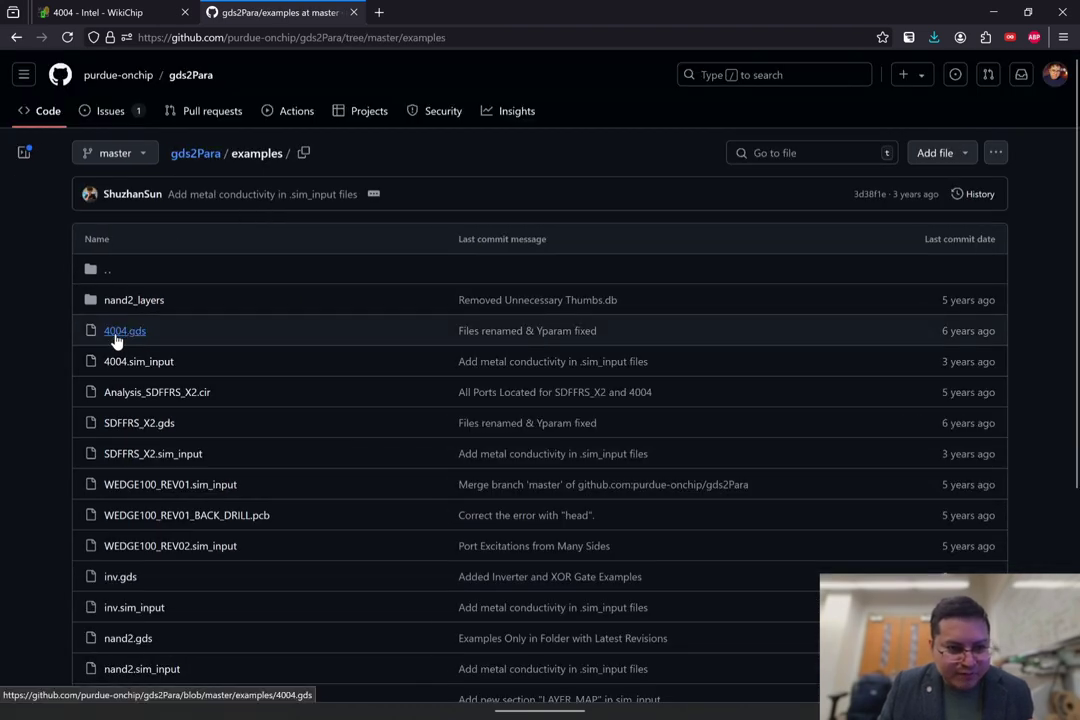
{"action": "left_click", "coordinate": [141, 336]}
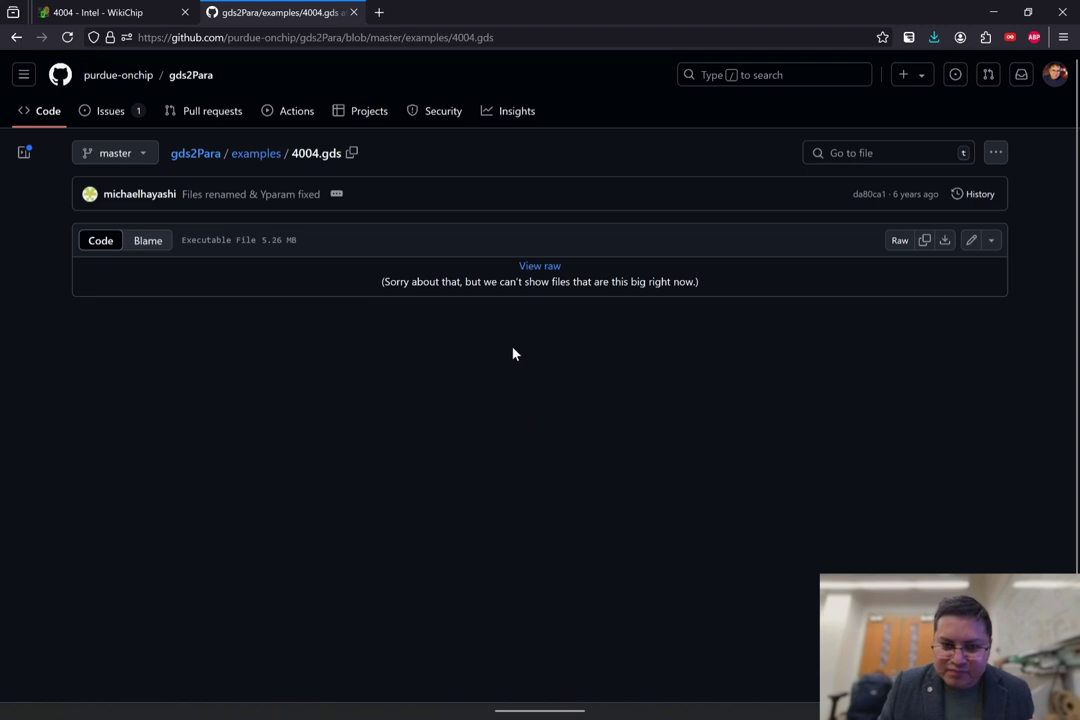
{"action": "left_click", "coordinate": [946, 241]}
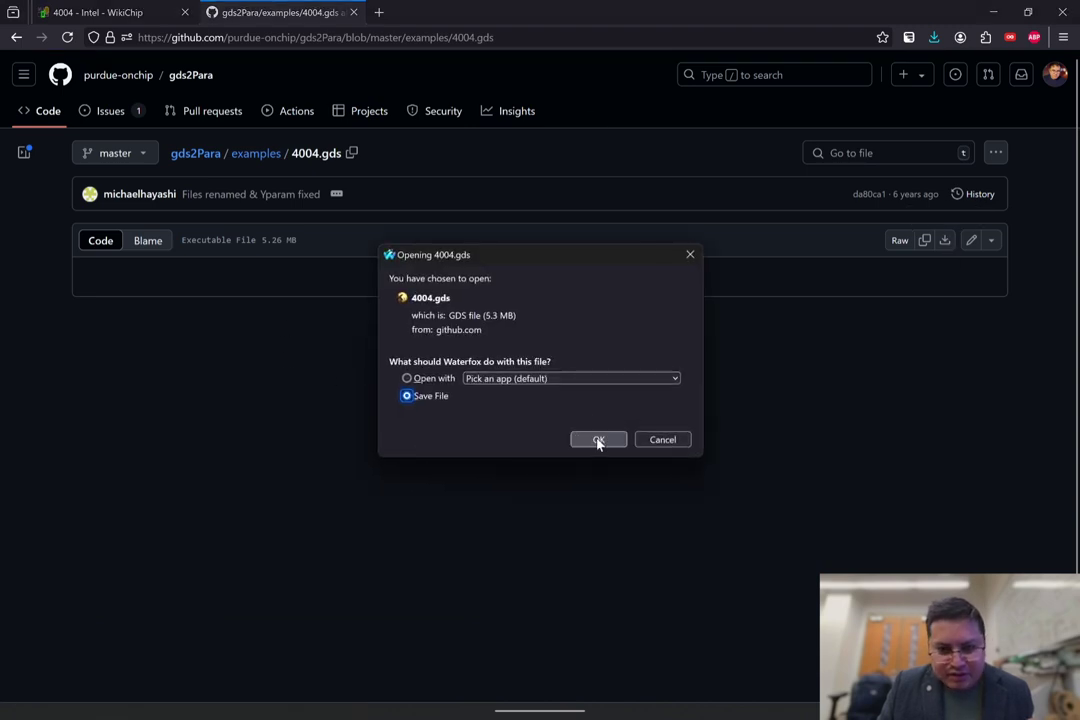
{"action": "left_click", "coordinate": [598, 440]}
{"action": "left_click", "coordinate": [771, 639]}
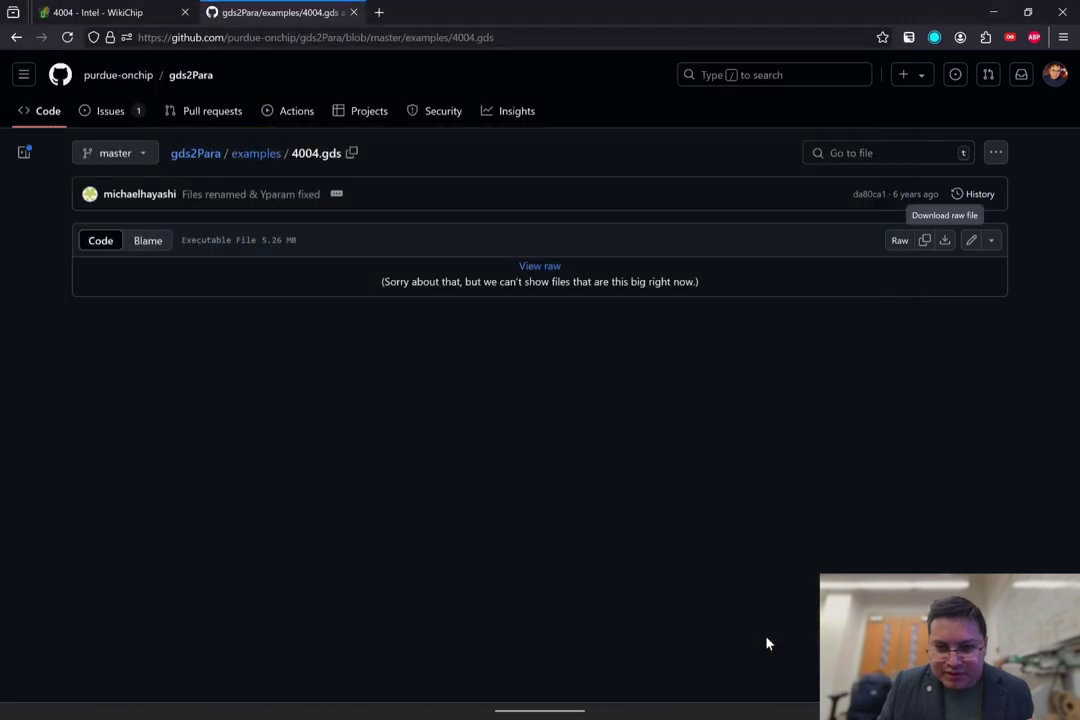
Step: Search the web for "klayout", open the KLayout download page and close the search results tab
{"action": "left_click", "coordinate": [488, 36]}
{"action": "type", "text": "klayout"}
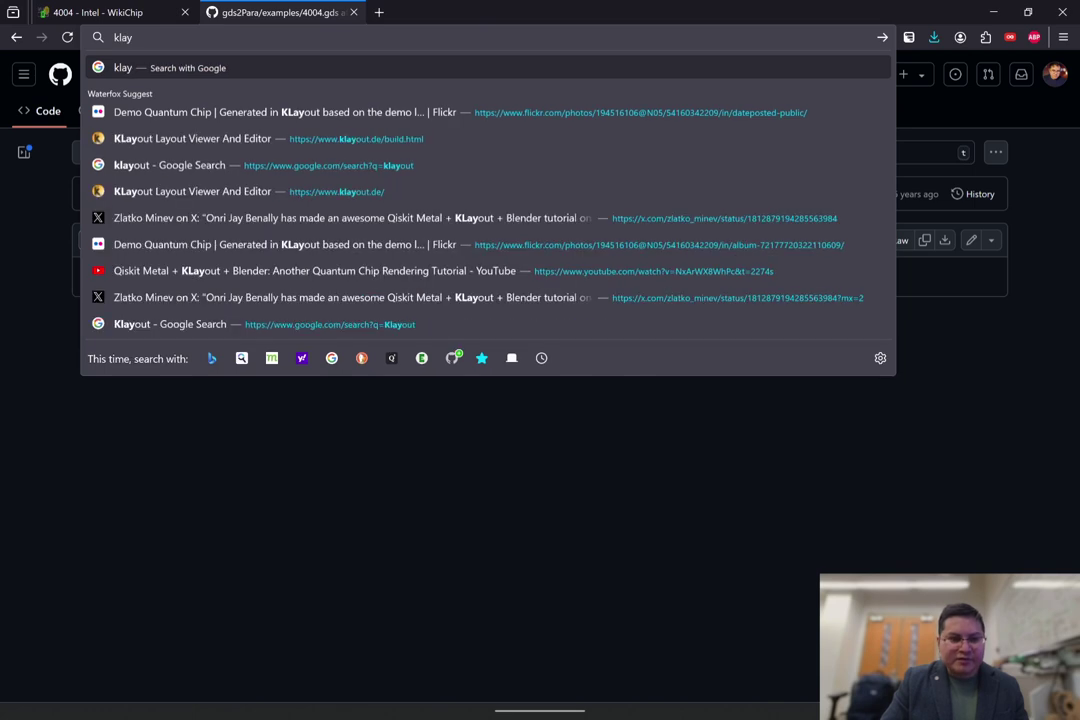
{"action": "key", "text": "Return"}
{"action": "left_click", "coordinate": [195, 298]}
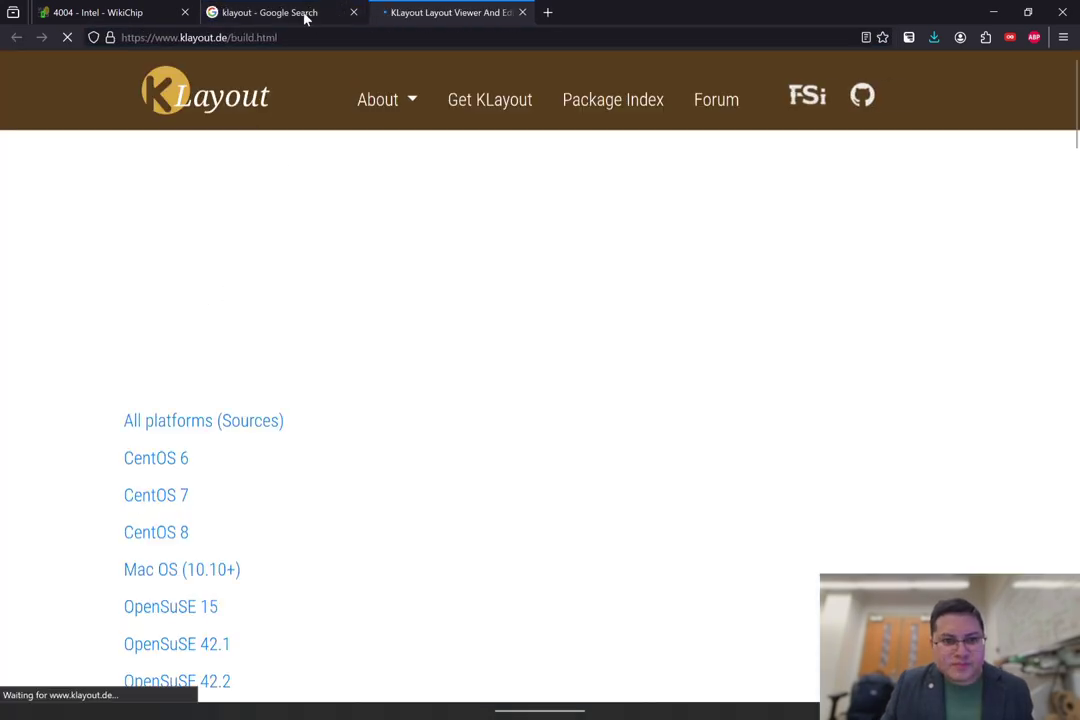
{"action": "left_click", "coordinate": [352, 12]}
Step: Expand the Windows (32 and 64 bit) downloads on the KLayout page and examine the available installers
{"action": "scroll", "coordinate": [184, 394], "scroll_direction": "down", "scroll_amount": 3}
{"action": "scroll", "coordinate": [200, 395], "scroll_direction": "down", "scroll_amount": 3}
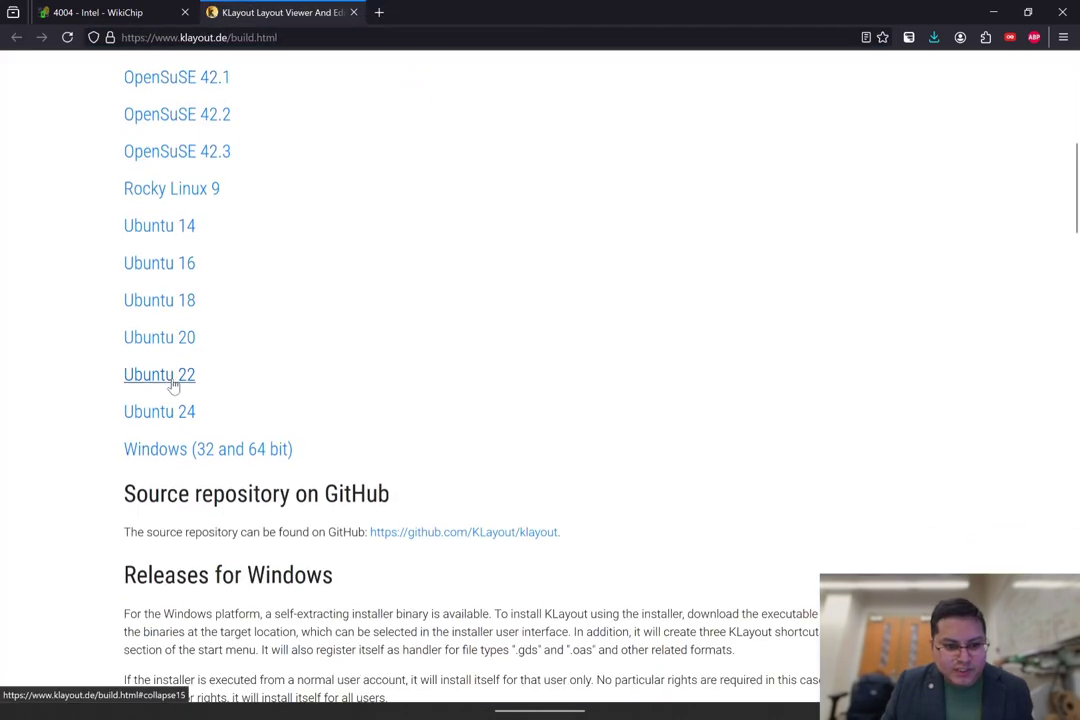
{"action": "left_click", "coordinate": [212, 447]}
{"action": "scroll", "coordinate": [250, 455], "scroll_direction": "down", "scroll_amount": 1}
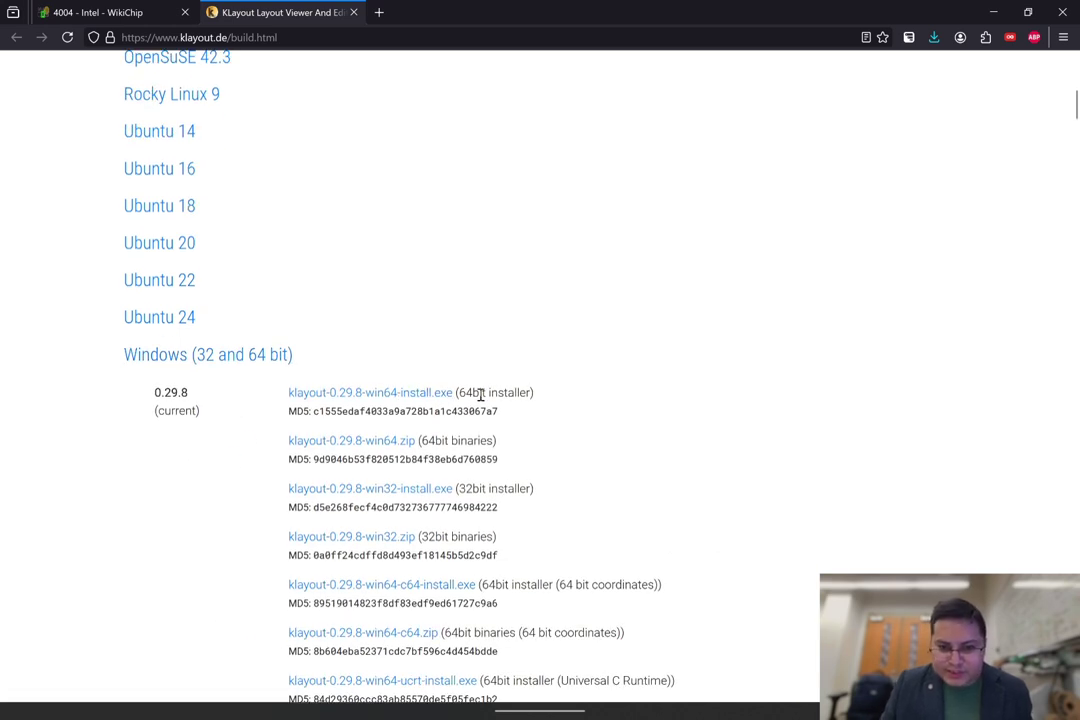
{"action": "scroll", "coordinate": [598, 368], "scroll_direction": "up", "scroll_amount": 10}
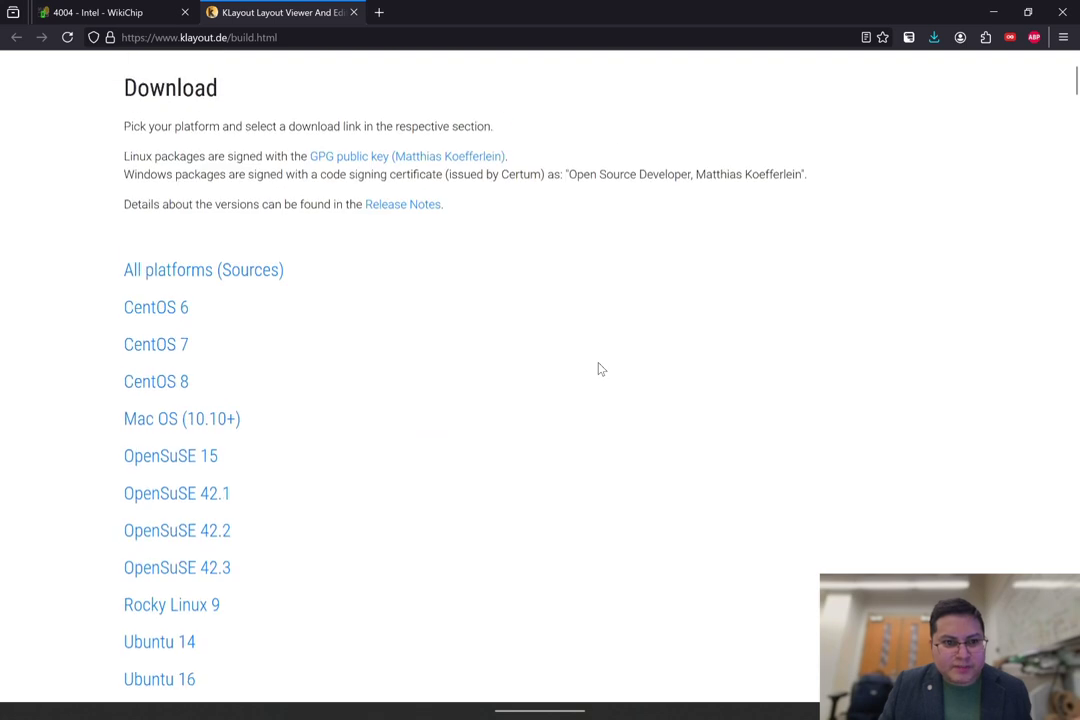
Step: Close the KLayout download page, minimize the browser and switch to the KLayout application
{"action": "left_click", "coordinate": [353, 12]}
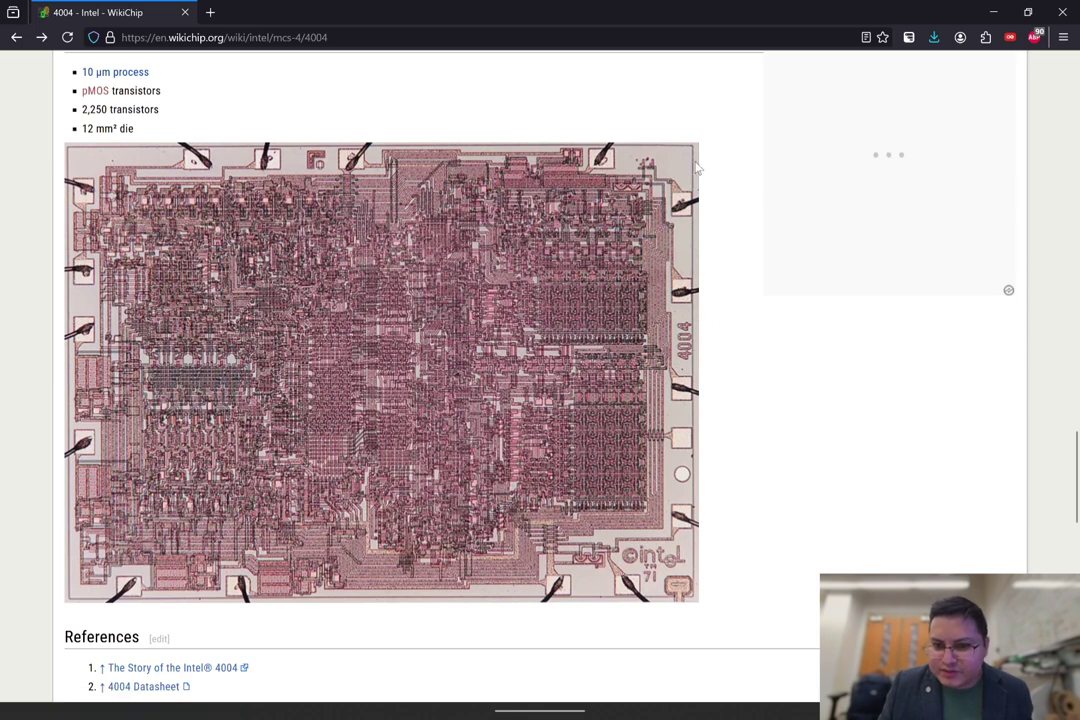
{"action": "left_click", "coordinate": [990, 10]}
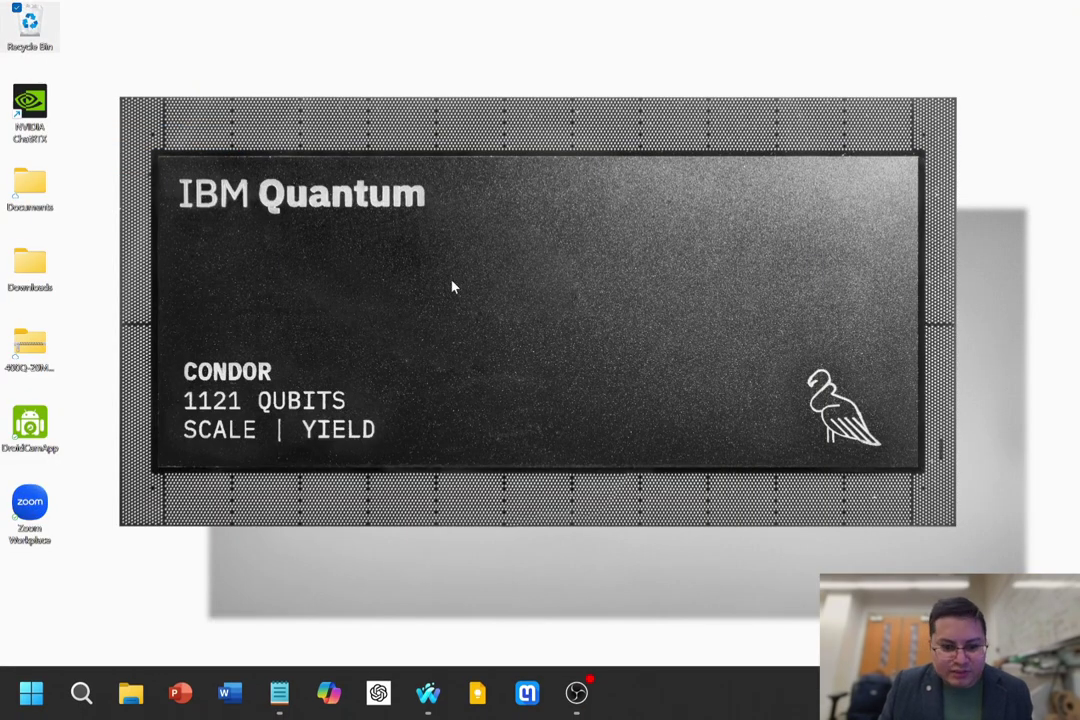
{"action": "key", "text": "super"}
{"action": "left_click", "coordinate": [432, 395]}
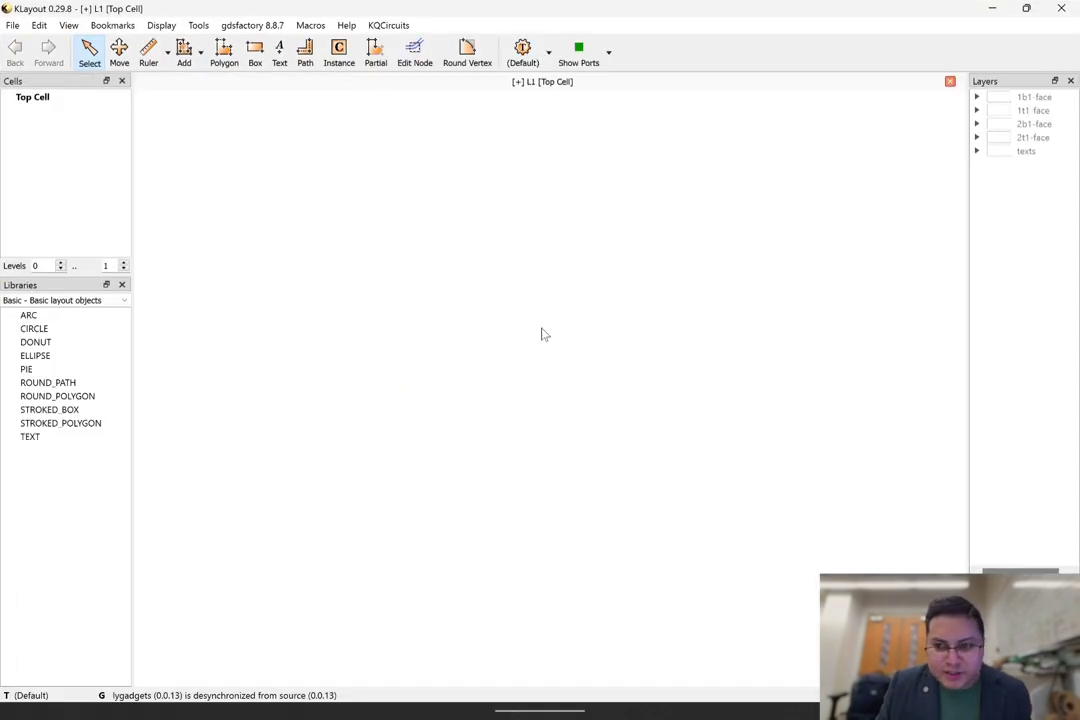
Step: Open the 4004 layout file from the Downloads folder, closing the current layout L1 without saving
{"action": "left_click", "coordinate": [12, 25]}
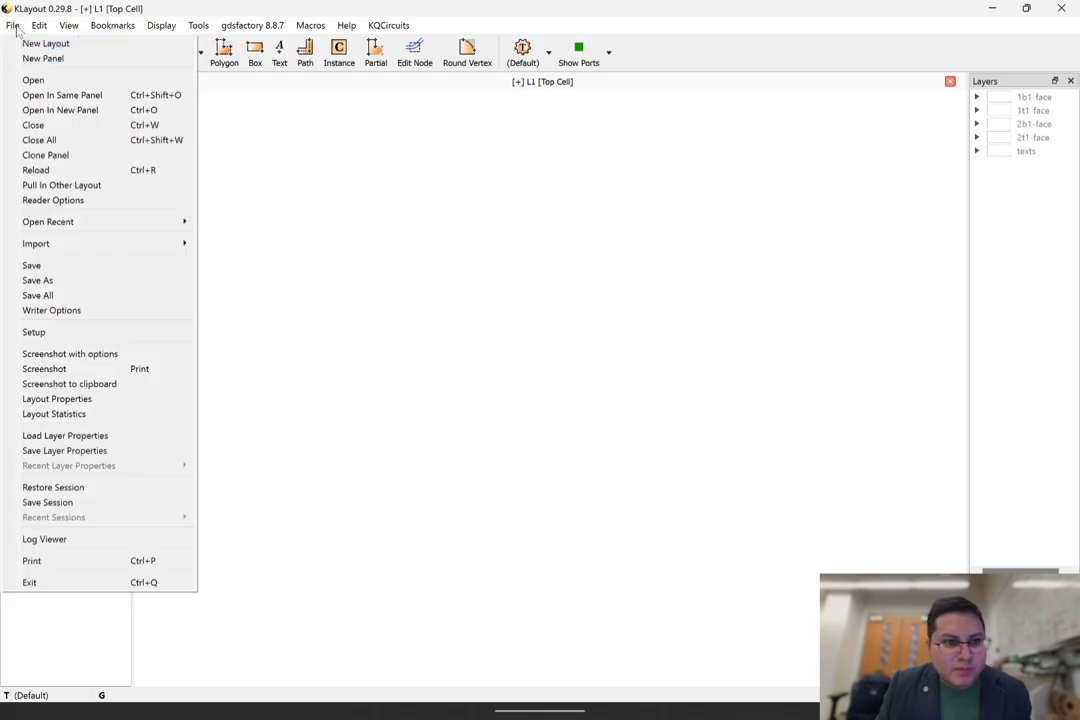
{"action": "left_click", "coordinate": [34, 79]}
{"action": "left_click", "coordinate": [66, 216]}
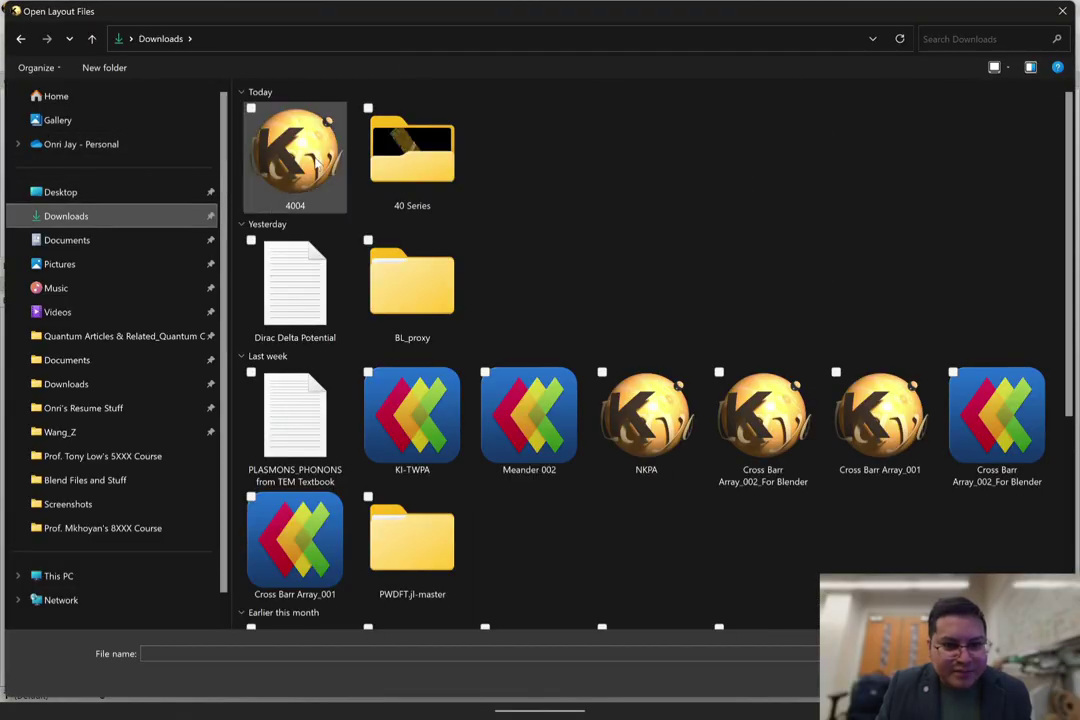
{"action": "left_click", "coordinate": [295, 150]}
{"action": "double_click", "coordinate": [295, 150]}
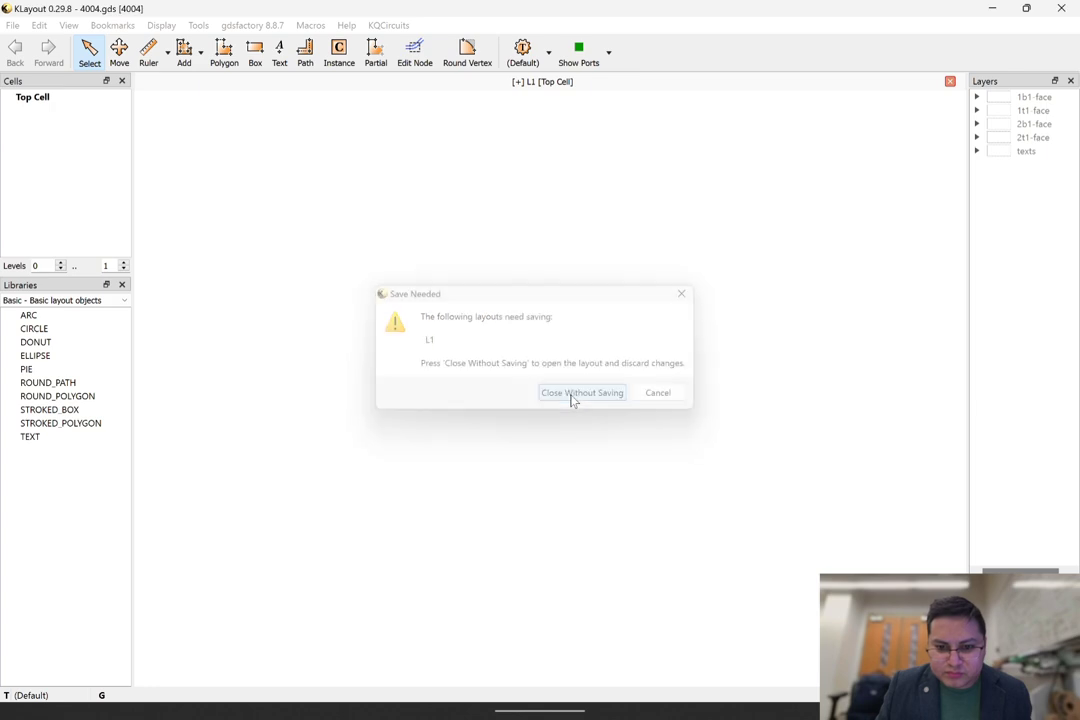
{"action": "left_click", "coordinate": [574, 397]}
Step: Examine the 4004 layout up close, focusing on the bond pads and traces at the chip's upper-left corner
{"action": "middle_click_drag", "start_coordinate": [585, 372], "coordinate": [556, 390]}
{"action": "scroll", "coordinate": [561, 349], "scroll_direction": "up", "scroll_amount": 1}
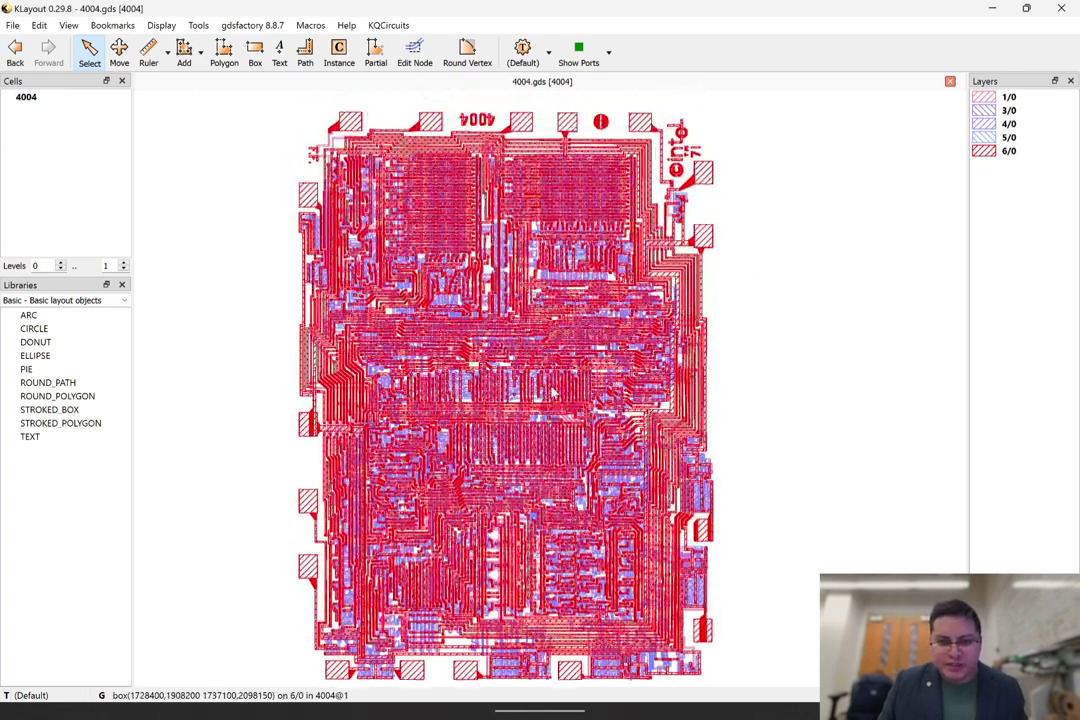
{"action": "middle_click_drag", "start_coordinate": [477, 127], "coordinate": [551, 236]}
{"action": "scroll", "coordinate": [490, 211], "scroll_direction": "up", "scroll_amount": 5}
{"action": "scroll", "coordinate": [515, 212], "scroll_direction": "down", "scroll_amount": 4}
{"action": "scroll", "coordinate": [818, 227], "scroll_direction": "up", "scroll_amount": 1}
{"action": "scroll", "coordinate": [818, 227], "scroll_direction": "up", "scroll_amount": 3}
{"action": "scroll", "coordinate": [586, 222], "scroll_direction": "down", "scroll_amount": 4}
{"action": "scroll", "coordinate": [349, 237], "scroll_direction": "up", "scroll_amount": 3}
{"action": "scroll", "coordinate": [349, 237], "scroll_direction": "up", "scroll_amount": 3}
{"action": "scroll", "coordinate": [403, 205], "scroll_direction": "up", "scroll_amount": 1}
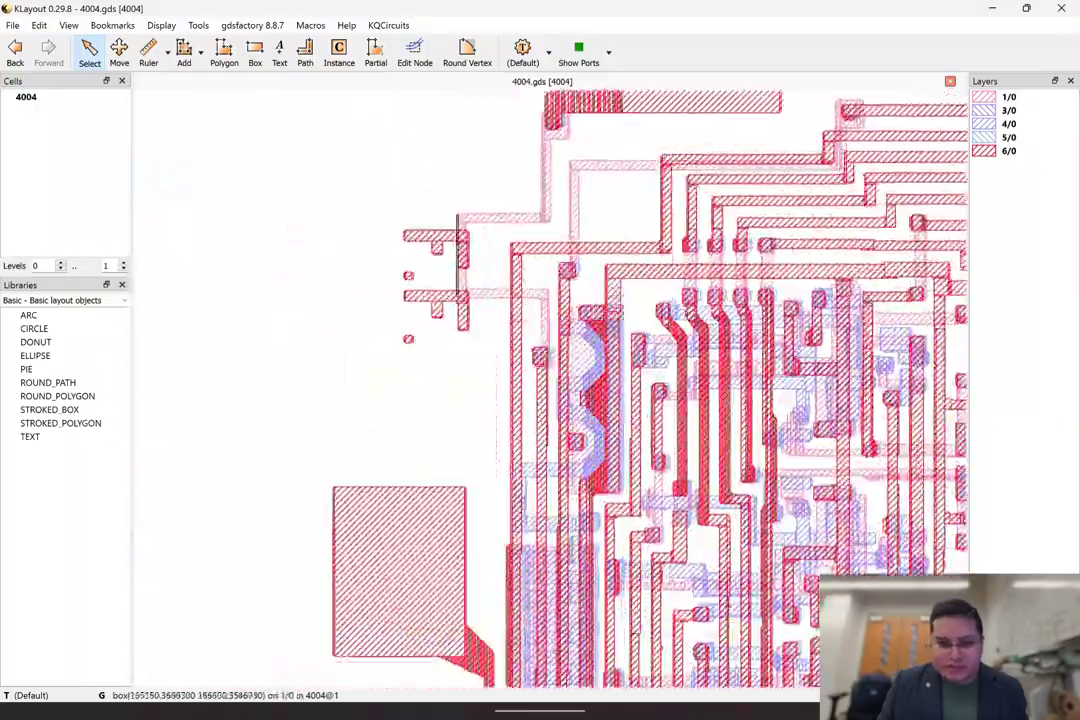
{"action": "left_click_drag", "start_coordinate": [403, 205], "coordinate": [448, 366]}
{"action": "scroll", "coordinate": [448, 364], "scroll_direction": "down", "scroll_amount": 3}
{"action": "scroll", "coordinate": [415, 306], "scroll_direction": "up", "scroll_amount": 3}
{"action": "scroll", "coordinate": [531, 266], "scroll_direction": "up", "scroll_amount": 4}
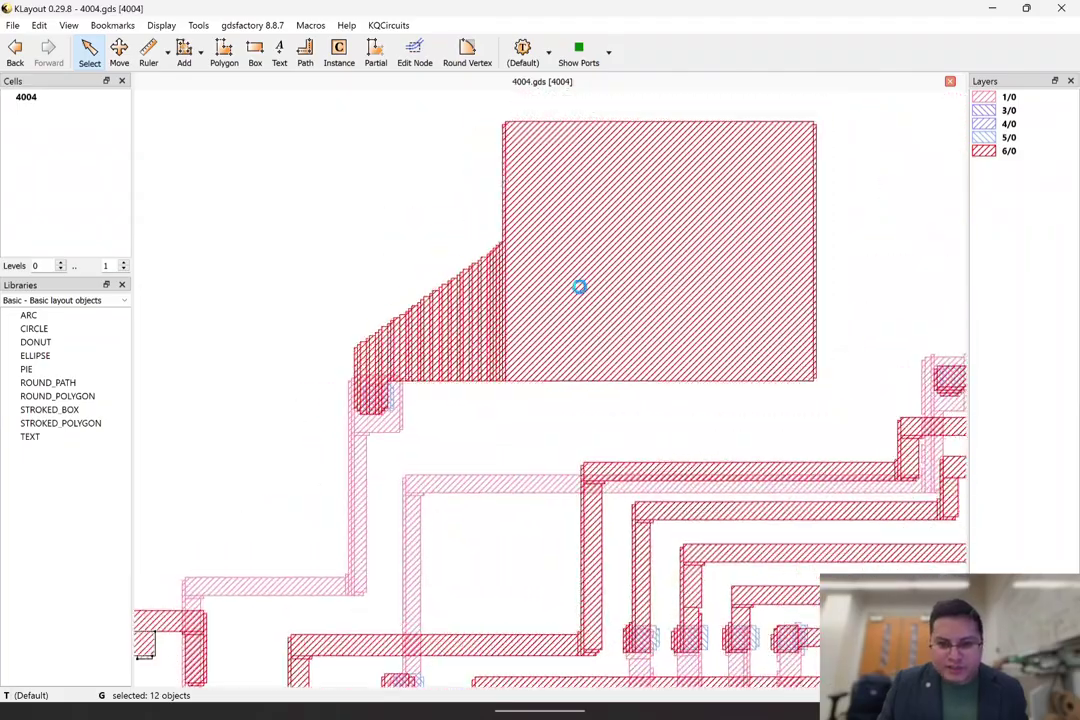
{"action": "scroll", "coordinate": [493, 335], "scroll_direction": "up", "scroll_amount": 1}
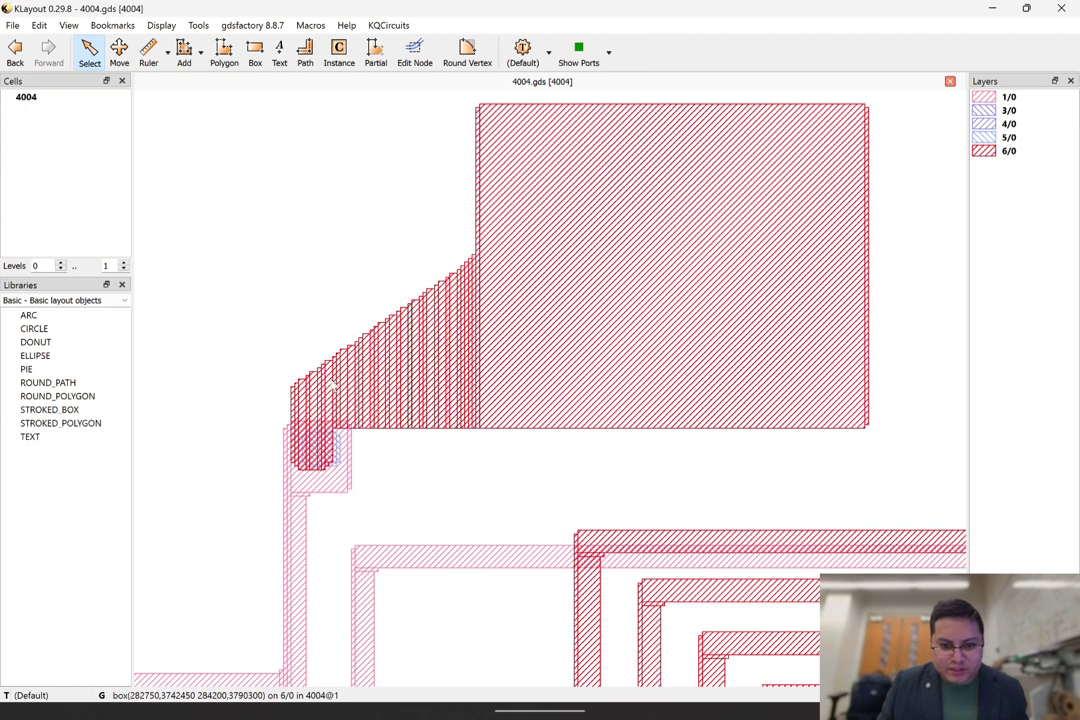
{"action": "middle_click_drag", "start_coordinate": [337, 378], "coordinate": [364, 426]}
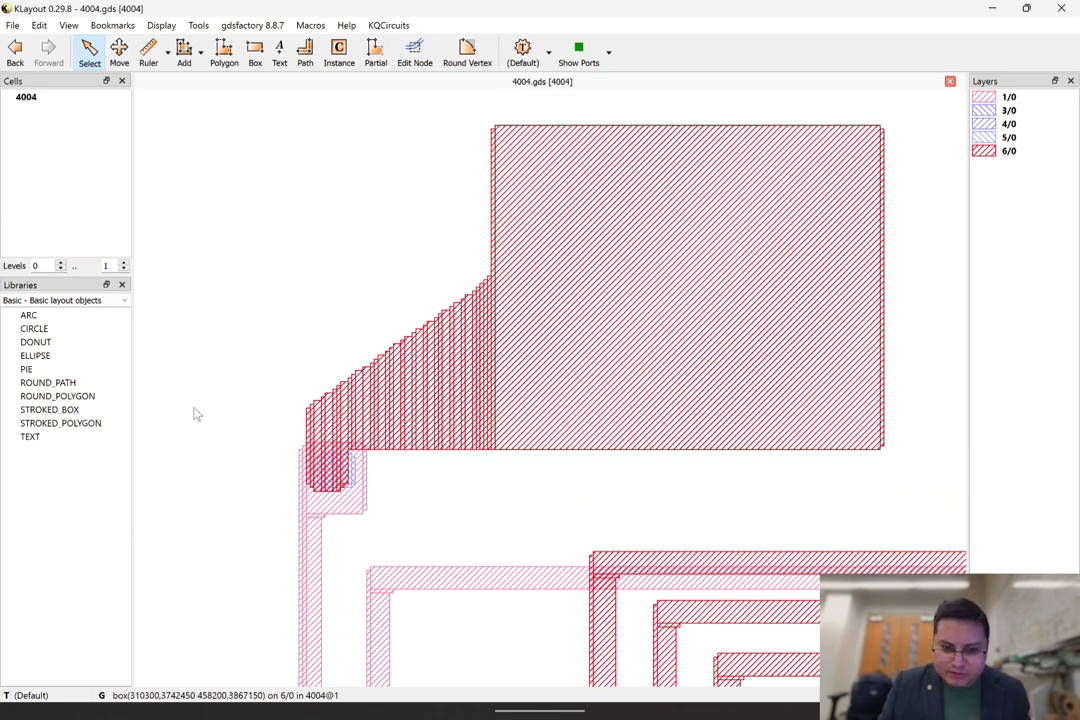
Step: Inspect the chip's upper pads, 4004 marking and central circuitry, ending with the whole layout in view
{"action": "scroll", "coordinate": [512, 317], "scroll_direction": "down", "scroll_amount": 5}
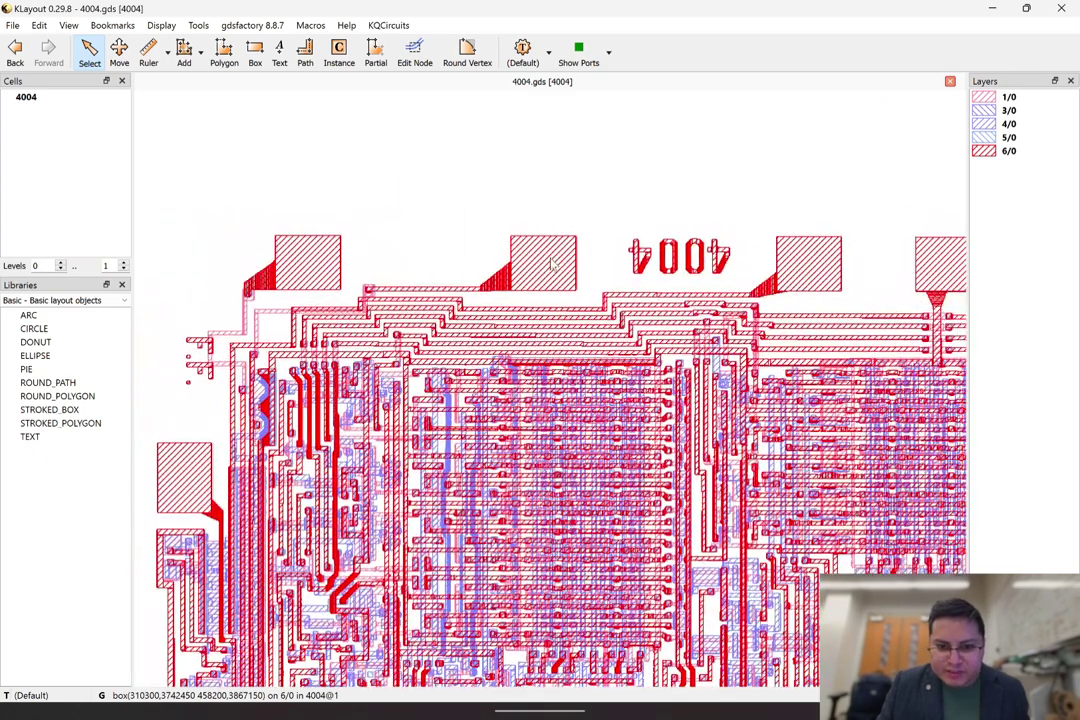
{"action": "scroll", "coordinate": [523, 308], "scroll_direction": "down", "scroll_amount": 3}
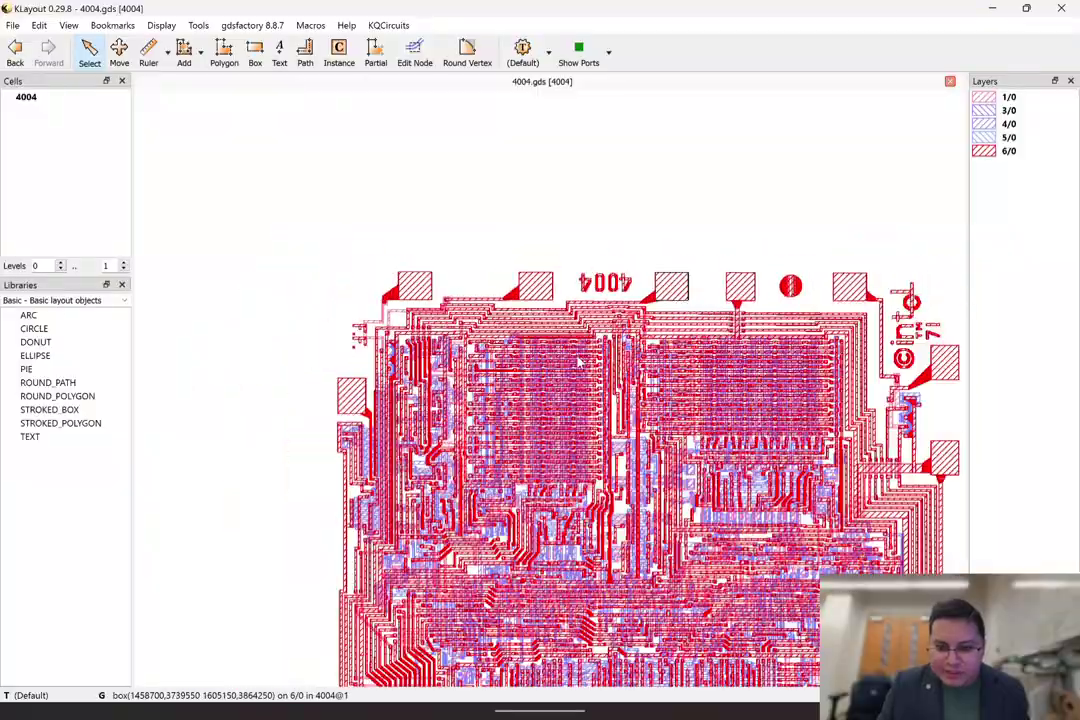
{"action": "middle_click_drag", "start_coordinate": [734, 389], "coordinate": [615, 299]}
{"action": "scroll", "coordinate": [615, 299], "scroll_direction": "up", "scroll_amount": 2}
{"action": "scroll", "coordinate": [674, 308], "scroll_direction": "up", "scroll_amount": 1}
{"action": "scroll", "coordinate": [671, 323], "scroll_direction": "down", "scroll_amount": 2}
{"action": "middle_click_drag", "start_coordinate": [671, 323], "coordinate": [566, 119]}
{"action": "middle_click_drag", "start_coordinate": [613, 288], "coordinate": [739, 169]}
{"action": "scroll", "coordinate": [454, 335], "scroll_direction": "down", "scroll_amount": 2}
{"action": "middle_click_drag", "start_coordinate": [408, 458], "coordinate": [421, 428]}
{"action": "scroll", "coordinate": [418, 428], "scroll_direction": "down", "scroll_amount": 1}
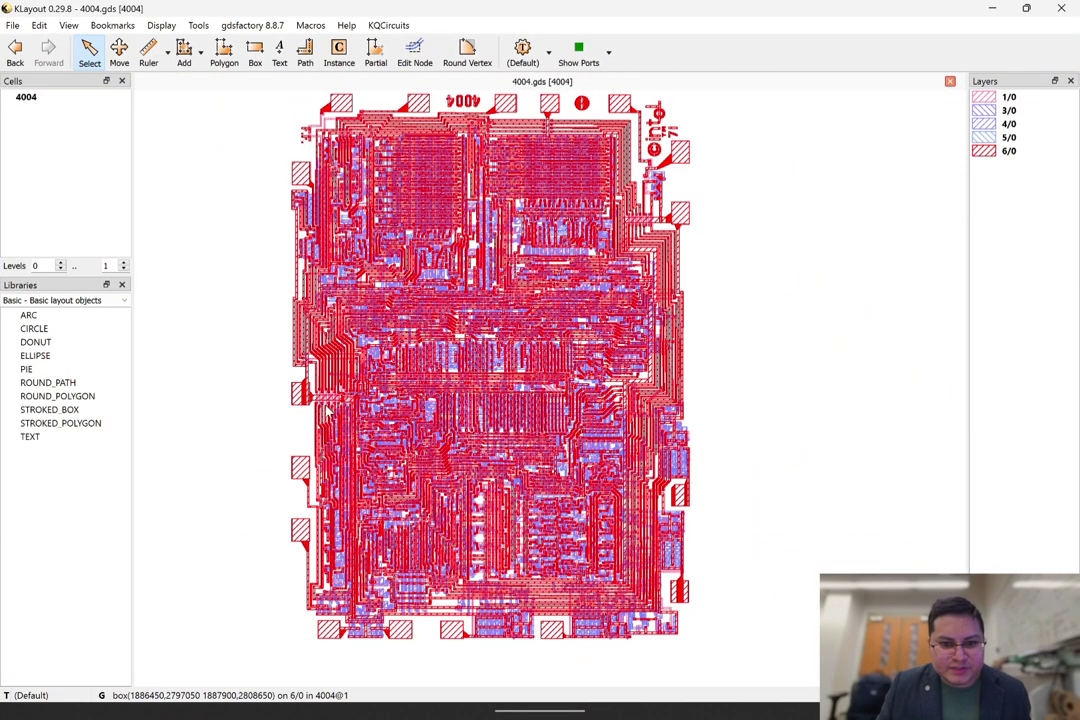
Step: Switch to the browser to check the orientation of the WikiChip 4004 die photo, and return to KLayout
{"action": "mouse_move", "coordinate": [485, 717]}
{"action": "left_click", "coordinate": [428, 694]}
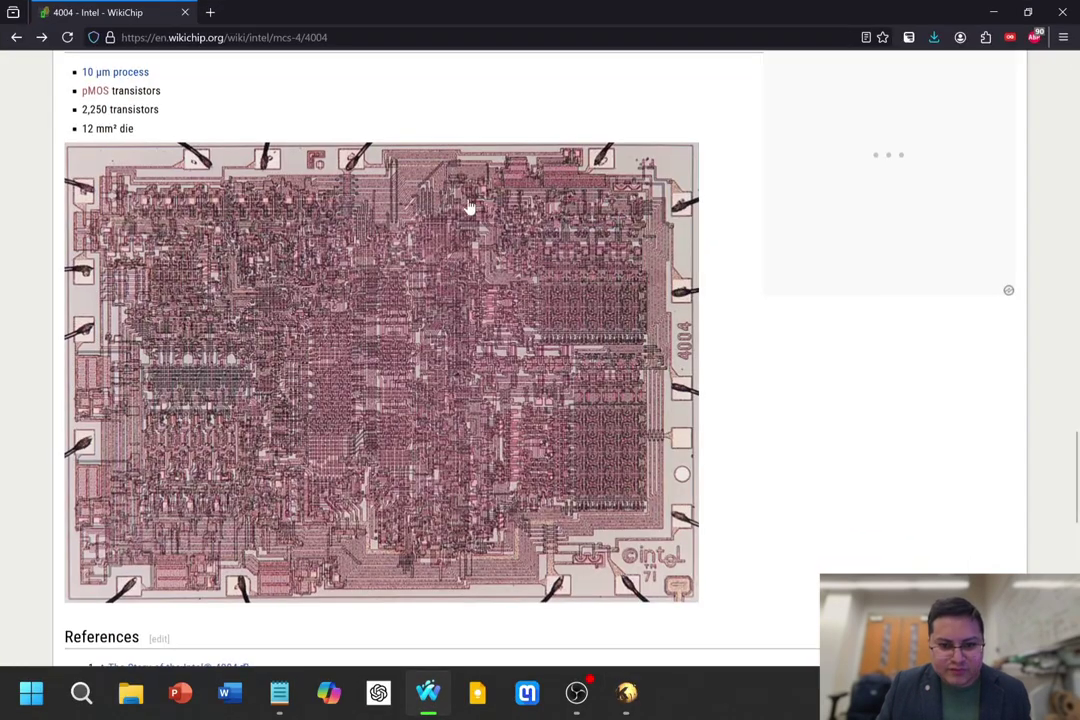
{"action": "scroll", "coordinate": [517, 388], "scroll_direction": "down", "scroll_amount": 1}
{"action": "scroll", "coordinate": [518, 386], "scroll_direction": "up", "scroll_amount": 1}
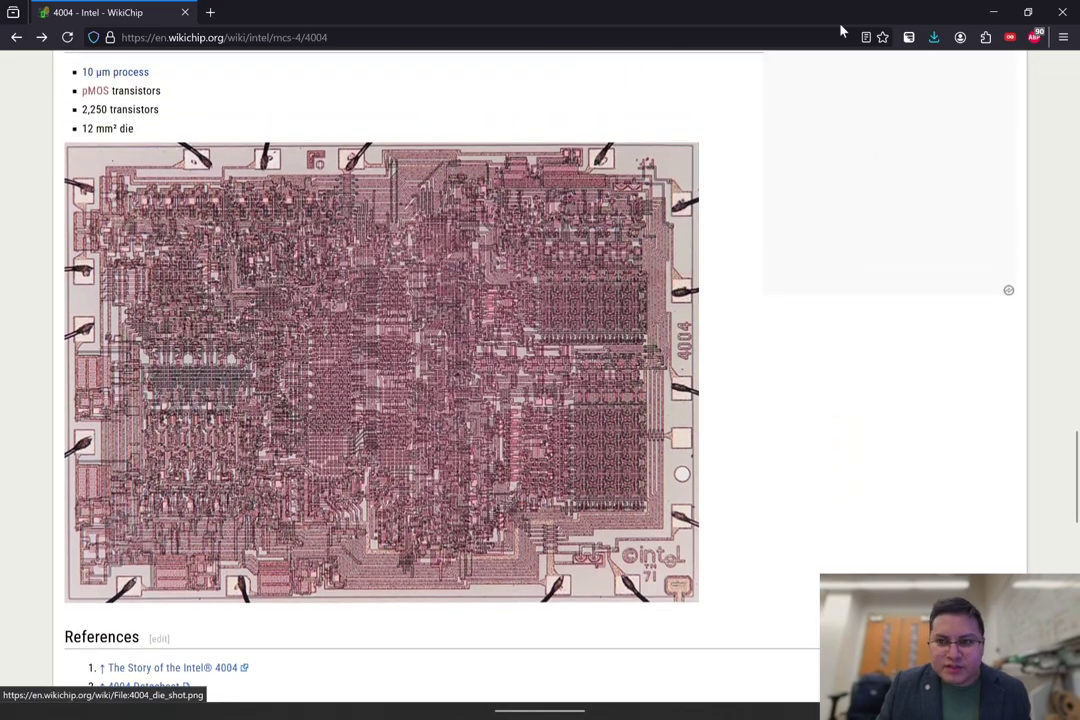
{"action": "left_click", "coordinate": [993, 12]}
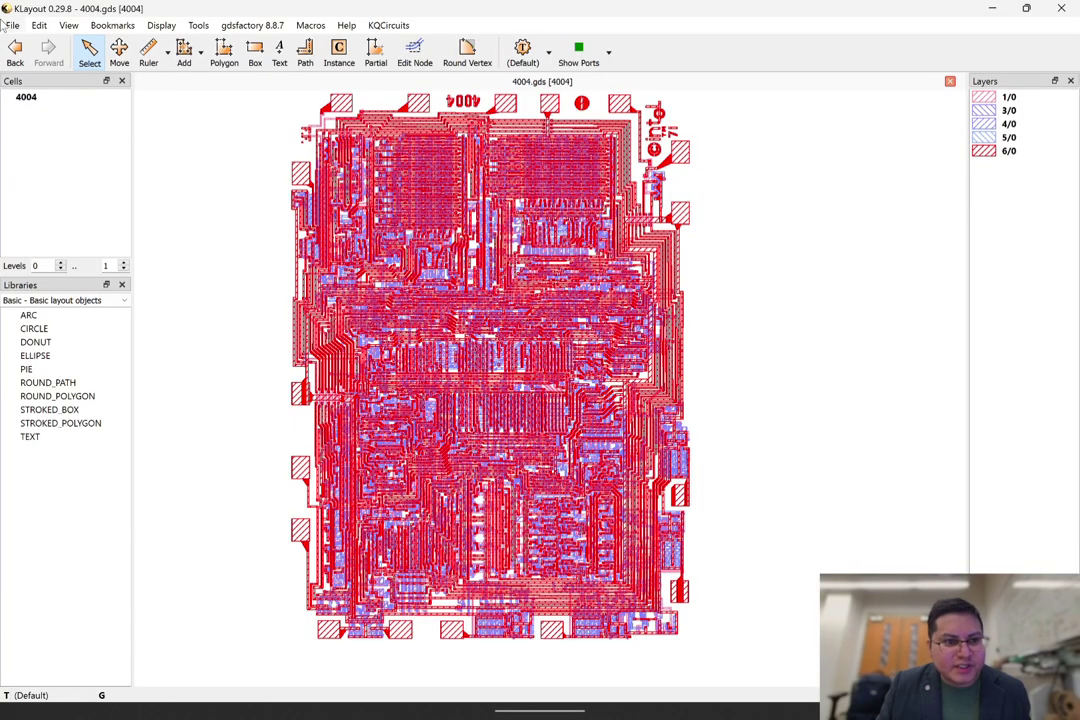
Step: Rotate the entire 4004 layout clockwise
{"action": "left_click", "coordinate": [39, 25]}
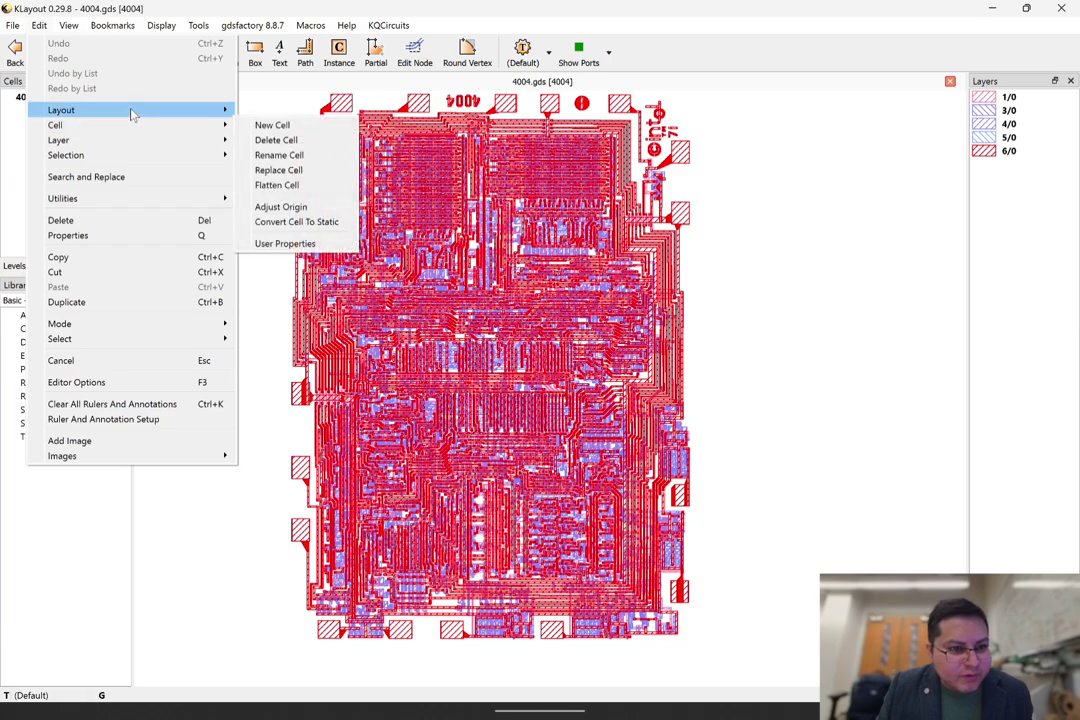
{"action": "mouse_move", "coordinate": [133, 110]}
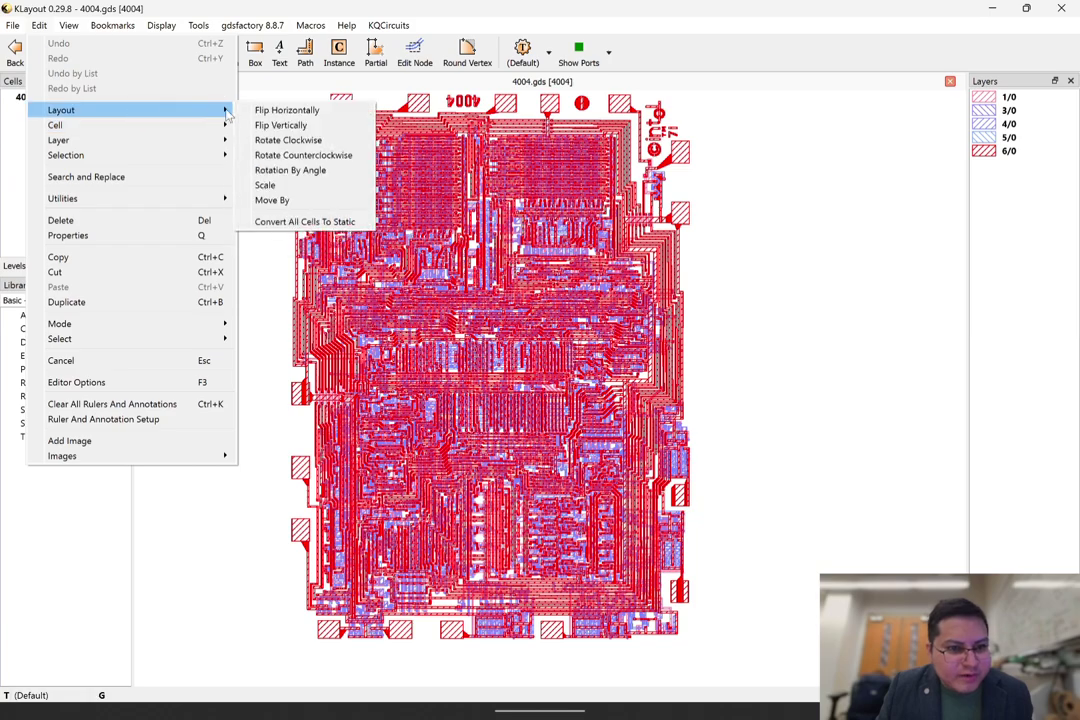
{"action": "left_click", "coordinate": [320, 141]}
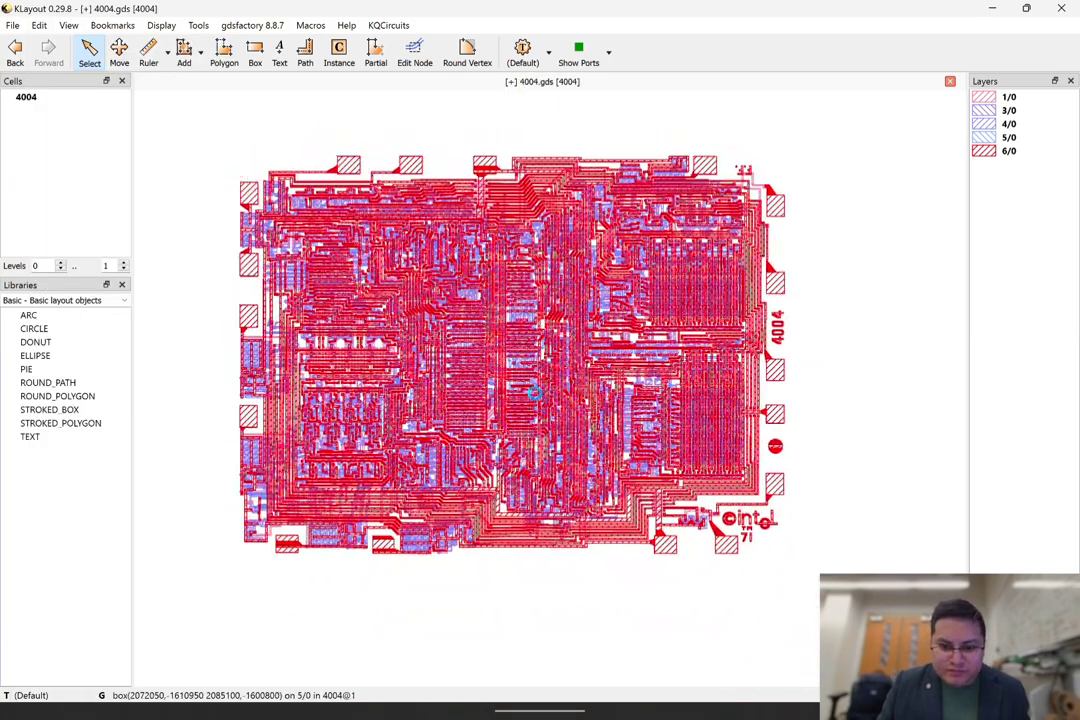
{"action": "scroll", "coordinate": [535, 393], "scroll_direction": "up", "scroll_amount": 1}
{"action": "middle_click_drag", "start_coordinate": [539, 398], "coordinate": [550, 388]}
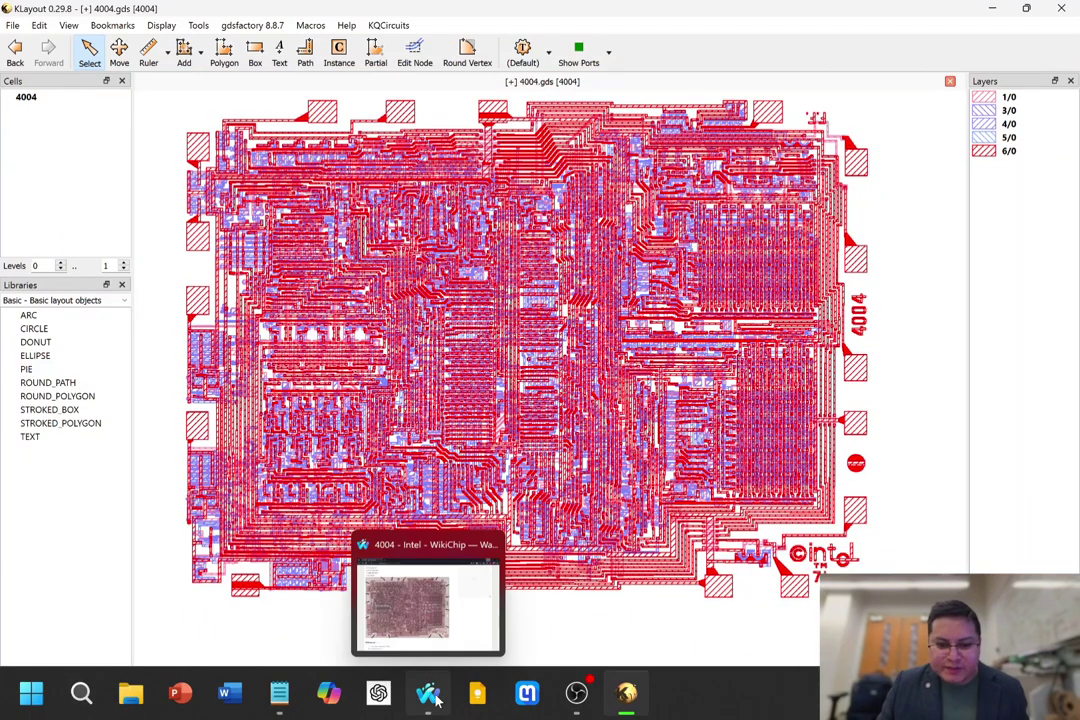
Step: Compare the rotated layout with the WikiChip die photo in the browser, and return to KLayout
{"action": "left_click", "coordinate": [432, 702]}
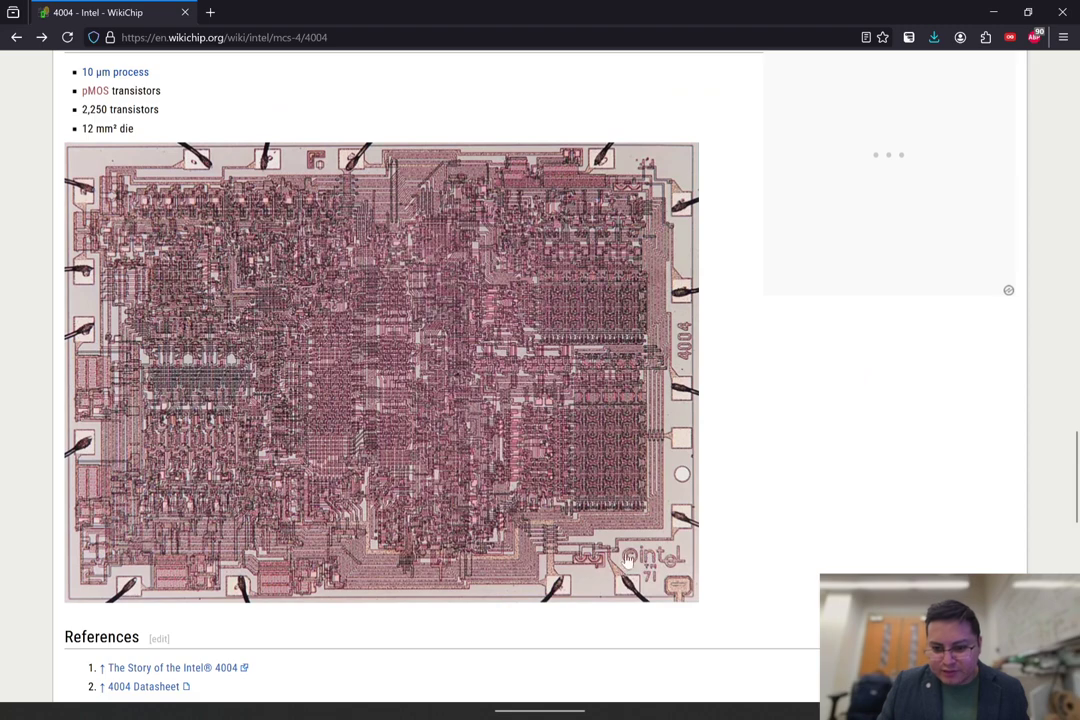
{"action": "key", "text": "alt+Tab"}
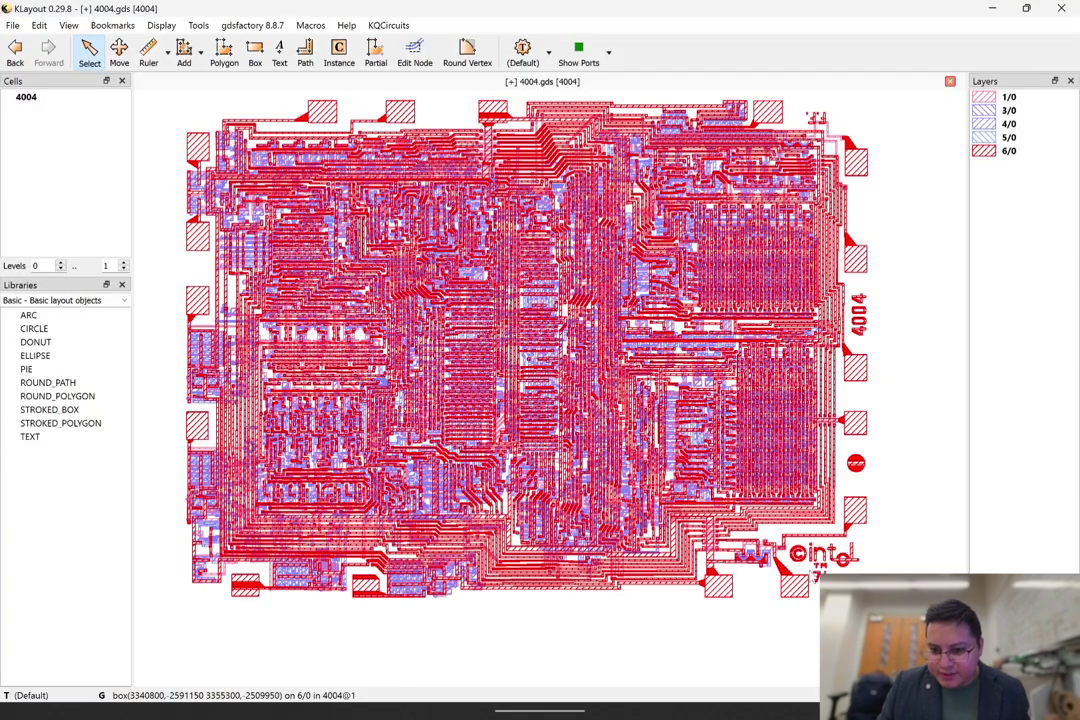
{"action": "middle_click_drag", "start_coordinate": [914, 376], "coordinate": [916, 389]}
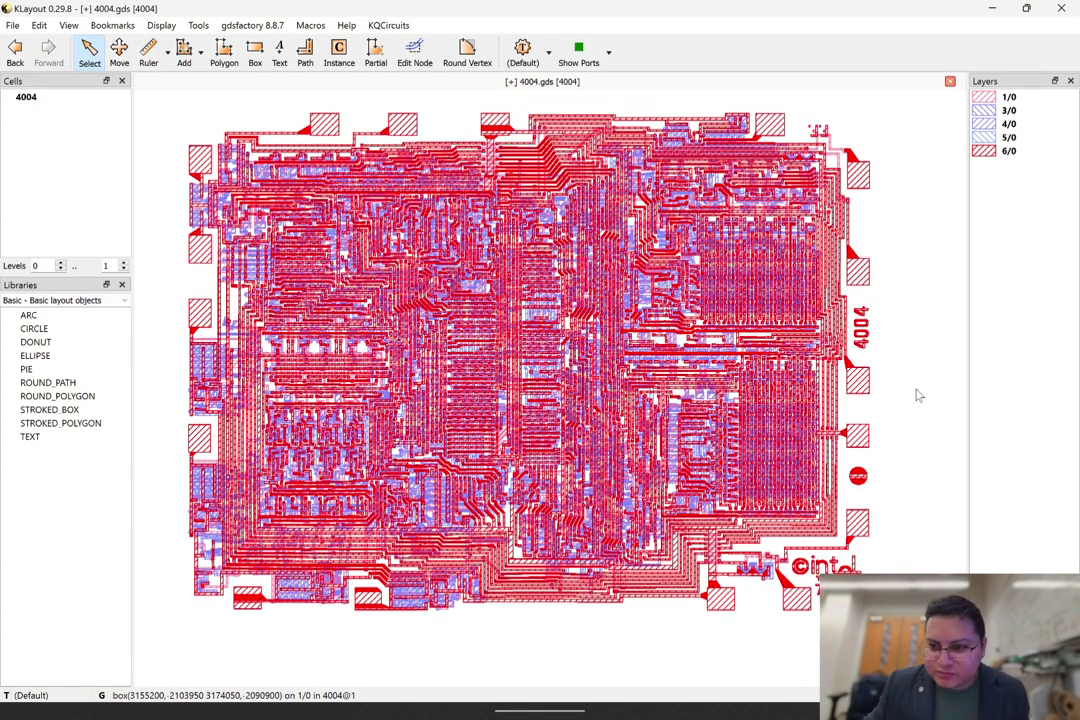
Step: Hide layers 6/0, 5/0, 4/0 and 3/0 so only layer 1/0 is displayed
{"action": "double_click", "coordinate": [1009, 150]}
{"action": "double_click", "coordinate": [1009, 137]}
{"action": "double_click", "coordinate": [1008, 123]}
{"action": "double_click", "coordinate": [996, 110]}
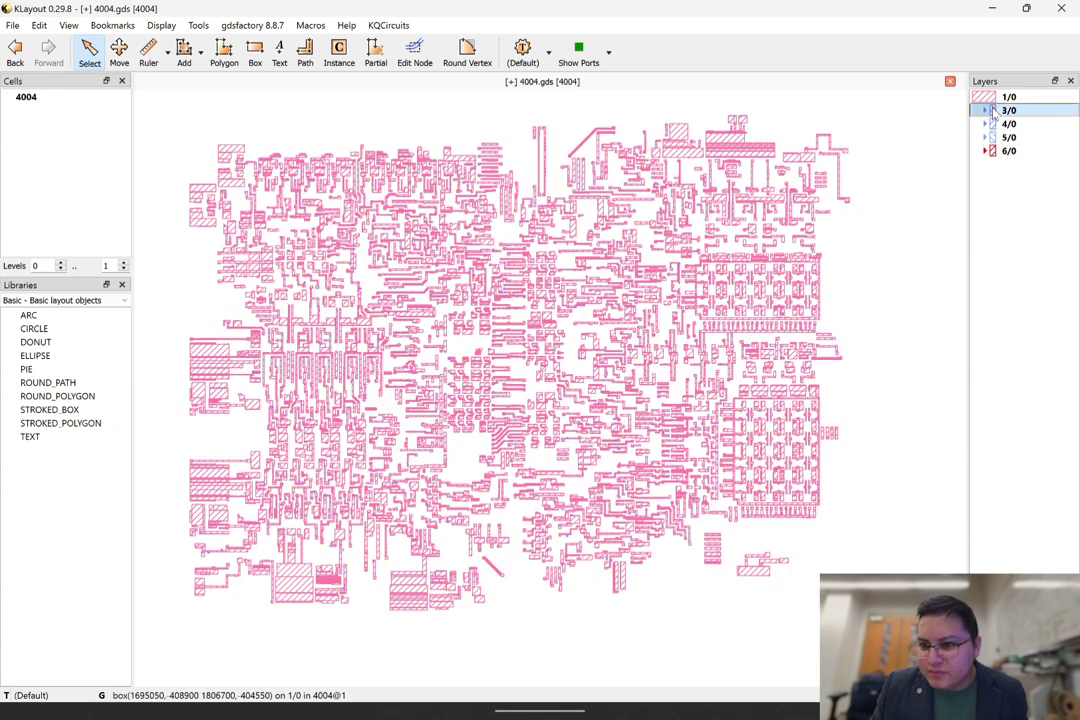
Step: Examine the shapes on layer 1/0 up close for how they are split into separate boxes
{"action": "scroll", "coordinate": [490, 280], "scroll_direction": "up", "scroll_amount": 5}
{"action": "scroll", "coordinate": [524, 297], "scroll_direction": "up", "scroll_amount": 4}
{"action": "scroll", "coordinate": [666, 358], "scroll_direction": "down", "scroll_amount": 6}
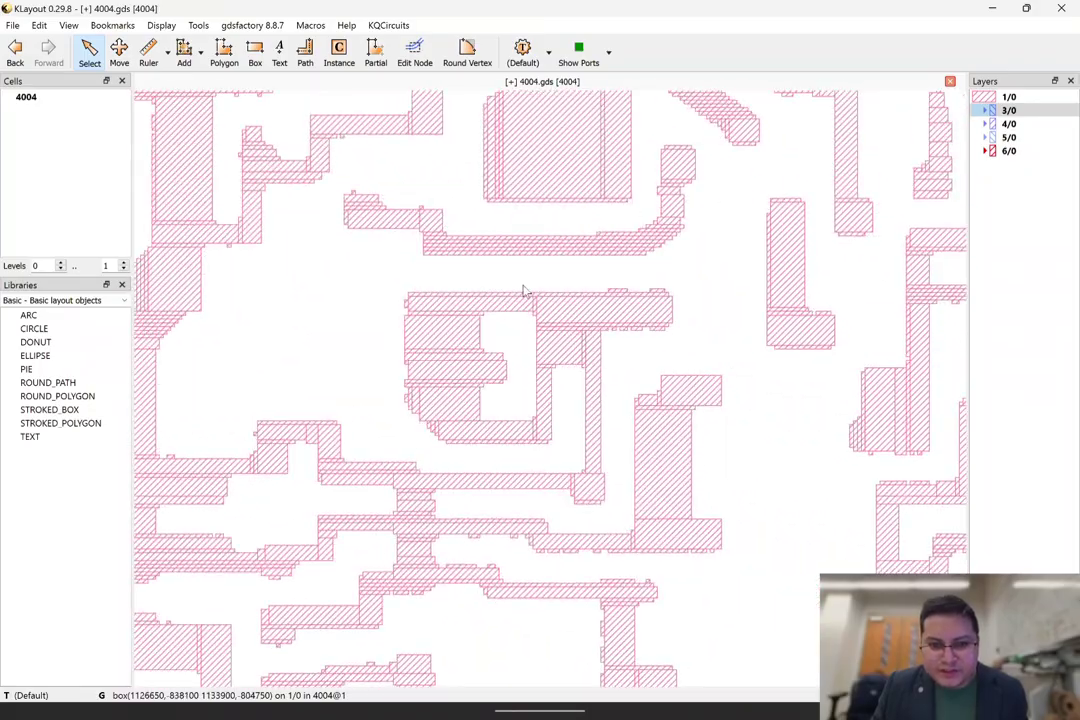
{"action": "scroll", "coordinate": [440, 278], "scroll_direction": "up", "scroll_amount": 5}
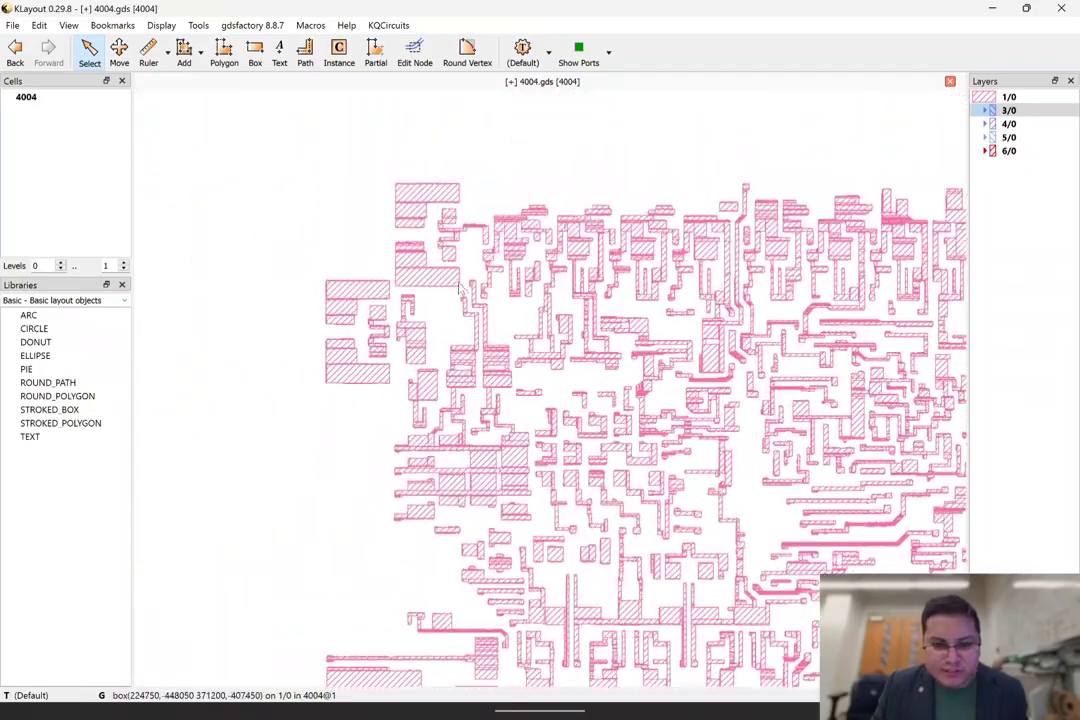
{"action": "scroll", "coordinate": [472, 240], "scroll_direction": "down", "scroll_amount": 2}
{"action": "scroll", "coordinate": [596, 286], "scroll_direction": "up", "scroll_amount": 4}
{"action": "scroll", "coordinate": [596, 286], "scroll_direction": "up", "scroll_amount": 5}
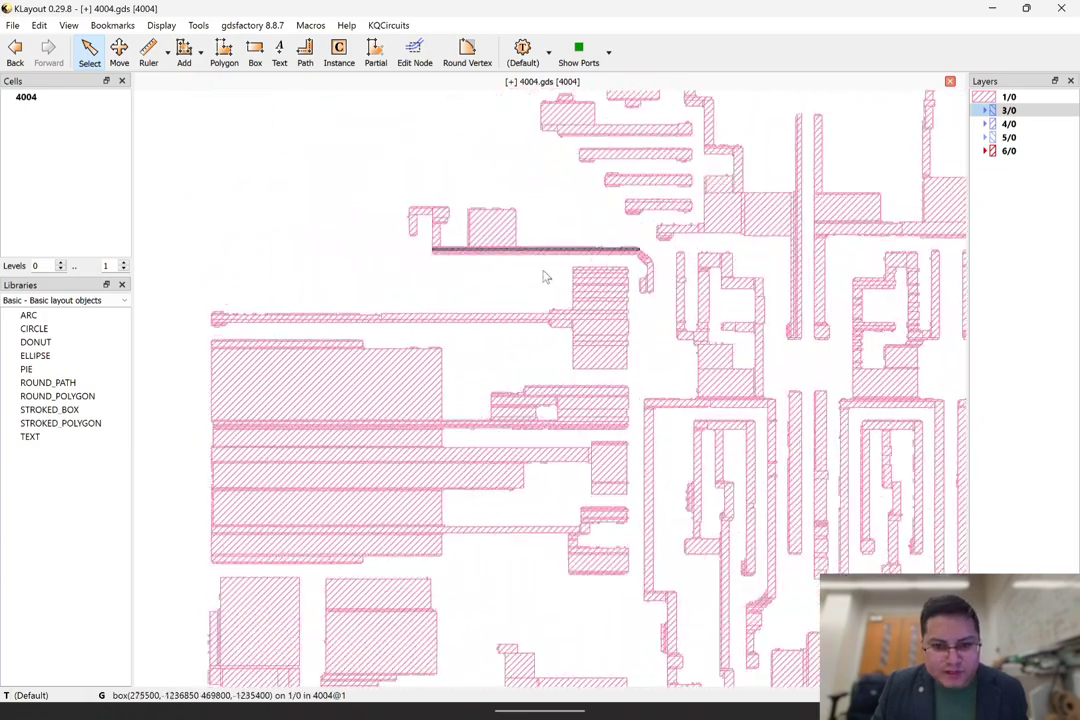
{"action": "scroll", "coordinate": [630, 233], "scroll_direction": "down", "scroll_amount": 3}
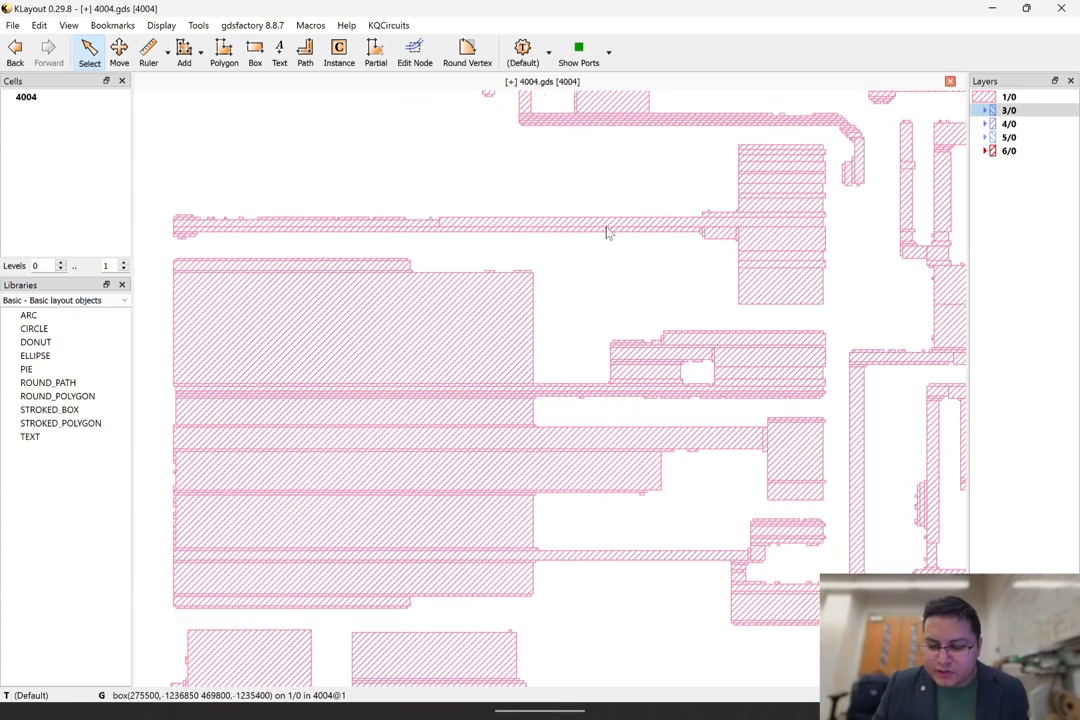
{"action": "scroll", "coordinate": [550, 332], "scroll_direction": "up", "scroll_amount": 3}
{"action": "scroll", "coordinate": [481, 330], "scroll_direction": "up", "scroll_amount": 2}
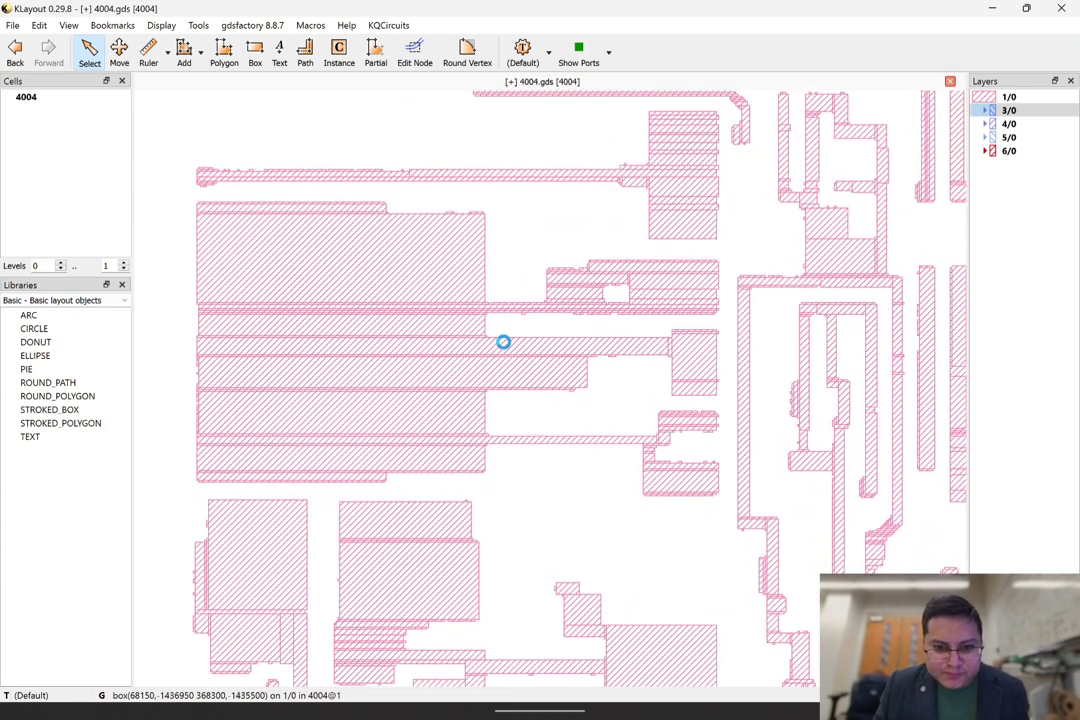
Step: Merge layer 1/0's shapes with a Boolean Union (OR), using 1/0 as Source A, Source B and result layer
{"action": "left_click", "coordinate": [40, 25]}
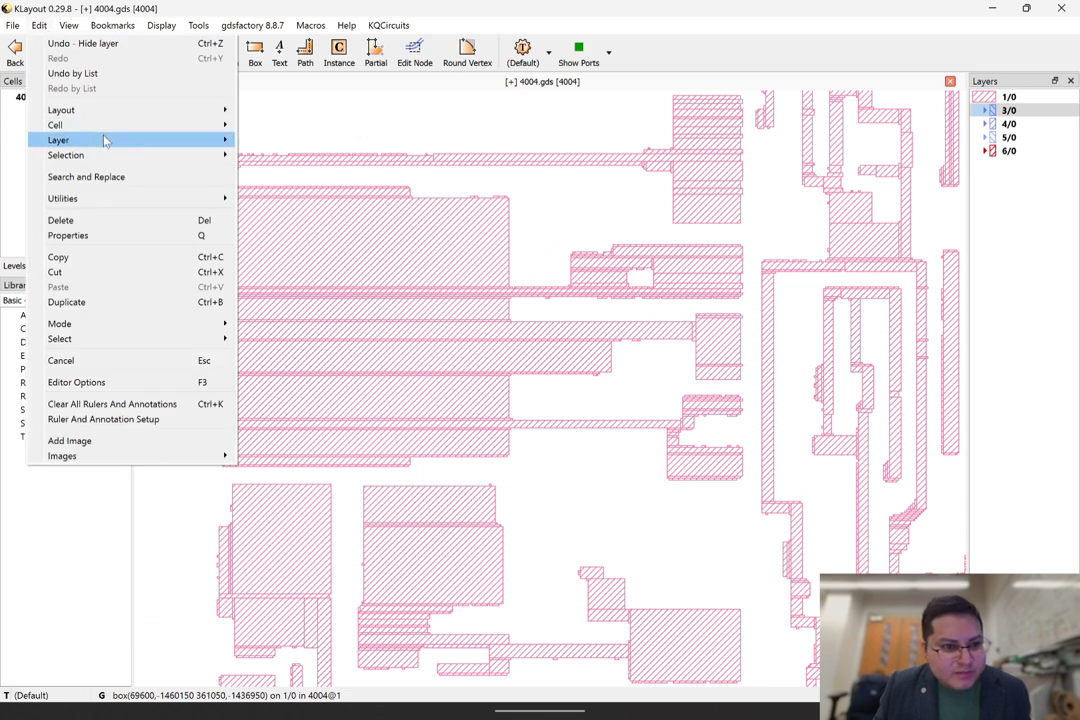
{"action": "mouse_move", "coordinate": [104, 140]}
{"action": "left_click", "coordinate": [330, 220]}
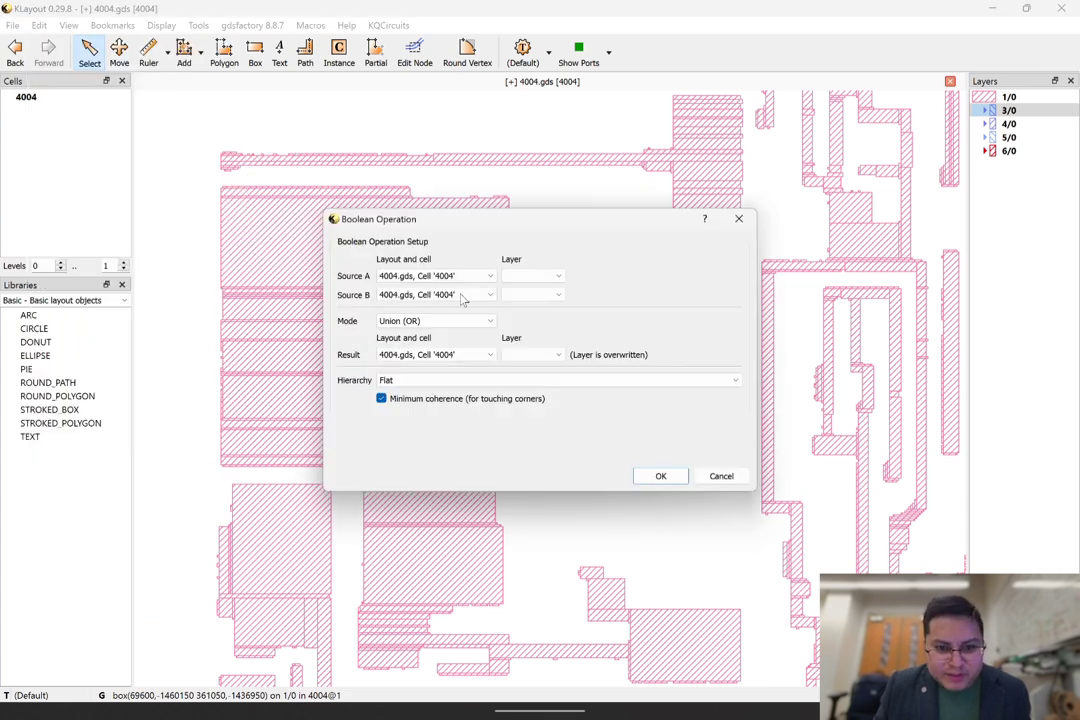
{"action": "left_click", "coordinate": [537, 279]}
{"action": "left_click", "coordinate": [512, 288]}
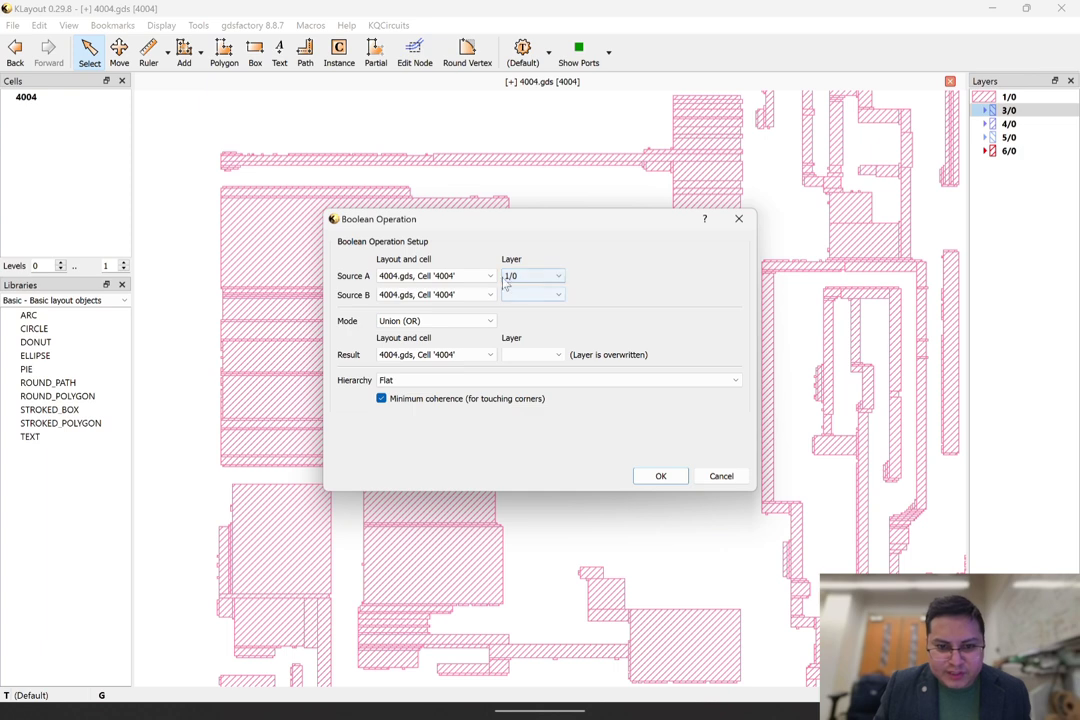
{"action": "left_click", "coordinate": [535, 294]}
{"action": "left_click", "coordinate": [522, 309]}
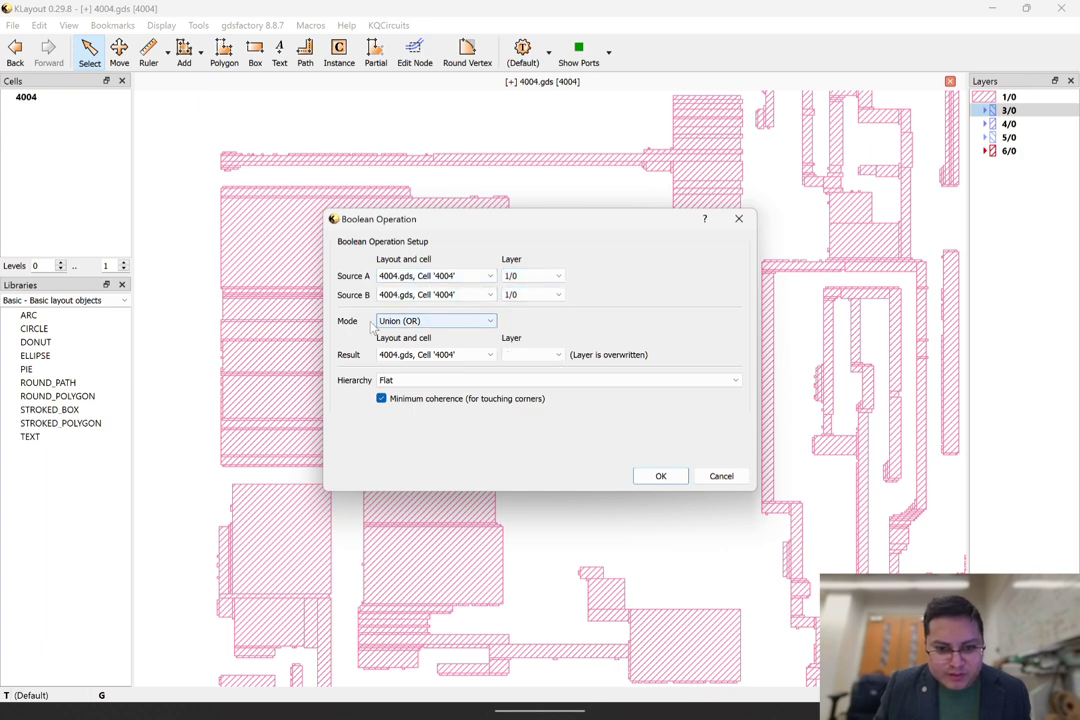
{"action": "left_click", "coordinate": [452, 322]}
{"action": "left_click", "coordinate": [518, 325]}
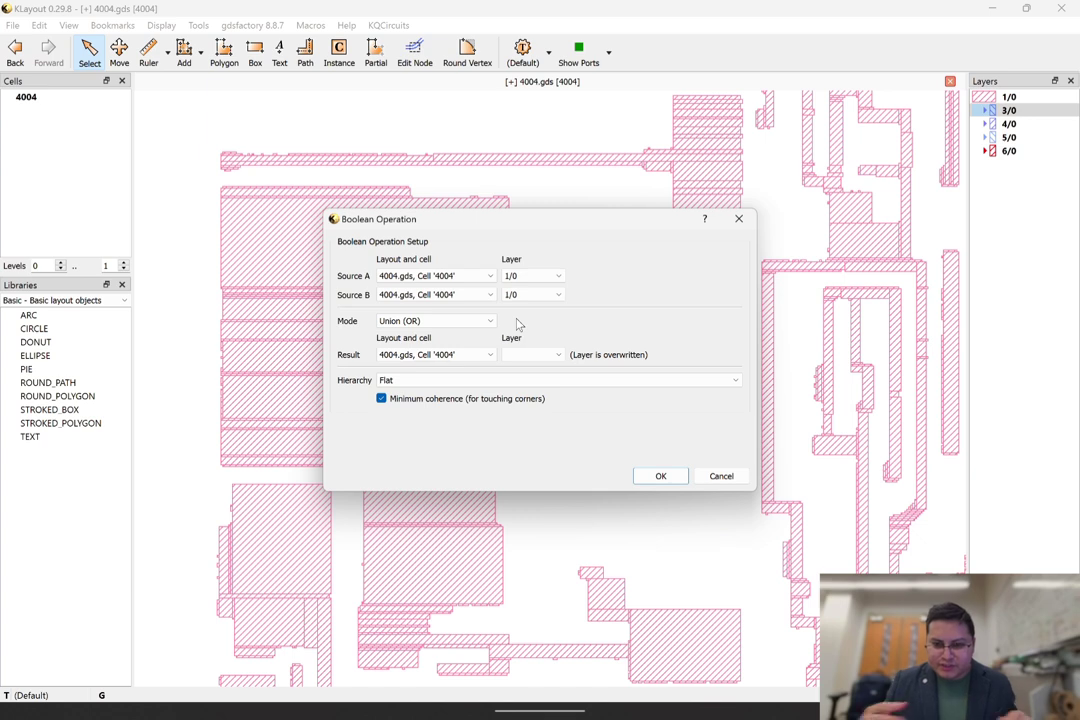
{"action": "left_click", "coordinate": [530, 358]}
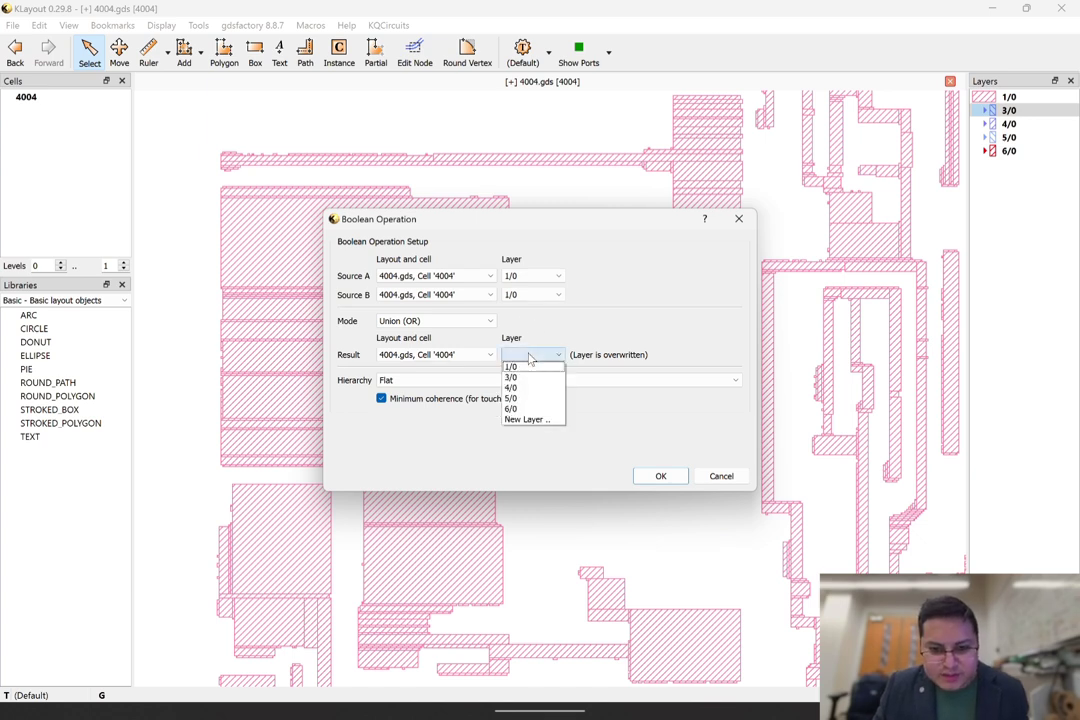
{"action": "left_click", "coordinate": [528, 370]}
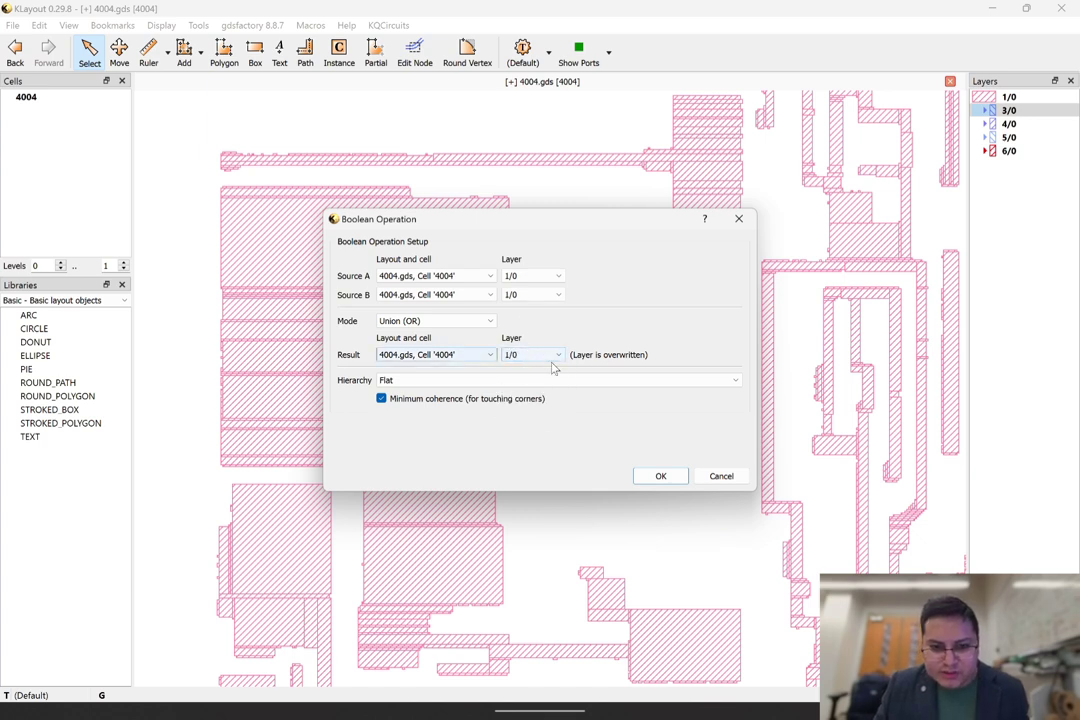
{"action": "left_click", "coordinate": [660, 474]}
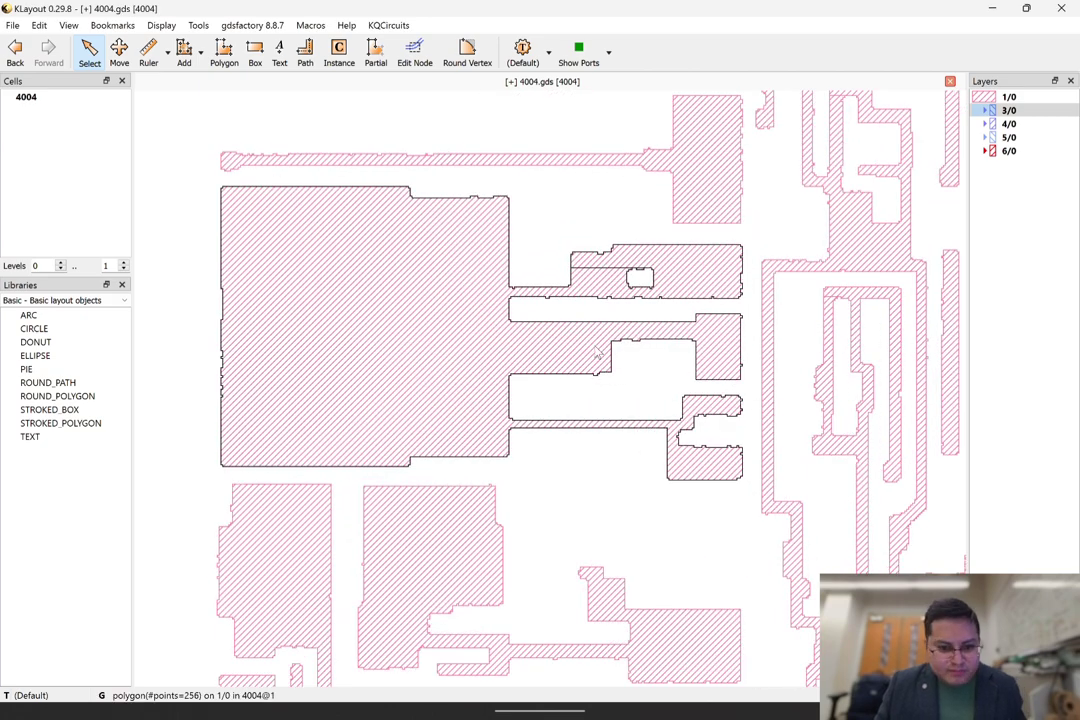
Step: Inspect several merged polygons on layer 1/0 by selecting them one after another, from the large pads to the narrow traces
{"action": "scroll", "coordinate": [597, 355], "scroll_direction": "down", "scroll_amount": 5}
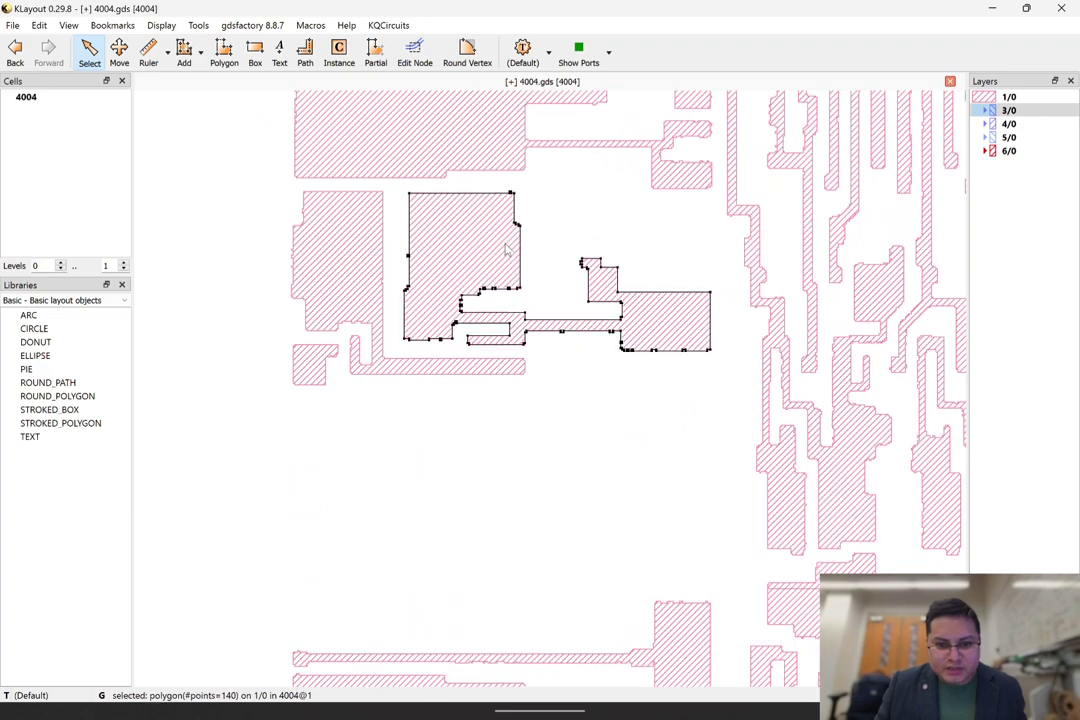
{"action": "left_click", "coordinate": [505, 249]}
{"action": "scroll", "coordinate": [479, 307], "scroll_direction": "down", "scroll_amount": 2}
{"action": "left_click", "coordinate": [411, 271]}
{"action": "middle_click_drag", "start_coordinate": [446, 398], "coordinate": [432, 219]}
{"action": "left_click", "coordinate": [437, 394]}
{"action": "left_click", "coordinate": [611, 350]}
{"action": "left_click", "coordinate": [624, 365]}
{"action": "left_click", "coordinate": [697, 304]}
{"action": "middle_click_drag", "start_coordinate": [680, 333], "coordinate": [470, 267]}
{"action": "left_click", "coordinate": [610, 265]}
{"action": "left_click", "coordinate": [587, 331]}
{"action": "left_click", "coordinate": [587, 331]}
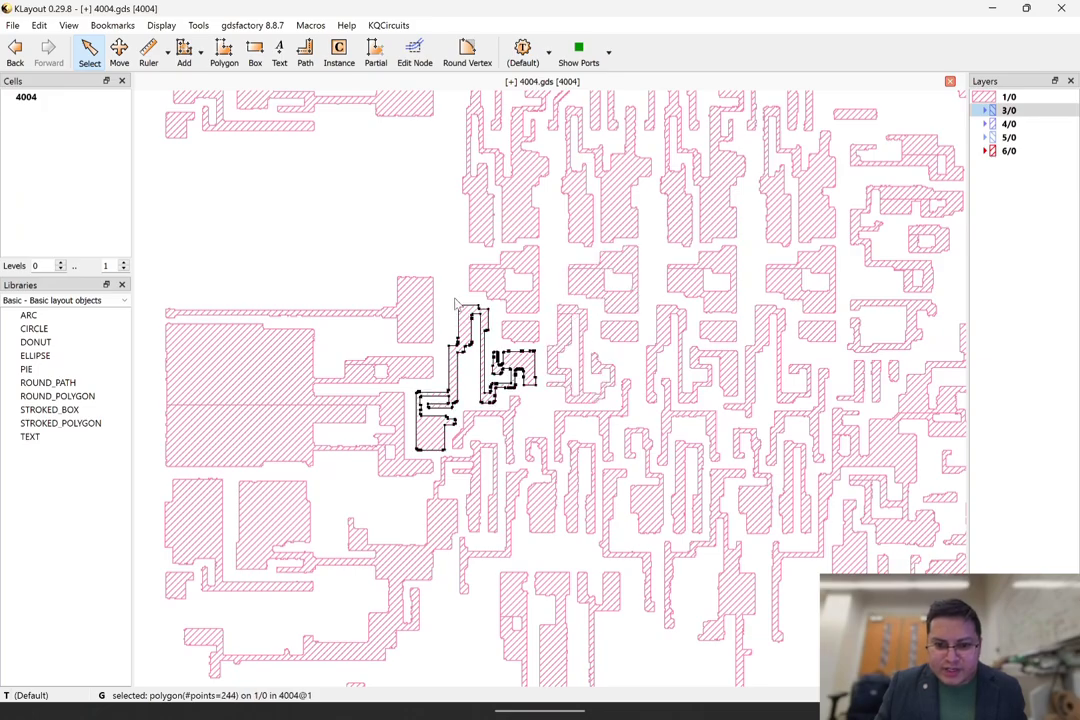
Step: Select the large branching polygon in the upper part of layer 1/0, trace its outline up close, and clear the selection
{"action": "scroll", "coordinate": [548, 289], "scroll_direction": "down", "scroll_amount": 4}
{"action": "scroll", "coordinate": [548, 289], "scroll_direction": "down", "scroll_amount": 3}
{"action": "middle_click_drag", "start_coordinate": [700, 200], "coordinate": [627, 277]}
{"action": "scroll", "coordinate": [508, 246], "scroll_direction": "up", "scroll_amount": 1}
{"action": "middle_click_drag", "start_coordinate": [473, 208], "coordinate": [506, 283]}
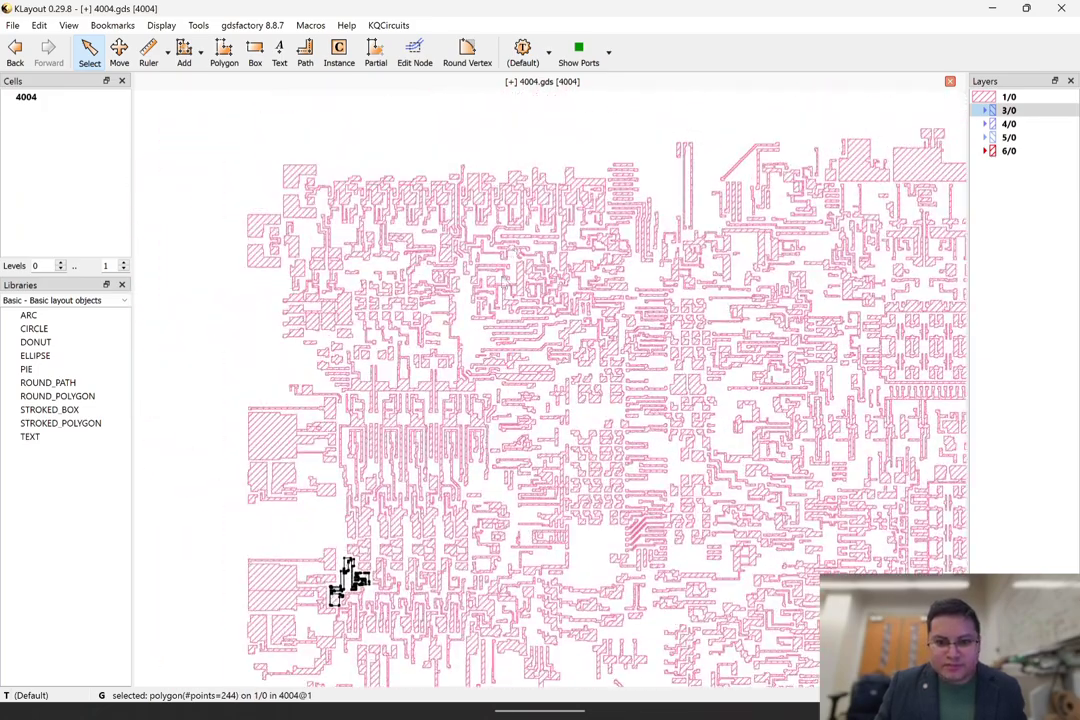
{"action": "left_click", "coordinate": [548, 252]}
{"action": "left_click", "coordinate": [548, 252]}
{"action": "scroll", "coordinate": [600, 250], "scroll_direction": "up", "scroll_amount": 2}
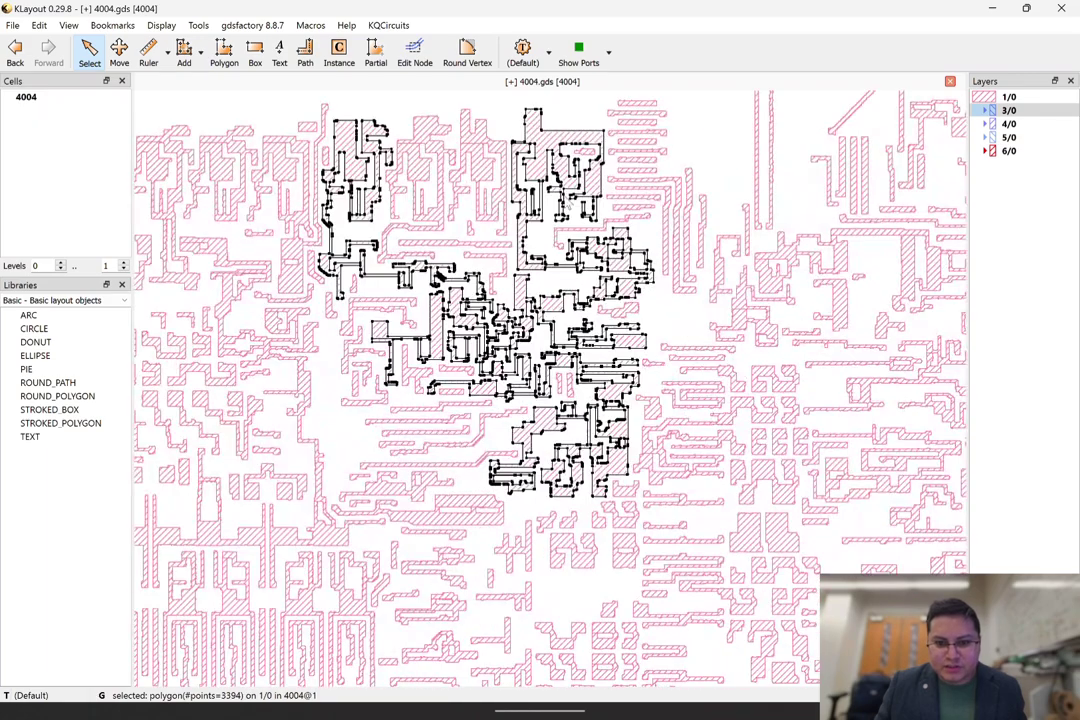
{"action": "scroll", "coordinate": [524, 405], "scroll_direction": "up", "scroll_amount": 2}
{"action": "scroll", "coordinate": [559, 281], "scroll_direction": "down", "scroll_amount": 2}
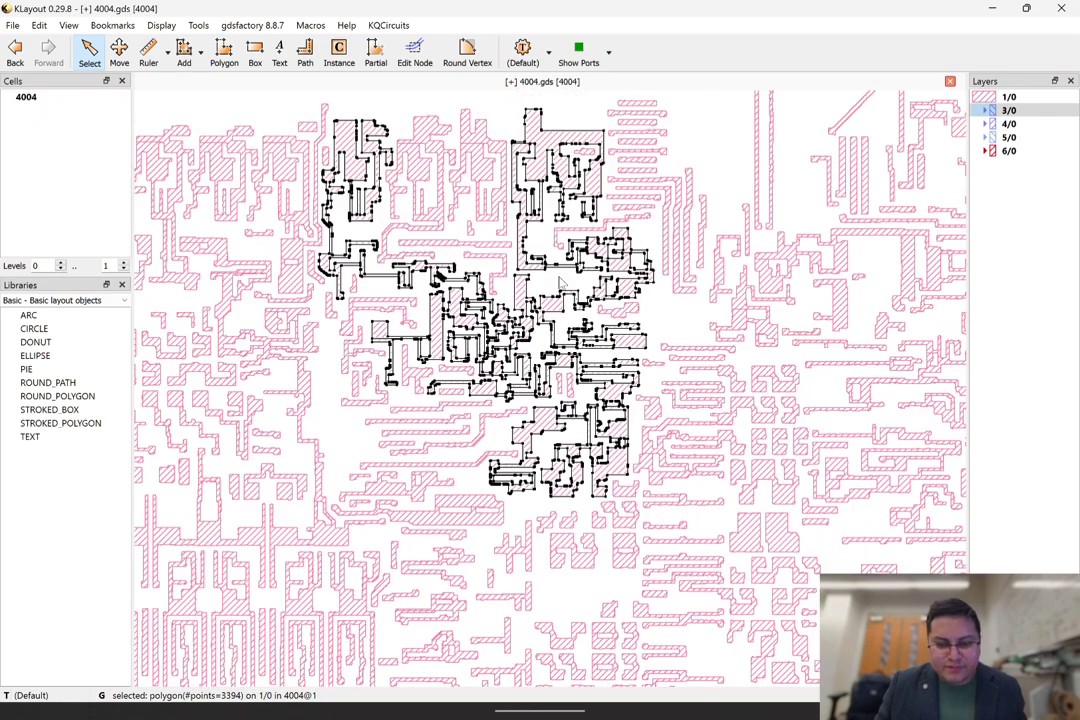
{"action": "scroll", "coordinate": [655, 235], "scroll_direction": "up", "scroll_amount": 3}
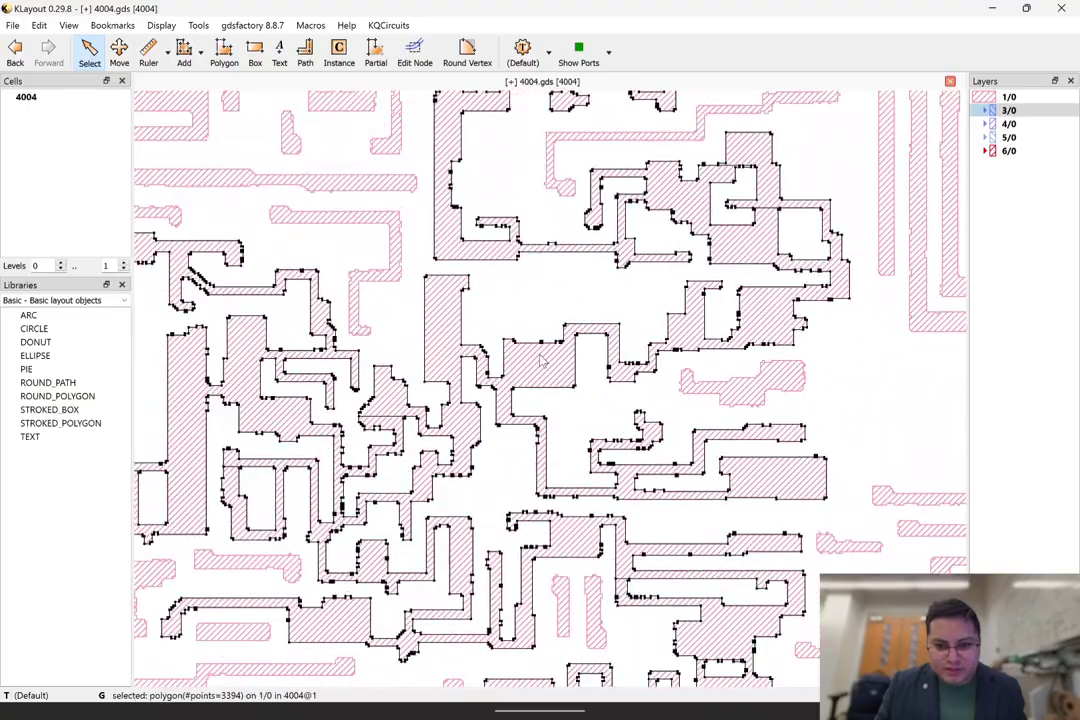
{"action": "scroll", "coordinate": [652, 241], "scroll_direction": "up", "scroll_amount": 2}
{"action": "scroll", "coordinate": [557, 362], "scroll_direction": "down", "scroll_amount": 6}
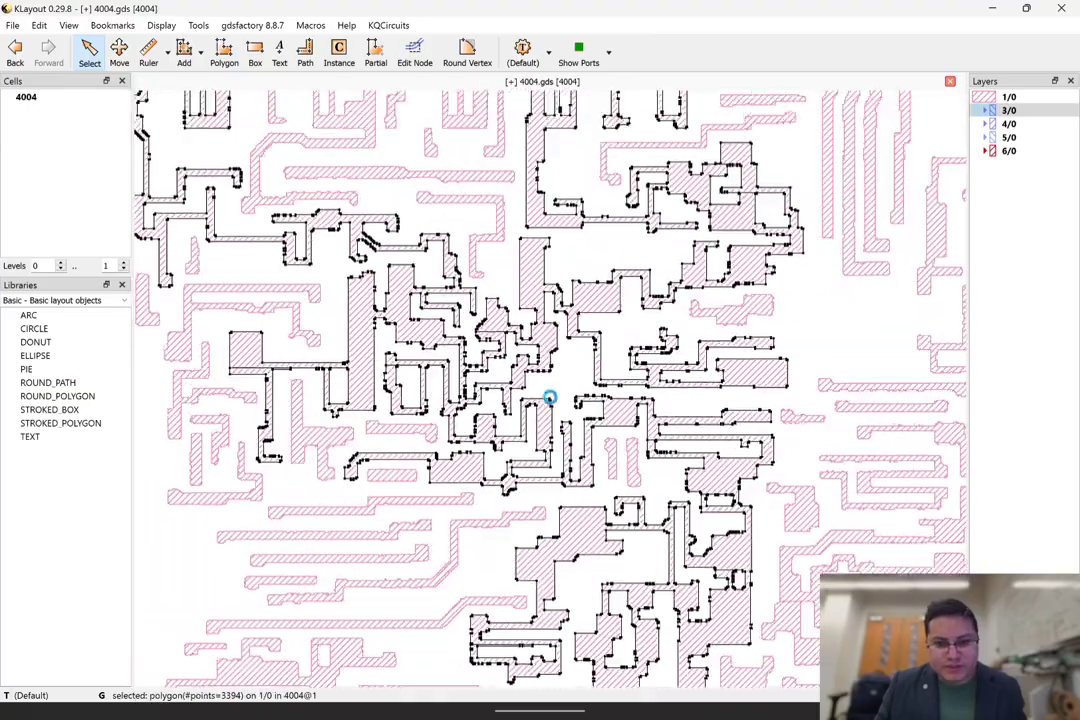
{"action": "scroll", "coordinate": [400, 293], "scroll_direction": "down", "scroll_amount": 5}
{"action": "middle_click_drag", "start_coordinate": [543, 362], "coordinate": [605, 295]}
{"action": "left_click", "coordinate": [365, 105]}
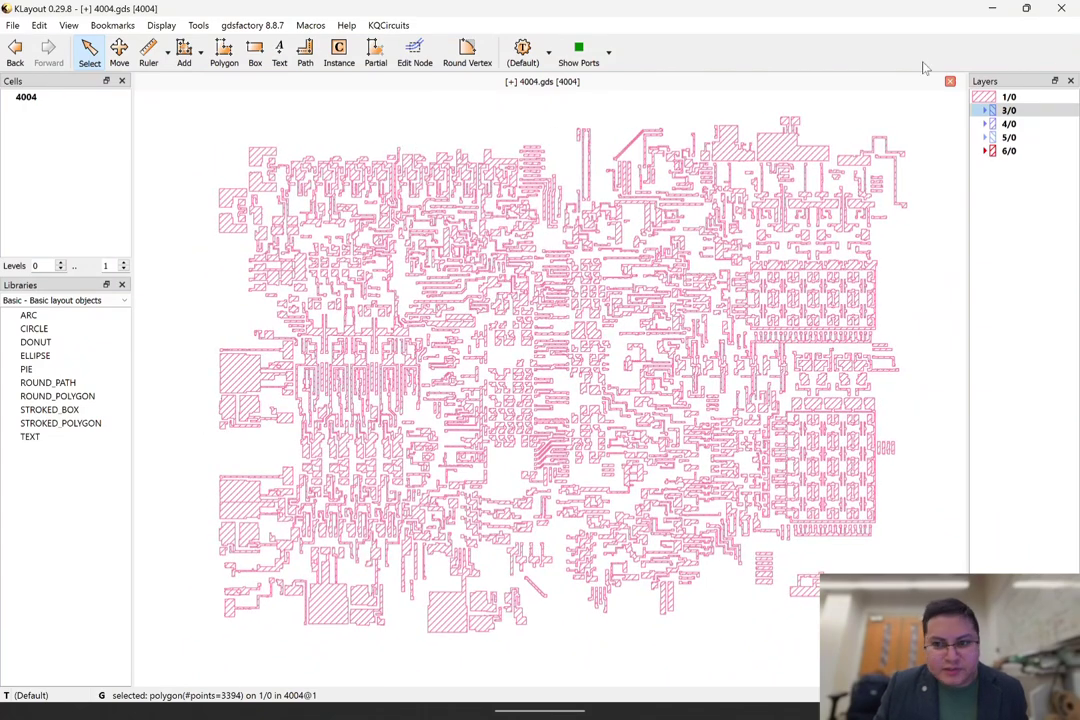
Step: Display only layer 3/0 and merge its shapes with a Boolean Union (OR), using 3/0 as Source A, Source B and result layer
{"action": "double_click", "coordinate": [991, 97]}
{"action": "double_click", "coordinate": [993, 110]}
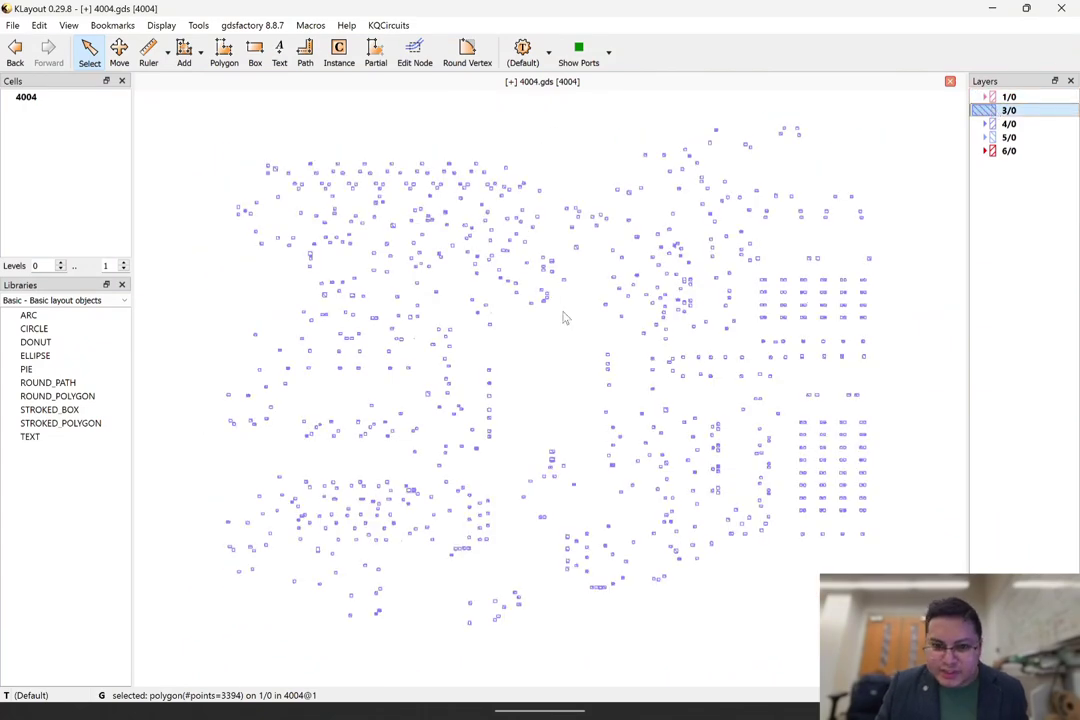
{"action": "left_click", "coordinate": [39, 26]}
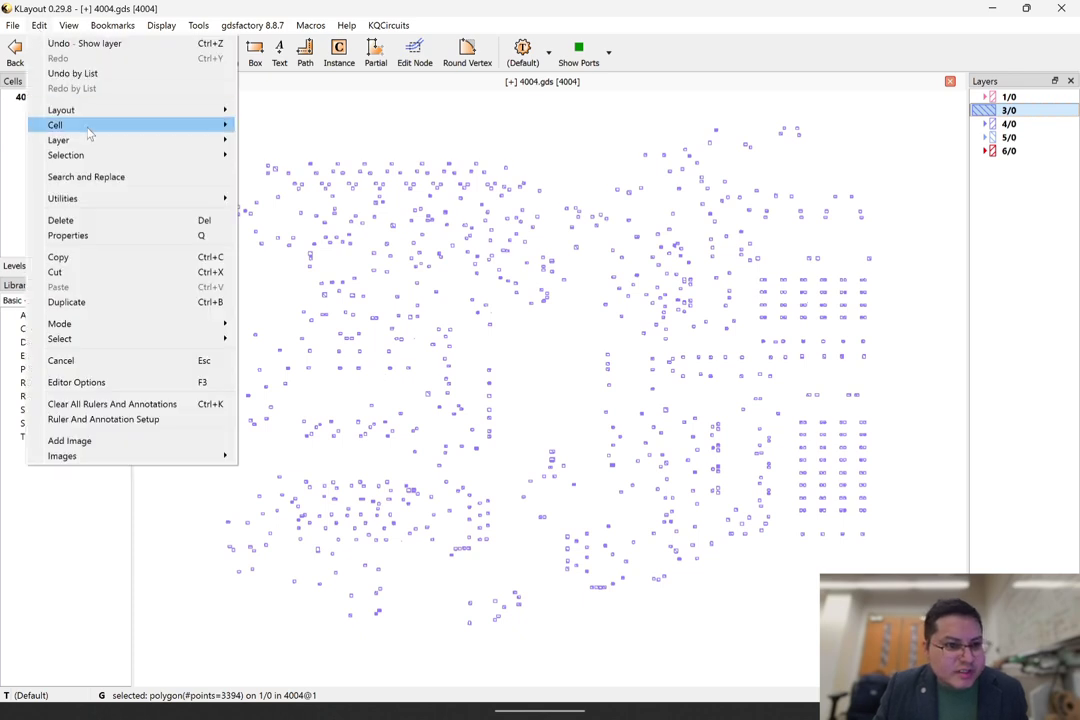
{"action": "mouse_move", "coordinate": [112, 142]}
{"action": "left_click", "coordinate": [298, 222]}
{"action": "left_click", "coordinate": [530, 276]}
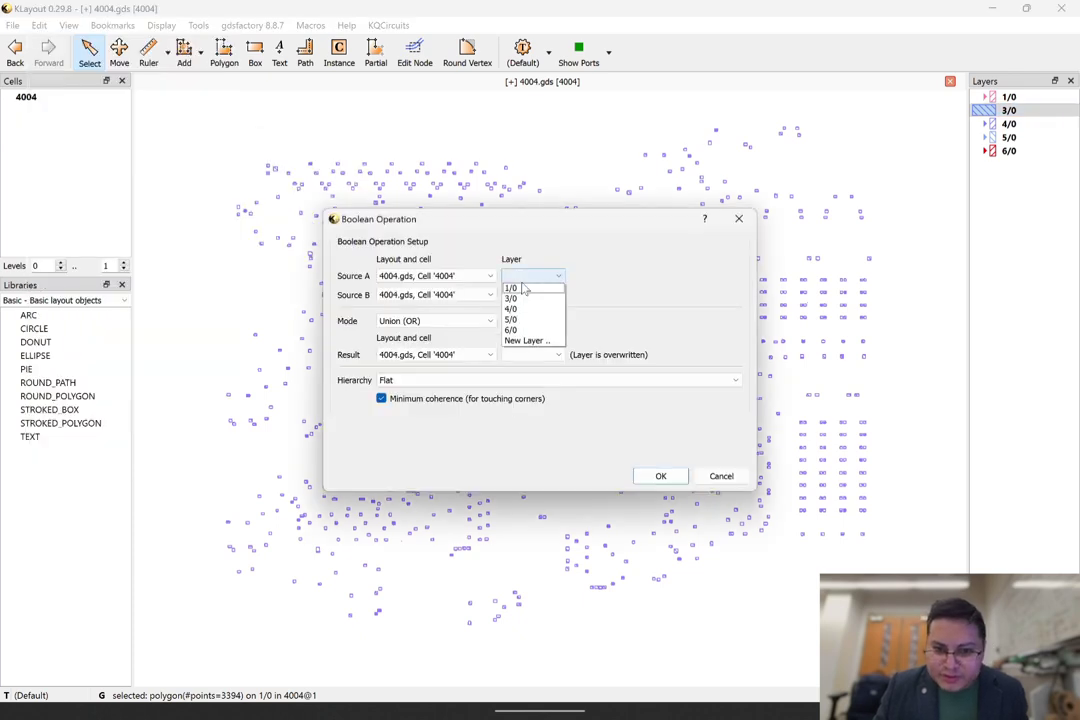
{"action": "left_click", "coordinate": [528, 298]}
{"action": "left_click", "coordinate": [530, 294]}
{"action": "left_click", "coordinate": [528, 316]}
{"action": "left_click", "coordinate": [530, 355]}
{"action": "left_click", "coordinate": [528, 376]}
{"action": "left_click", "coordinate": [670, 481]}
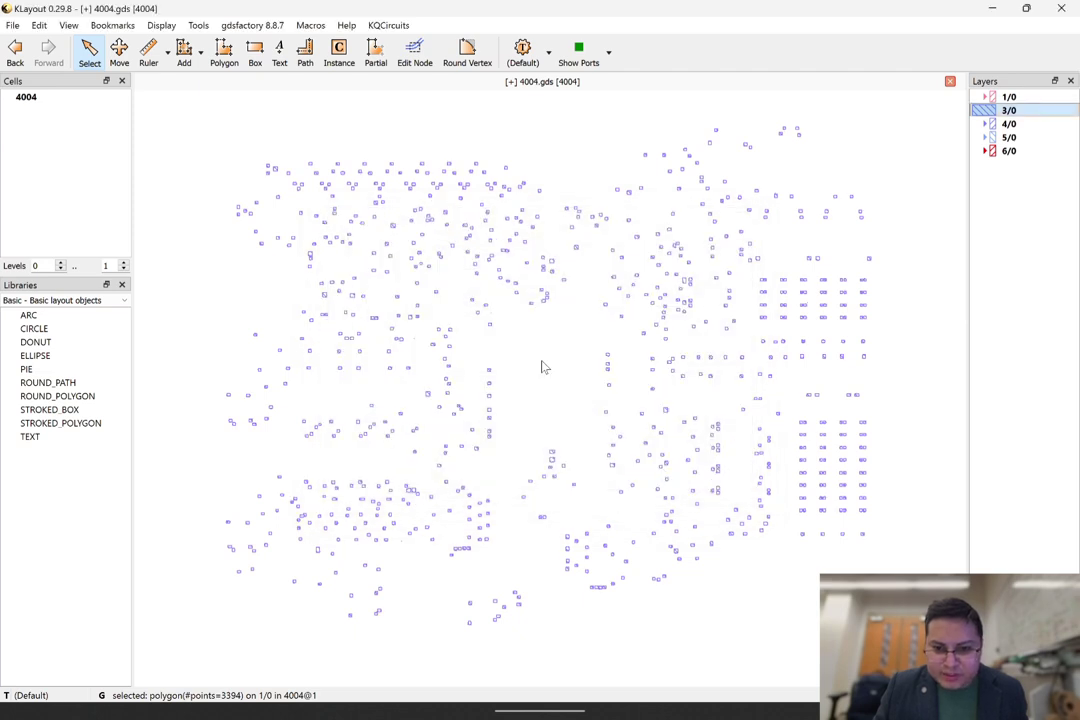
Step: Check the merged contact shapes on layer 3/0 up close
{"action": "scroll", "coordinate": [485, 315], "scroll_direction": "up", "scroll_amount": 5}
{"action": "left_click", "coordinate": [481, 324]}
{"action": "scroll", "coordinate": [638, 352], "scroll_direction": "down", "scroll_amount": 5}
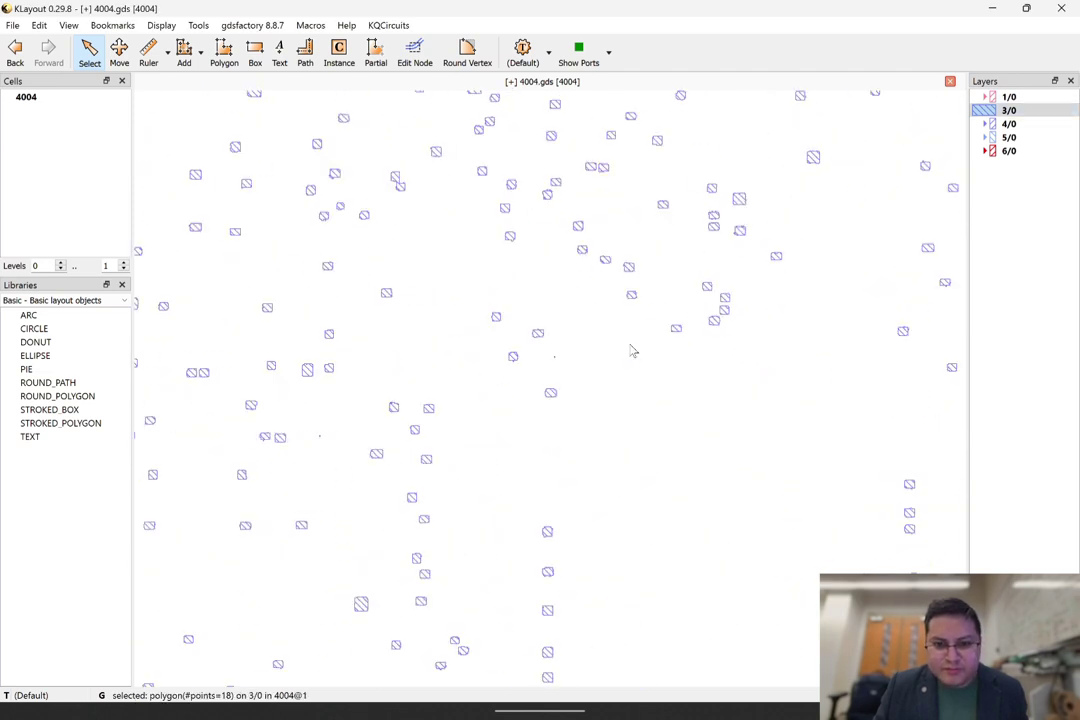
{"action": "middle_click_drag", "start_coordinate": [533, 294], "coordinate": [458, 270]}
Step: Hide layer 3/0 and display layer 4/0, focusing on its fragmented boxes
{"action": "double_click", "coordinate": [1000, 111]}
{"action": "double_click", "coordinate": [993, 126]}
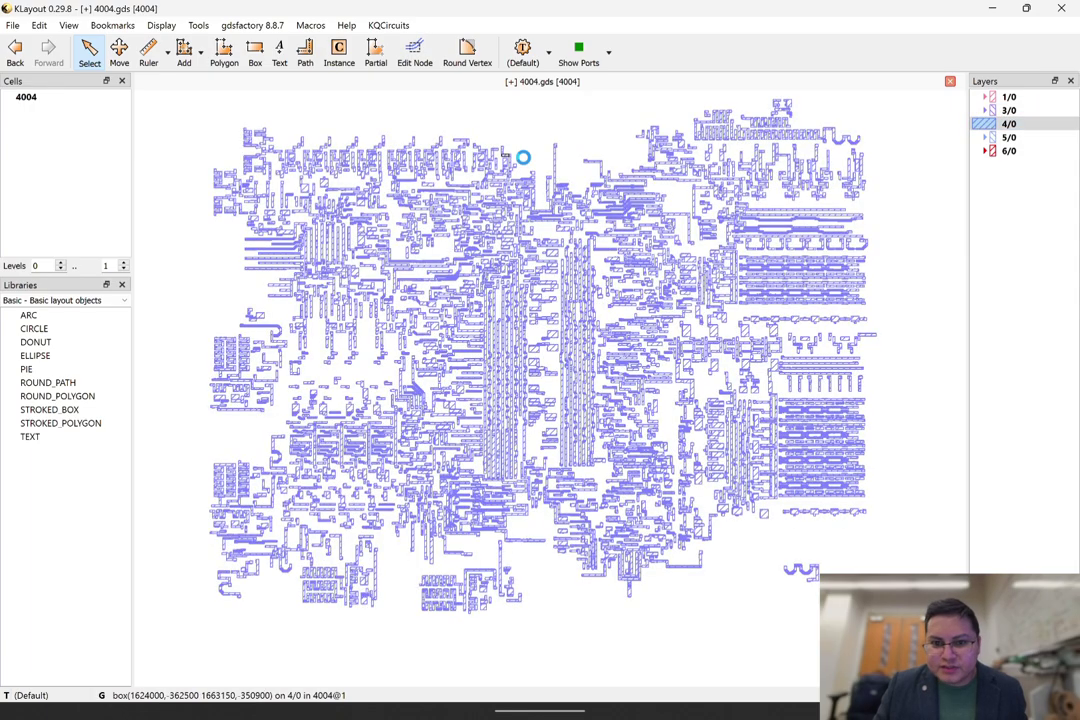
{"action": "scroll", "coordinate": [455, 196], "scroll_direction": "up", "scroll_amount": 5}
{"action": "scroll", "coordinate": [455, 196], "scroll_direction": "up", "scroll_amount": 6}
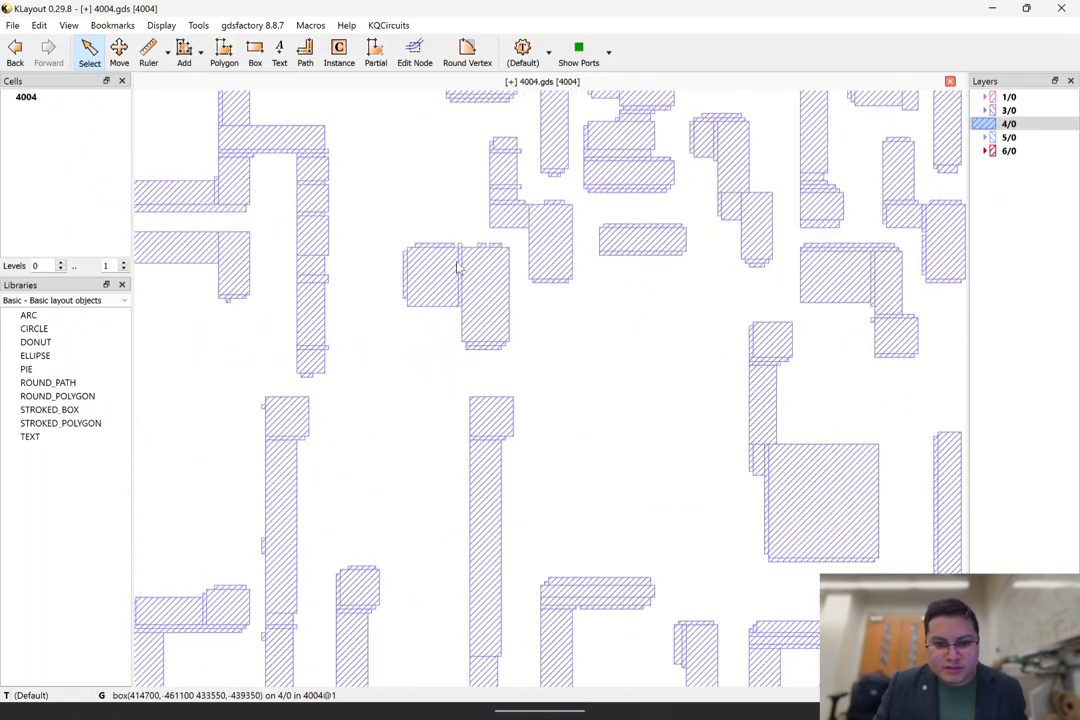
Step: Merge layer 4/0's shapes with a Boolean Union (OR), using 4/0 as Source A, Source B and result layer
{"action": "left_click", "coordinate": [38, 25]}
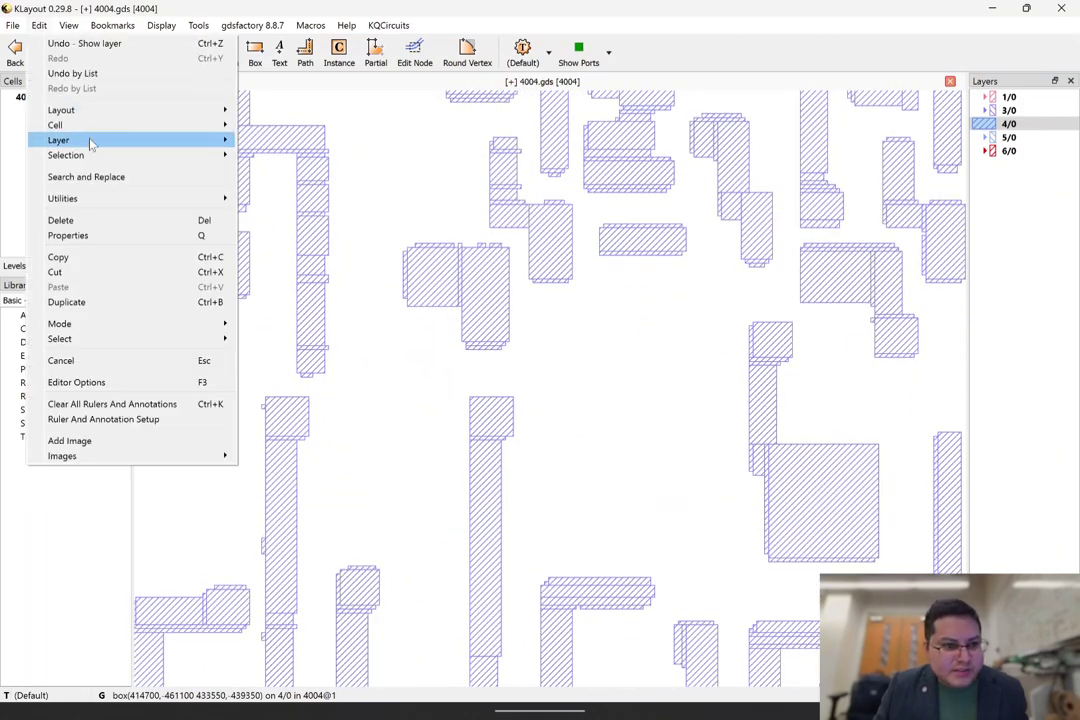
{"action": "mouse_move", "coordinate": [89, 141]}
{"action": "left_click", "coordinate": [294, 221]}
{"action": "left_click", "coordinate": [531, 276]}
{"action": "left_click", "coordinate": [519, 315]}
{"action": "left_click", "coordinate": [531, 295]}
{"action": "left_click", "coordinate": [530, 329]}
{"action": "left_click", "coordinate": [531, 355]}
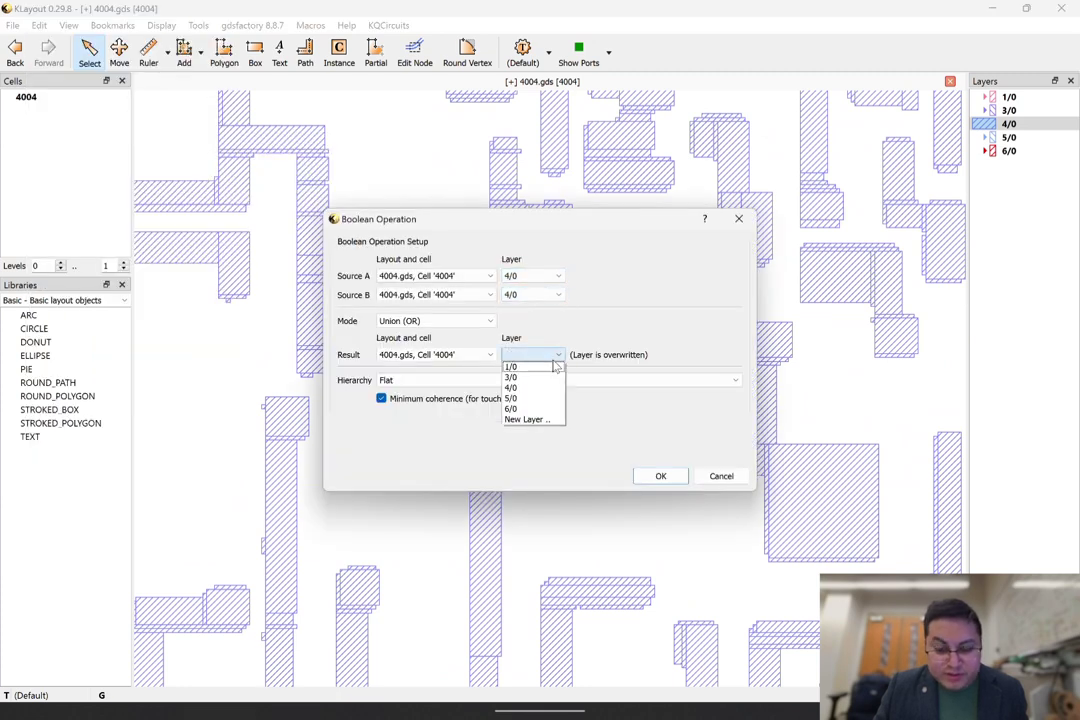
{"action": "left_click", "coordinate": [531, 388]}
{"action": "left_click", "coordinate": [656, 476]}
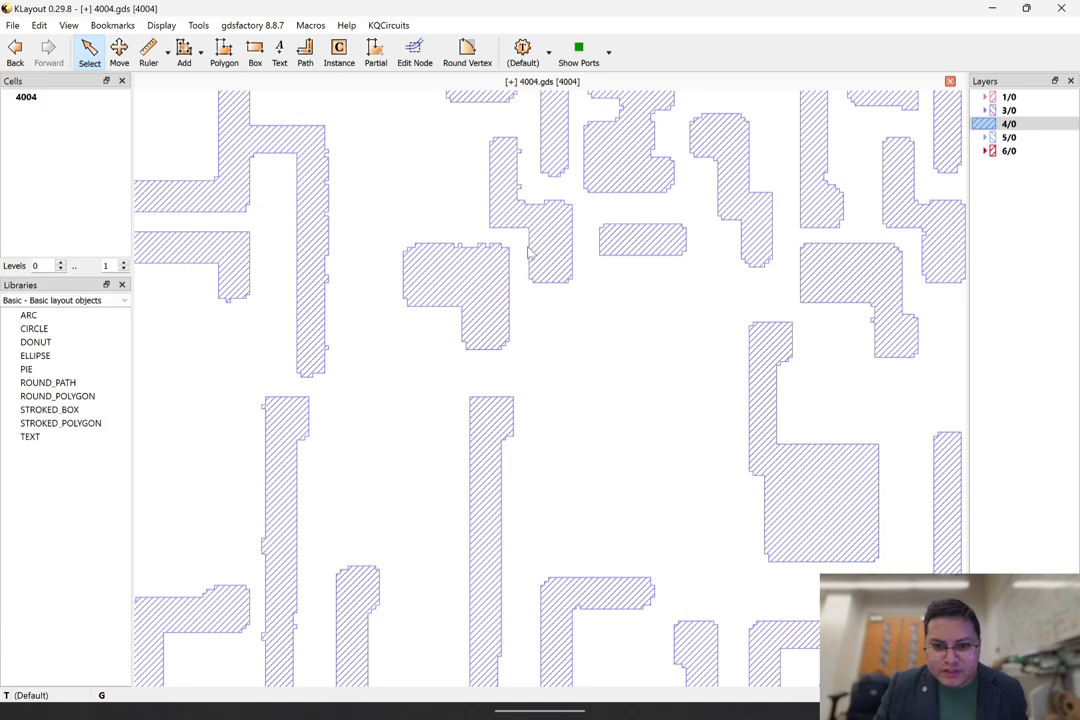
Step: Hide layer 4/0 and display layer 5/0 to look over its shapes
{"action": "scroll", "coordinate": [591, 287], "scroll_direction": "down", "scroll_amount": 2}
{"action": "double_click", "coordinate": [991, 124]}
{"action": "left_click", "coordinate": [991, 140]}
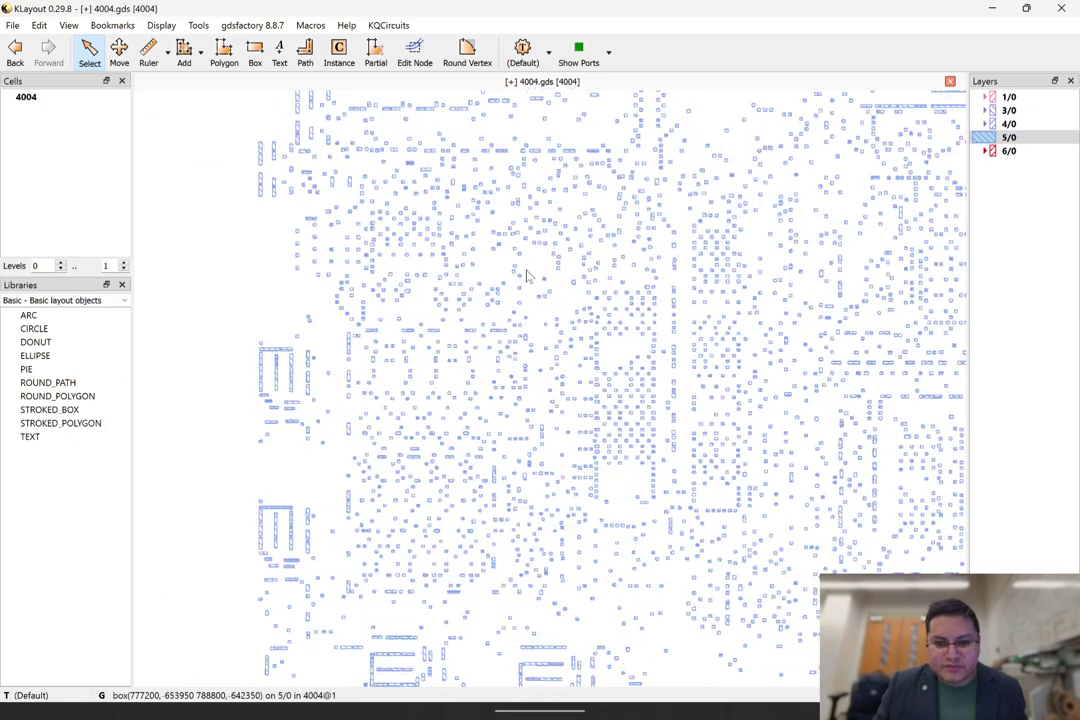
{"action": "scroll", "coordinate": [576, 316], "scroll_direction": "up", "scroll_amount": 5}
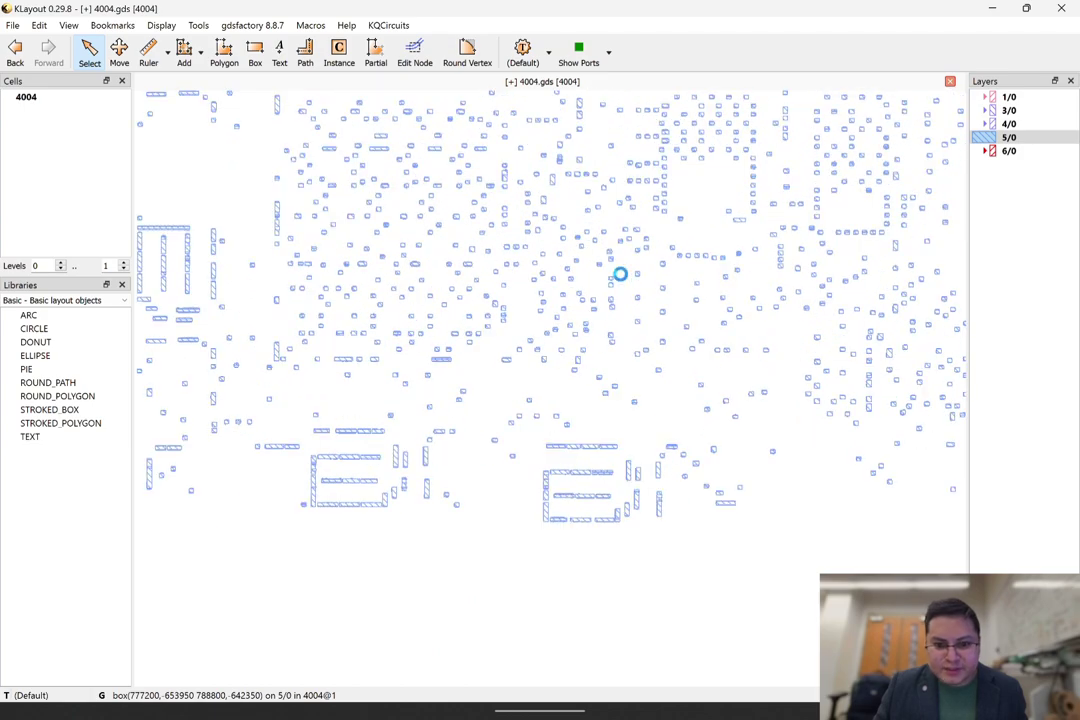
{"action": "scroll", "coordinate": [622, 292], "scroll_direction": "down", "scroll_amount": 5}
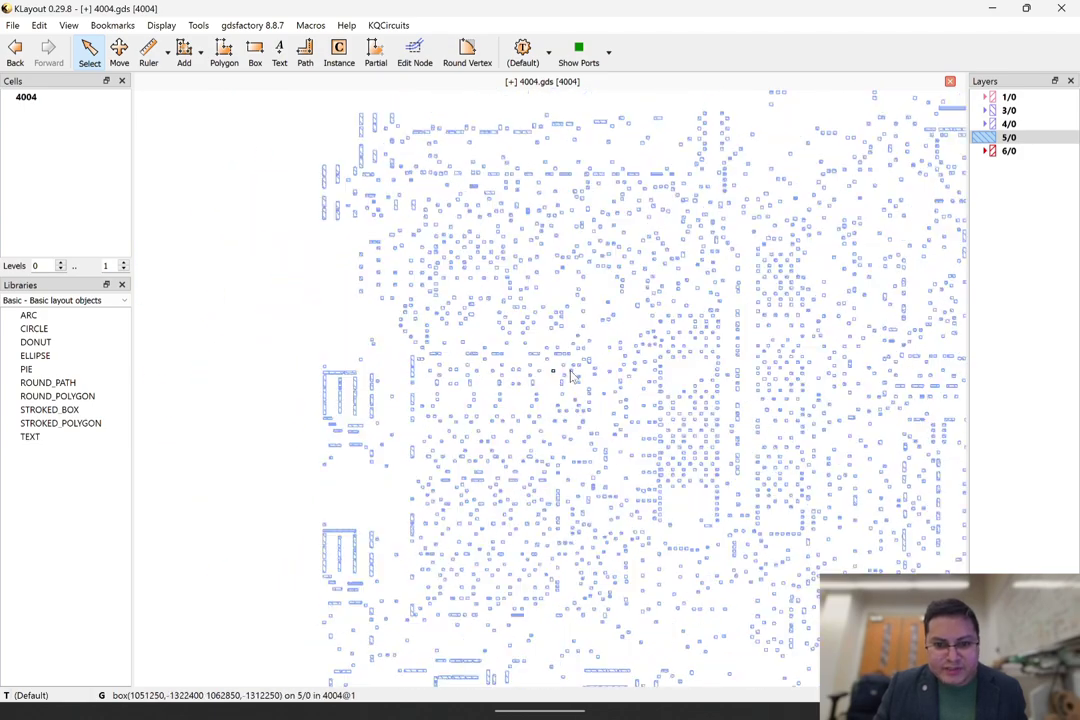
Step: Merge layer 5/0's shapes with a Boolean Union (OR), using 5/0 as Source A, Source B and result layer
{"action": "left_click", "coordinate": [39, 25]}
{"action": "mouse_move", "coordinate": [128, 141]}
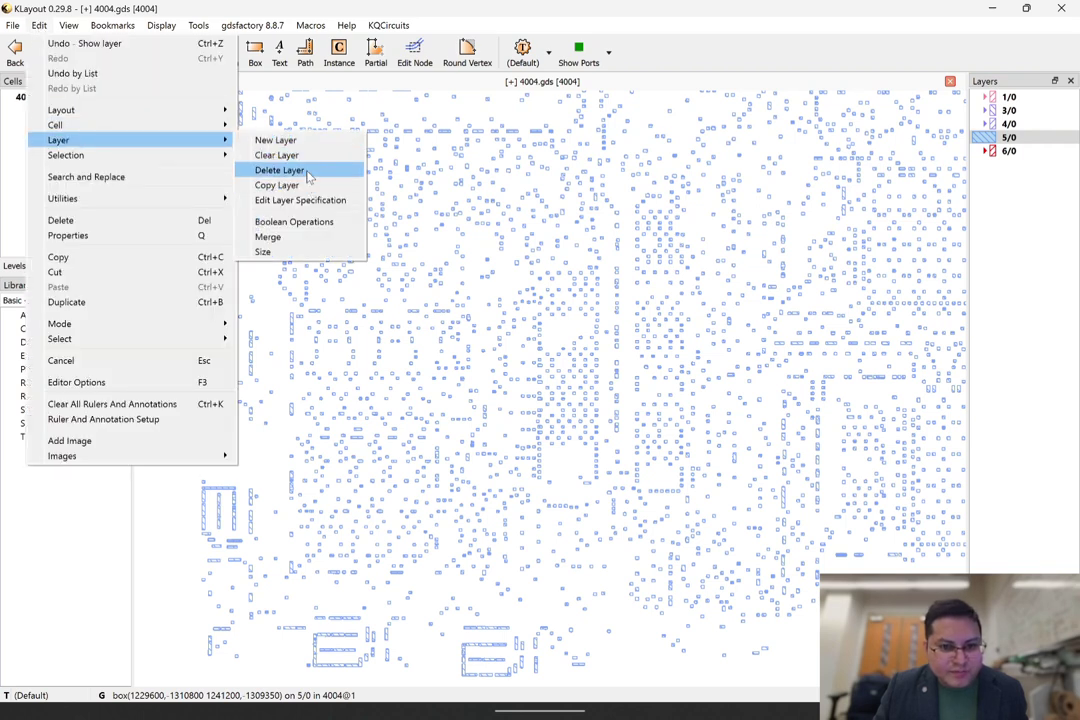
{"action": "left_click", "coordinate": [293, 221]}
{"action": "left_click", "coordinate": [532, 276]}
{"action": "left_click", "coordinate": [526, 320]}
{"action": "left_click", "coordinate": [532, 295]}
{"action": "left_click", "coordinate": [526, 339]}
{"action": "left_click", "coordinate": [532, 355]}
{"action": "left_click", "coordinate": [526, 399]}
{"action": "left_click", "coordinate": [658, 475]}
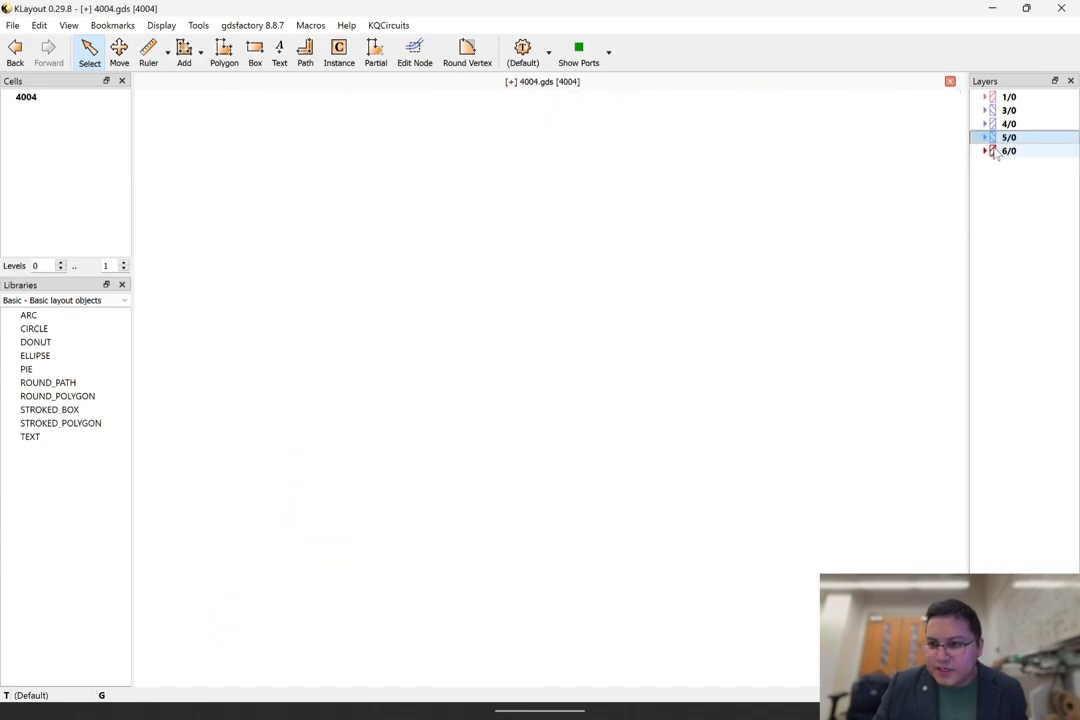
Step: Display only layer 6/0 and look at its metal traces and pads up close
{"action": "double_click", "coordinate": [993, 150]}
{"action": "scroll", "coordinate": [569, 229], "scroll_direction": "down", "scroll_amount": 5}
{"action": "scroll", "coordinate": [795, 195], "scroll_direction": "up", "scroll_amount": 4}
{"action": "middle_click_drag", "start_coordinate": [774, 147], "coordinate": [819, 164]}
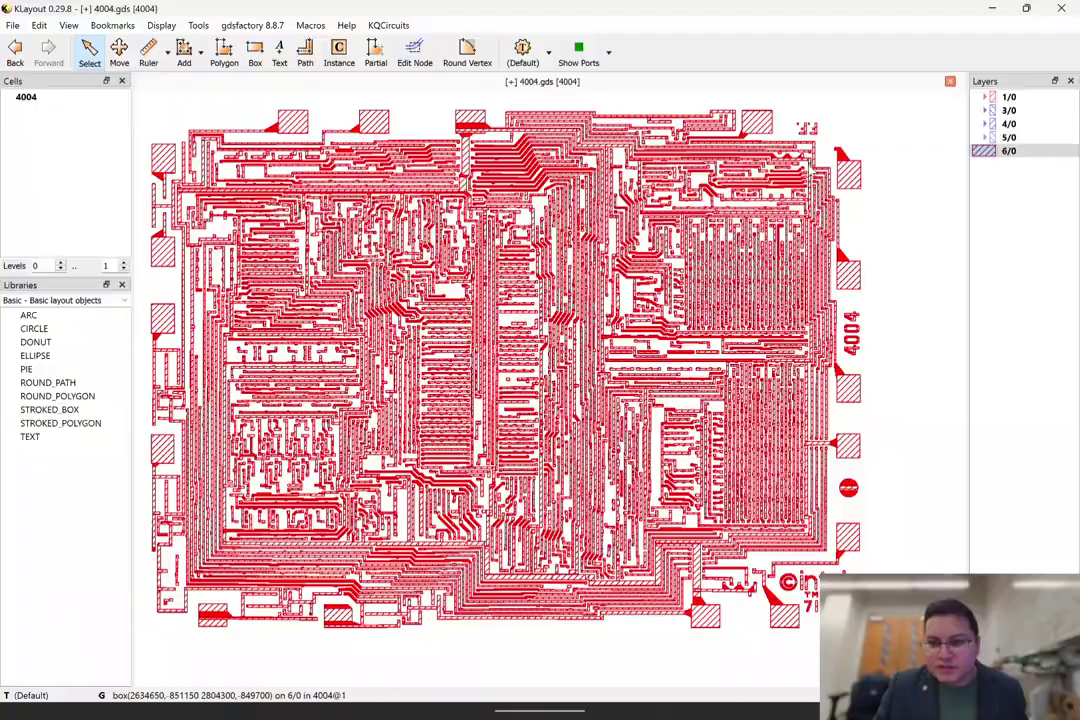
{"action": "scroll", "coordinate": [510, 313], "scroll_direction": "up", "scroll_amount": 5}
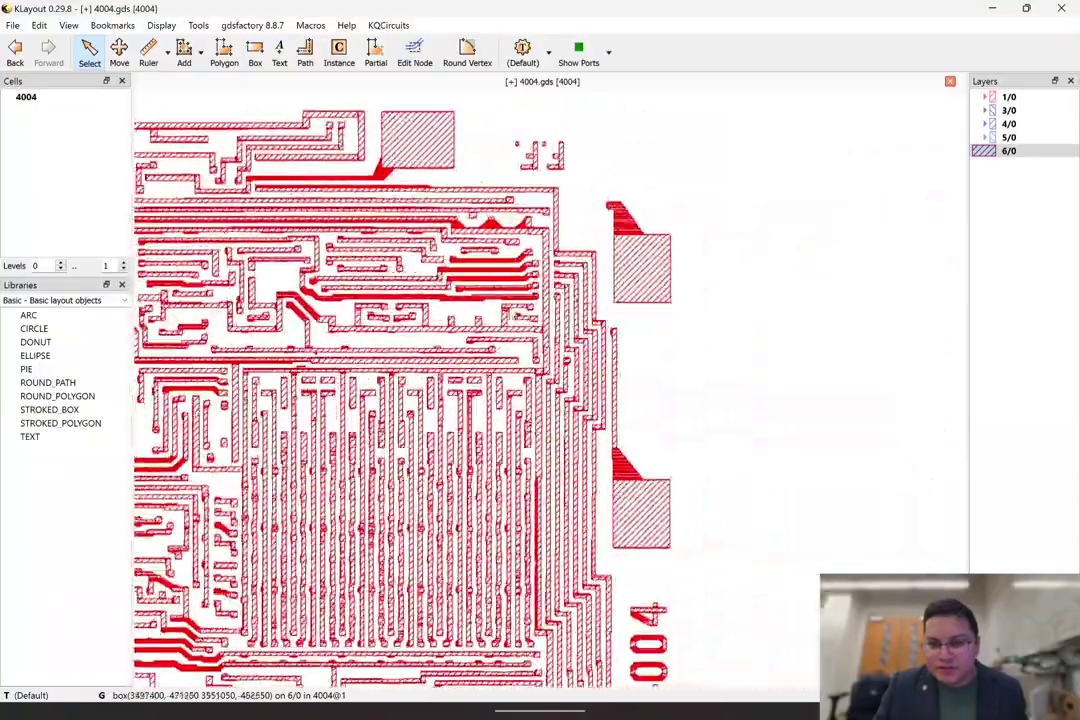
{"action": "scroll", "coordinate": [510, 313], "scroll_direction": "up", "scroll_amount": 4}
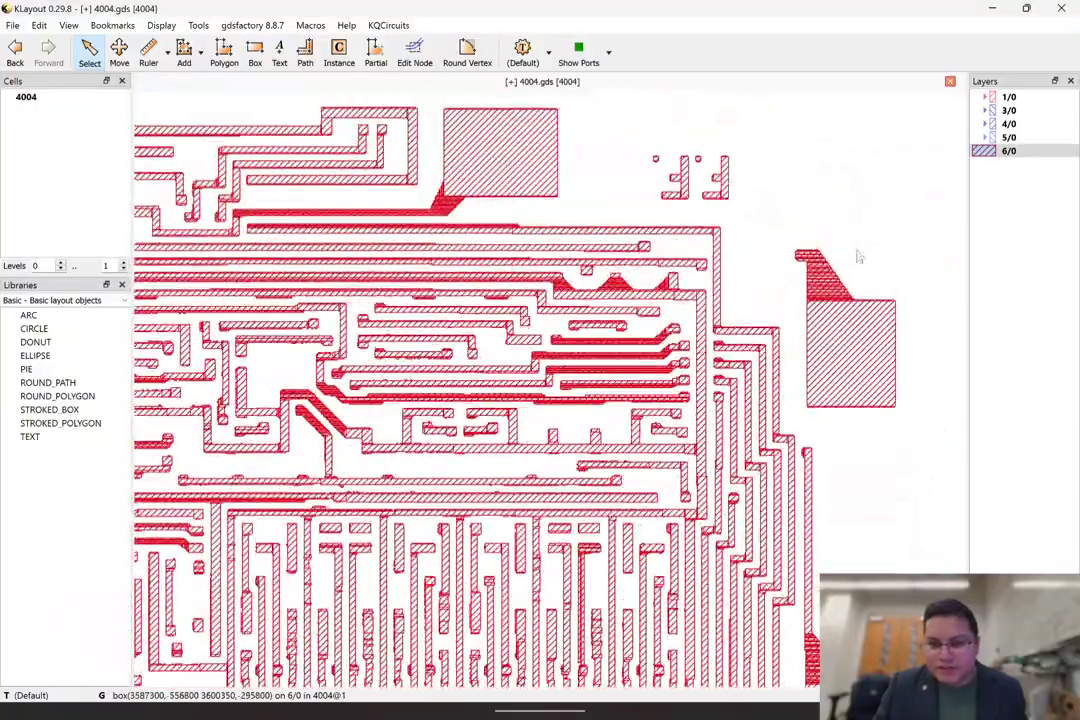
Step: Merge layer 6/0's shapes with a Boolean Union (OR), using 6/0 as Source A, Source B and result layer
{"action": "left_click", "coordinate": [39, 25]}
{"action": "mouse_move", "coordinate": [106, 140]}
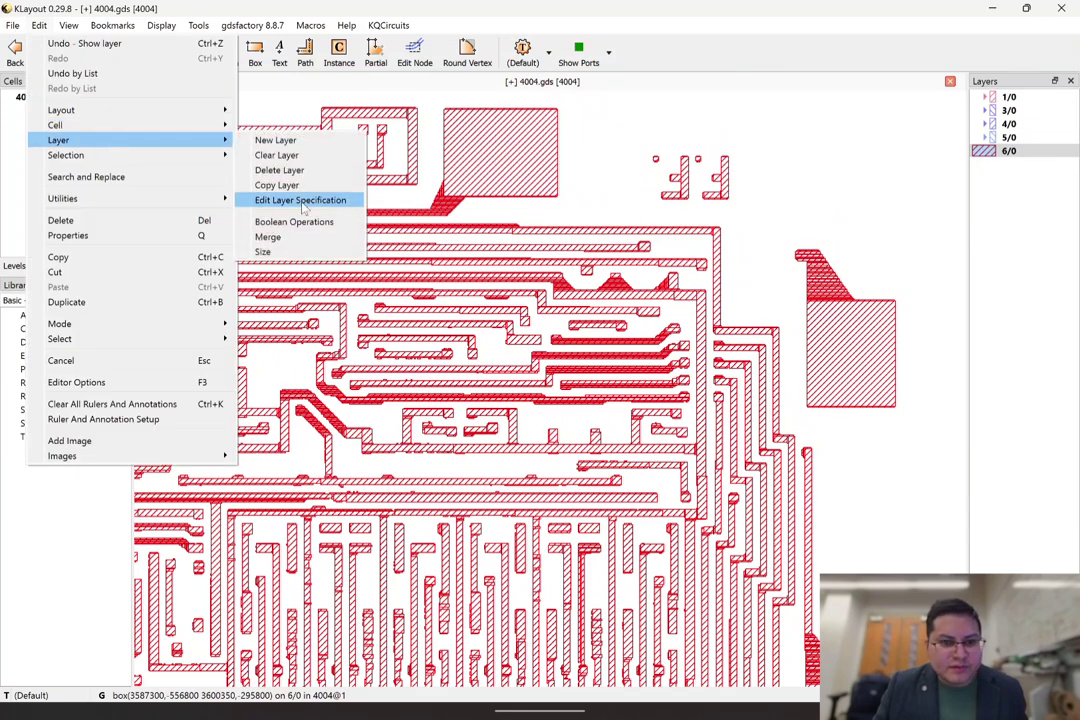
{"action": "left_click", "coordinate": [294, 221]}
{"action": "left_click", "coordinate": [532, 276]}
{"action": "left_click", "coordinate": [532, 335]}
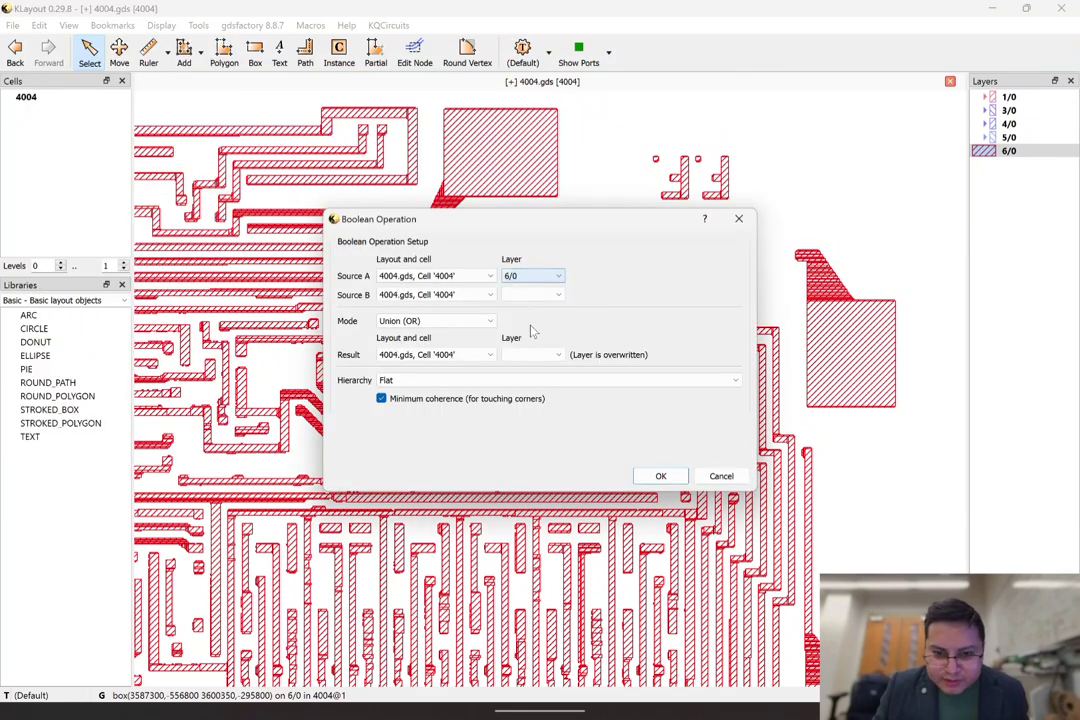
{"action": "left_click", "coordinate": [532, 294]}
{"action": "left_click", "coordinate": [532, 349]}
{"action": "left_click", "coordinate": [532, 355]}
{"action": "left_click", "coordinate": [532, 410]}
{"action": "left_click", "coordinate": [660, 476]}
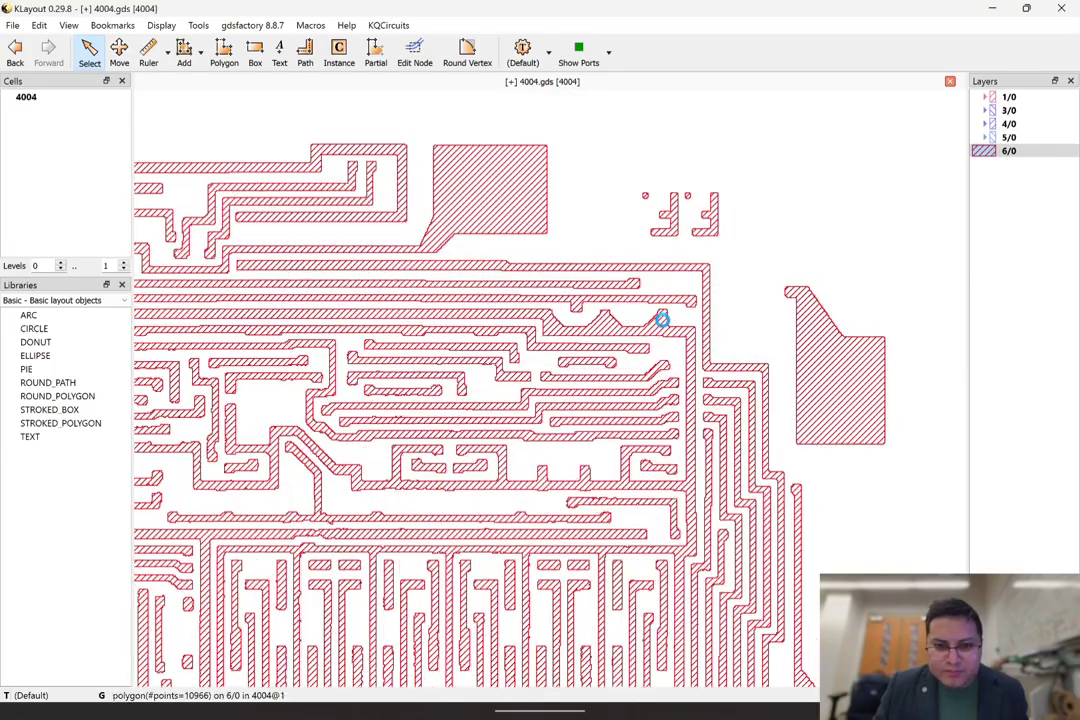
Step: Inspect the merged metal on layer 6/0 by selecting the polygons attached to pads along the die's lower edge
{"action": "scroll", "coordinate": [478, 258], "scroll_direction": "down", "scroll_amount": 6}
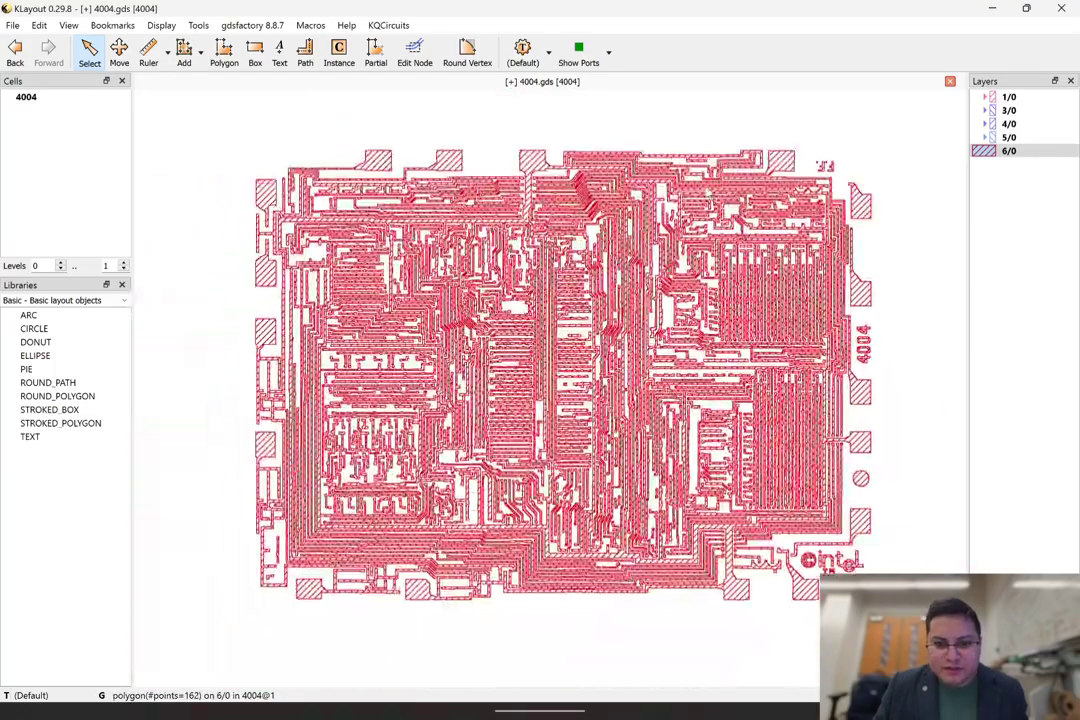
{"action": "middle_click_drag", "start_coordinate": [644, 186], "coordinate": [622, 235]}
{"action": "left_click", "coordinate": [533, 554]}
{"action": "left_click", "coordinate": [339, 543]}
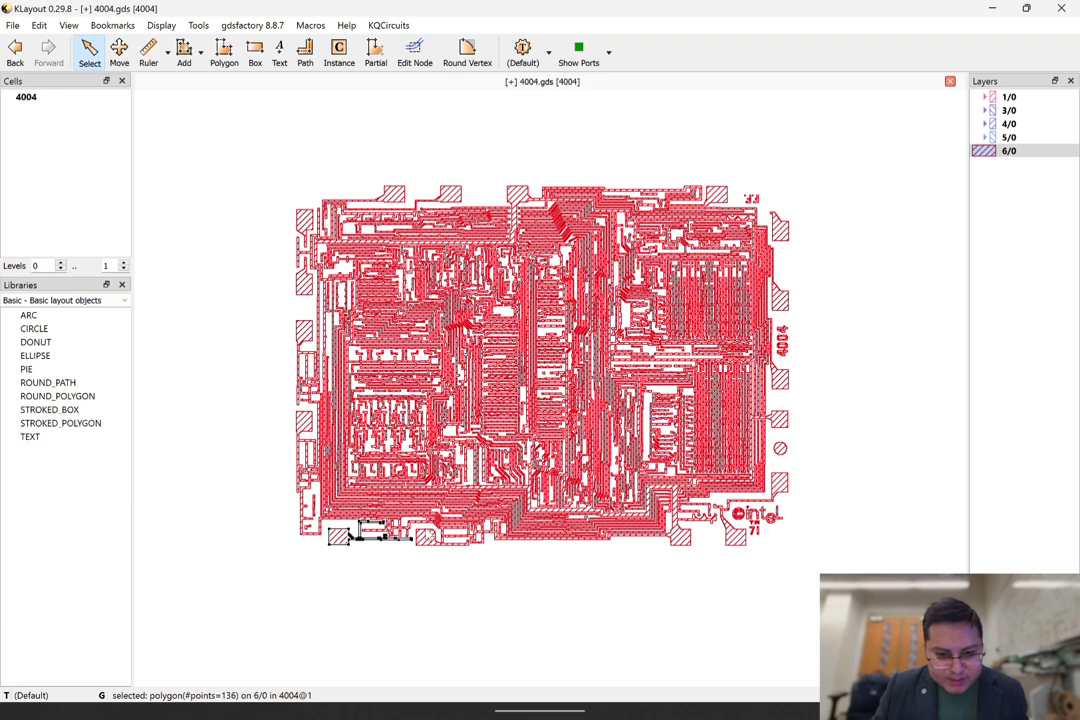
{"action": "left_click", "coordinate": [436, 530]}
{"action": "left_click", "coordinate": [690, 539]}
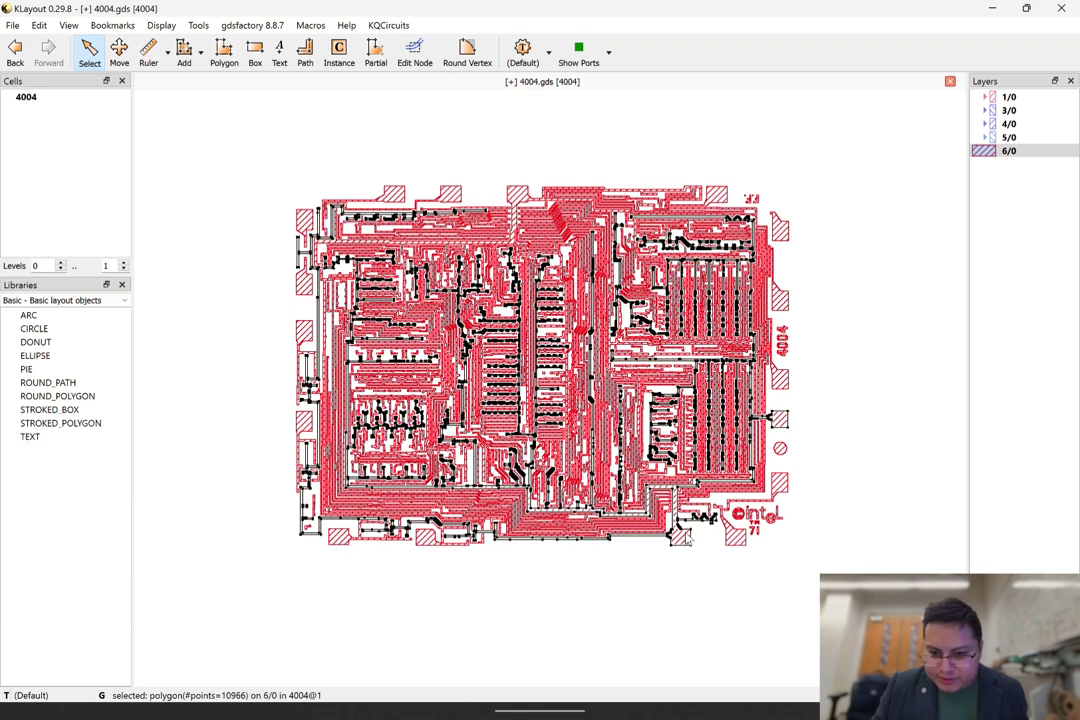
{"action": "scroll", "coordinate": [656, 477], "scroll_direction": "up", "scroll_amount": 1}
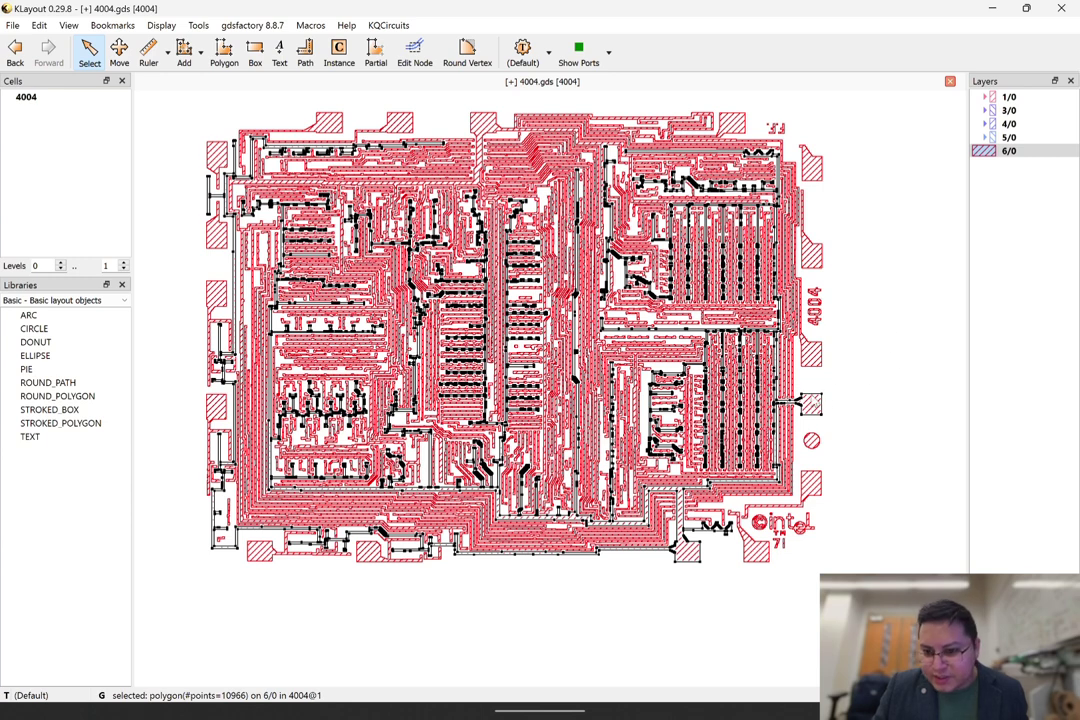
Step: Select the layer 6/0 polygon of the die's third upper-edge pad together with that of the lower-edge pad beside the Intel logo
{"action": "left_click", "coordinate": [885, 383]}
{"action": "left_click", "coordinate": [658, 132]}
{"action": "left_click", "coordinate": [484, 124]}
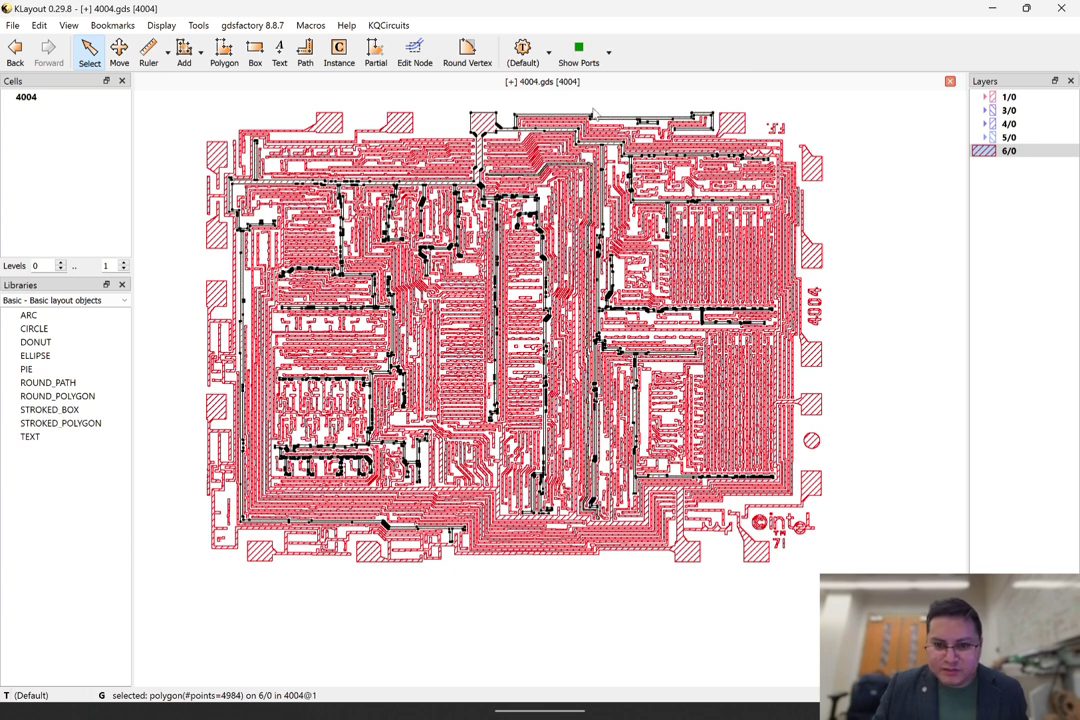
{"action": "left_click", "coordinate": [688, 556], "text": "shift"}
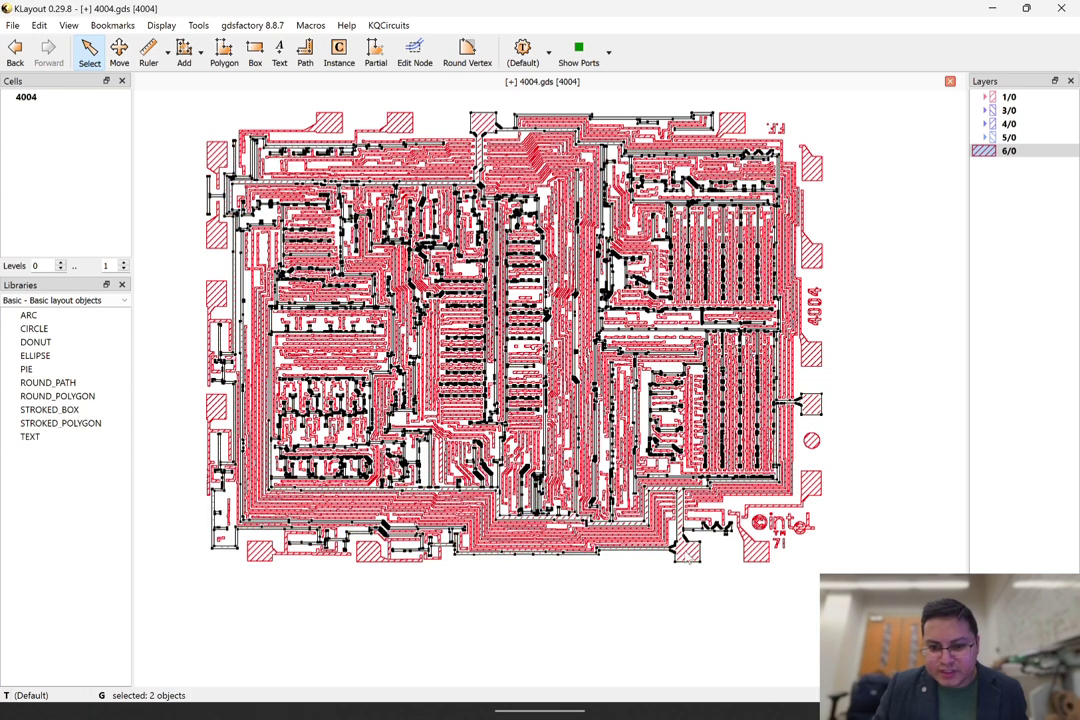
Step: Select the layer 6/0 polygon attached to the first pad on the die's upper edge to inspect its net
{"action": "left_click", "coordinate": [334, 110]}
{"action": "left_click", "coordinate": [328, 112]}
{"action": "left_click", "coordinate": [326, 112]}
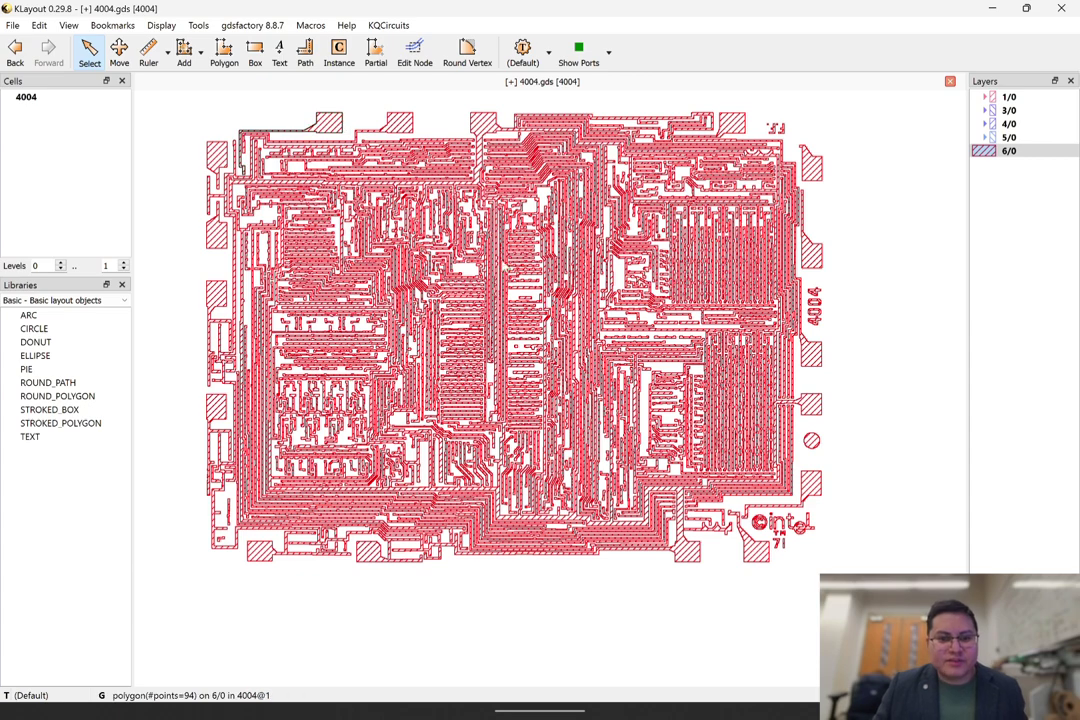
Step: Show layers 5/0, 4/0, 3/0 and 1/0 together with layer 6/0 and look over the complete layout
{"action": "middle_click_drag", "start_coordinate": [534, 255], "coordinate": [532, 273]}
{"action": "double_click", "coordinate": [990, 135]}
{"action": "double_click", "coordinate": [990, 123]}
{"action": "double_click", "coordinate": [990, 109]}
{"action": "double_click", "coordinate": [991, 96]}
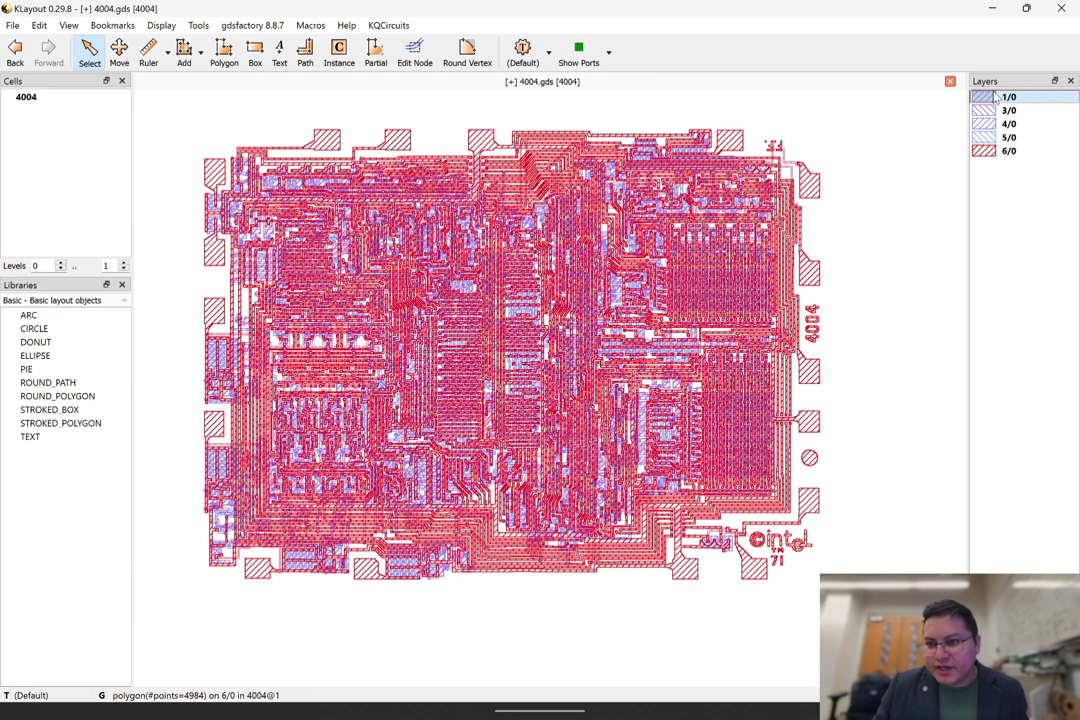
{"action": "scroll", "coordinate": [475, 287], "scroll_direction": "up", "scroll_amount": 2}
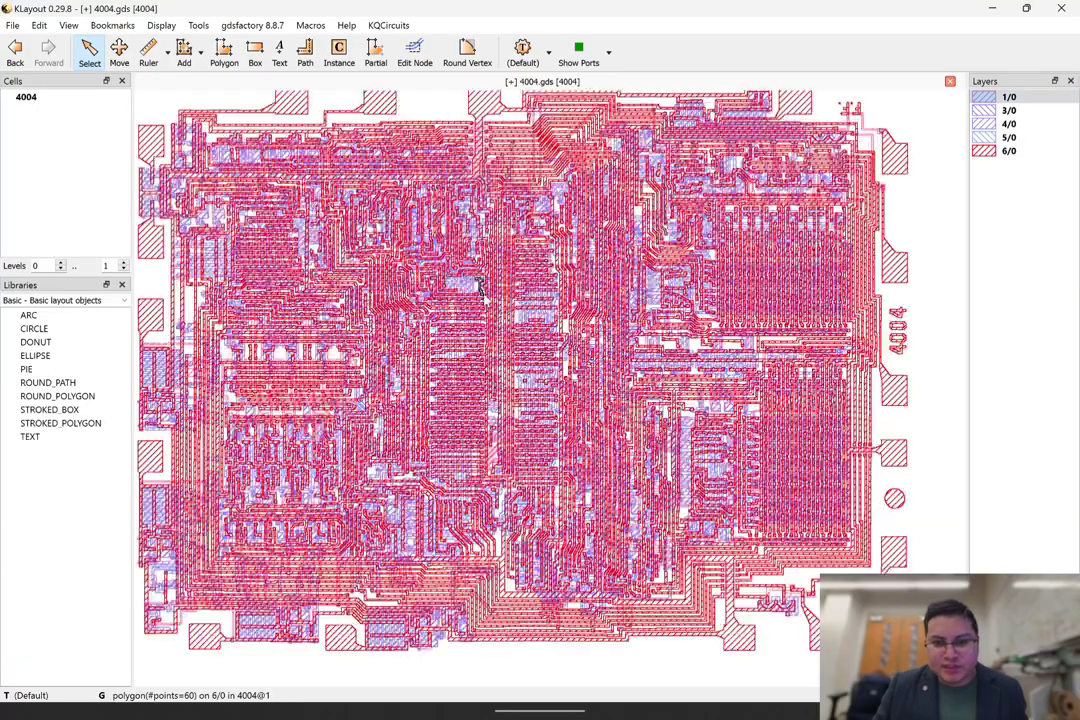
{"action": "middle_click_drag", "start_coordinate": [485, 292], "coordinate": [532, 309]}
Step: Switch to the Notepad layer notes and read the designer-initials line and the description of layer 1
{"action": "left_click", "coordinate": [280, 694]}
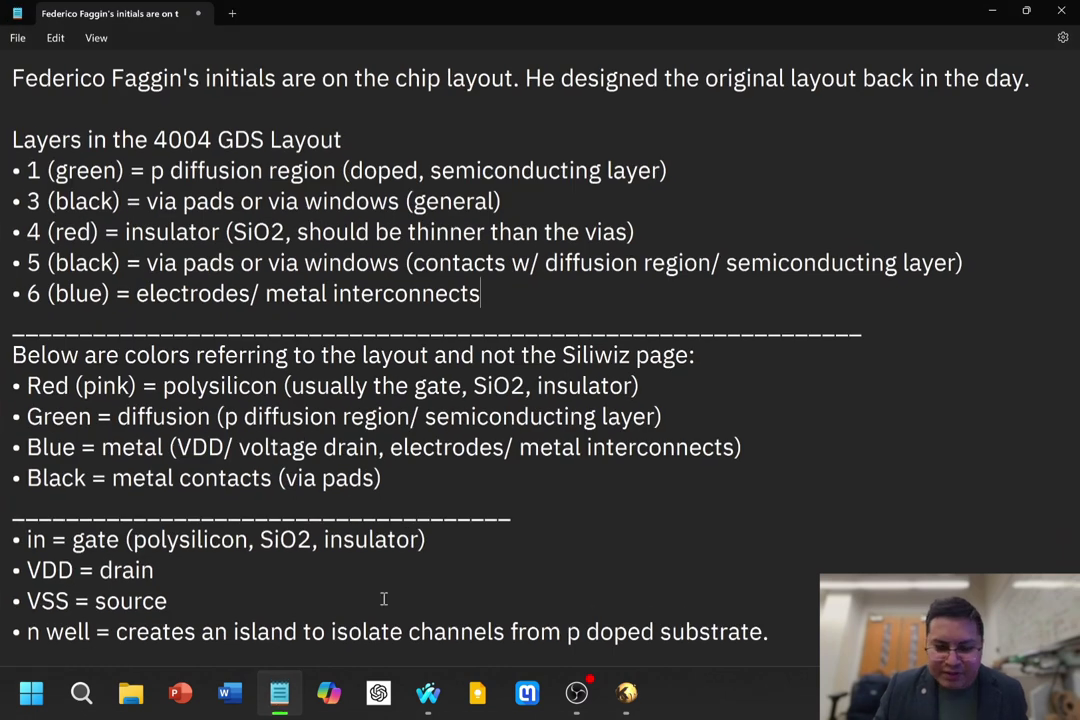
{"action": "left_click", "coordinate": [505, 535]}
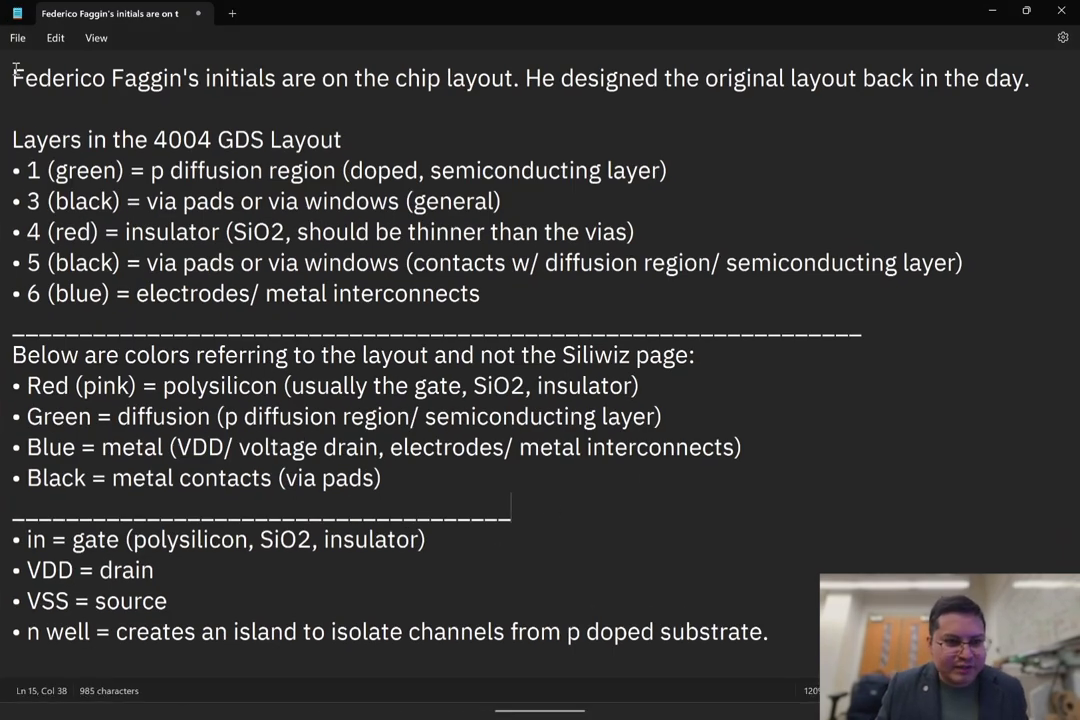
{"action": "left_click_drag", "start_coordinate": [14, 72], "coordinate": [195, 78]}
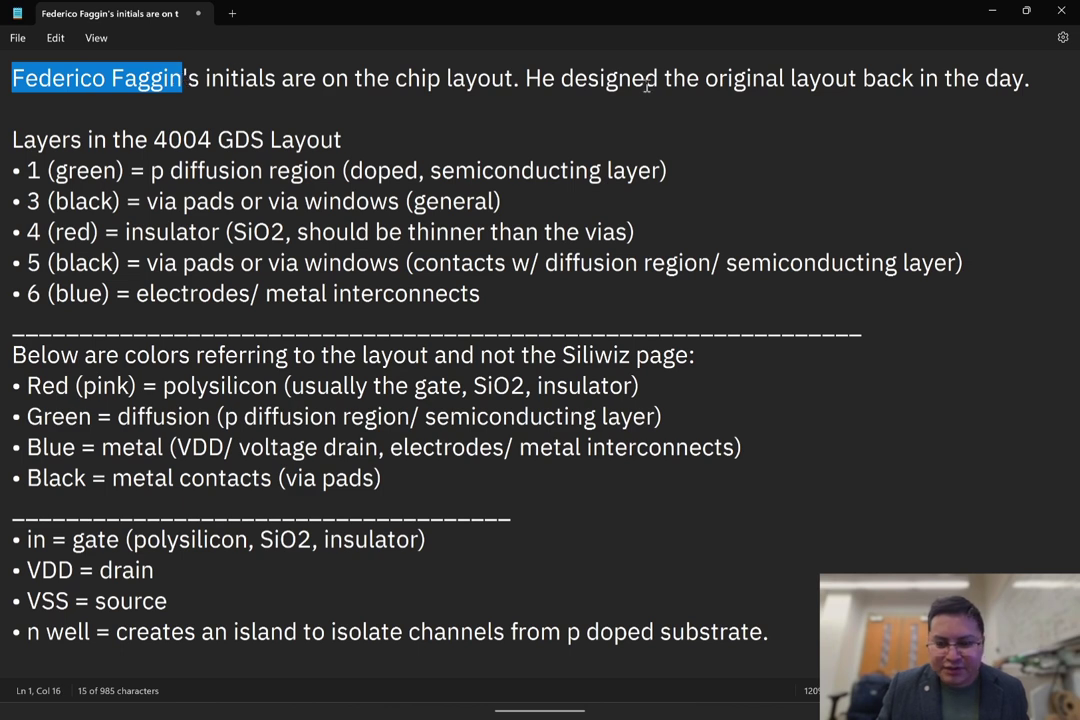
{"action": "left_click", "coordinate": [536, 125]}
{"action": "double_click", "coordinate": [31, 172]}
{"action": "left_click_drag", "start_coordinate": [148, 172], "coordinate": [338, 175]}
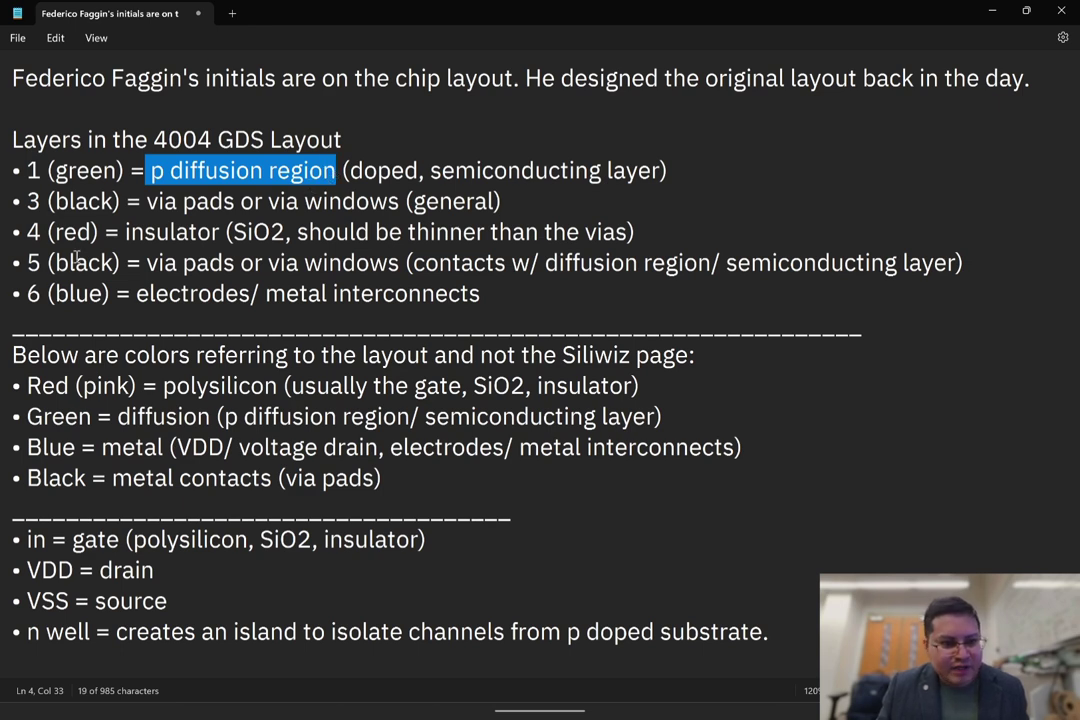
Step: Compare the notes' entries for the layer 6 metal, the layer 3 and 5 vias, and the layer 1 diffusion region
{"action": "left_click_drag", "start_coordinate": [26, 293], "coordinate": [255, 290]}
{"action": "left_click_drag", "start_coordinate": [54, 293], "coordinate": [116, 262]}
{"action": "left_click_drag", "start_coordinate": [54, 201], "coordinate": [403, 203]}
{"action": "left_click_drag", "start_coordinate": [412, 262], "coordinate": [638, 262]}
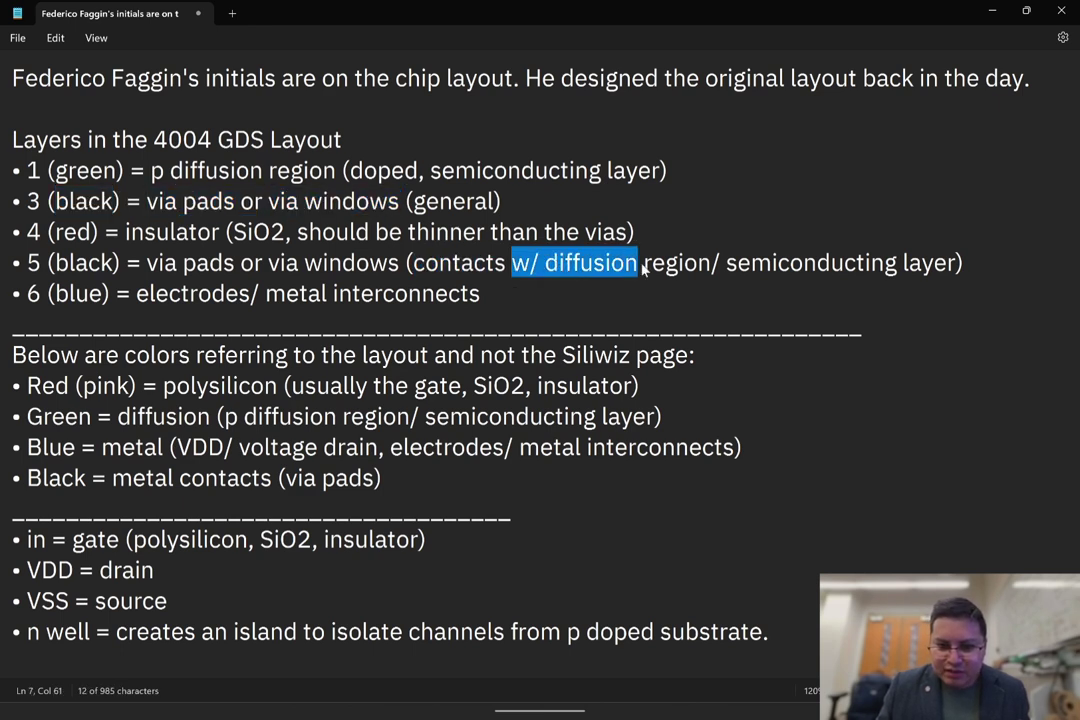
{"action": "left_click_drag", "start_coordinate": [27, 262], "coordinate": [697, 262]}
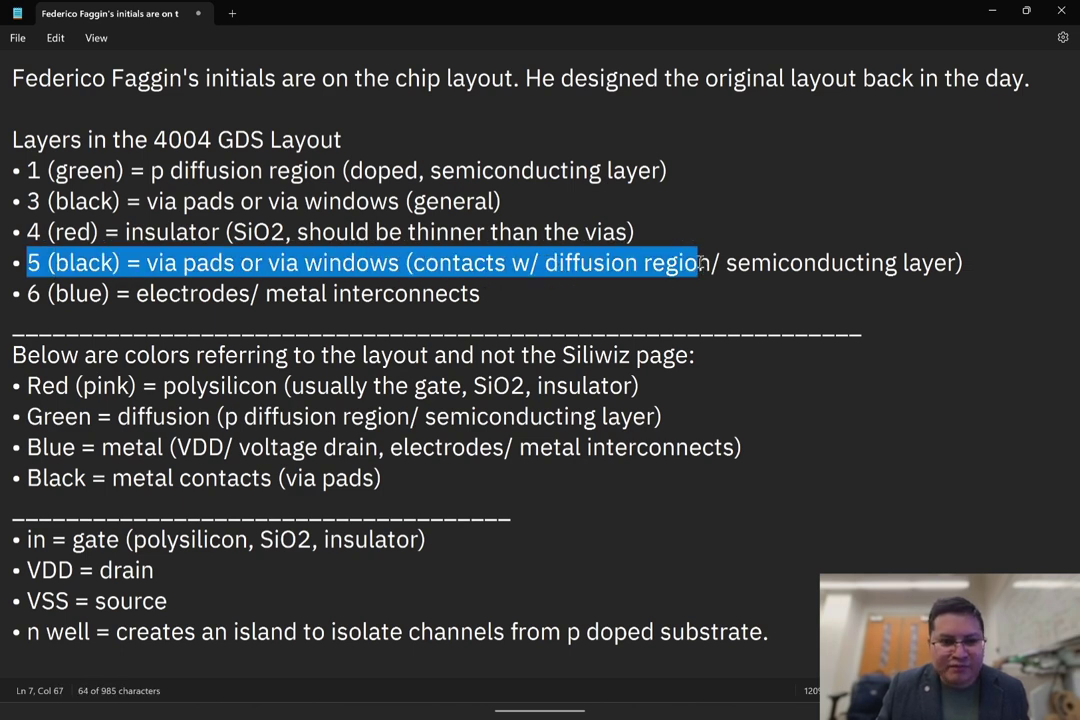
{"action": "left_click_drag", "start_coordinate": [24, 201], "coordinate": [434, 201]}
{"action": "left_click", "coordinate": [262, 171]}
{"action": "left_click_drag", "start_coordinate": [33, 170], "coordinate": [687, 178]}
{"action": "left_click", "coordinate": [573, 195]}
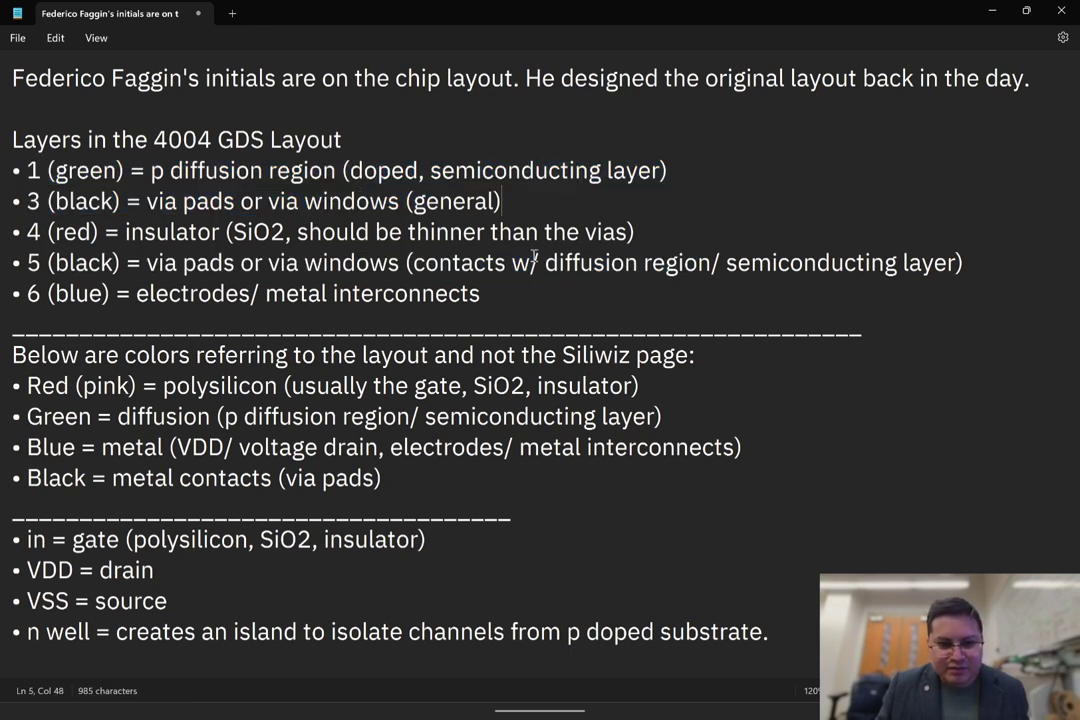
Step: Review the notes on the layer 4 insulator, via windows and VDD metal, and return to the KLayout window
{"action": "left_click_drag", "start_coordinate": [40, 231], "coordinate": [512, 231]}
{"action": "left_click", "coordinate": [512, 231]}
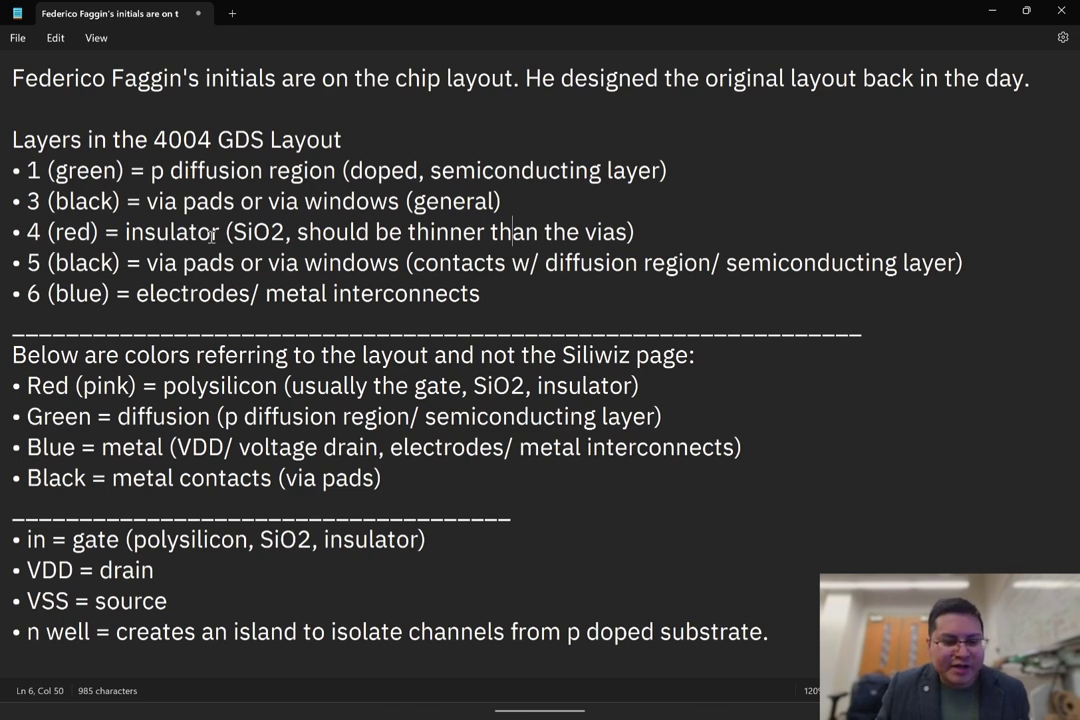
{"action": "left_click_drag", "start_coordinate": [148, 201], "coordinate": [402, 203]}
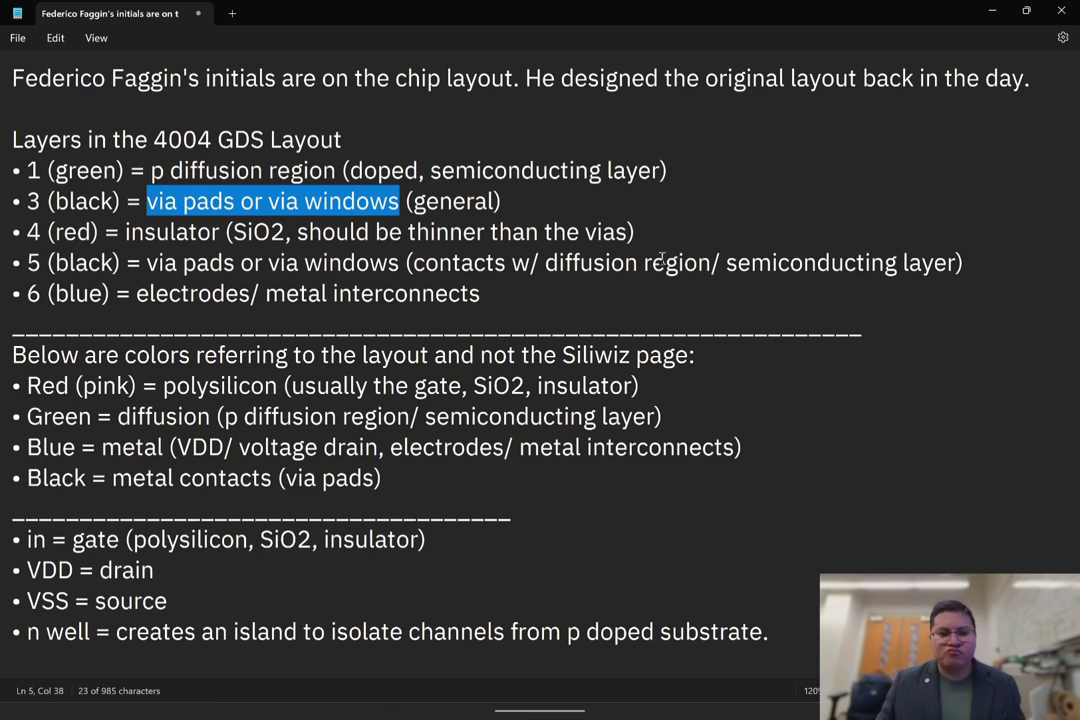
{"action": "left_click", "coordinate": [482, 296]}
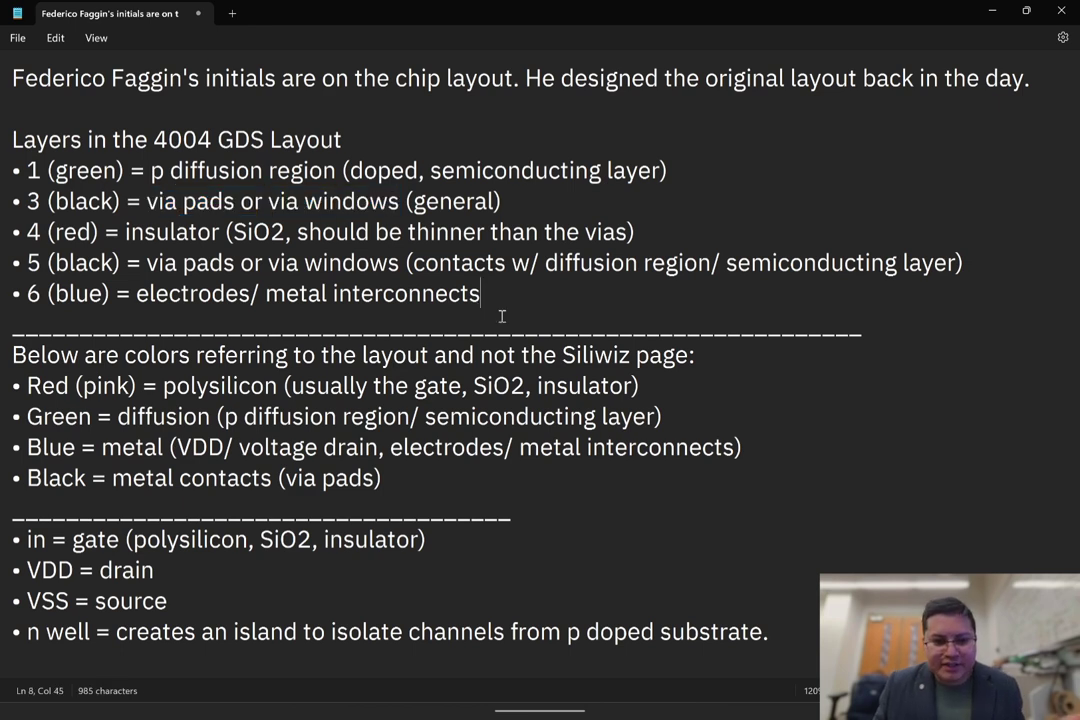
{"action": "double_click", "coordinate": [220, 448]}
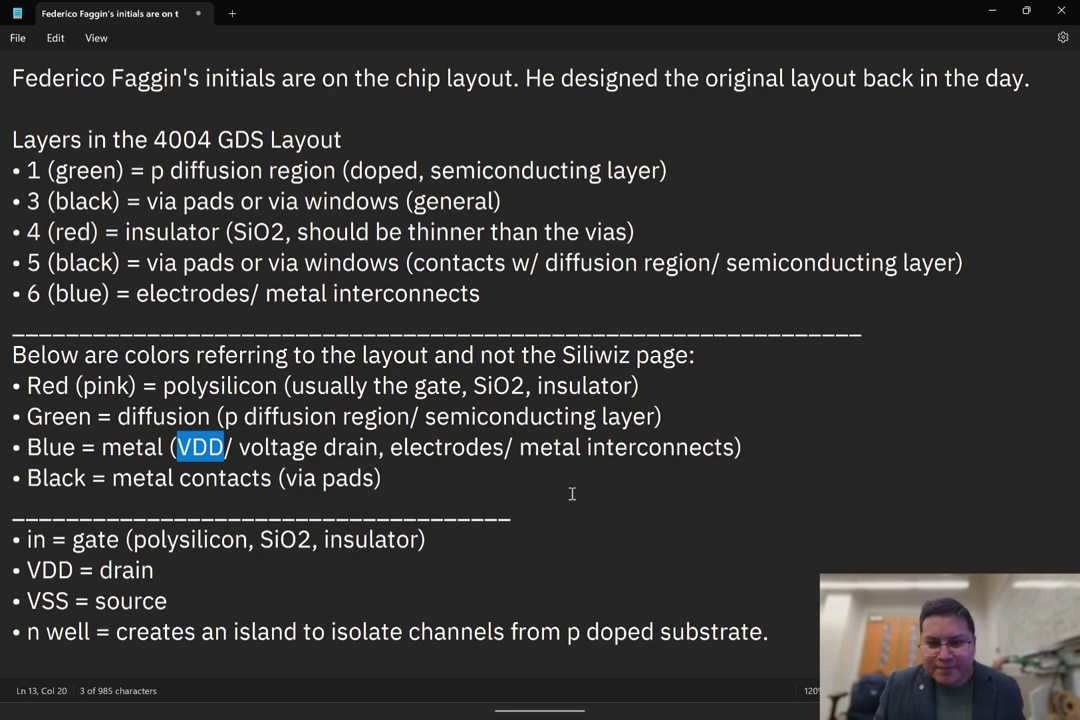
{"action": "left_click", "coordinate": [1002, 11]}
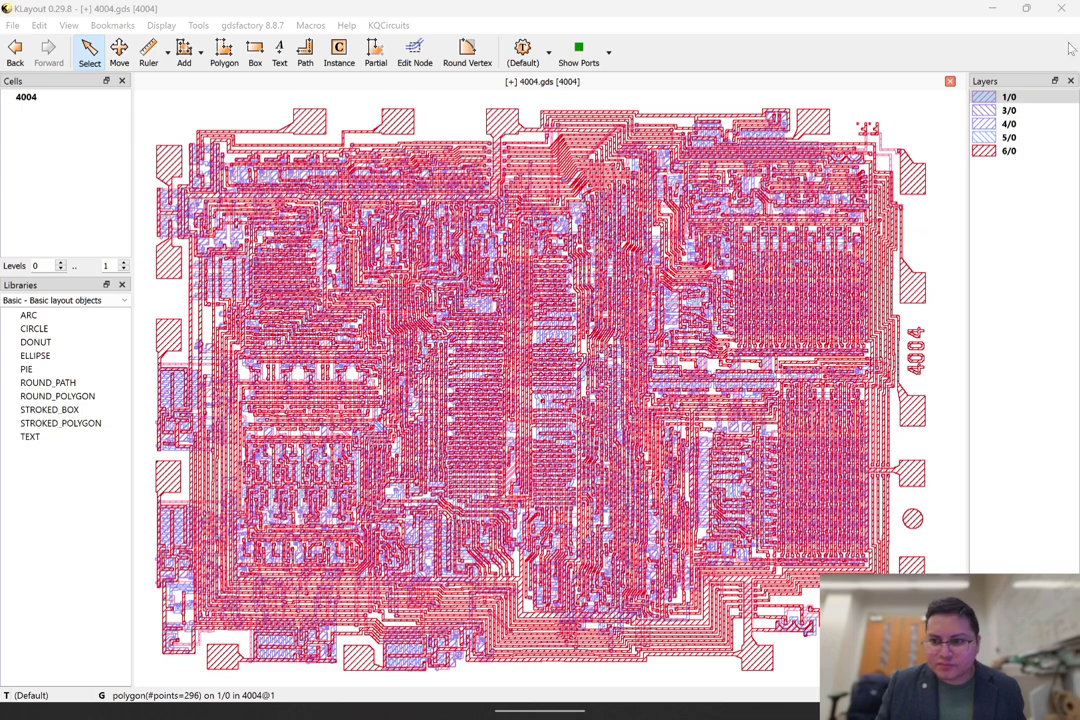
Step: Colour layer 1/0 green and layers 3/0 and 5/0 black to match the layer notes
{"action": "double_click", "coordinate": [988, 97]}
{"action": "double_click", "coordinate": [988, 97]}
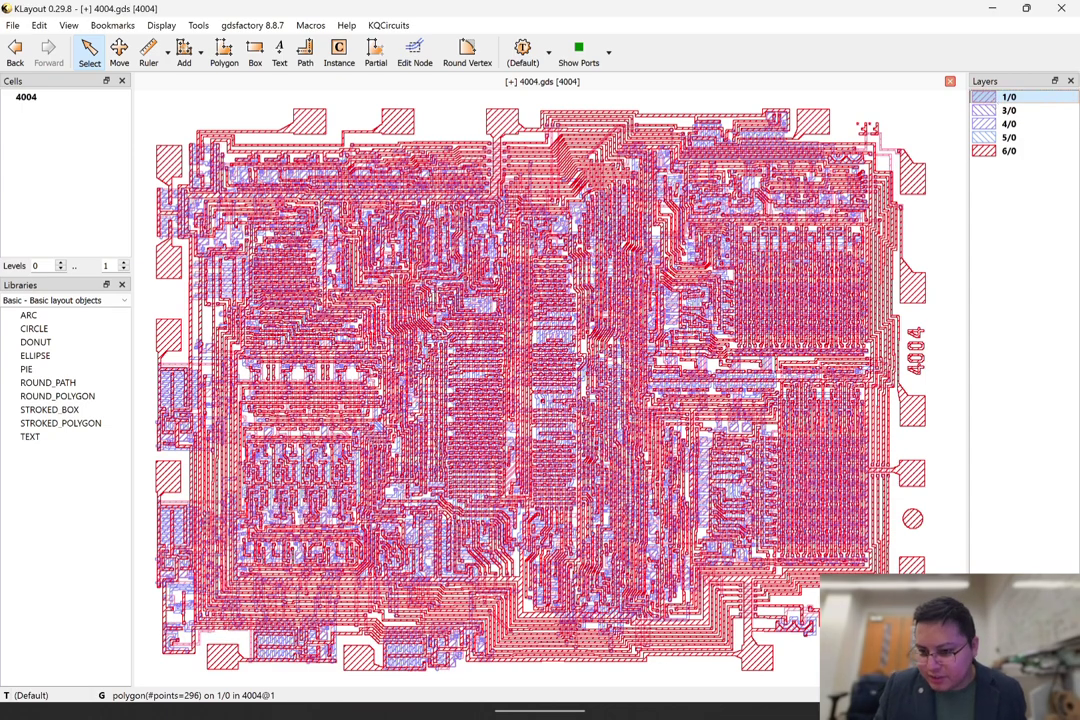
{"action": "left_click", "coordinate": [992, 615]}
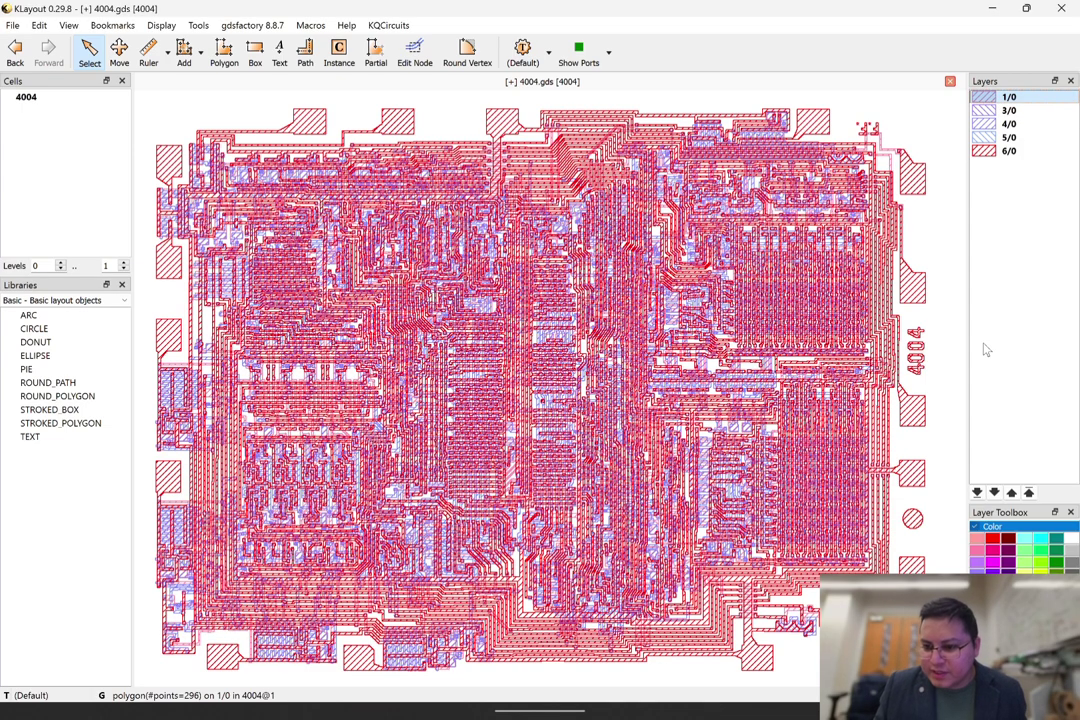
{"action": "left_click", "coordinate": [1054, 559]}
{"action": "left_click", "coordinate": [985, 110]}
{"action": "left_click", "coordinate": [1071, 562]}
{"action": "left_click", "coordinate": [985, 137]}
{"action": "left_click", "coordinate": [1071, 562]}
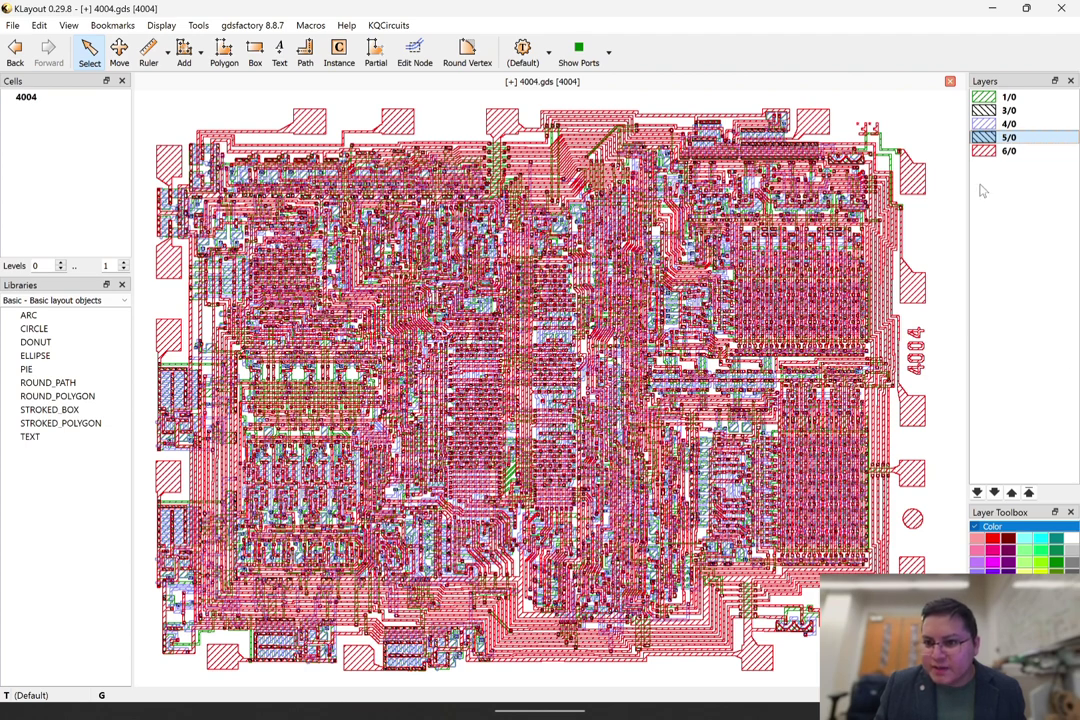
Step: Colour layer 6/0 blue and layer 4/0 red
{"action": "left_click", "coordinate": [1000, 151]}
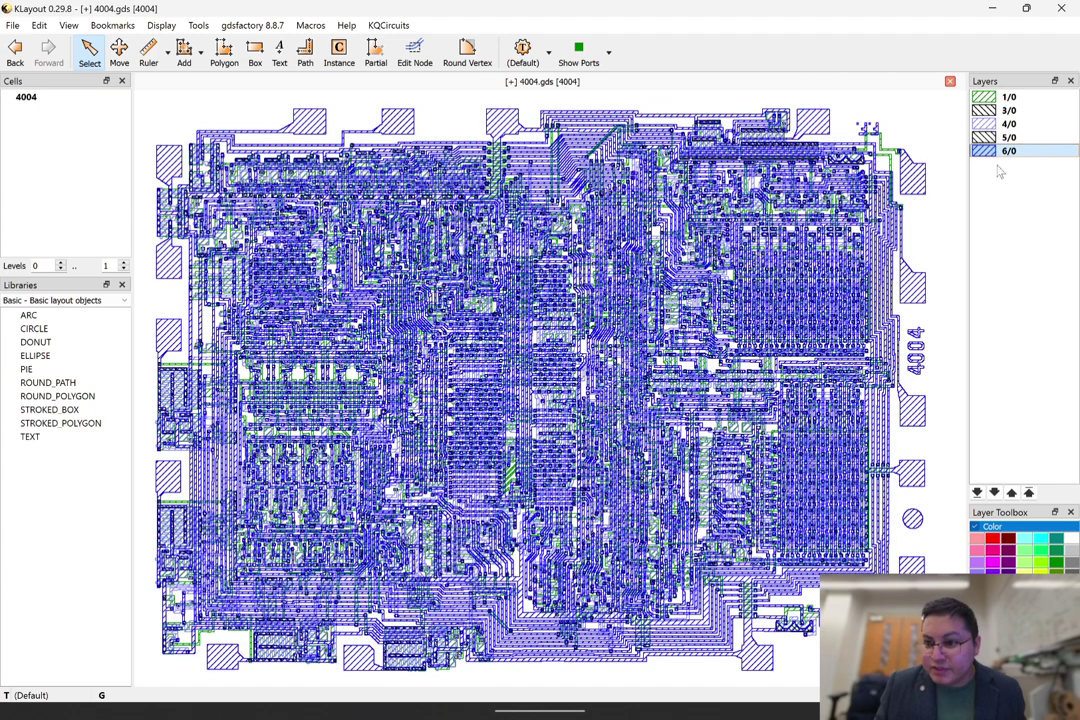
{"action": "left_click", "coordinate": [1008, 124]}
{"action": "left_click", "coordinate": [993, 540]}
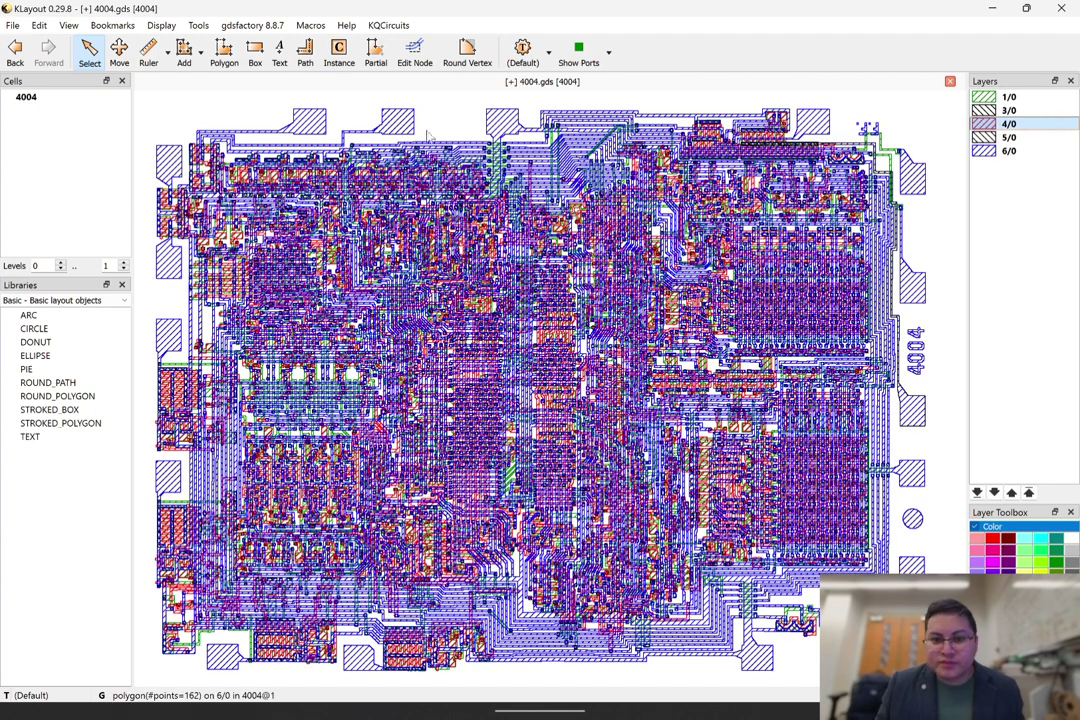
Step: Check the recoloured layout around the upper-edge pads and select the first pad's layer 6/0 polygon
{"action": "middle_click_drag", "start_coordinate": [803, 187], "coordinate": [802, 180]}
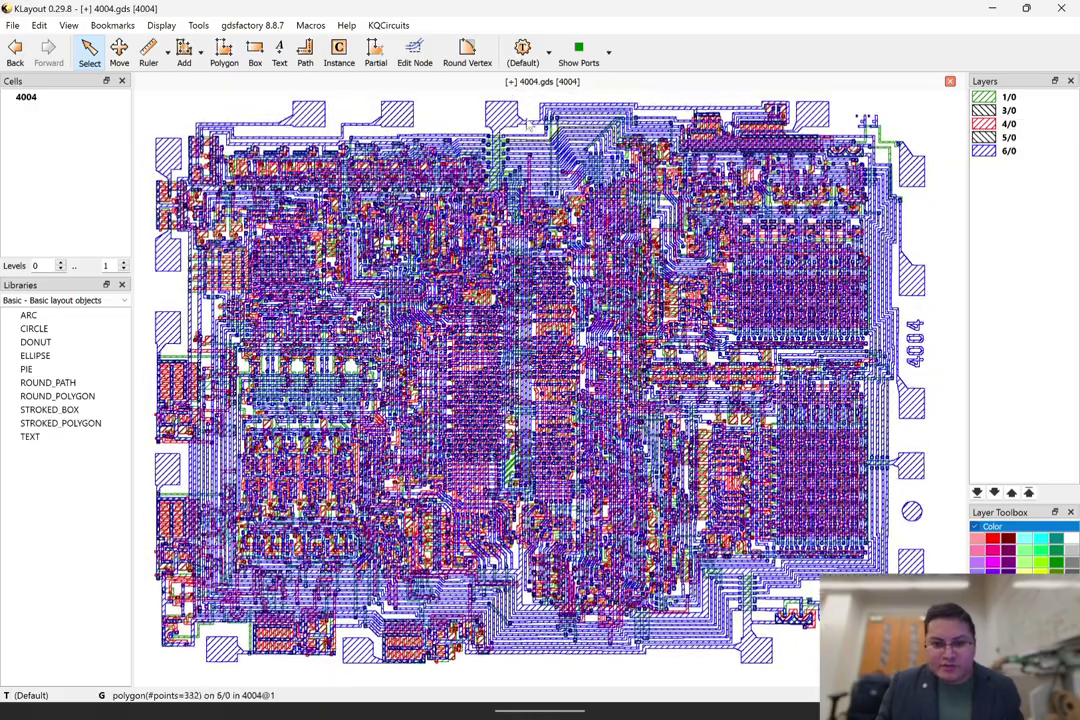
{"action": "left_click", "coordinate": [530, 119]}
{"action": "left_click", "coordinate": [388, 117]}
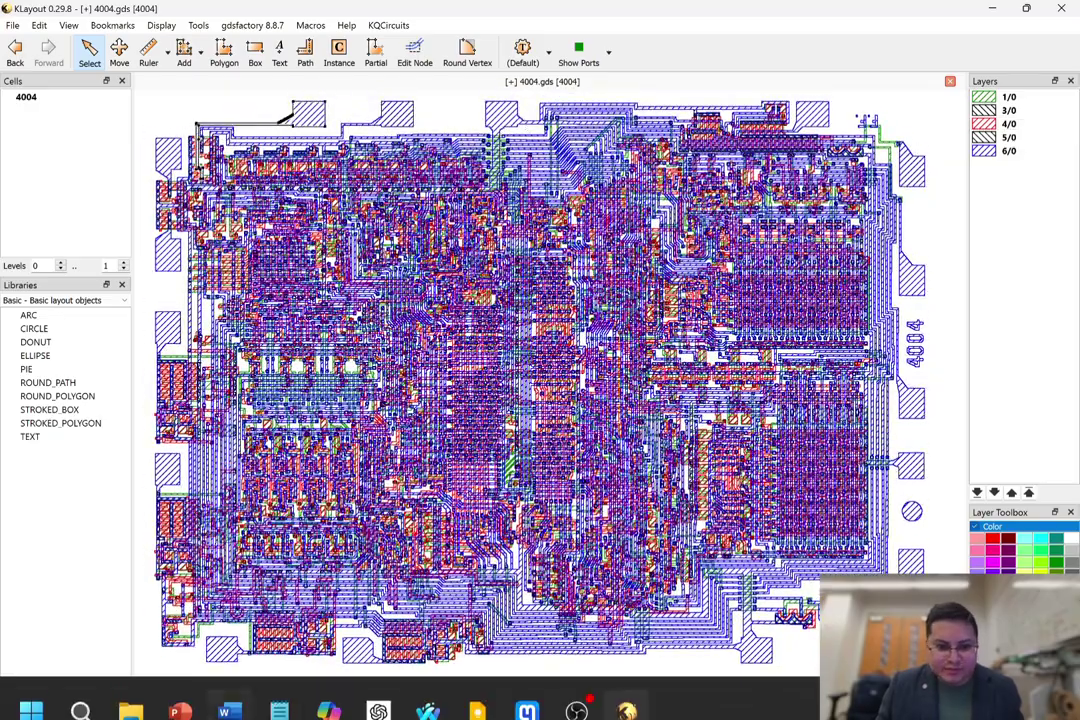
Step: Reopen the Notepad layer notes with larger text, check the colour legend, and return to KLayout
{"action": "left_click", "coordinate": [280, 693]}
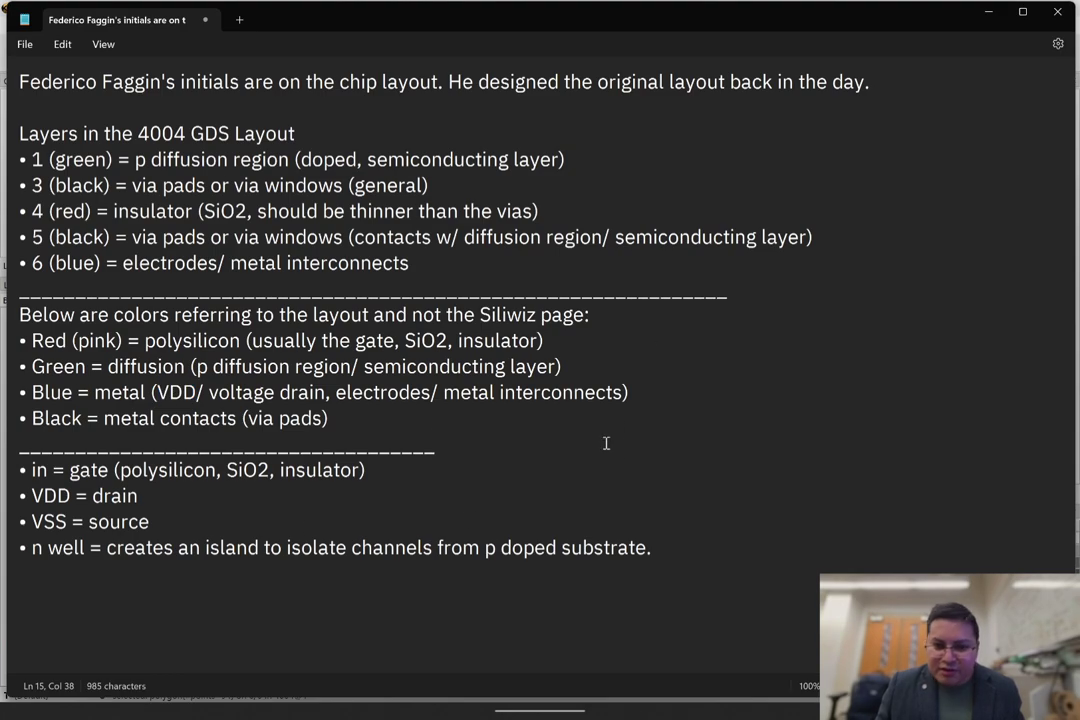
{"action": "scroll", "coordinate": [672, 374], "scroll_direction": "up", "scroll_amount": 1, "text": "ctrl"}
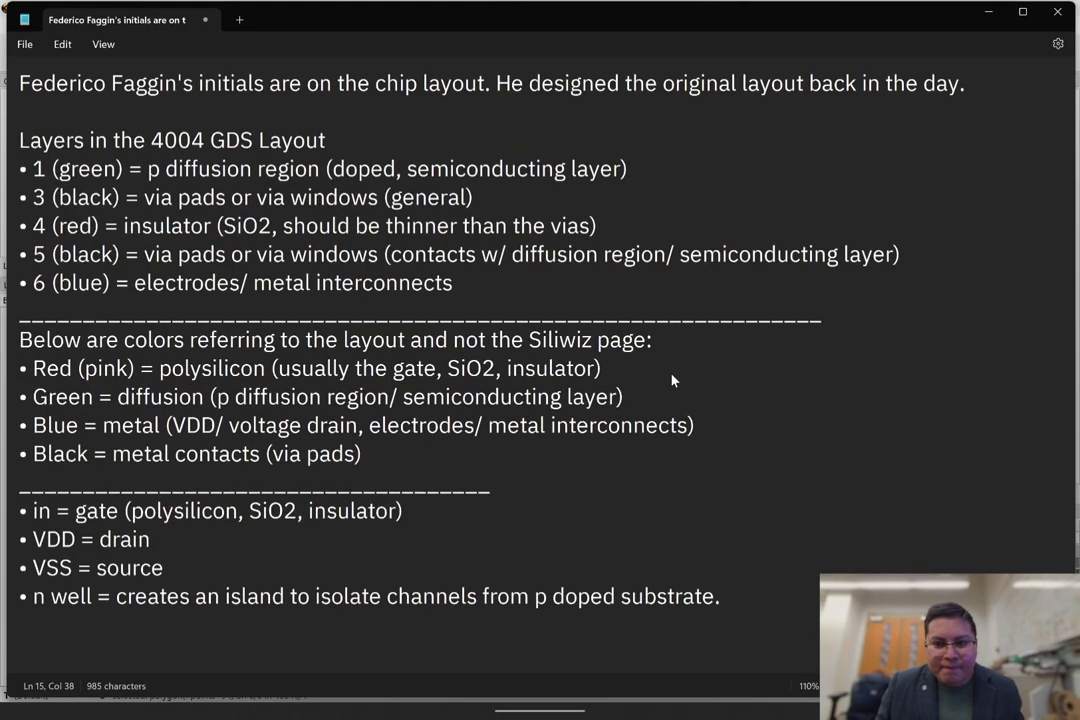
{"action": "left_click", "coordinate": [1057, 12]}
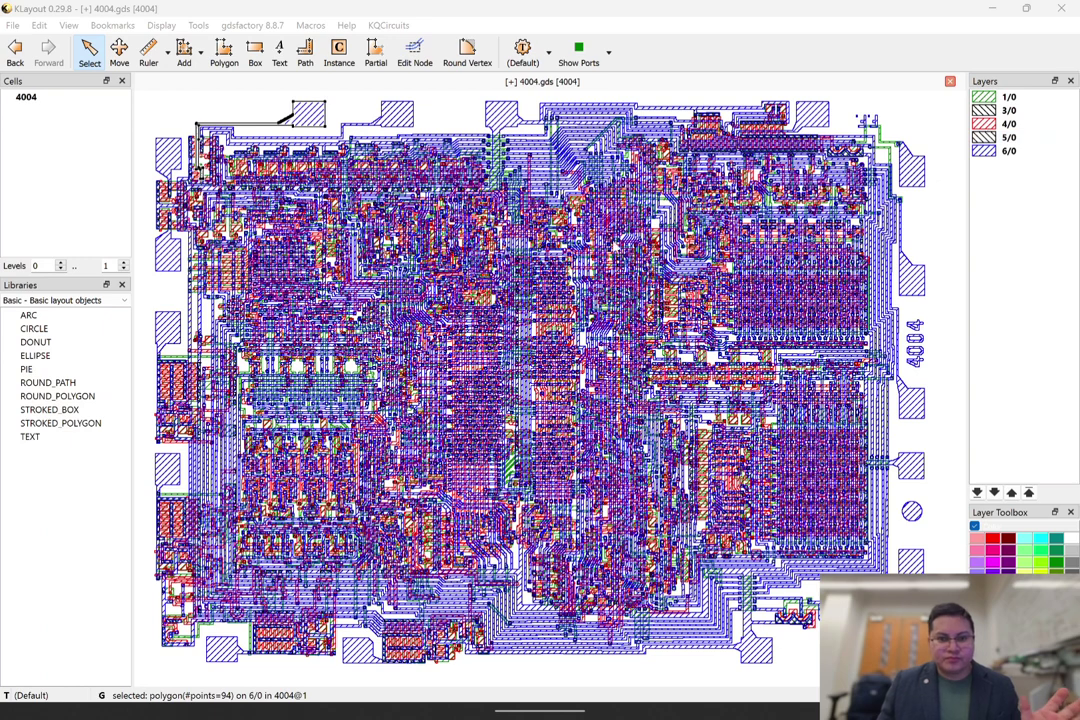
Step: Save the layout as a DXF (AutoCAD) file named 4004 in Downloads, with all layers and the POLYLINE entity option
{"action": "left_click", "coordinate": [14, 25]}
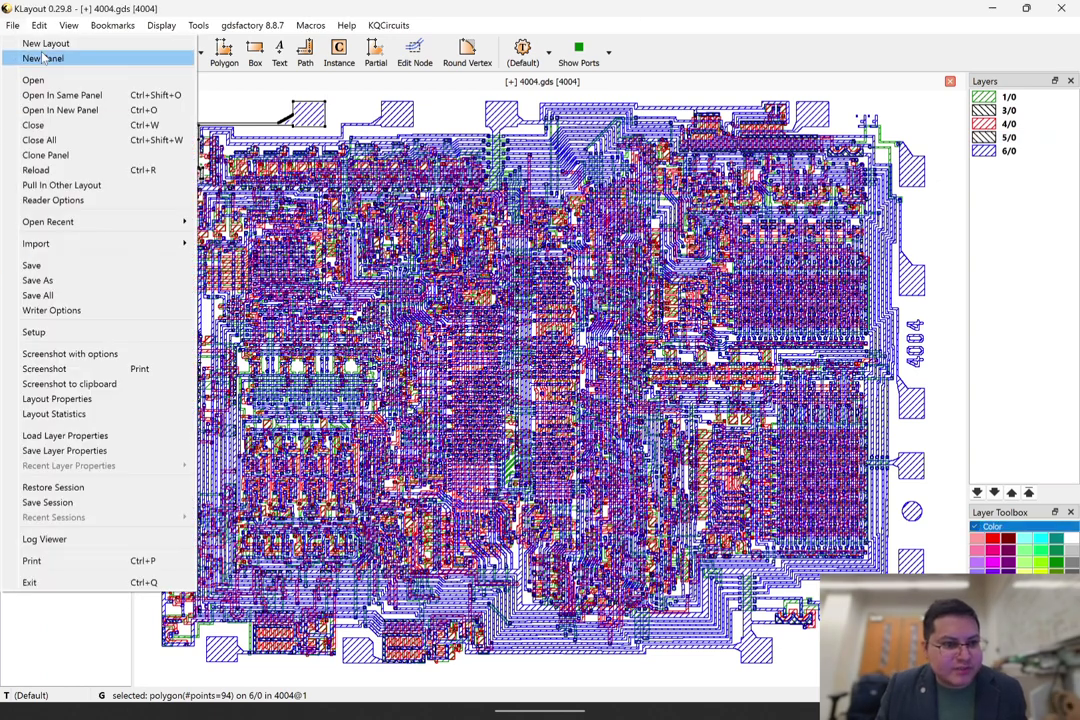
{"action": "left_click", "coordinate": [40, 281]}
{"action": "left_click", "coordinate": [150, 602]}
{"action": "left_click", "coordinate": [150, 552]}
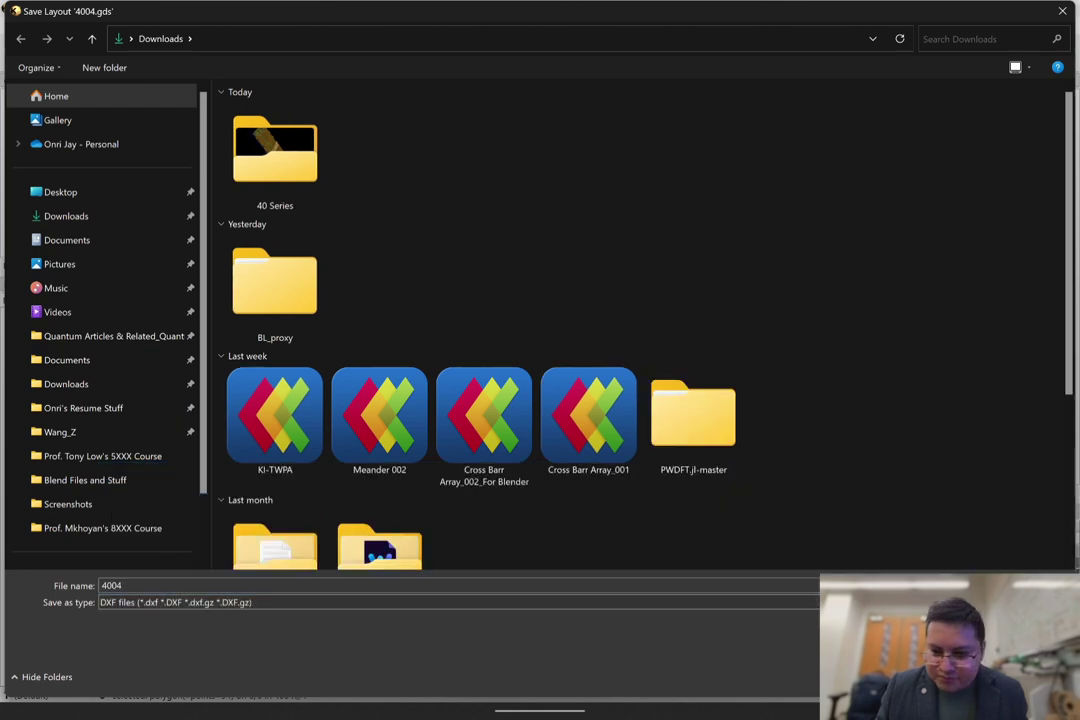
{"action": "key", "text": "Return"}
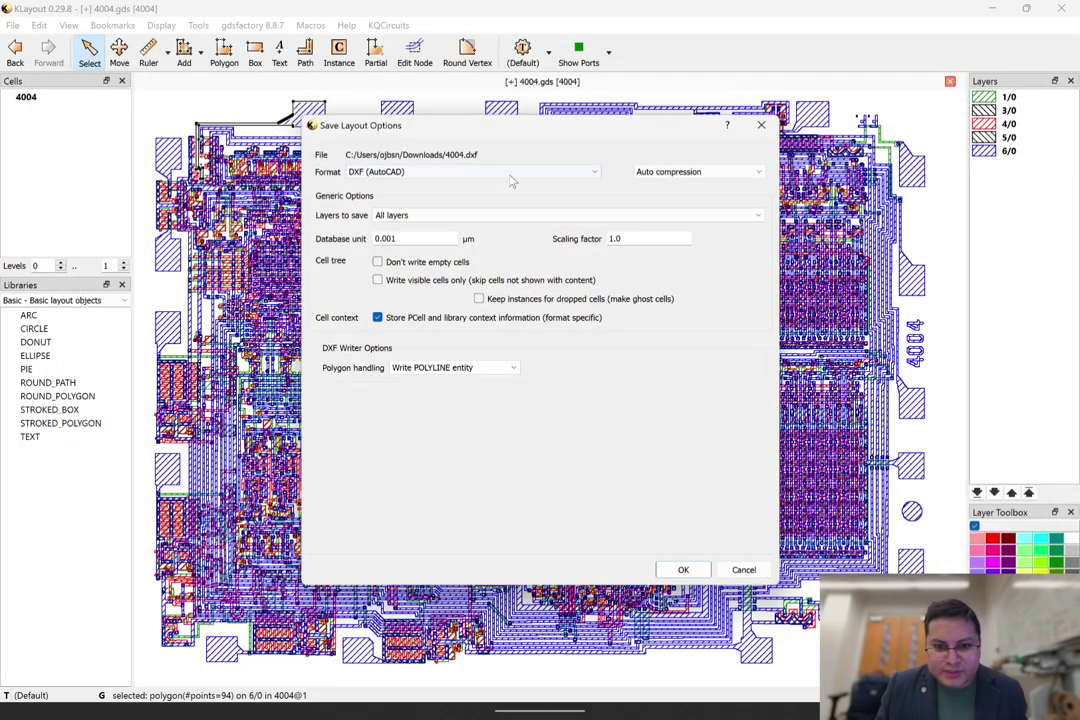
{"action": "left_click", "coordinate": [685, 570]}
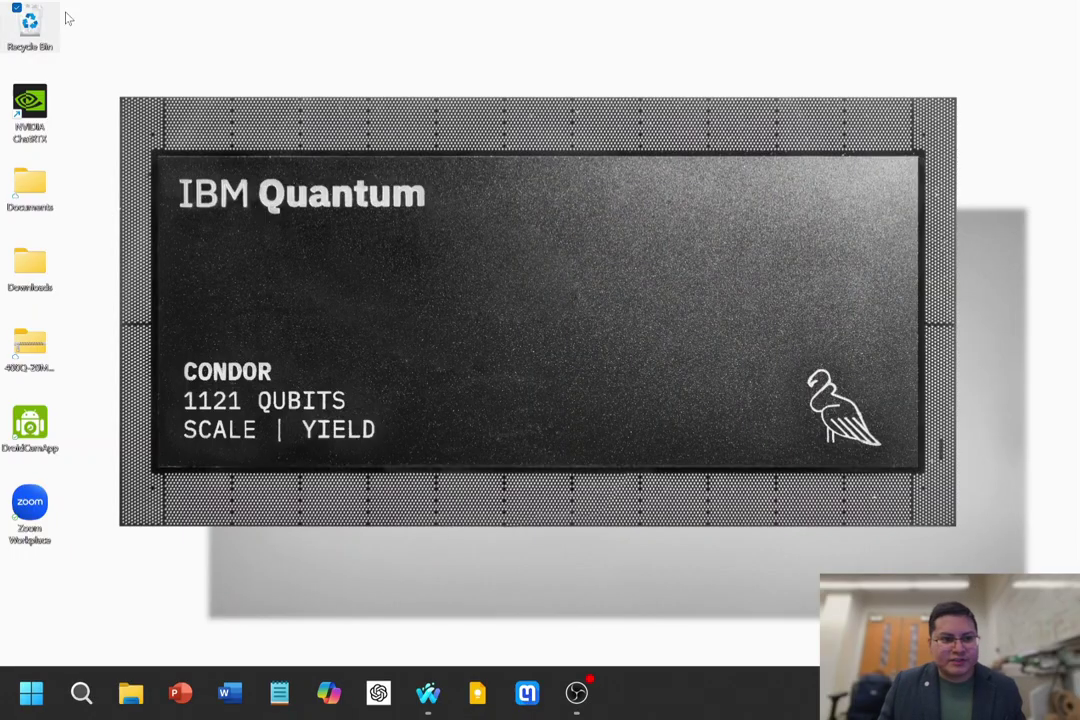
Step: Empty the desktop's Recycle Bin
{"action": "right_click", "coordinate": [40, 18]}
{"action": "left_click", "coordinate": [119, 91]}
{"action": "left_click", "coordinate": [590, 371]}
Step: Launch Blender 4.3, dismiss its splash screen and select the default cube
{"action": "key", "text": "super"}
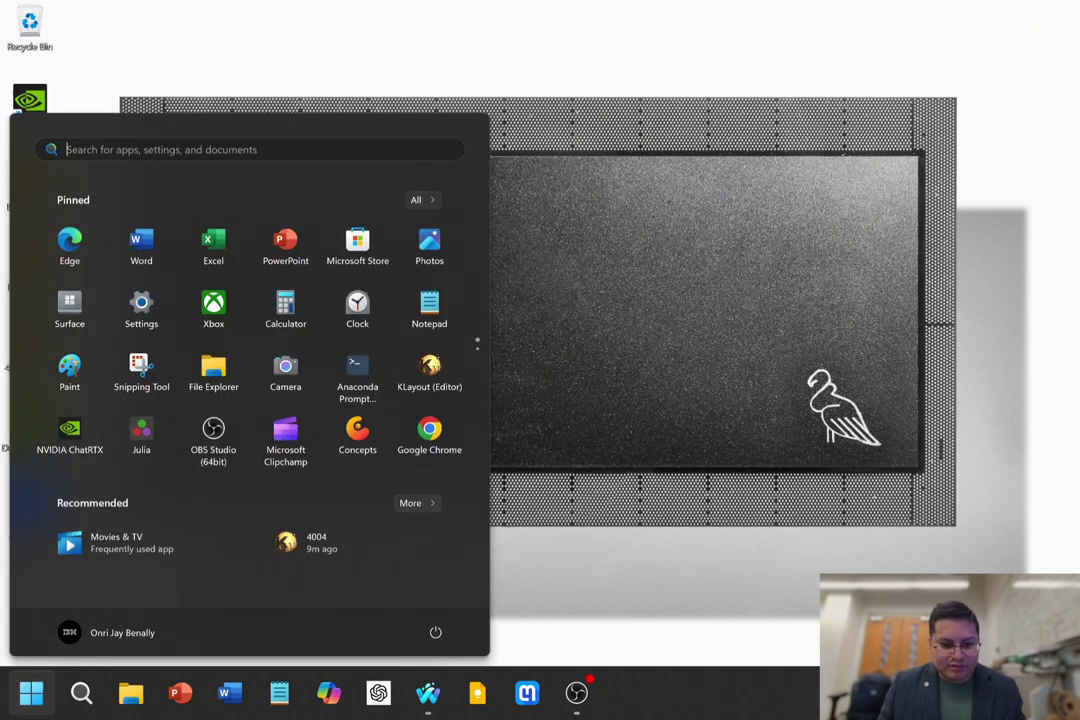
{"action": "scroll", "coordinate": [370, 405], "scroll_direction": "down", "scroll_amount": 2}
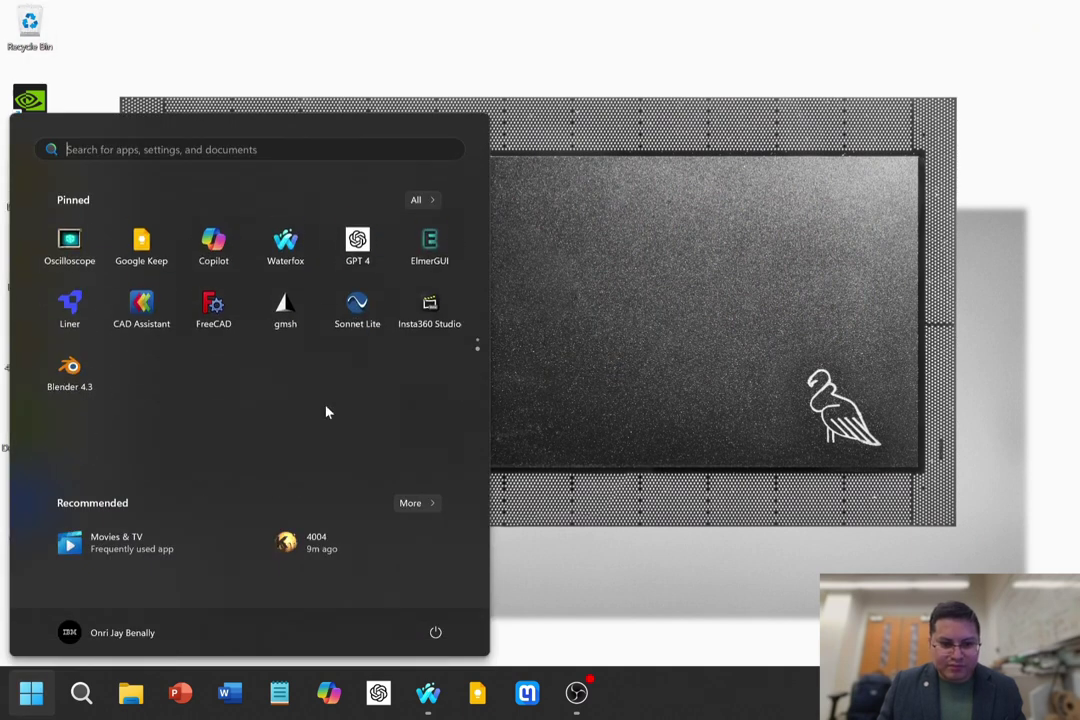
{"action": "left_click", "coordinate": [50, 376]}
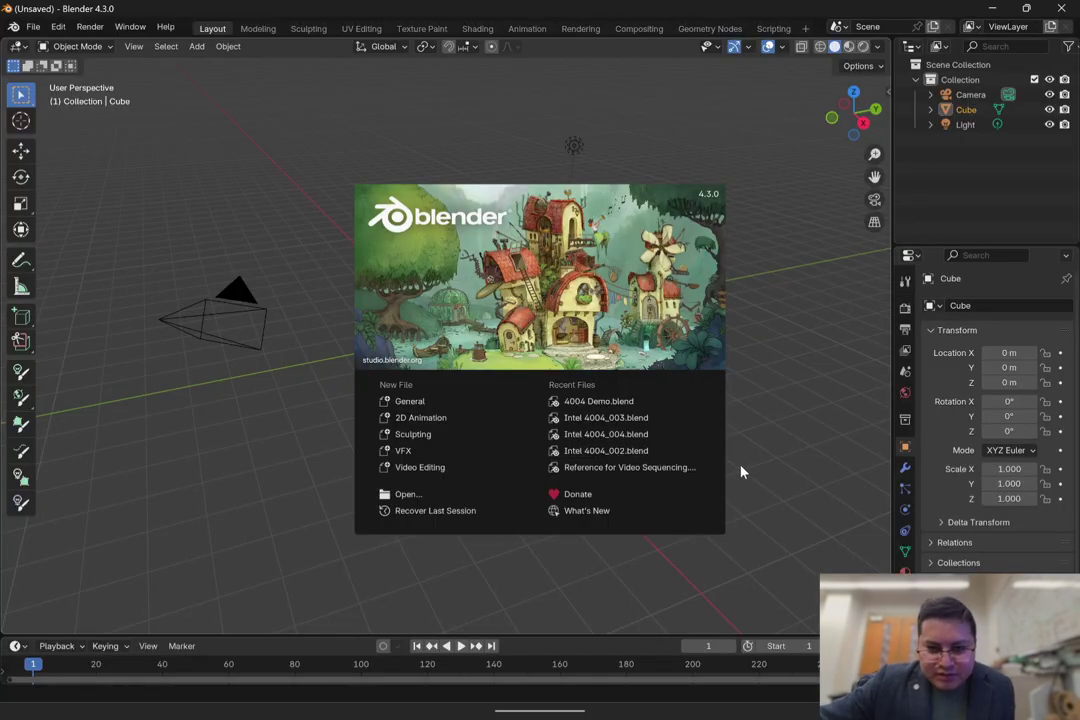
{"action": "left_click", "coordinate": [775, 398]}
{"action": "left_click", "coordinate": [470, 315]}
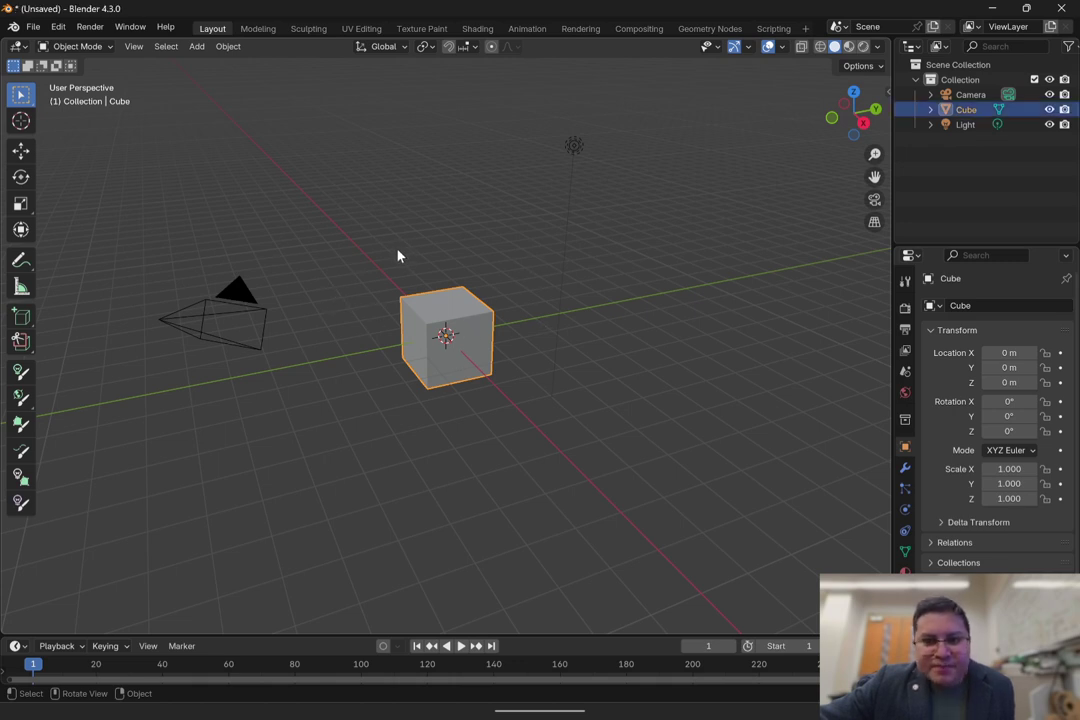
Step: Open Blender's System preferences to check the Cycles render device settings
{"action": "left_click", "coordinate": [58, 26]}
{"action": "left_click", "coordinate": [132, 221]}
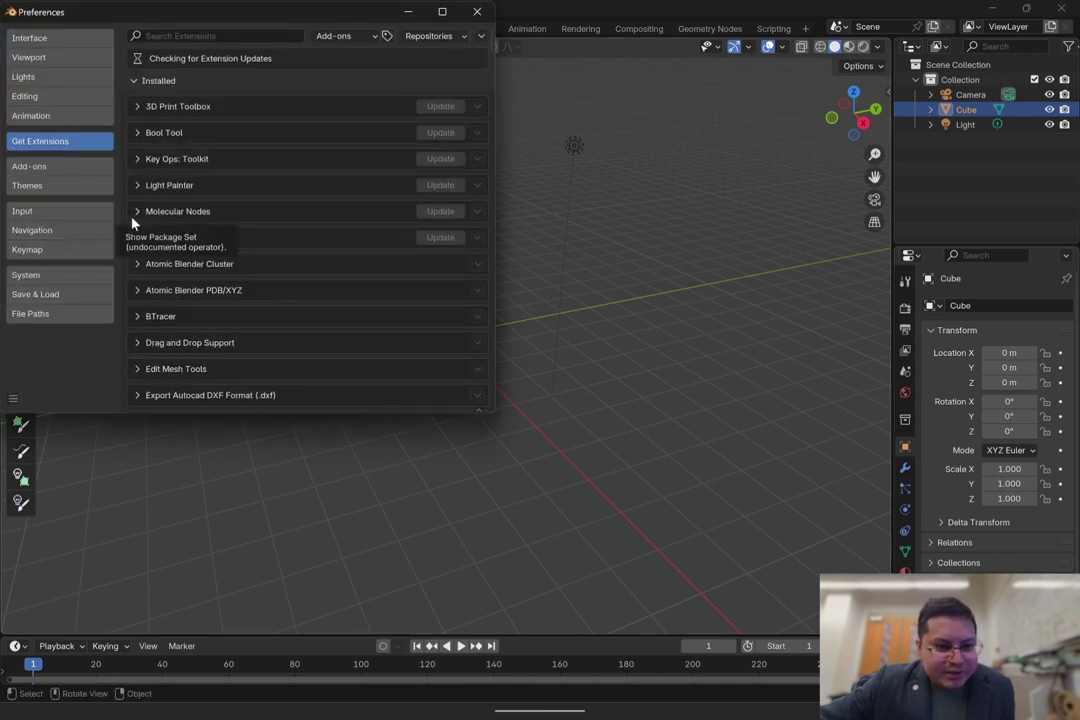
{"action": "left_click", "coordinate": [46, 276]}
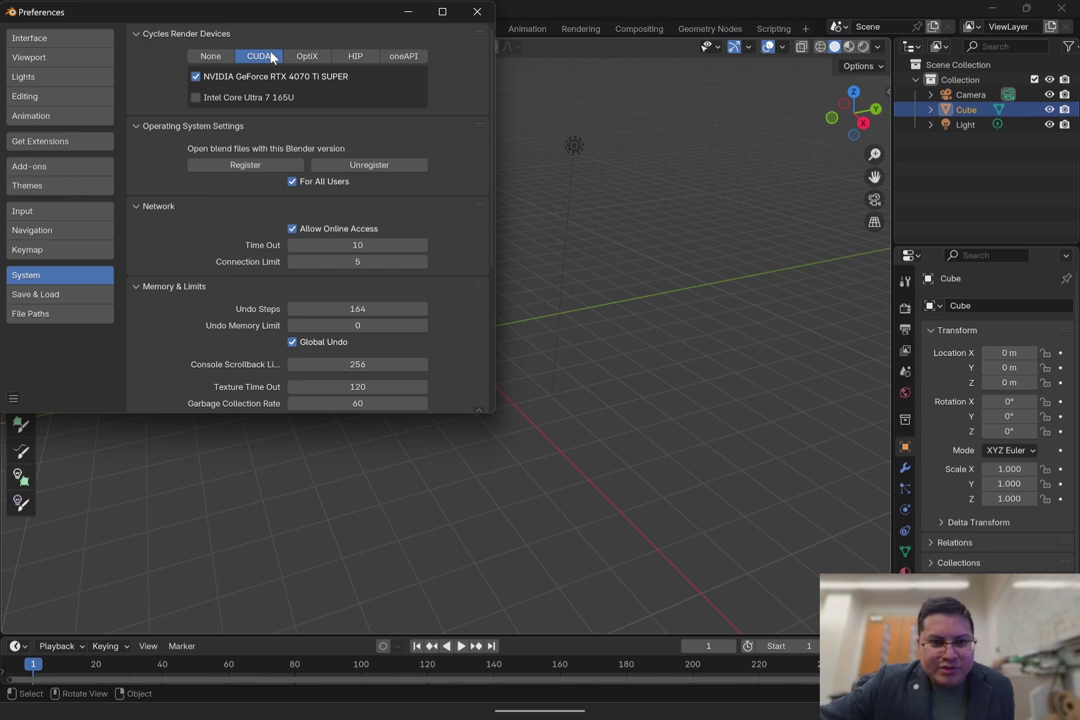
Step: Try OptiX as the Cycles render device type and switch back to CUDA
{"action": "left_click", "coordinate": [309, 57]}
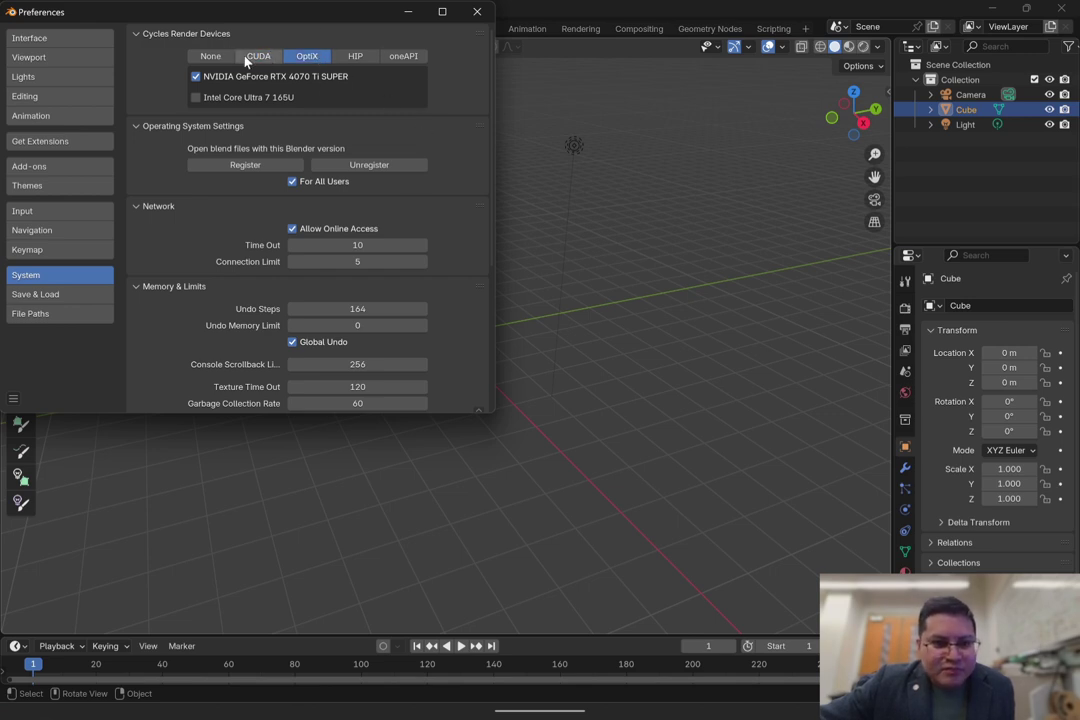
{"action": "left_click", "coordinate": [262, 56]}
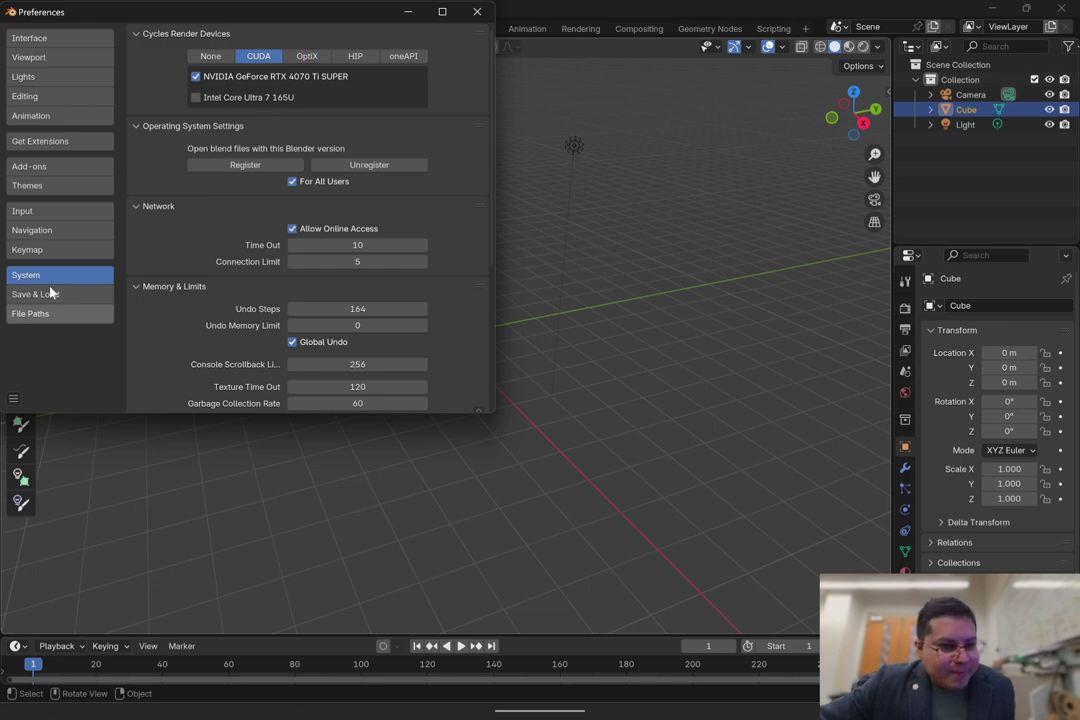
Step: Search the Blender extensions for "dxf" to check the AutoCAD DXF import and export add-ons
{"action": "left_click", "coordinate": [66, 144]}
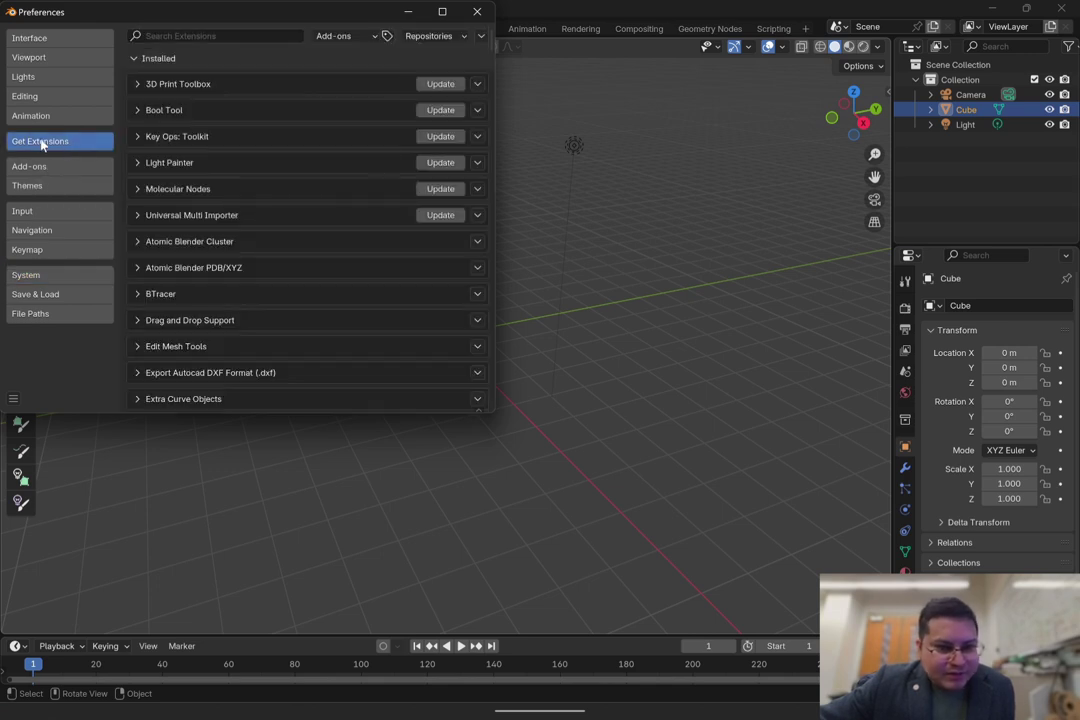
{"action": "left_click", "coordinate": [268, 36]}
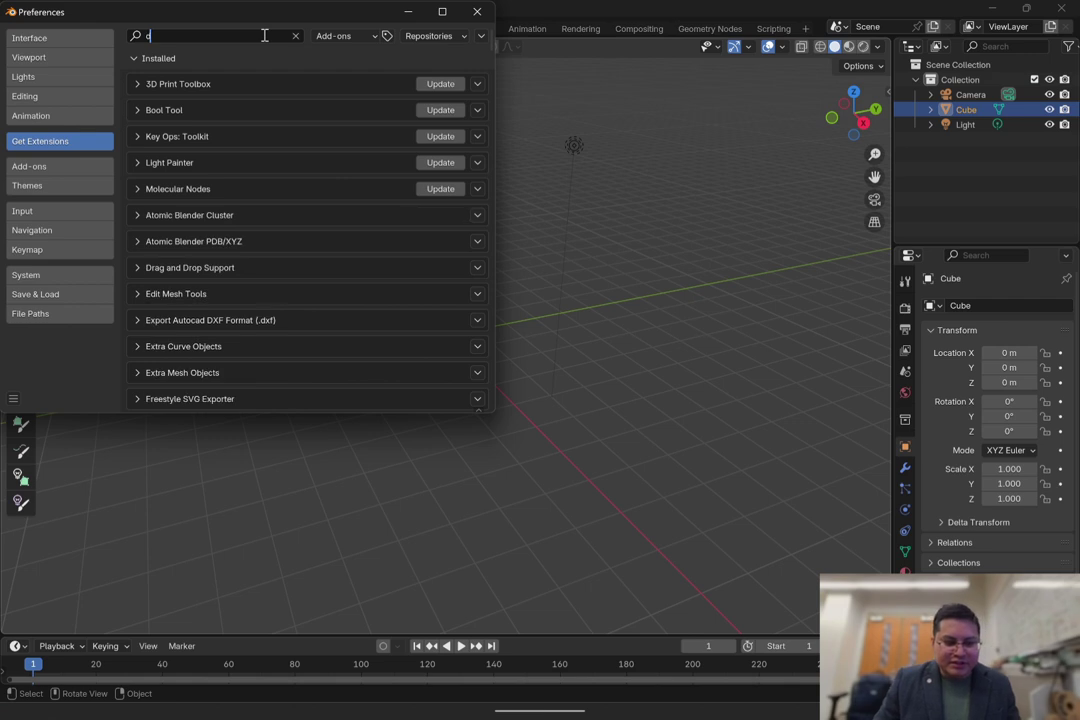
{"action": "type", "text": "dxf"}
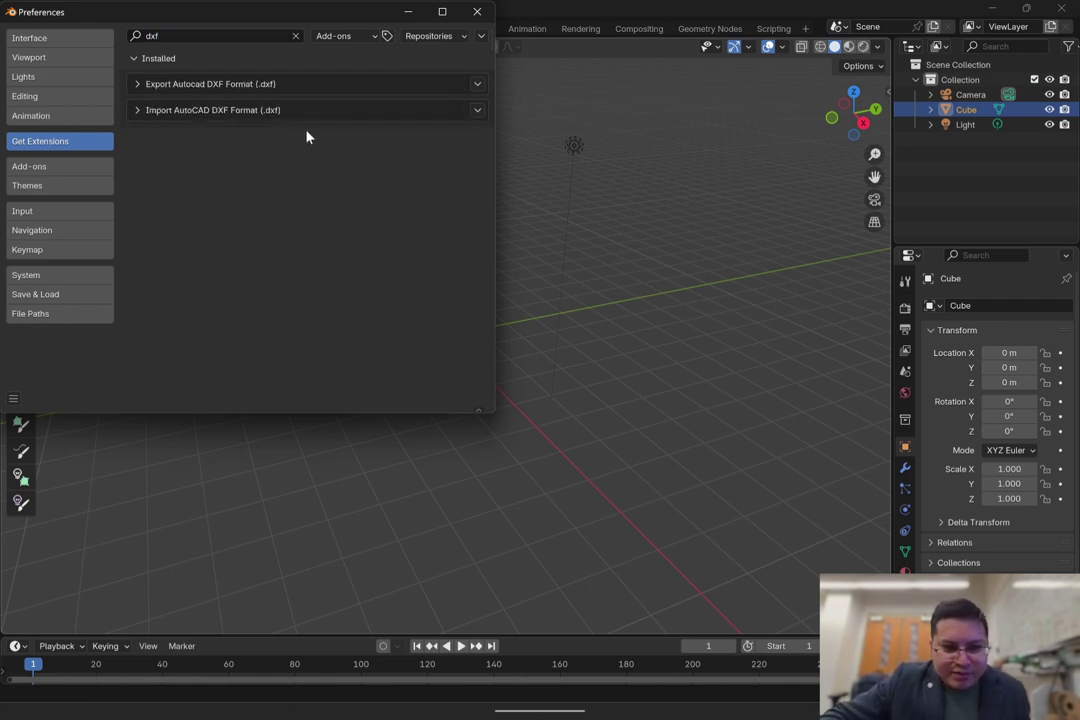
{"action": "left_click", "coordinate": [477, 109]}
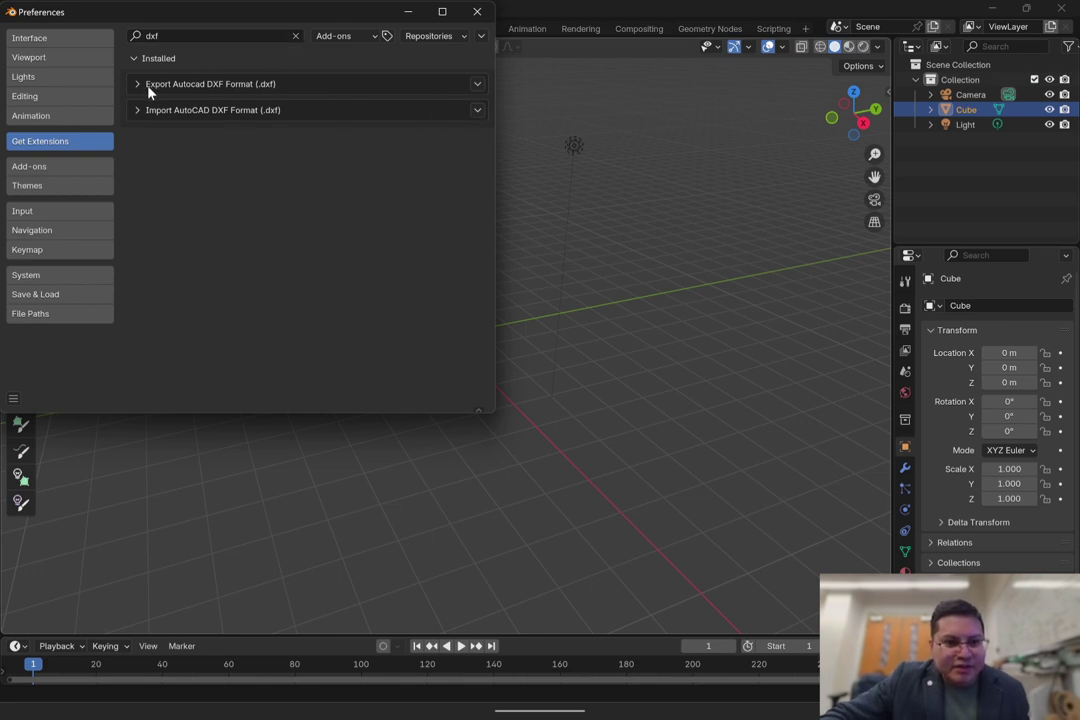
{"action": "left_click", "coordinate": [476, 84]}
Step: Search the extensions for "mate" and "mesh" to check the material and mesh tool add-ons, and minimize the preferences
{"action": "left_click", "coordinate": [296, 37]}
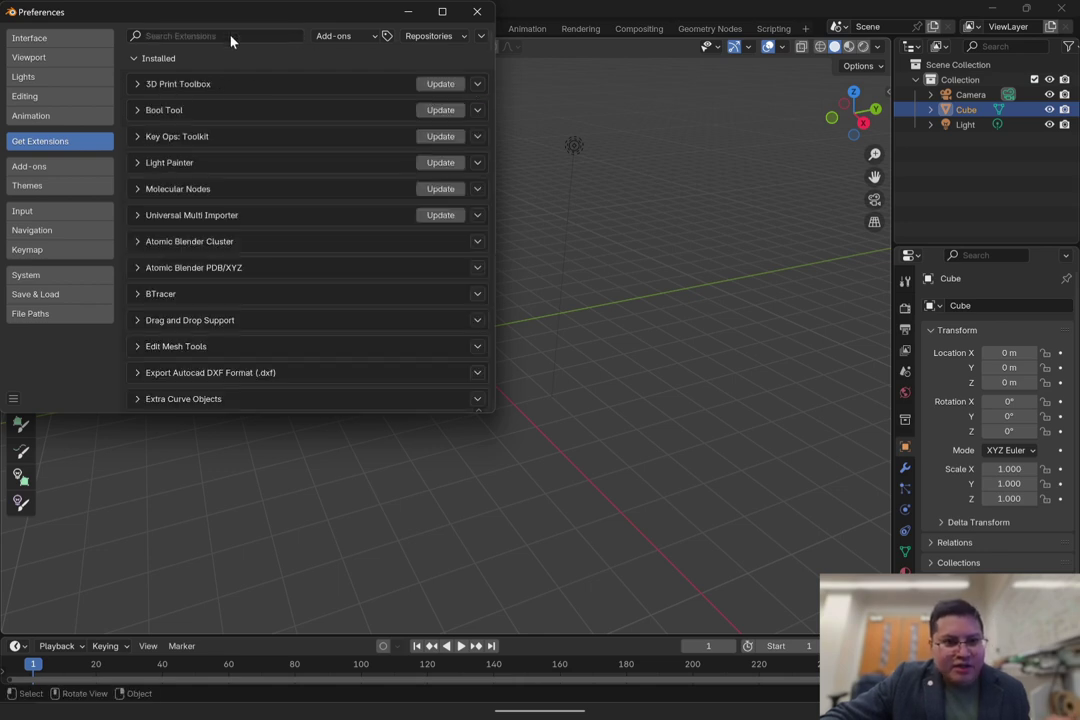
{"action": "left_click", "coordinate": [231, 36]}
{"action": "type", "text": "mate"}
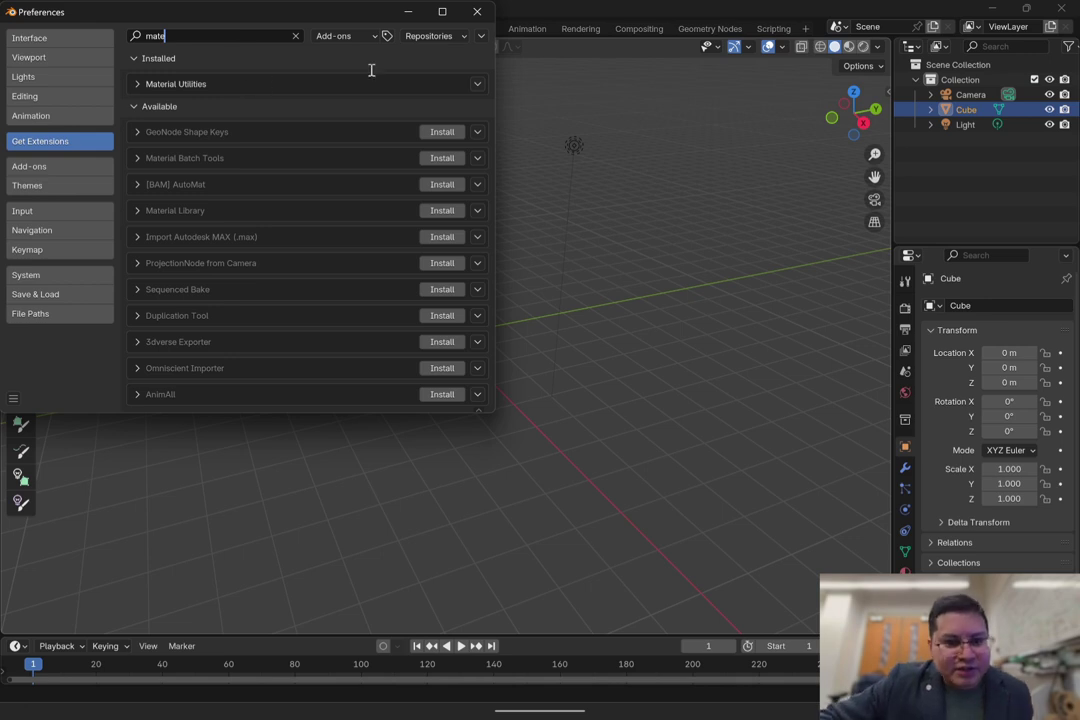
{"action": "left_click", "coordinate": [476, 84]}
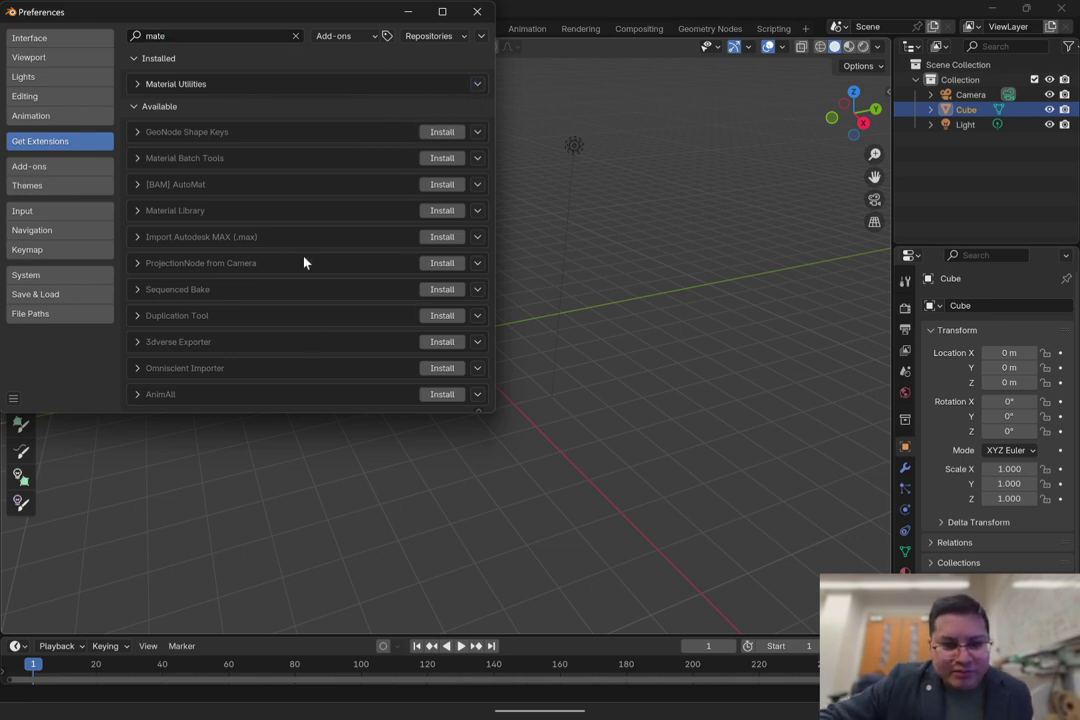
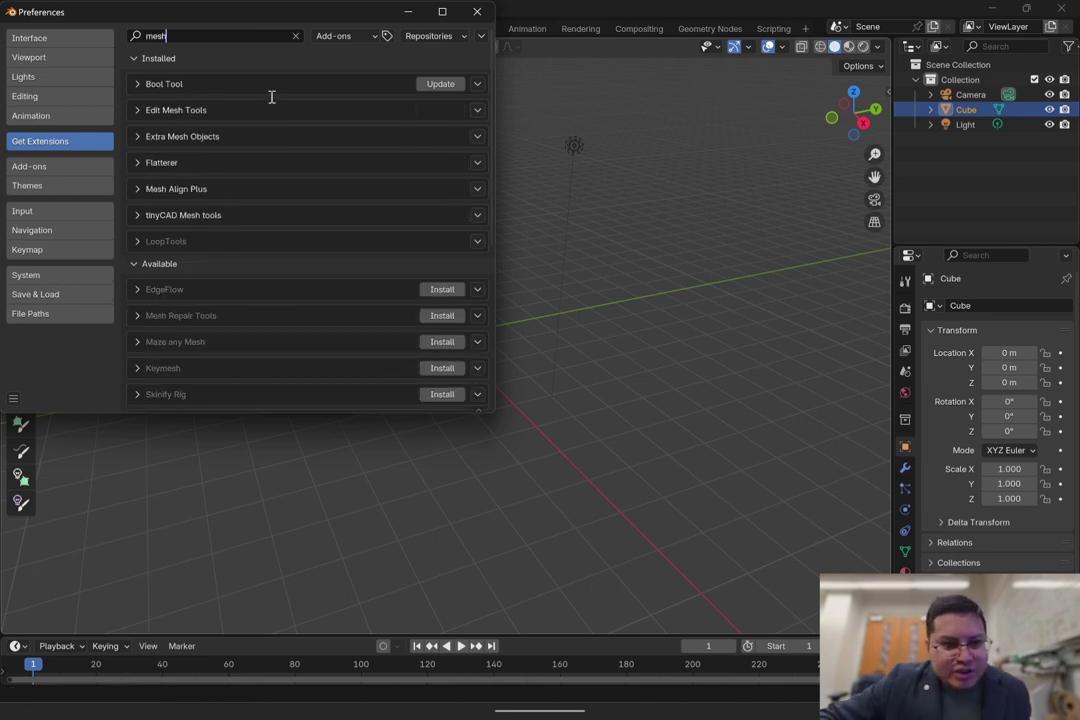
{"action": "left_click", "coordinate": [477, 110]}
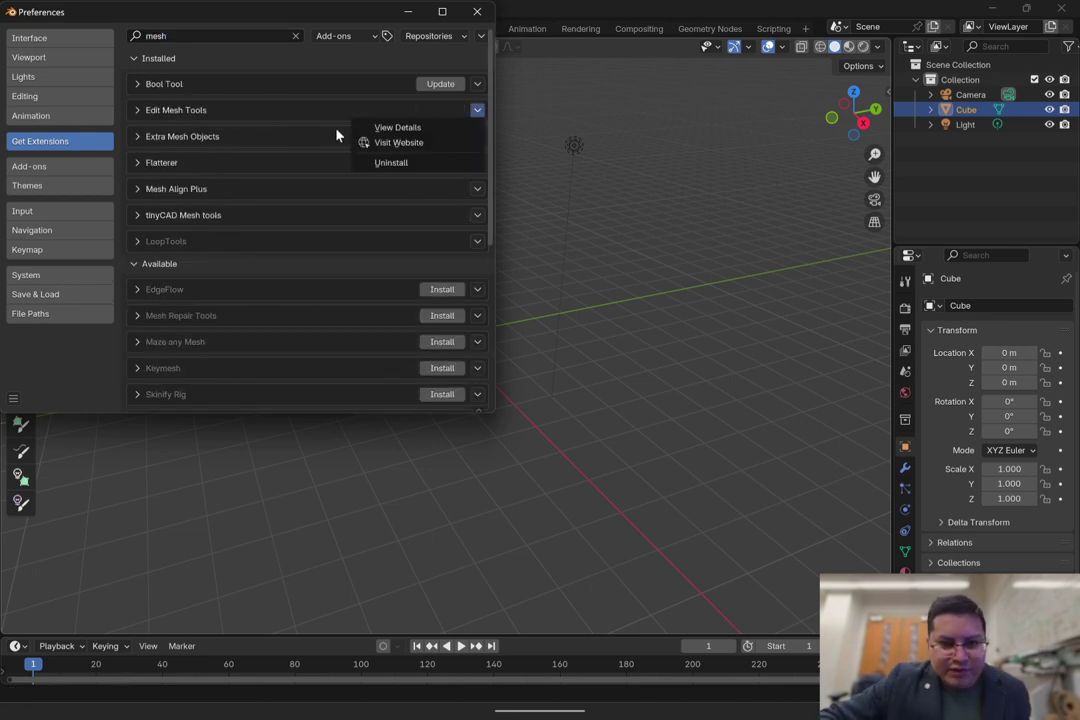
{"action": "left_click", "coordinate": [407, 11]}
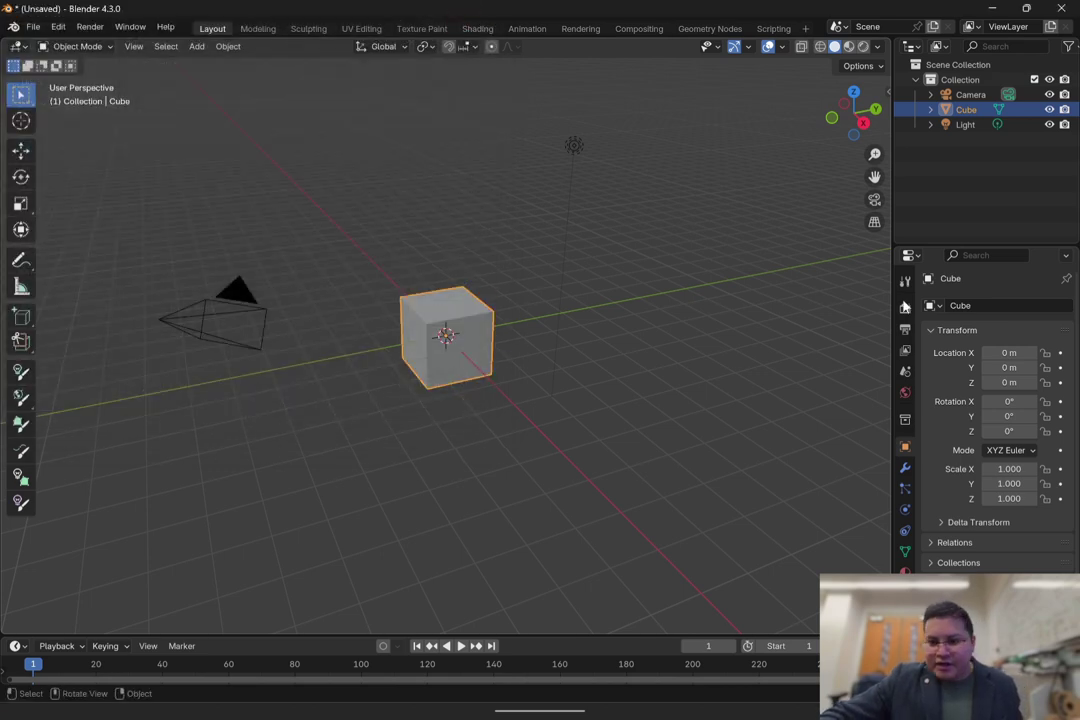
Step: Set the scene's render engine to Cycles with GPU Compute as the device
{"action": "left_click", "coordinate": [905, 310]}
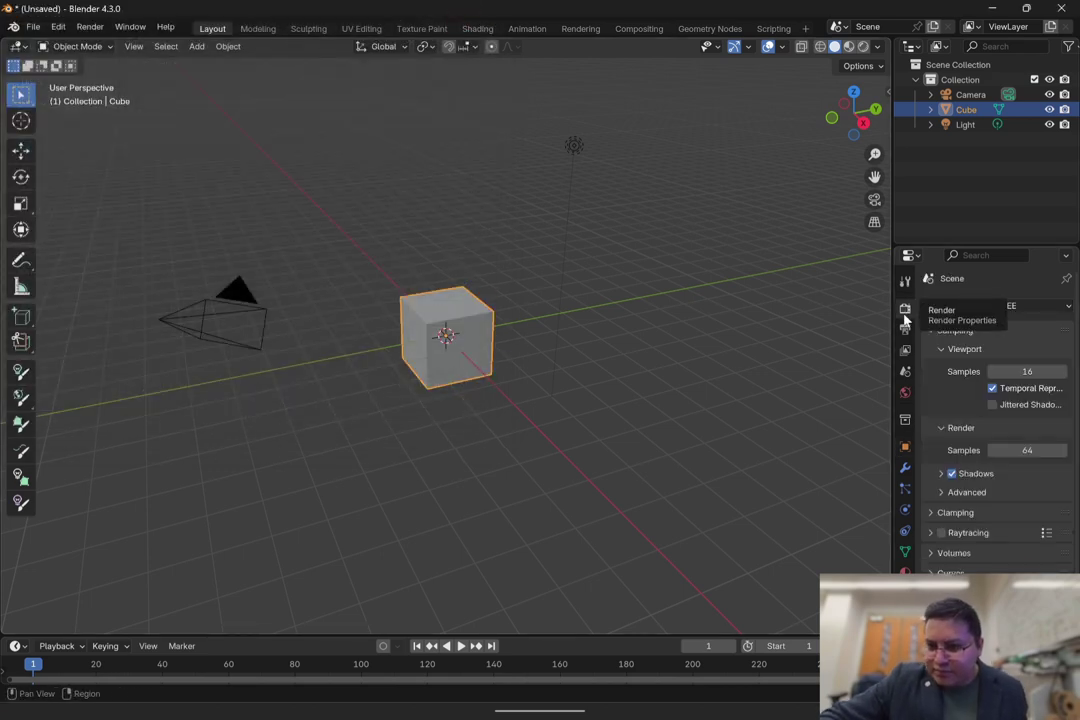
{"action": "left_click", "coordinate": [1030, 306]}
{"action": "left_click", "coordinate": [1008, 356]}
{"action": "left_click", "coordinate": [1015, 343]}
{"action": "left_click", "coordinate": [1008, 377]}
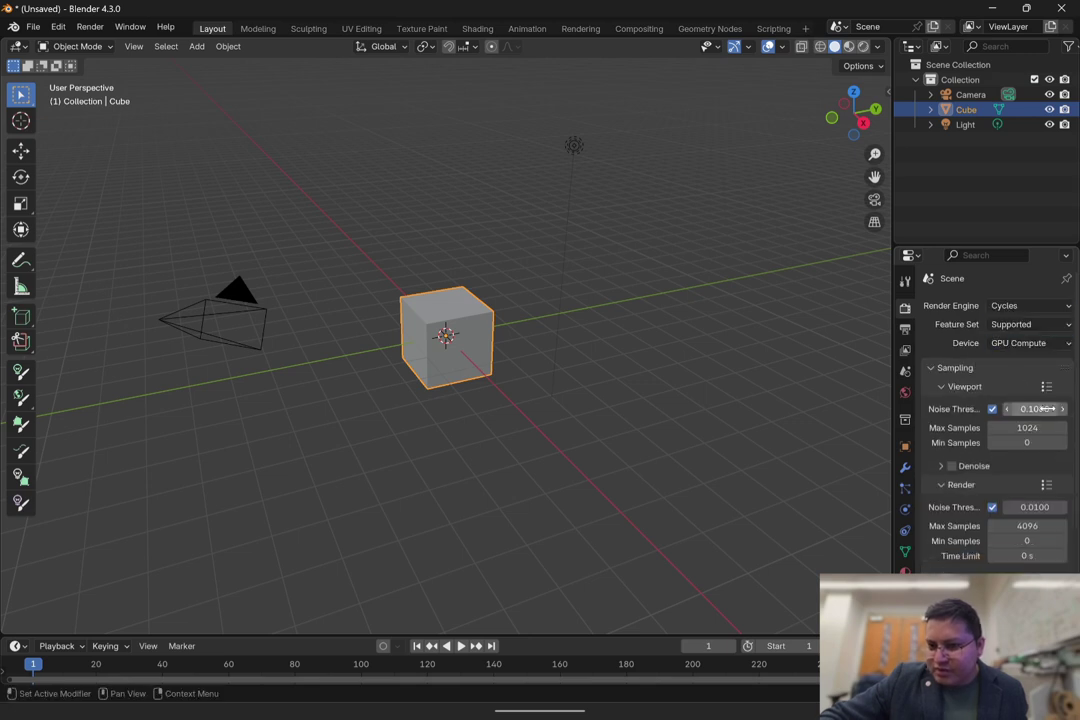
Step: Set the sampling noise threshold to 1 for the viewport and 0 for the render
{"action": "left_click", "coordinate": [1040, 409]}
{"action": "type", "text": "1"}
{"action": "key", "text": "Return"}
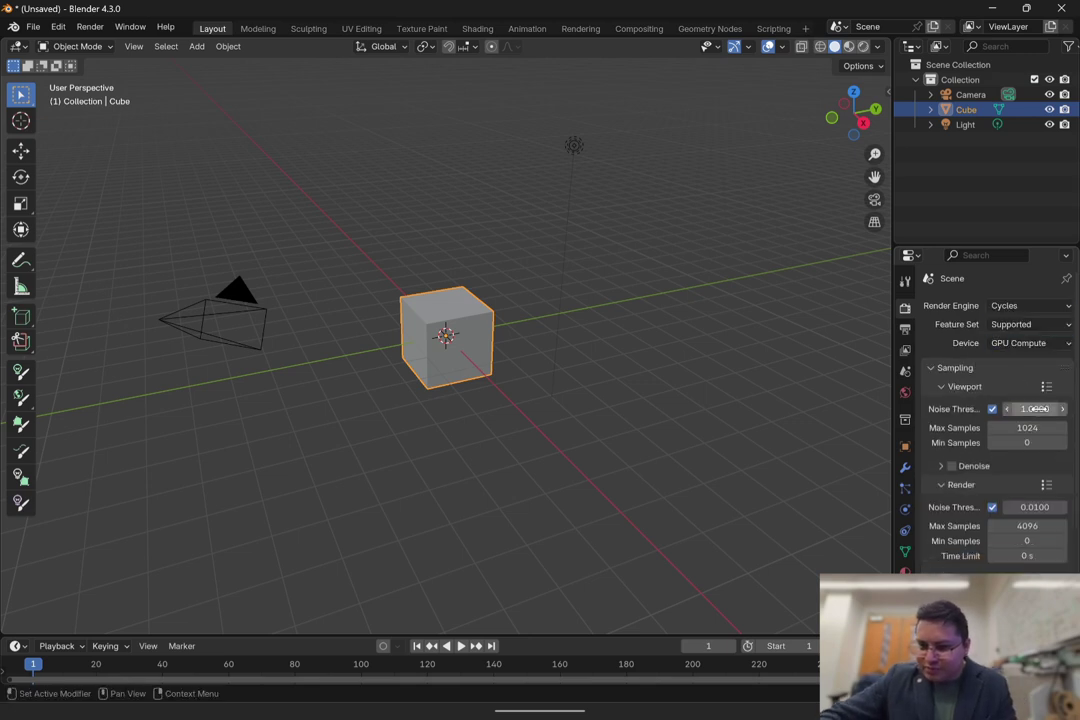
{"action": "left_click", "coordinate": [1030, 507]}
{"action": "type", "text": "0"}
{"action": "key", "text": "Return"}
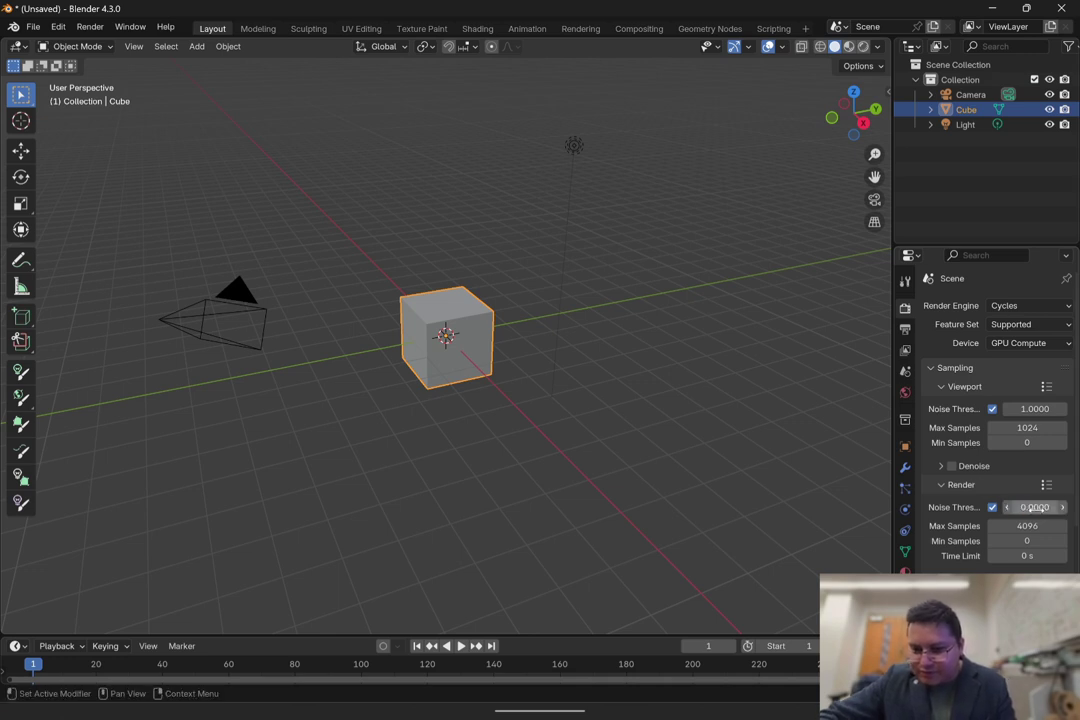
Step: Set the render max samples to 96 and turn off render denoising
{"action": "scroll", "coordinate": [930, 490], "scroll_direction": "down", "scroll_amount": 2}
{"action": "left_click", "coordinate": [1043, 467]}
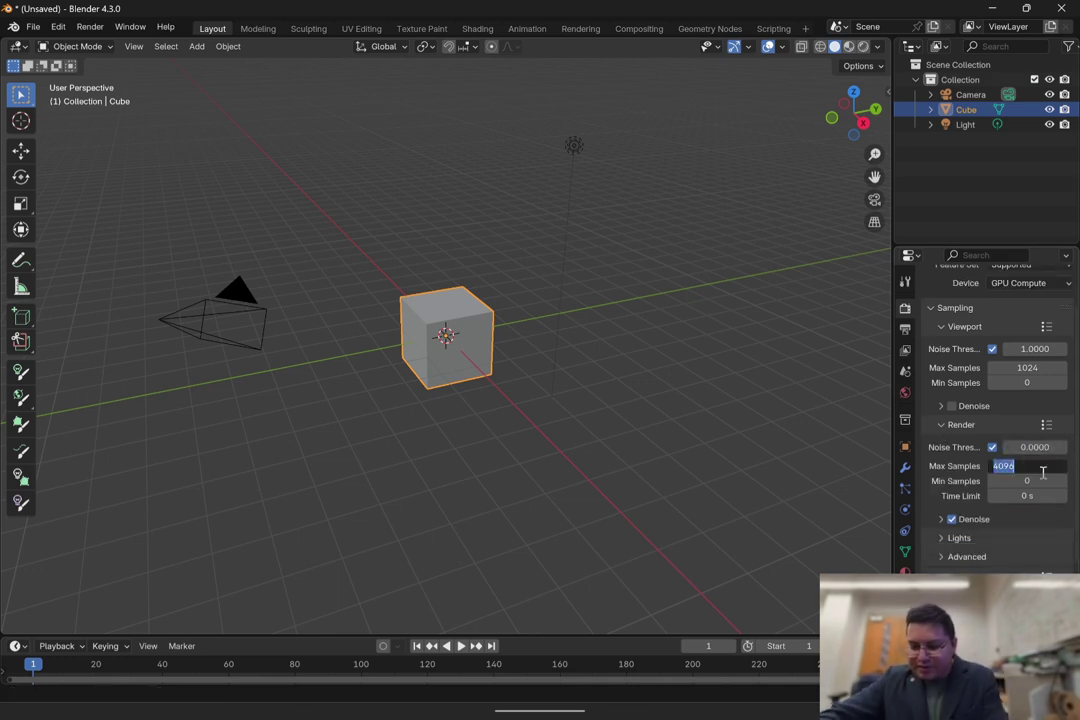
{"action": "type", "text": "96"}
{"action": "key", "text": "Return"}
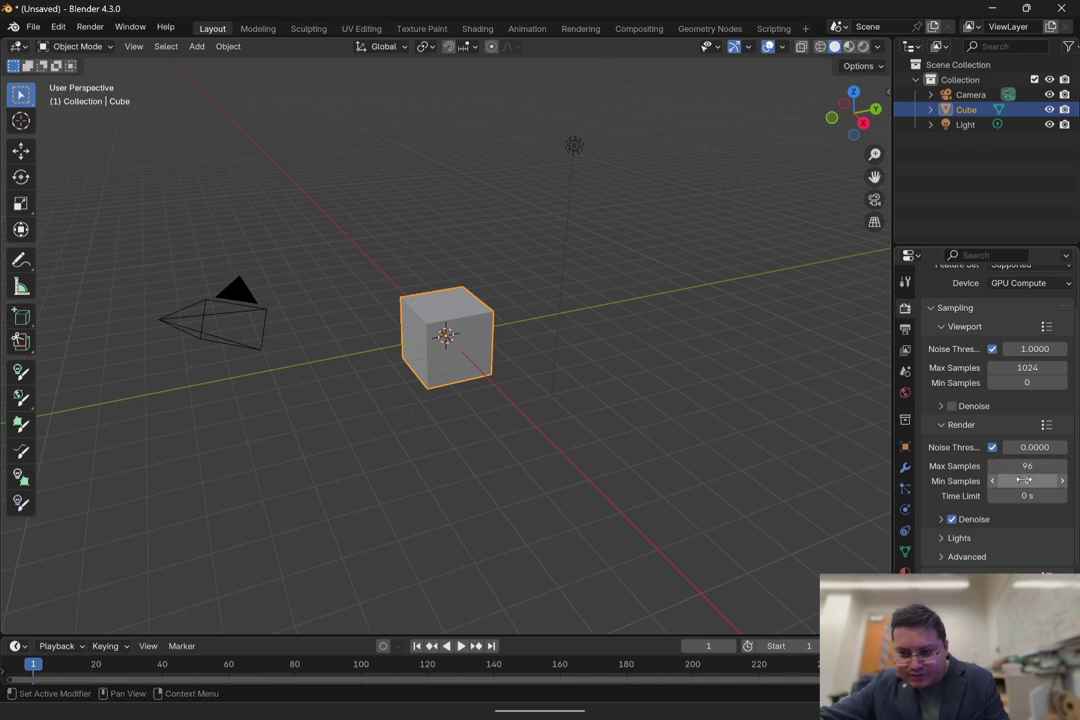
{"action": "scroll", "coordinate": [957, 495], "scroll_direction": "down", "scroll_amount": 3}
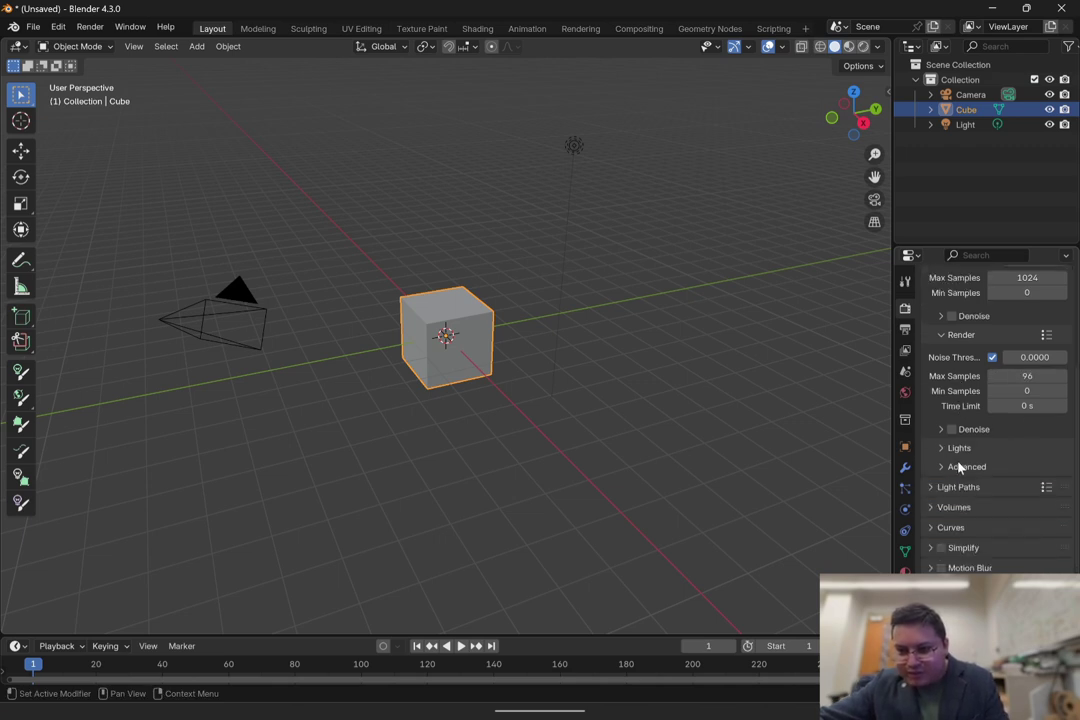
Step: Enable the animated seed in the advanced render sampling settings
{"action": "left_click", "coordinate": [950, 470]}
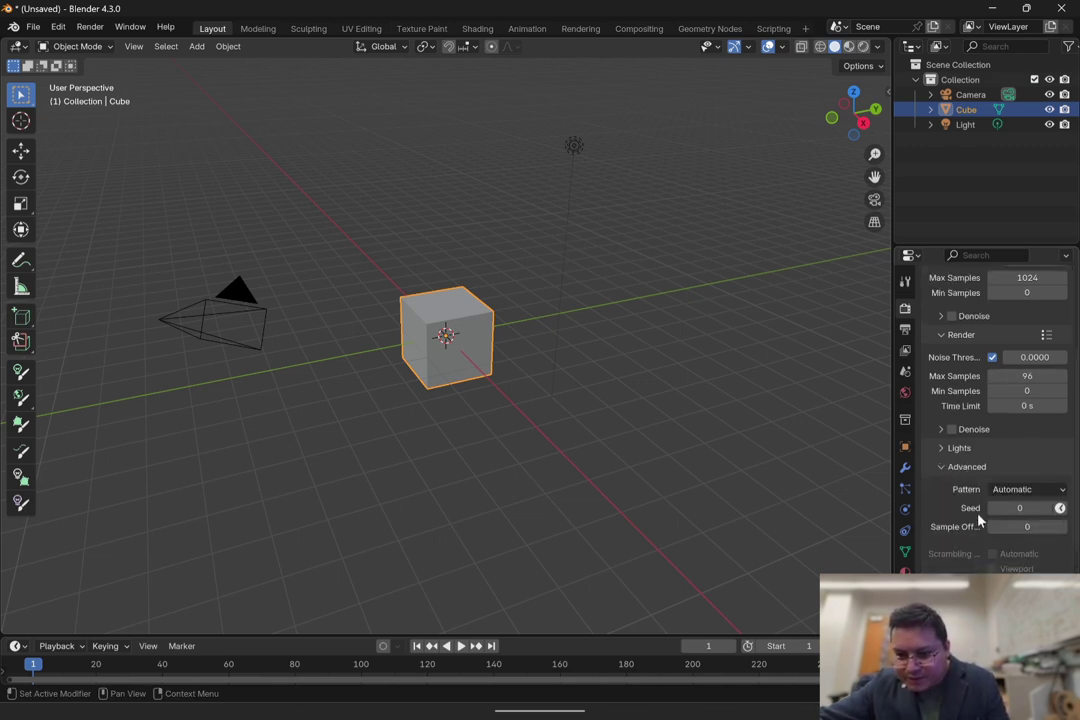
{"action": "left_click", "coordinate": [935, 466]}
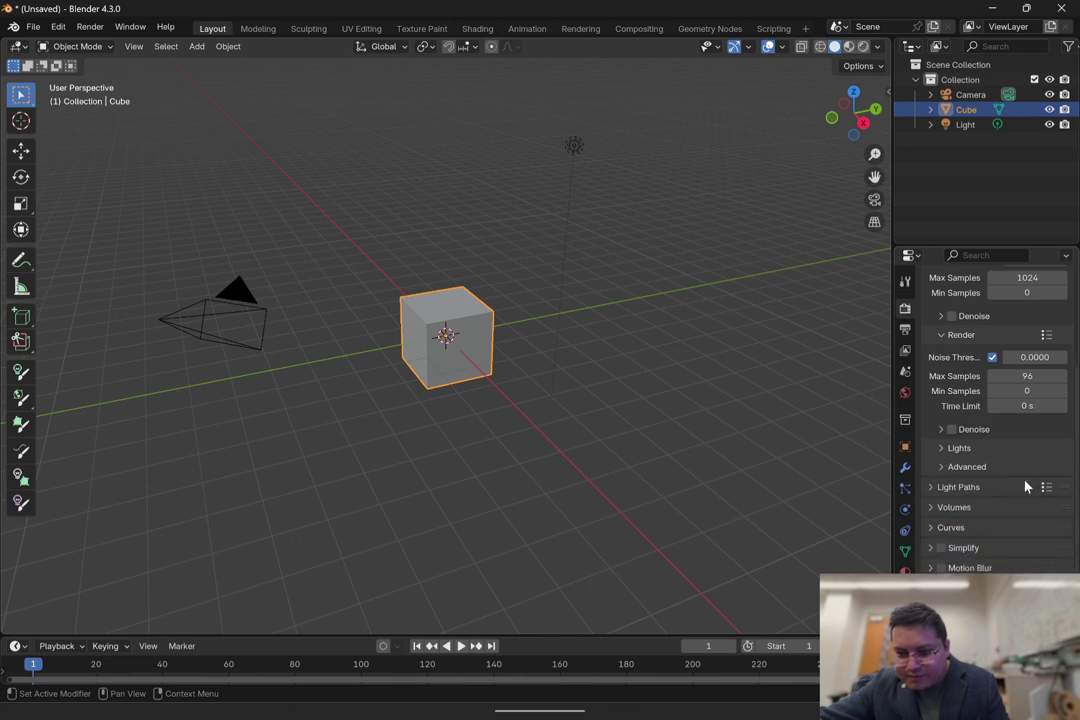
{"action": "scroll", "coordinate": [1000, 490], "scroll_direction": "down", "scroll_amount": 3}
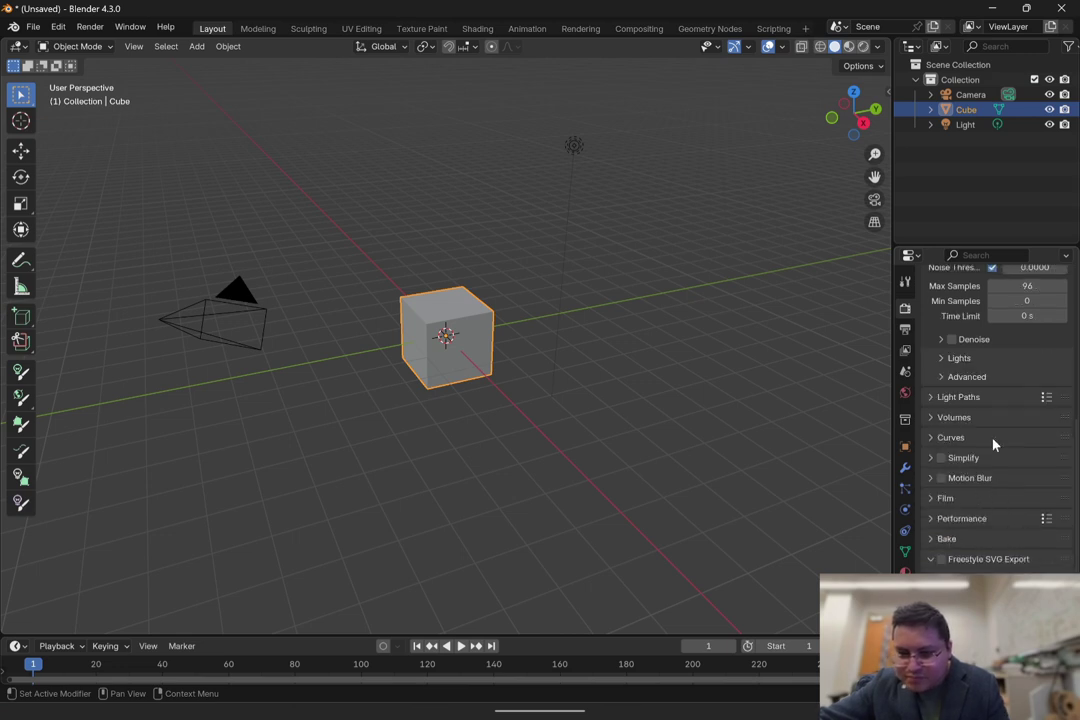
{"action": "left_click", "coordinate": [947, 377]}
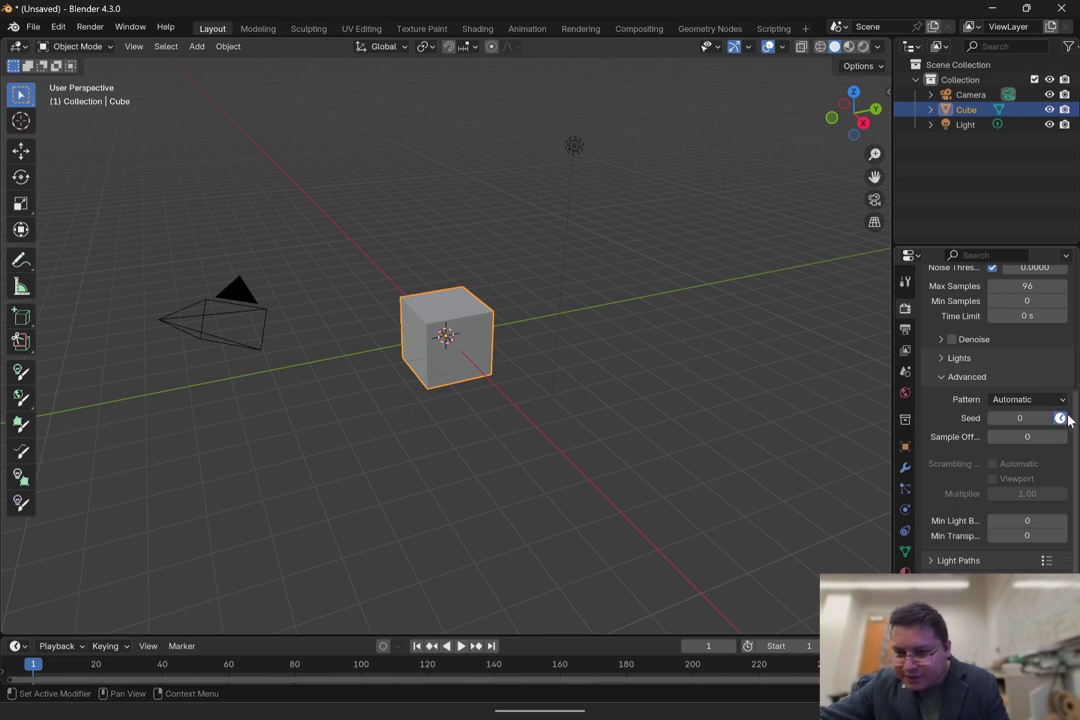
{"action": "left_click", "coordinate": [953, 377]}
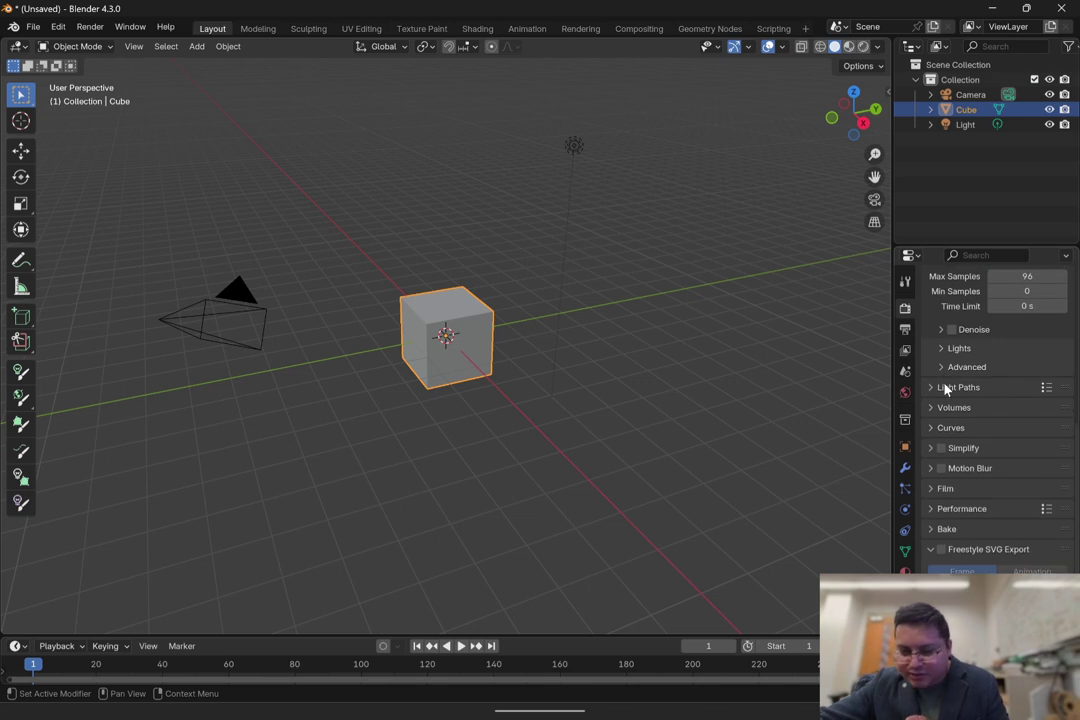
Step: Set the film's Blackman-Harris pixel filter width to 0.5 px and enable a transparent film background
{"action": "left_click", "coordinate": [941, 489]}
{"action": "scroll", "coordinate": [941, 489], "scroll_direction": "down", "scroll_amount": 2}
{"action": "double_click", "coordinate": [1025, 484]}
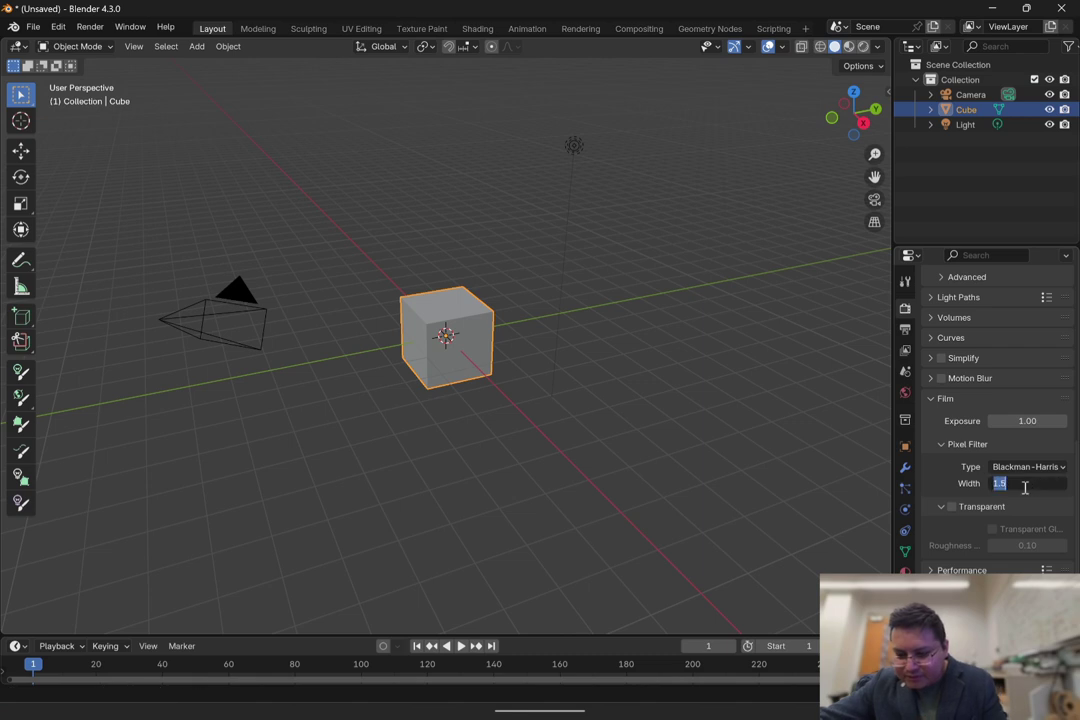
{"action": "type", "text": ".5"}
{"action": "key", "text": "Return"}
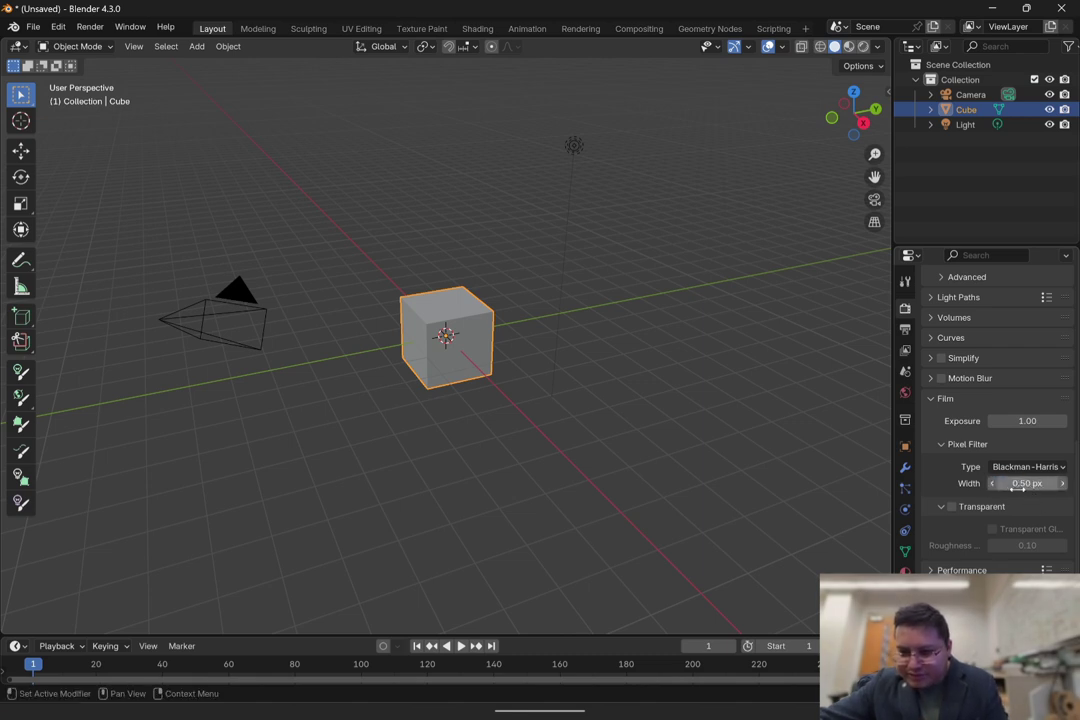
{"action": "left_click", "coordinate": [952, 507]}
{"action": "left_click", "coordinate": [952, 507]}
{"action": "left_click", "coordinate": [952, 507]}
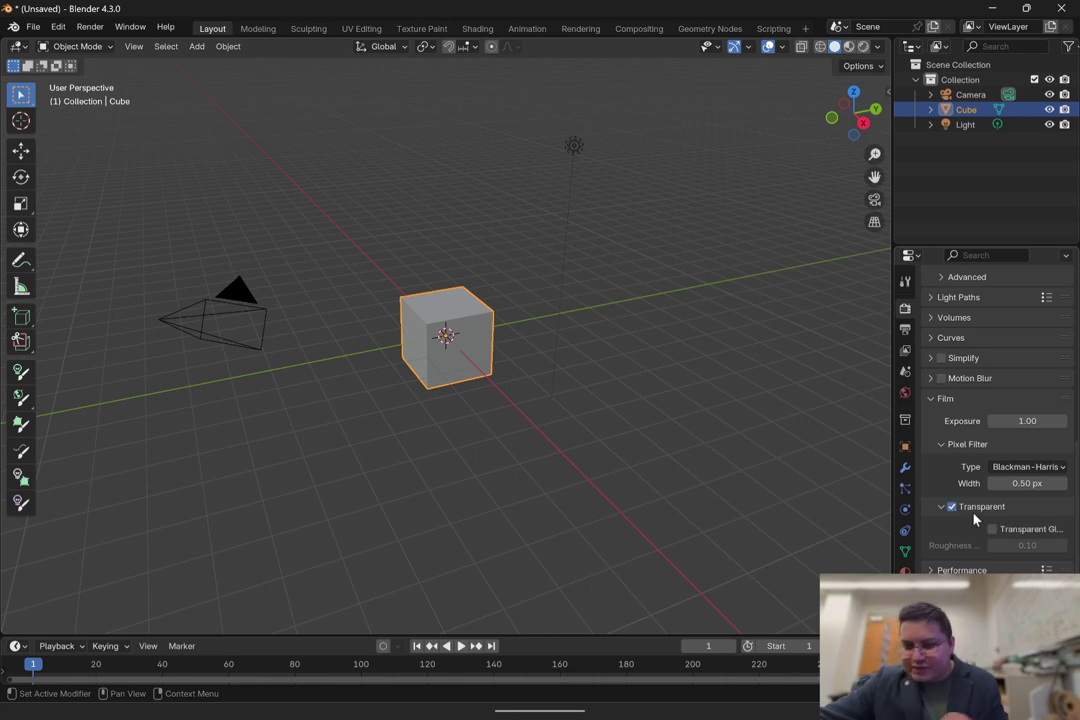
Step: Enable Persistent Data for the final render in the performance settings and review the threads, memory and acceleration options
{"action": "left_click", "coordinate": [953, 571]}
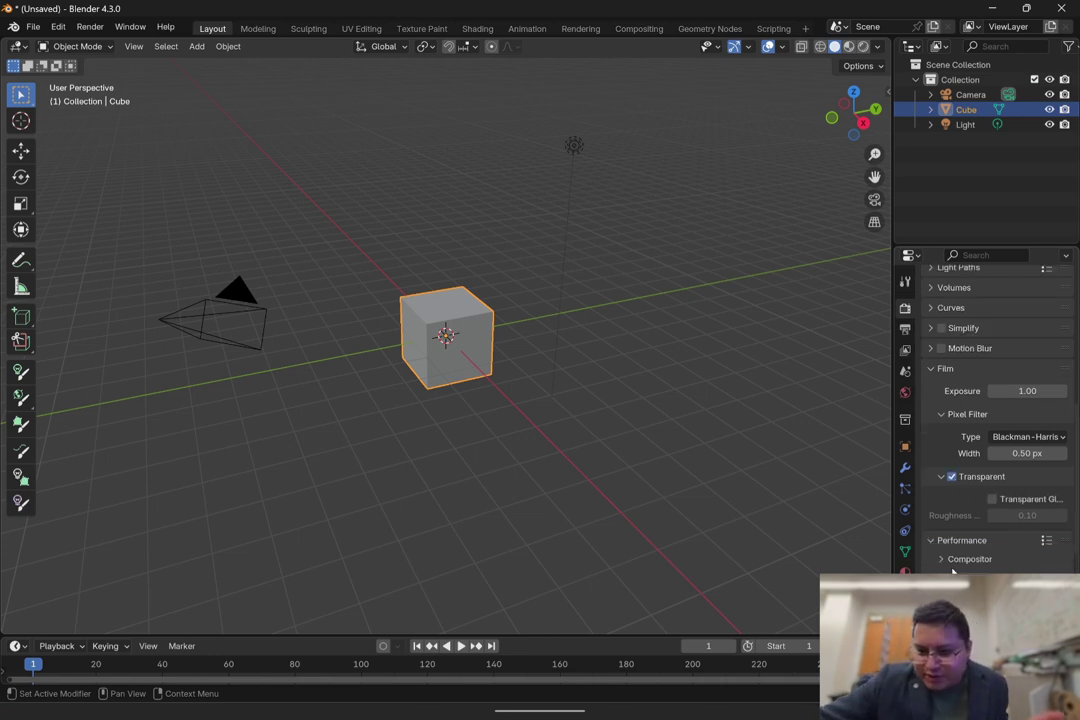
{"action": "scroll", "coordinate": [953, 572], "scroll_direction": "down", "scroll_amount": 10}
{"action": "scroll", "coordinate": [962, 569], "scroll_direction": "up", "scroll_amount": 3}
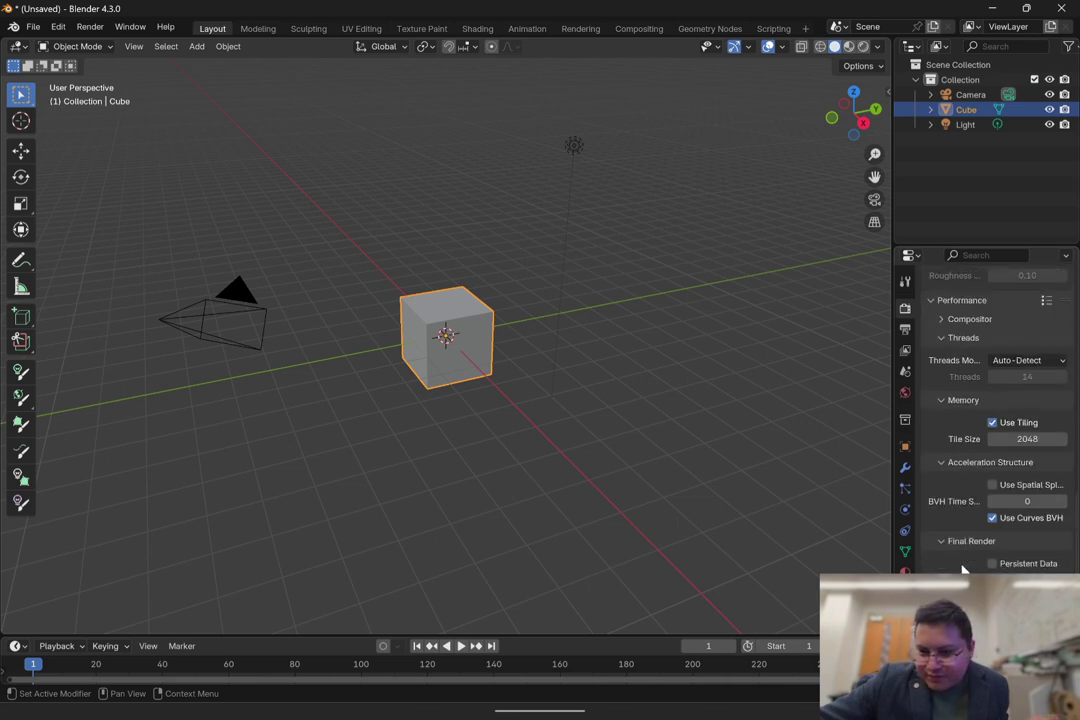
{"action": "left_click", "coordinate": [993, 564]}
{"action": "scroll", "coordinate": [955, 368], "scroll_direction": "up", "scroll_amount": 7}
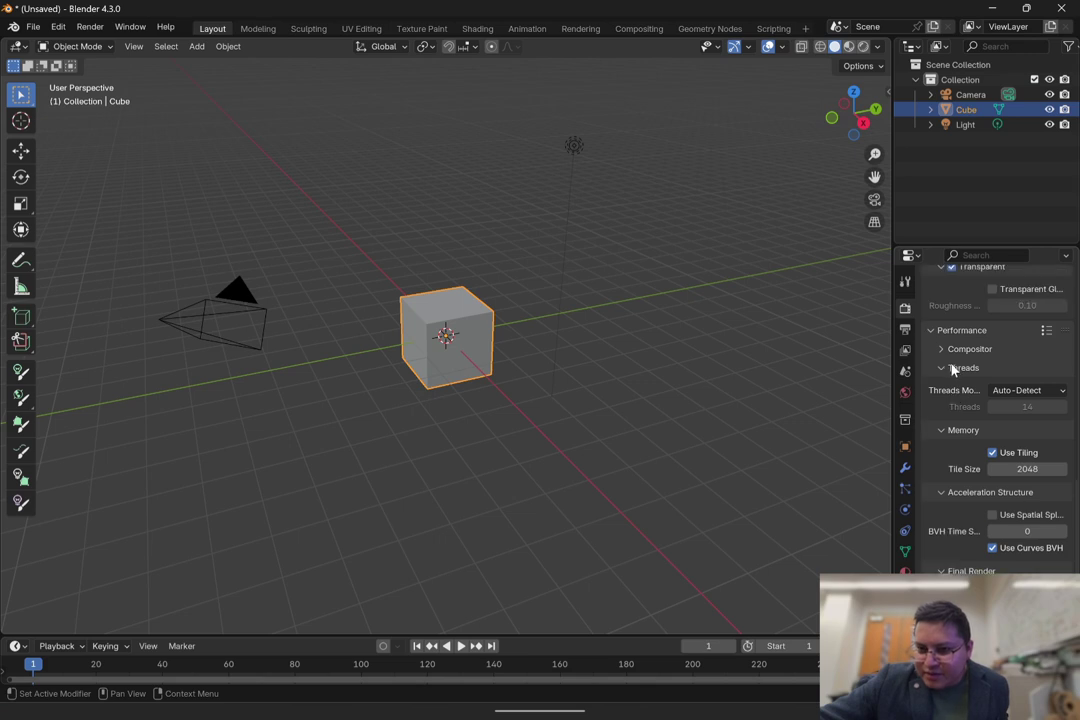
{"action": "scroll", "coordinate": [964, 492], "scroll_direction": "down", "scroll_amount": 5}
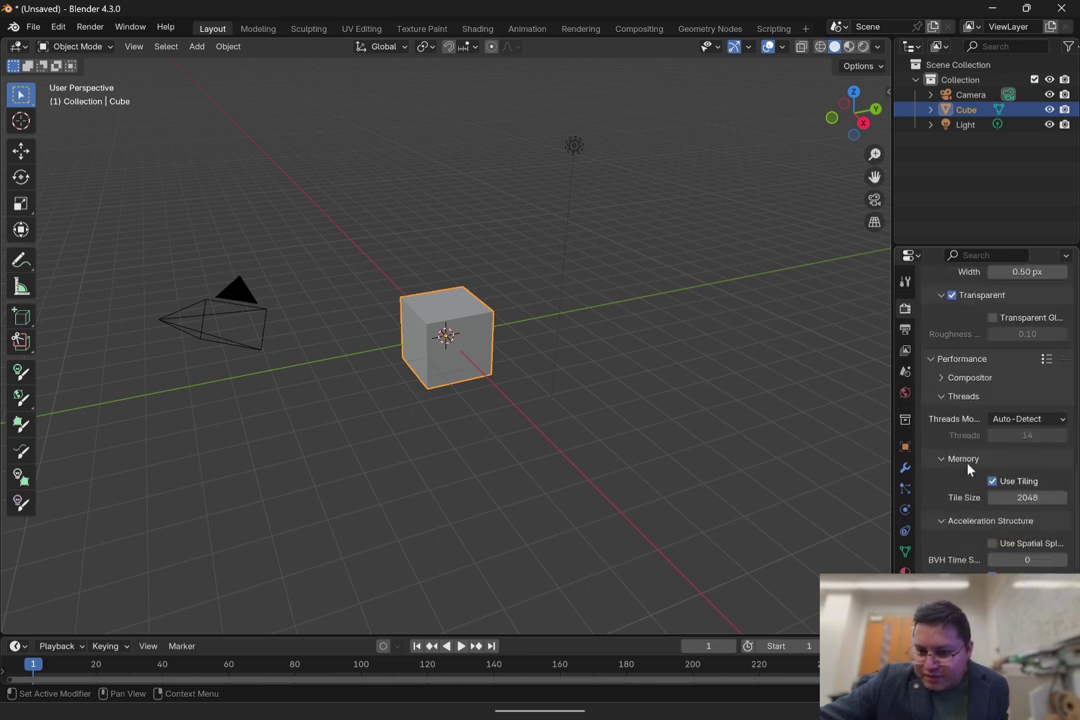
{"action": "scroll", "coordinate": [955, 500], "scroll_direction": "down", "scroll_amount": 1}
{"action": "scroll", "coordinate": [990, 420], "scroll_direction": "down", "scroll_amount": 1}
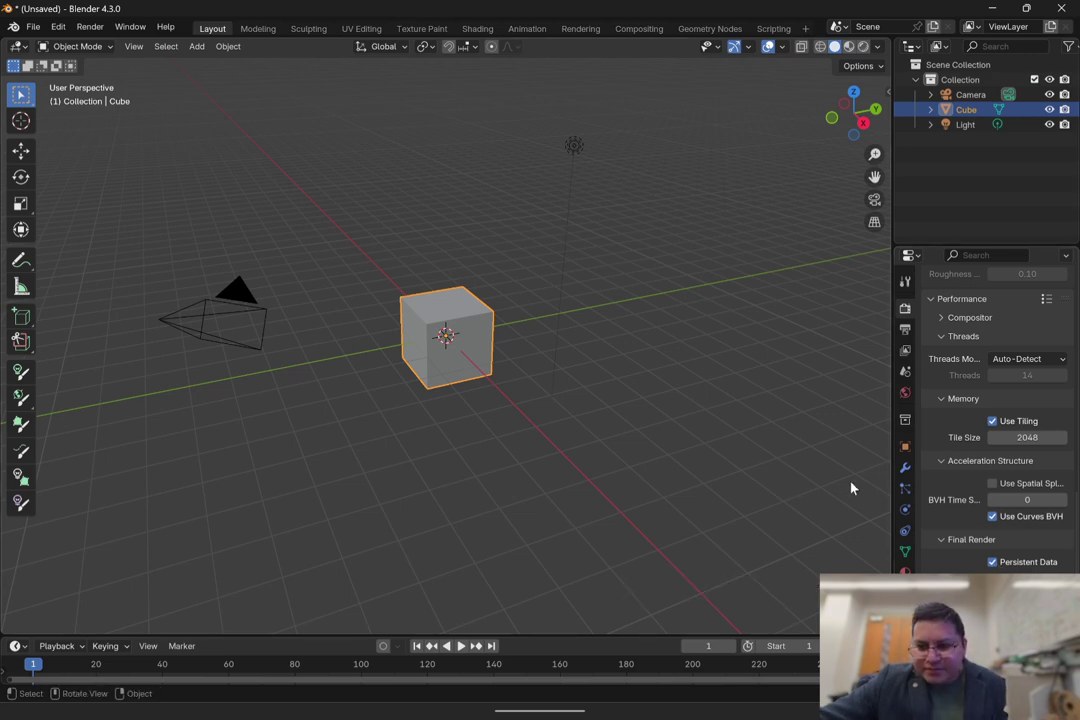
Step: Set the output resolution to 2560 × 1440 px and enable Render Region and cropping to the render region
{"action": "left_click", "coordinate": [906, 332]}
{"action": "scroll", "coordinate": [972, 397], "scroll_direction": "up", "scroll_amount": 3}
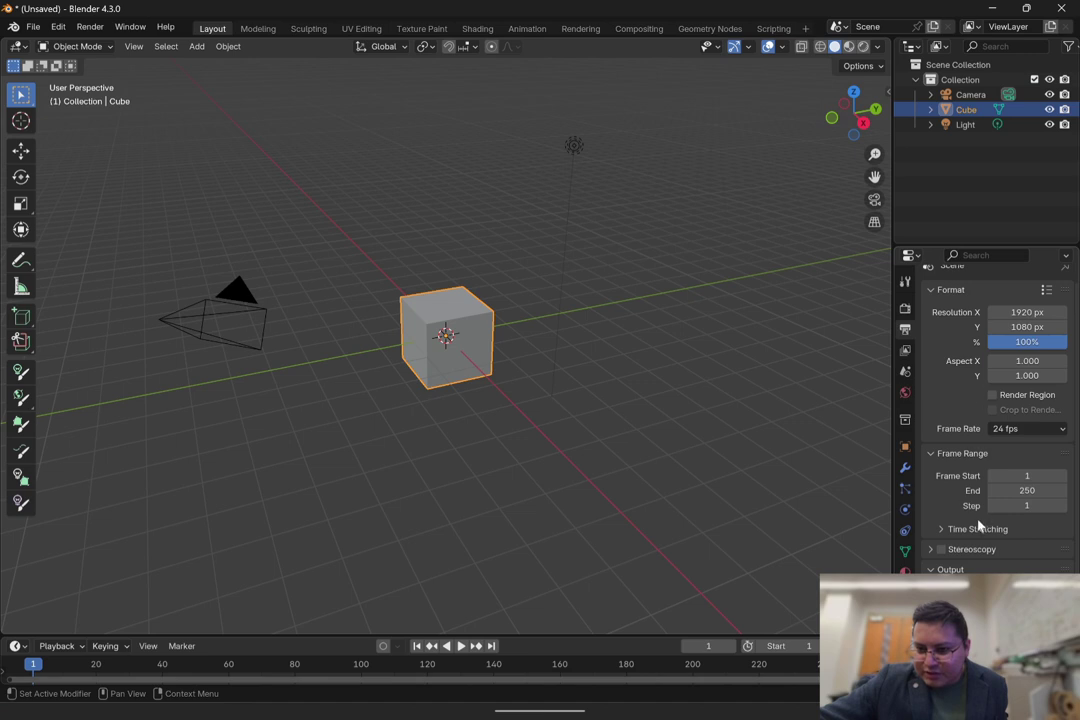
{"action": "scroll", "coordinate": [980, 520], "scroll_direction": "up", "scroll_amount": 1}
{"action": "left_click", "coordinate": [1034, 325]}
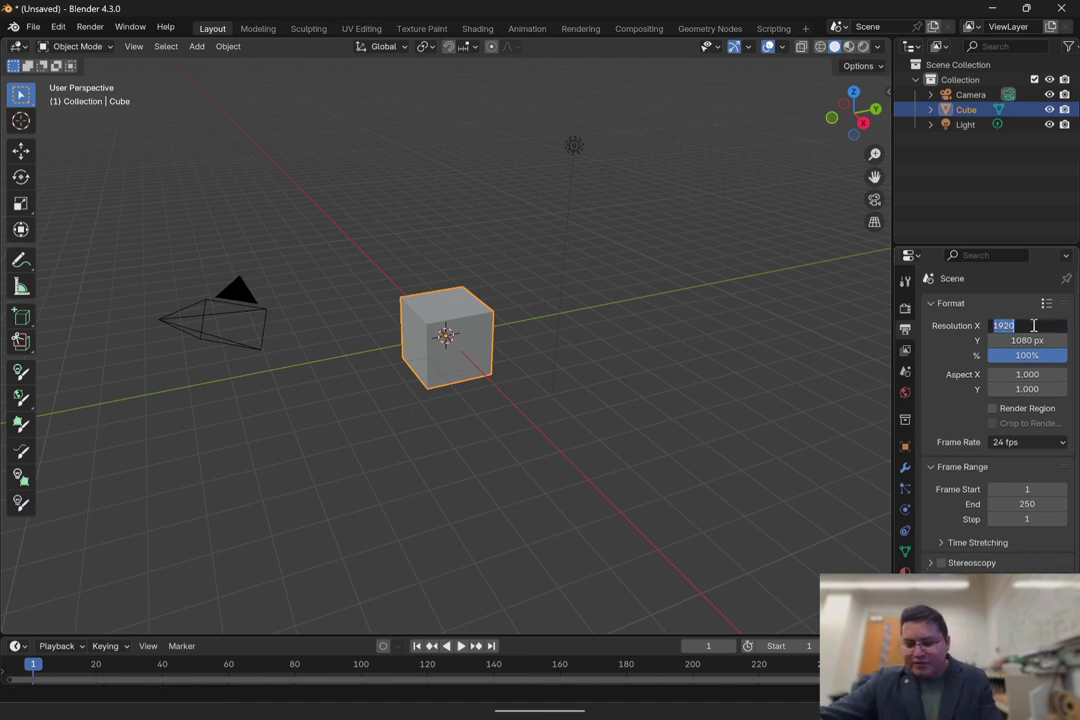
{"action": "type", "text": "2560"}
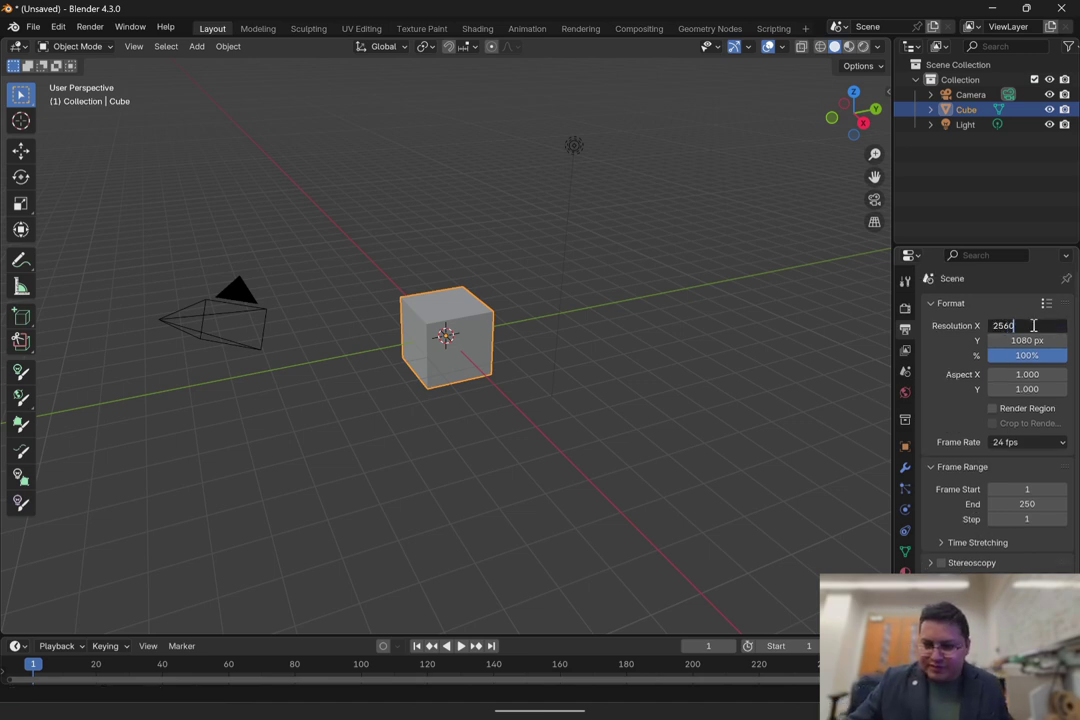
{"action": "left_click", "coordinate": [1034, 340]}
{"action": "type", "text": "1440"}
{"action": "key", "text": "Return"}
{"action": "left_click", "coordinate": [992, 408]}
{"action": "left_click", "coordinate": [992, 423]}
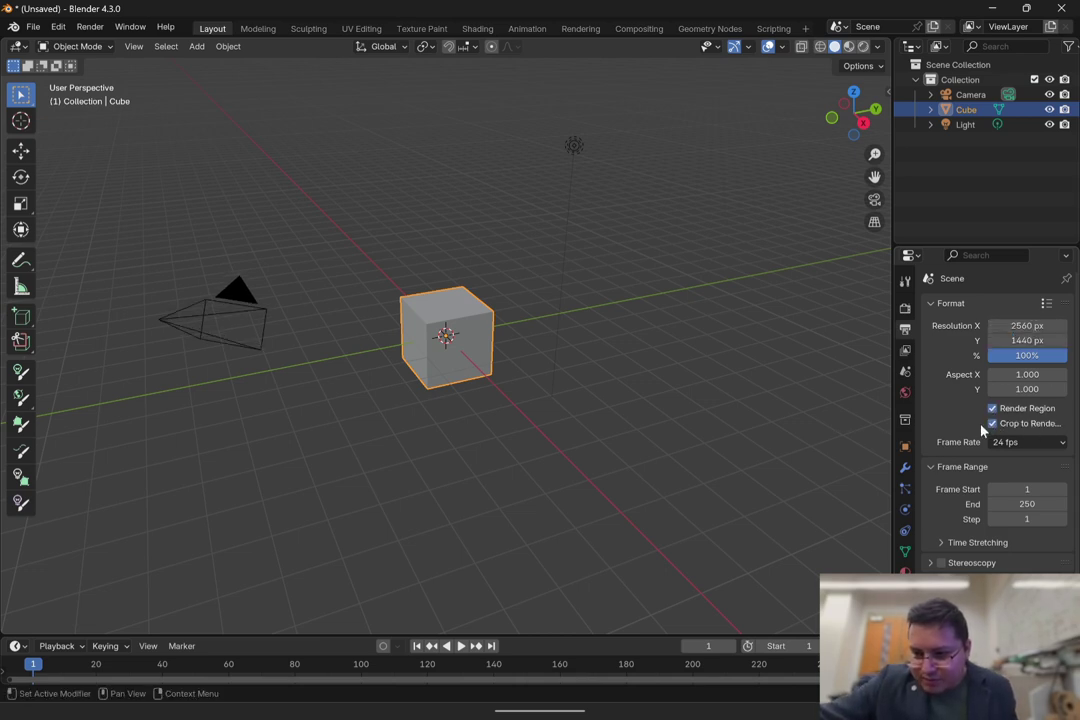
Step: Set the render output path to the Downloads folder
{"action": "scroll", "coordinate": [983, 428], "scroll_direction": "down", "scroll_amount": 2}
{"action": "scroll", "coordinate": [1060, 475], "scroll_direction": "down", "scroll_amount": 2}
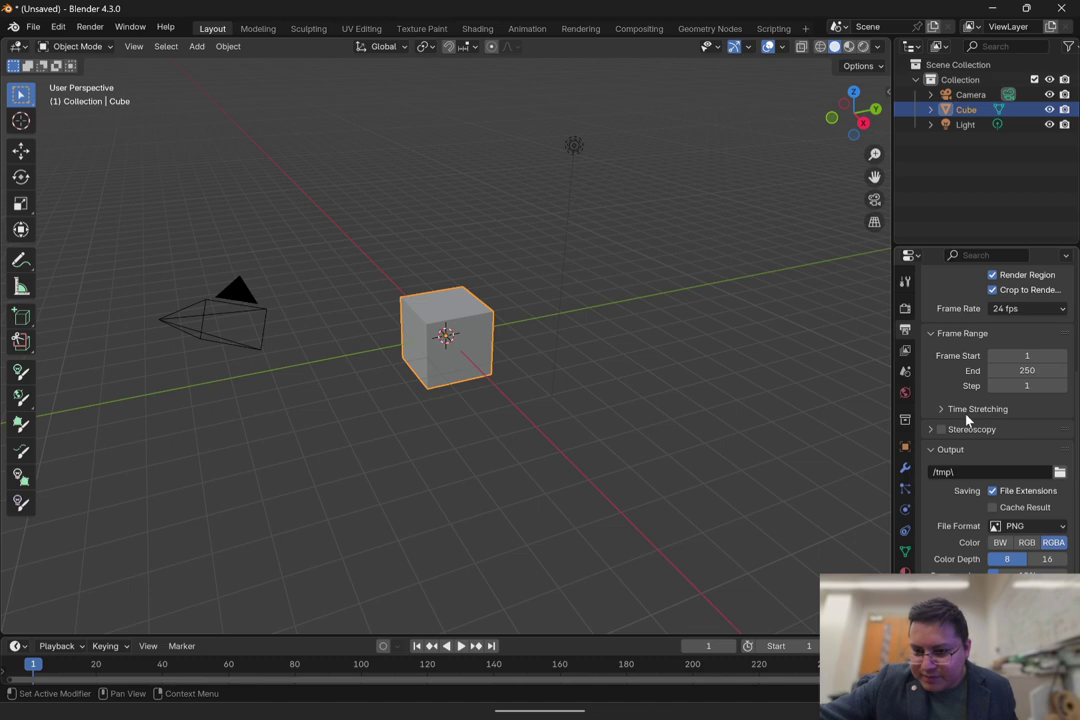
{"action": "left_click", "coordinate": [1060, 472]}
{"action": "left_click", "coordinate": [190, 154]}
{"action": "left_click", "coordinate": [190, 171]}
{"action": "left_click", "coordinate": [790, 658]}
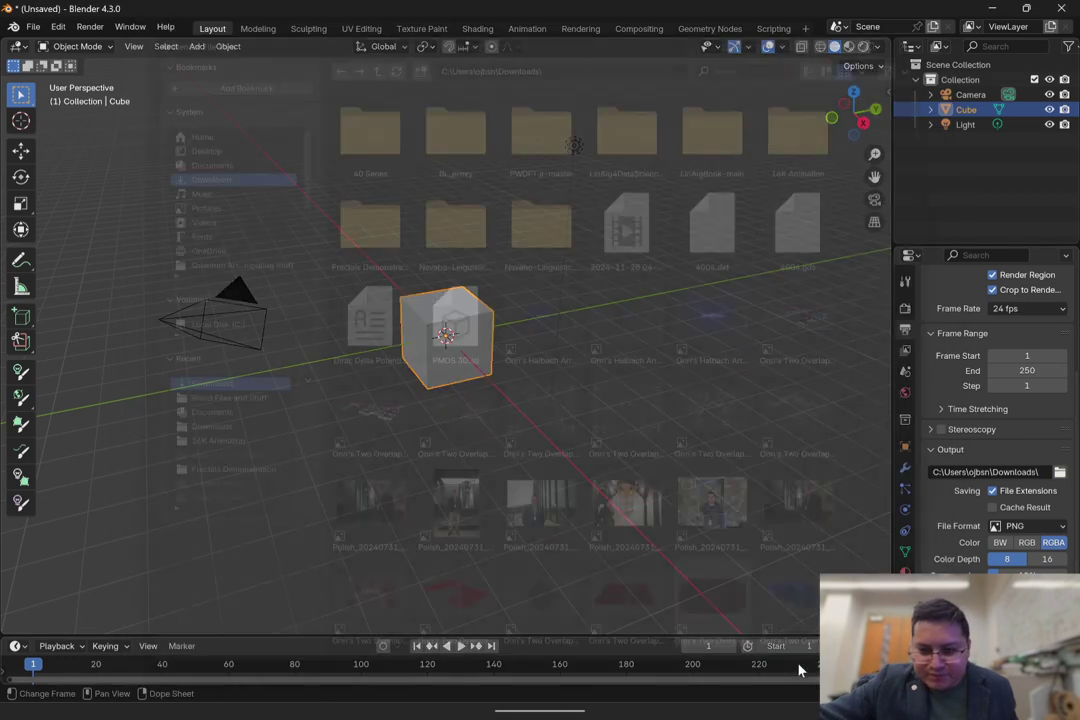
Step: Set the output file format to FFmpeg Video with an MPEG-4 container
{"action": "left_click", "coordinate": [1070, 526]}
{"action": "left_click", "coordinate": [1052, 528]}
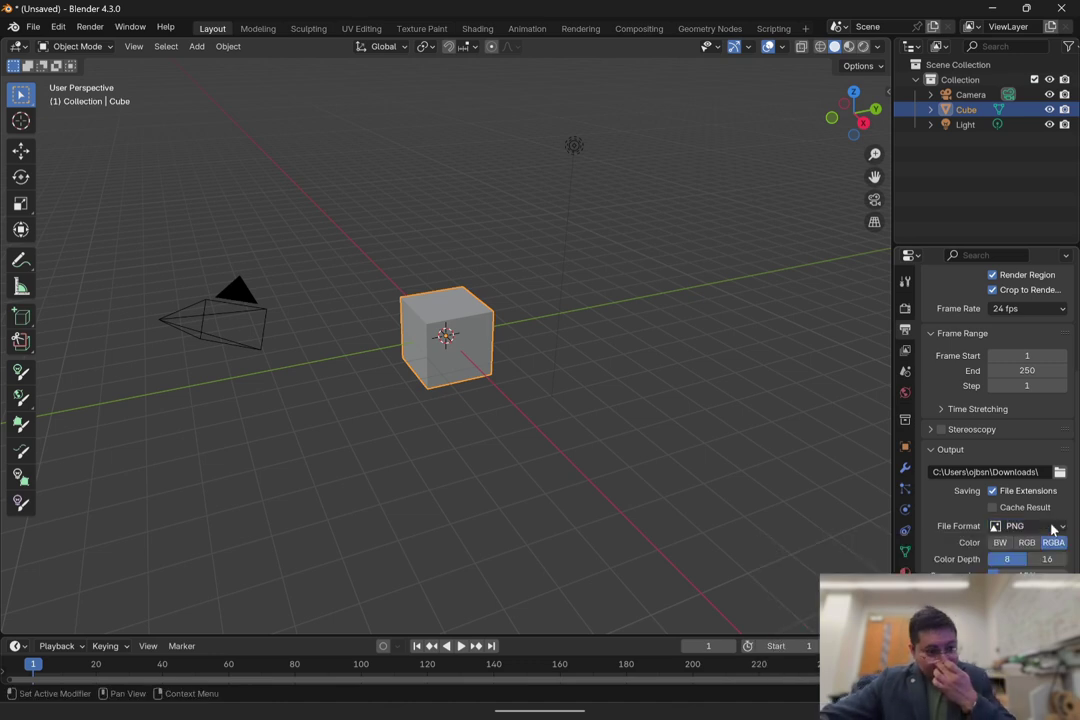
{"action": "left_click", "coordinate": [1052, 528]}
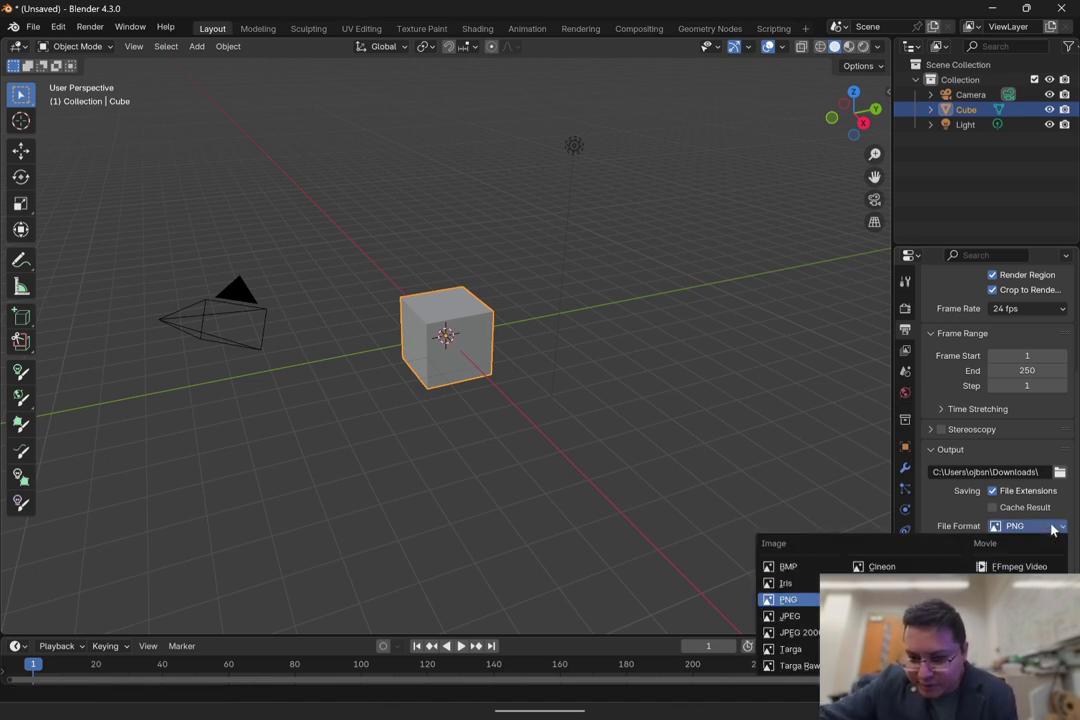
{"action": "left_click", "coordinate": [1019, 568]}
{"action": "left_click", "coordinate": [1008, 572]}
{"action": "left_click", "coordinate": [1001, 571]}
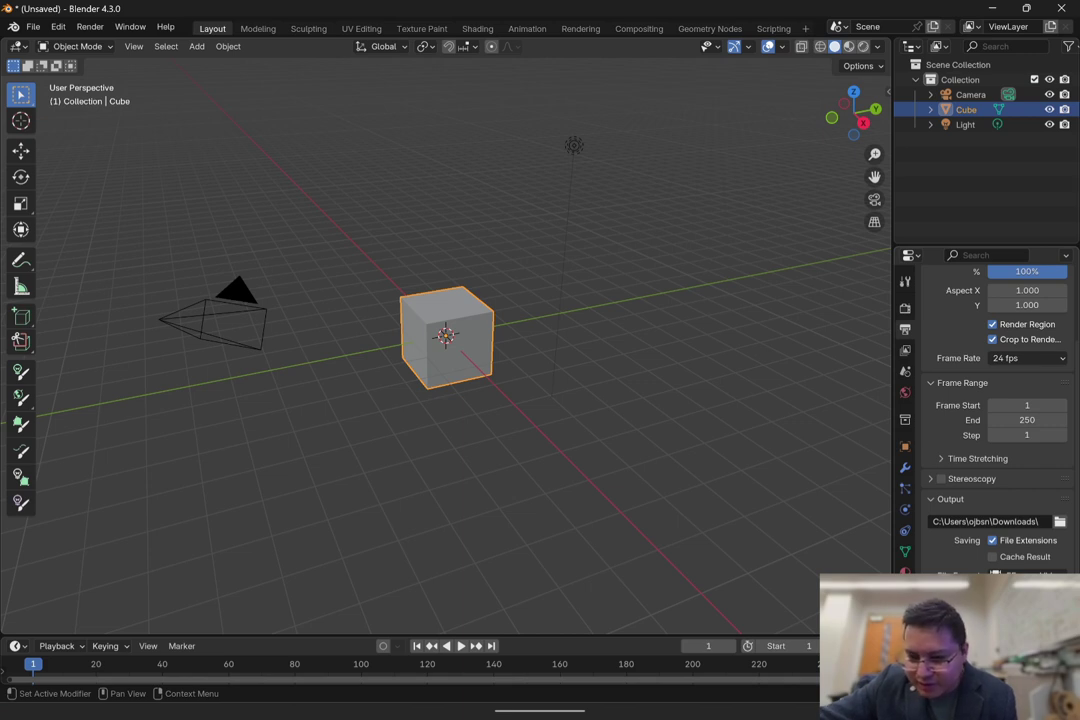
{"action": "scroll", "coordinate": [1010, 450], "scroll_direction": "down", "scroll_amount": 7}
{"action": "left_click", "coordinate": [1012, 477]}
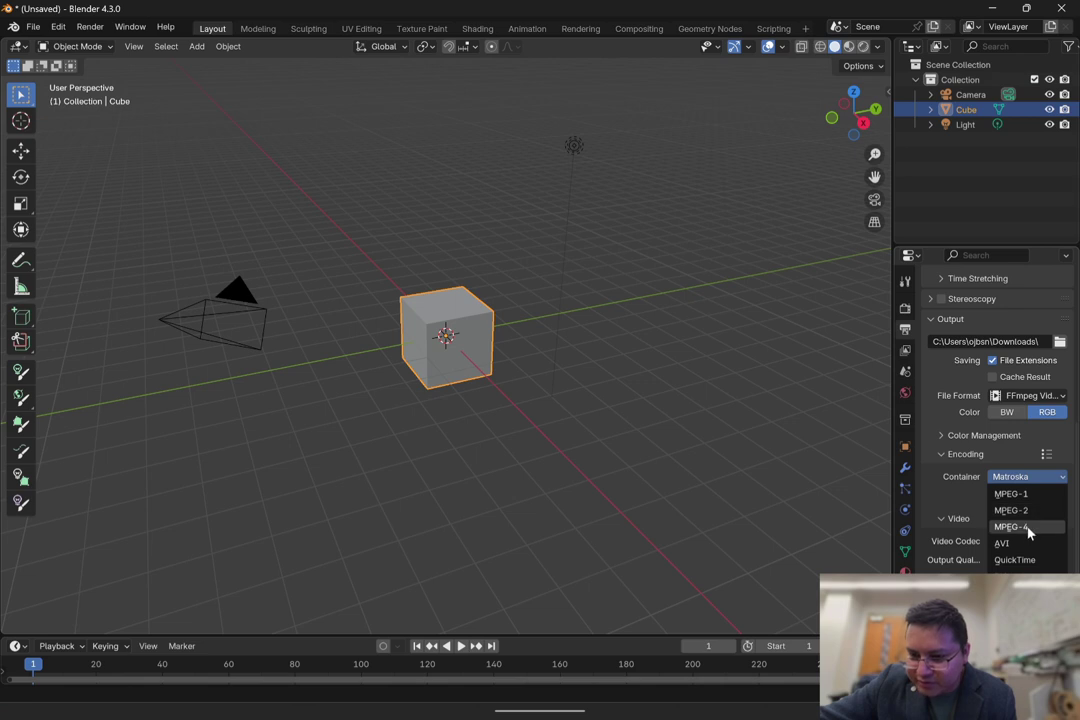
{"action": "left_click", "coordinate": [1027, 528]}
{"action": "scroll", "coordinate": [980, 548], "scroll_direction": "down", "scroll_amount": 1}
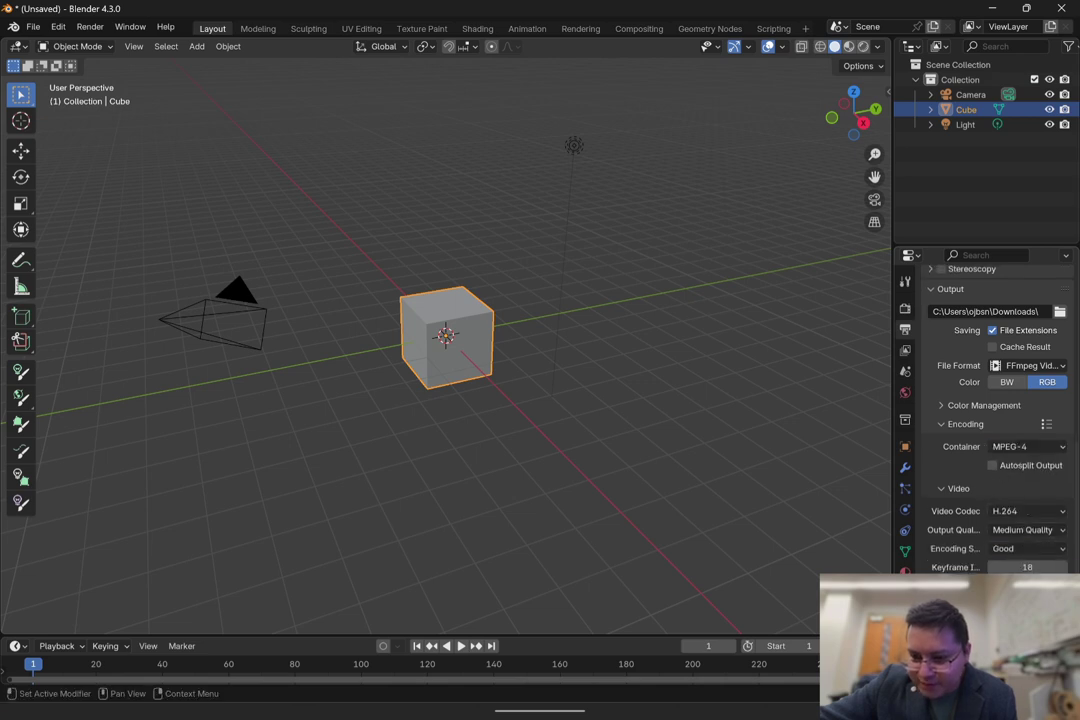
{"action": "scroll", "coordinate": [970, 546], "scroll_direction": "up", "scroll_amount": 8}
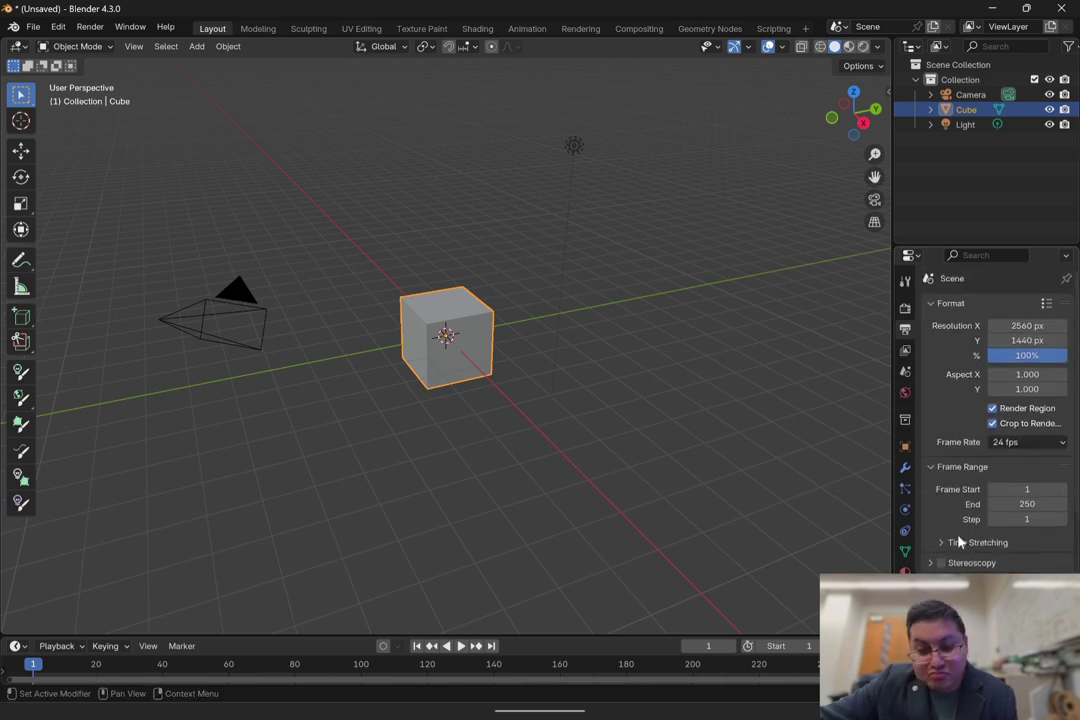
Step: Save the project as 4004 Demo.blend in the Blend Files and Stuff folder, overwriting the existing file
{"action": "left_click", "coordinate": [33, 26]}
{"action": "left_click", "coordinate": [55, 124]}
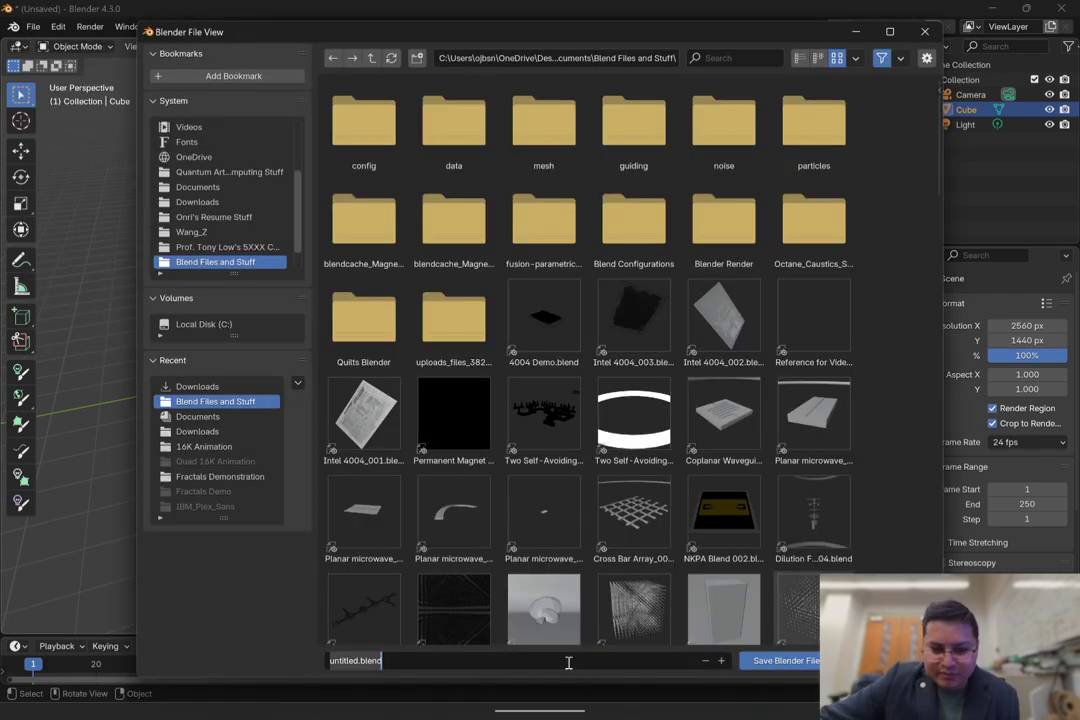
{"action": "type", "text": "4004 Demo"}
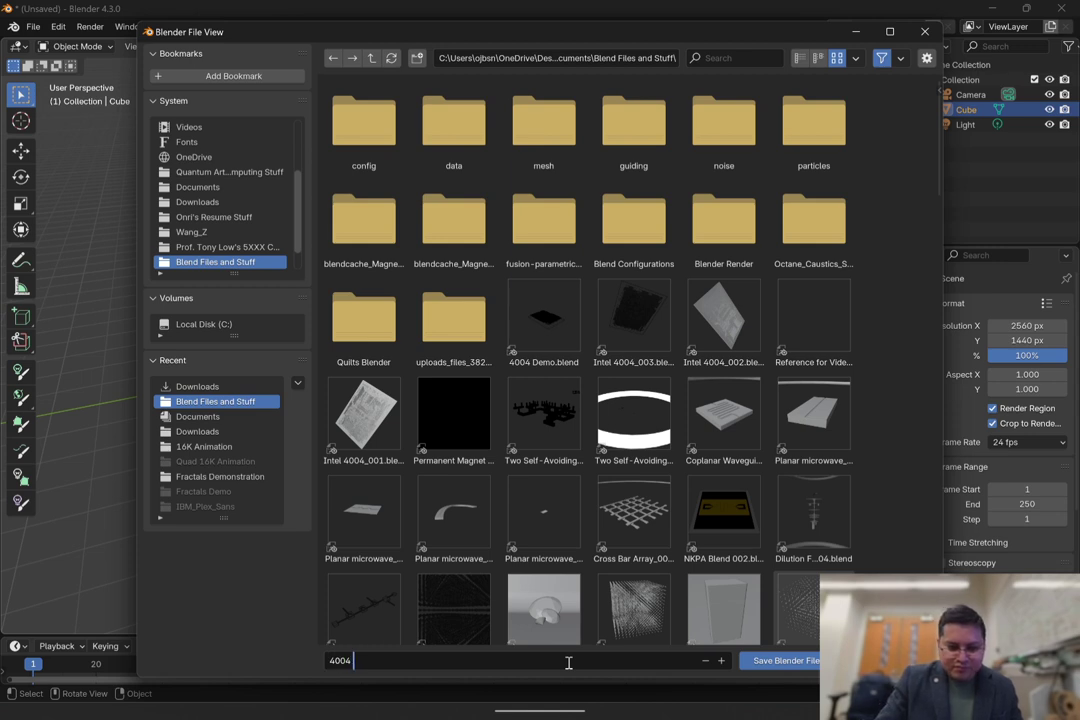
{"action": "key", "text": "Return"}
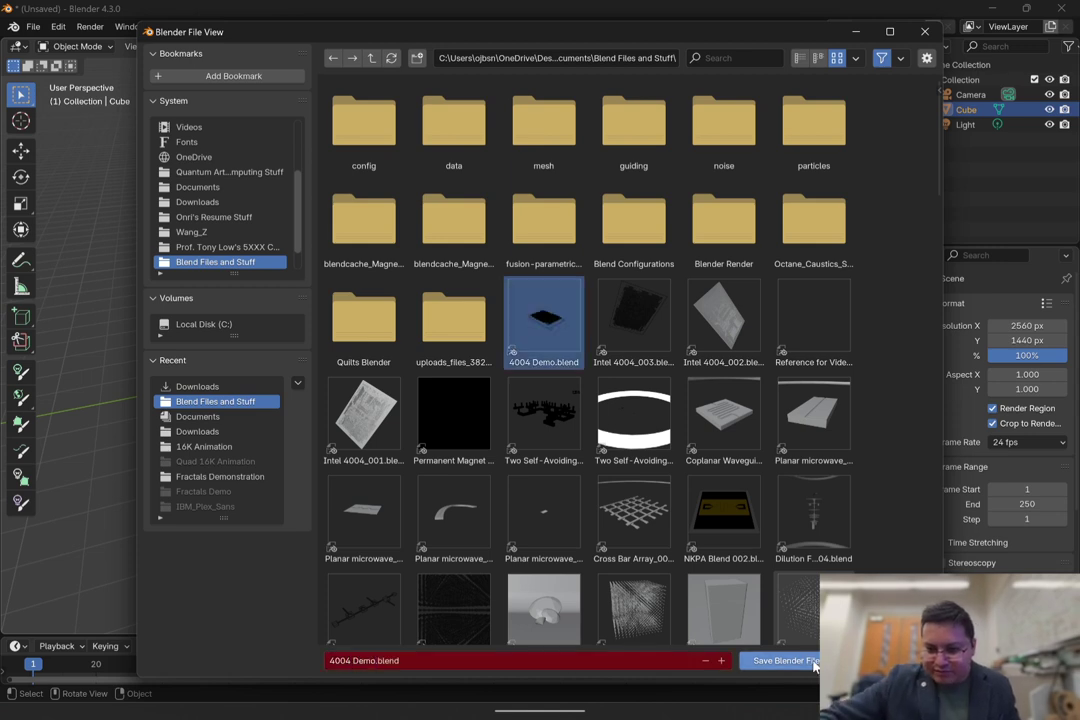
{"action": "left_click", "coordinate": [398, 201]}
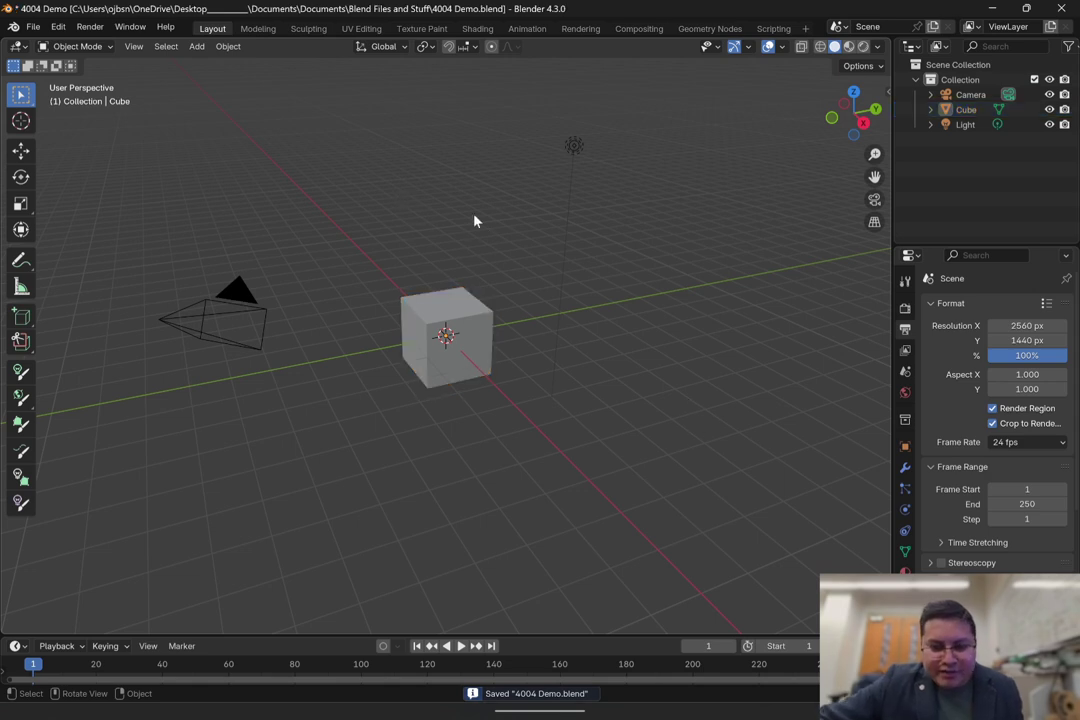
Step: Look through the scene camera and lock the camera to the view
{"action": "left_click_drag", "start_coordinate": [858, 106], "coordinate": [857, 97]}
{"action": "left_click", "coordinate": [851, 99]}
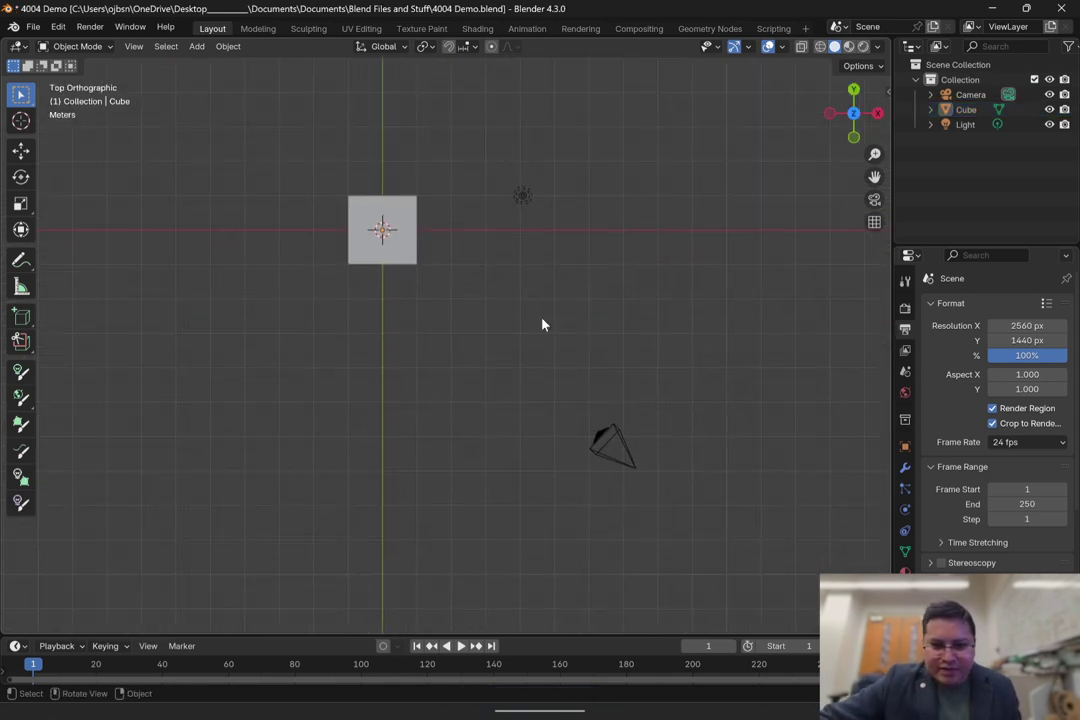
{"action": "left_click", "coordinate": [874, 199]}
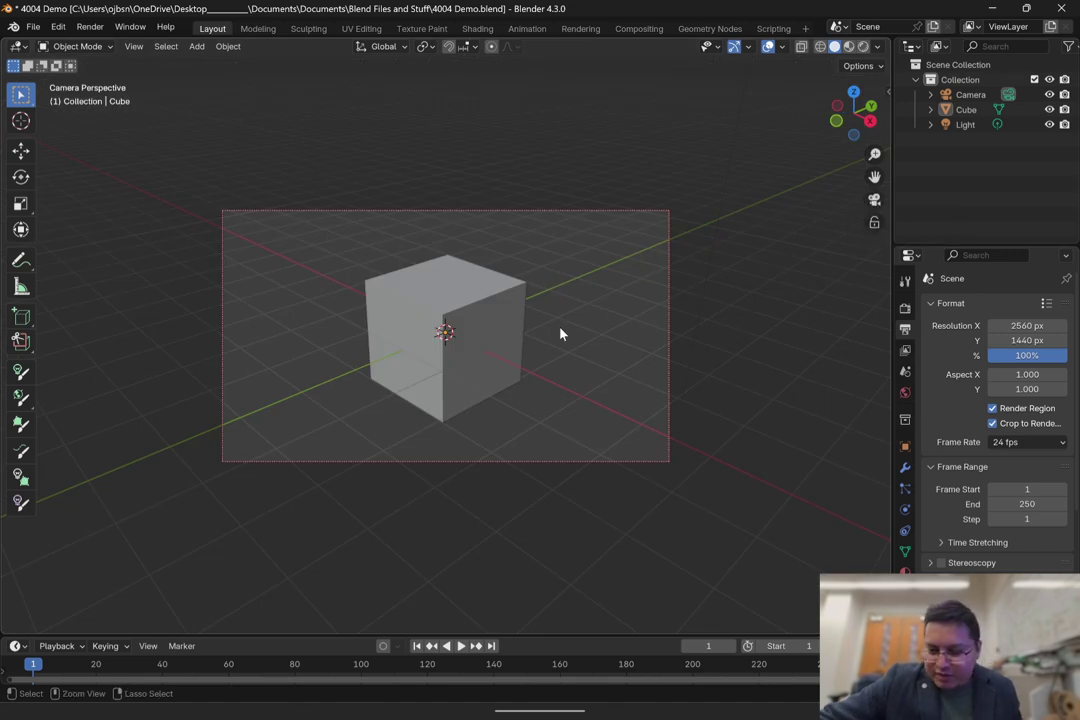
{"action": "key", "text": "ctrl"}
{"action": "middle_click_drag", "start_coordinate": [560, 334], "coordinate": [562, 243], "text": "ctrl"}
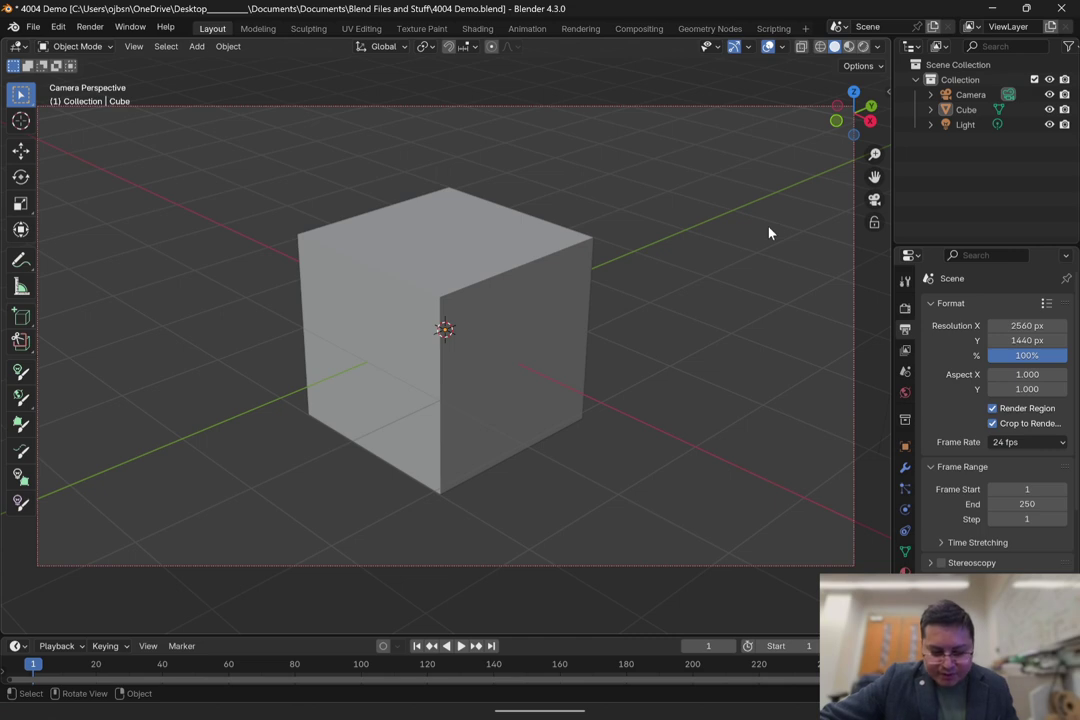
{"action": "key", "text": "n"}
{"action": "left_click", "coordinate": [883, 160]}
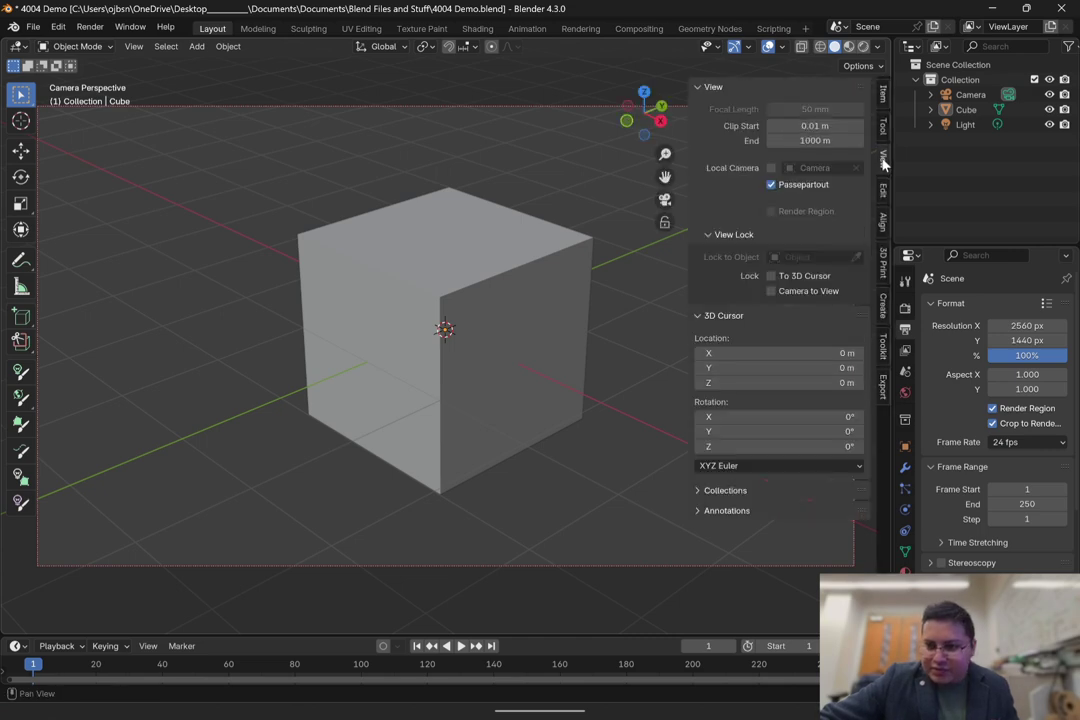
{"action": "left_click", "coordinate": [772, 291]}
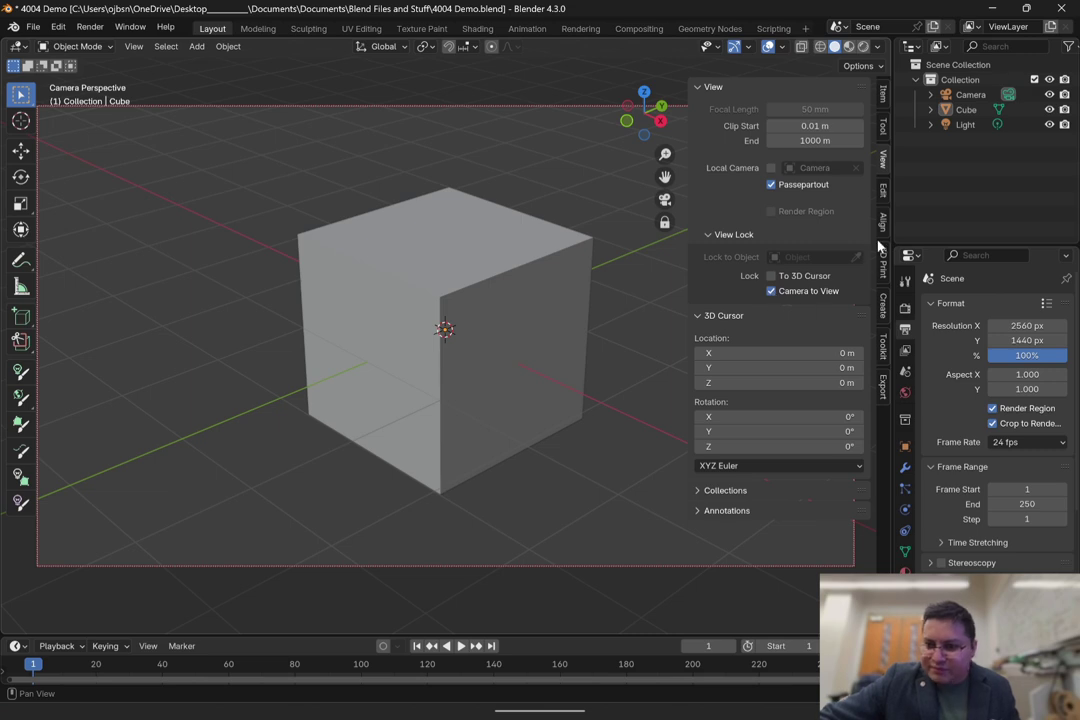
Step: Set the viewport clip end to 100000 m and the clip start to 0.001 m
{"action": "left_click", "coordinate": [790, 141]}
{"action": "left_click", "coordinate": [788, 141]}
{"action": "type", "text": "00"}
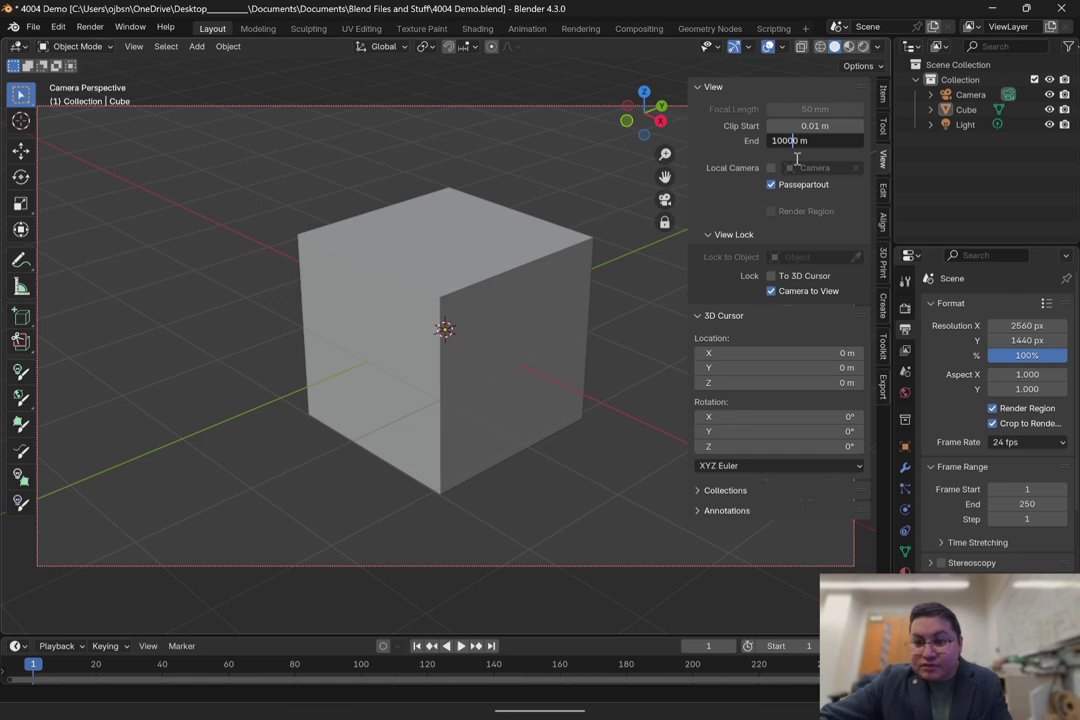
{"action": "key", "text": "Return"}
{"action": "left_click_drag", "start_coordinate": [822, 124], "coordinate": [794, 124]}
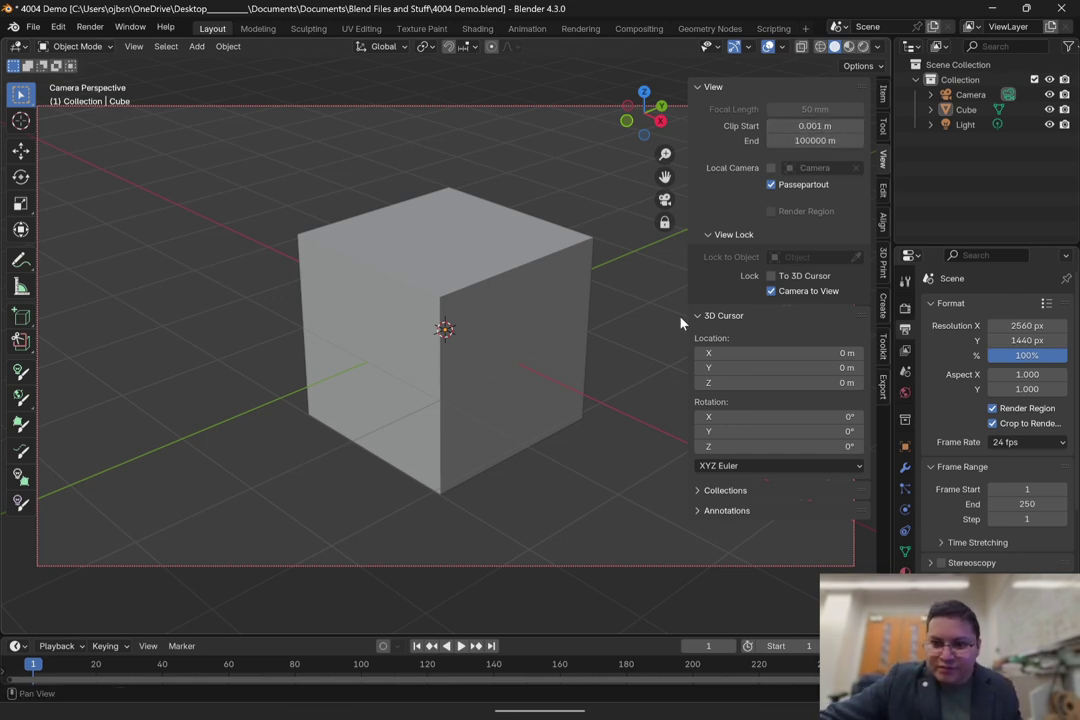
{"action": "key", "text": "n"}
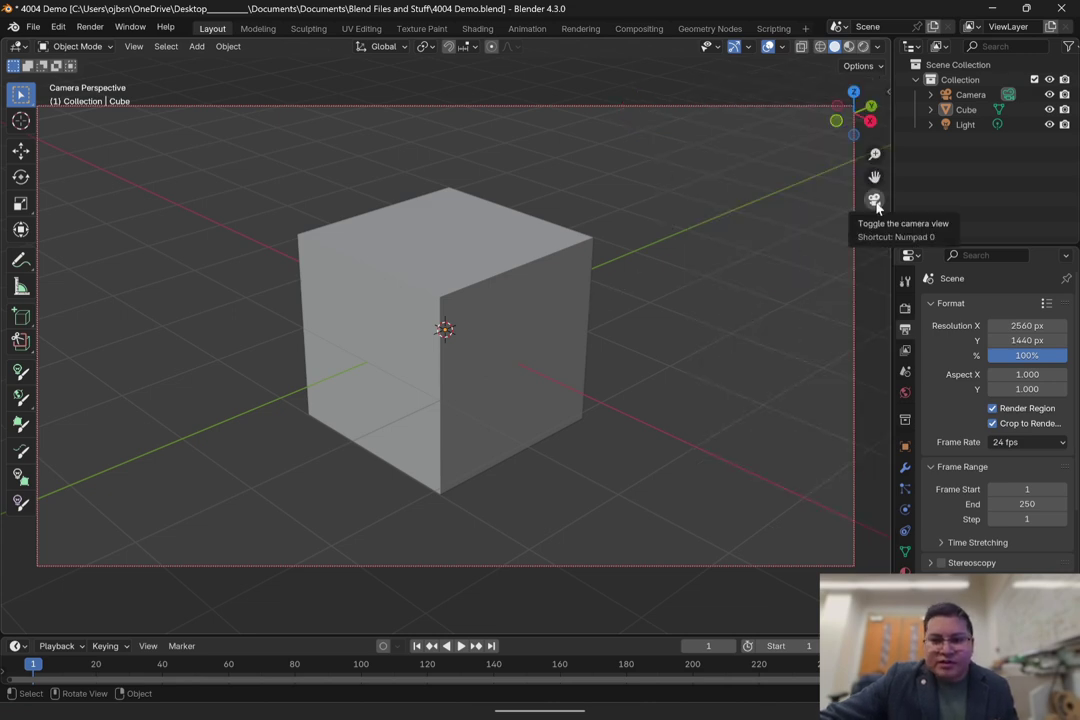
Step: Scale the default cube up uniformly to about 5.9 times its size from the top view
{"action": "key", "text": "KP_7"}
{"action": "middle_click_drag", "start_coordinate": [494, 247], "coordinate": [524, 293], "text": "shift"}
{"action": "scroll", "coordinate": [564, 333], "scroll_direction": "down", "scroll_amount": 5}
{"action": "middle_click_drag", "start_coordinate": [564, 337], "coordinate": [550, 265], "text": "shift"}
{"action": "scroll", "coordinate": [549, 266], "scroll_direction": "up", "scroll_amount": 1}
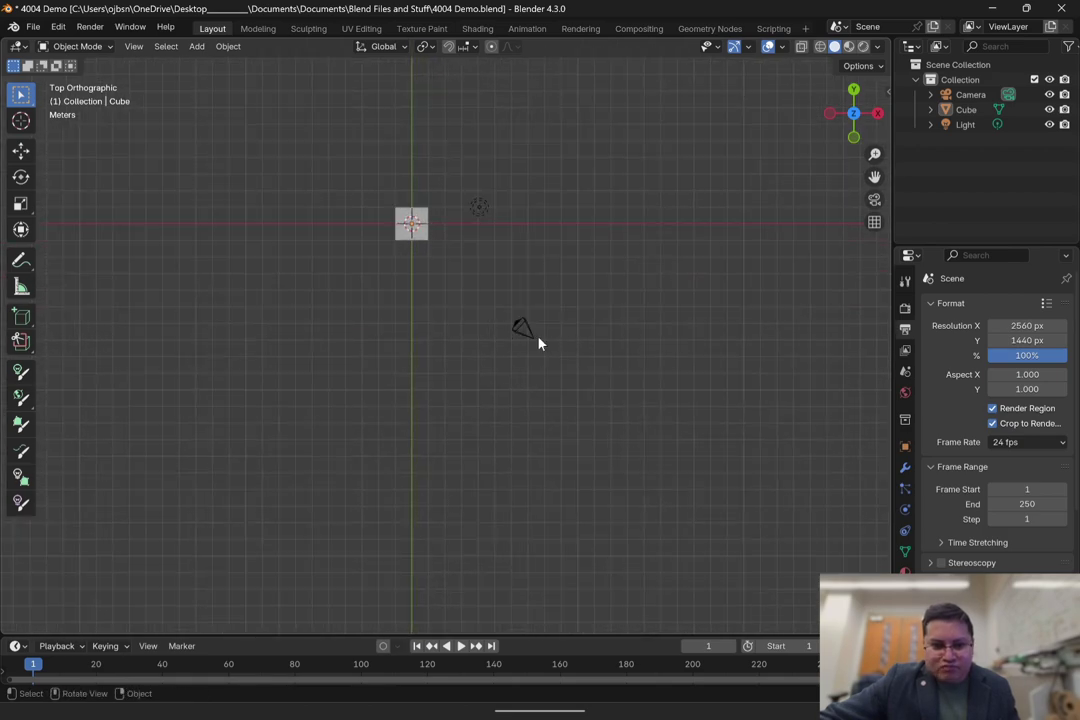
{"action": "left_click", "coordinate": [415, 234]}
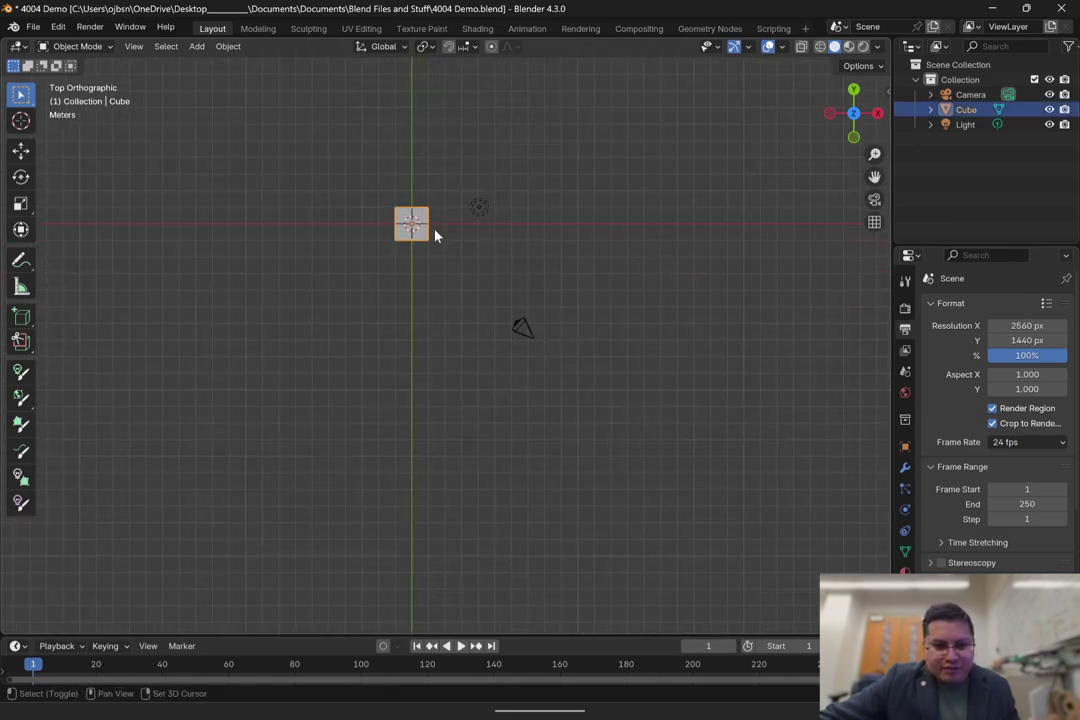
{"action": "middle_click_drag", "start_coordinate": [435, 235], "coordinate": [477, 294], "text": "shift"}
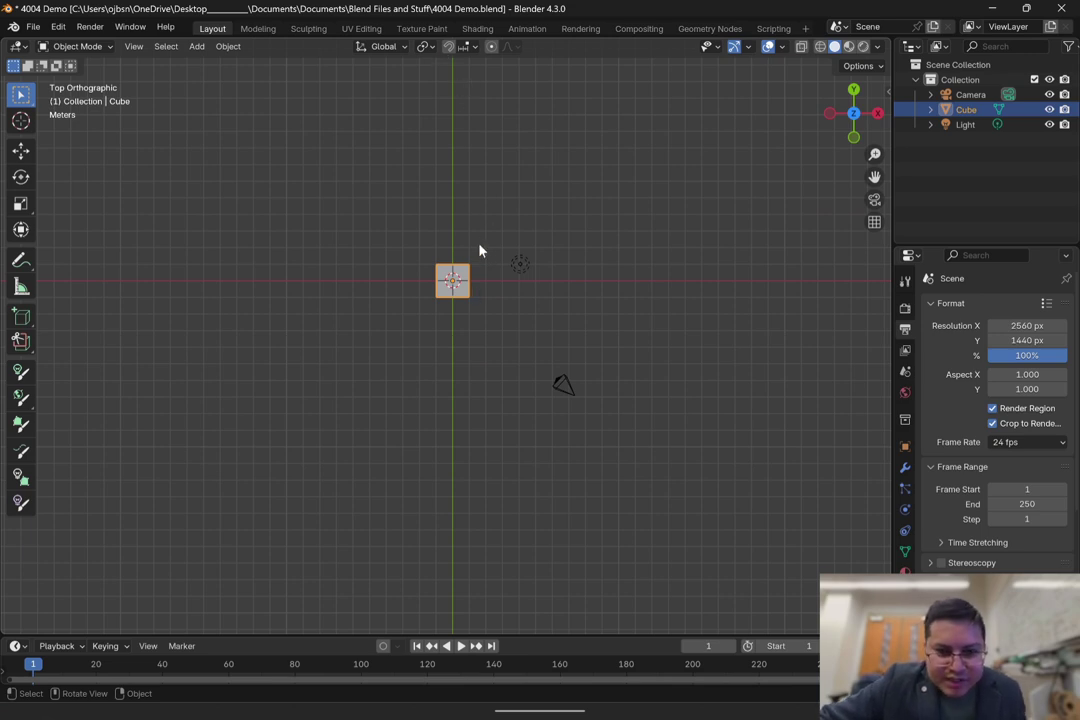
{"action": "scroll", "coordinate": [477, 243], "scroll_direction": "up", "scroll_amount": 3}
{"action": "middle_click_drag", "start_coordinate": [468, 270], "coordinate": [468, 314], "text": "shift"}
{"action": "key", "text": "s"}
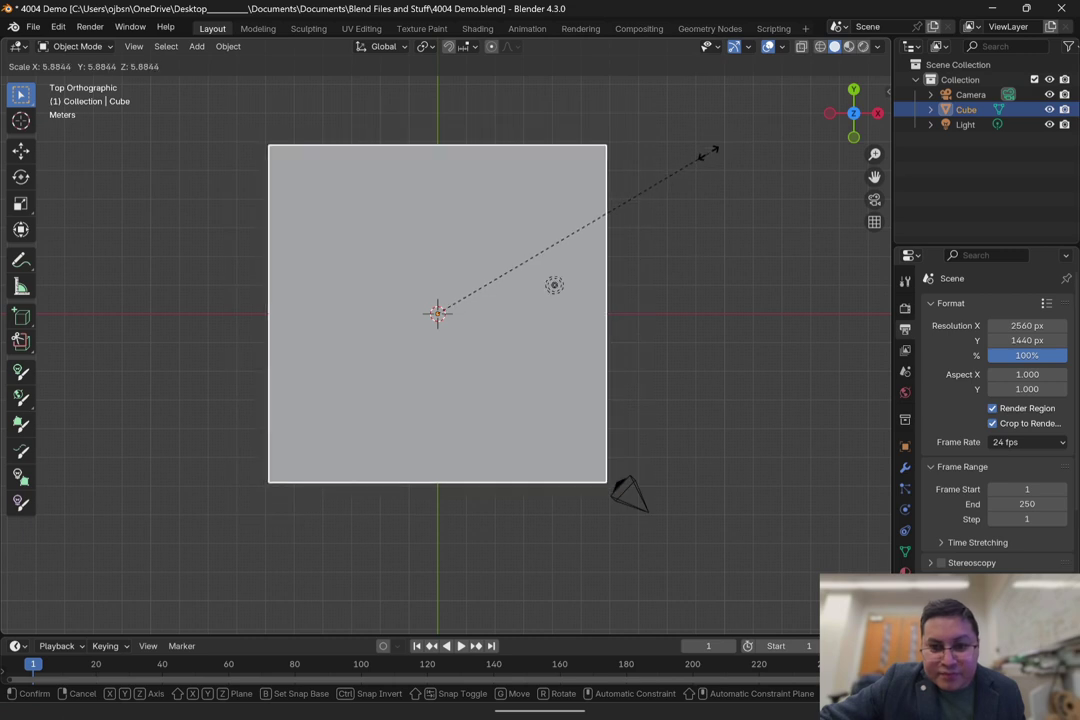
{"action": "left_click", "coordinate": [714, 151]}
{"action": "left_click", "coordinate": [665, 266]}
{"action": "scroll", "coordinate": [665, 266], "scroll_direction": "down", "scroll_amount": 2}
{"action": "middle_click_drag", "start_coordinate": [655, 266], "coordinate": [812, 154], "text": "shift"}
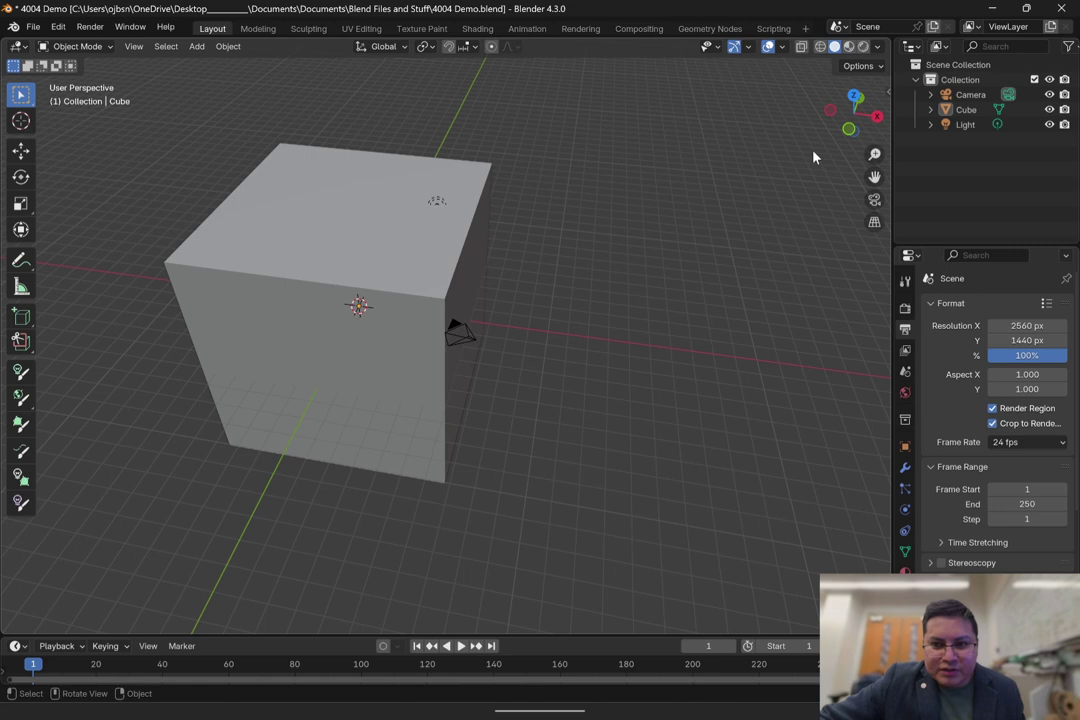
Step: Import 4004.dxf from the Downloads folder as AutoCAD DXF with a unit scale of .005
{"action": "left_click", "coordinate": [852, 99]}
{"action": "left_click", "coordinate": [40, 30]}
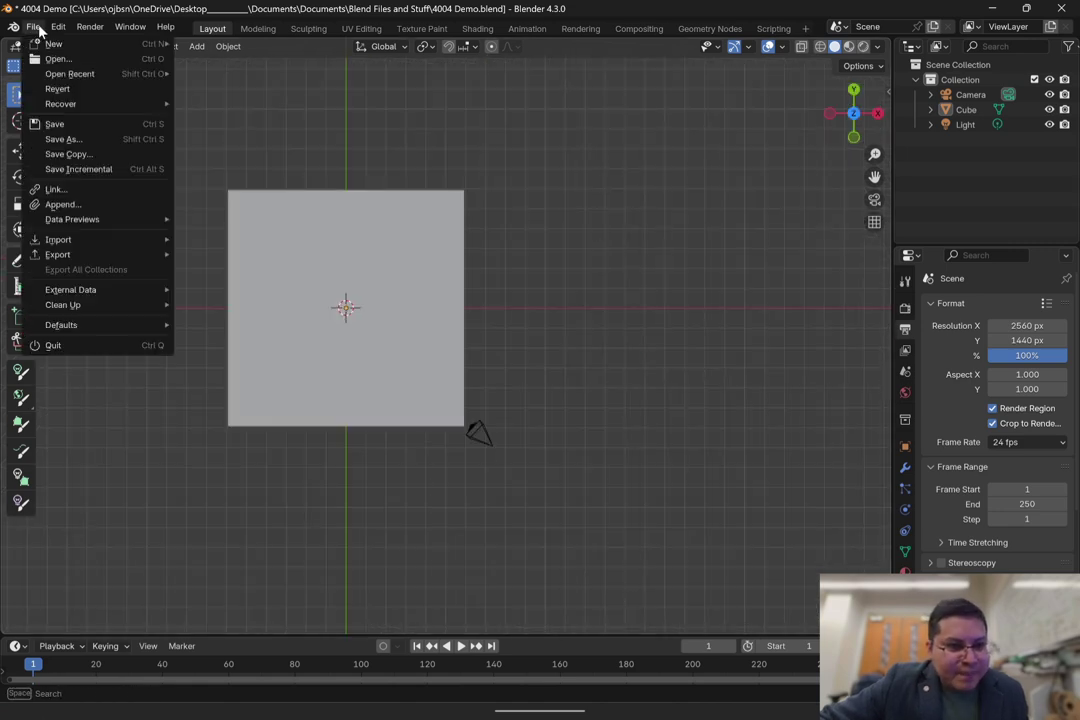
{"action": "mouse_move", "coordinate": [92, 242]}
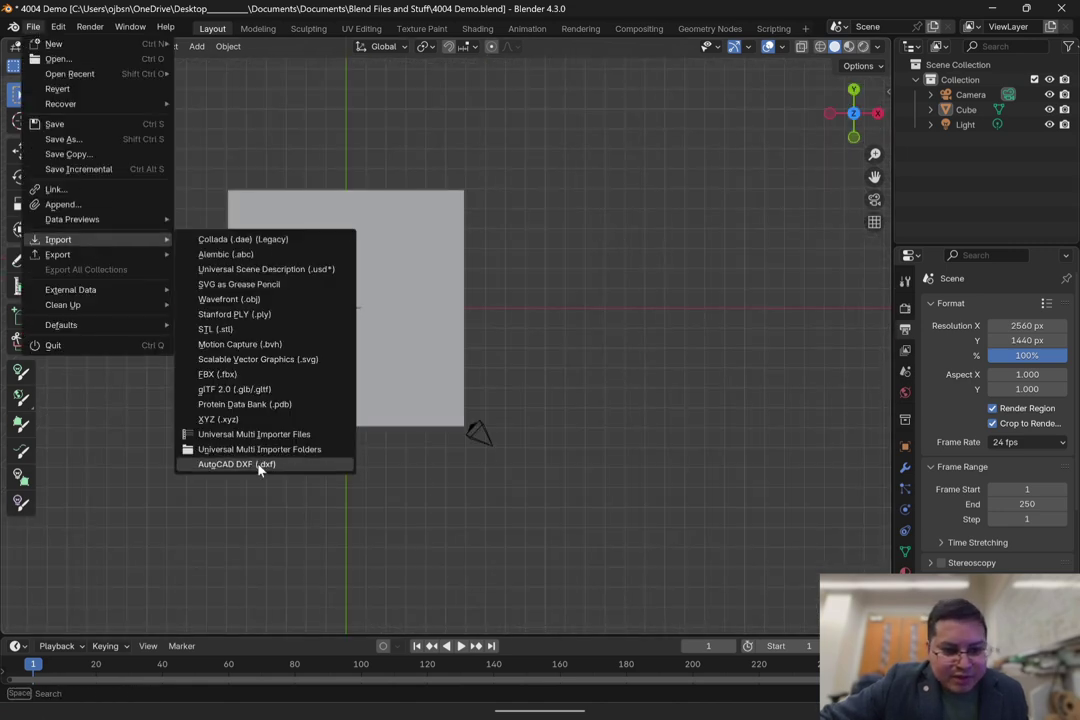
{"action": "left_click", "coordinate": [236, 464]}
{"action": "left_click", "coordinate": [198, 401]}
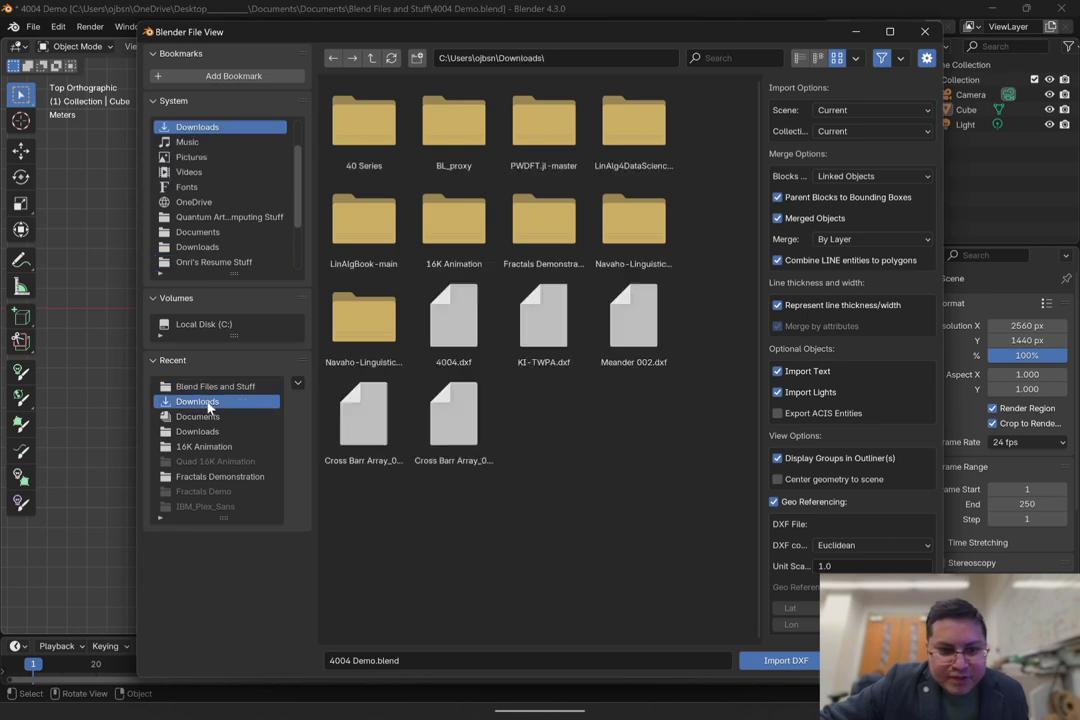
{"action": "left_click", "coordinate": [453, 320]}
{"action": "left_click", "coordinate": [838, 566]}
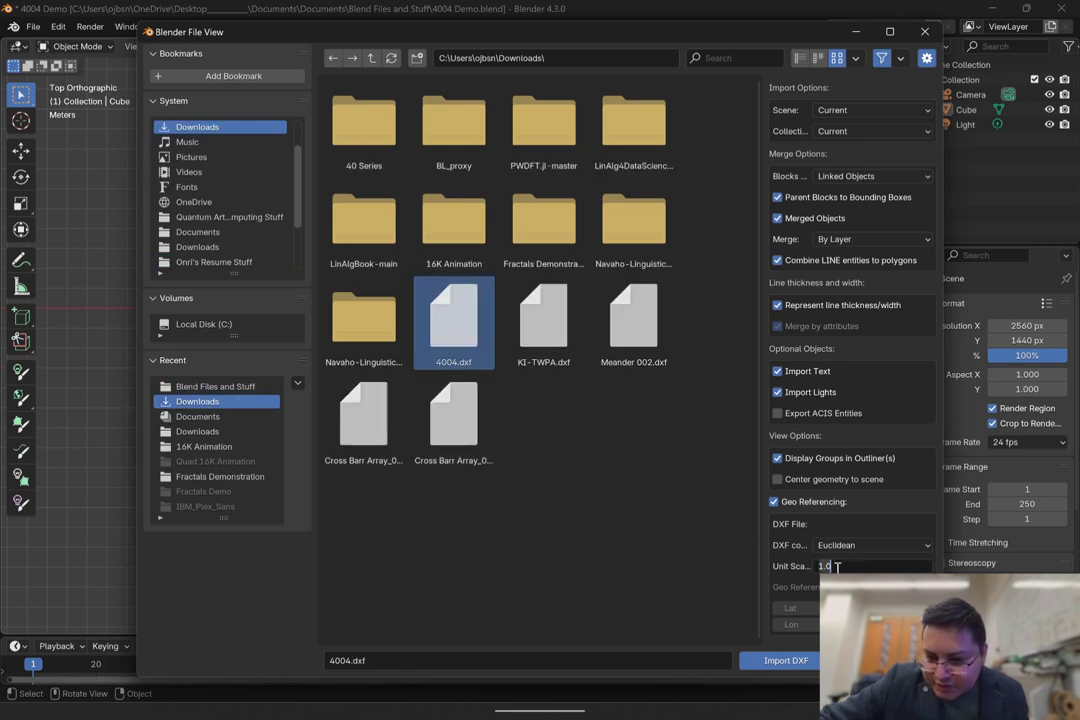
{"action": "type", "text": ".005"}
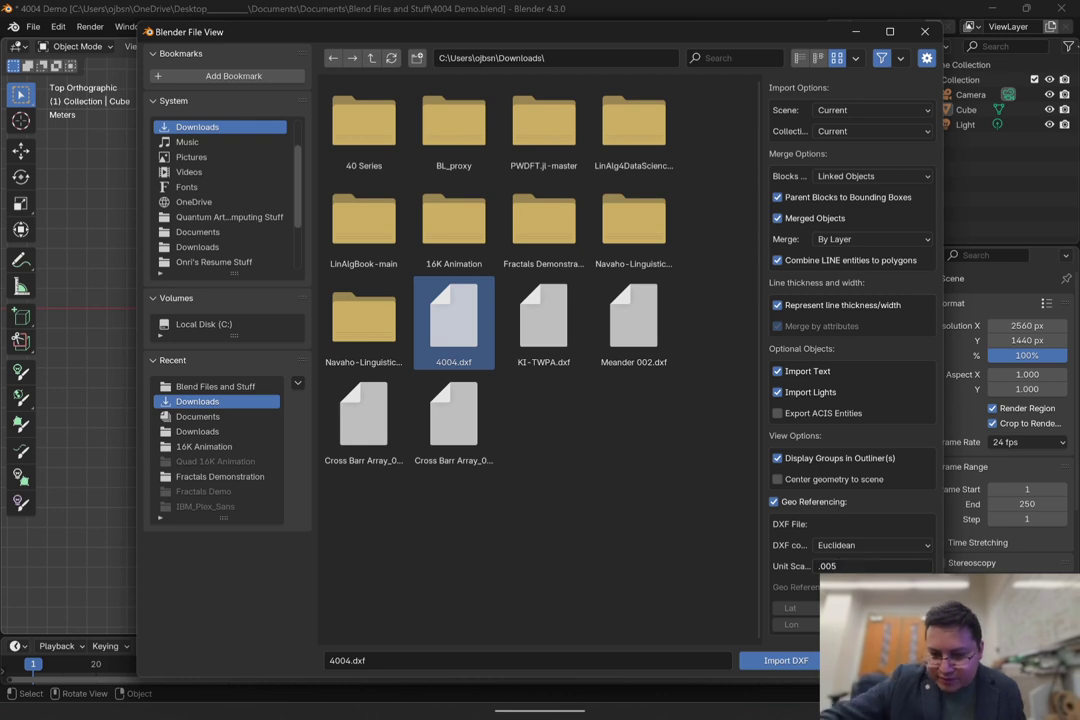
{"action": "left_click", "coordinate": [768, 660]}
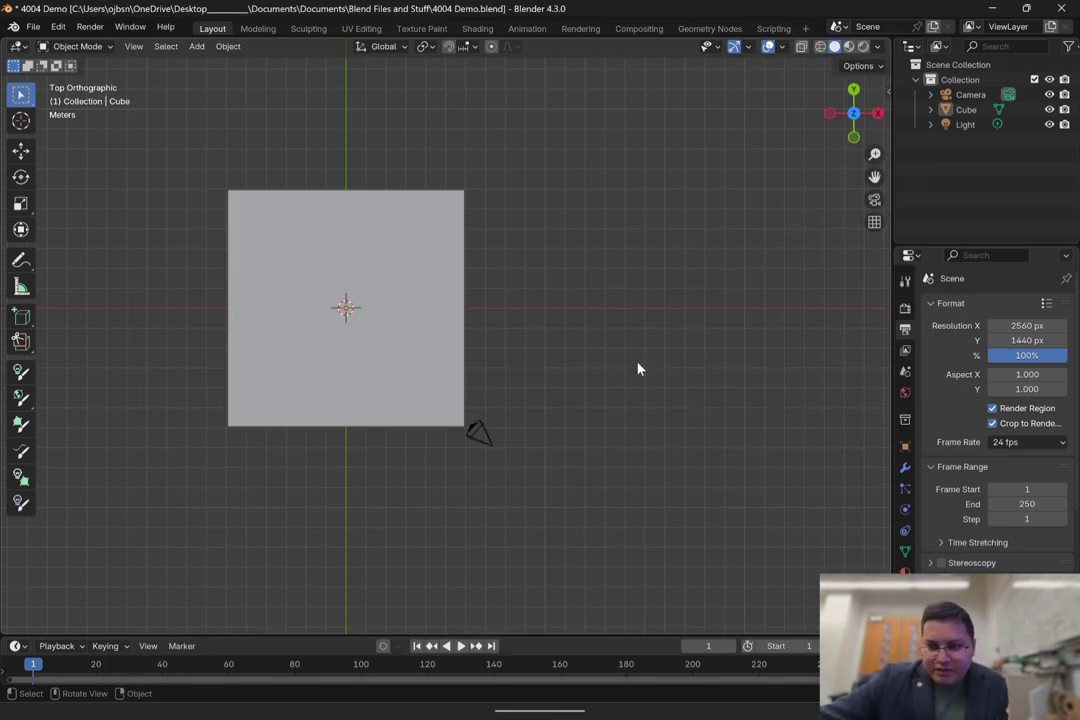
Step: Select all the imported 4004 layer curves and switch the viewport to wireframe shading
{"action": "middle_click_drag", "start_coordinate": [636, 366], "coordinate": [610, 229], "text": "shift"}
{"action": "left_click", "coordinate": [632, 317]}
{"action": "left_click_drag", "start_coordinate": [757, 381], "coordinate": [562, 302]}
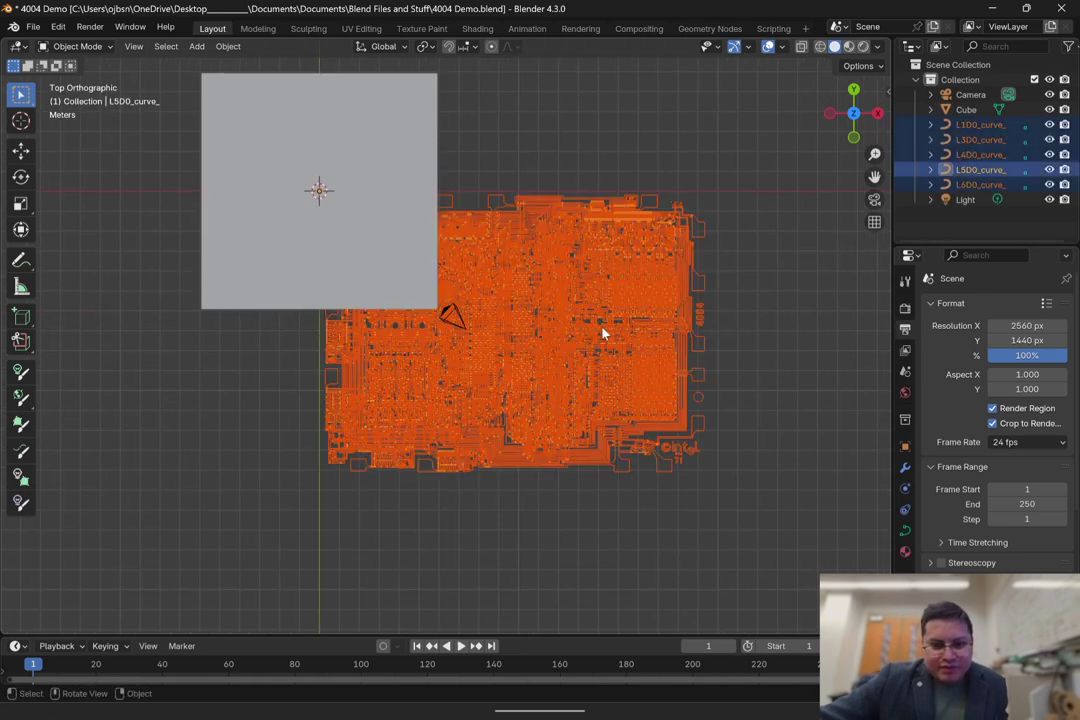
{"action": "scroll", "coordinate": [600, 330], "scroll_direction": "down", "scroll_amount": 2}
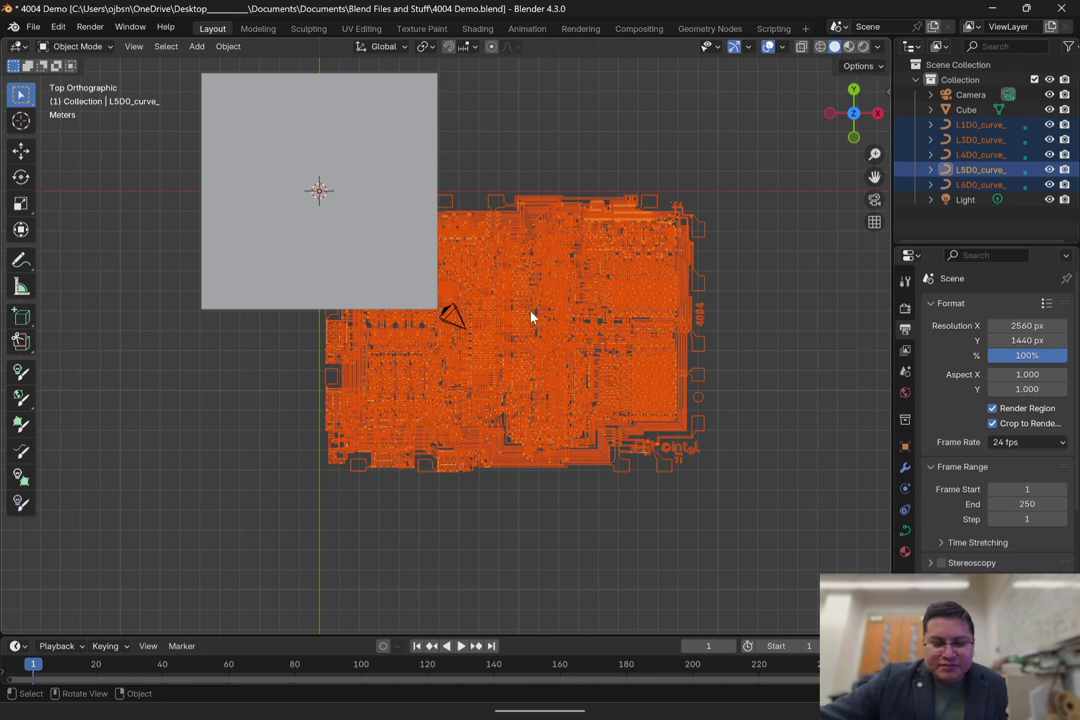
{"action": "middle_click_drag", "start_coordinate": [532, 317], "coordinate": [600, 385], "text": "shift"}
{"action": "left_click", "coordinate": [819, 47]}
{"action": "middle_click_drag", "start_coordinate": [762, 154], "coordinate": [704, 81], "text": "shift"}
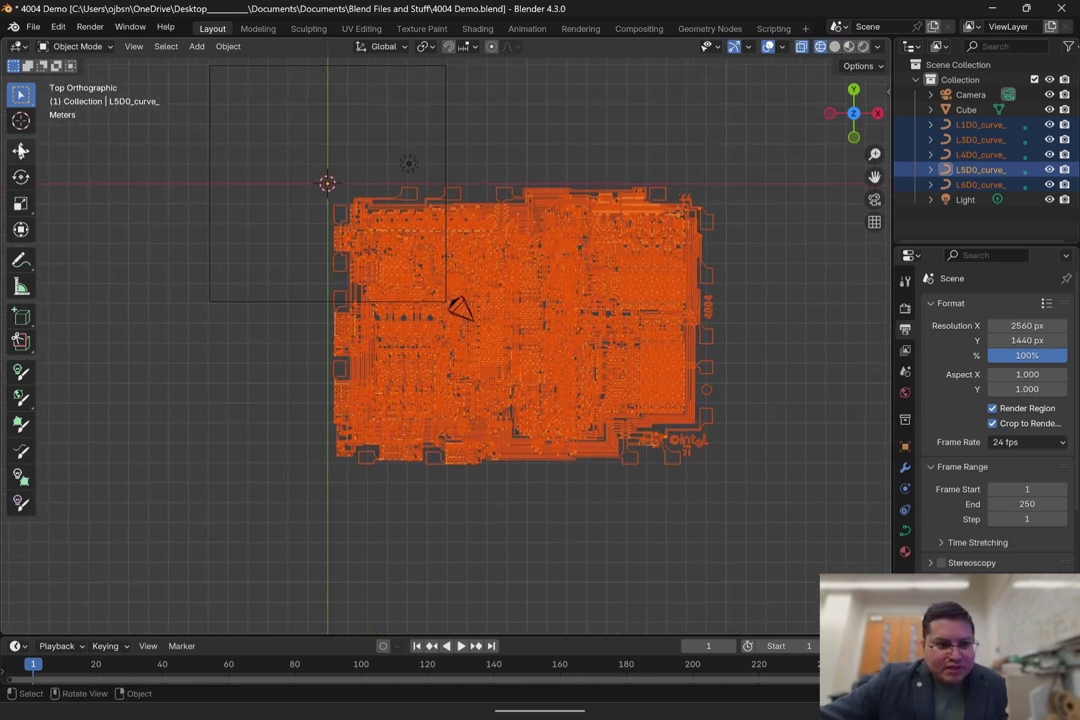
Step: Activate the Move tool and reselect all five 4004 layer curves without the cube
{"action": "left_click", "coordinate": [19, 149]}
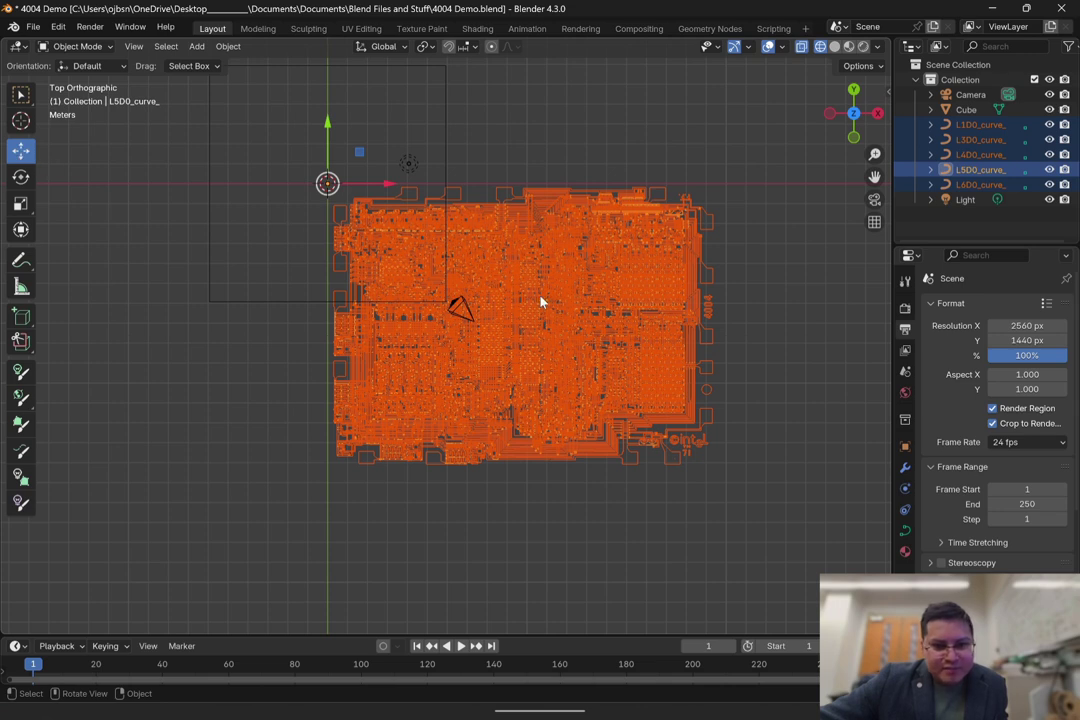
{"action": "middle_click_drag", "start_coordinate": [523, 289], "coordinate": [628, 402], "text": "shift"}
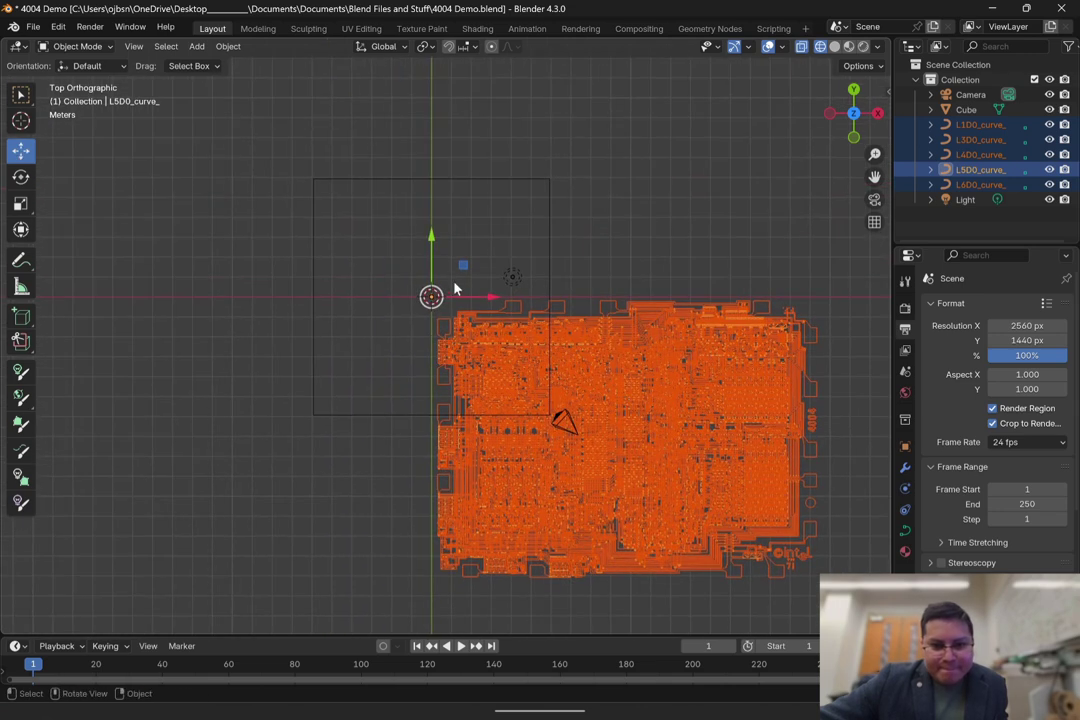
{"action": "left_click", "coordinate": [520, 298]}
{"action": "left_click", "coordinate": [605, 366]}
{"action": "left_click_drag", "start_coordinate": [703, 268], "coordinate": [652, 440]}
Step: Try to move the selected layer curves in the negative X direction
{"action": "middle_click_drag", "start_coordinate": [442, 278], "coordinate": [344, 187], "text": "shift"}
{"action": "scroll", "coordinate": [364, 176], "scroll_direction": "up", "scroll_amount": 1}
{"action": "scroll", "coordinate": [375, 170], "scroll_direction": "up", "scroll_amount": 3}
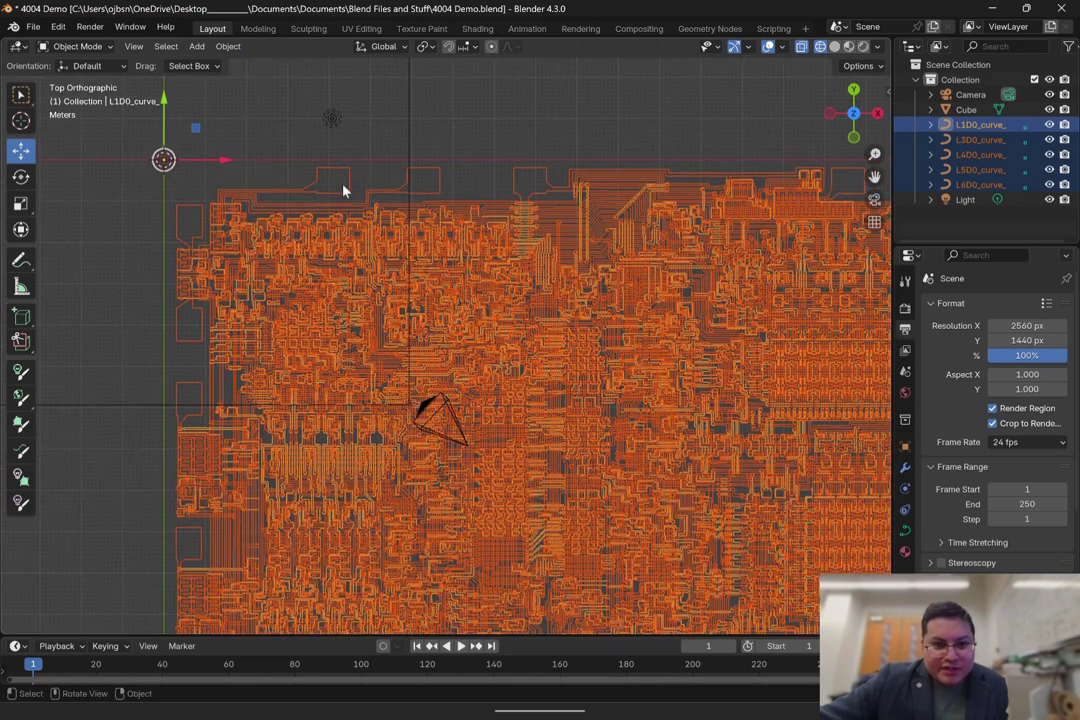
{"action": "scroll", "coordinate": [342, 190], "scroll_direction": "down", "scroll_amount": 2}
{"action": "middle_click_drag", "start_coordinate": [470, 222], "coordinate": [453, 133], "text": "shift"}
{"action": "middle_click_drag", "start_coordinate": [360, 88], "coordinate": [540, 269], "text": "shift"}
{"action": "scroll", "coordinate": [475, 304], "scroll_direction": "down", "scroll_amount": 2}
{"action": "left_click_drag", "start_coordinate": [486, 312], "coordinate": [368, 313]}
{"action": "key", "text": "ctrl+z"}
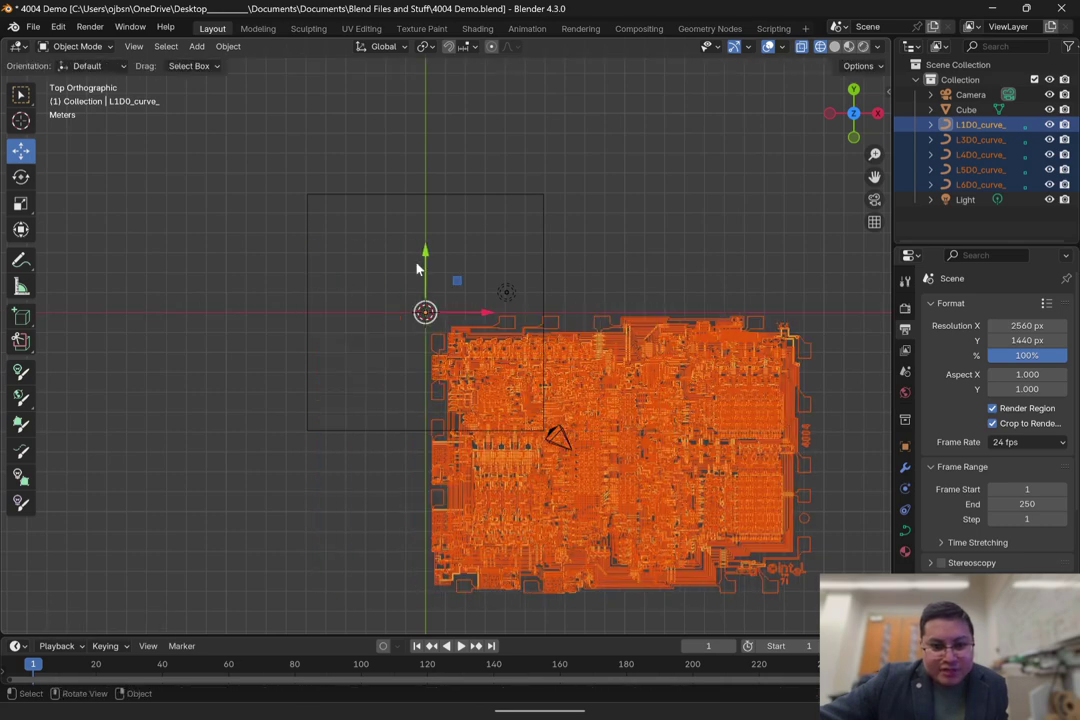
Step: Enable snapping and move the layer curves along negative X and positive Y to roughly centre the chip on the world origin
{"action": "left_click", "coordinate": [448, 47]}
{"action": "left_click_drag", "start_coordinate": [491, 316], "coordinate": [300, 308]}
{"action": "left_click_drag", "start_coordinate": [246, 258], "coordinate": [278, 120]}
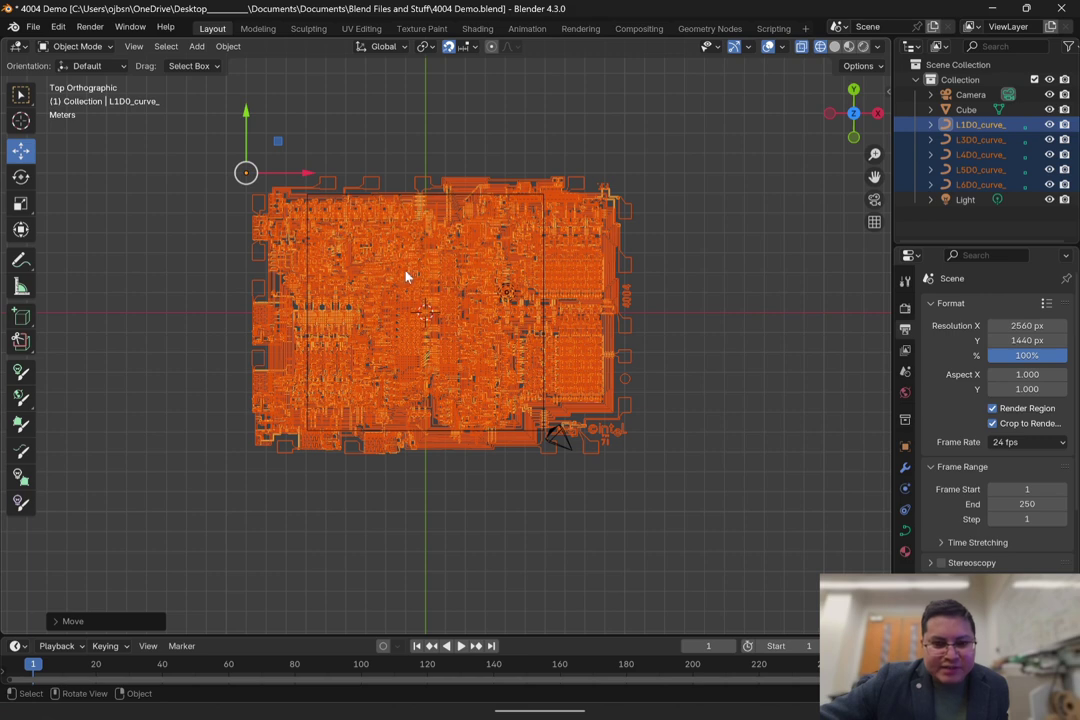
{"action": "scroll", "coordinate": [420, 255], "scroll_direction": "up", "scroll_amount": 3}
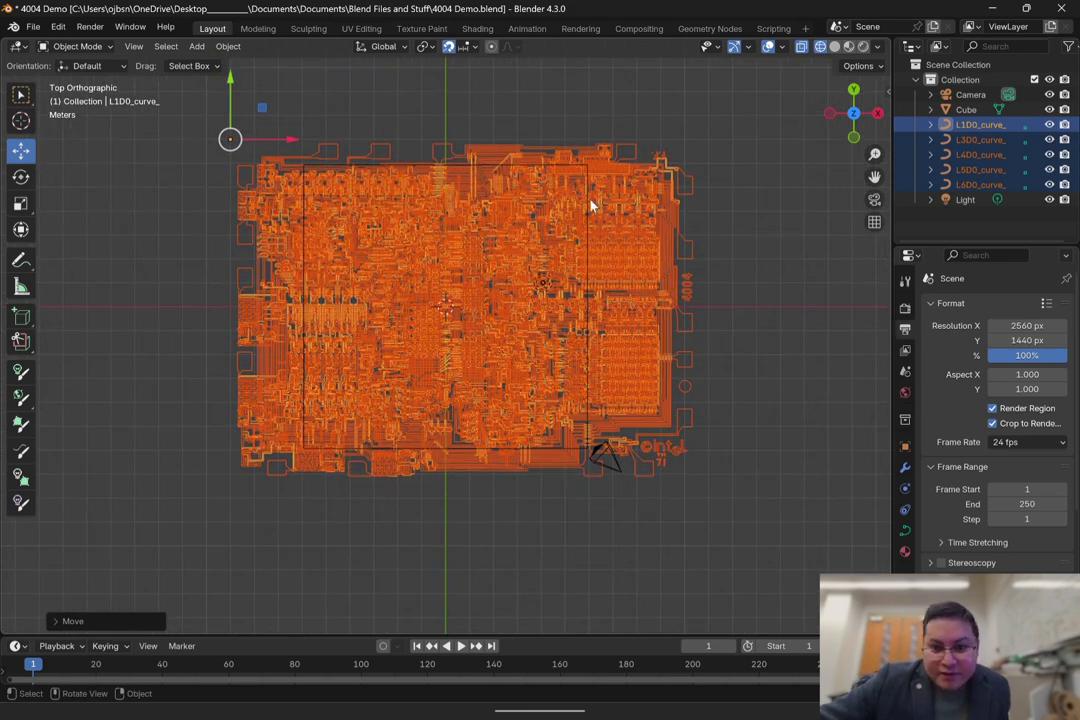
Step: Select the cube and scale it up uniformly by about 1.25 so its height covers the chip outline
{"action": "left_click", "coordinate": [523, 515]}
{"action": "left_click", "coordinate": [966, 109]}
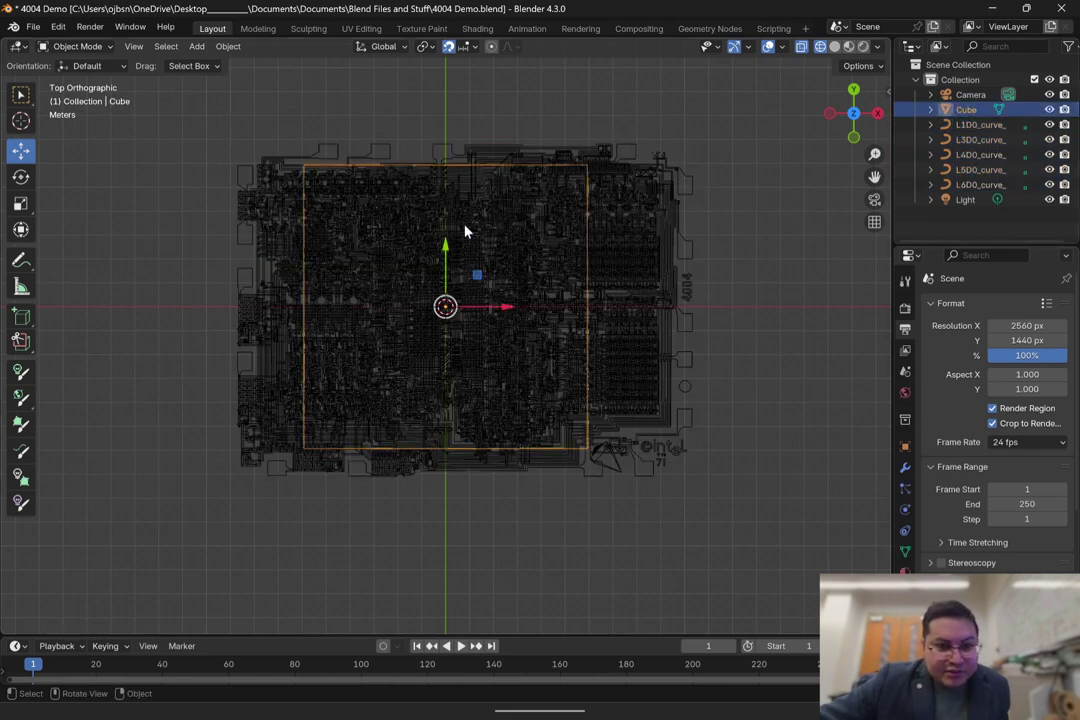
{"action": "key", "text": "s"}
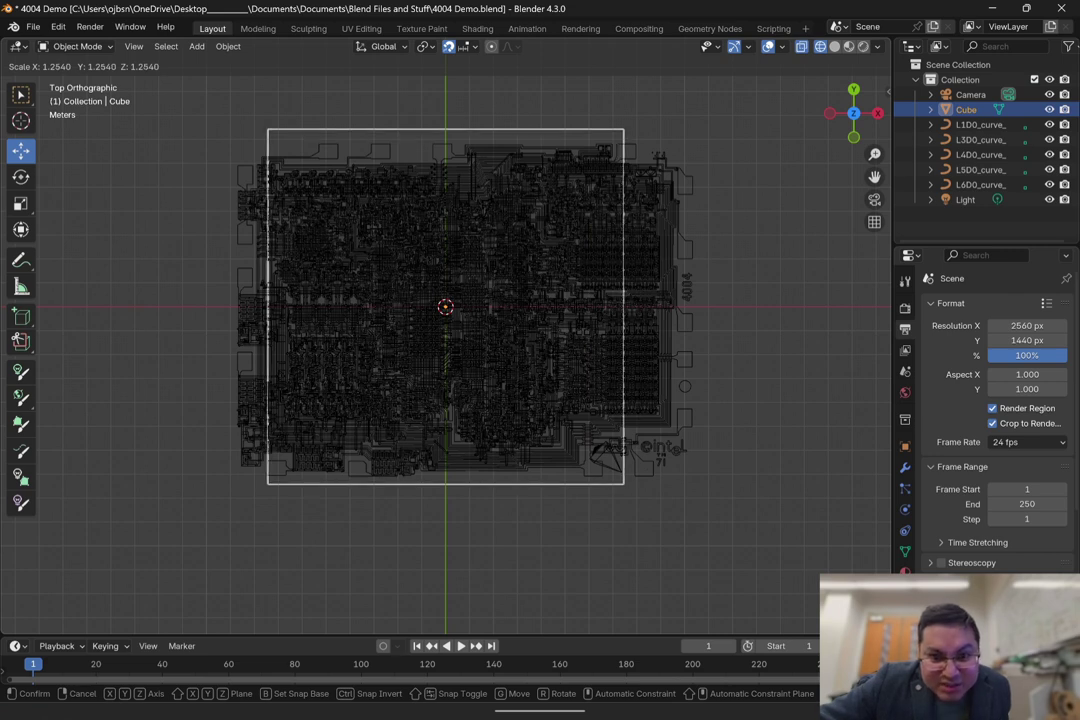
{"action": "left_click", "coordinate": [679, 175]}
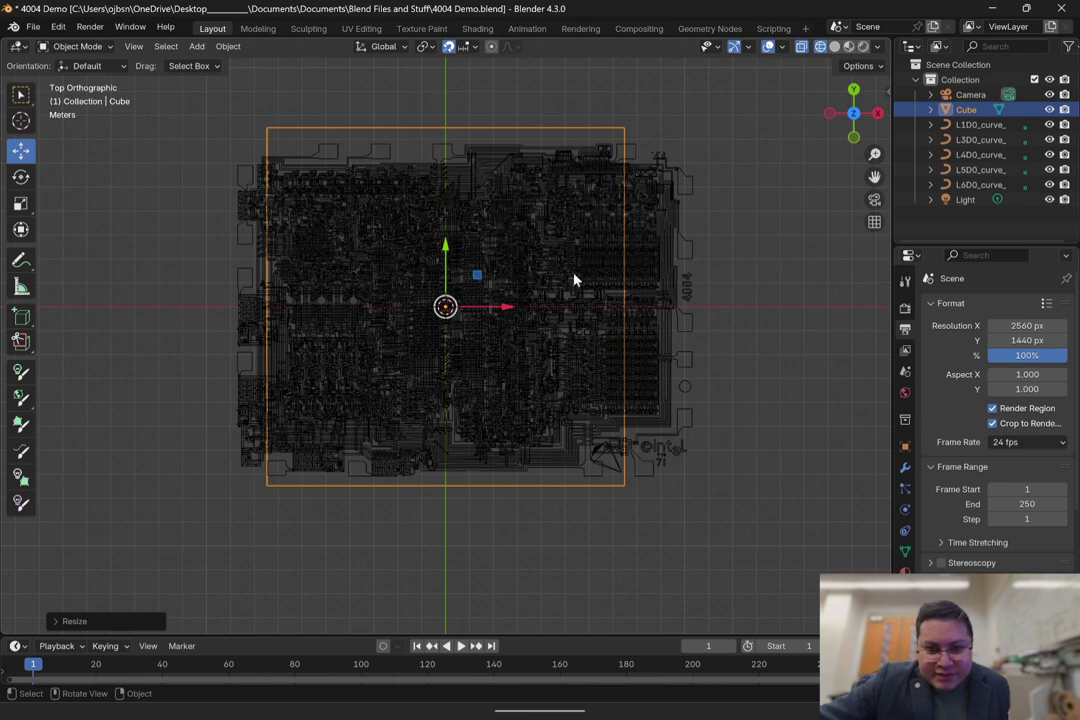
Step: Edit the cube's faces and move its negative-X face outward past the chip's nearest pads
{"action": "left_click", "coordinate": [77, 46]}
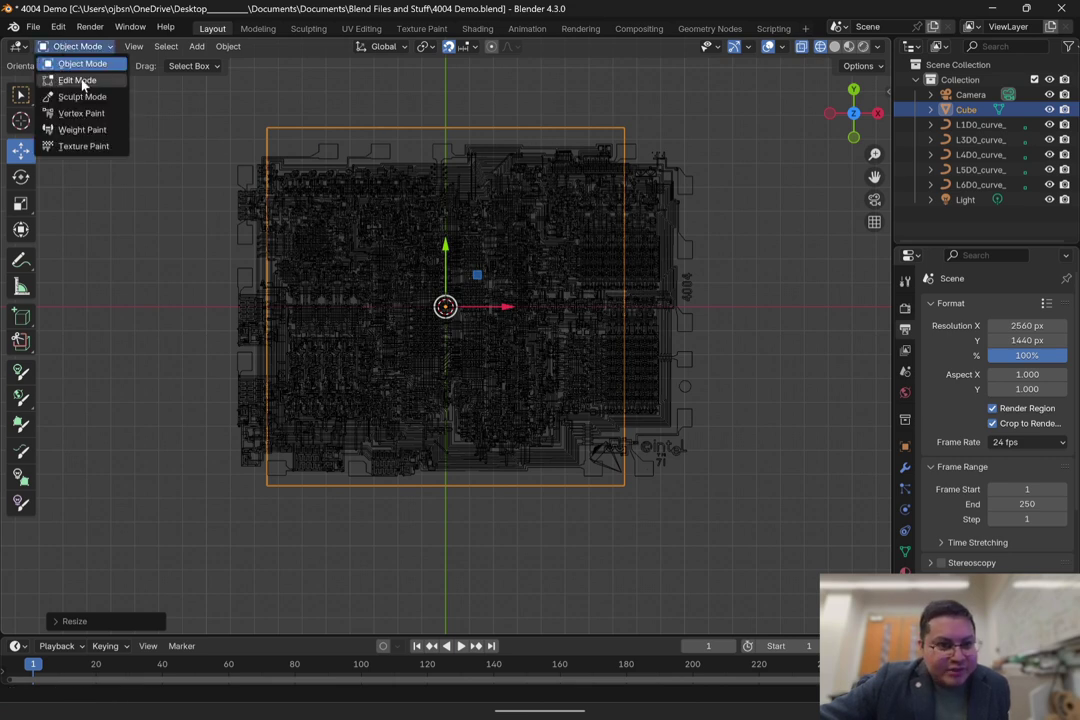
{"action": "left_click", "coordinate": [72, 81]}
{"action": "left_click", "coordinate": [145, 47]}
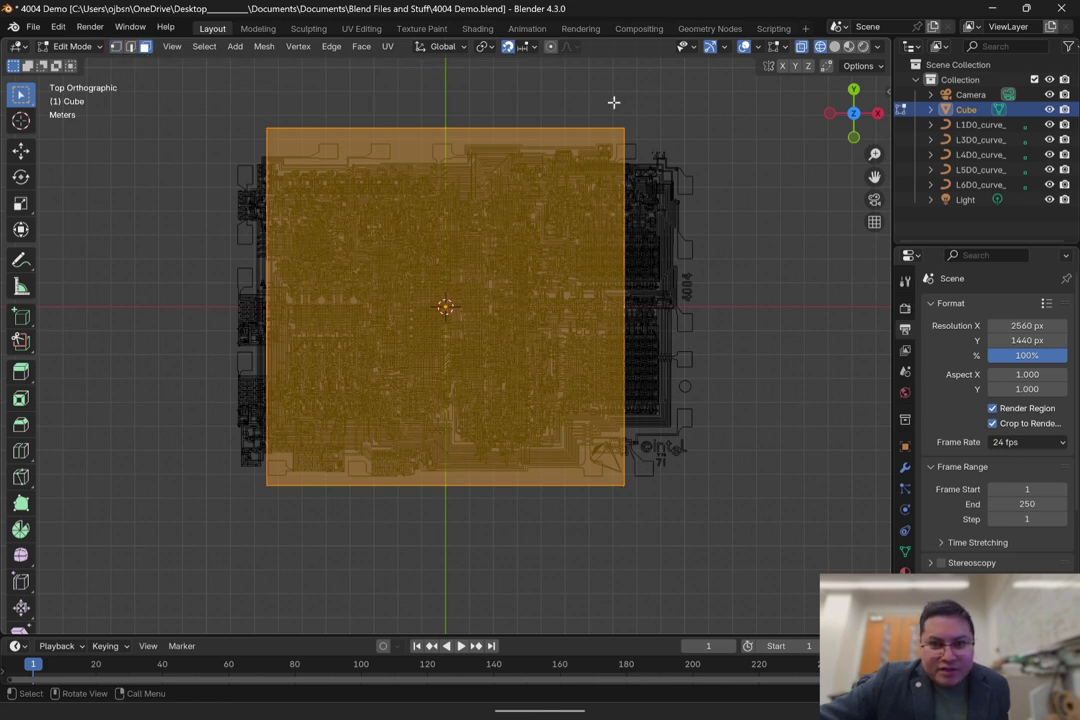
{"action": "left_click", "coordinate": [231, 94]}
{"action": "left_click_drag", "start_coordinate": [231, 93], "coordinate": [313, 533]}
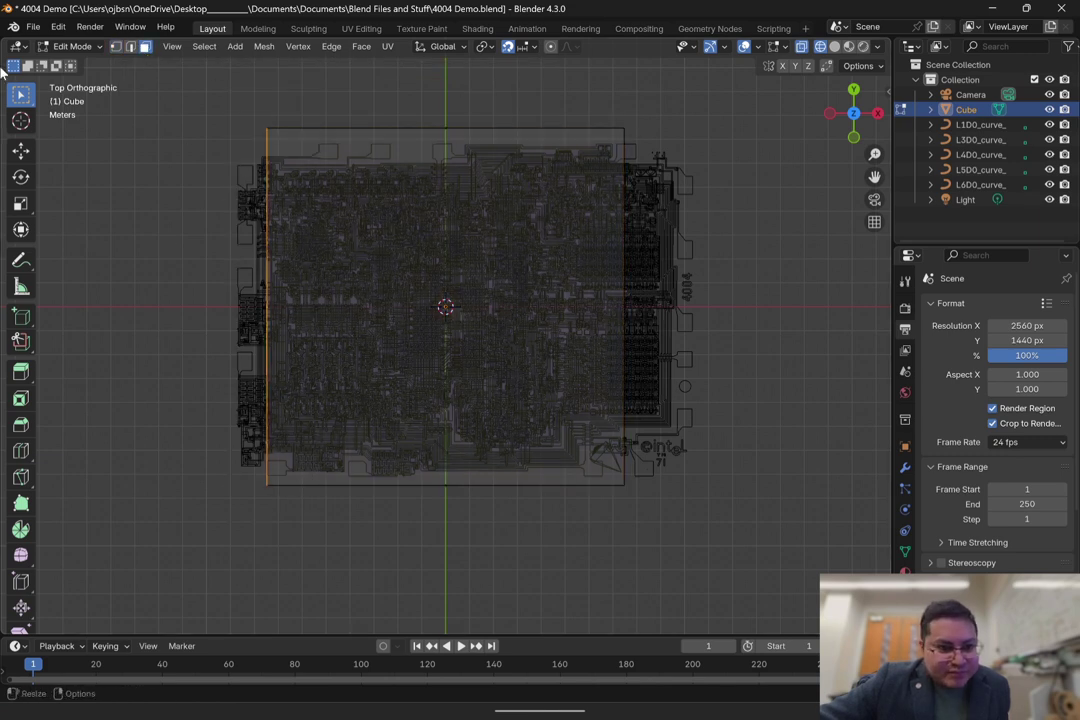
{"action": "left_click", "coordinate": [21, 150]}
{"action": "left_click_drag", "start_coordinate": [325, 306], "coordinate": [275, 308]}
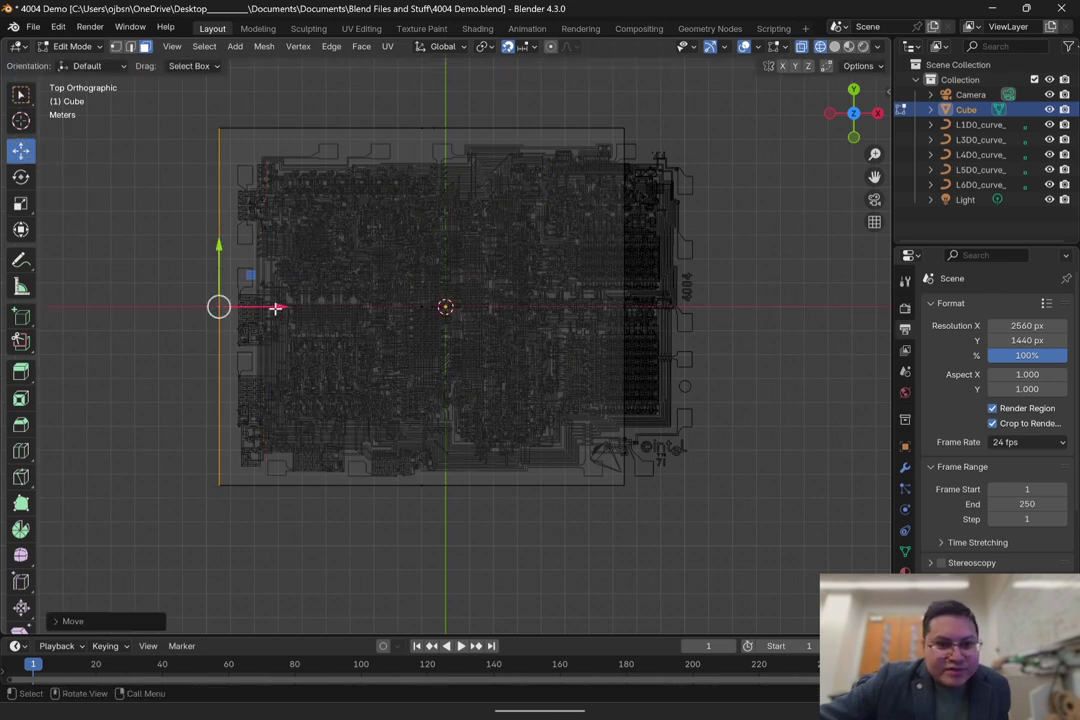
Step: Move the cube's positive-X face outward past the chip's 4004 marking and return to Object Mode
{"action": "left_click_drag", "start_coordinate": [603, 100], "coordinate": [656, 533]}
{"action": "left_click_drag", "start_coordinate": [680, 306], "coordinate": [768, 299]}
{"action": "middle_click_drag", "start_coordinate": [431, 262], "coordinate": [388, 251], "text": "shift"}
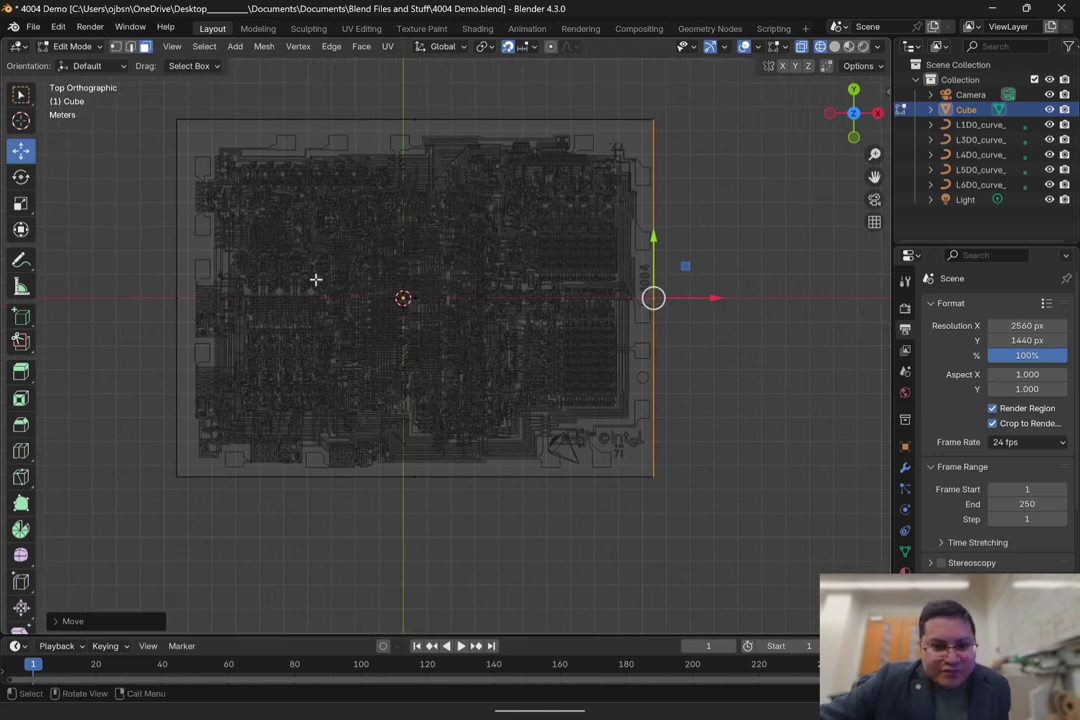
{"action": "middle_click_drag", "start_coordinate": [424, 227], "coordinate": [496, 247], "text": "shift"}
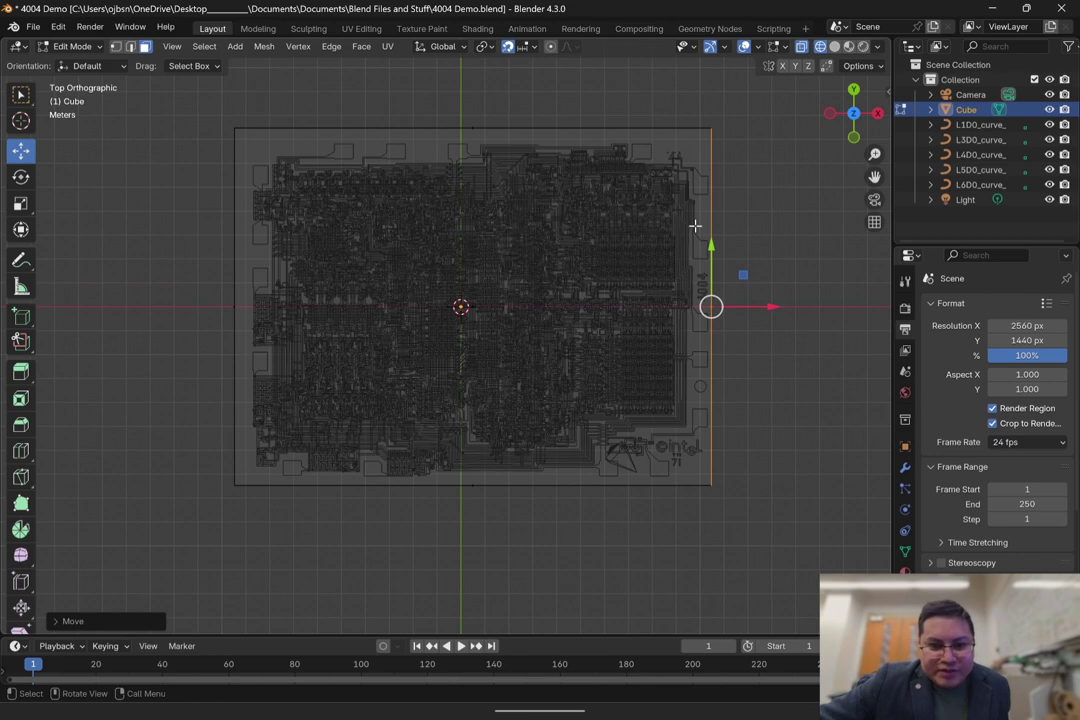
{"action": "middle_click_drag", "start_coordinate": [617, 210], "coordinate": [586, 239], "text": "shift"}
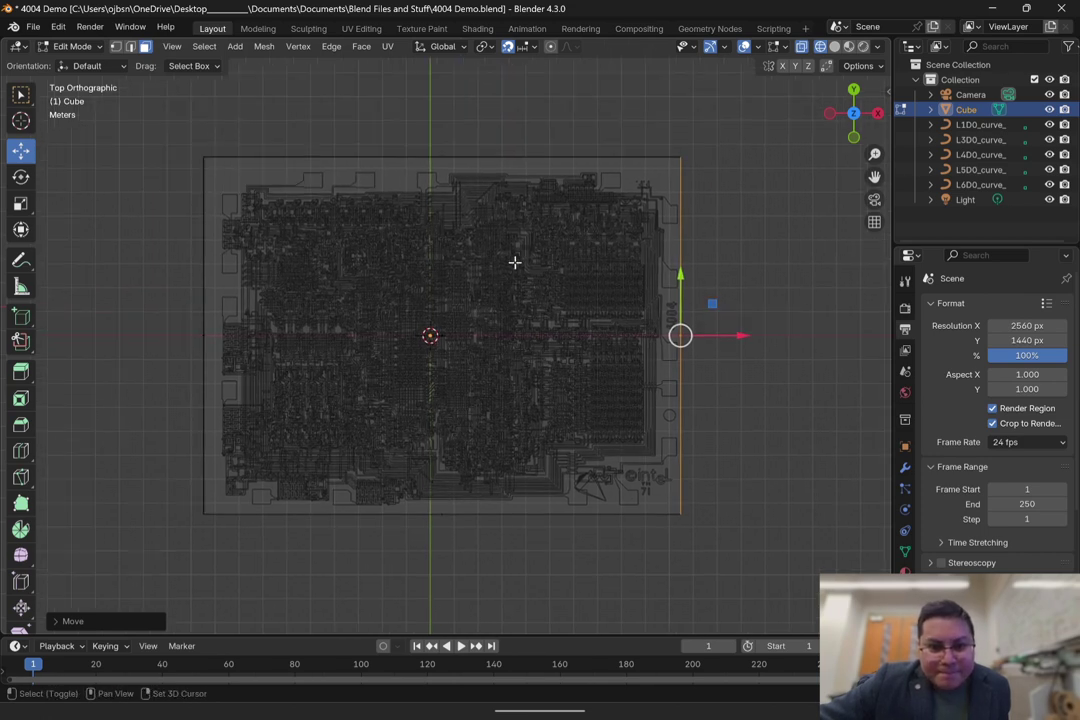
{"action": "middle_click_drag", "start_coordinate": [435, 223], "coordinate": [423, 195], "text": "shift"}
{"action": "left_click", "coordinate": [72, 47]}
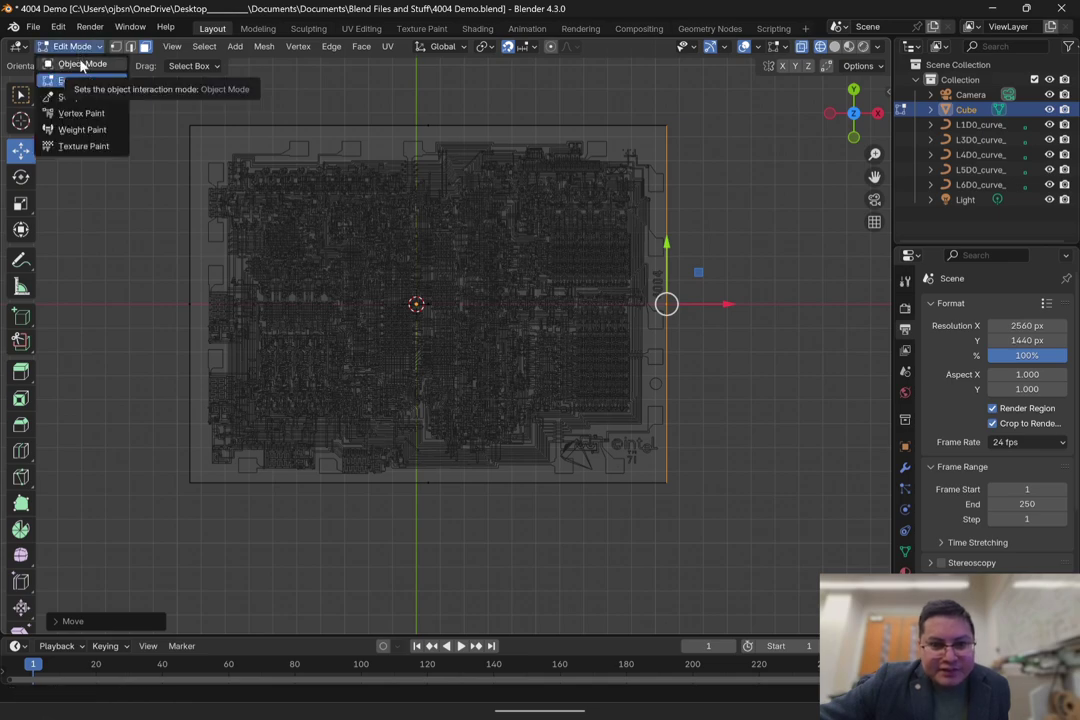
{"action": "left_click", "coordinate": [80, 63]}
Step: Select all the layer curves and, with snapping off, nudge them along negative X and positive Y to centre them within the cube
{"action": "left_click", "coordinate": [305, 144]}
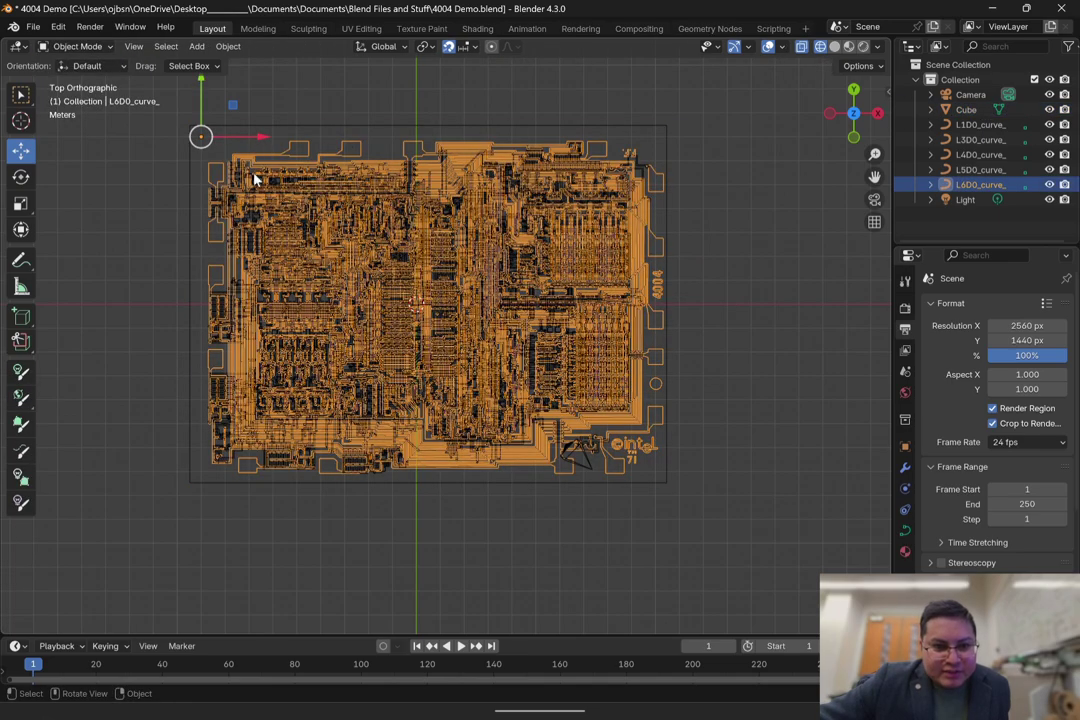
{"action": "left_click", "coordinate": [186, 147]}
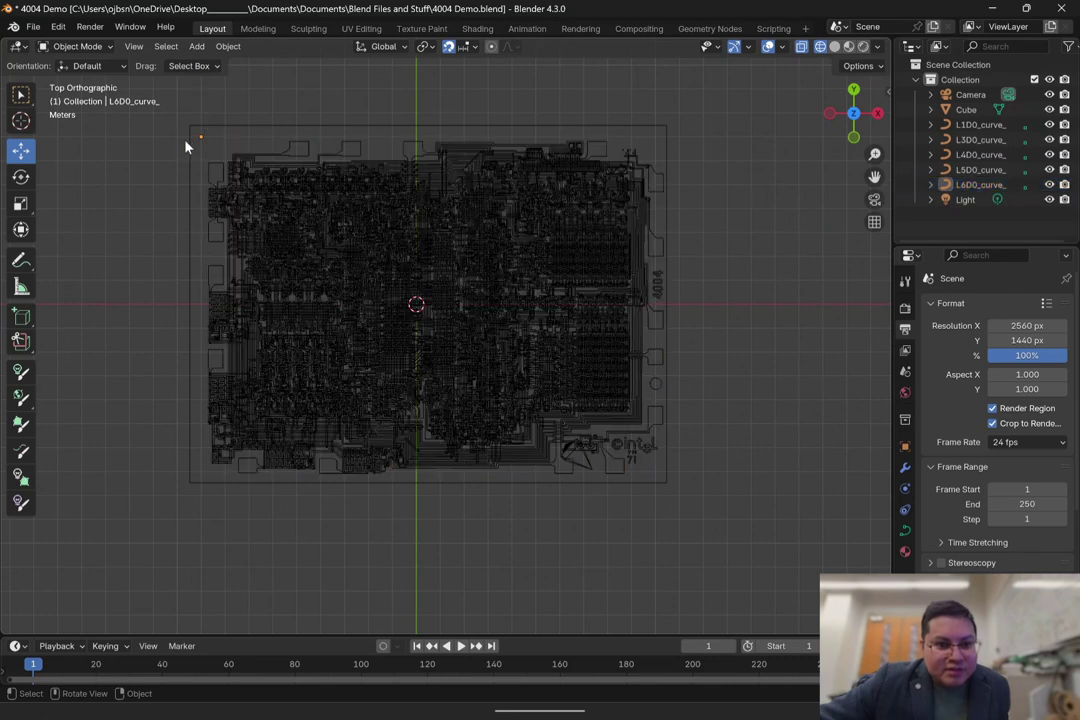
{"action": "left_click_drag", "start_coordinate": [218, 138], "coordinate": [405, 333]}
{"action": "scroll", "coordinate": [453, 272], "scroll_direction": "up", "scroll_amount": 2}
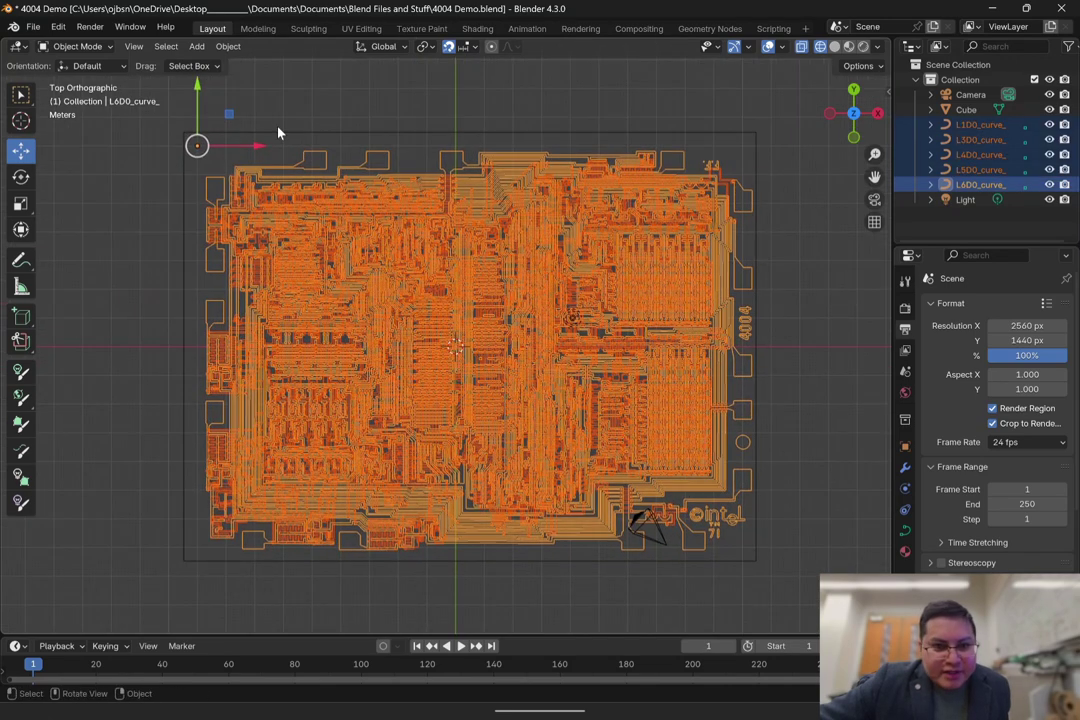
{"action": "left_click_drag", "start_coordinate": [258, 146], "coordinate": [250, 147]}
{"action": "left_click_drag", "start_coordinate": [190, 127], "coordinate": [189, 120]}
{"action": "left_click", "coordinate": [113, 231]}
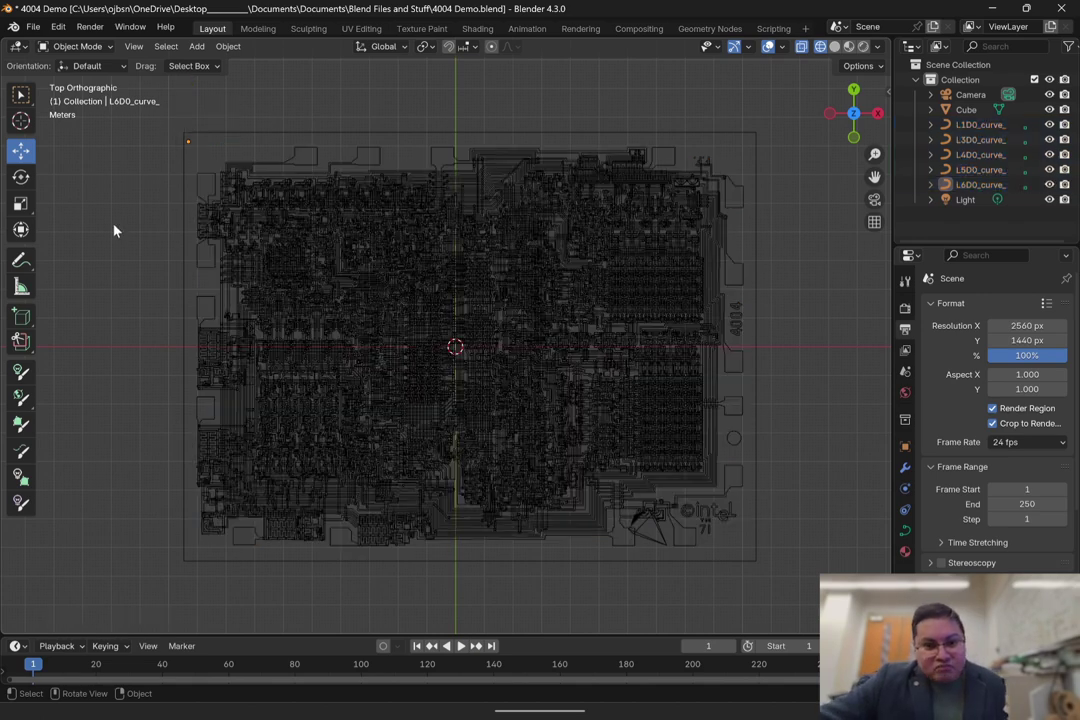
Step: From the front view, enter Edit Mode on the cube and select its top face
{"action": "middle_click_drag", "start_coordinate": [635, 291], "coordinate": [624, 280], "text": "shift"}
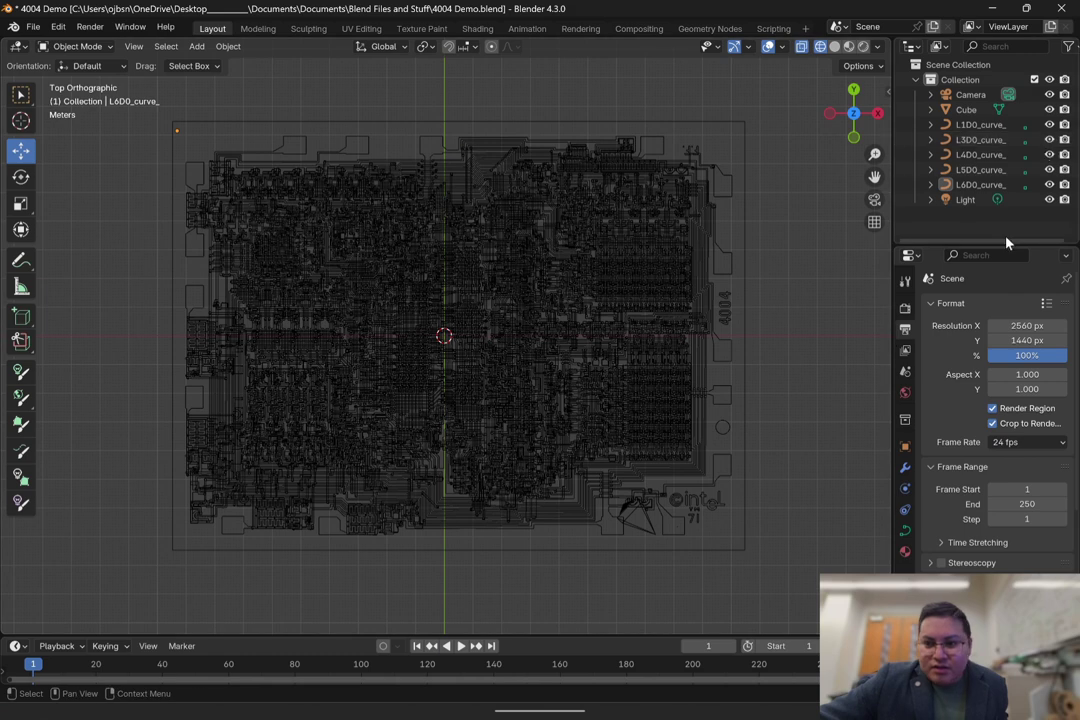
{"action": "left_click", "coordinate": [853, 137]}
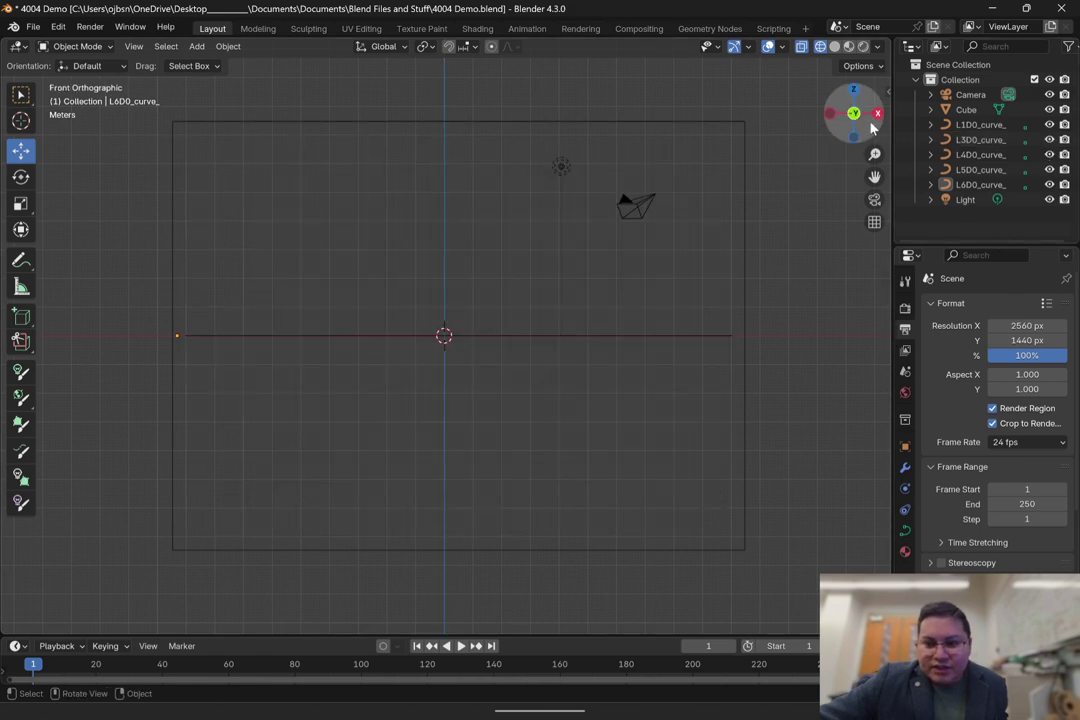
{"action": "left_click", "coordinate": [463, 128]}
{"action": "left_click", "coordinate": [85, 46]}
{"action": "left_click", "coordinate": [75, 80]}
{"action": "scroll", "coordinate": [254, 159], "scroll_direction": "down", "scroll_amount": 1}
{"action": "left_click", "coordinate": [456, 157]}
{"action": "scroll", "coordinate": [439, 145], "scroll_direction": "up", "scroll_amount": 1}
{"action": "middle_click_drag", "start_coordinate": [454, 122], "coordinate": [441, 172], "text": "shift"}
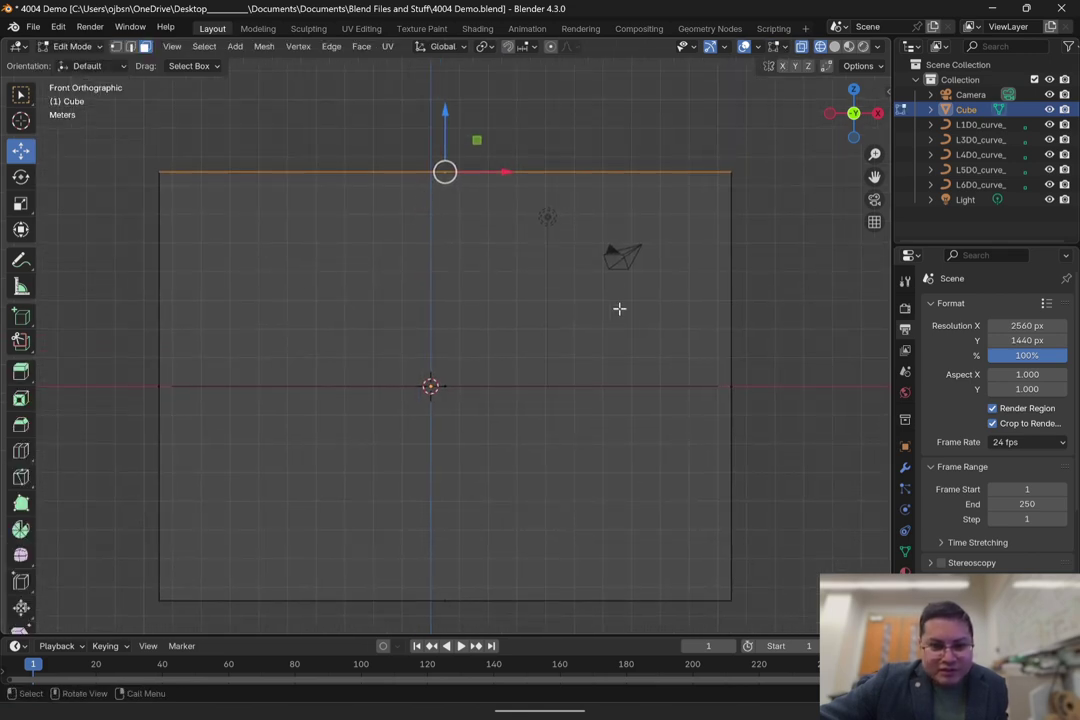
Step: Lower the cube's top face along Z until it sits just beneath the layer curves
{"action": "middle_click_drag", "start_coordinate": [619, 308], "coordinate": [622, 254], "text": "shift"}
{"action": "scroll", "coordinate": [475, 241], "scroll_direction": "up", "scroll_amount": 1}
{"action": "scroll", "coordinate": [475, 241], "scroll_direction": "down", "scroll_amount": 1}
{"action": "left_click_drag", "start_coordinate": [446, 108], "coordinate": [442, 314]}
{"action": "scroll", "coordinate": [440, 332], "scroll_direction": "up", "scroll_amount": 7}
{"action": "middle_click_drag", "start_coordinate": [434, 370], "coordinate": [442, 301], "text": "shift"}
{"action": "scroll", "coordinate": [436, 284], "scroll_direction": "up", "scroll_amount": 4}
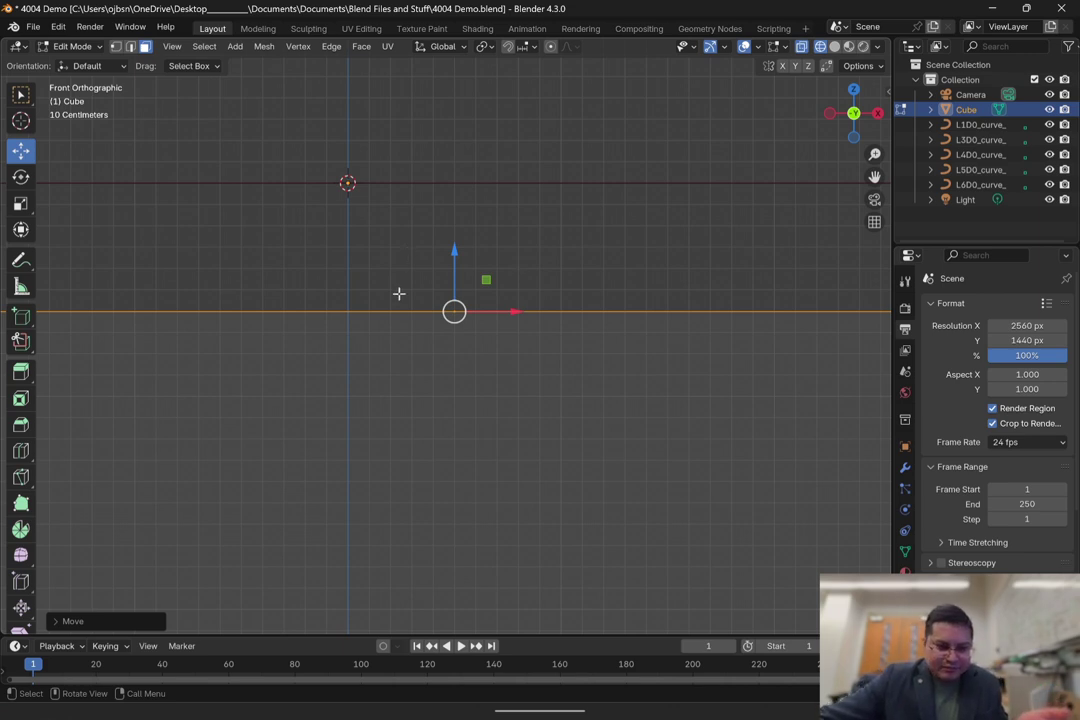
{"action": "middle_click_drag", "start_coordinate": [416, 259], "coordinate": [456, 304], "text": "shift"}
{"action": "scroll", "coordinate": [468, 330], "scroll_direction": "up", "scroll_amount": 2}
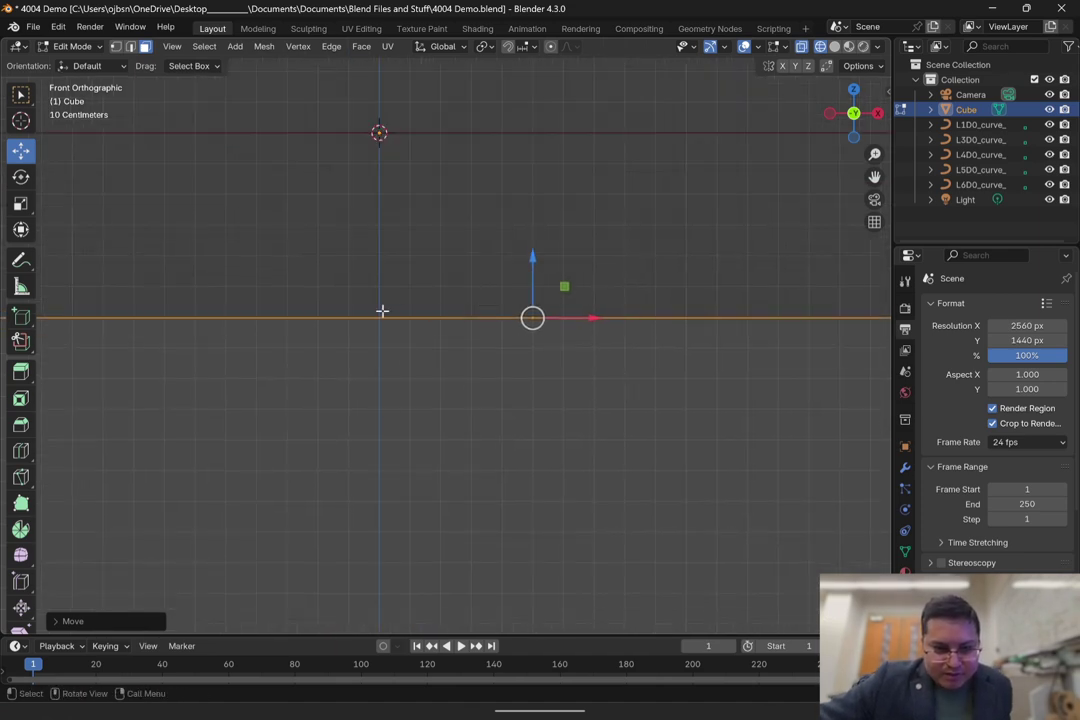
{"action": "scroll", "coordinate": [417, 258], "scroll_direction": "up", "scroll_amount": 4, "text": "shift"}
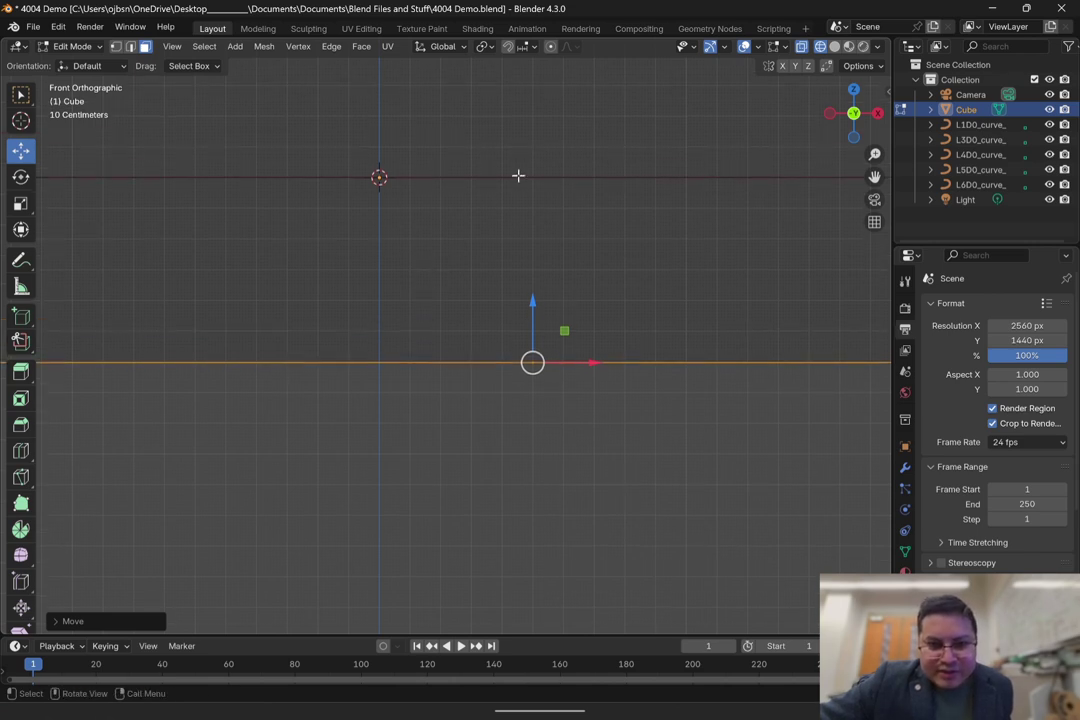
{"action": "left_click_drag", "start_coordinate": [532, 301], "coordinate": [534, 236]}
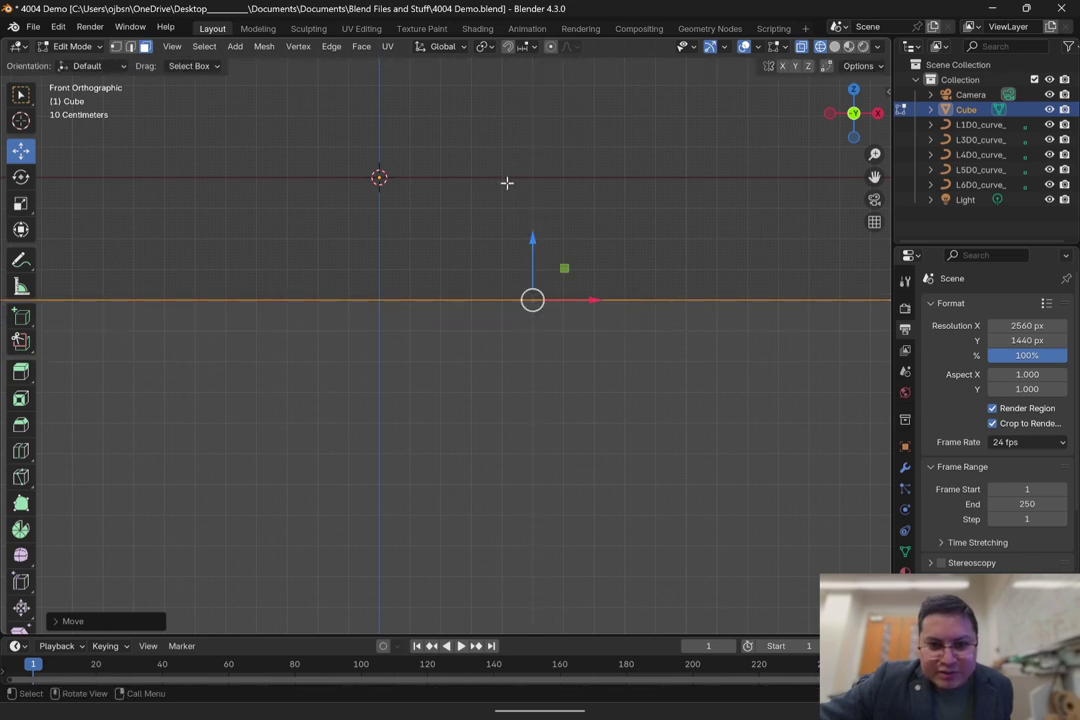
Step: Fine-adjust the top face upward in small Z moves until it is flush with the layer curves
{"action": "scroll", "coordinate": [477, 263], "scroll_direction": "up", "scroll_amount": 3}
{"action": "middle_click_drag", "start_coordinate": [530, 236], "coordinate": [468, 306], "text": "shift"}
{"action": "scroll", "coordinate": [506, 268], "scroll_direction": "up", "scroll_amount": 6}
{"action": "scroll", "coordinate": [468, 306], "scroll_direction": "up", "scroll_amount": 10}
{"action": "middle_click_drag", "start_coordinate": [553, 292], "coordinate": [405, 332], "text": "shift"}
{"action": "scroll", "coordinate": [400, 352], "scroll_direction": "up", "scroll_amount": 2}
{"action": "middle_click_drag", "start_coordinate": [390, 382], "coordinate": [480, 284], "text": "shift"}
{"action": "scroll", "coordinate": [460, 250], "scroll_direction": "up", "scroll_amount": 4}
{"action": "middle_click_drag", "start_coordinate": [437, 218], "coordinate": [578, 498], "text": "shift"}
{"action": "left_click_drag", "start_coordinate": [526, 374], "coordinate": [533, 351]}
{"action": "middle_click_drag", "start_coordinate": [572, 444], "coordinate": [433, 345], "text": "shift"}
{"action": "scroll", "coordinate": [556, 408], "scroll_direction": "up", "scroll_amount": 5}
{"action": "left_click_drag", "start_coordinate": [488, 313], "coordinate": [489, 311]}
{"action": "left_click", "coordinate": [647, 285]}
{"action": "scroll", "coordinate": [511, 315], "scroll_direction": "down", "scroll_amount": 10}
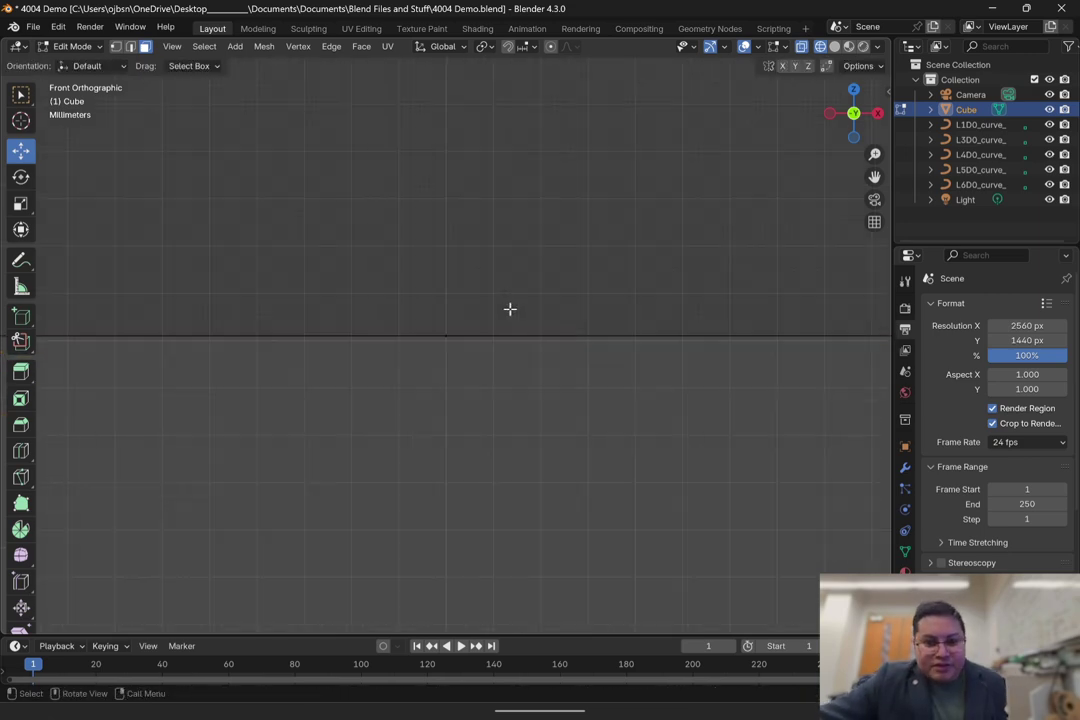
Step: Select the cube's bottom face and raise it along Z to thin the cube into a slab
{"action": "scroll", "coordinate": [510, 309], "scroll_direction": "up", "scroll_amount": 2}
{"action": "left_click_drag", "start_coordinate": [210, 439], "coordinate": [742, 500]}
{"action": "scroll", "coordinate": [465, 330], "scroll_direction": "up", "scroll_amount": 3}
{"action": "left_click_drag", "start_coordinate": [470, 368], "coordinate": [477, 166]}
{"action": "scroll", "coordinate": [459, 200], "scroll_direction": "up", "scroll_amount": 5}
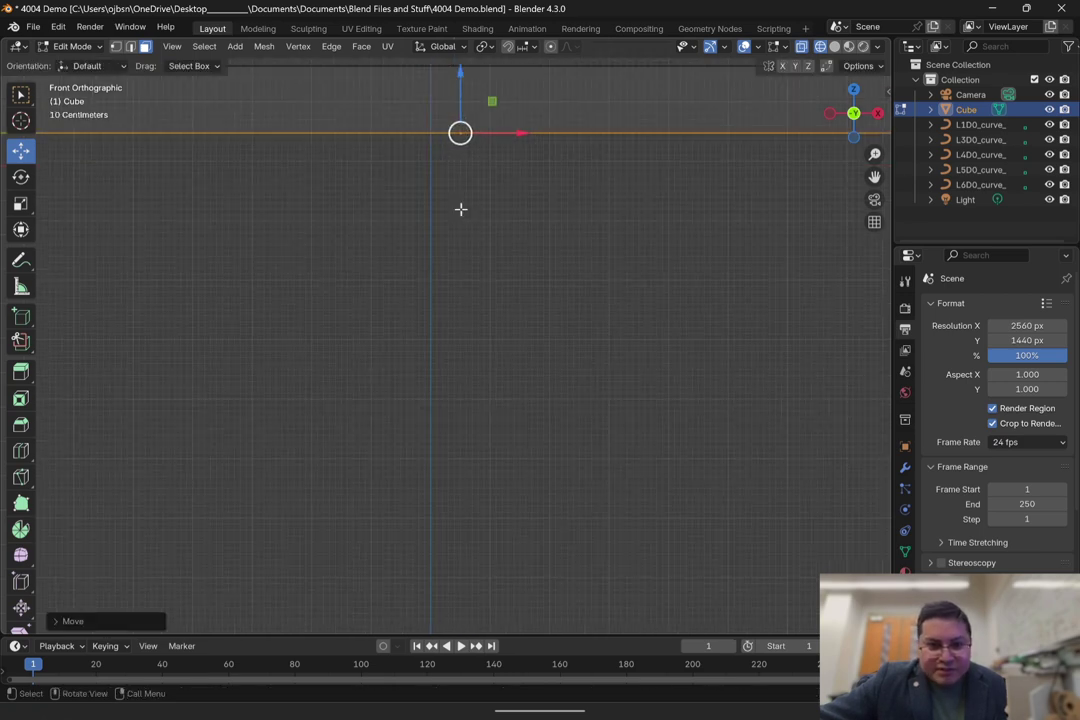
{"action": "left_click_drag", "start_coordinate": [464, 216], "coordinate": [467, 235]}
Step: Fine-tune the height of the selected cube face with small moves along Z and deselect it
{"action": "scroll", "coordinate": [477, 265], "scroll_direction": "up", "scroll_amount": 4}
{"action": "middle_click_drag", "start_coordinate": [471, 278], "coordinate": [457, 373], "text": "shift"}
{"action": "left_click_drag", "start_coordinate": [460, 290], "coordinate": [460, 271]}
{"action": "scroll", "coordinate": [459, 324], "scroll_direction": "up", "scroll_amount": 9}
{"action": "mouse_move", "coordinate": [456, 325]}
{"action": "middle_mouse_down", "text": "shift"}
{"action": "mouse_move", "coordinate": [495, 309]}
{"action": "mouse_move", "coordinate": [499, 389]}
{"action": "mouse_move", "coordinate": [450, 320]}
{"action": "middle_mouse_up", "text": "shift"}
{"action": "scroll", "coordinate": [530, 383], "scroll_direction": "up", "scroll_amount": 9}
{"action": "scroll", "coordinate": [497, 366], "scroll_direction": "up", "scroll_amount": 5}
{"action": "left_click_drag", "start_coordinate": [468, 365], "coordinate": [467, 288]}
{"action": "scroll", "coordinate": [475, 318], "scroll_direction": "up", "scroll_amount": 10}
{"action": "middle_click_drag", "start_coordinate": [588, 261], "coordinate": [480, 330], "text": "shift"}
{"action": "left_click_drag", "start_coordinate": [493, 313], "coordinate": [491, 313]}
{"action": "left_click", "coordinate": [588, 293]}
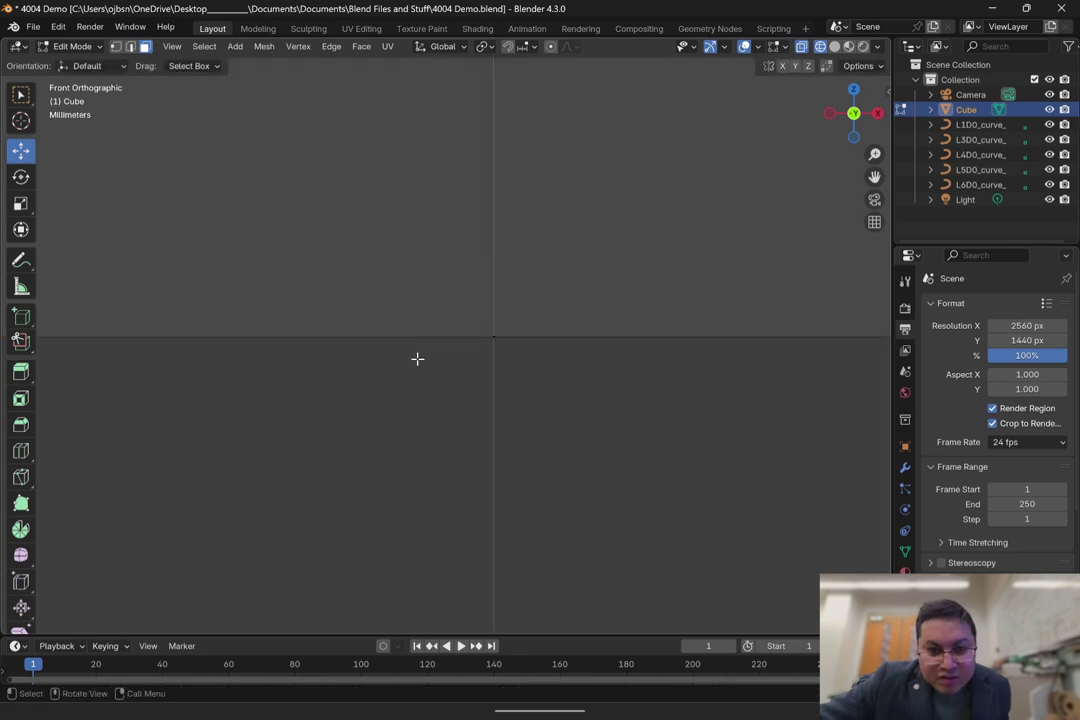
{"action": "scroll", "coordinate": [417, 359], "scroll_direction": "down", "scroll_amount": 10}
{"action": "scroll", "coordinate": [417, 358], "scroll_direction": "down", "scroll_amount": 4}
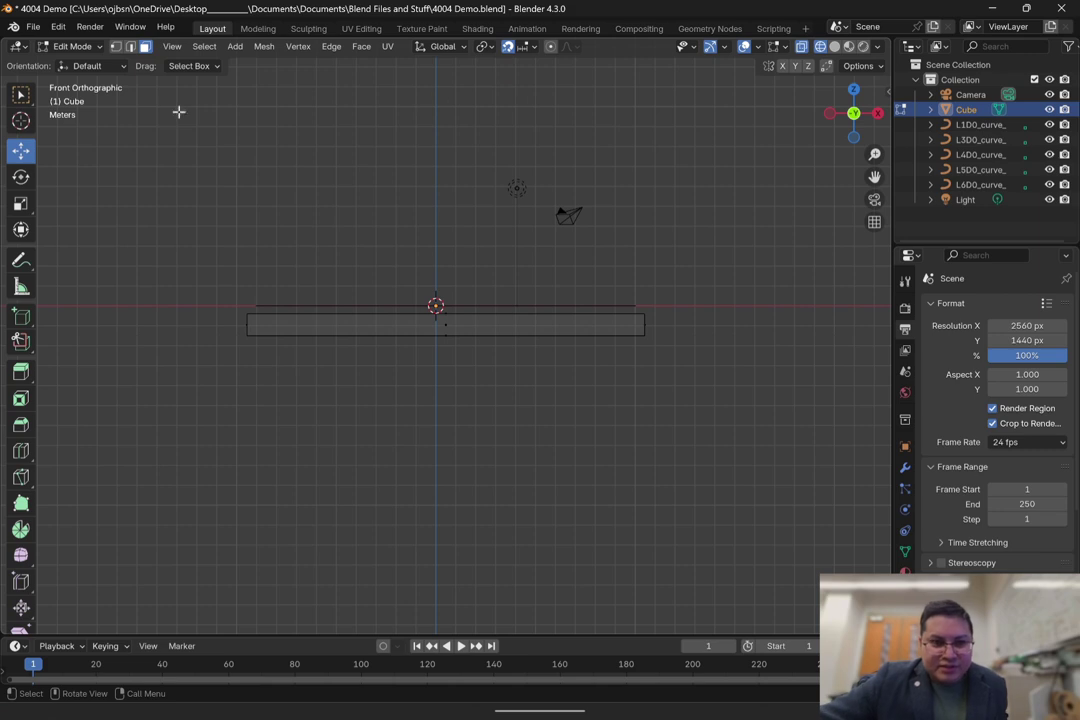
Step: Return to Object Mode and rename the cube as L0_substrate
{"action": "left_click", "coordinate": [80, 46]}
{"action": "left_click", "coordinate": [74, 65]}
{"action": "scroll", "coordinate": [489, 308], "scroll_direction": "up", "scroll_amount": 3}
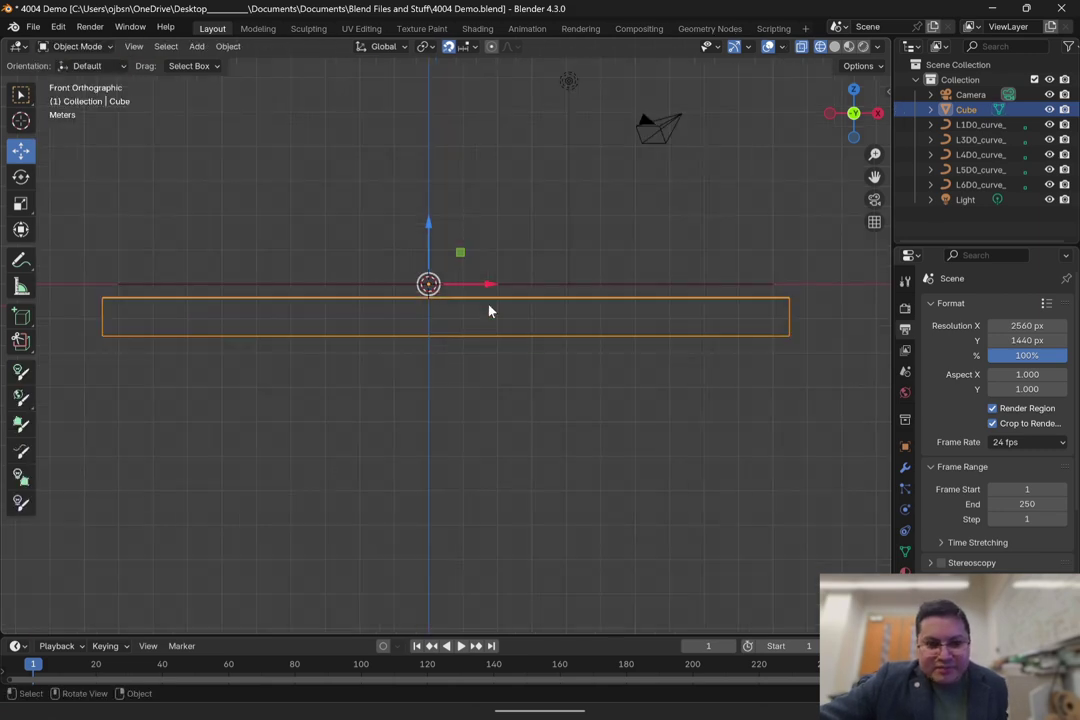
{"action": "left_click", "coordinate": [489, 311]}
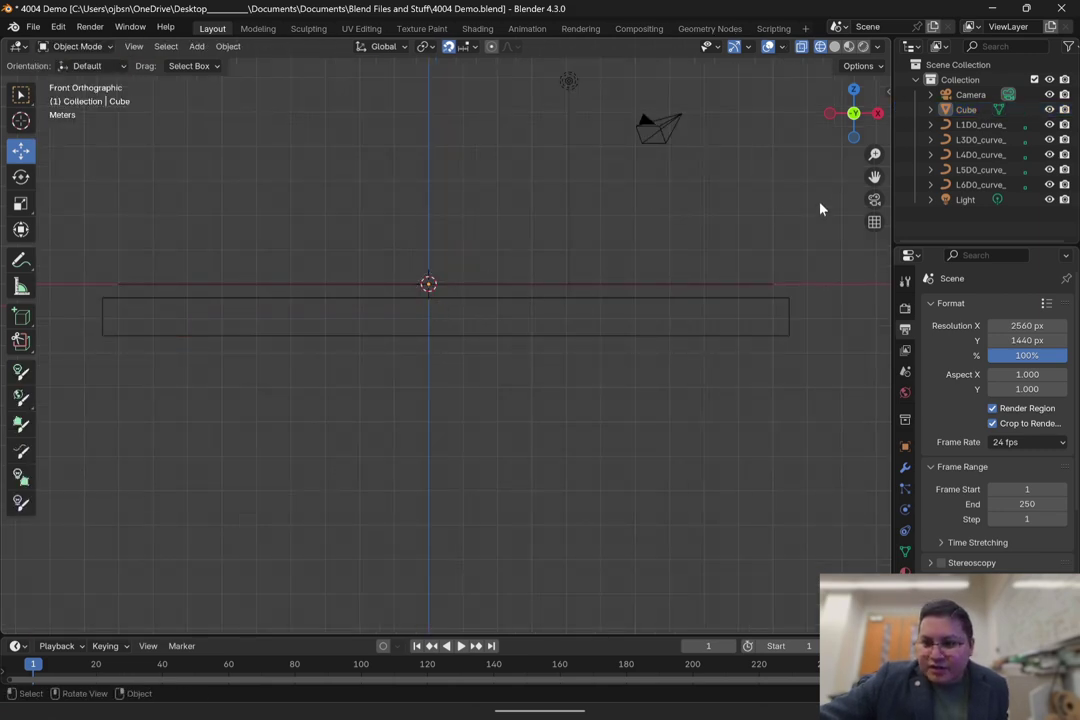
{"action": "double_click", "coordinate": [968, 112]}
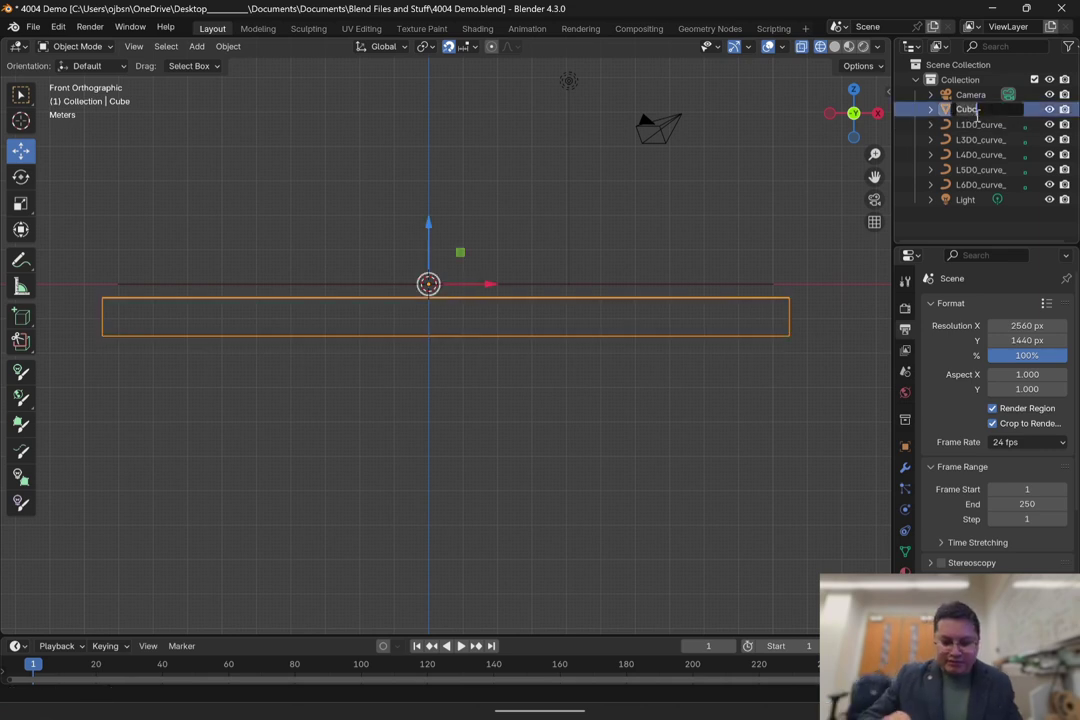
{"action": "type", "text": "L0_substrate"}
Step: Rename the L1D0 curve object as "L1_p diffusion"
{"action": "double_click", "coordinate": [980, 124]}
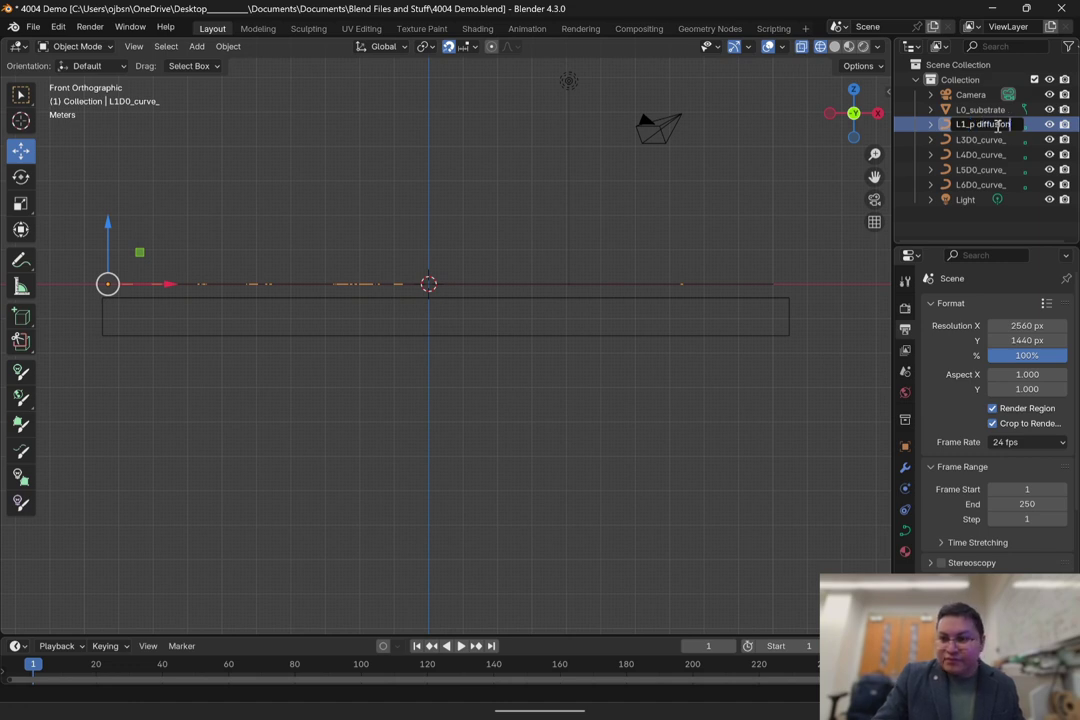
{"action": "type", "text": "L1_p diffusion"}
{"action": "key", "text": "Return"}
Step: Rename the L3D0 curve object as "L3_via pads_general"
{"action": "double_click", "coordinate": [980, 140]}
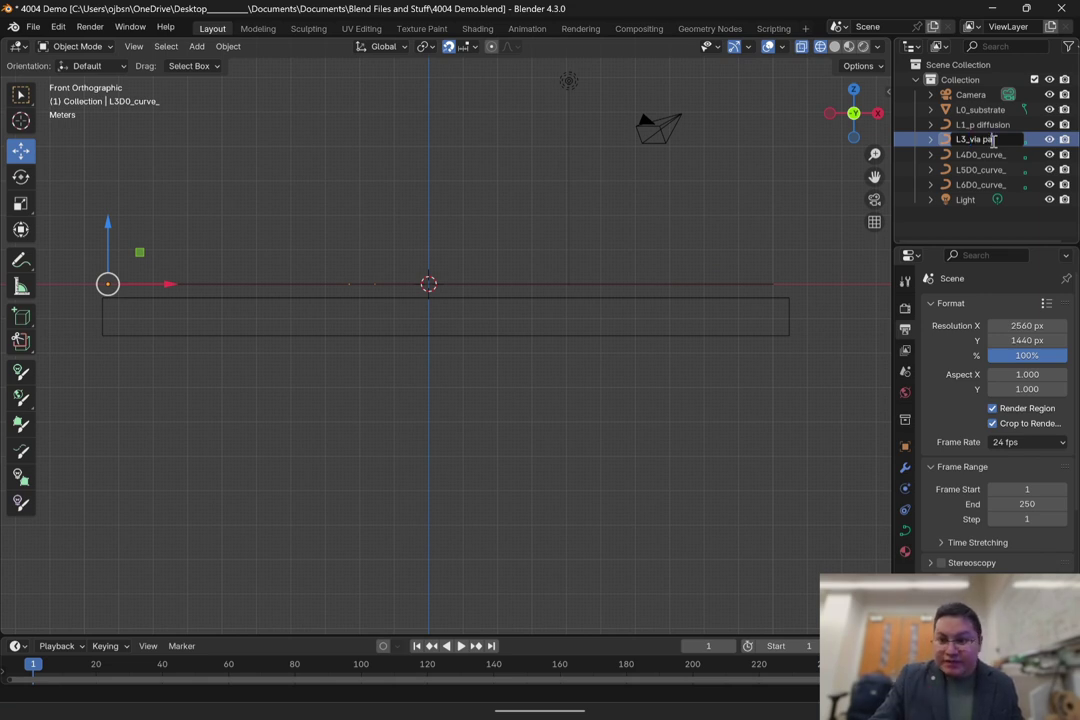
{"action": "type", "text": "ds"}
{"action": "key", "text": "Return"}
{"action": "double_click", "coordinate": [1017, 141]}
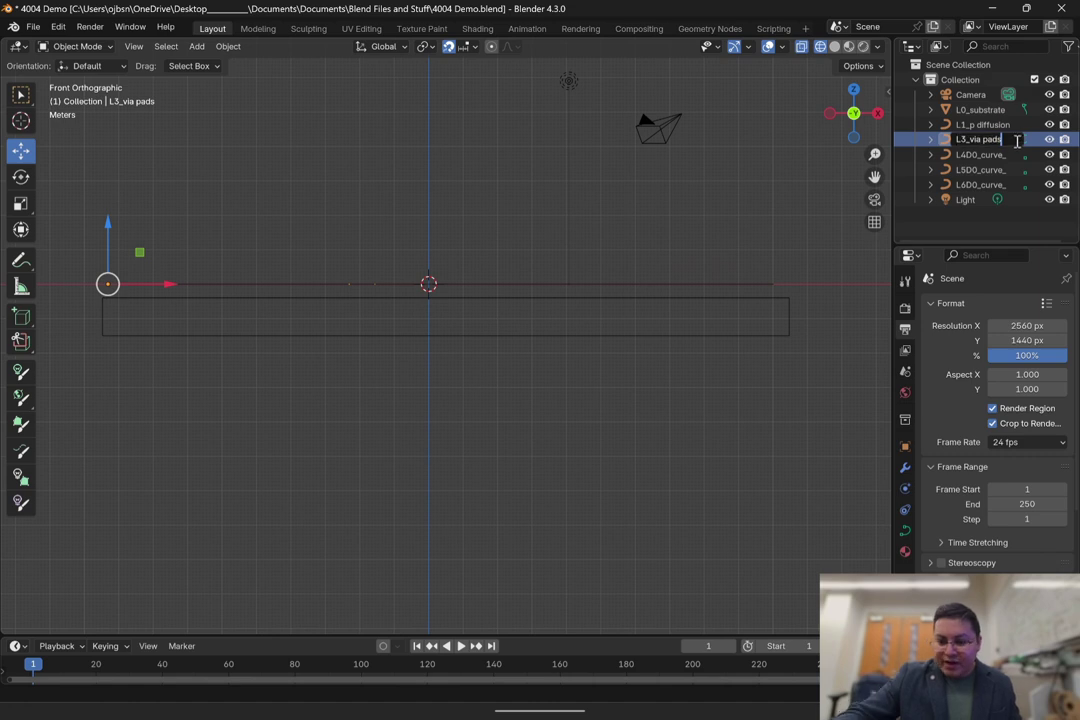
{"action": "type", "text": "_general"}
{"action": "key", "text": "Return"}
Step: Rename the L4D0 curve as "L4_SiO2" and the L5D0 curve as "L5_via pads/contacts"
{"action": "double_click", "coordinate": [1003, 155]}
{"action": "left_click", "coordinate": [1001, 156]}
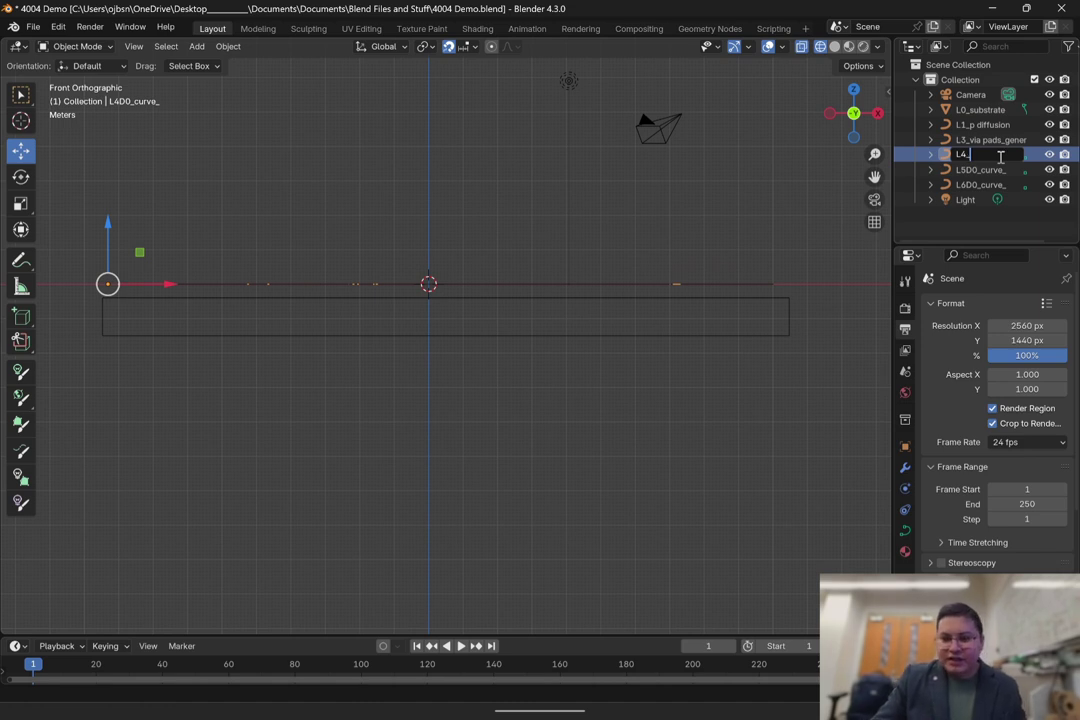
{"action": "type", "text": "L4_SiO2"}
{"action": "key", "text": "Return"}
{"action": "left_click", "coordinate": [990, 170]}
{"action": "double_click", "coordinate": [1004, 170]}
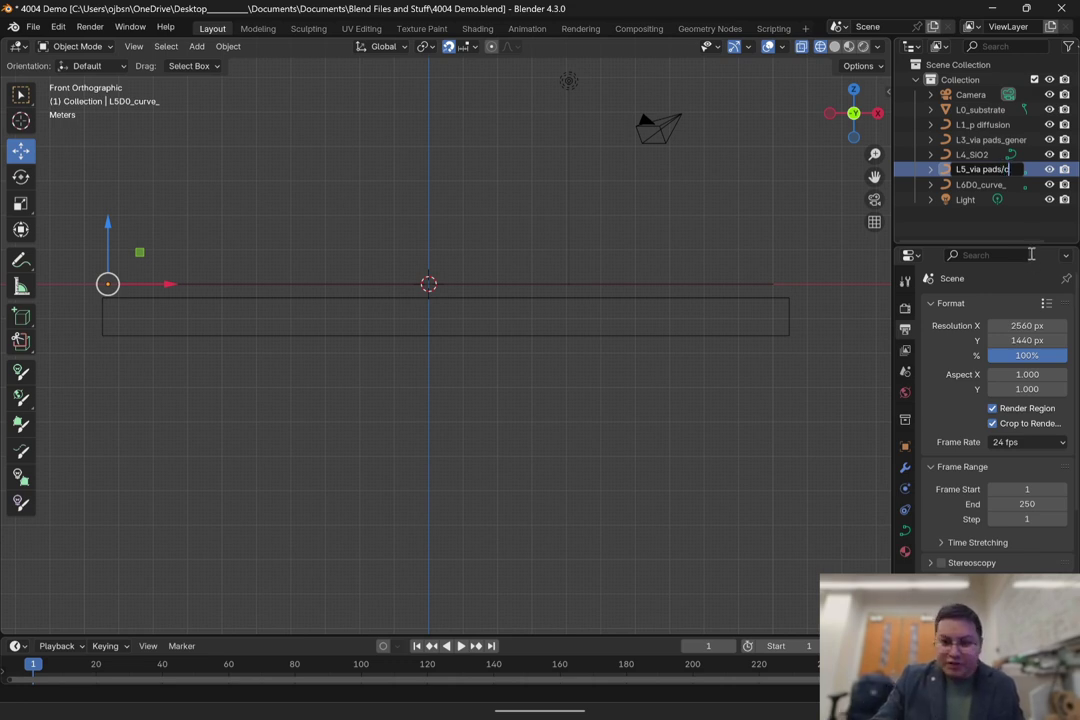
{"action": "key", "text": "Return"}
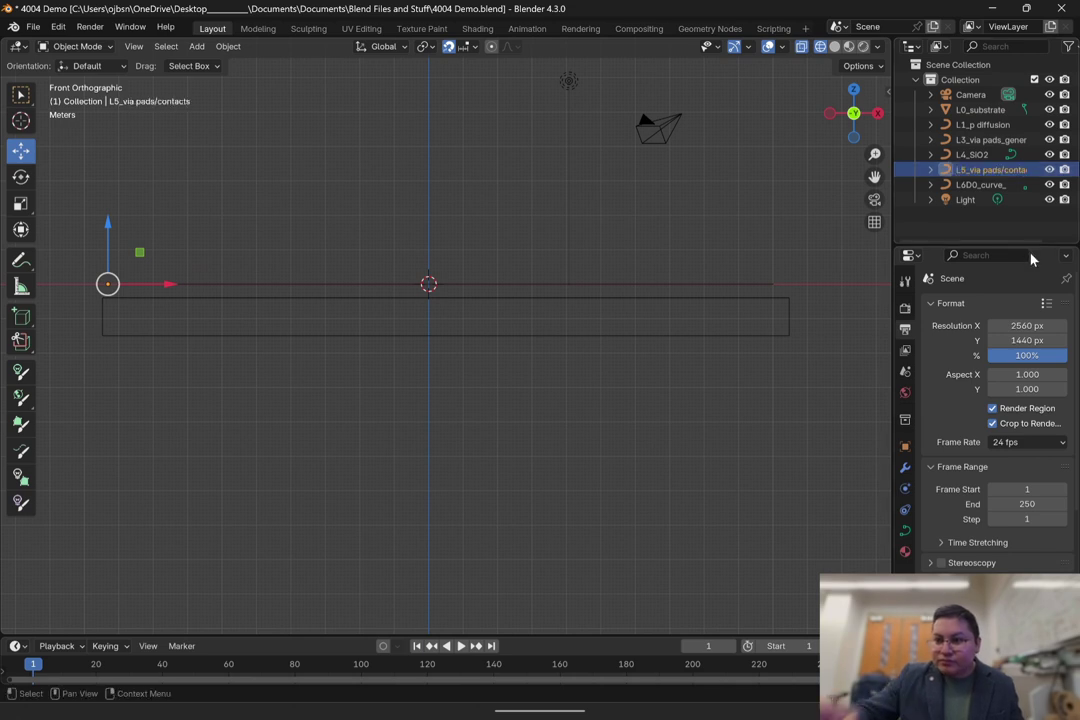
Step: Rename the L6D0 curve as "L6_electrodes/interconnects" and save the file
{"action": "left_click", "coordinate": [1013, 184]}
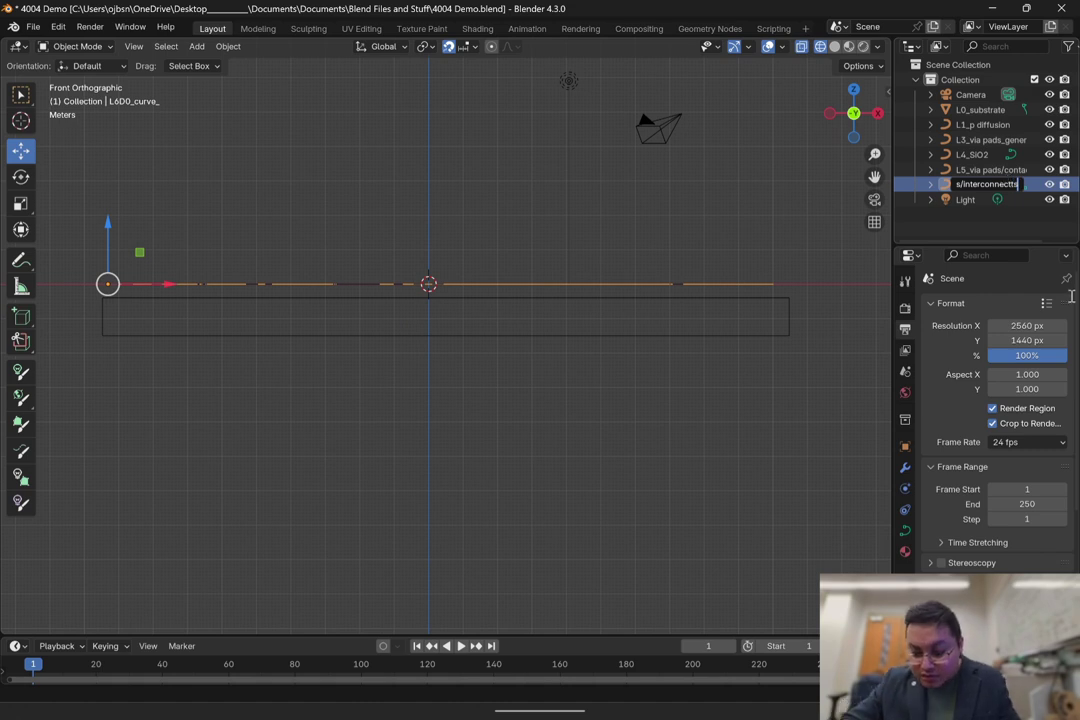
{"action": "key", "text": "Return"}
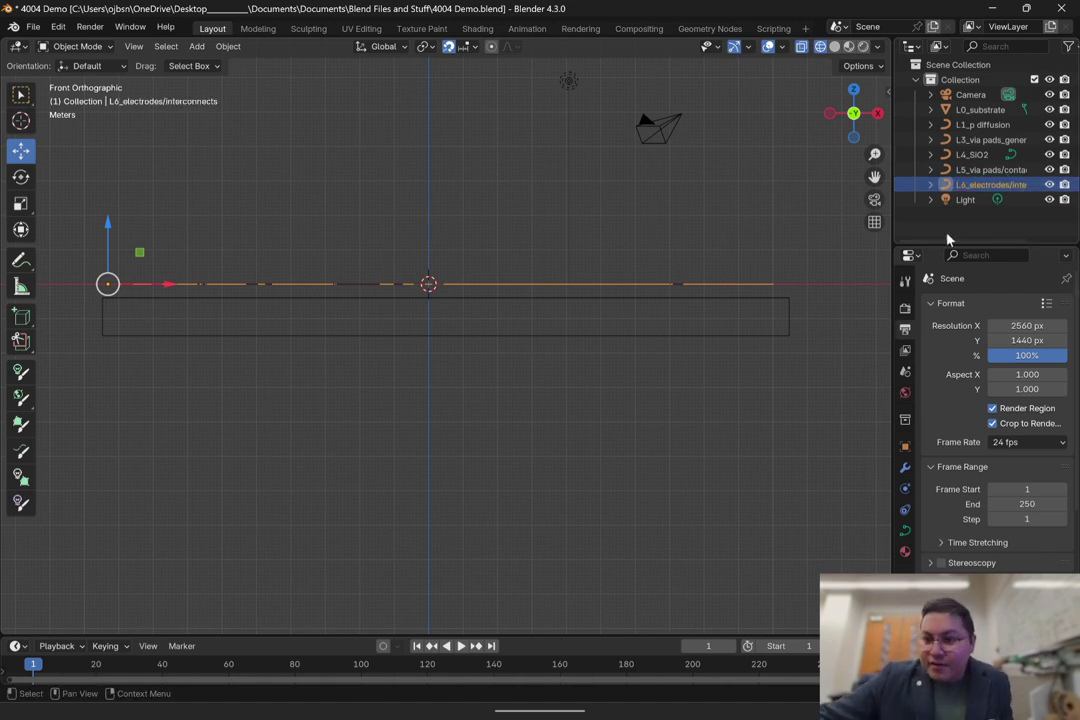
{"action": "left_click", "coordinate": [808, 281]}
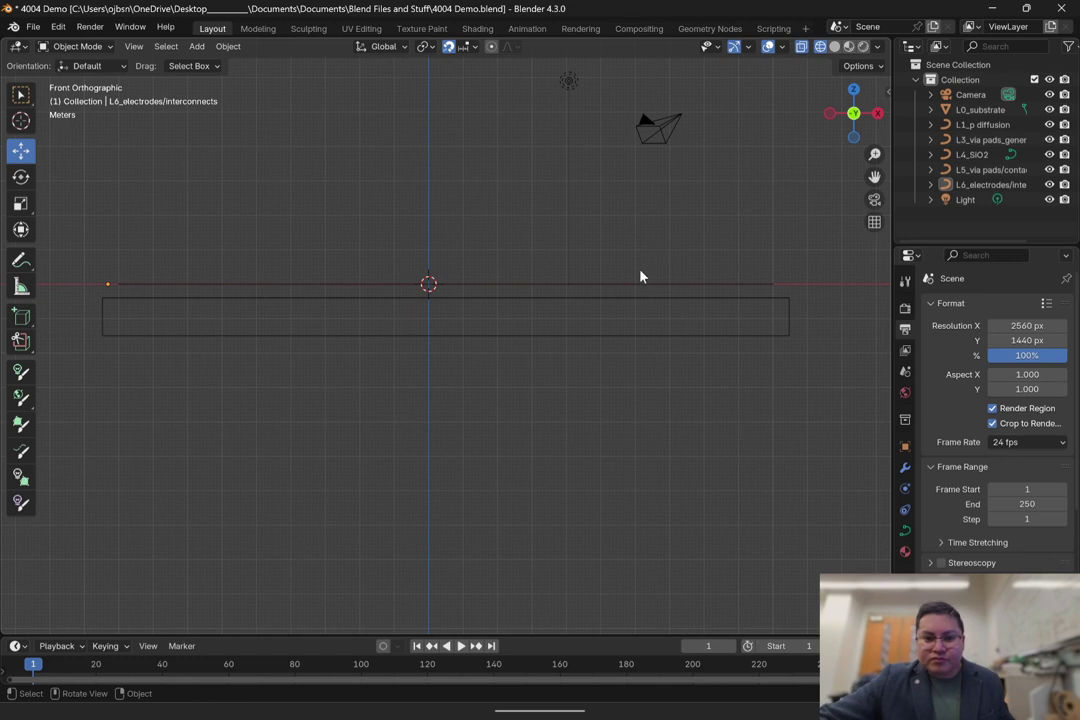
{"action": "left_click", "coordinate": [33, 26]}
{"action": "left_click", "coordinate": [72, 125]}
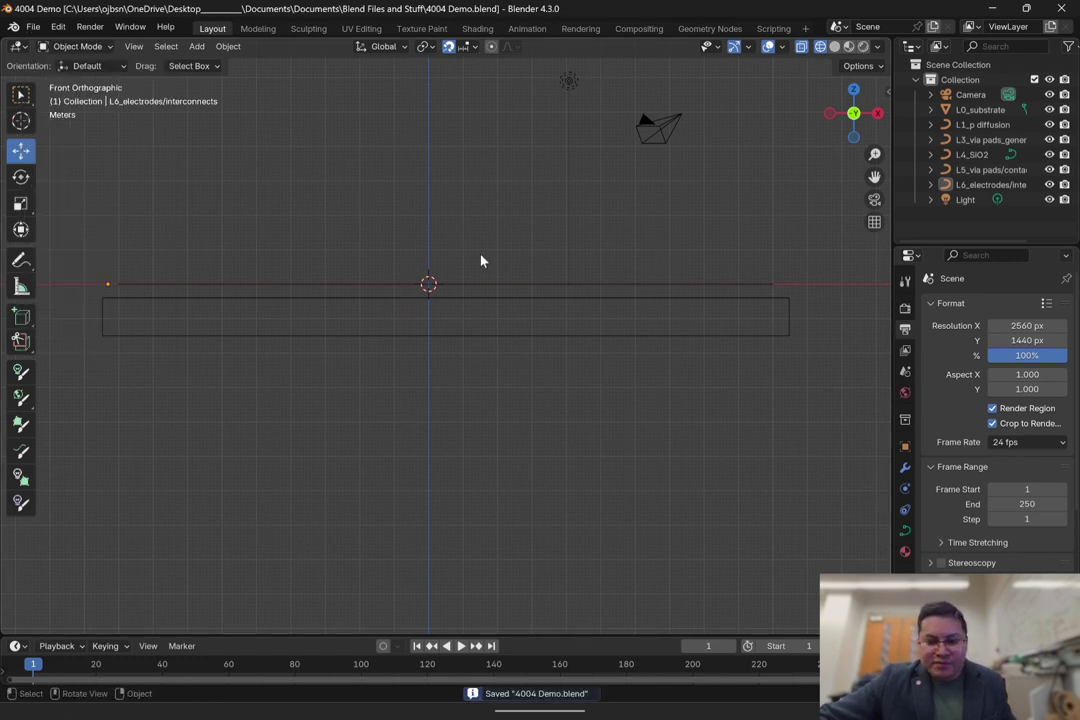
Step: Hide the L3, L4, L5 and L6 layers in the viewport, leaving the substrate and p diffusion layer visible
{"action": "left_click", "coordinate": [1049, 185]}
{"action": "left_click", "coordinate": [1049, 170]}
{"action": "left_click", "coordinate": [1049, 155]}
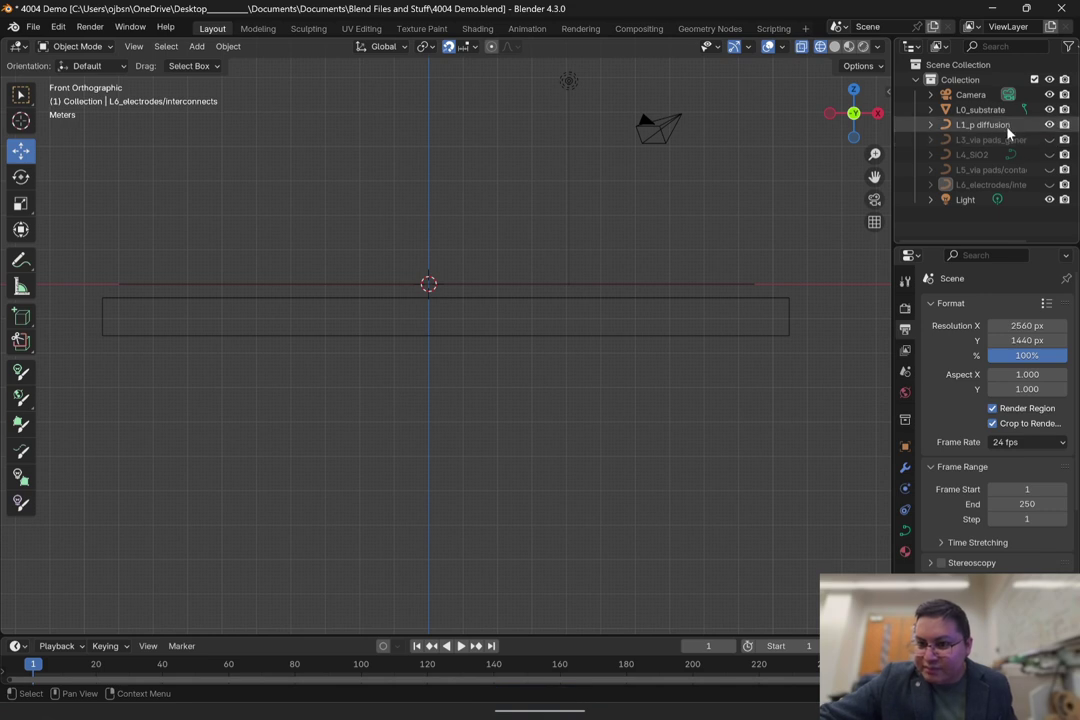
Step: Select the L1_p diffusion curve and convert it to a mesh
{"action": "left_click", "coordinate": [473, 286]}
{"action": "middle_click_drag", "start_coordinate": [566, 241], "coordinate": [561, 286]}
{"action": "scroll", "coordinate": [561, 286], "scroll_direction": "up", "scroll_amount": 6}
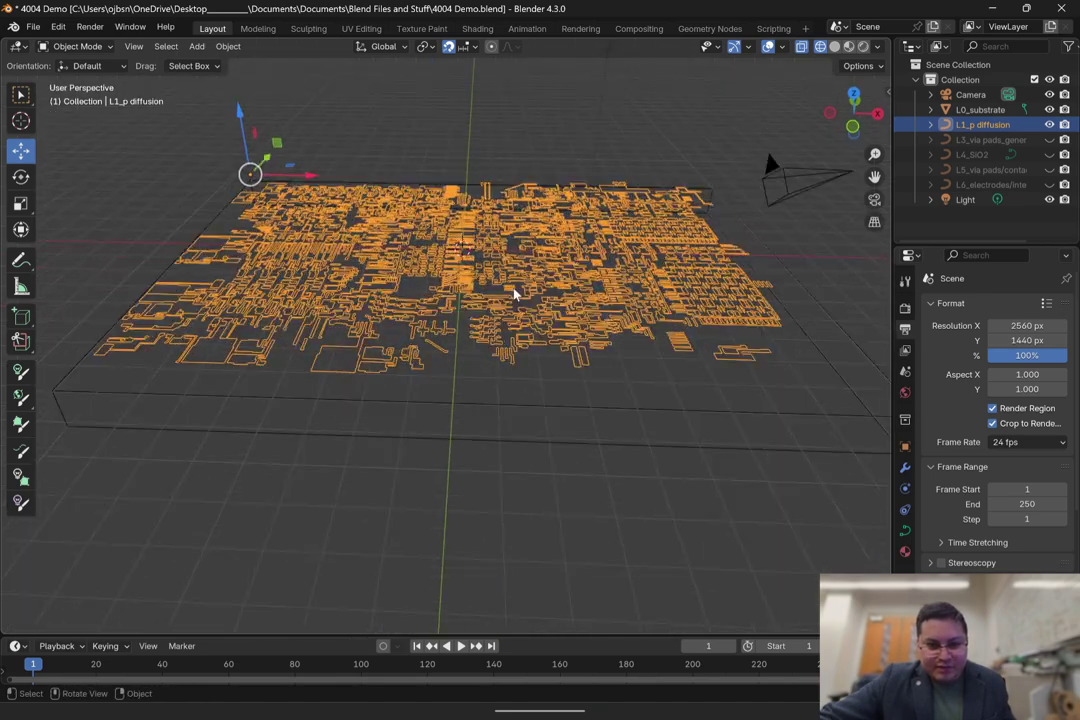
{"action": "right_click", "coordinate": [440, 250]}
{"action": "mouse_move", "coordinate": [429, 352]}
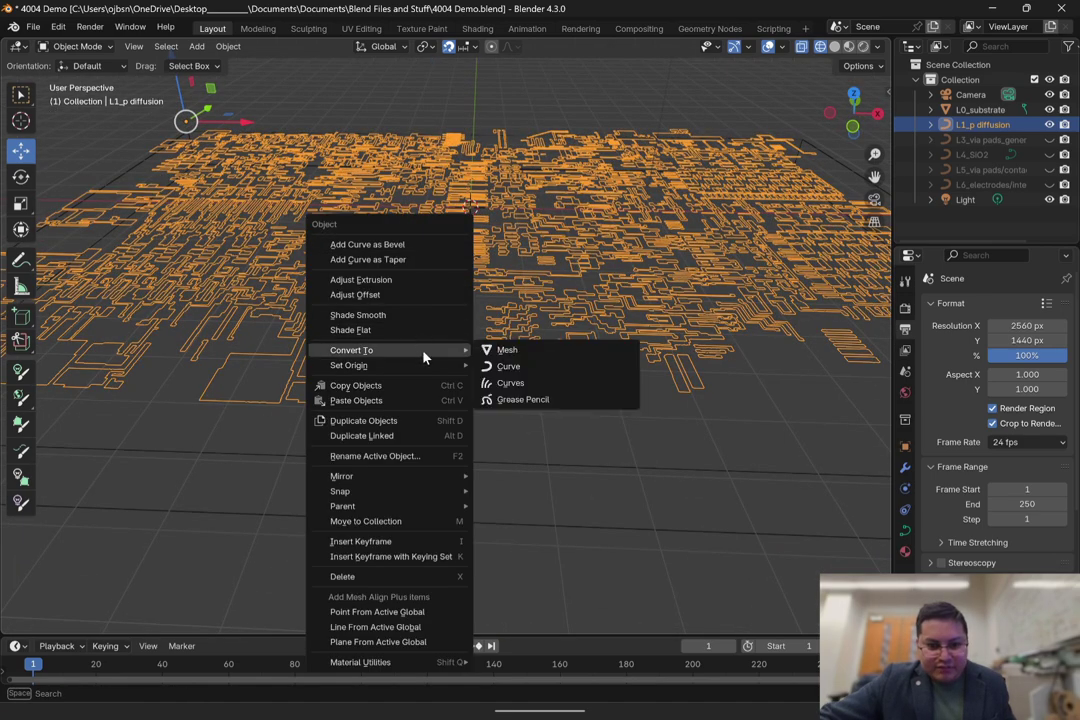
{"action": "left_click", "coordinate": [515, 350]}
{"action": "scroll", "coordinate": [422, 284], "scroll_direction": "down", "scroll_amount": 5}
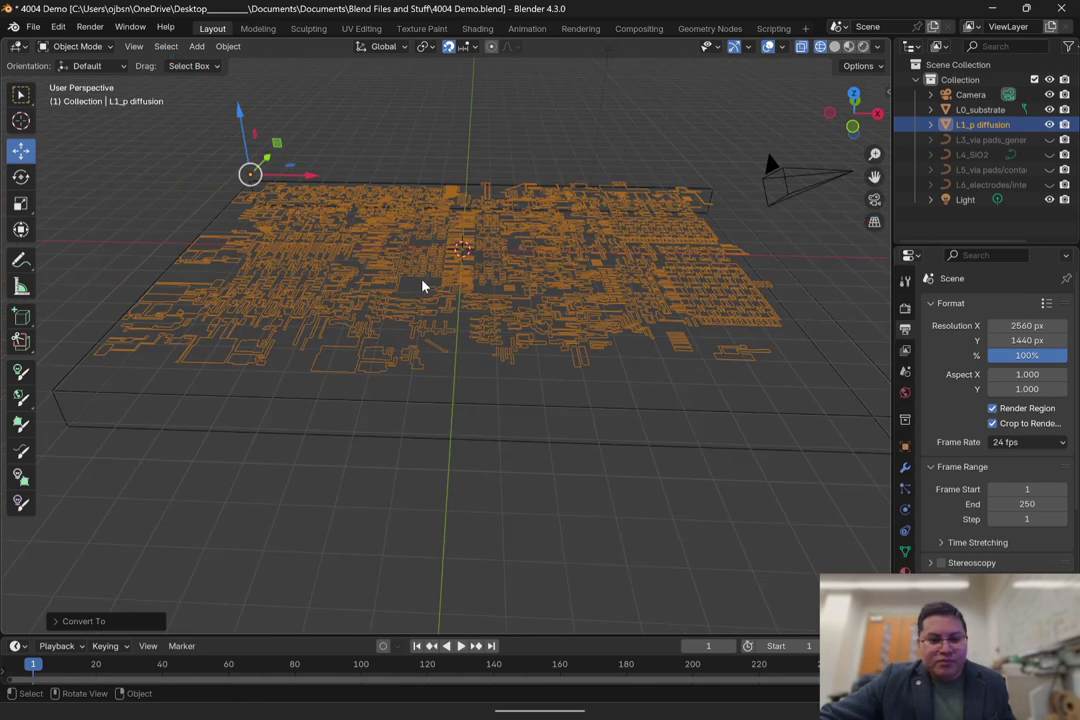
Step: Set the origin of the L1_p diffusion mesh to its geometry
{"action": "scroll", "coordinate": [422, 284], "scroll_direction": "up", "scroll_amount": 4}
{"action": "right_click", "coordinate": [420, 262]}
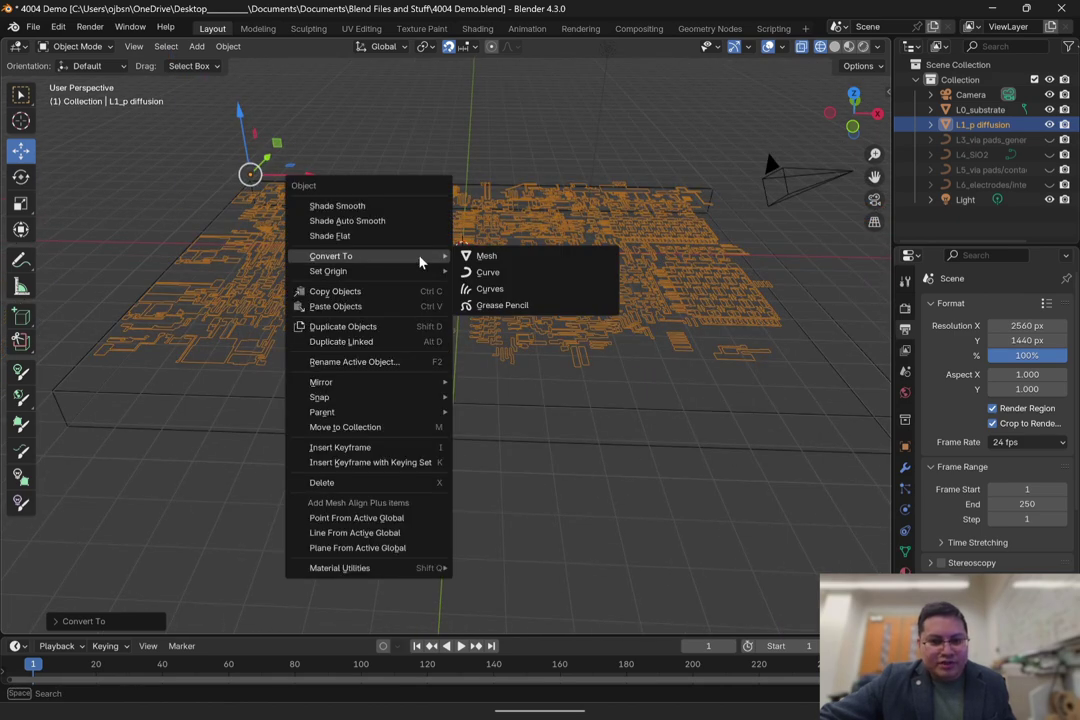
{"action": "mouse_move", "coordinate": [417, 271]}
{"action": "left_click", "coordinate": [519, 292]}
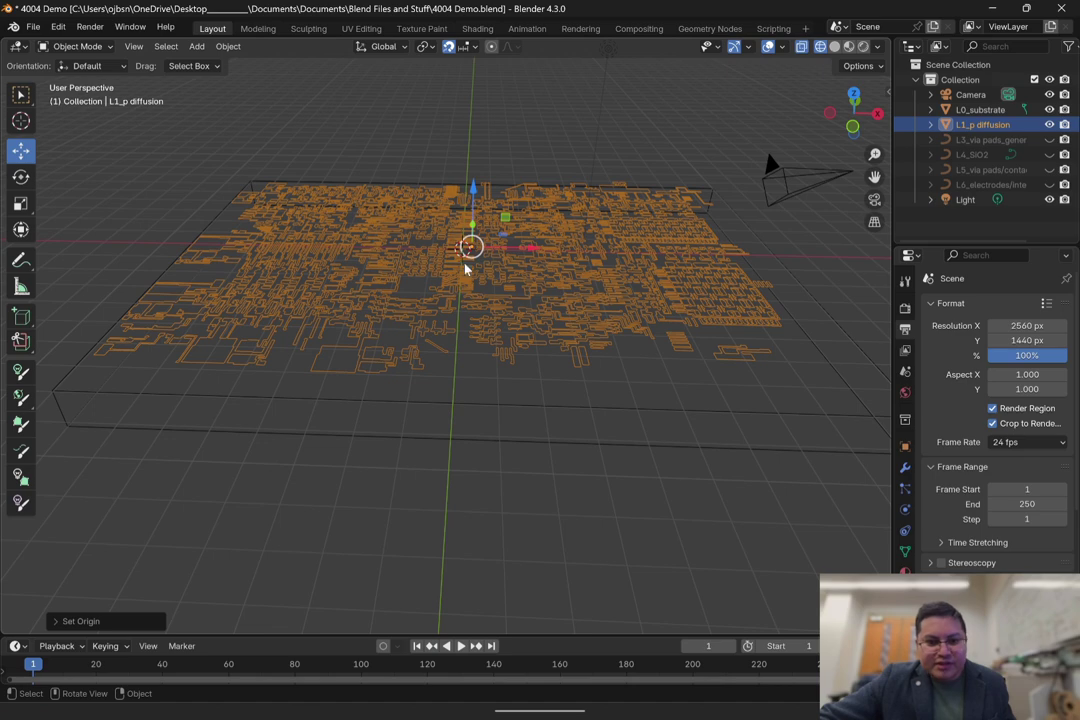
Step: Enter Edit Mode on L1_p diffusion in front view and box-select all of its geometry
{"action": "left_click", "coordinate": [853, 126]}
{"action": "scroll", "coordinate": [497, 215], "scroll_direction": "up", "scroll_amount": 5}
{"action": "scroll", "coordinate": [487, 222], "scroll_direction": "up", "scroll_amount": 4}
{"action": "middle_click_drag", "start_coordinate": [496, 216], "coordinate": [465, 339], "text": "shift"}
{"action": "scroll", "coordinate": [446, 277], "scroll_direction": "up", "scroll_amount": 4}
{"action": "left_click", "coordinate": [72, 47]}
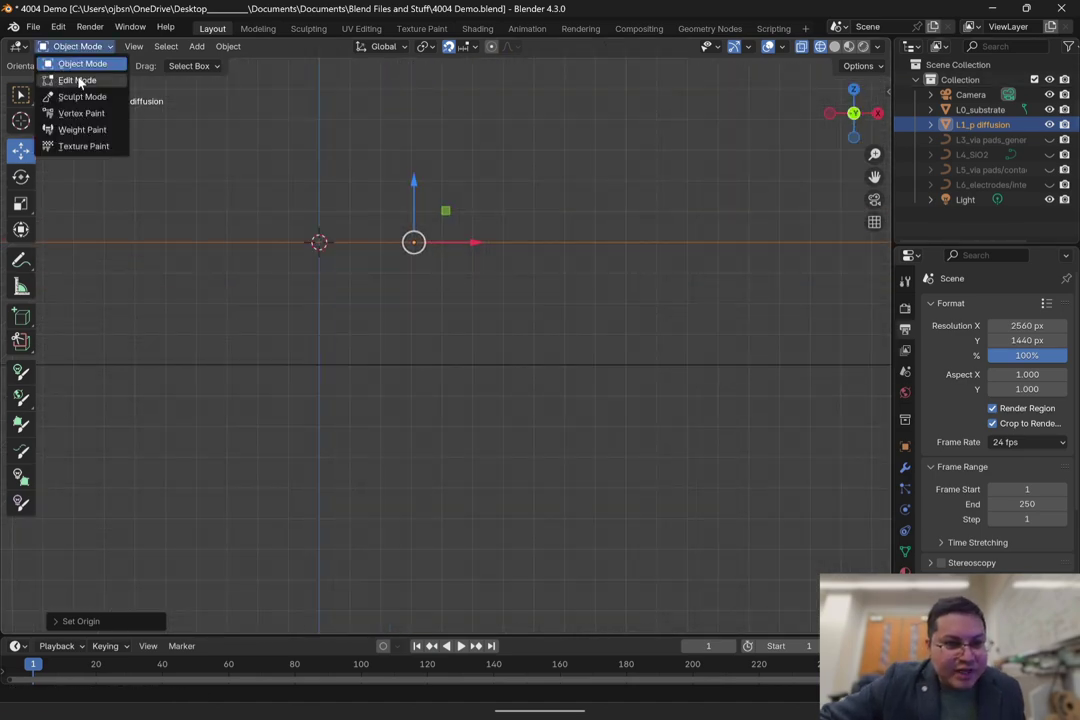
{"action": "left_click", "coordinate": [79, 80]}
{"action": "scroll", "coordinate": [379, 203], "scroll_direction": "down", "scroll_amount": 1}
{"action": "scroll", "coordinate": [379, 203], "scroll_direction": "down", "scroll_amount": 4}
{"action": "middle_click_drag", "start_coordinate": [410, 246], "coordinate": [418, 289]}
{"action": "scroll", "coordinate": [418, 289], "scroll_direction": "down", "scroll_amount": 1}
{"action": "left_click_drag", "start_coordinate": [47, 289], "coordinate": [873, 326]}
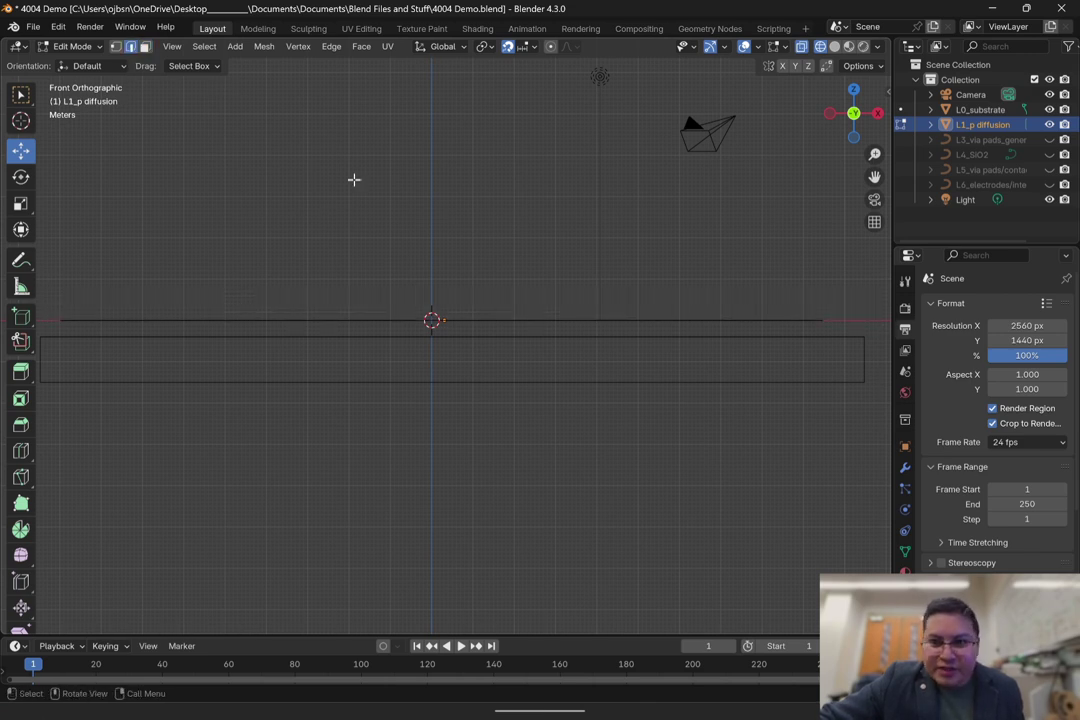
{"action": "left_click_drag", "start_coordinate": [60, 287], "coordinate": [839, 321]}
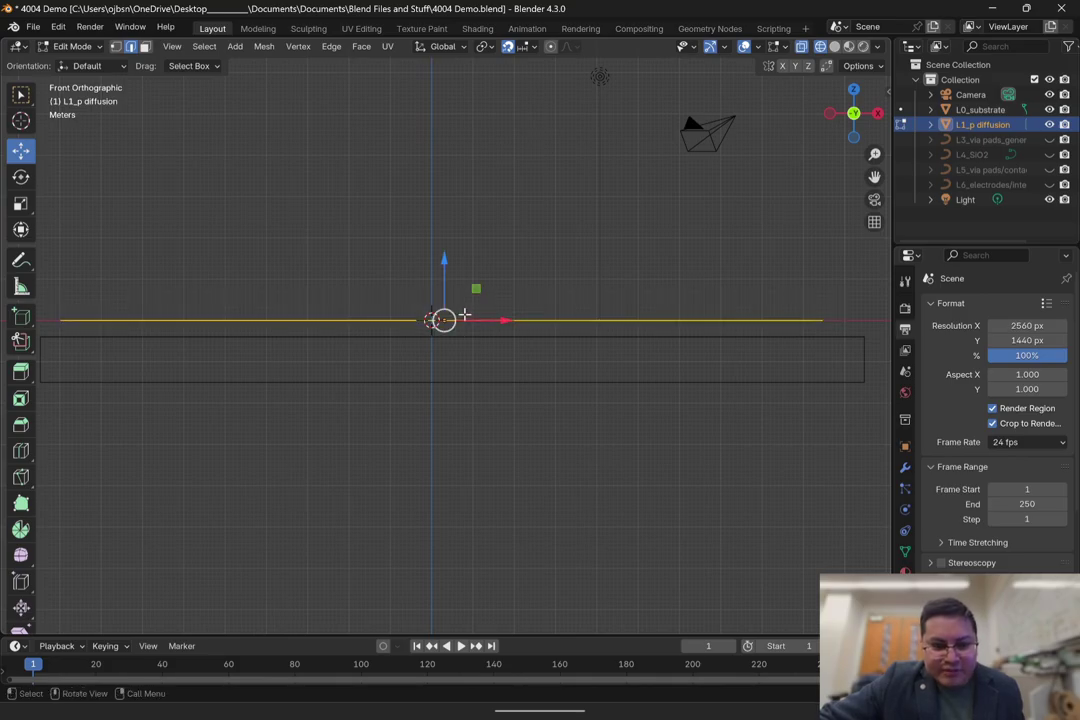
Step: Extrude the selected p diffusion shapes and move the extrusion down along Z to give the layer thickness
{"action": "scroll", "coordinate": [490, 282], "scroll_direction": "up", "scroll_amount": 4}
{"action": "middle_click_drag", "start_coordinate": [513, 260], "coordinate": [537, 350]}
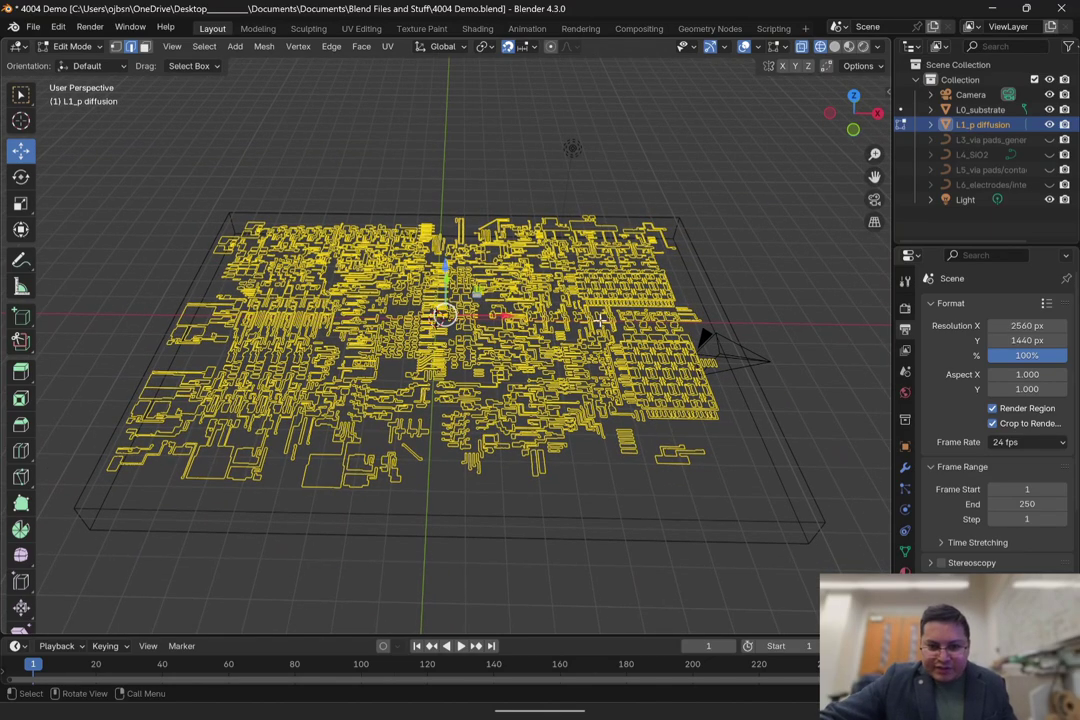
{"action": "scroll", "coordinate": [600, 321], "scroll_direction": "up", "scroll_amount": 10}
{"action": "middle_click_drag", "start_coordinate": [497, 342], "coordinate": [280, 345], "text": "shift"}
{"action": "middle_click_drag", "start_coordinate": [390, 380], "coordinate": [656, 349], "text": "shift"}
{"action": "middle_click_drag", "start_coordinate": [480, 325], "coordinate": [590, 345], "text": "shift"}
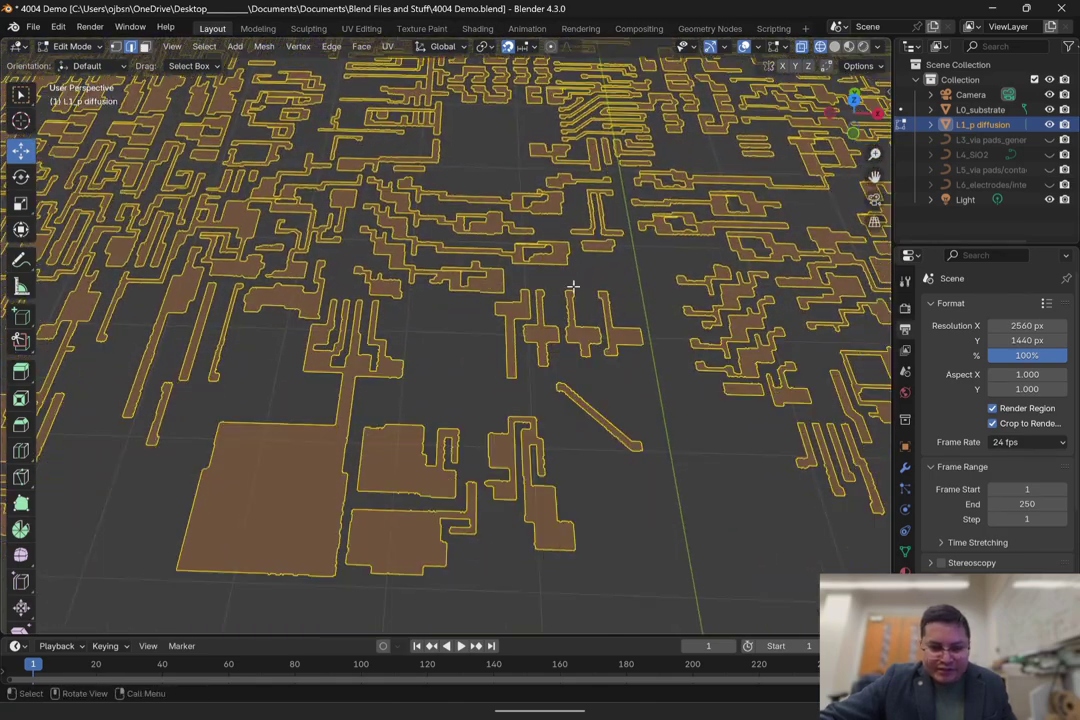
{"action": "left_click", "coordinate": [853, 136]}
{"action": "scroll", "coordinate": [456, 265], "scroll_direction": "up", "scroll_amount": 4}
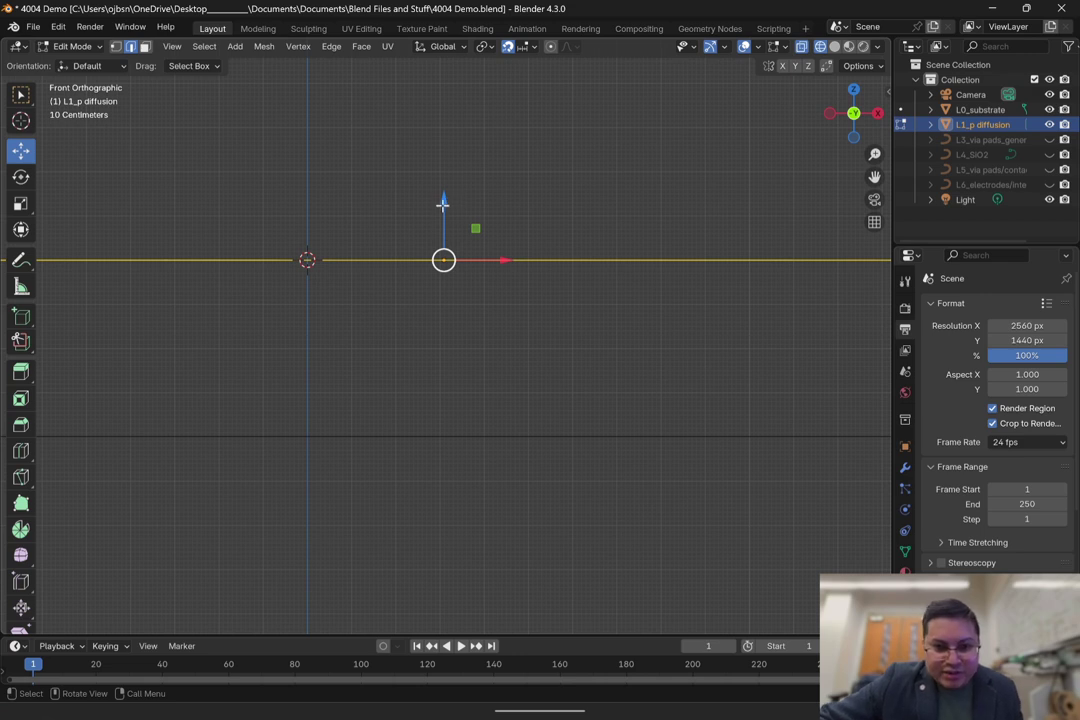
{"action": "key", "text": "e"}
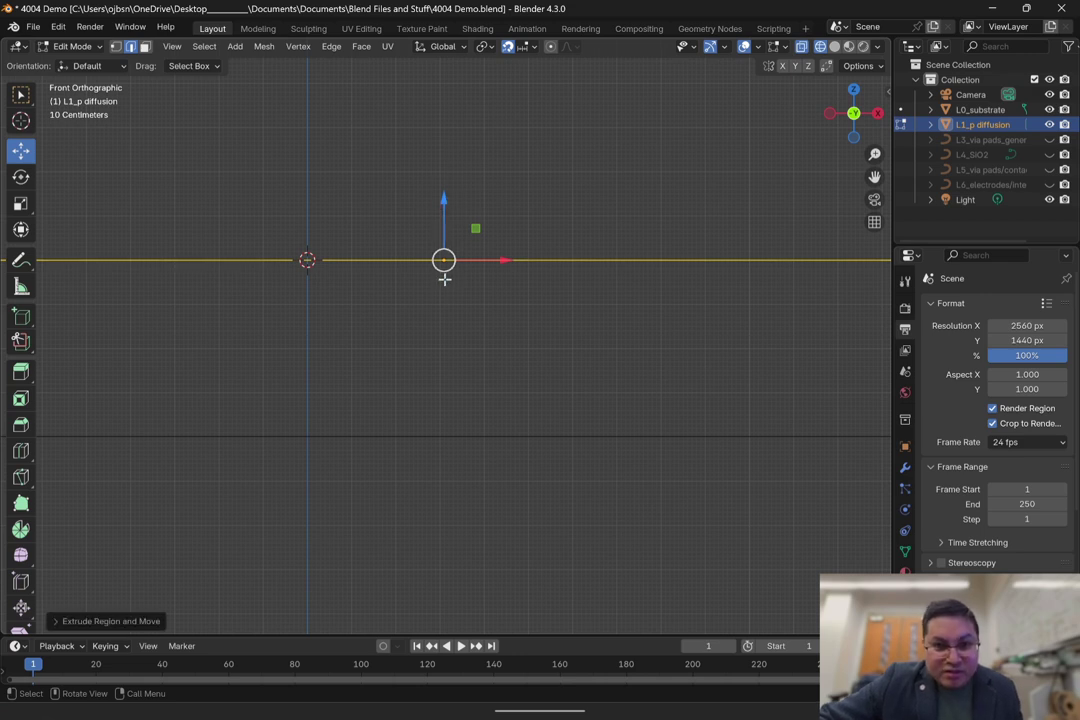
{"action": "left_click_drag", "start_coordinate": [444, 197], "coordinate": [450, 252]}
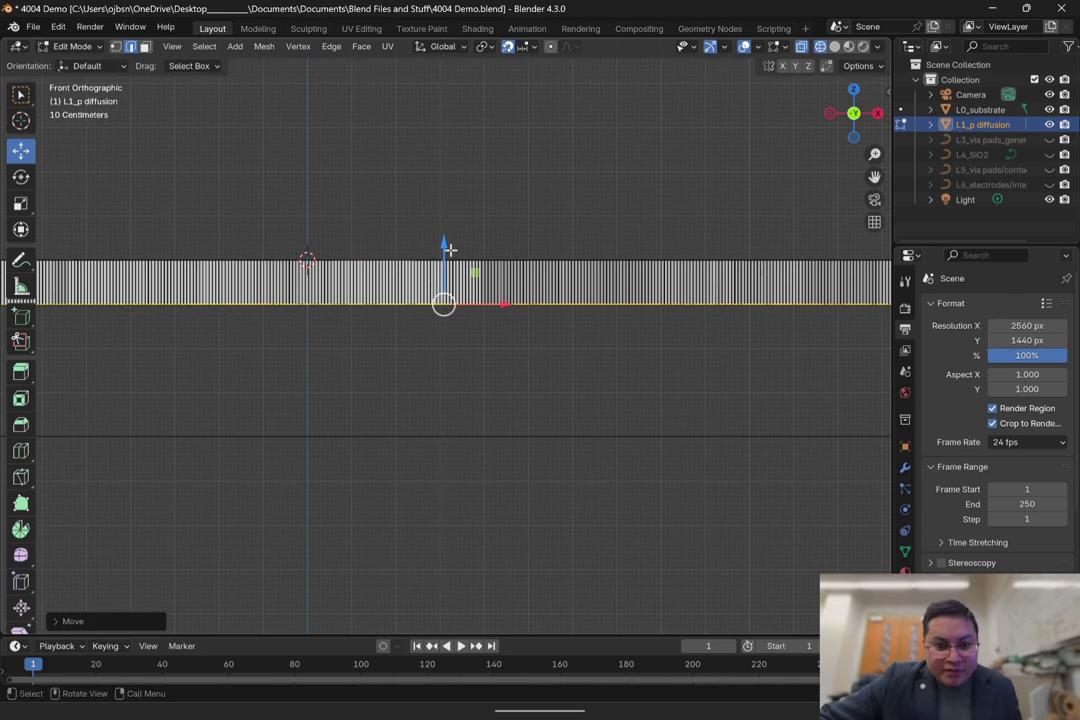
Step: Examine the extruded p diffusion geometry from the front and in perspective
{"action": "scroll", "coordinate": [451, 261], "scroll_direction": "down", "scroll_amount": 4}
{"action": "scroll", "coordinate": [452, 261], "scroll_direction": "down", "scroll_amount": 3}
{"action": "middle_click_drag", "start_coordinate": [470, 261], "coordinate": [448, 152], "text": "shift"}
{"action": "scroll", "coordinate": [533, 171], "scroll_direction": "up", "scroll_amount": 4}
{"action": "middle_click_drag", "start_coordinate": [430, 75], "coordinate": [446, 226], "text": "shift"}
{"action": "scroll", "coordinate": [446, 226], "scroll_direction": "up", "scroll_amount": 2}
{"action": "scroll", "coordinate": [446, 226], "scroll_direction": "up", "scroll_amount": 2}
{"action": "middle_click_drag", "start_coordinate": [410, 139], "coordinate": [640, 195], "text": "shift"}
{"action": "scroll", "coordinate": [513, 234], "scroll_direction": "down", "scroll_amount": 4}
{"action": "scroll", "coordinate": [514, 267], "scroll_direction": "down", "scroll_amount": 2}
{"action": "middle_click_drag", "start_coordinate": [520, 200], "coordinate": [571, 301]}
{"action": "middle_click_drag", "start_coordinate": [432, 300], "coordinate": [583, 164], "text": "shift"}
{"action": "mouse_move", "coordinate": [470, 320]}
{"action": "middle_mouse_down"}
{"action": "mouse_move", "coordinate": [498, 272]}
{"action": "mouse_move", "coordinate": [706, 306]}
{"action": "mouse_move", "coordinate": [639, 297]}
{"action": "mouse_move", "coordinate": [541, 362]}
{"action": "mouse_move", "coordinate": [629, 287]}
{"action": "mouse_move", "coordinate": [737, 288]}
{"action": "mouse_move", "coordinate": [740, 330]}
{"action": "middle_mouse_up"}
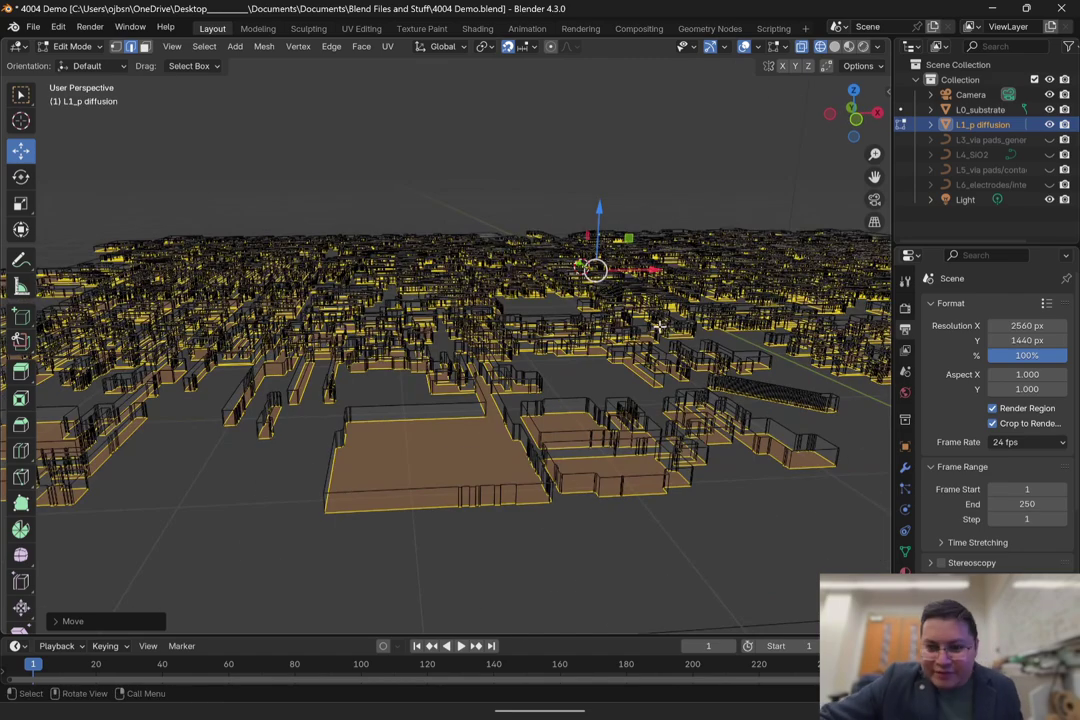
Step: Switch the viewport to solid shading and return the p diffusion mesh to Object Mode
{"action": "left_click", "coordinate": [835, 46]}
{"action": "mouse_move", "coordinate": [610, 262]}
{"action": "middle_mouse_down"}
{"action": "mouse_move", "coordinate": [632, 241]}
{"action": "mouse_move", "coordinate": [635, 340]}
{"action": "mouse_move", "coordinate": [772, 300]}
{"action": "mouse_move", "coordinate": [768, 400]}
{"action": "middle_mouse_up"}
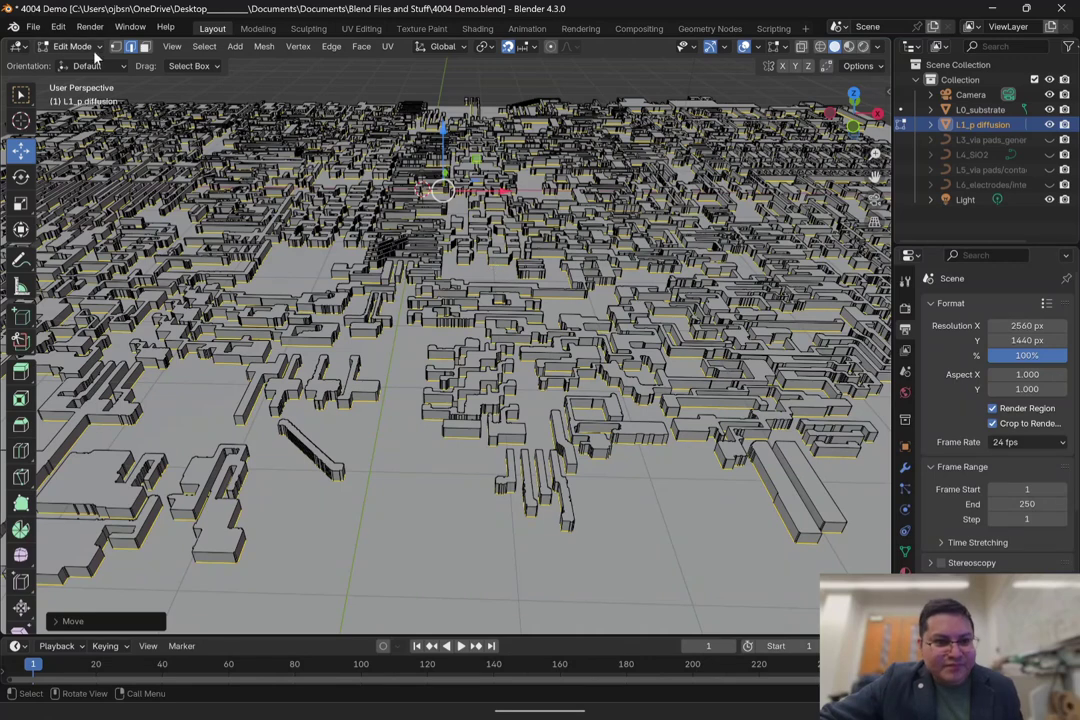
{"action": "left_click", "coordinate": [88, 47]}
{"action": "left_click", "coordinate": [82, 63]}
{"action": "scroll", "coordinate": [415, 255], "scroll_direction": "down", "scroll_amount": 5}
{"action": "middle_click_drag", "start_coordinate": [415, 255], "coordinate": [491, 203]}
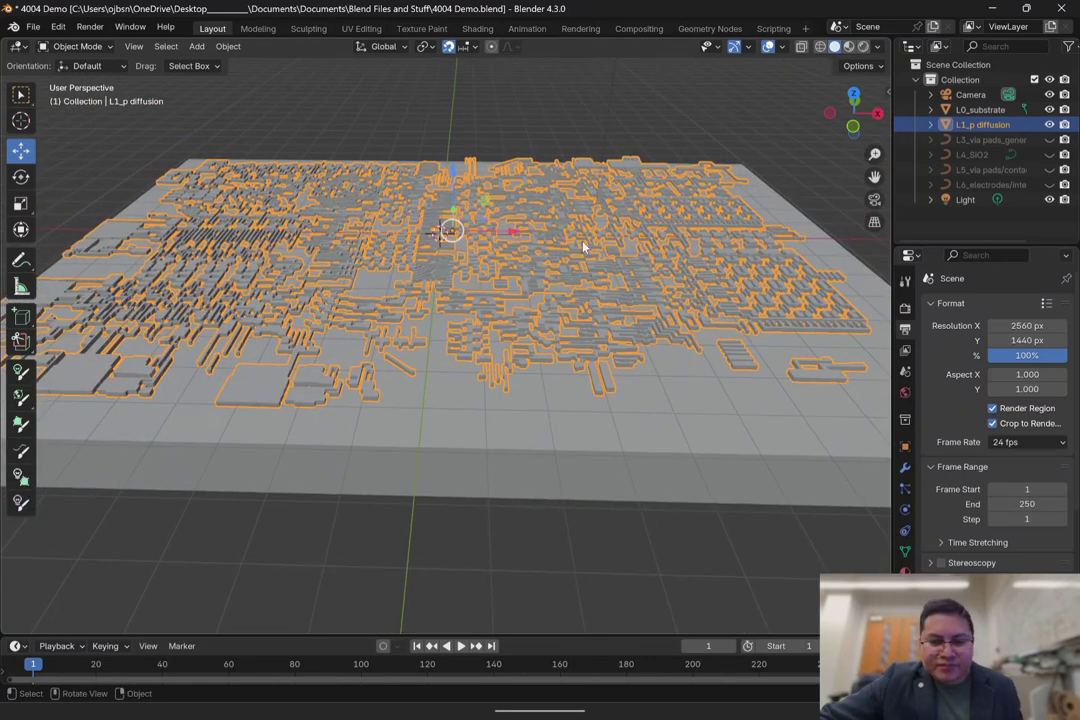
Step: Lower the L1_p diffusion mesh along Z into the top of the substrate in front view
{"action": "left_click", "coordinate": [855, 126]}
{"action": "scroll", "coordinate": [458, 258], "scroll_direction": "up", "scroll_amount": 8}
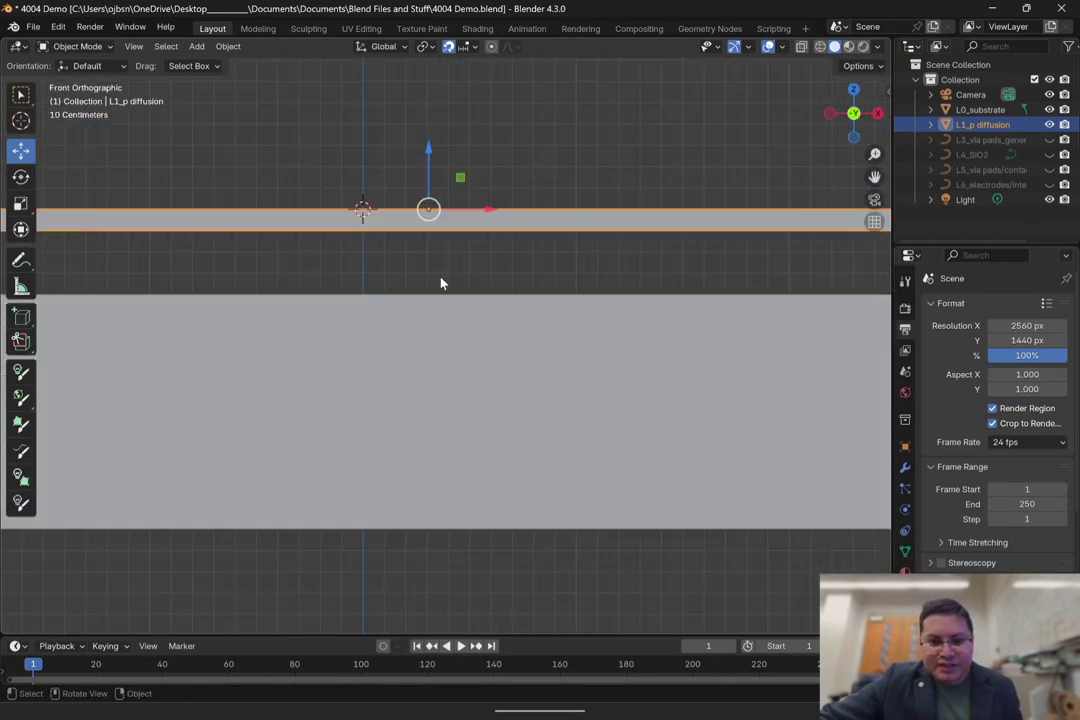
{"action": "left_click_drag", "start_coordinate": [424, 152], "coordinate": [430, 238]}
Step: In wireframe shading, raise the L1_p diffusion mesh slightly along Z until its top sits just above the substrate's surface
{"action": "scroll", "coordinate": [482, 280], "scroll_direction": "up", "scroll_amount": 5}
{"action": "left_click", "coordinate": [821, 46]}
{"action": "scroll", "coordinate": [489, 256], "scroll_direction": "up", "scroll_amount": 5}
{"action": "scroll", "coordinate": [408, 342], "scroll_direction": "up", "scroll_amount": 1}
{"action": "middle_click_drag", "start_coordinate": [508, 163], "coordinate": [501, 359], "text": "shift"}
{"action": "scroll", "coordinate": [520, 340], "scroll_direction": "up", "scroll_amount": 5}
{"action": "scroll", "coordinate": [419, 371], "scroll_direction": "up", "scroll_amount": 3}
{"action": "middle_click_drag", "start_coordinate": [545, 309], "coordinate": [440, 314], "text": "shift"}
{"action": "scroll", "coordinate": [448, 334], "scroll_direction": "up", "scroll_amount": 2}
{"action": "scroll", "coordinate": [440, 314], "scroll_direction": "up", "scroll_amount": 1}
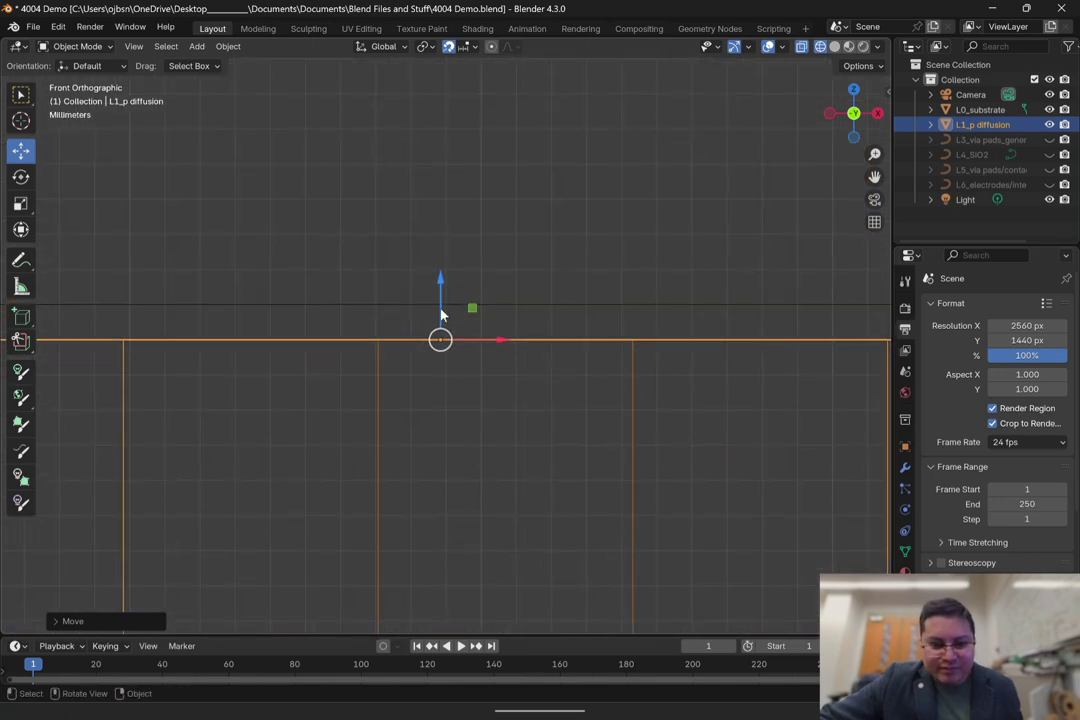
{"action": "left_click_drag", "start_coordinate": [441, 288], "coordinate": [452, 219]}
{"action": "middle_click_drag", "start_coordinate": [451, 230], "coordinate": [444, 290], "text": "shift"}
{"action": "scroll", "coordinate": [444, 296], "scroll_direction": "up", "scroll_amount": 1}
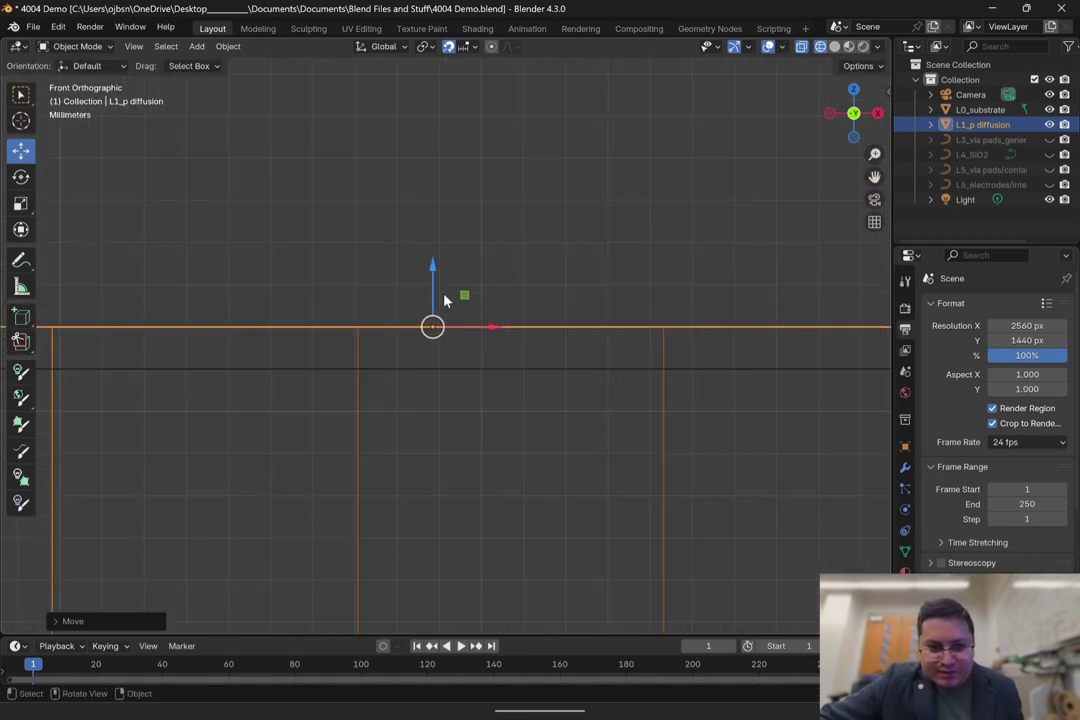
Step: Examine how the p diffusion mesh lines up with the substrate's top face in wireframe front view
{"action": "scroll", "coordinate": [438, 271], "scroll_direction": "down", "scroll_amount": 9}
{"action": "scroll", "coordinate": [442, 272], "scroll_direction": "up", "scroll_amount": 4}
{"action": "scroll", "coordinate": [441, 255], "scroll_direction": "down", "scroll_amount": 15}
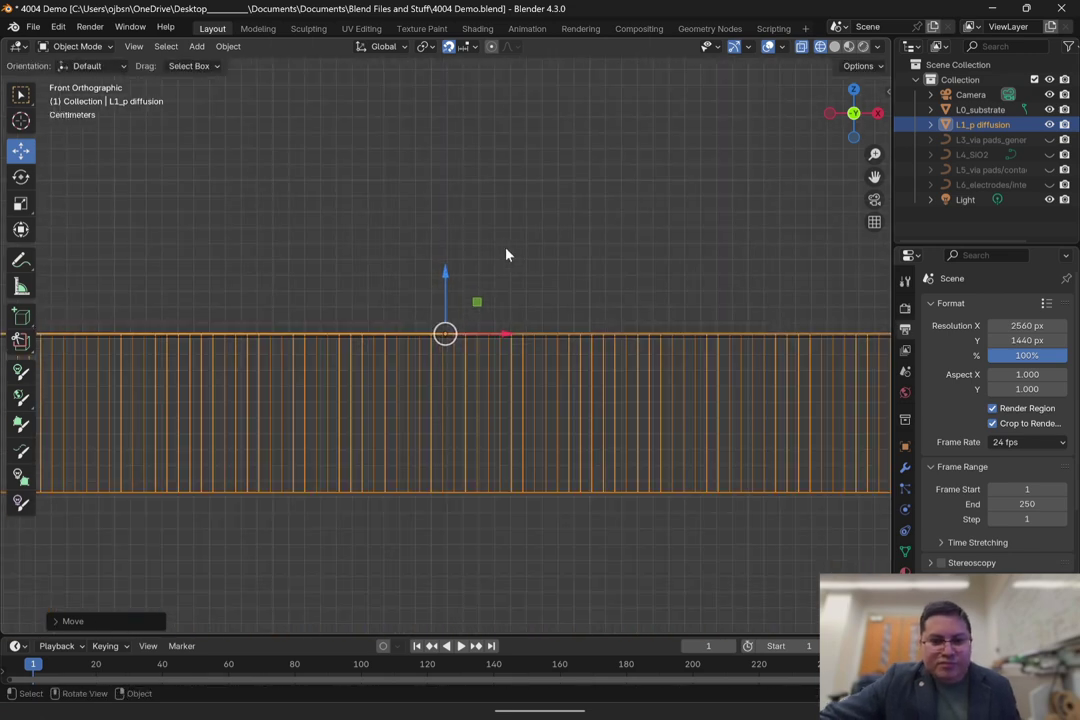
{"action": "scroll", "coordinate": [511, 250], "scroll_direction": "up", "scroll_amount": 5}
{"action": "middle_click_drag", "start_coordinate": [483, 286], "coordinate": [445, 499], "text": "shift"}
{"action": "scroll", "coordinate": [470, 450], "scroll_direction": "up", "scroll_amount": 11}
{"action": "middle_click_drag", "start_coordinate": [530, 590], "coordinate": [480, 331], "text": "shift"}
{"action": "scroll", "coordinate": [520, 358], "scroll_direction": "up", "scroll_amount": 4}
{"action": "scroll", "coordinate": [463, 308], "scroll_direction": "up", "scroll_amount": 5}
{"action": "middle_click_drag", "start_coordinate": [528, 362], "coordinate": [528, 272], "text": "shift"}
{"action": "left_click", "coordinate": [530, 280]}
Step: Switch back to solid shading and select the L0_substrate slab
{"action": "left_click", "coordinate": [834, 46]}
{"action": "middle_click_drag", "start_coordinate": [636, 340], "coordinate": [636, 346]}
{"action": "scroll", "coordinate": [429, 410], "scroll_direction": "up", "scroll_amount": 4}
{"action": "middle_click_drag", "start_coordinate": [429, 410], "coordinate": [405, 213], "text": "shift"}
{"action": "scroll", "coordinate": [581, 420], "scroll_direction": "down", "scroll_amount": 5}
{"action": "left_click", "coordinate": [448, 383]}
{"action": "middle_click_drag", "start_coordinate": [448, 383], "coordinate": [483, 364]}
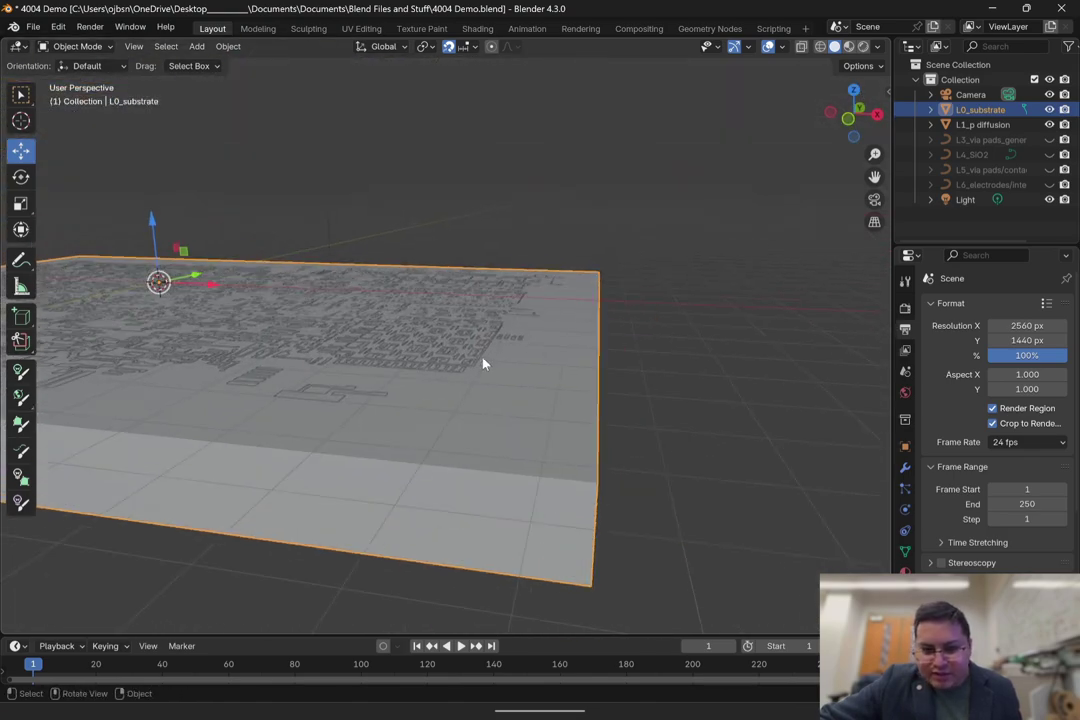
Step: Select the L0_substrate slab and add a Bevel modifier to it
{"action": "left_click", "coordinate": [331, 396]}
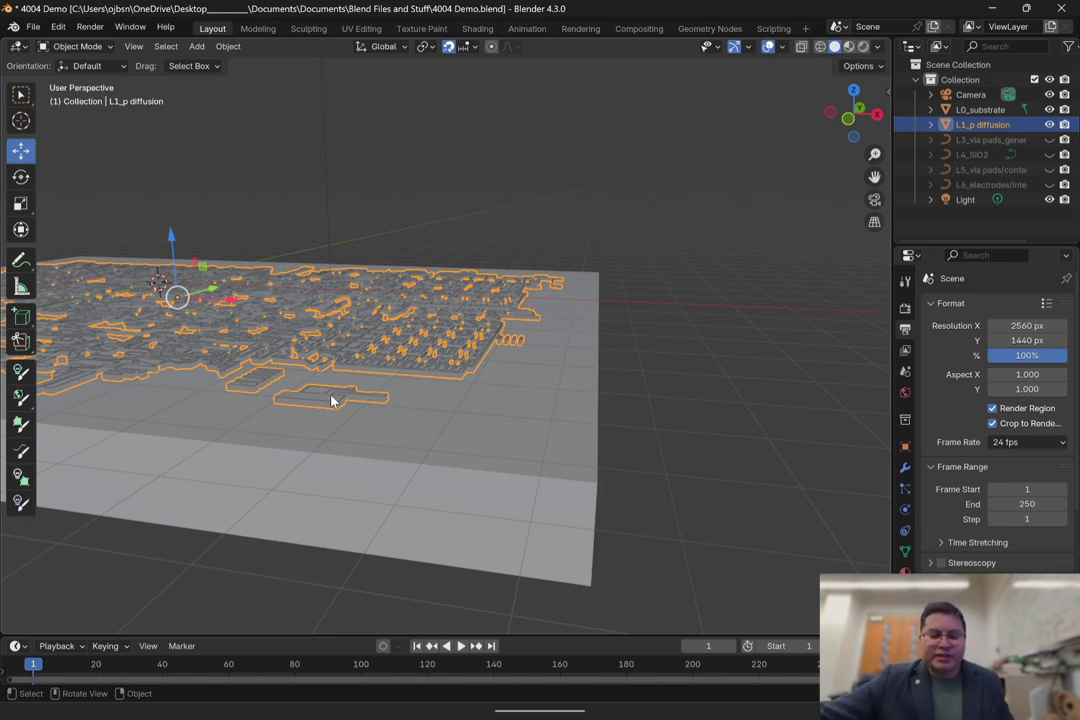
{"action": "middle_click_drag", "start_coordinate": [418, 362], "coordinate": [637, 365]}
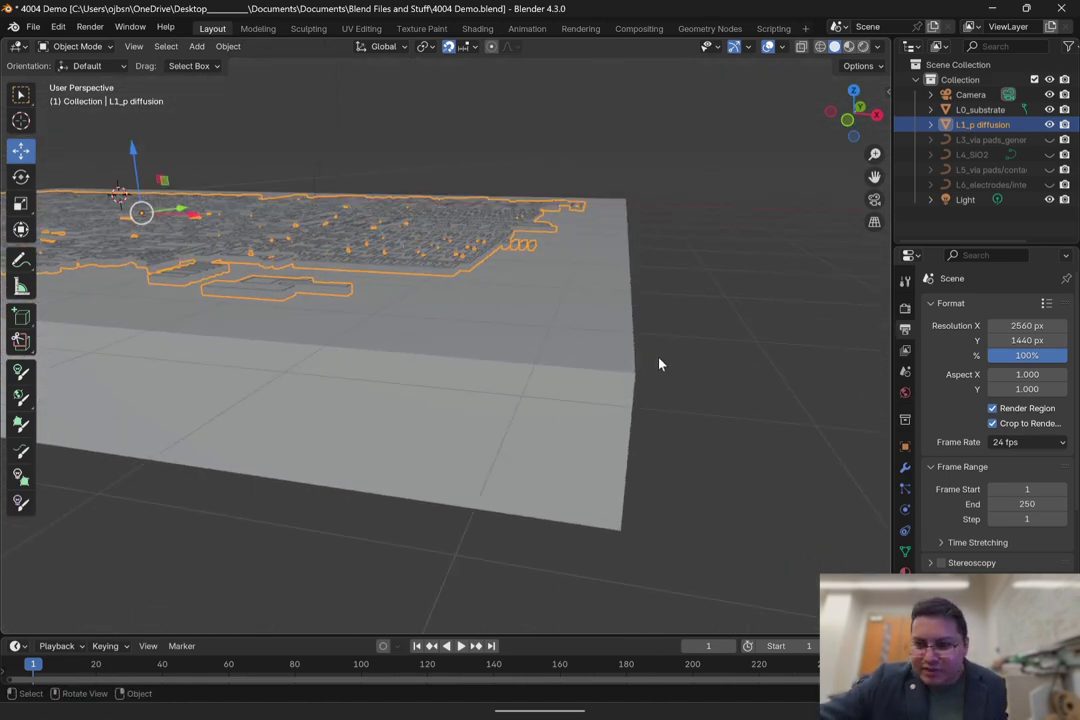
{"action": "left_click", "coordinate": [612, 363]}
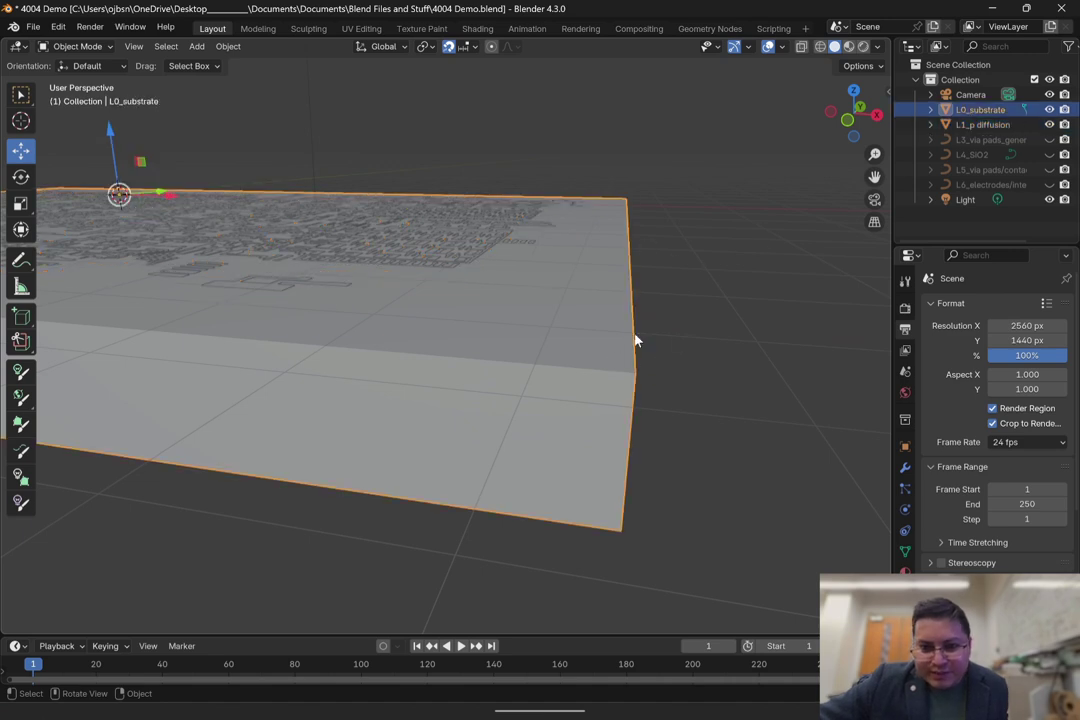
{"action": "left_click", "coordinate": [905, 467]}
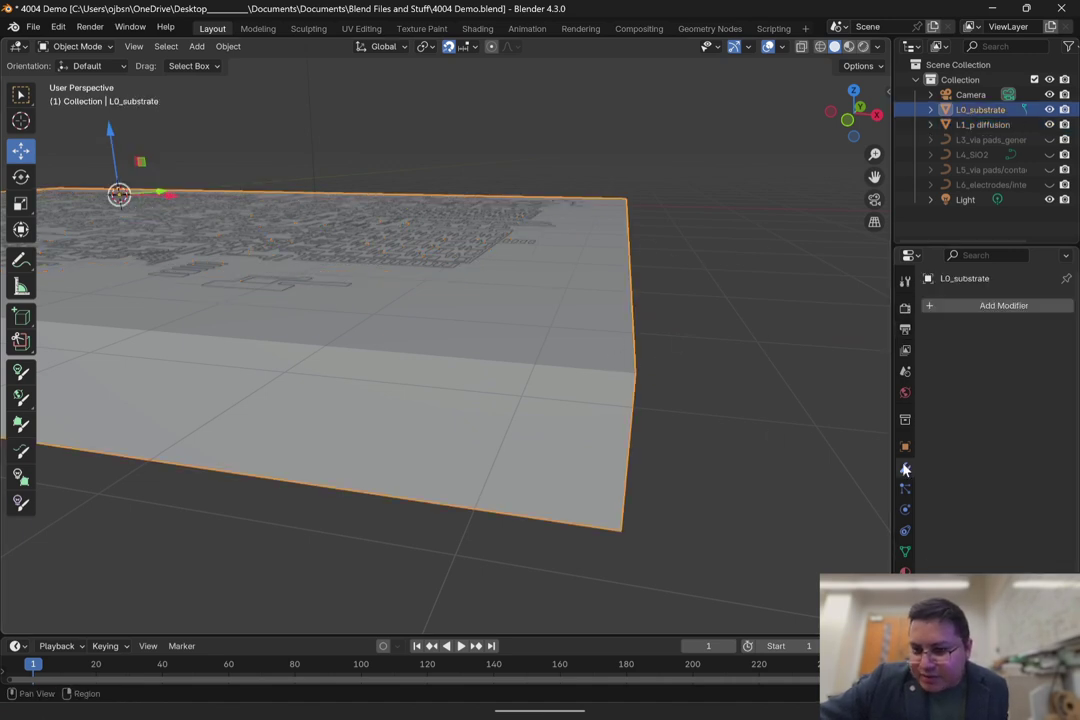
{"action": "left_click", "coordinate": [1017, 313]}
{"action": "type", "text": "bev"}
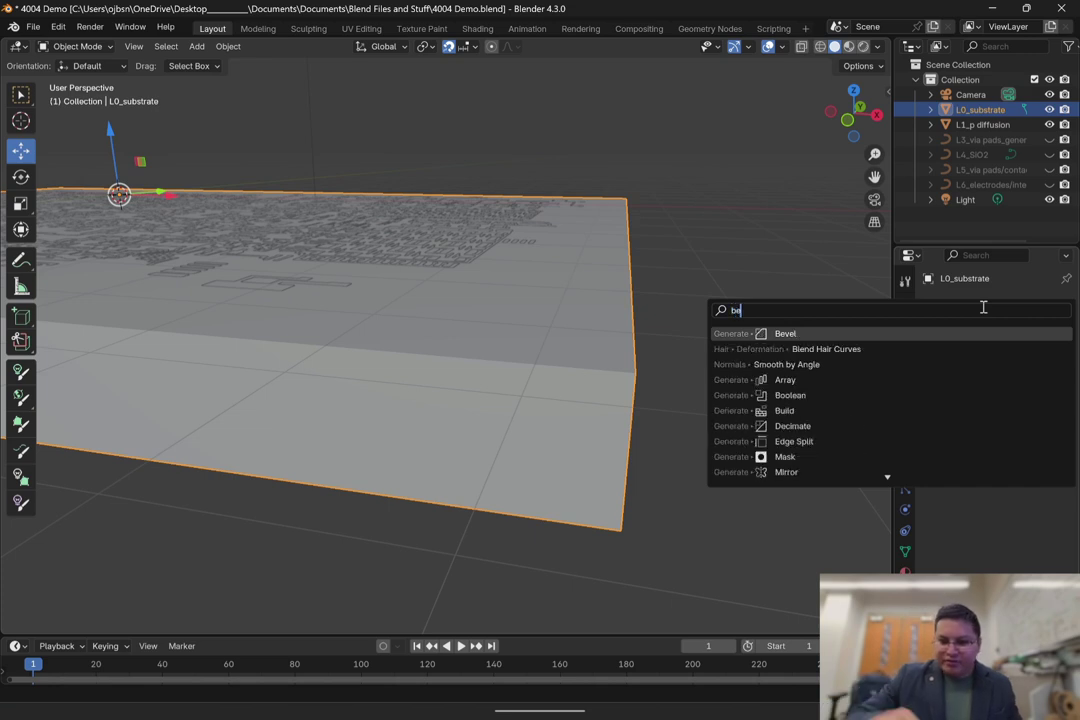
{"action": "key", "text": "Return"}
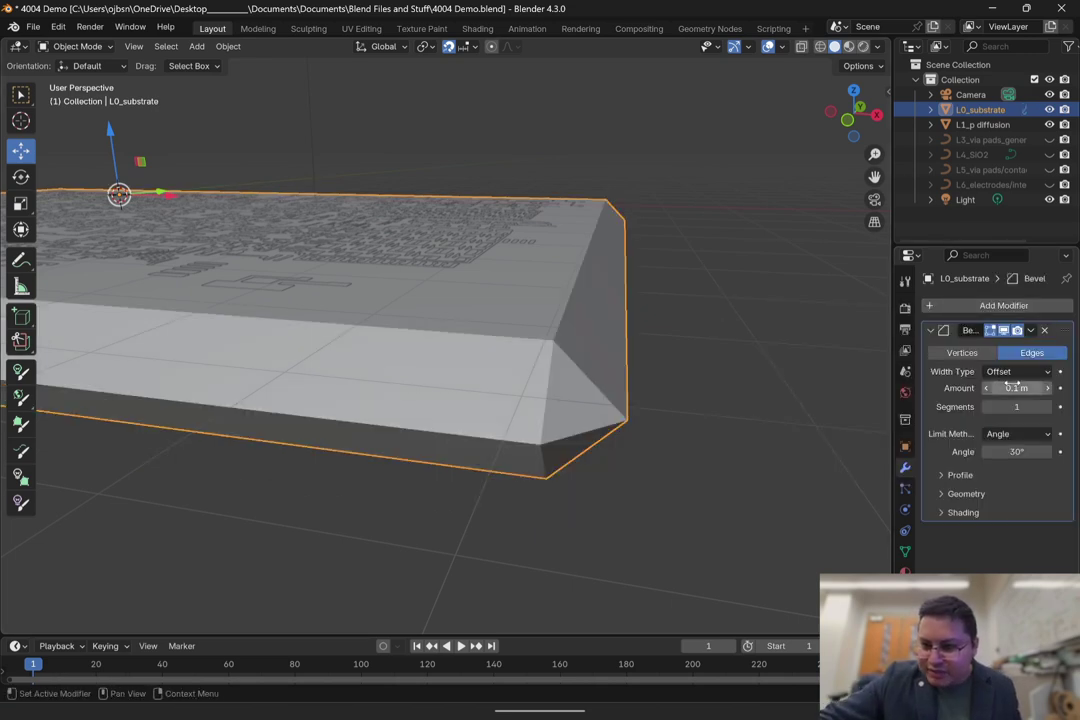
Step: Set the substrate's bevel amount to 0.002 m with 10 segments
{"action": "left_click", "coordinate": [1014, 387]}
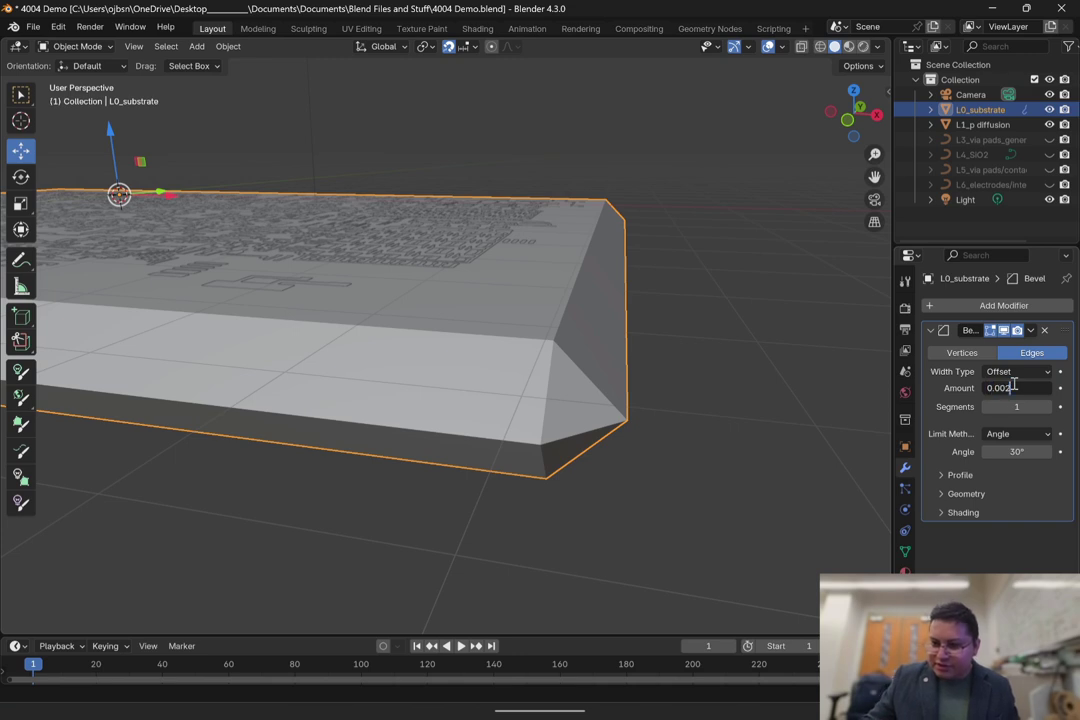
{"action": "key", "text": "Return"}
{"action": "left_click", "coordinate": [1024, 408]}
{"action": "type", "text": "10\\"}
{"action": "key", "text": "Return"}
{"action": "left_click", "coordinate": [1022, 407]}
{"action": "key", "text": "Return"}
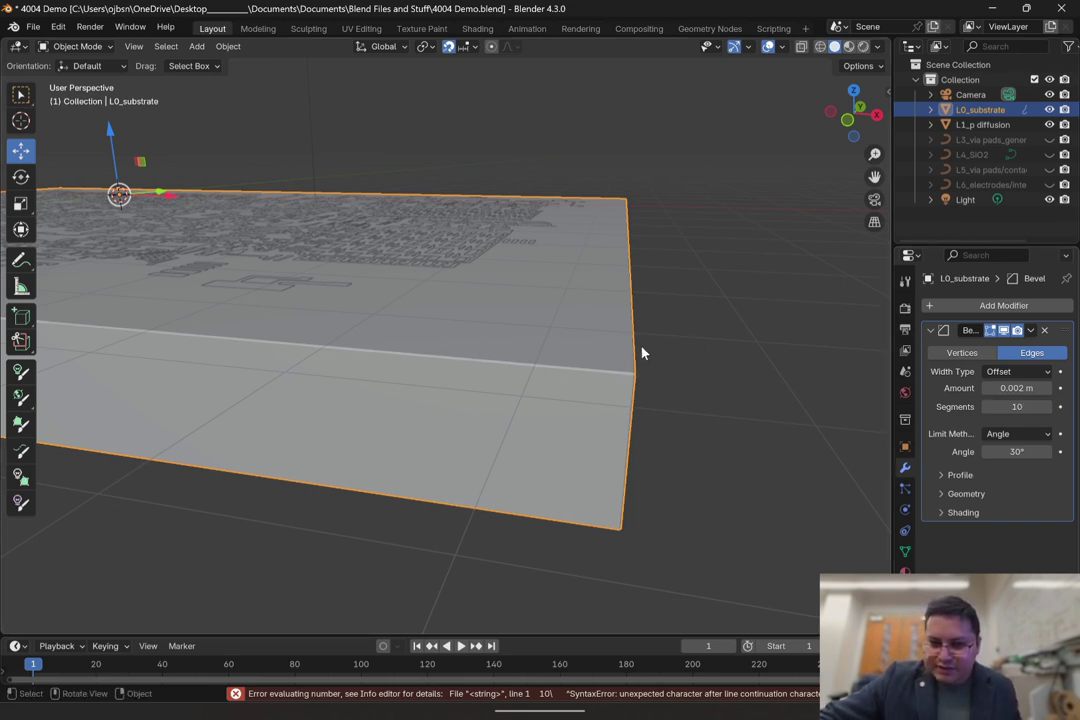
Step: Apply the Bevel modifier to L0_substrate and reselect the slab
{"action": "left_click", "coordinate": [1030, 330]}
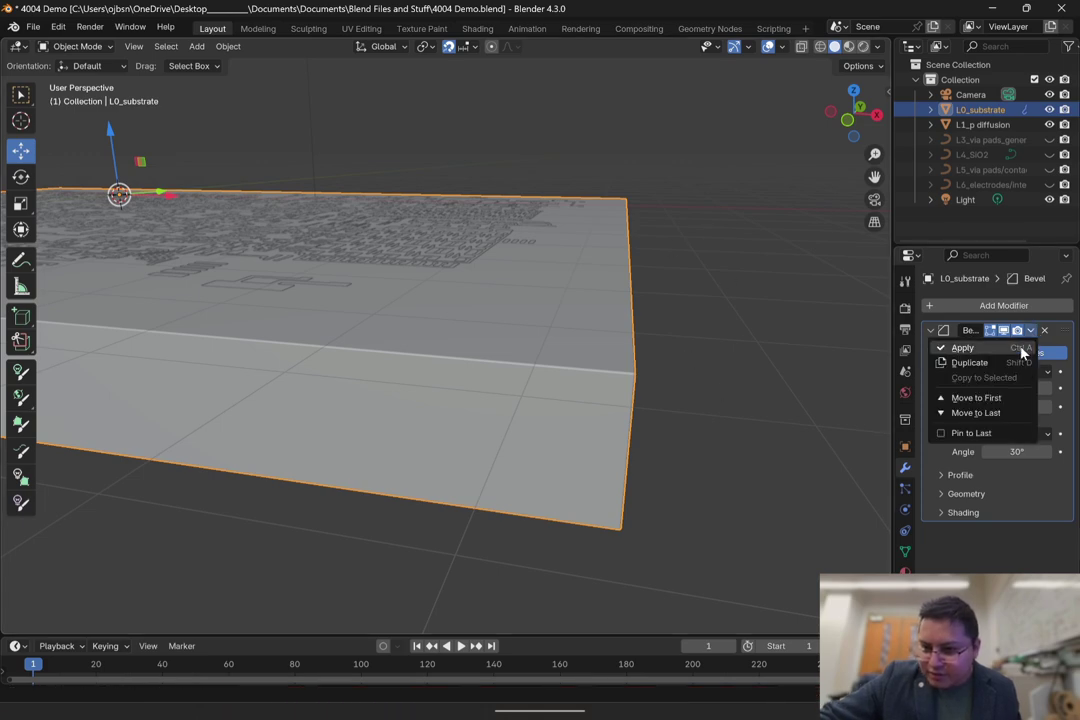
{"action": "left_click", "coordinate": [1020, 348]}
{"action": "scroll", "coordinate": [670, 390], "scroll_direction": "up", "scroll_amount": 5}
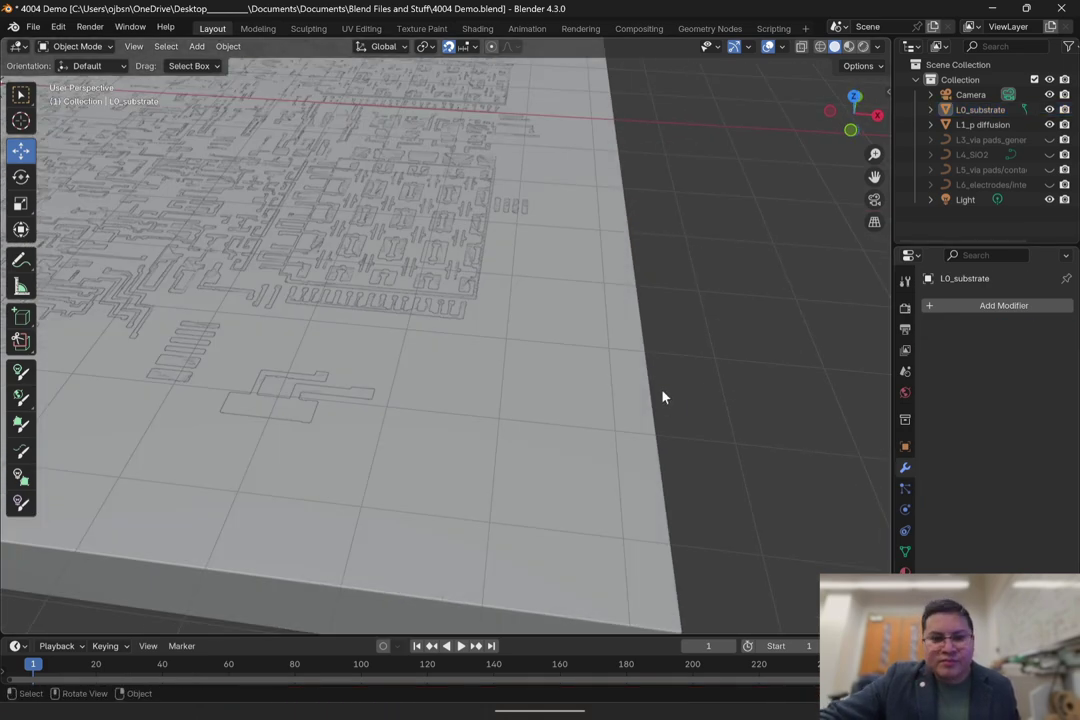
{"action": "left_click", "coordinate": [645, 318]}
{"action": "middle_click_drag", "start_coordinate": [685, 356], "coordinate": [670, 290]}
{"action": "key", "text": "ctrl+z"}
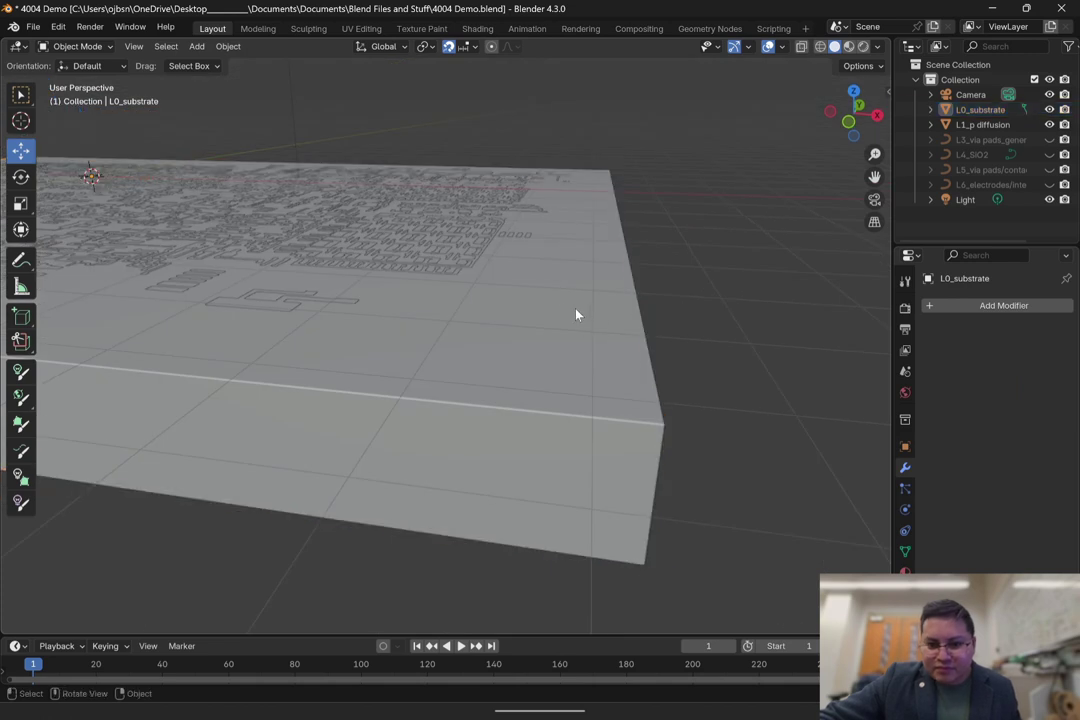
{"action": "left_click", "coordinate": [576, 314]}
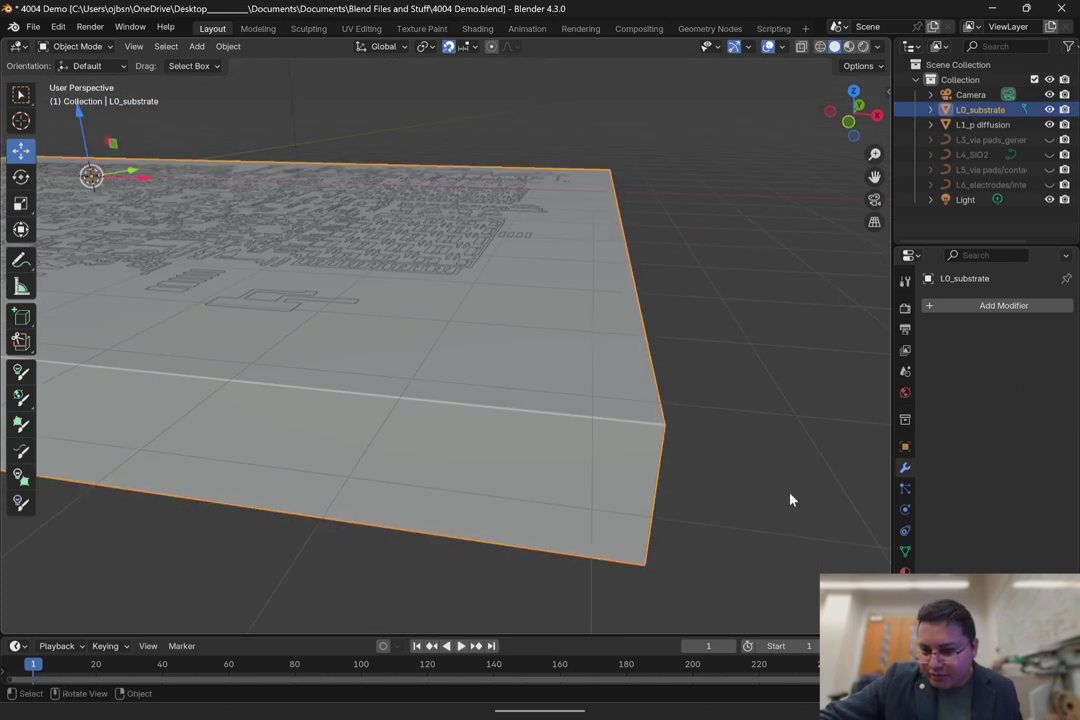
Step: Change the substrate material's surface shader to Subsurface Scattering and switch the viewport to rendered shading
{"action": "left_click", "coordinate": [906, 569]}
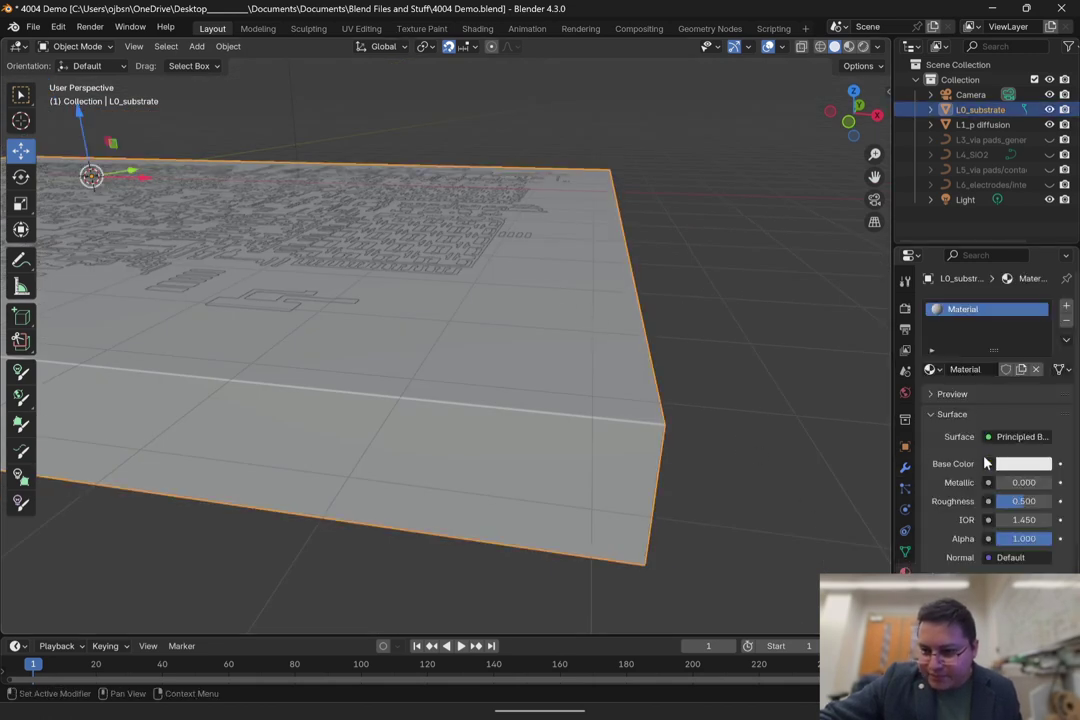
{"action": "left_click", "coordinate": [1034, 470]}
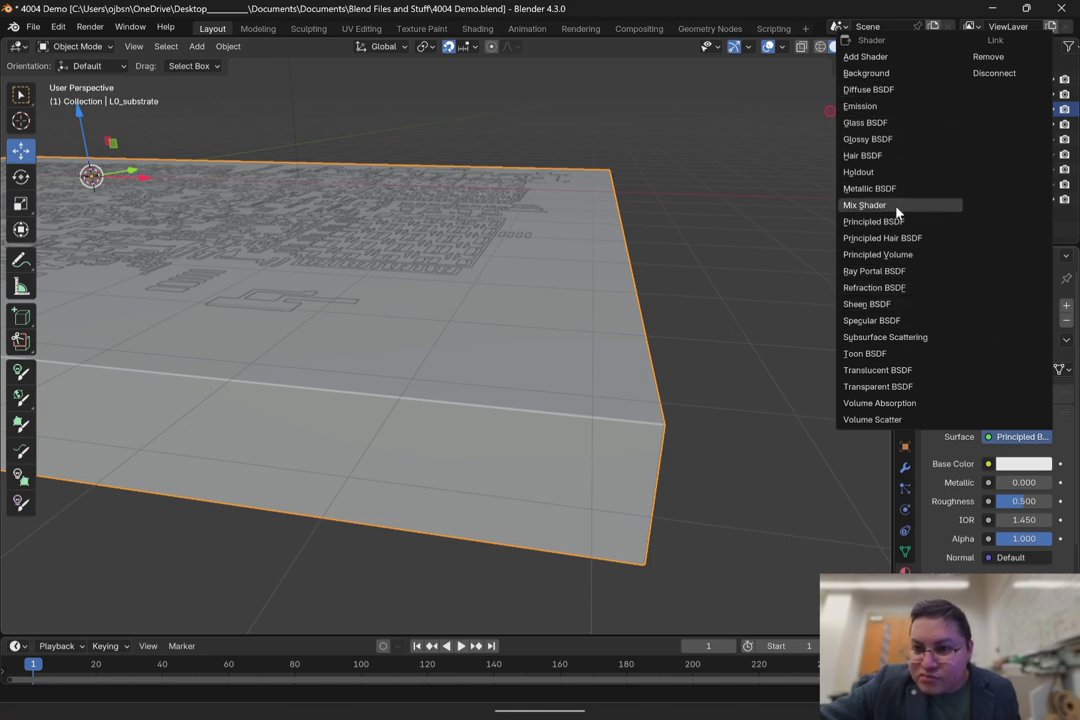
{"action": "left_click", "coordinate": [896, 338]}
{"action": "middle_click_drag", "start_coordinate": [761, 390], "coordinate": [724, 319]}
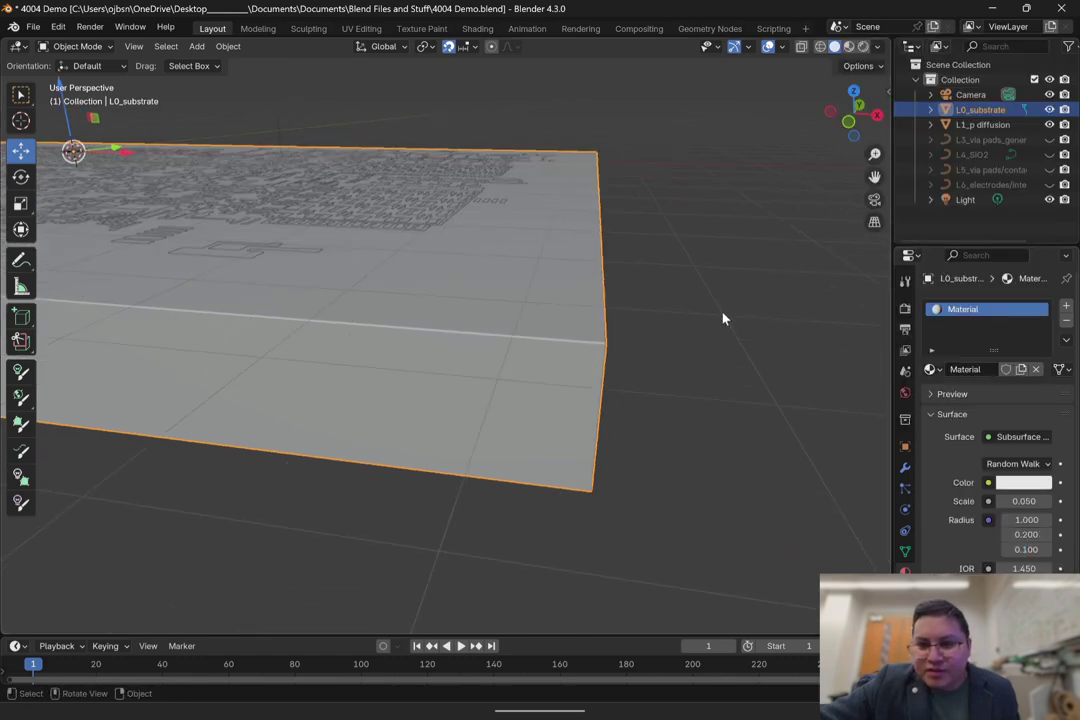
{"action": "left_click", "coordinate": [864, 48]}
{"action": "mouse_move", "coordinate": [706, 277]}
{"action": "middle_mouse_down"}
{"action": "mouse_move", "coordinate": [706, 304]}
{"action": "mouse_move", "coordinate": [583, 298]}
{"action": "mouse_move", "coordinate": [620, 316]}
{"action": "mouse_move", "coordinate": [605, 316]}
{"action": "mouse_move", "coordinate": [600, 298]}
{"action": "mouse_move", "coordinate": [523, 376]}
{"action": "mouse_move", "coordinate": [521, 274]}
{"action": "middle_mouse_up"}
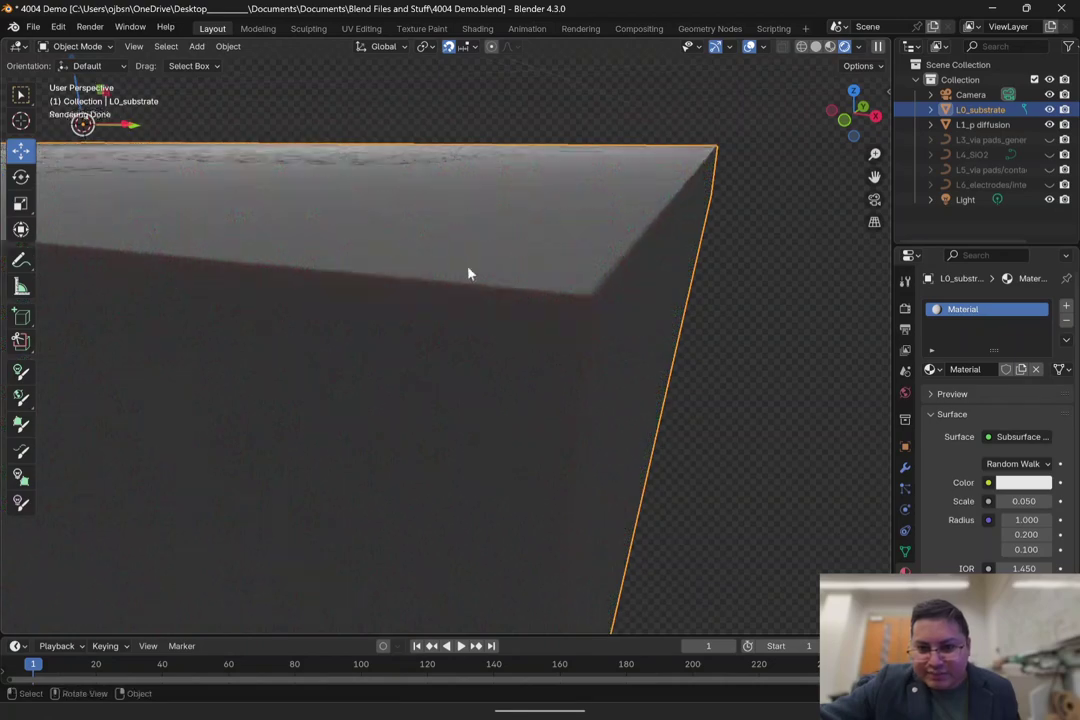
{"action": "middle_click_drag", "start_coordinate": [787, 101], "coordinate": [864, 465]}
Step: Set the substrate material's subsurface scattering method to Christensen-Burley
{"action": "scroll", "coordinate": [977, 487], "scroll_direction": "down", "scroll_amount": 3}
{"action": "left_click", "coordinate": [1019, 374]}
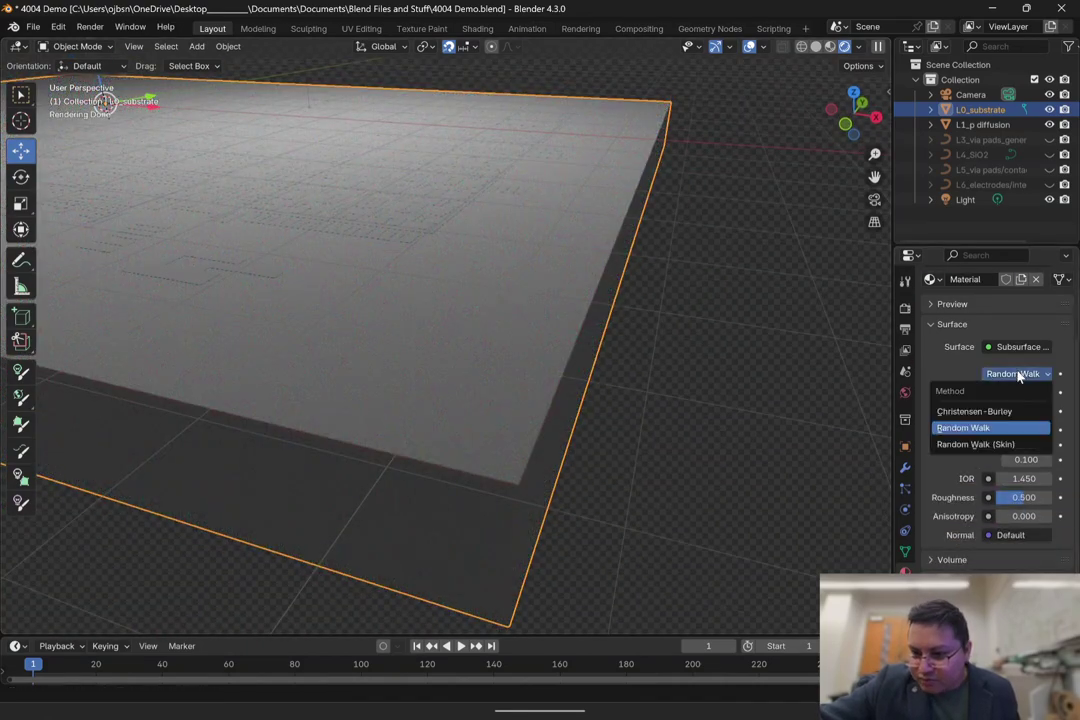
{"action": "left_click", "coordinate": [1006, 413]}
{"action": "left_click", "coordinate": [1033, 397]}
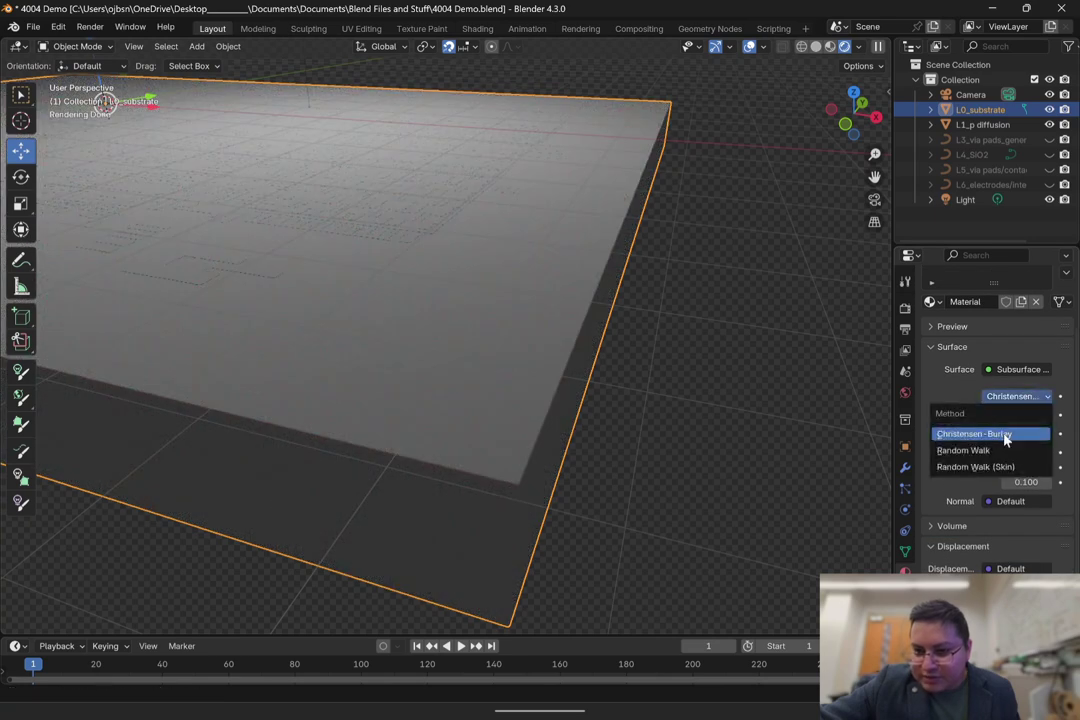
{"action": "left_click", "coordinate": [995, 399]}
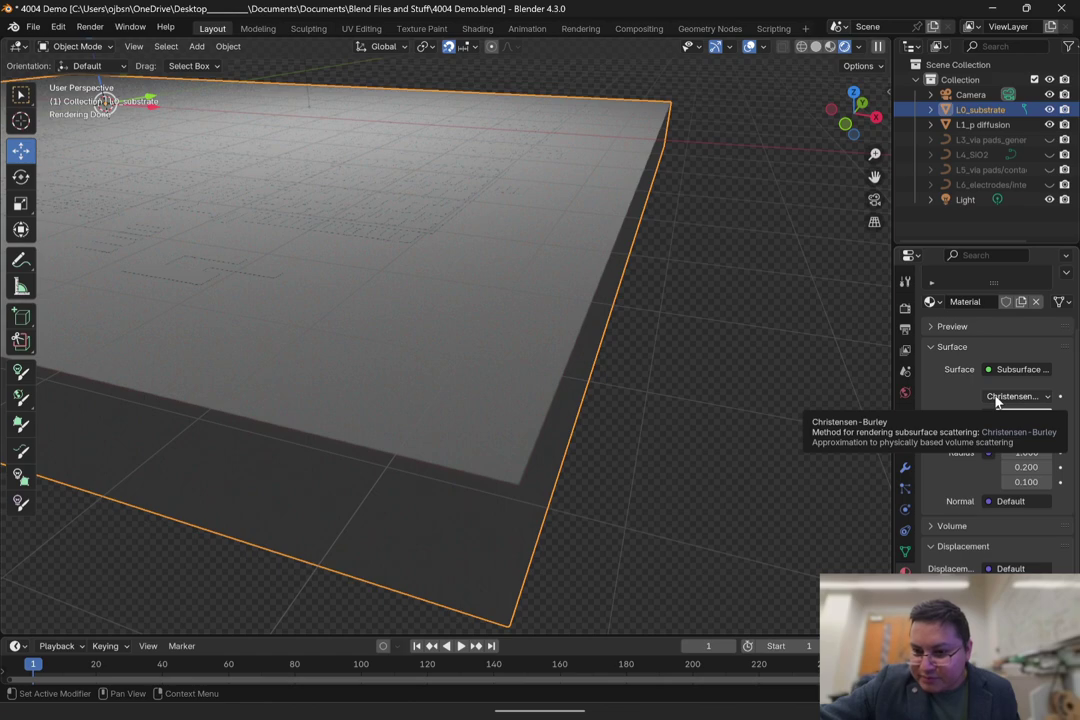
{"action": "middle_click_drag", "start_coordinate": [702, 378], "coordinate": [483, 290]}
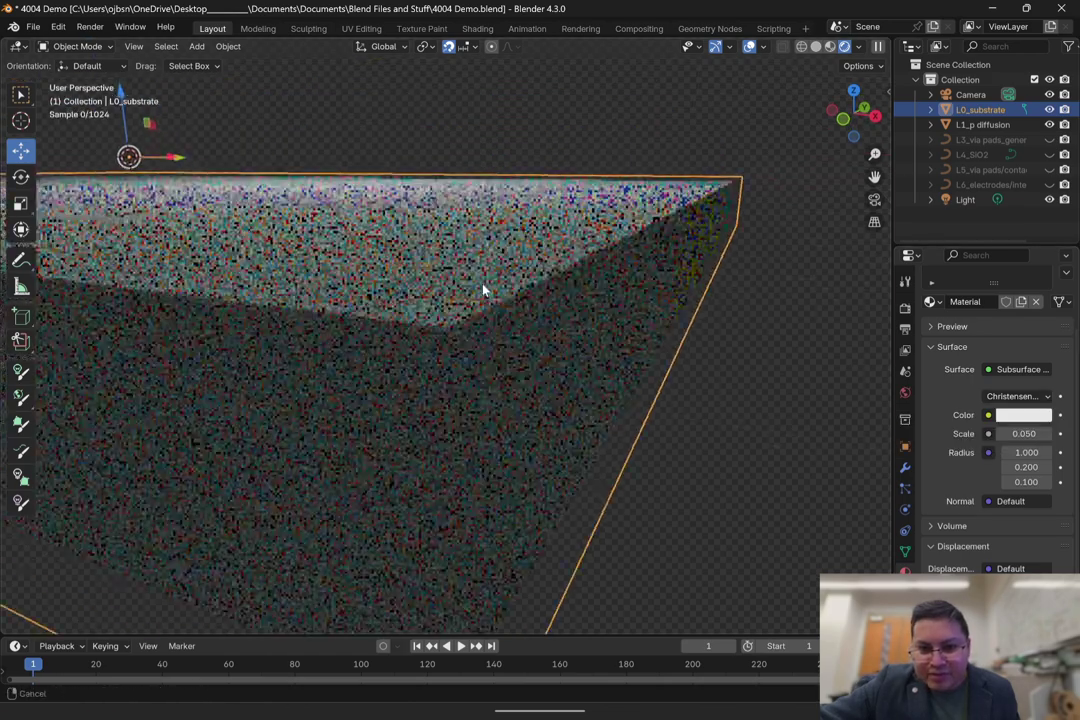
Step: Colour the substrate's subsurface material deep blue-violet, with scale 5.950 and a first radius value of 8.100
{"action": "left_click", "coordinate": [1022, 415]}
{"action": "left_click_drag", "start_coordinate": [993, 226], "coordinate": [1027, 216]}
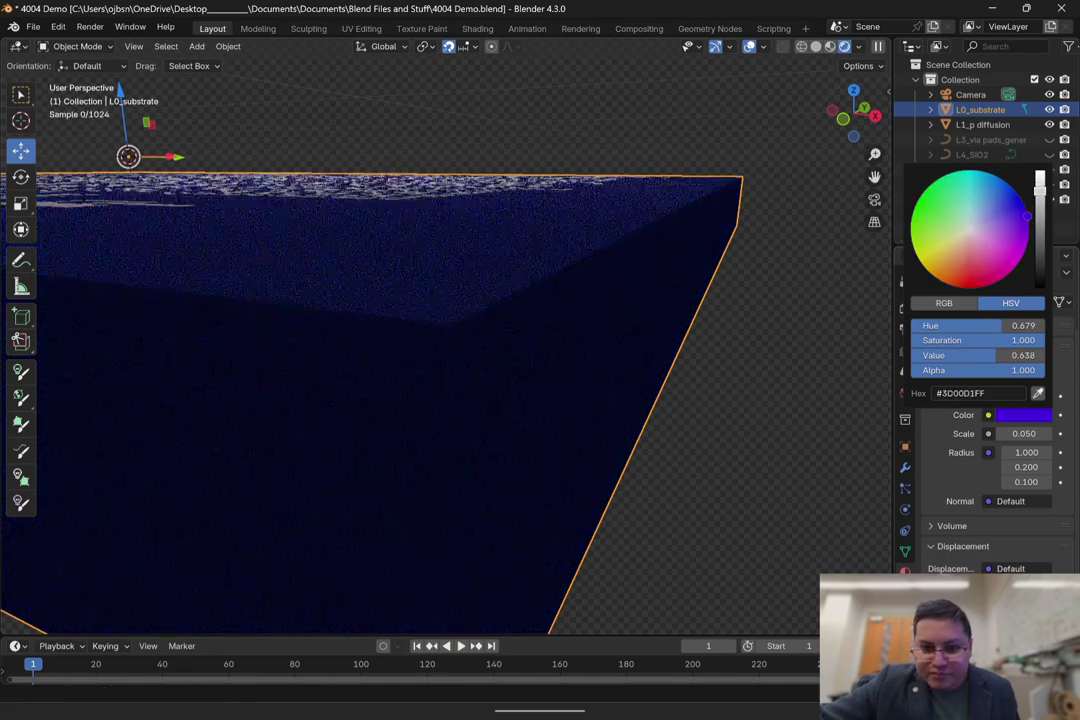
{"action": "left_click_drag", "start_coordinate": [1037, 433], "coordinate": [1068, 452]}
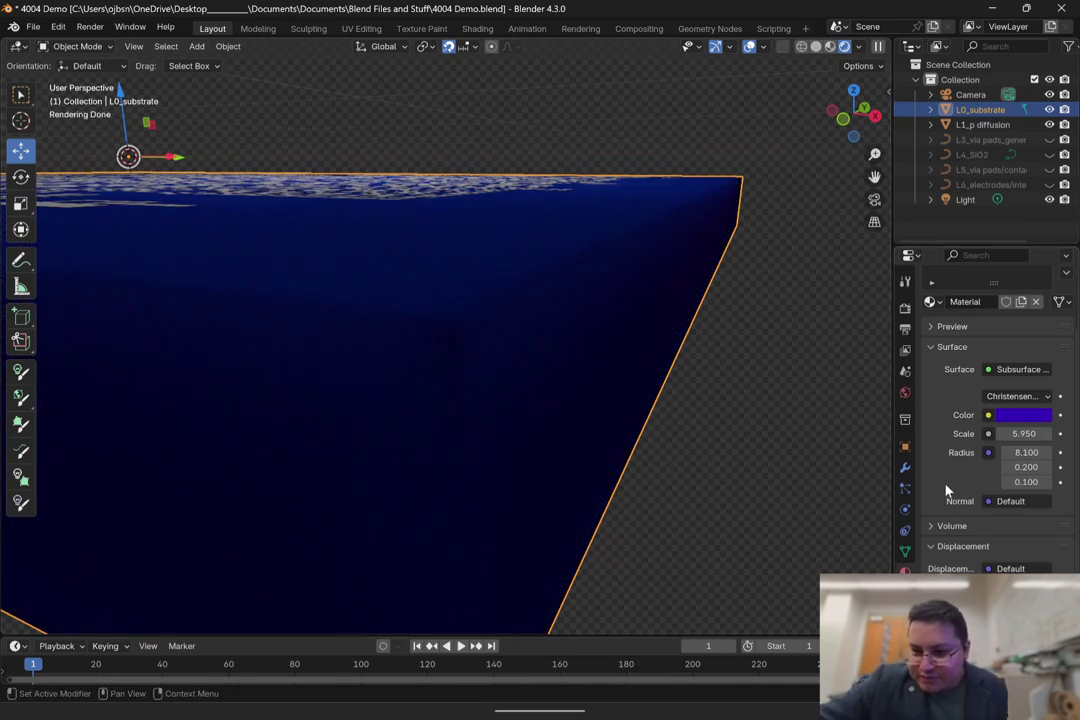
{"action": "scroll", "coordinate": [948, 490], "scroll_direction": "up", "scroll_amount": 2}
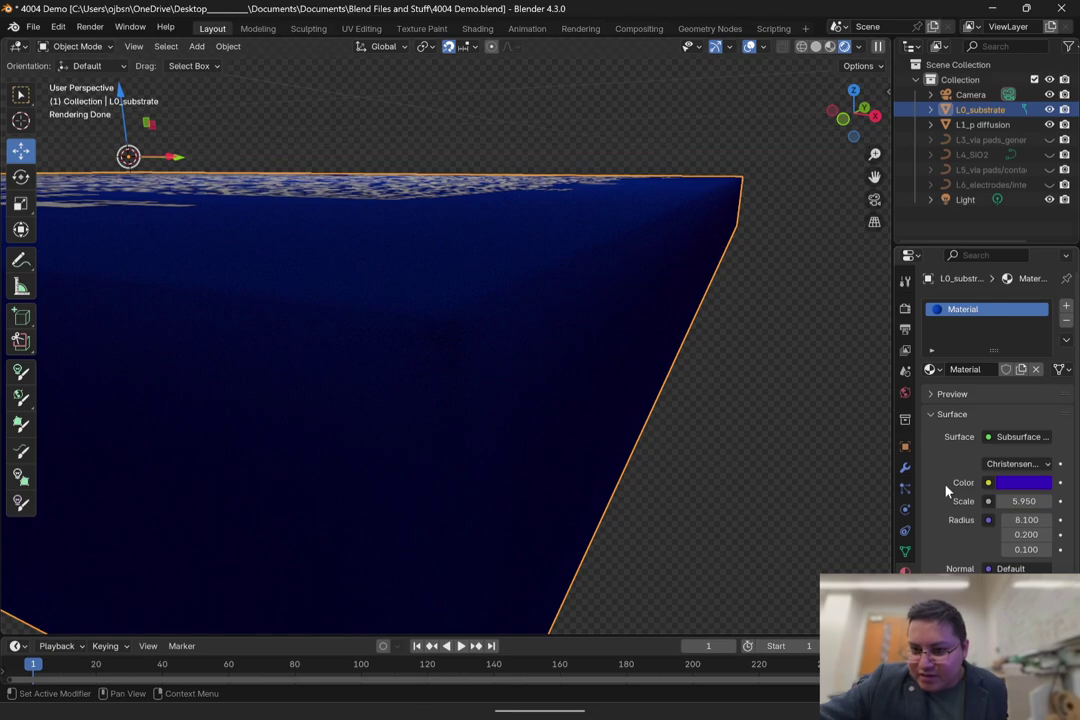
Step: Select the L1_p diffusion mesh and create a new material for it
{"action": "middle_click_drag", "start_coordinate": [728, 345], "coordinate": [650, 372]}
{"action": "scroll", "coordinate": [593, 341], "scroll_direction": "up", "scroll_amount": 3}
{"action": "middle_click_drag", "start_coordinate": [422, 291], "coordinate": [463, 374], "text": "shift"}
{"action": "left_click", "coordinate": [458, 385]}
{"action": "middle_click_drag", "start_coordinate": [530, 258], "coordinate": [576, 300]}
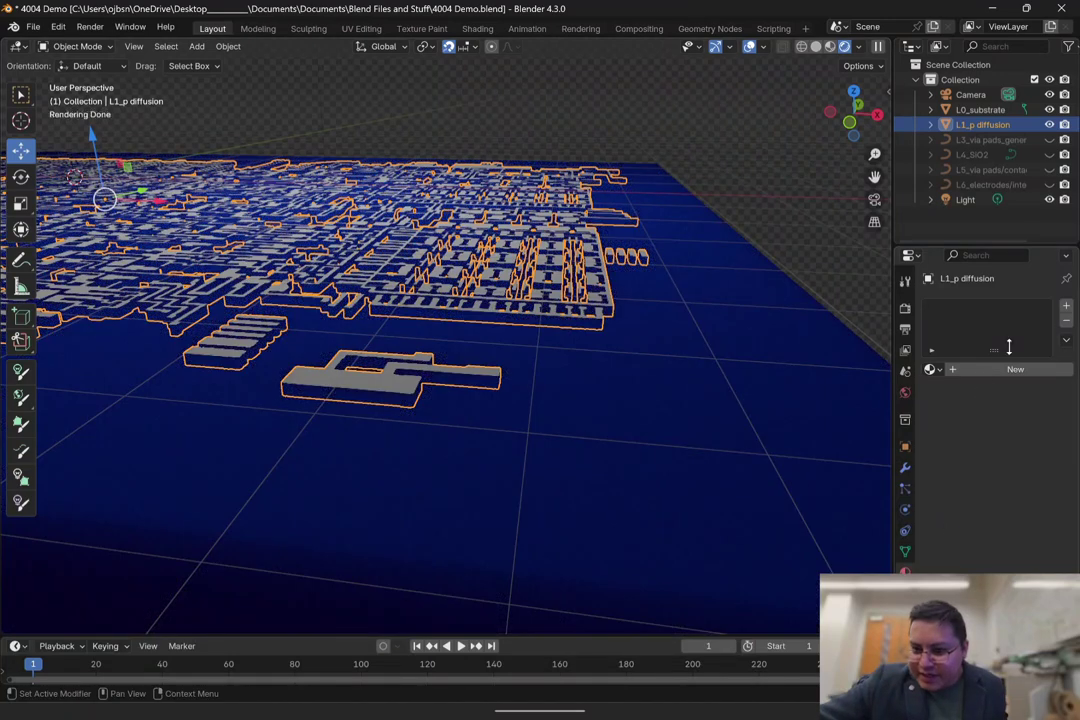
{"action": "left_click", "coordinate": [1015, 369]}
Step: Try a light blue base color on the p diffusion material
{"action": "left_click", "coordinate": [1022, 464]}
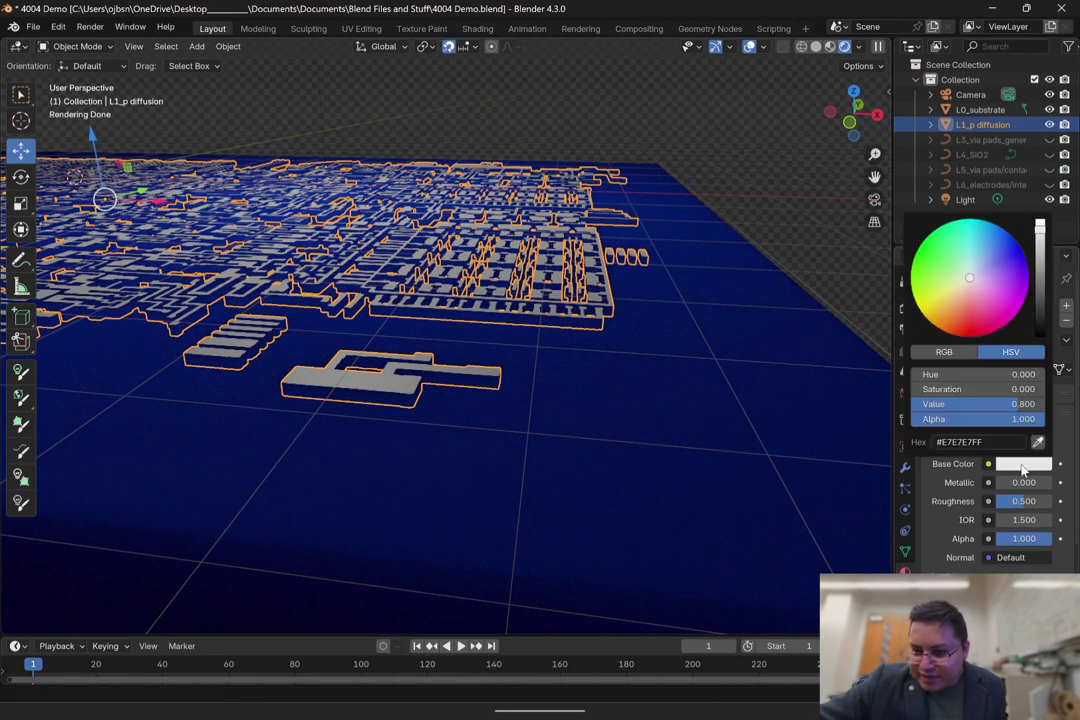
{"action": "left_click_drag", "start_coordinate": [975, 287], "coordinate": [997, 226]}
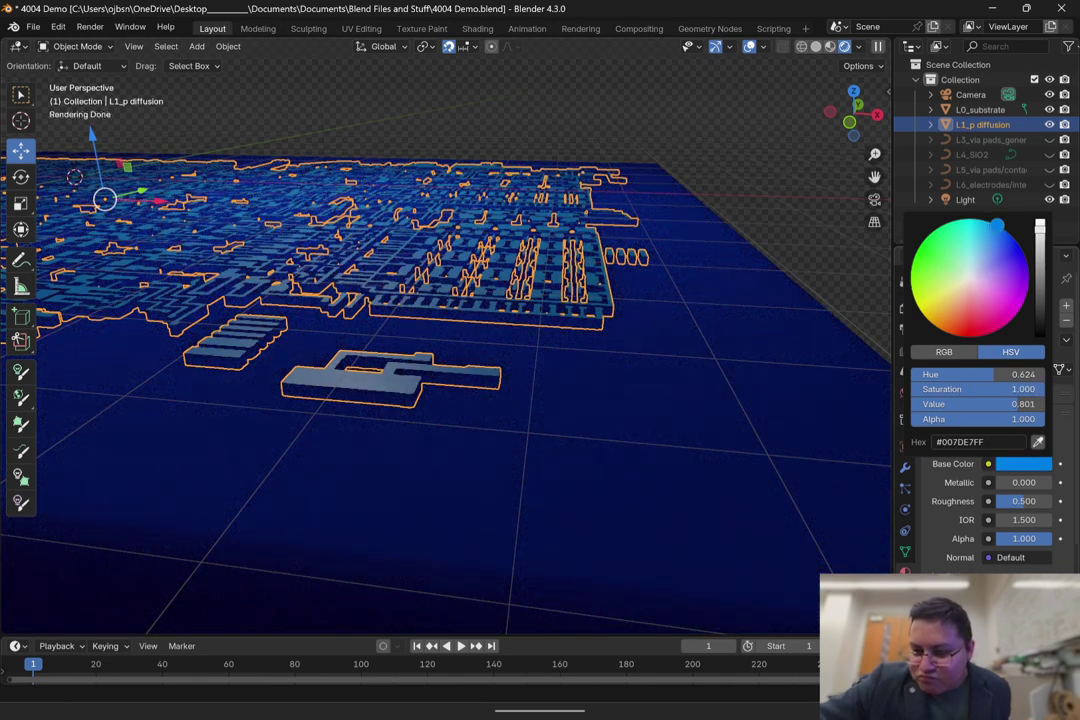
{"action": "left_click_drag", "start_coordinate": [997, 226], "coordinate": [989, 220]}
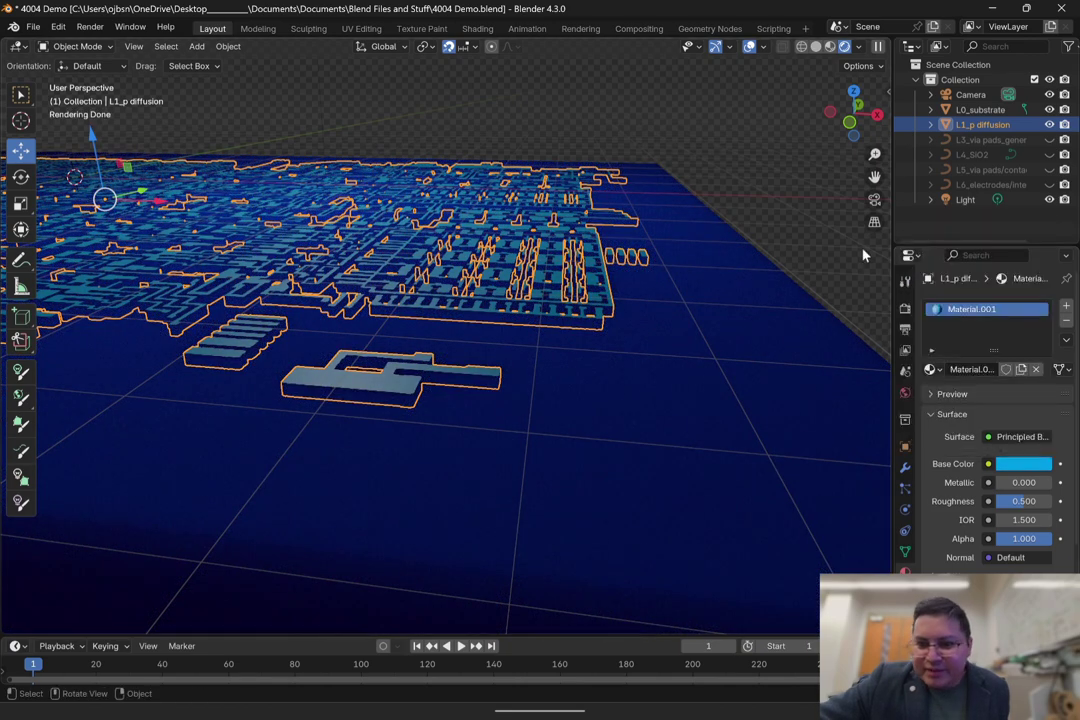
Step: Set the p diffusion material's base color to purple and keep the mesh selected
{"action": "left_click", "coordinate": [1035, 465]}
{"action": "mouse_move", "coordinate": [993, 226]}
{"action": "left_mouse_down"}
{"action": "mouse_move", "coordinate": [1025, 262]}
{"action": "mouse_move", "coordinate": [1029, 278]}
{"action": "mouse_move", "coordinate": [1011, 277]}
{"action": "left_mouse_up"}
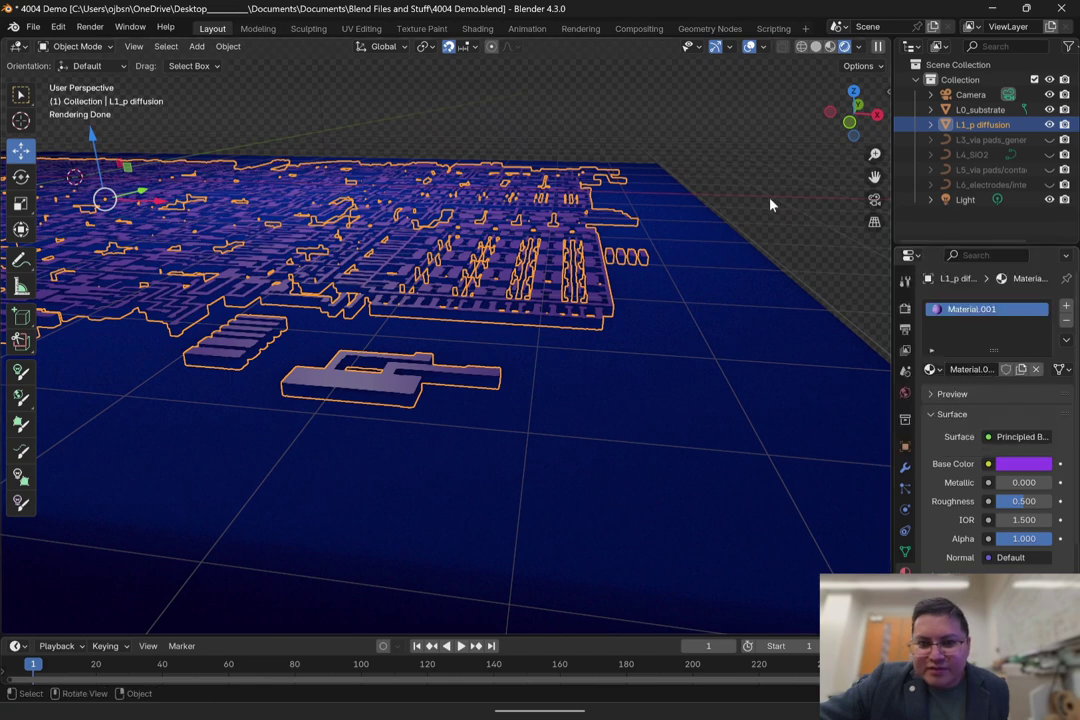
{"action": "left_click", "coordinate": [415, 377]}
{"action": "left_click", "coordinate": [414, 371]}
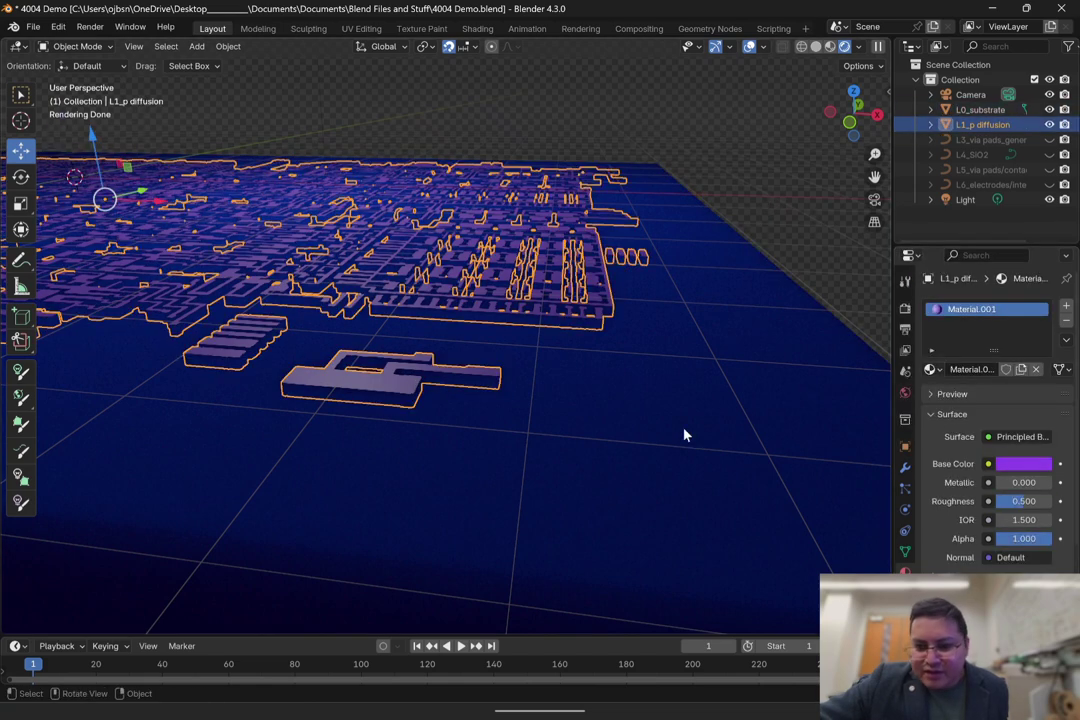
Step: Give the p diffusion material metallic 1.000, roughness 0.099 and a light purple specular tint
{"action": "left_click_drag", "start_coordinate": [1022, 483], "coordinate": [1004, 501]}
{"action": "scroll", "coordinate": [970, 535], "scroll_direction": "down", "scroll_amount": 3}
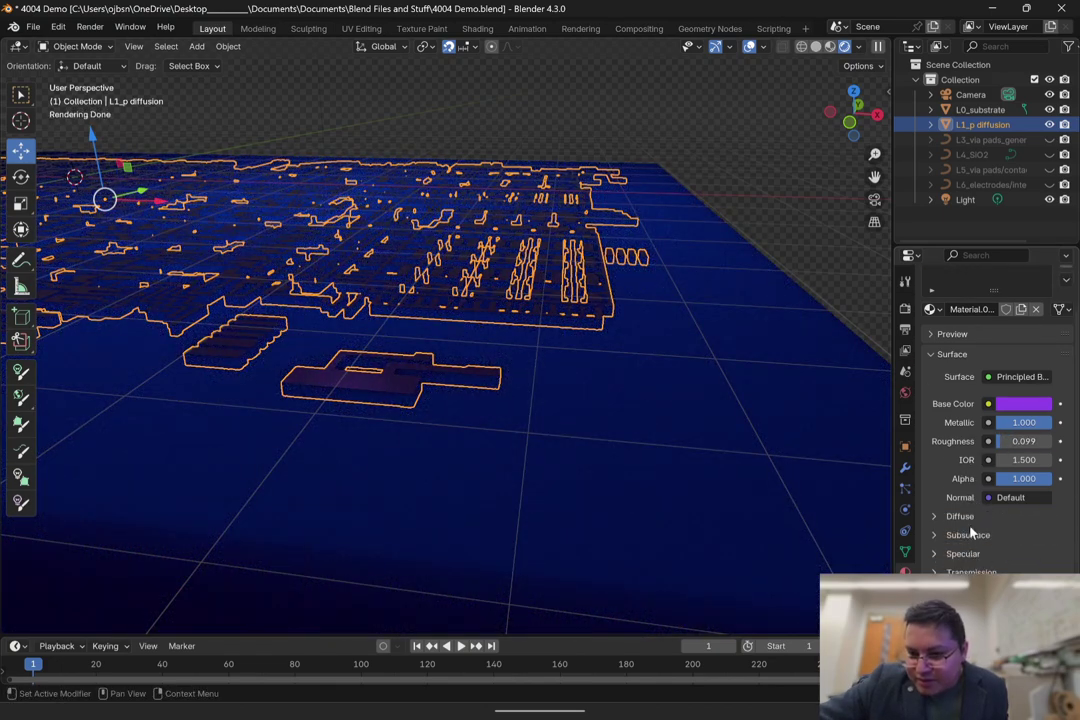
{"action": "left_click", "coordinate": [969, 529]}
{"action": "left_click", "coordinate": [1022, 580]}
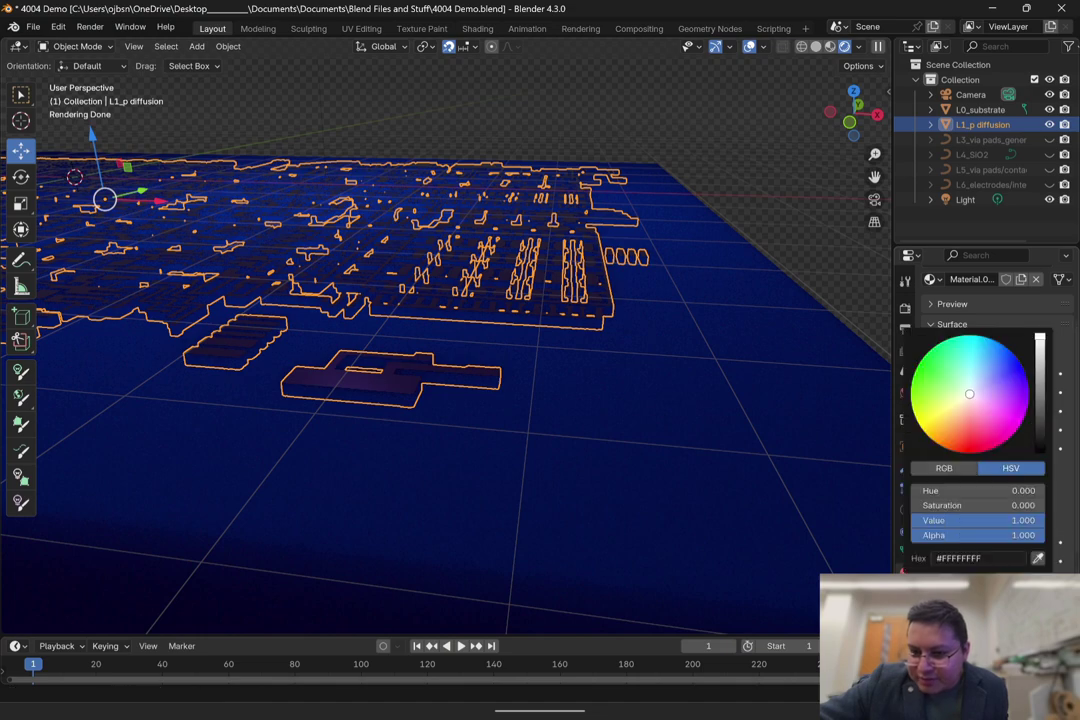
{"action": "left_click_drag", "start_coordinate": [977, 393], "coordinate": [1004, 397]}
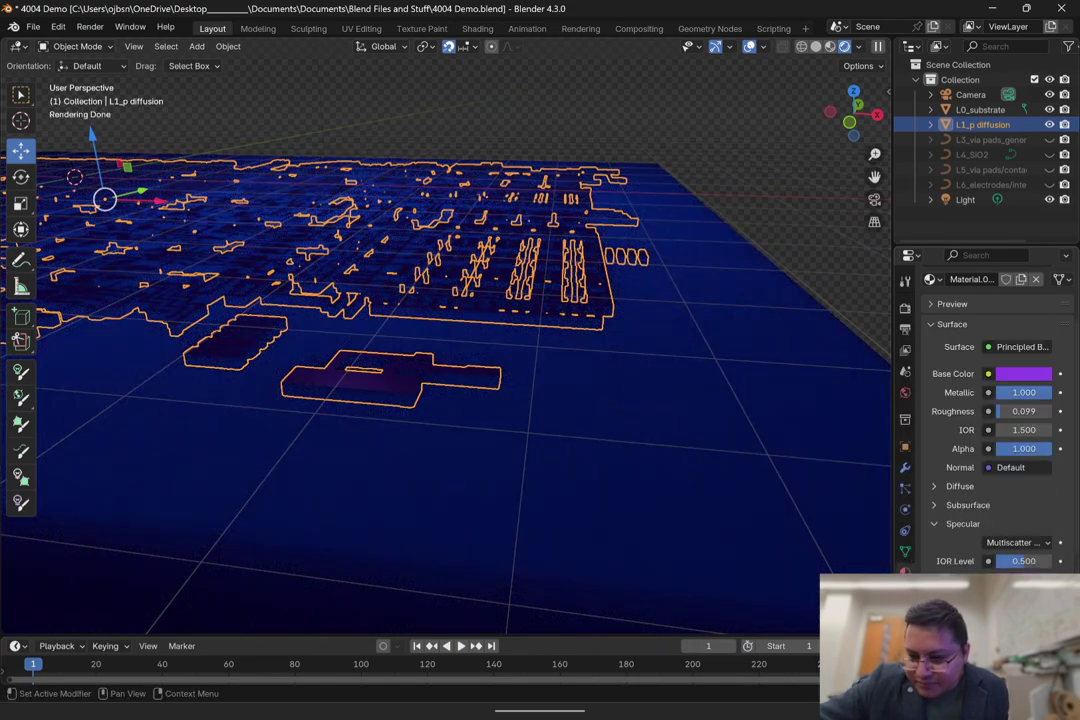
{"action": "scroll", "coordinate": [954, 564], "scroll_direction": "down", "scroll_amount": 1}
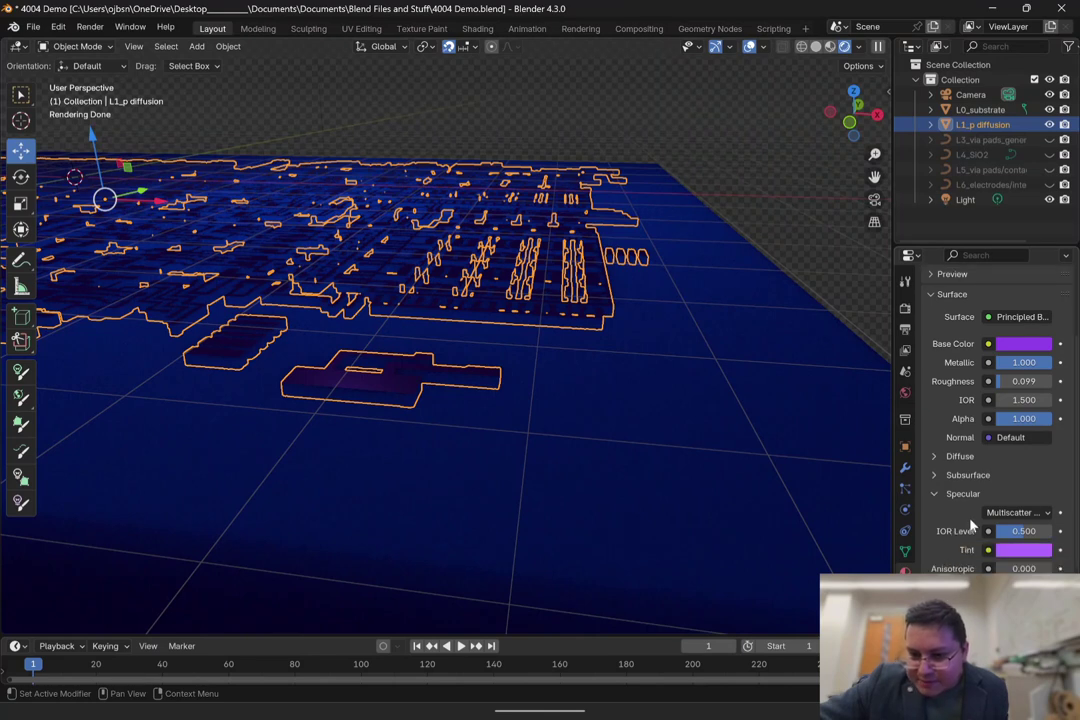
Step: Give the p diffusion material a subsurface weight of 1.000 and set its first two subsurface radius values to 50 and 20
{"action": "left_click", "coordinate": [968, 475]}
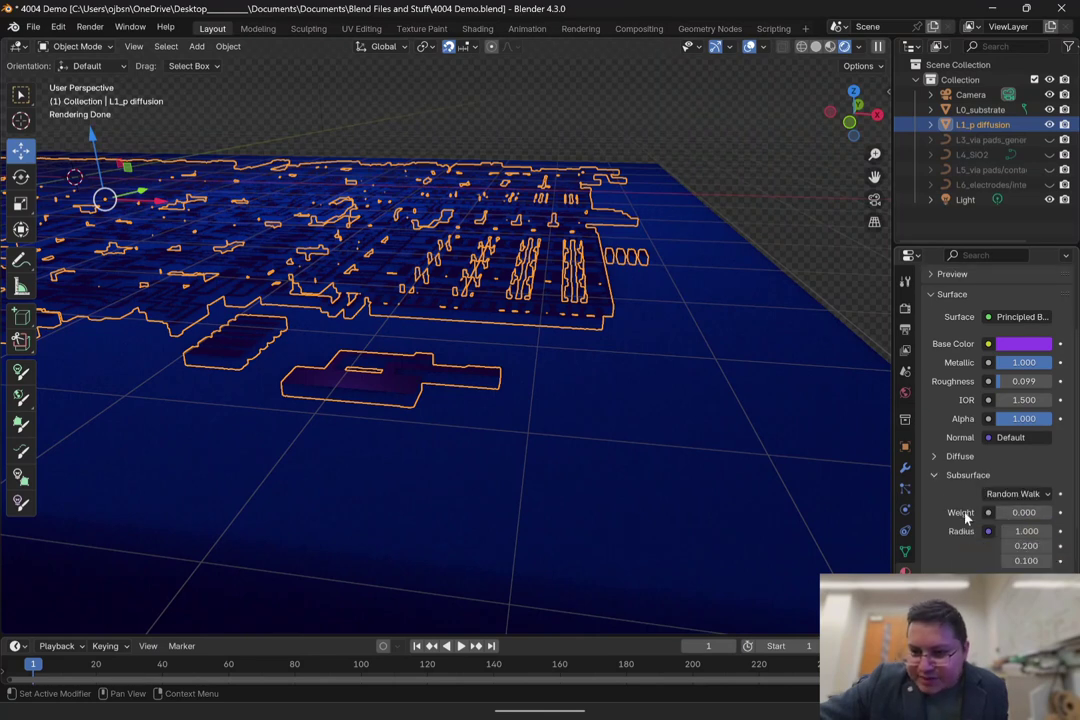
{"action": "scroll", "coordinate": [938, 516], "scroll_direction": "down", "scroll_amount": 3}
{"action": "left_click_drag", "start_coordinate": [1029, 394], "coordinate": [1066, 411]}
{"action": "left_click", "coordinate": [1018, 410]}
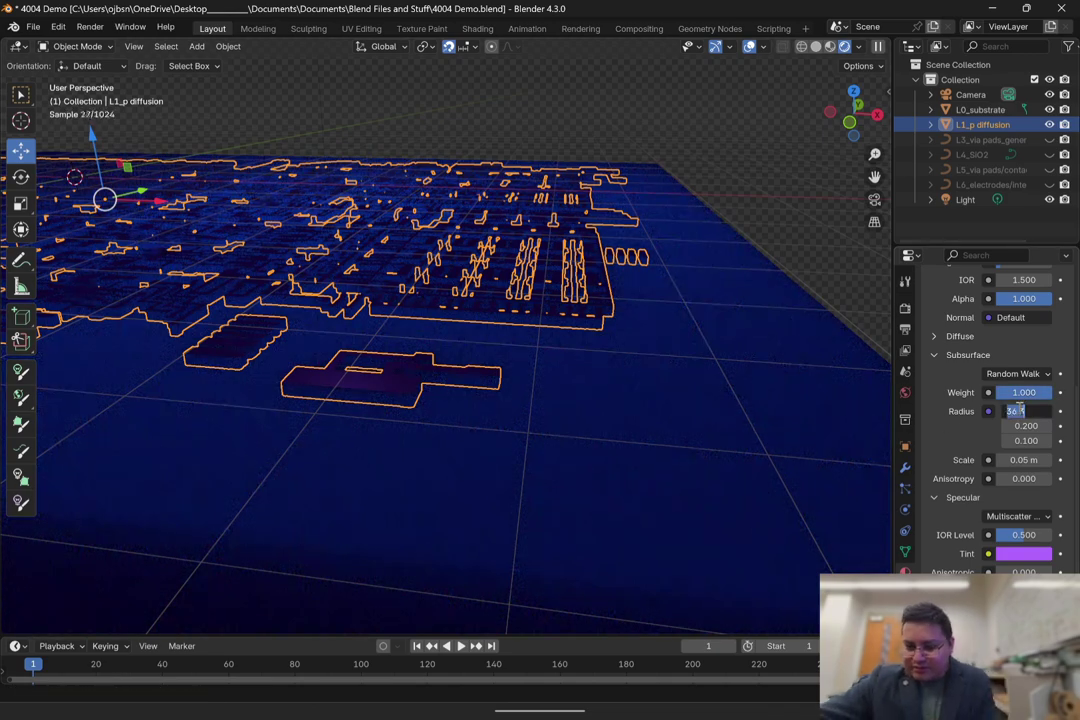
{"action": "type", "text": "50"}
{"action": "key", "text": "Tab"}
{"action": "type", "text": "20"}
{"action": "key", "text": "Return"}
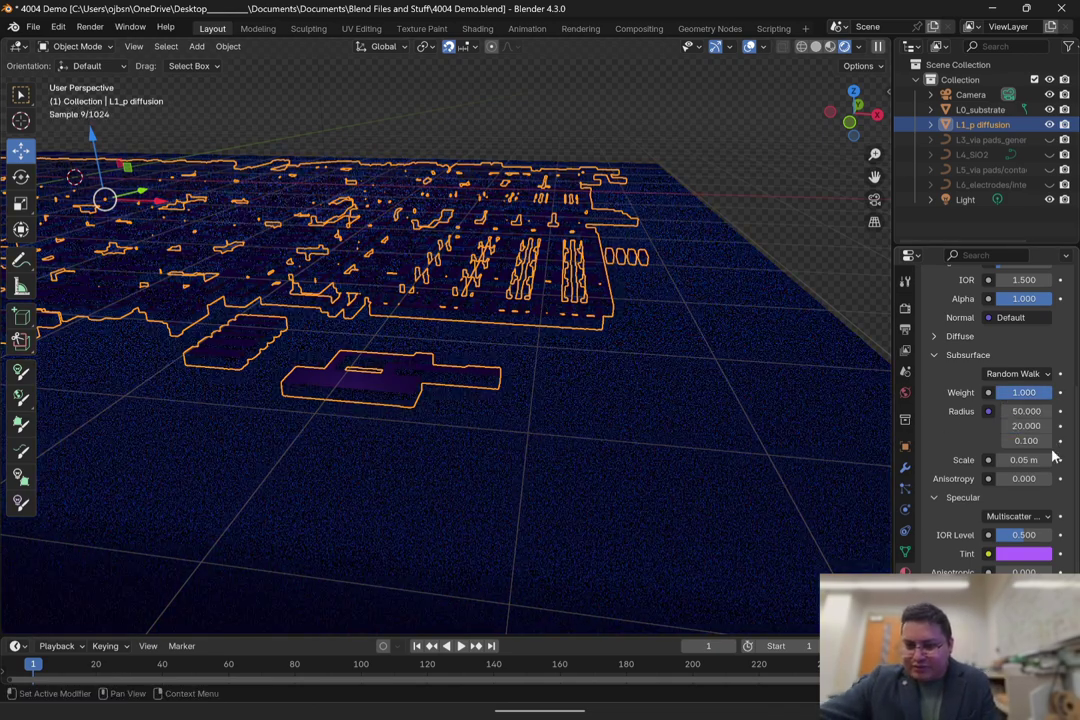
Step: Lighten the p diffusion material's base color to a pale purple at value 1.000
{"action": "middle_click_drag", "start_coordinate": [700, 350], "coordinate": [514, 419]}
{"action": "left_click", "coordinate": [475, 440]}
{"action": "scroll", "coordinate": [990, 440], "scroll_direction": "up", "scroll_amount": 5}
{"action": "left_click", "coordinate": [1020, 404]}
{"action": "left_click_drag", "start_coordinate": [1043, 176], "coordinate": [1040, 160]}
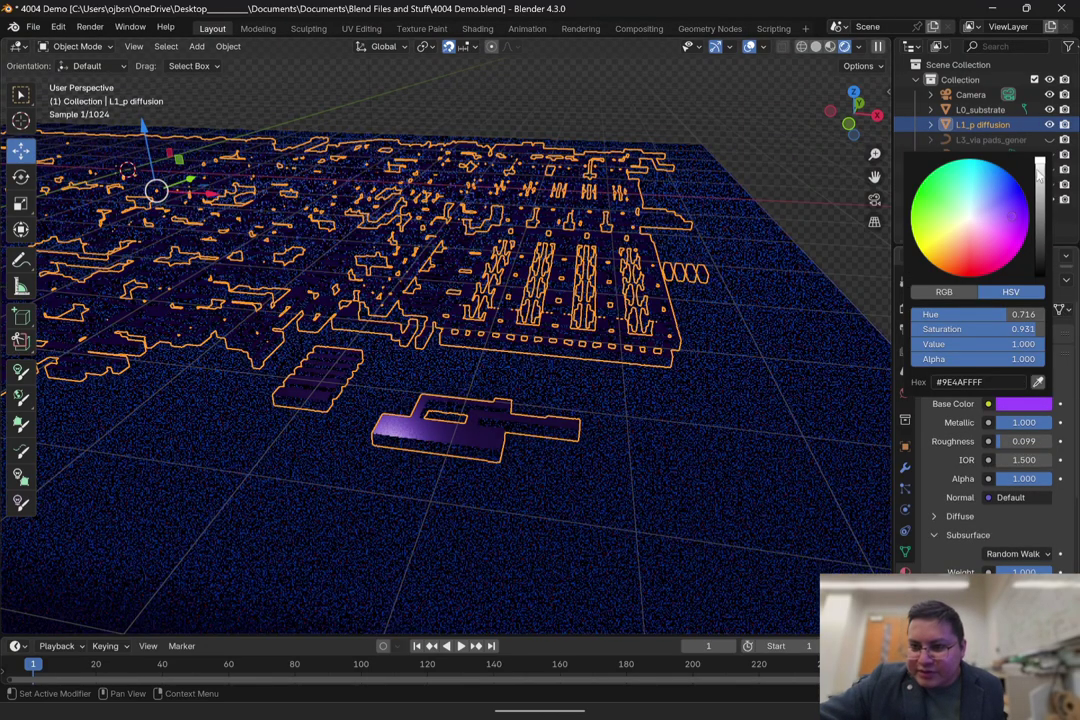
{"action": "left_click_drag", "start_coordinate": [1013, 218], "coordinate": [991, 207]}
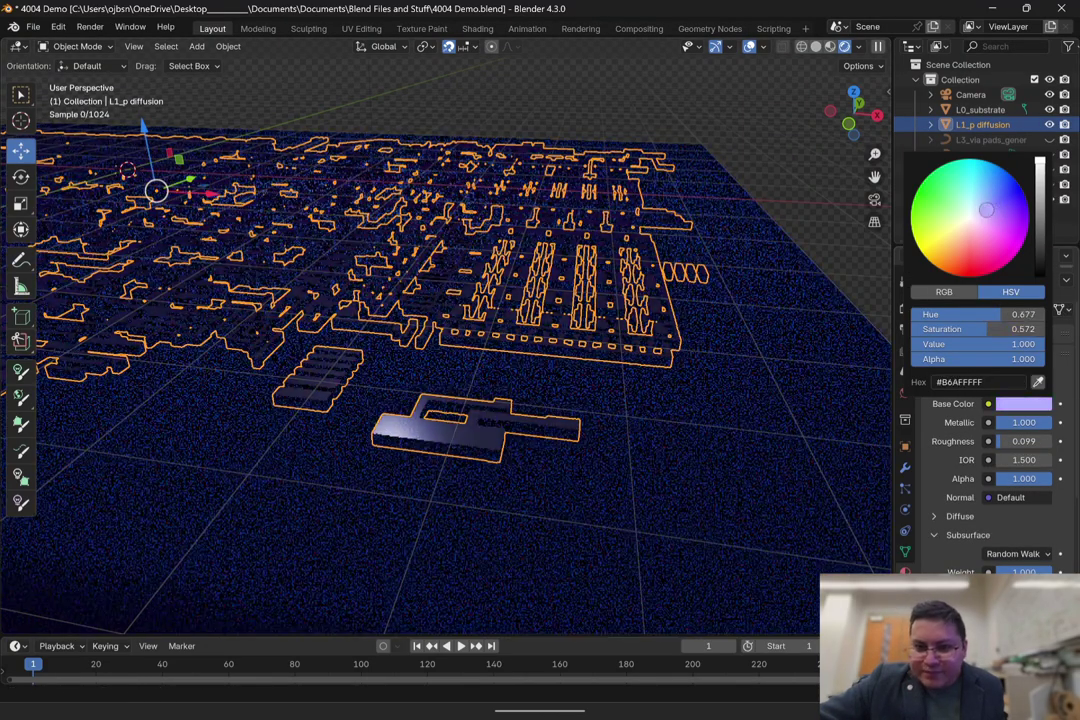
{"action": "left_click", "coordinate": [816, 181]}
Step: Move the point light along negative X over the chip and set its radius to 2.21 m
{"action": "middle_click_drag", "start_coordinate": [537, 440], "coordinate": [518, 415]}
{"action": "scroll", "coordinate": [518, 415], "scroll_direction": "down", "scroll_amount": 6}
{"action": "left_click", "coordinate": [449, 269]}
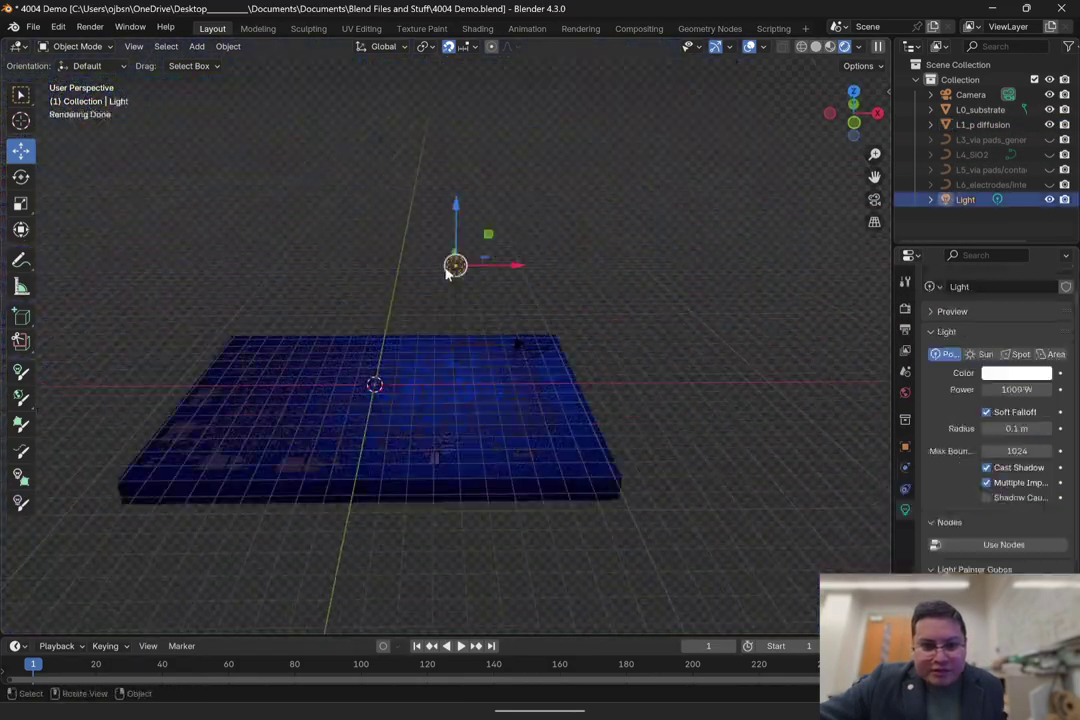
{"action": "left_click_drag", "start_coordinate": [515, 265], "coordinate": [470, 258]}
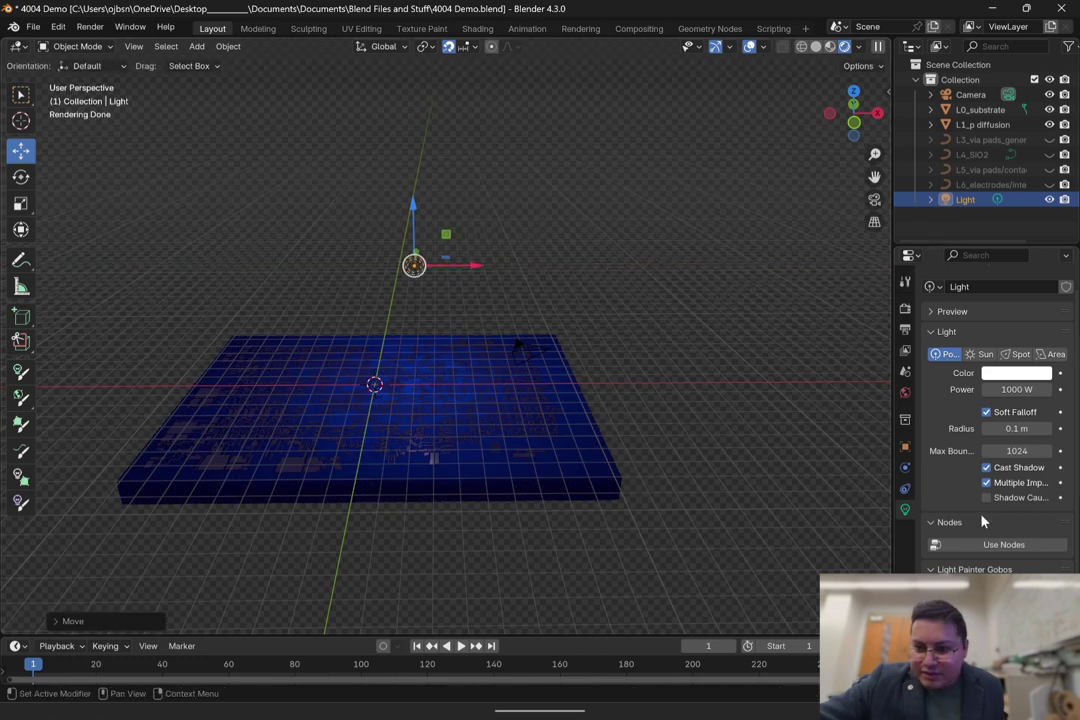
{"action": "mouse_move", "coordinate": [1014, 428]}
{"action": "left_mouse_down"}
{"action": "mouse_move", "coordinate": [1055, 428]}
{"action": "mouse_move", "coordinate": [1017, 428]}
{"action": "left_mouse_up"}
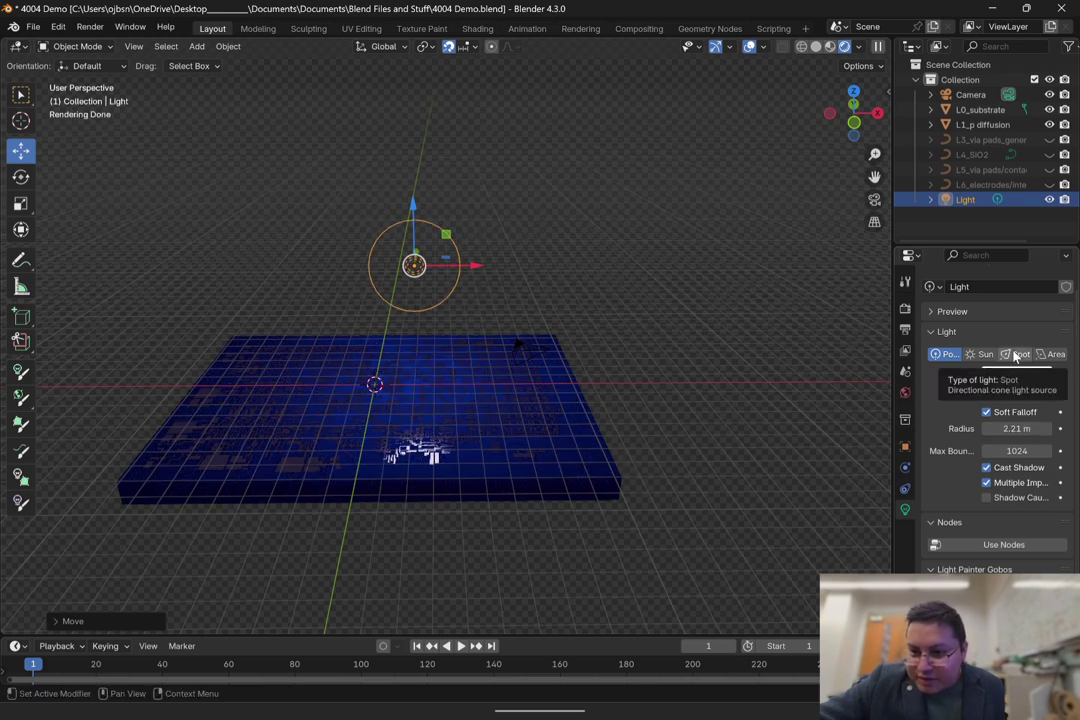
Step: Change the light to an area light, aim it down at the chip and raise it well above the surface
{"action": "left_click", "coordinate": [1052, 355]}
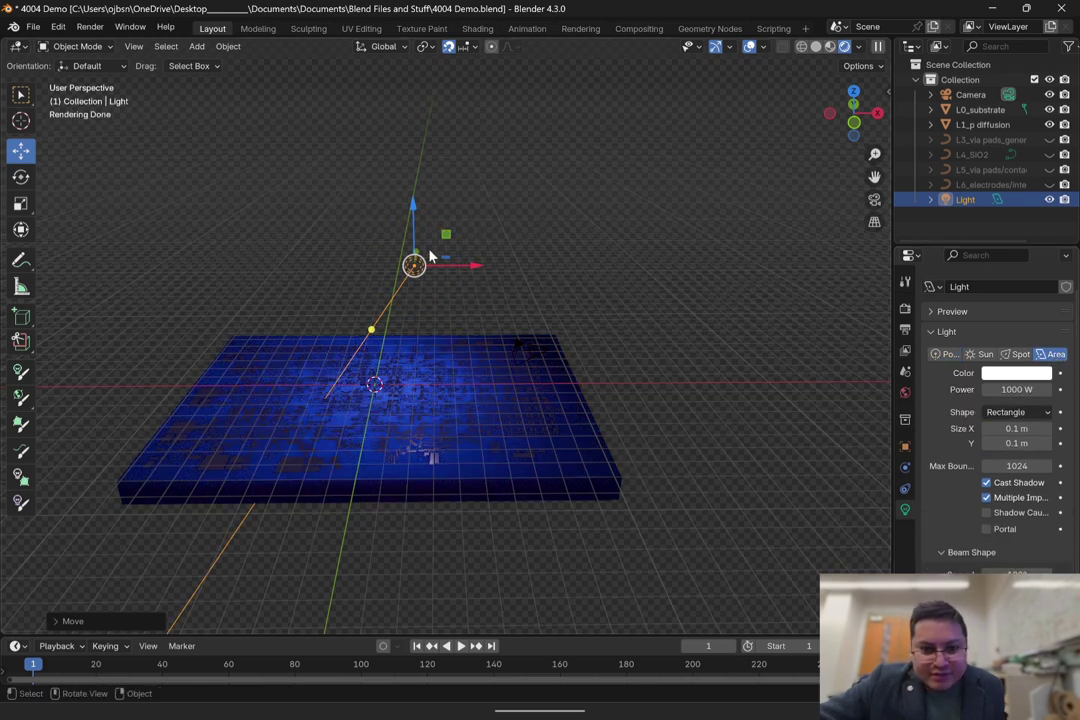
{"action": "left_click_drag", "start_coordinate": [372, 324], "coordinate": [407, 384]}
{"action": "left_click_drag", "start_coordinate": [414, 209], "coordinate": [412, 103]}
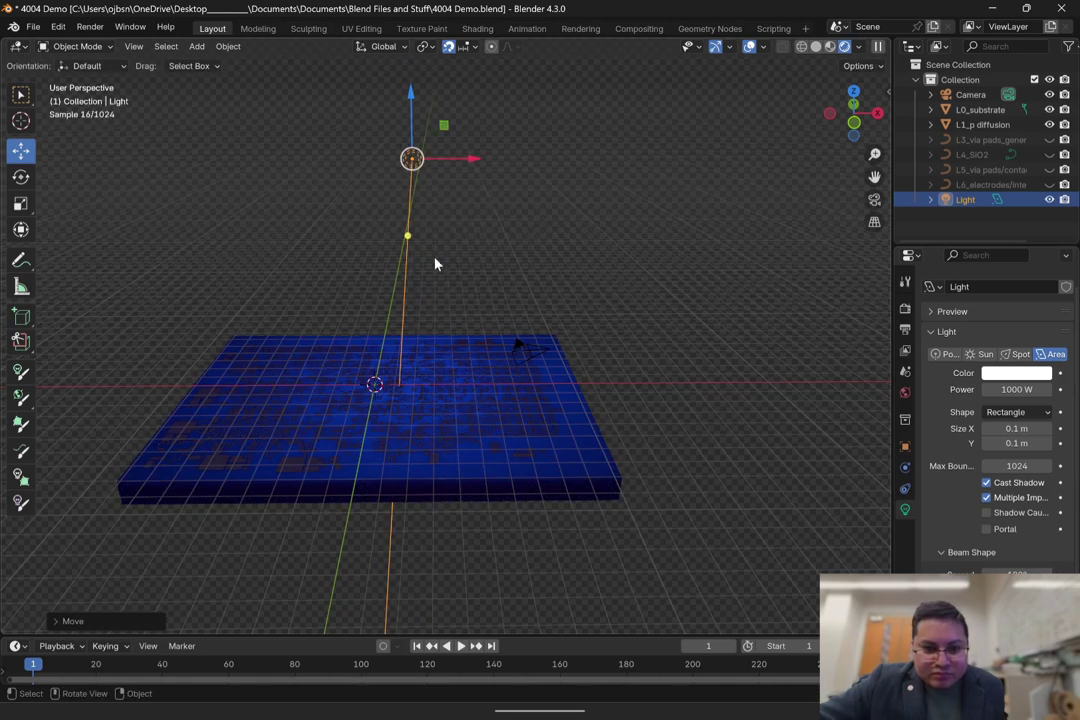
Step: Reposition the camera from its own view to frame most of the chip, and return to the user perspective
{"action": "key", "text": "KP_0"}
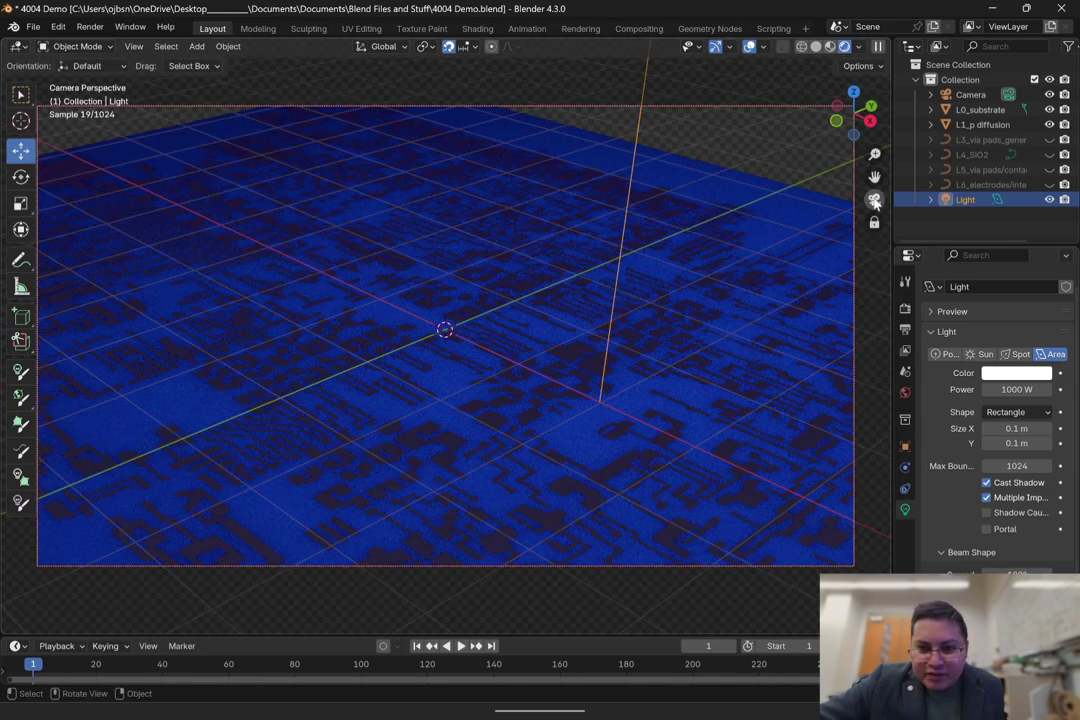
{"action": "middle_click_drag", "start_coordinate": [497, 378], "coordinate": [459, 342], "text": "shift"}
{"action": "middle_click_drag", "start_coordinate": [459, 342], "coordinate": [492, 500], "text": "ctrl"}
{"action": "middle_click_drag", "start_coordinate": [509, 354], "coordinate": [475, 349], "text": "ctrl"}
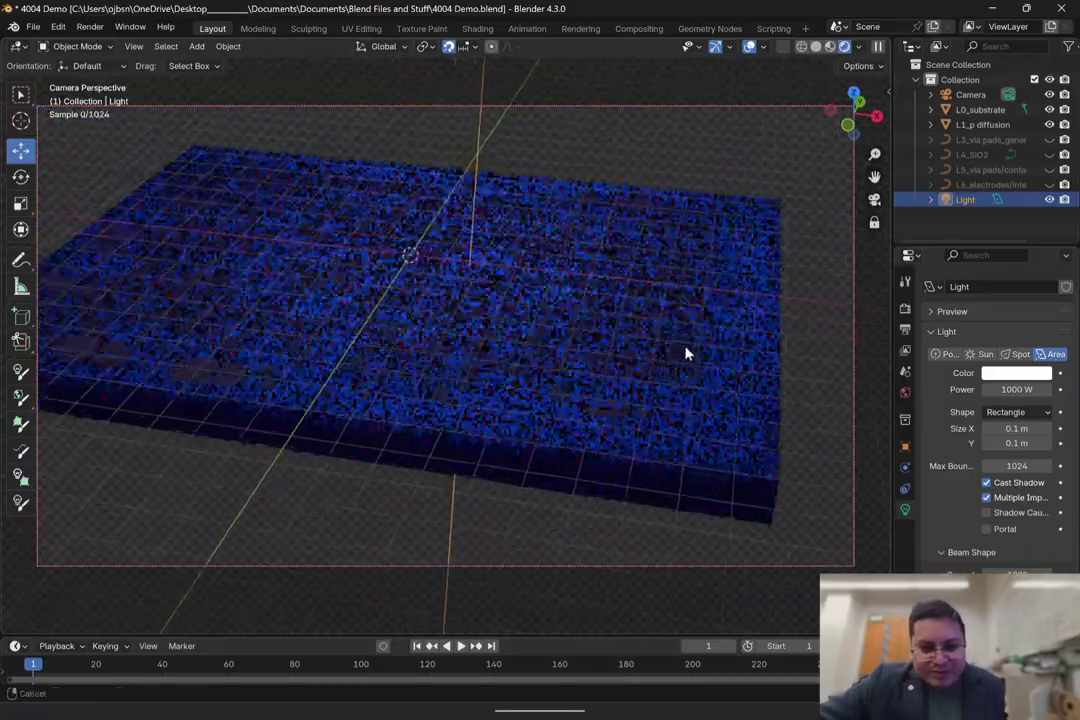
{"action": "left_click", "coordinate": [874, 199]}
Step: Select the L0_substrate mesh and change its material's surface shader to Principled BSDF
{"action": "scroll", "coordinate": [637, 367], "scroll_direction": "up", "scroll_amount": 4}
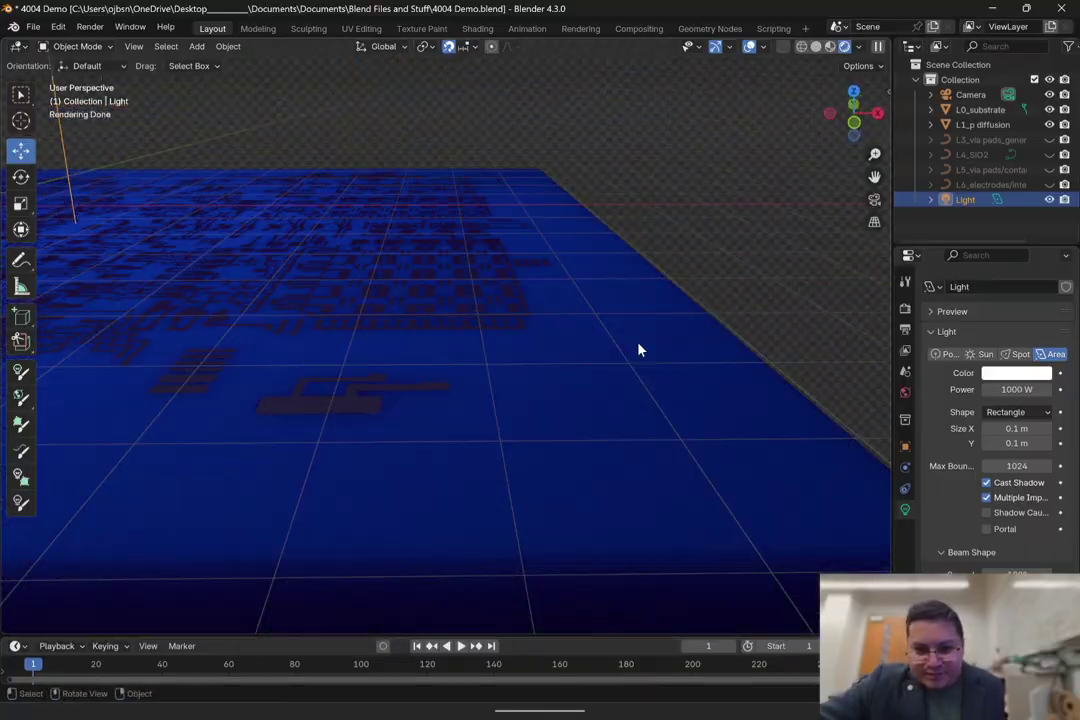
{"action": "left_click", "coordinate": [628, 351]}
{"action": "middle_click_drag", "start_coordinate": [628, 351], "coordinate": [560, 370]}
{"action": "left_click", "coordinate": [1020, 419]}
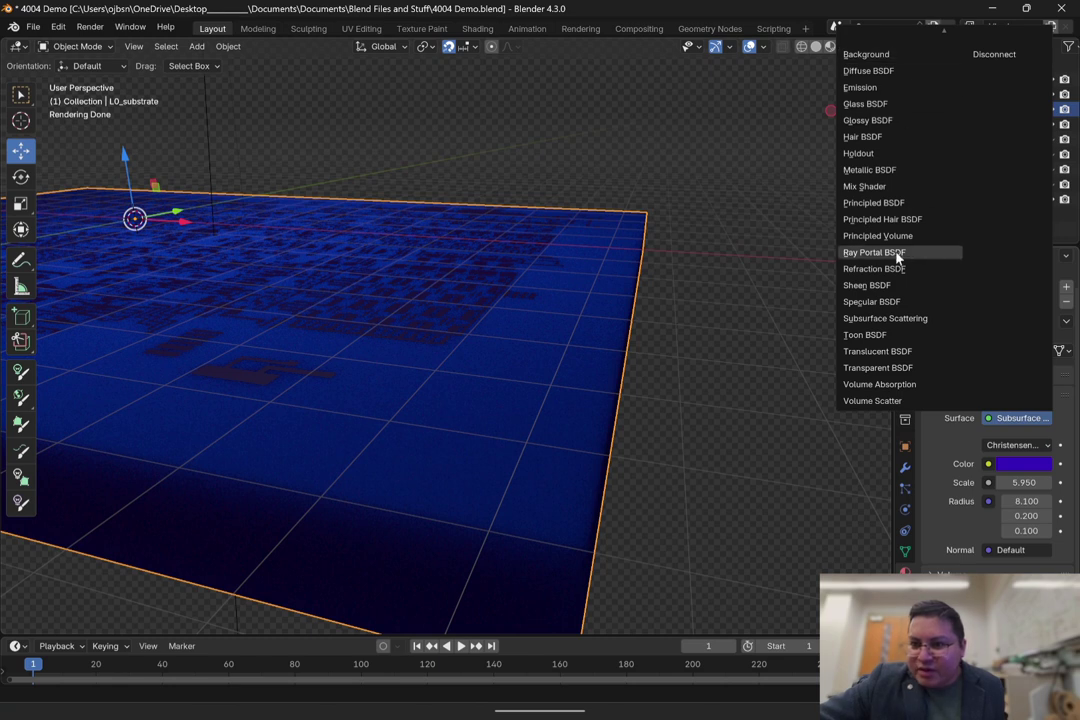
{"action": "left_click", "coordinate": [895, 202]}
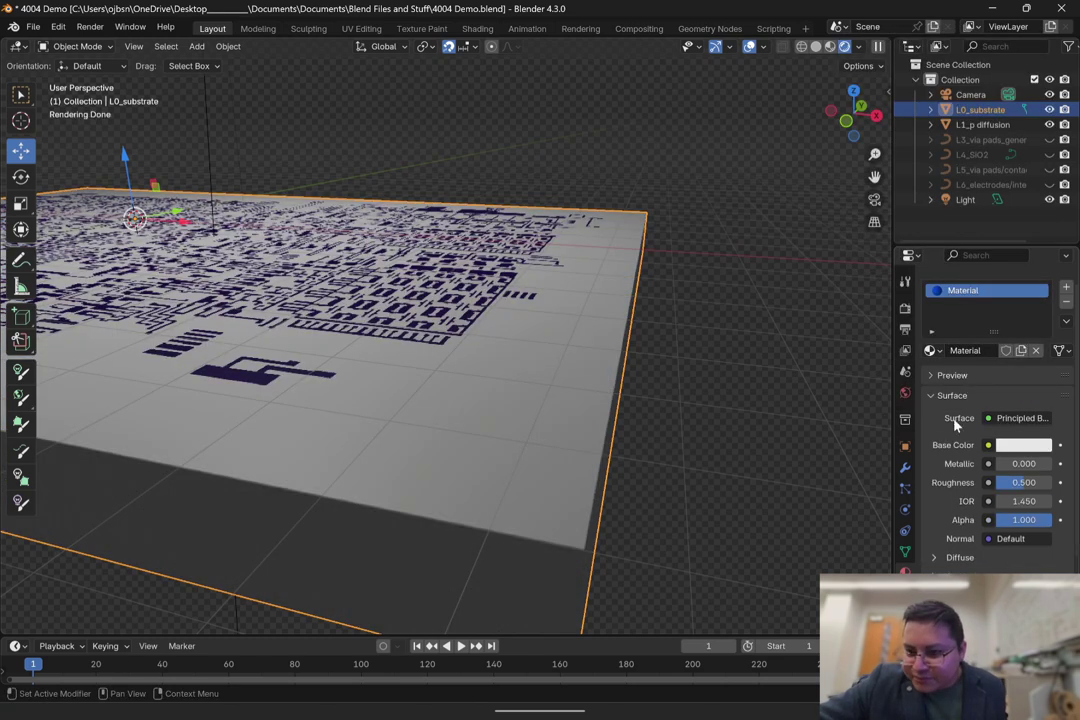
{"action": "scroll", "coordinate": [955, 426], "scroll_direction": "down", "scroll_amount": 2}
{"action": "left_click", "coordinate": [1031, 330]}
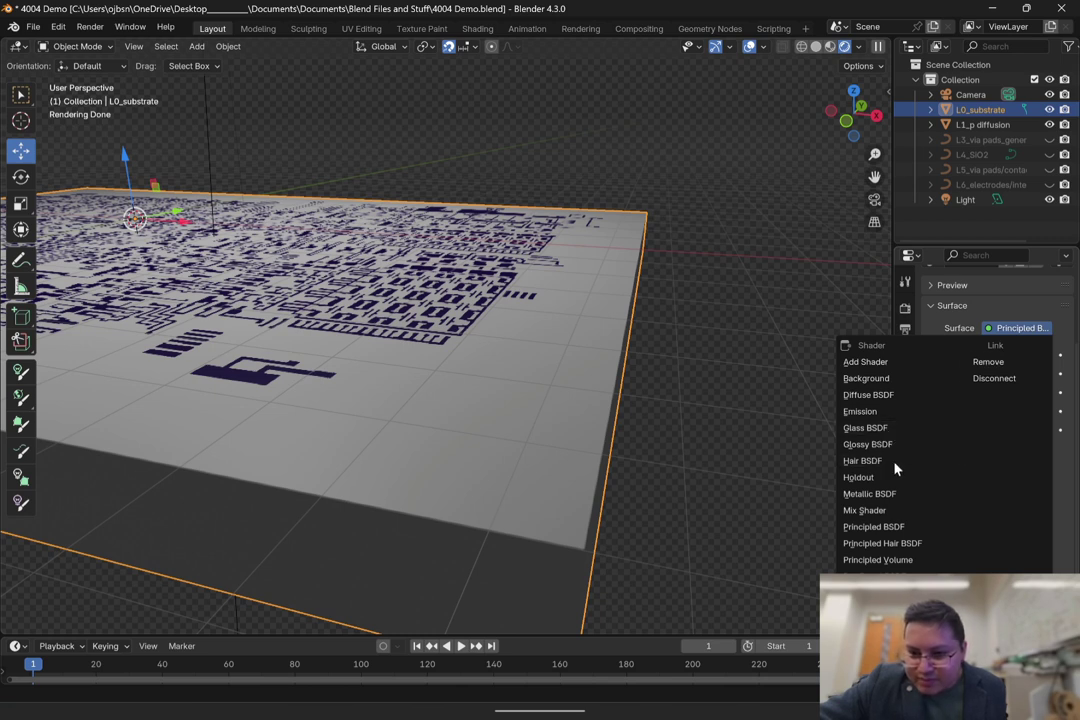
{"action": "left_click", "coordinate": [900, 527]}
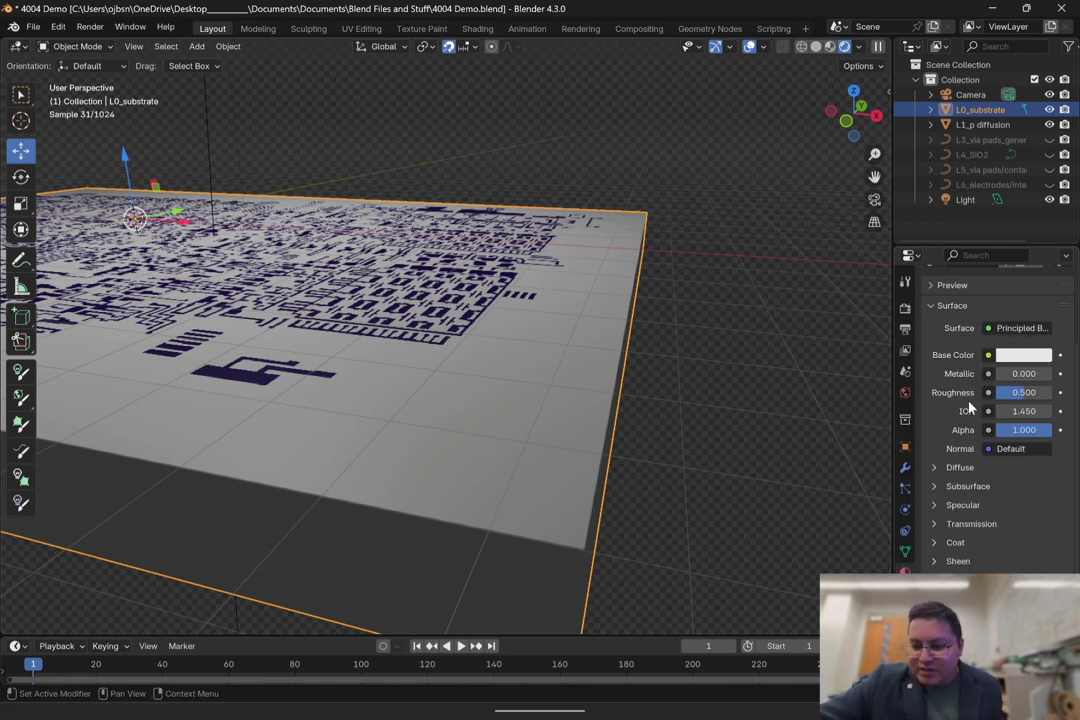
Step: Give the substrate material a deep blue base color, metallic 0.980 and roughness 0.441
{"action": "left_click_drag", "start_coordinate": [1000, 374], "coordinate": [1008, 378]}
{"action": "left_click", "coordinate": [1023, 355]}
{"action": "left_click", "coordinate": [1027, 158]}
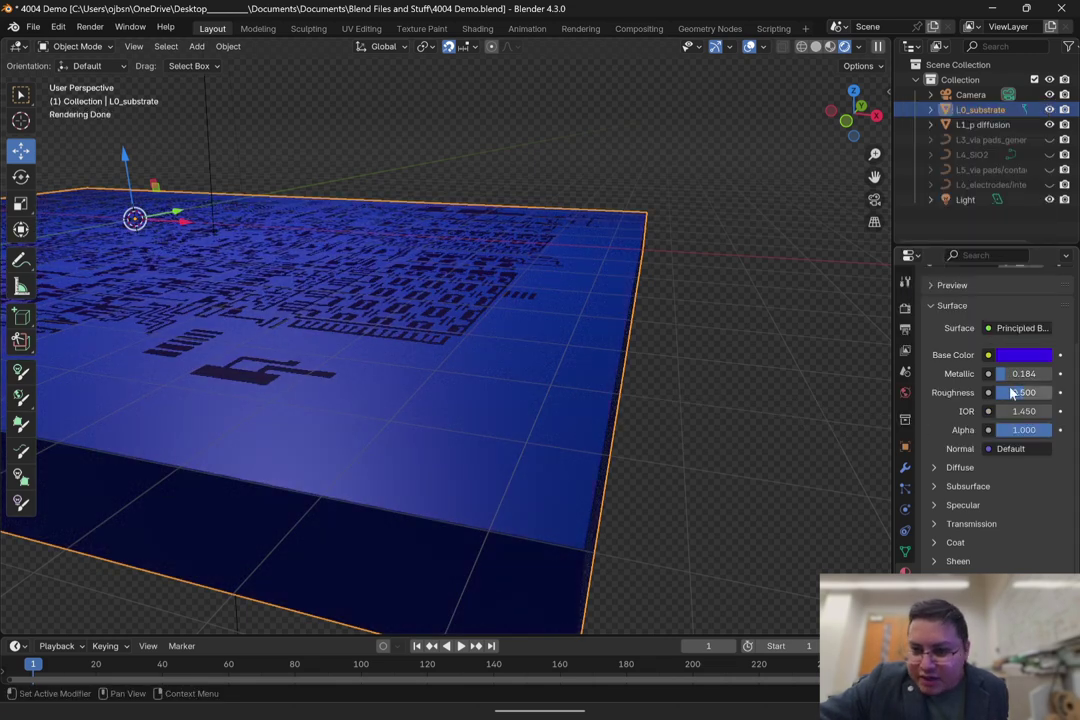
{"action": "left_click_drag", "start_coordinate": [1010, 374], "coordinate": [1048, 374]}
{"action": "left_click", "coordinate": [1048, 374]}
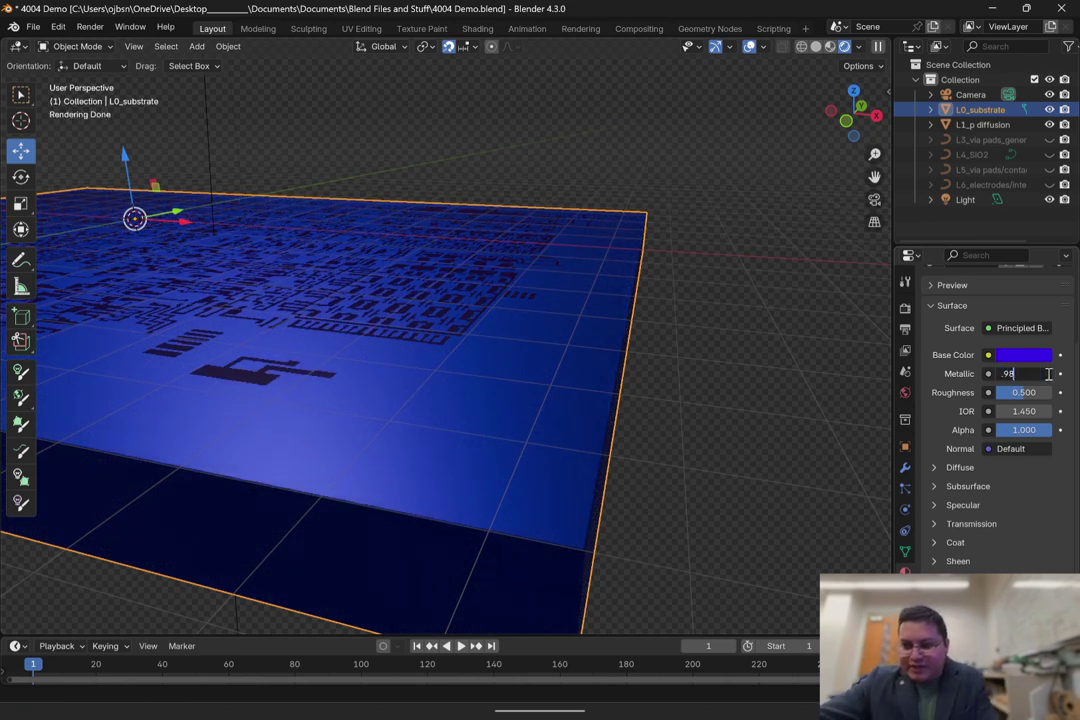
{"action": "key", "text": "Return"}
{"action": "mouse_move", "coordinate": [1033, 393]}
{"action": "left_mouse_down"}
{"action": "mouse_move", "coordinate": [1011, 393]}
{"action": "mouse_move", "coordinate": [1024, 396]}
{"action": "left_mouse_up"}
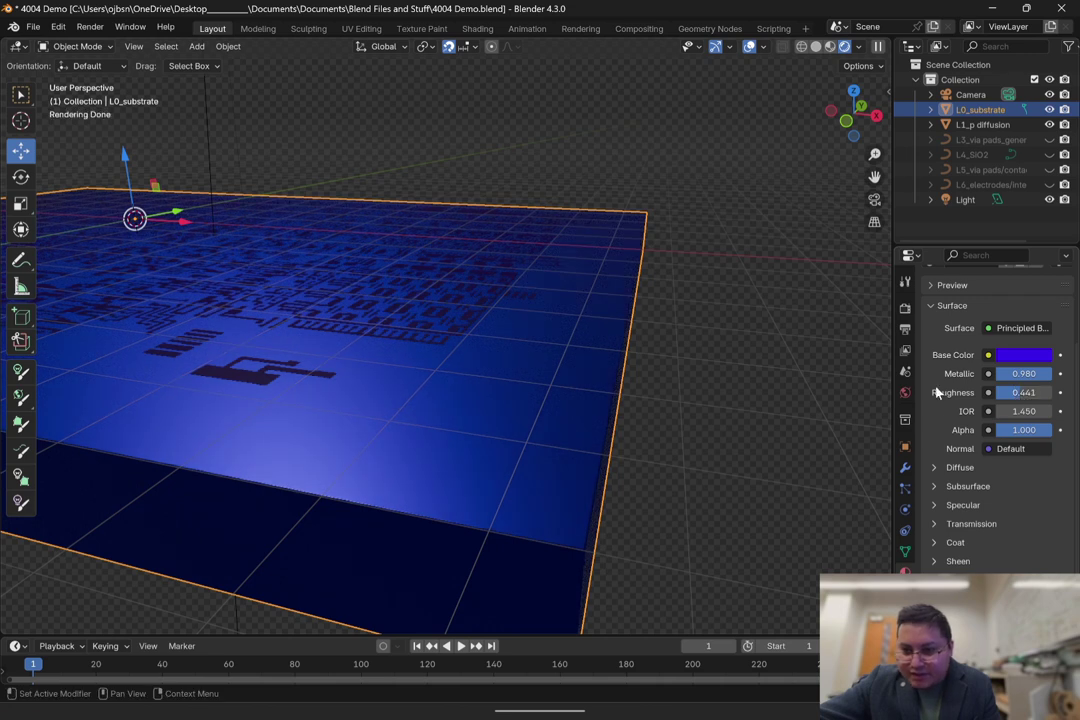
Step: Set the substrate material's subsurface weight to 1.000, its alpha to 0.599 and its subsurface method to Christensen-Burley
{"action": "scroll", "coordinate": [950, 410], "scroll_direction": "down", "scroll_amount": 2}
{"action": "left_click", "coordinate": [965, 426]}
{"action": "left_click_drag", "start_coordinate": [1020, 463], "coordinate": [1040, 463]}
{"action": "mouse_move", "coordinate": [736, 410]}
{"action": "middle_mouse_down"}
{"action": "mouse_move", "coordinate": [738, 426]}
{"action": "mouse_move", "coordinate": [742, 418]}
{"action": "middle_mouse_up"}
{"action": "left_click_drag", "start_coordinate": [1027, 370], "coordinate": [1010, 370]}
{"action": "middle_click_drag", "start_coordinate": [591, 354], "coordinate": [572, 405]}
{"action": "left_click", "coordinate": [1008, 449]}
{"action": "left_click", "coordinate": [935, 484]}
Step: Inspect the rendered p diffusion and substrate materials from different angles, selecting each object in turn
{"action": "middle_click_drag", "start_coordinate": [829, 436], "coordinate": [741, 402]}
{"action": "middle_click_drag", "start_coordinate": [687, 350], "coordinate": [739, 396]}
{"action": "left_click", "coordinate": [484, 524]}
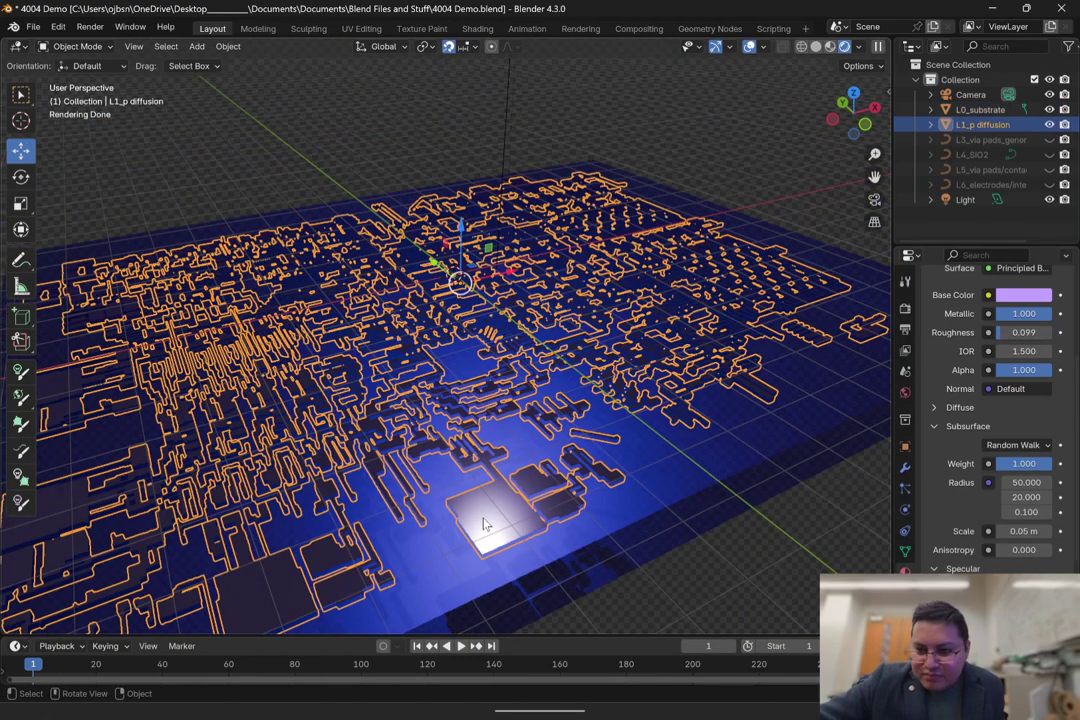
{"action": "key", "text": "h"}
{"action": "left_click", "coordinate": [649, 490]}
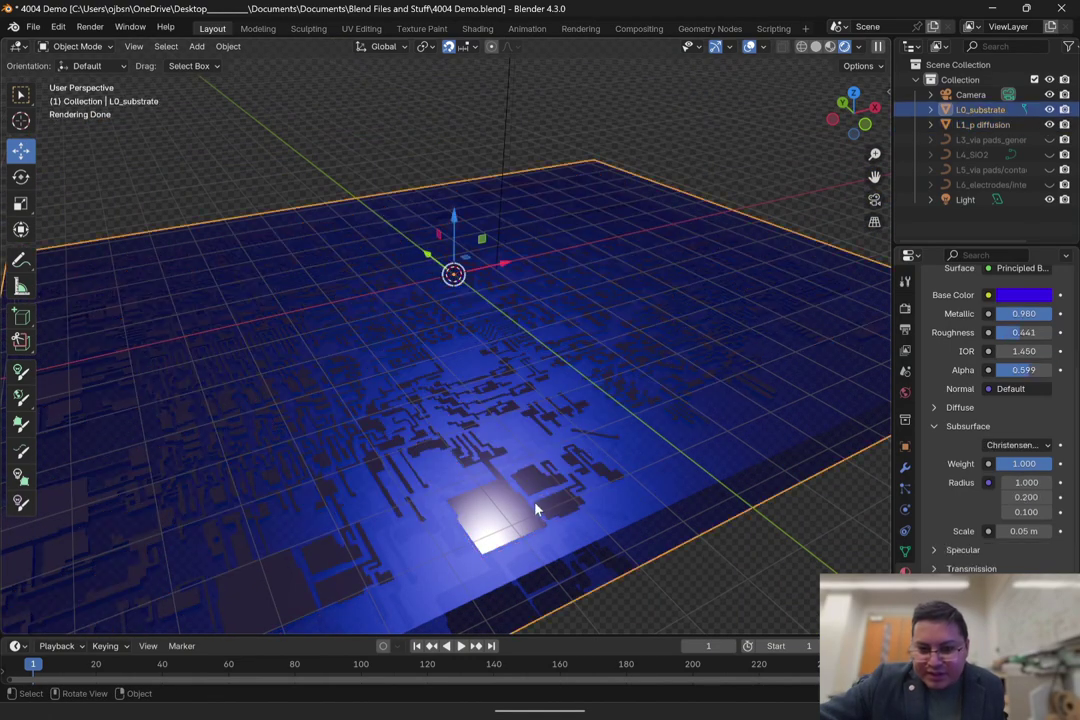
{"action": "key", "text": "alt+h"}
{"action": "middle_click_drag", "start_coordinate": [667, 500], "coordinate": [711, 227]}
Step: Switch the viewport to solid shading, hide the L1_p diffusion mesh and unhide the L3_via pads_general curves
{"action": "left_click", "coordinate": [830, 47]}
{"action": "mouse_move", "coordinate": [610, 212]}
{"action": "middle_mouse_down", "text": "shift"}
{"action": "mouse_move", "coordinate": [552, 197]}
{"action": "mouse_move", "coordinate": [585, 253]}
{"action": "middle_mouse_up", "text": "shift"}
{"action": "left_click", "coordinate": [835, 46]}
{"action": "mouse_move", "coordinate": [624, 195]}
{"action": "middle_mouse_down", "text": "shift"}
{"action": "mouse_move", "coordinate": [590, 238]}
{"action": "mouse_move", "coordinate": [592, 185]}
{"action": "middle_mouse_up", "text": "shift"}
{"action": "left_click", "coordinate": [614, 78]}
{"action": "scroll", "coordinate": [465, 358], "scroll_direction": "up", "scroll_amount": 1}
{"action": "middle_click_drag", "start_coordinate": [465, 357], "coordinate": [622, 323]}
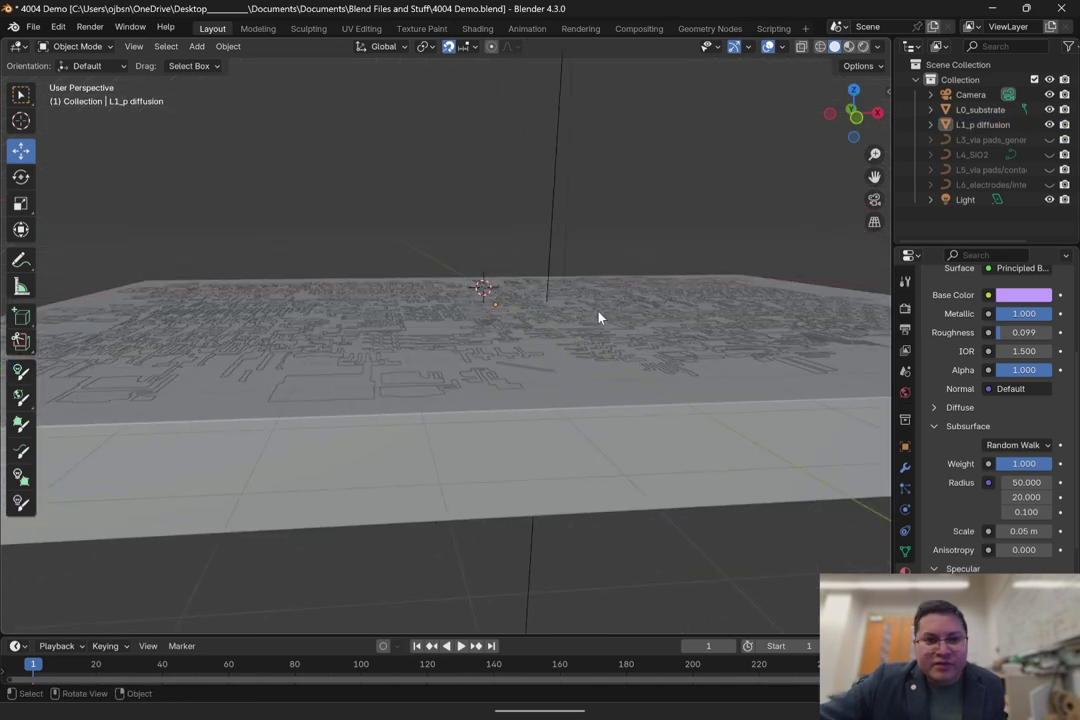
{"action": "left_click", "coordinate": [1049, 124]}
{"action": "left_click", "coordinate": [1049, 139]}
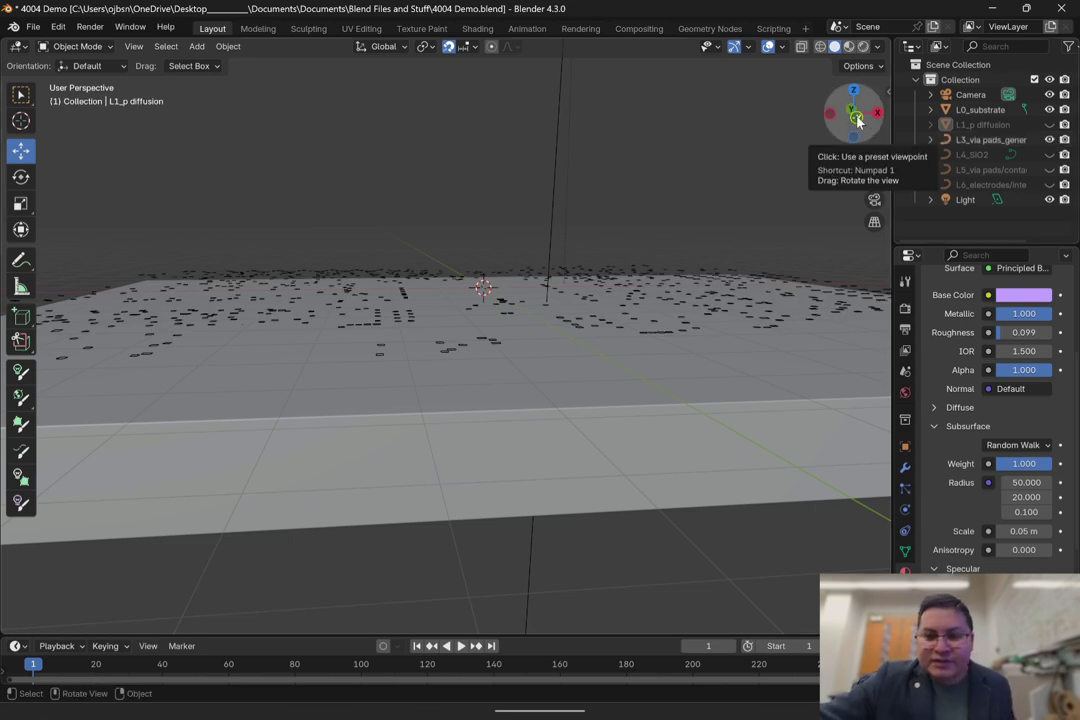
Step: Select the L3_via pads_general curves and display them from the top in wireframe shading
{"action": "left_click", "coordinate": [418, 275]}
{"action": "middle_click_drag", "start_coordinate": [705, 185], "coordinate": [683, 269]}
{"action": "middle_click_drag", "start_coordinate": [733, 185], "coordinate": [533, 217], "text": "shift"}
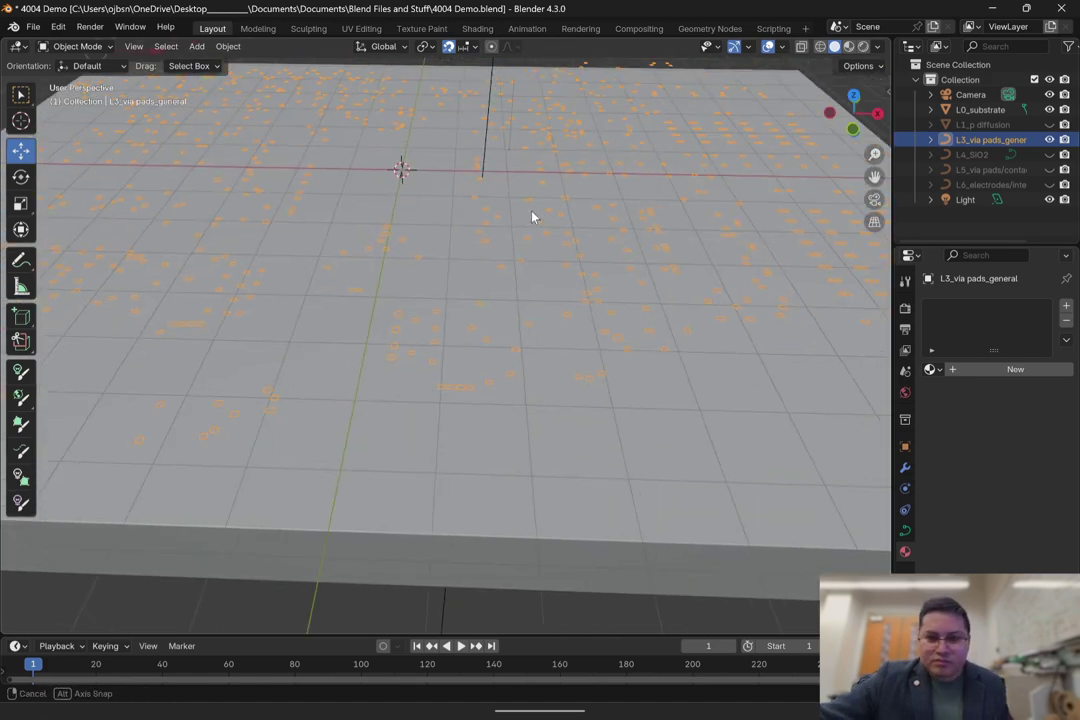
{"action": "middle_click_drag", "start_coordinate": [514, 482], "coordinate": [510, 434]}
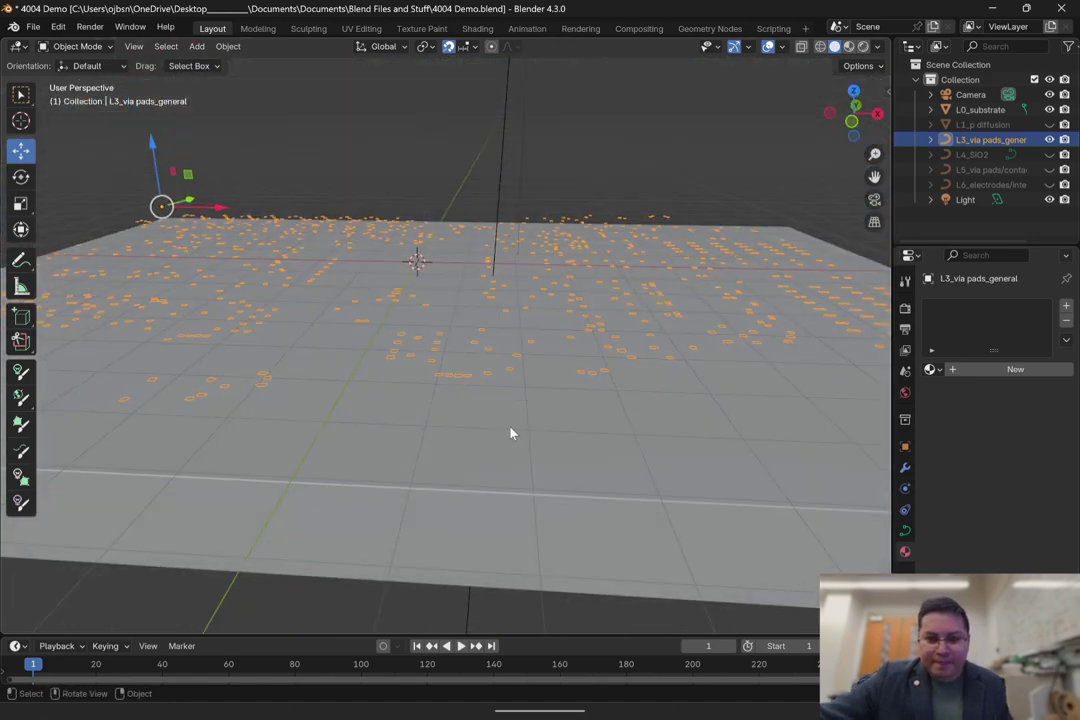
{"action": "left_click", "coordinate": [853, 91]}
{"action": "key", "text": "KP_Decimal"}
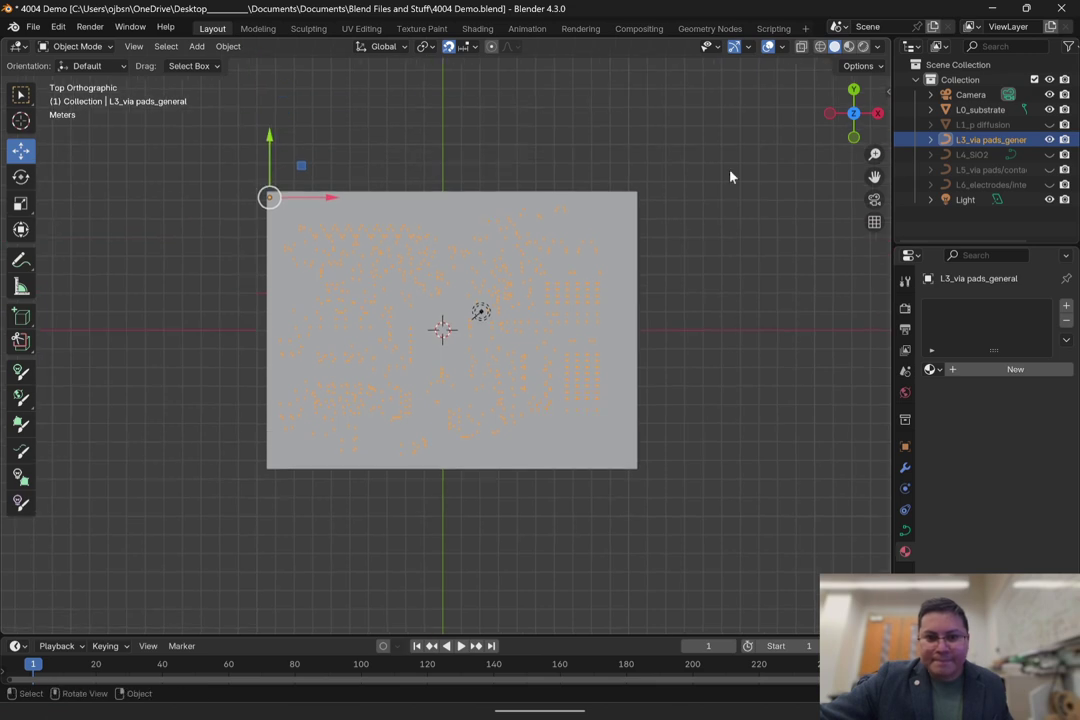
{"action": "left_click", "coordinate": [820, 46]}
{"action": "scroll", "coordinate": [489, 260], "scroll_direction": "up", "scroll_amount": 3}
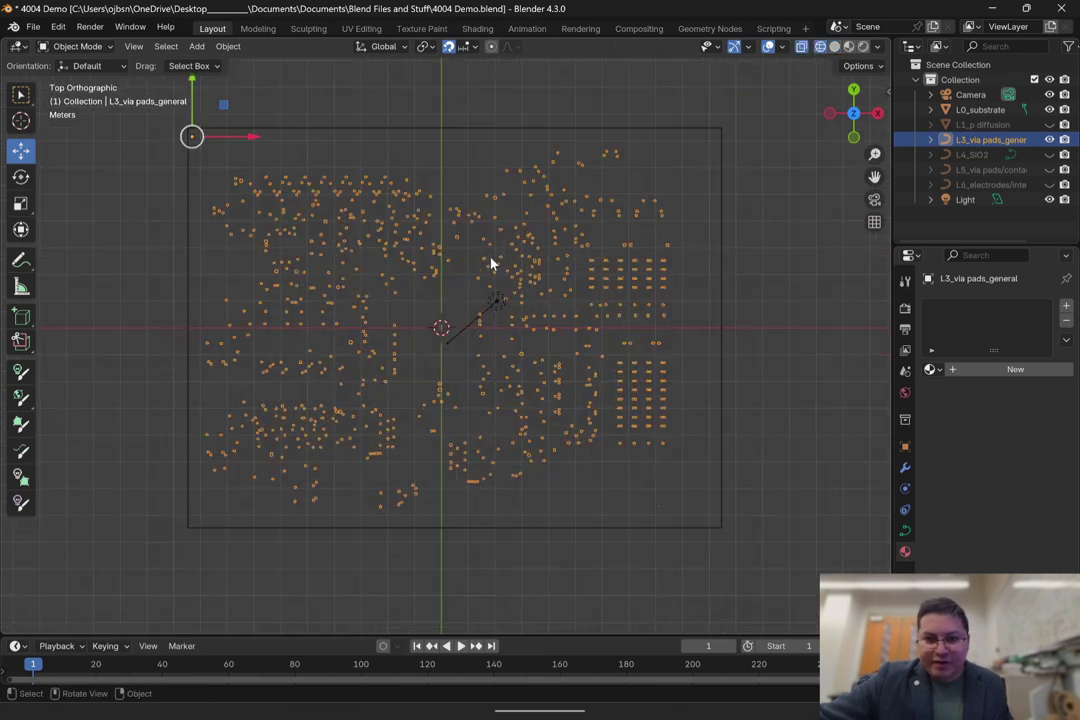
Step: Convert the L3_via pads_general curve object to a mesh
{"action": "left_click", "coordinate": [83, 50]}
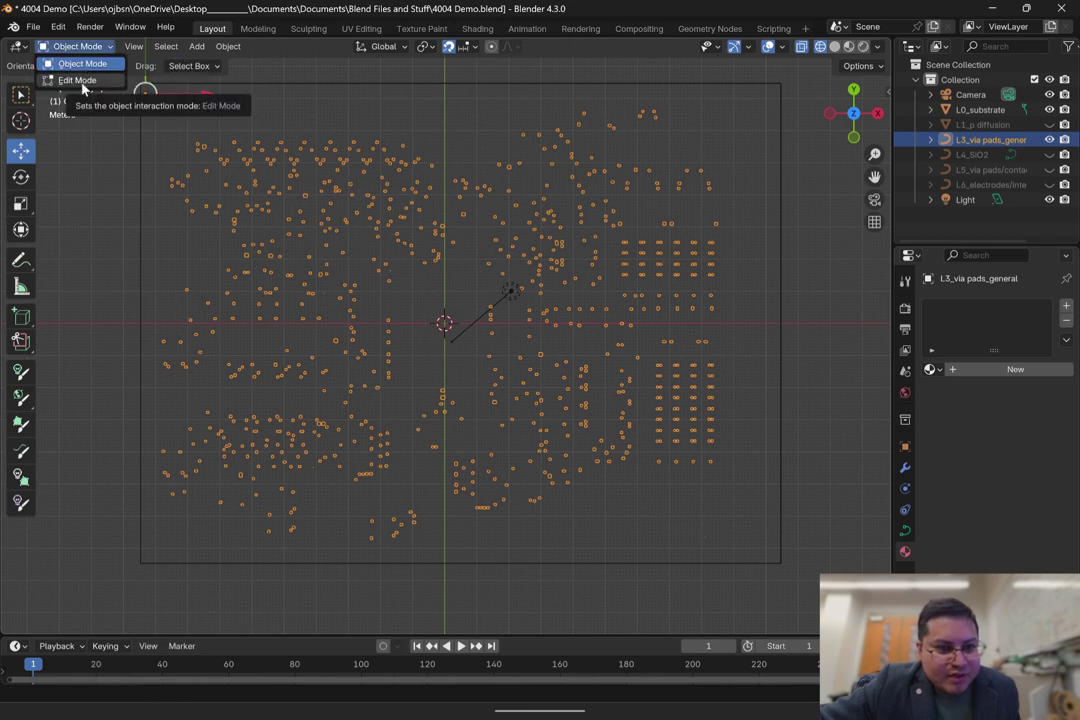
{"action": "right_click", "coordinate": [376, 240]}
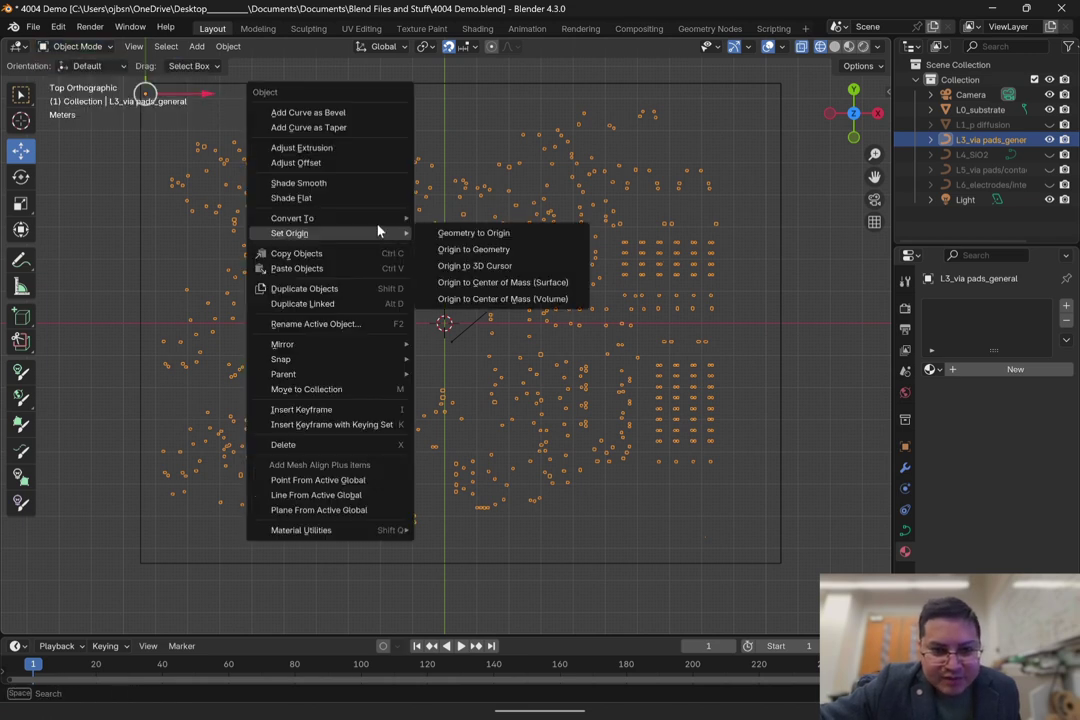
{"action": "mouse_move", "coordinate": [330, 218]}
{"action": "left_click", "coordinate": [446, 220]}
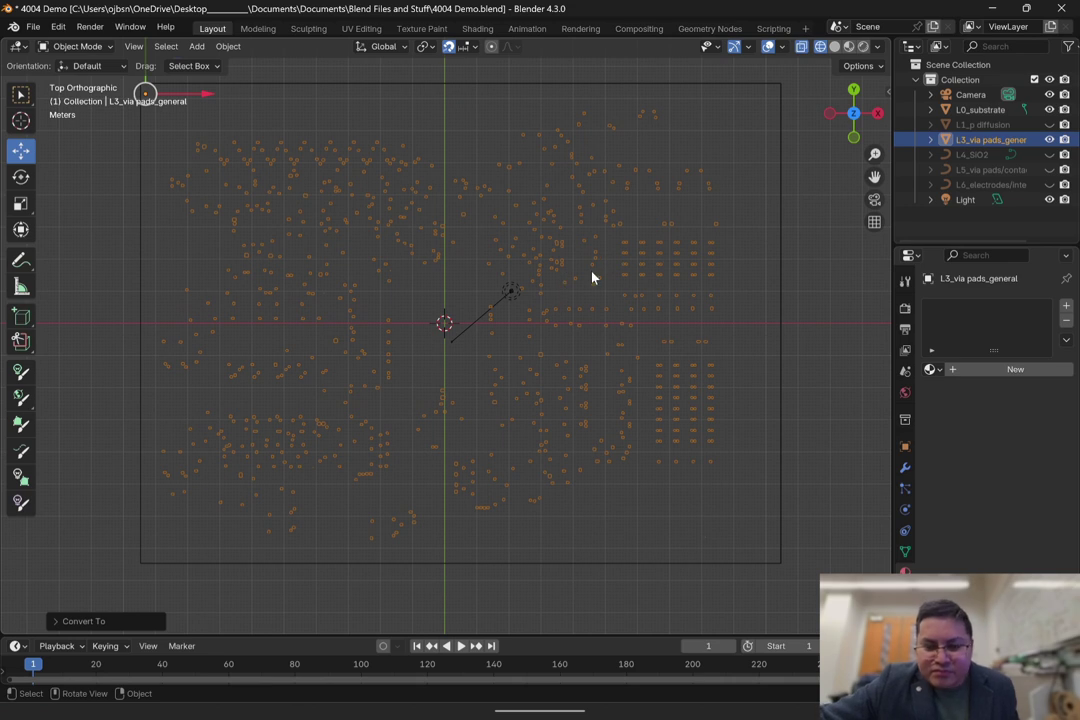
Step: Enter Edit Mode on the via pads mesh and select all of its pad geometry
{"action": "left_click", "coordinate": [80, 47]}
{"action": "left_click", "coordinate": [83, 78]}
{"action": "scroll", "coordinate": [264, 197], "scroll_direction": "down", "scroll_amount": 2}
{"action": "left_click_drag", "start_coordinate": [198, 140], "coordinate": [740, 523]}
{"action": "scroll", "coordinate": [444, 342], "scroll_direction": "up", "scroll_amount": 3}
{"action": "scroll", "coordinate": [444, 342], "scroll_direction": "down", "scroll_amount": 2}
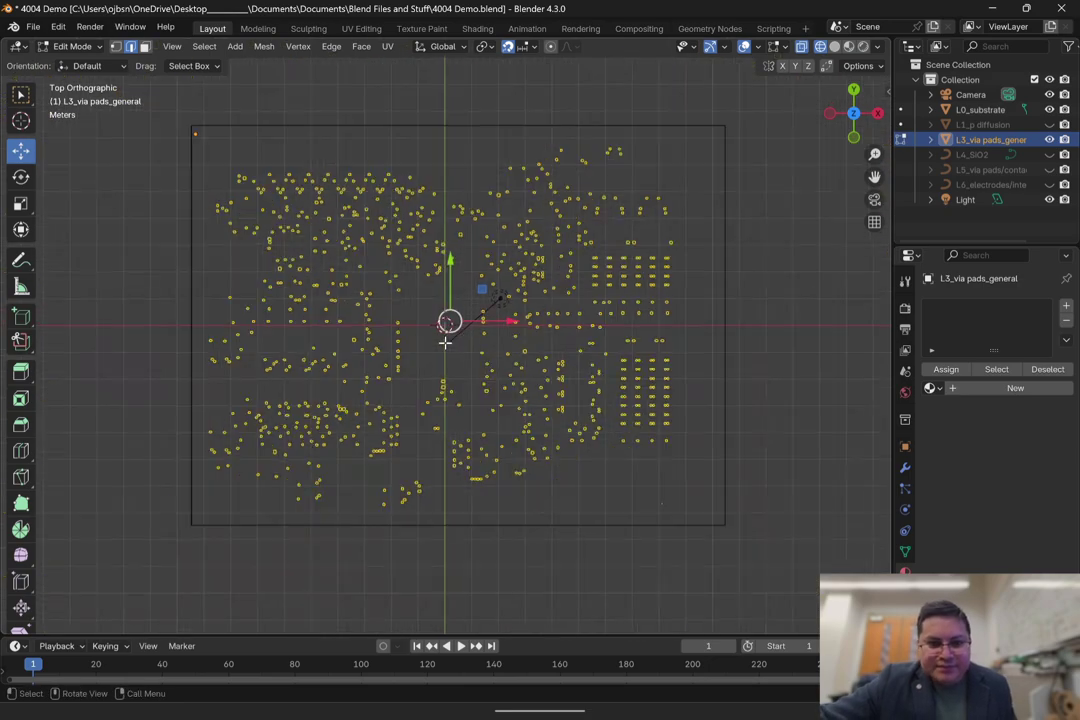
{"action": "scroll", "coordinate": [462, 337], "scroll_direction": "up", "scroll_amount": 6}
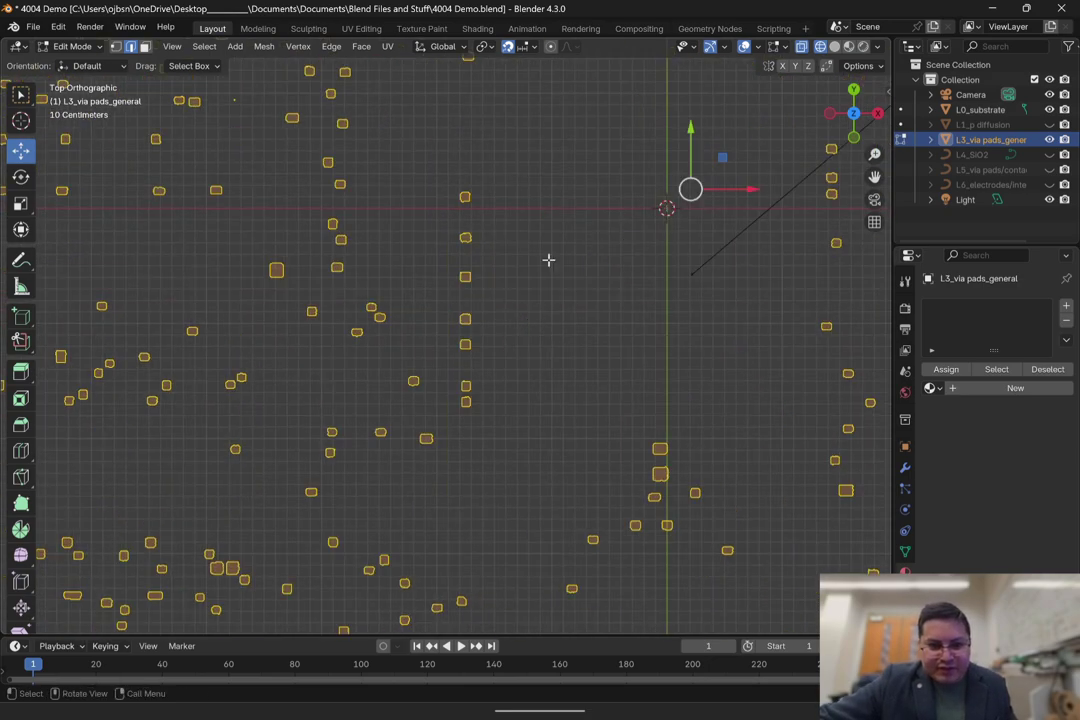
{"action": "scroll", "coordinate": [476, 200], "scroll_direction": "down", "scroll_amount": 6}
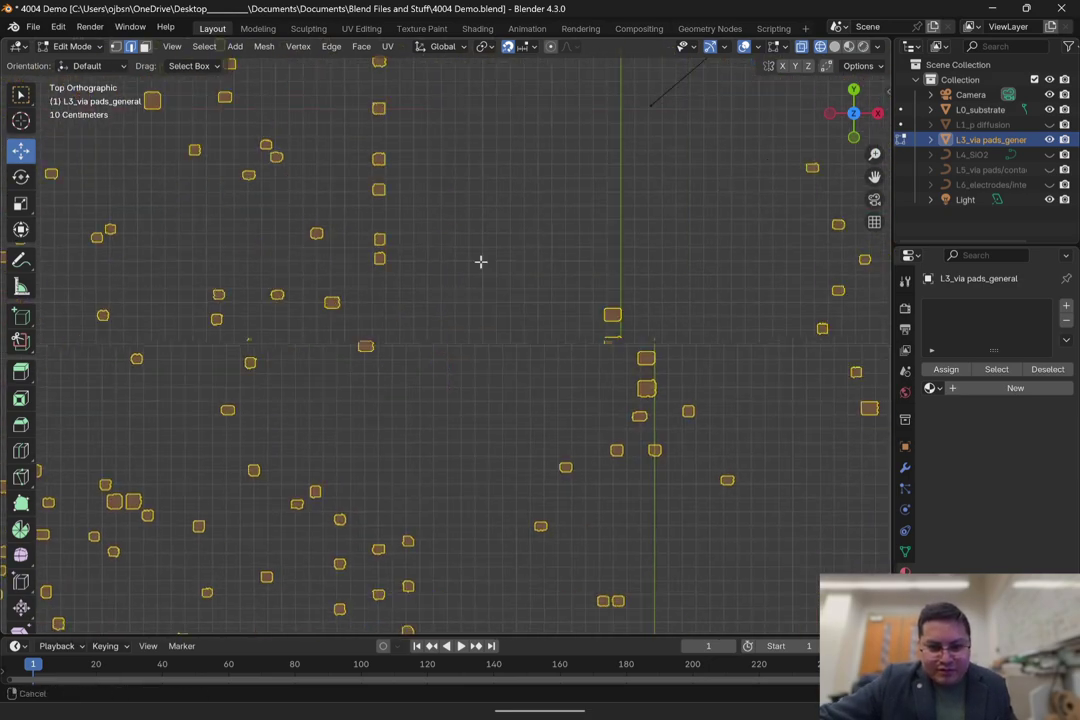
Step: Extrude the selected via pad faces straight down in the front view to give the pads thickness
{"action": "left_click", "coordinate": [853, 137]}
{"action": "scroll", "coordinate": [488, 327], "scroll_direction": "up", "scroll_amount": 9}
{"action": "scroll", "coordinate": [579, 340], "scroll_direction": "up", "scroll_amount": 4}
{"action": "middle_click_drag", "start_coordinate": [697, 418], "coordinate": [397, 325], "text": "shift"}
{"action": "scroll", "coordinate": [397, 325], "scroll_direction": "up", "scroll_amount": 2}
{"action": "key", "text": "g"}
{"action": "key", "text": "z"}
{"action": "key", "text": "z"}
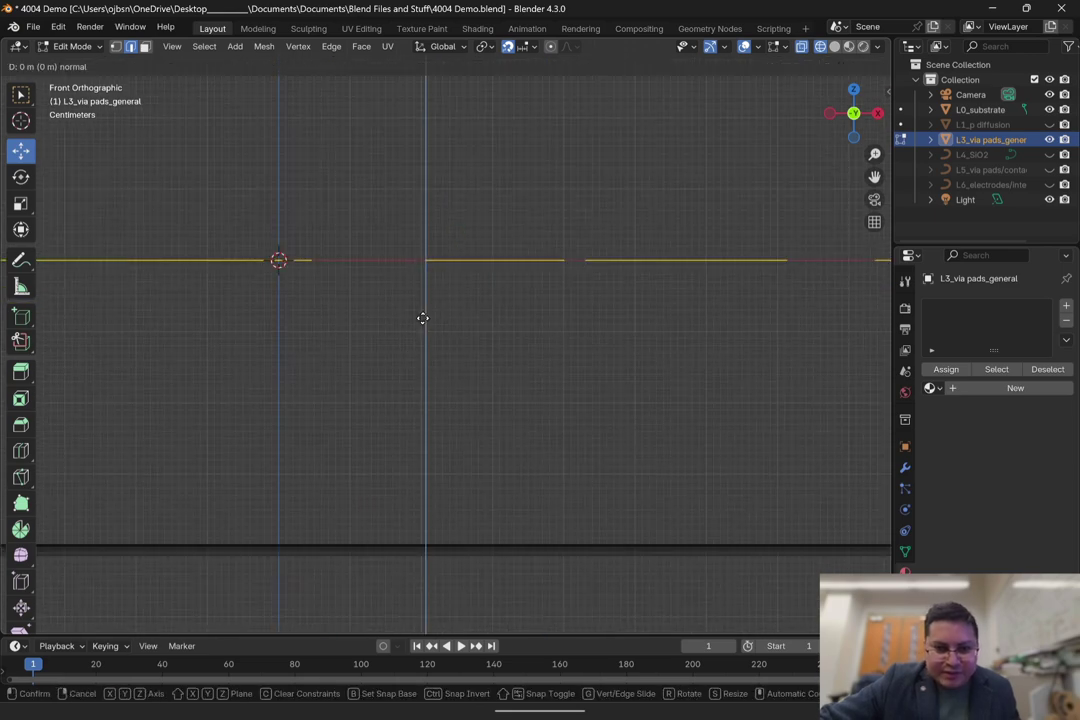
{"action": "left_click", "coordinate": [424, 388]}
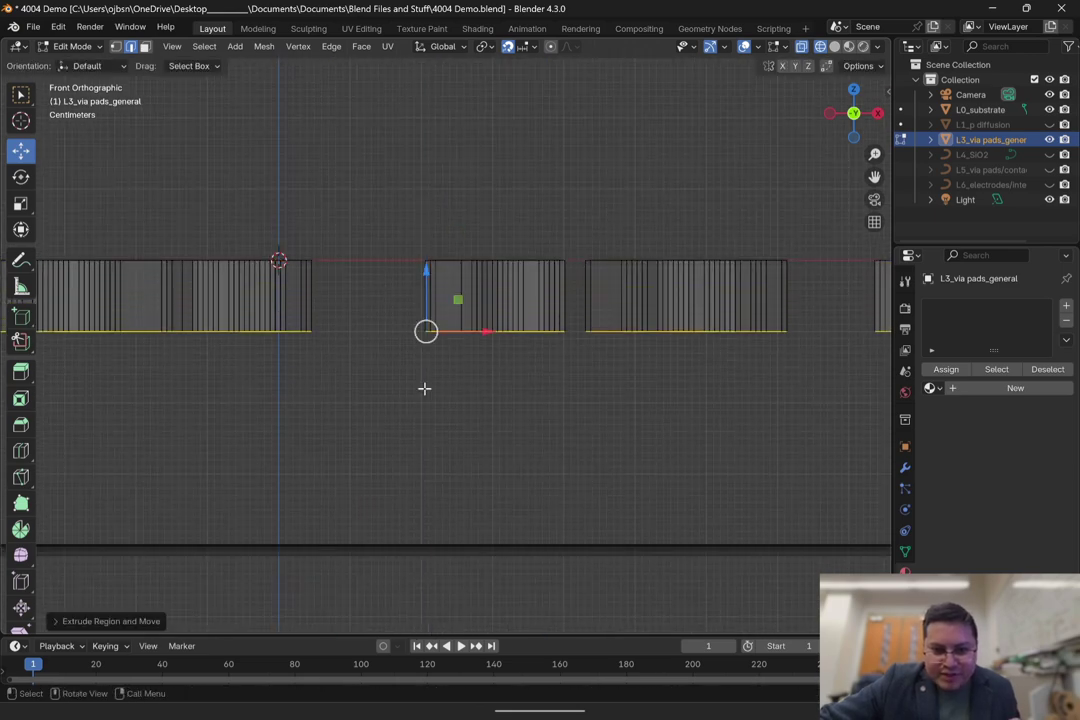
Step: Return to Object Mode and set the L3_via pads_general origin to its geometry
{"action": "scroll", "coordinate": [396, 340], "scroll_direction": "down", "scroll_amount": 3}
{"action": "scroll", "coordinate": [396, 340], "scroll_direction": "down", "scroll_amount": 8}
{"action": "middle_click_drag", "start_coordinate": [434, 269], "coordinate": [458, 202], "text": "shift"}
{"action": "scroll", "coordinate": [420, 220], "scroll_direction": "down", "scroll_amount": 3}
{"action": "middle_click_drag", "start_coordinate": [397, 229], "coordinate": [413, 236], "text": "shift"}
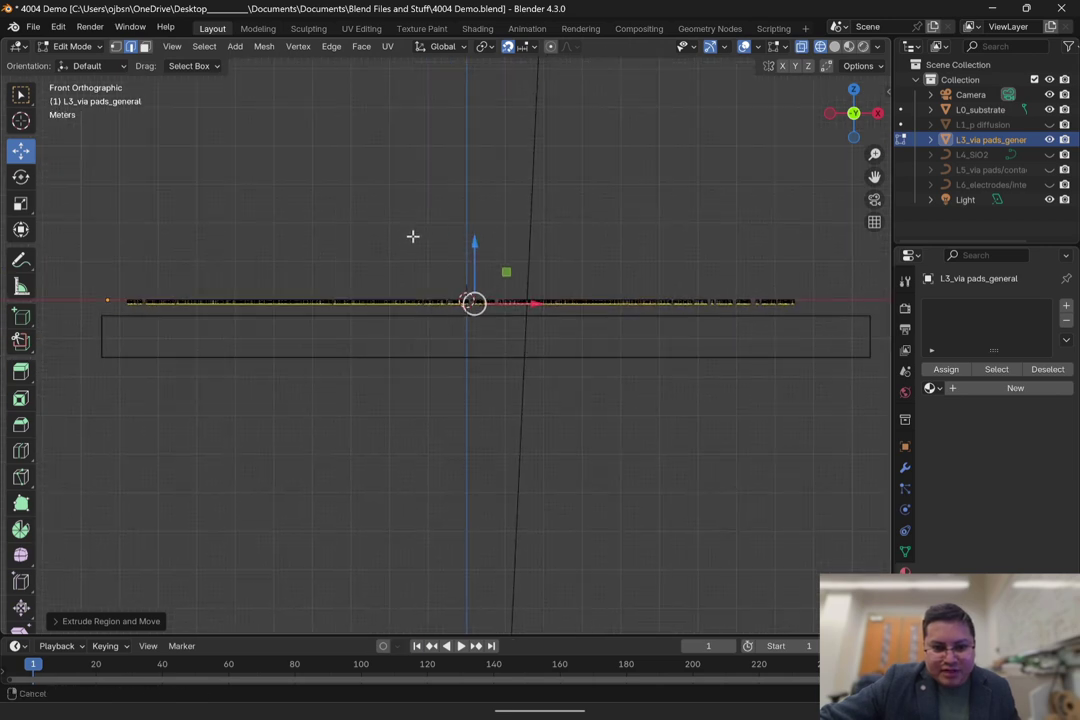
{"action": "left_click", "coordinate": [78, 47]}
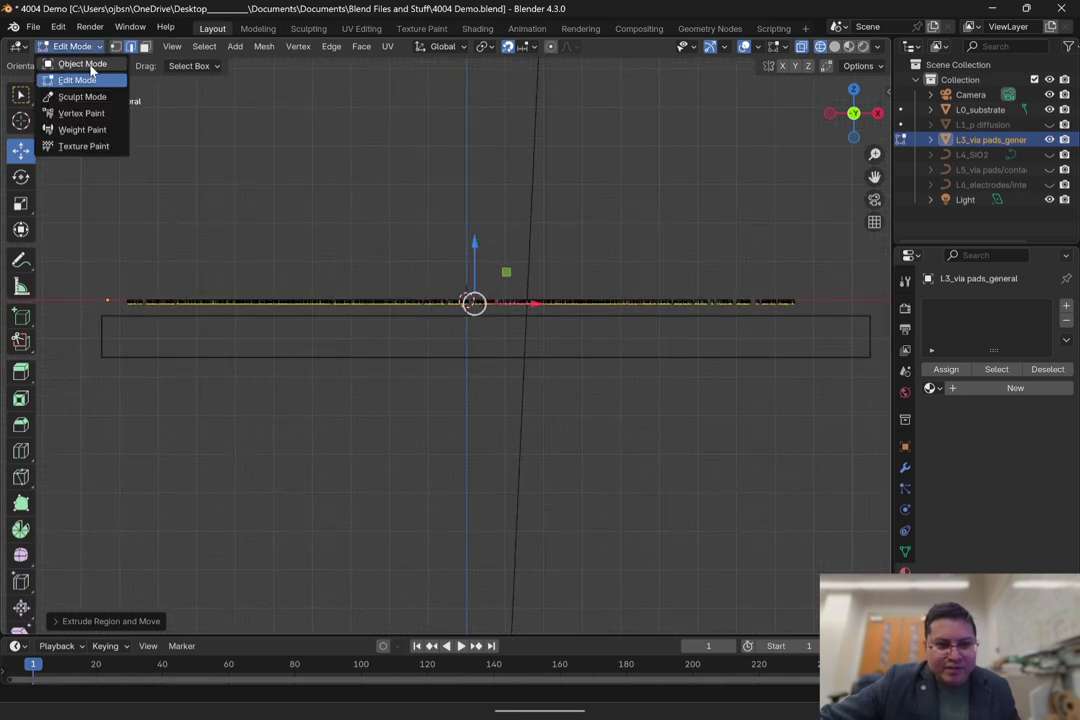
{"action": "left_click", "coordinate": [84, 64]}
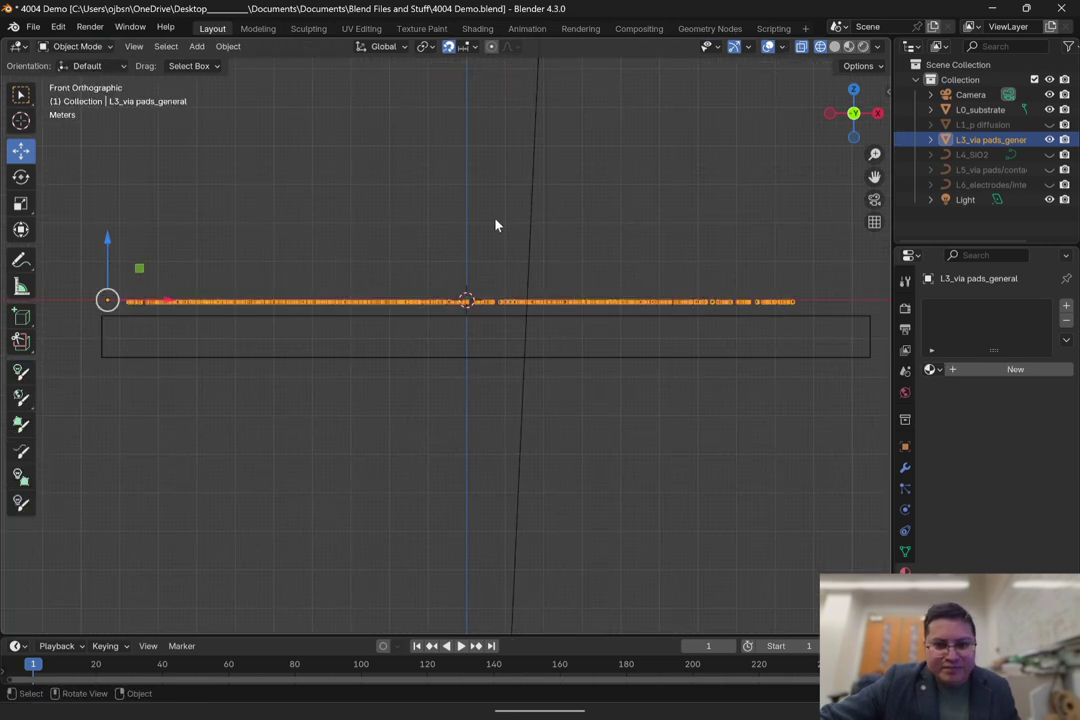
{"action": "right_click", "coordinate": [377, 318]}
{"action": "mouse_move", "coordinate": [380, 314]}
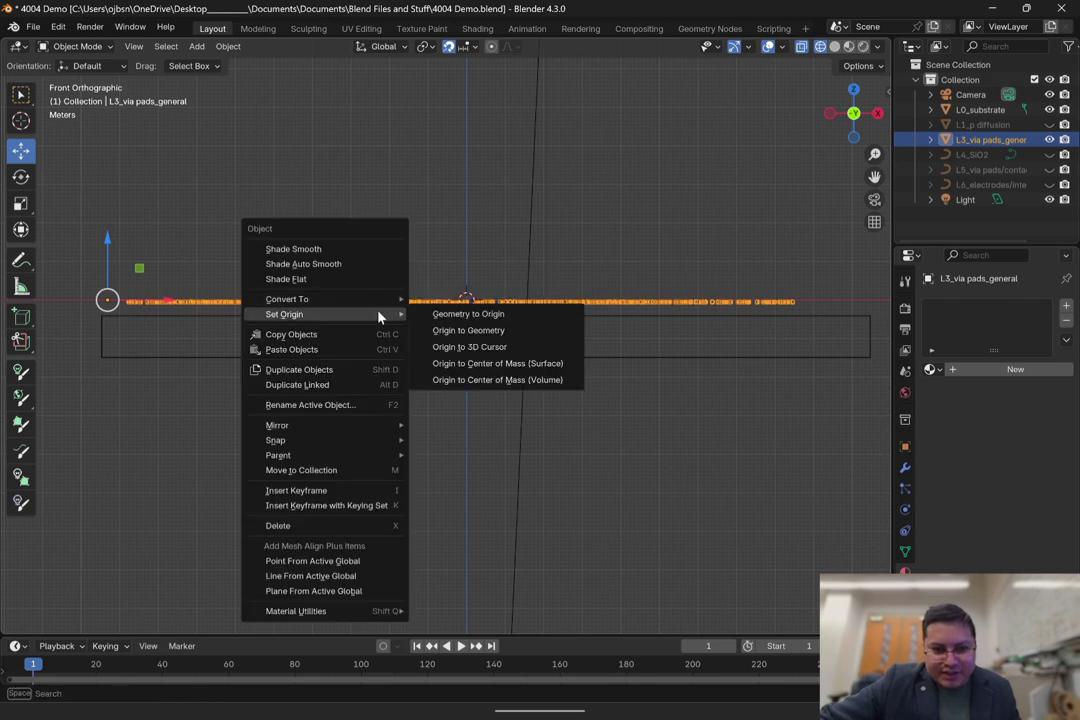
{"action": "left_click", "coordinate": [493, 339]}
Step: Move the extruded via pads down along Z until their undersides meet the top surface of the substrate
{"action": "scroll", "coordinate": [494, 292], "scroll_direction": "up", "scroll_amount": 5}
{"action": "scroll", "coordinate": [366, 353], "scroll_direction": "up", "scroll_amount": 5}
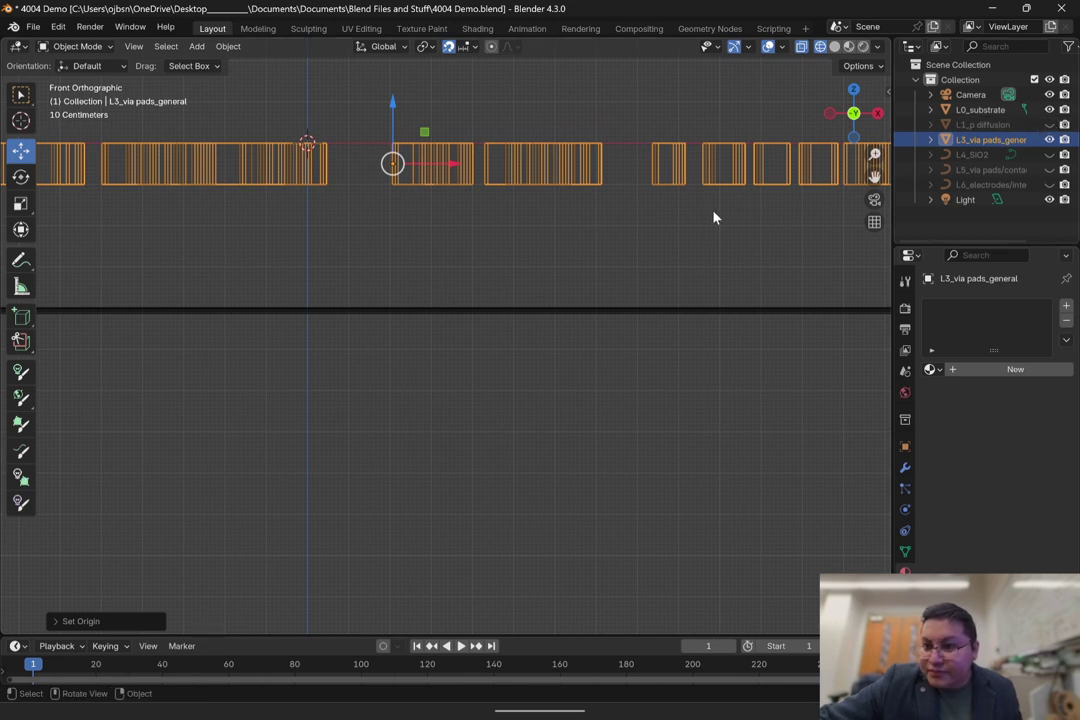
{"action": "scroll", "coordinate": [424, 203], "scroll_direction": "down", "scroll_amount": 3}
{"action": "middle_click_drag", "start_coordinate": [464, 221], "coordinate": [536, 261], "text": "shift"}
{"action": "scroll", "coordinate": [481, 252], "scroll_direction": "up", "scroll_amount": 2}
{"action": "left_click_drag", "start_coordinate": [463, 182], "coordinate": [463, 265]}
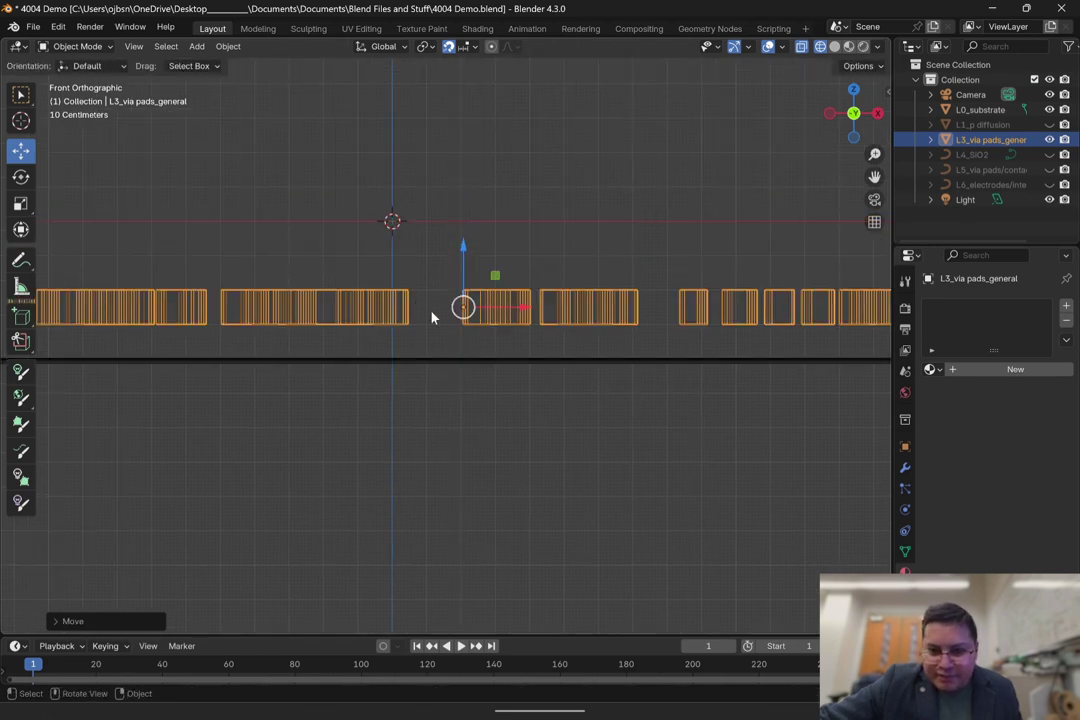
{"action": "mouse_move", "coordinate": [465, 251]}
{"action": "left_mouse_down"}
{"action": "mouse_move", "coordinate": [461, 272]}
{"action": "mouse_move", "coordinate": [462, 238]}
{"action": "mouse_move", "coordinate": [462, 272]}
{"action": "left_mouse_up"}
{"action": "scroll", "coordinate": [483, 346], "scroll_direction": "up", "scroll_amount": 3}
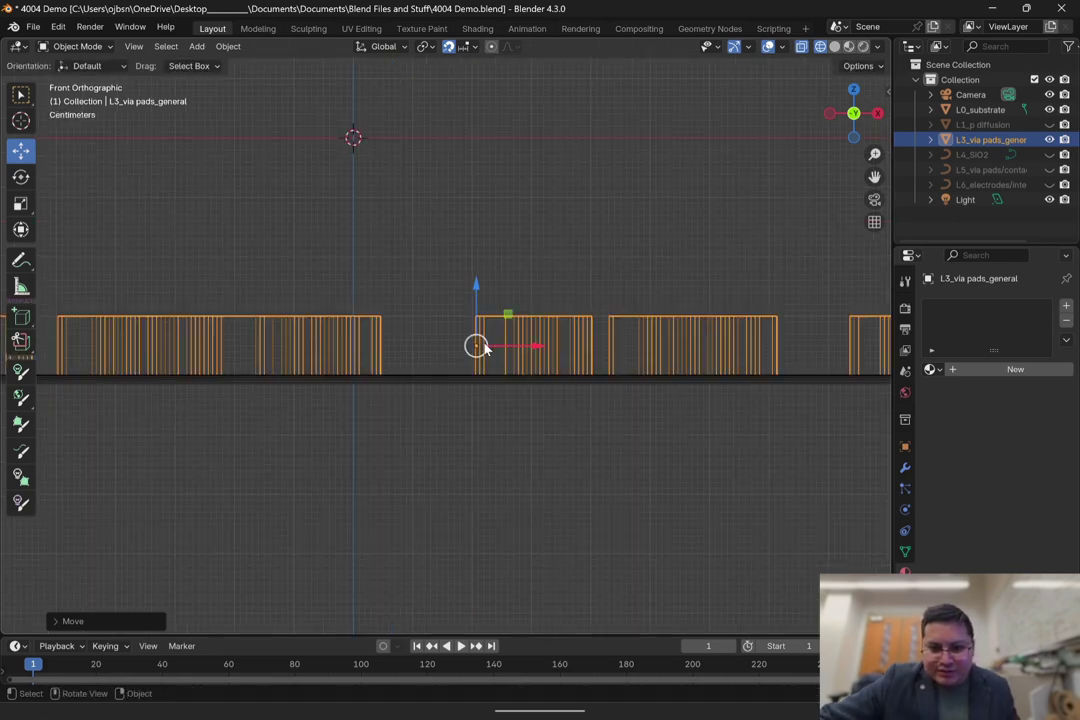
{"action": "scroll", "coordinate": [483, 346], "scroll_direction": "up", "scroll_amount": 3}
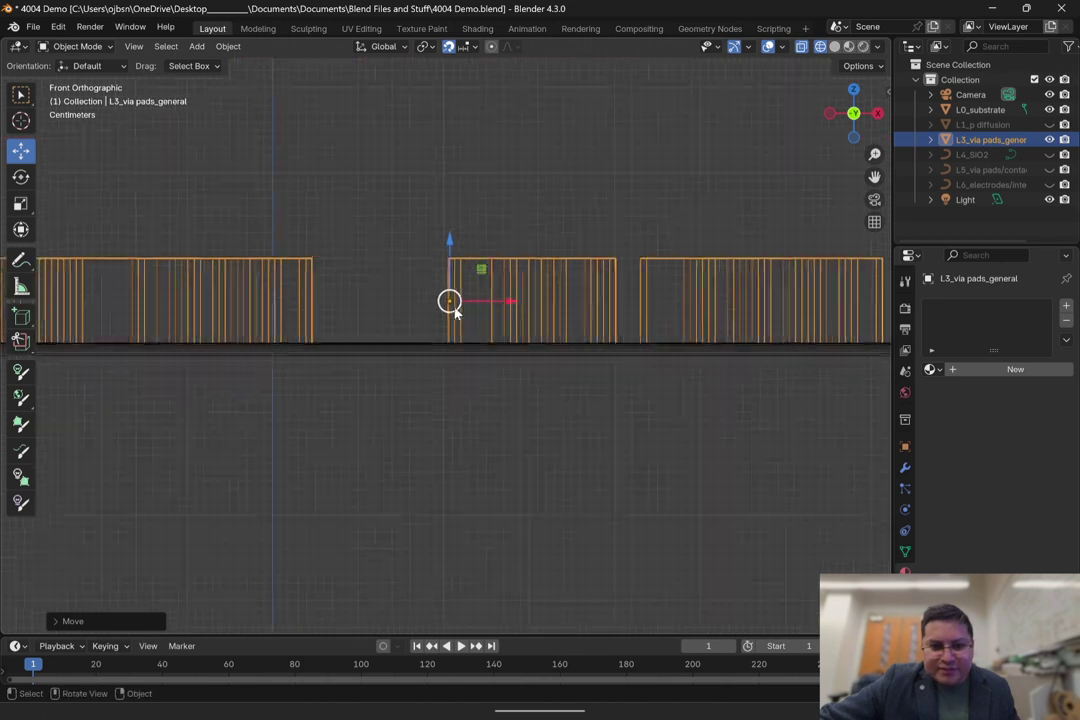
Step: Unhide the L1_p diffusion layer and examine how the via pads sit on it from the front and in rendered shading
{"action": "left_click", "coordinate": [1049, 125]}
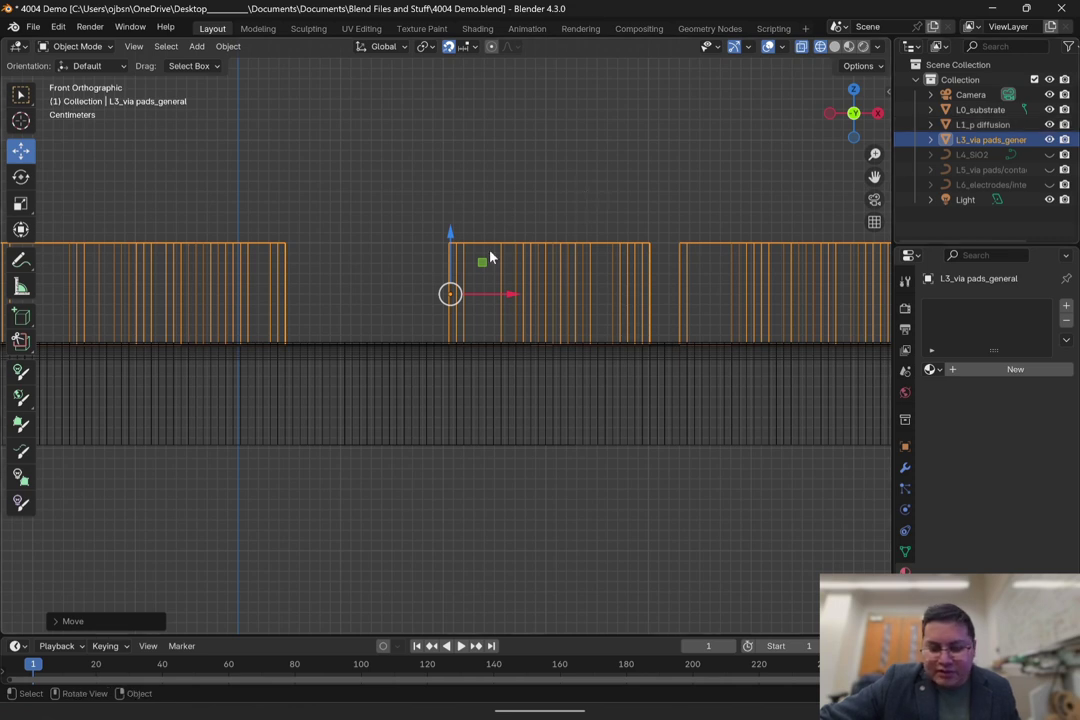
{"action": "scroll", "coordinate": [532, 193], "scroll_direction": "down", "scroll_amount": 2}
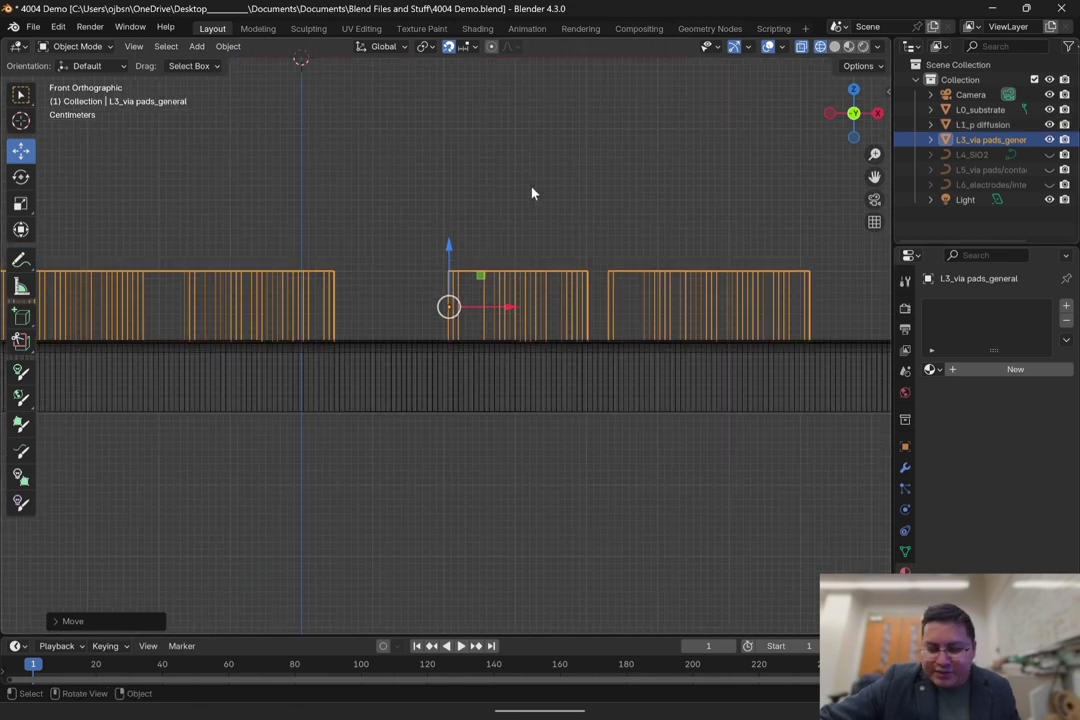
{"action": "scroll", "coordinate": [535, 205], "scroll_direction": "down", "scroll_amount": 5}
{"action": "scroll", "coordinate": [557, 247], "scroll_direction": "up", "scroll_amount": 7}
{"action": "scroll", "coordinate": [565, 252], "scroll_direction": "up", "scroll_amount": 2}
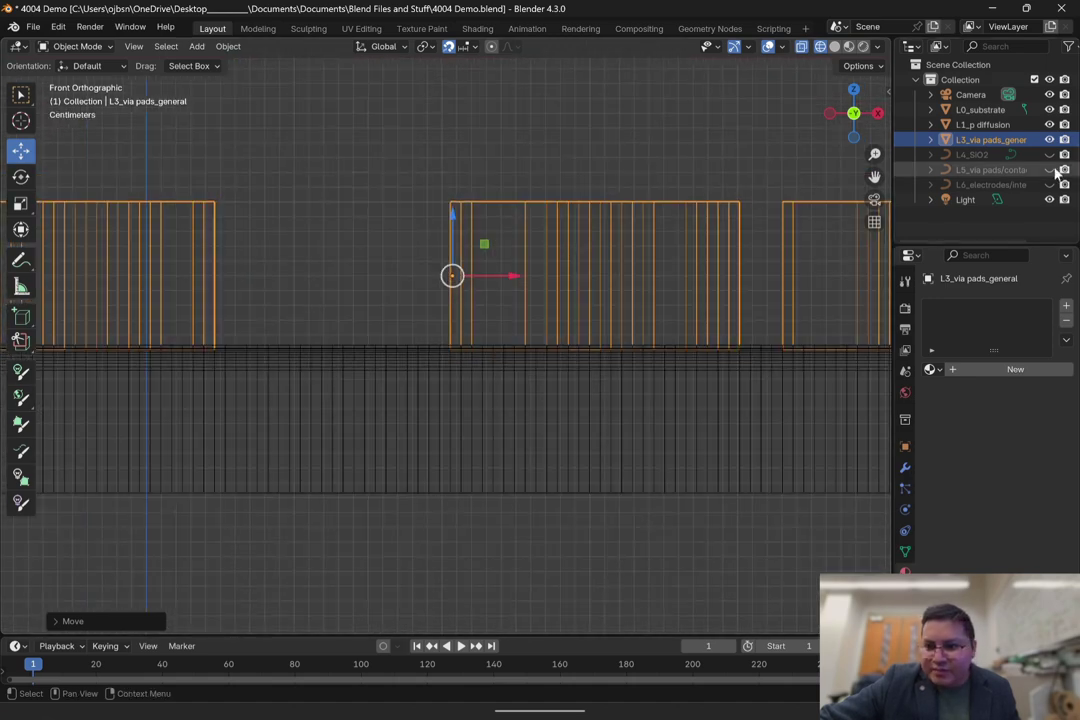
{"action": "scroll", "coordinate": [395, 265], "scroll_direction": "down", "scroll_amount": 10}
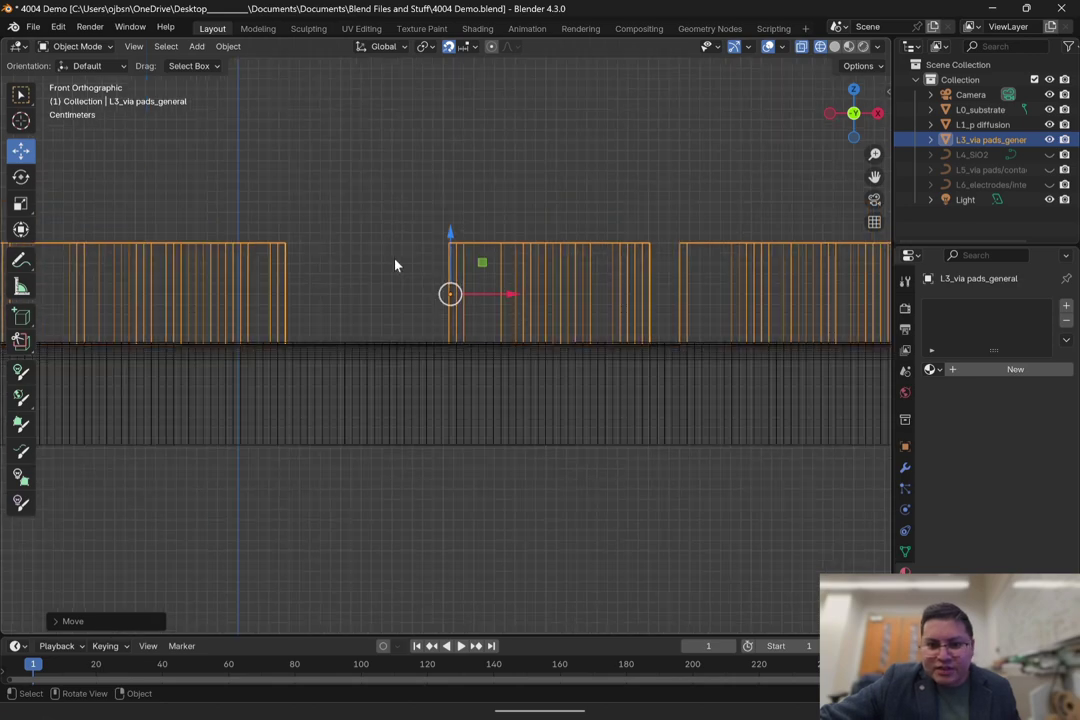
{"action": "middle_click_drag", "start_coordinate": [530, 251], "coordinate": [538, 280]}
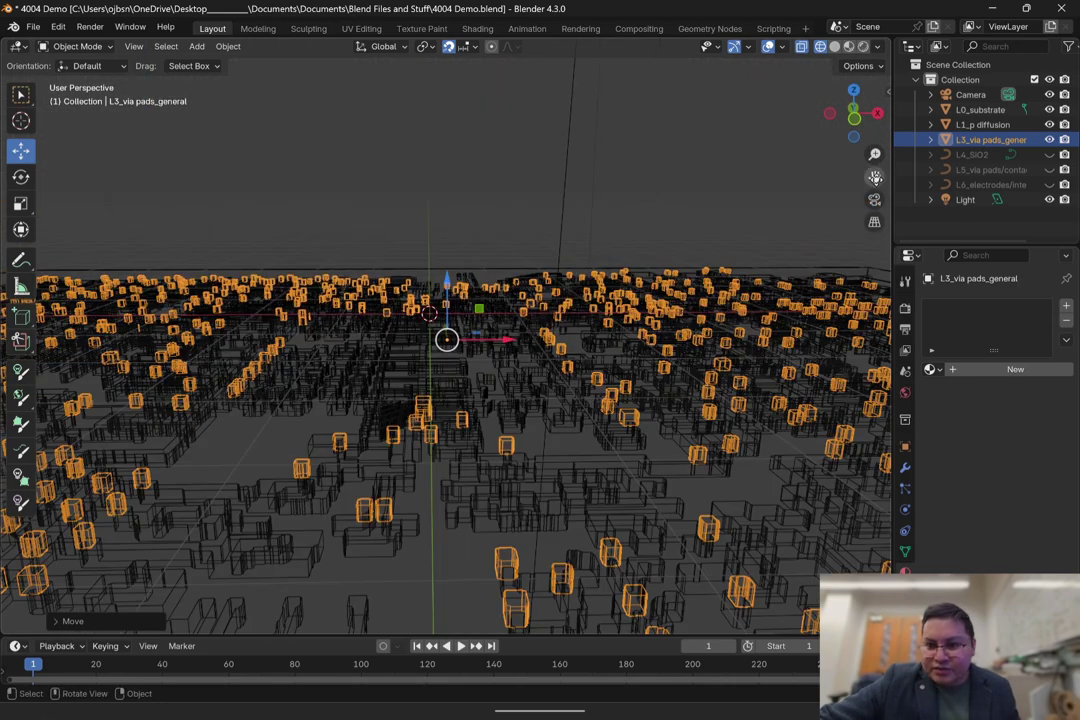
{"action": "left_click", "coordinate": [864, 47]}
{"action": "mouse_move", "coordinate": [520, 330]}
{"action": "middle_mouse_down"}
{"action": "mouse_move", "coordinate": [559, 325]}
{"action": "mouse_move", "coordinate": [432, 278]}
{"action": "mouse_move", "coordinate": [475, 366]}
{"action": "mouse_move", "coordinate": [453, 378]}
{"action": "mouse_move", "coordinate": [480, 386]}
{"action": "mouse_move", "coordinate": [463, 395]}
{"action": "mouse_move", "coordinate": [535, 465]}
{"action": "mouse_move", "coordinate": [446, 441]}
{"action": "mouse_move", "coordinate": [436, 361]}
{"action": "mouse_move", "coordinate": [826, 76]}
{"action": "middle_mouse_up"}
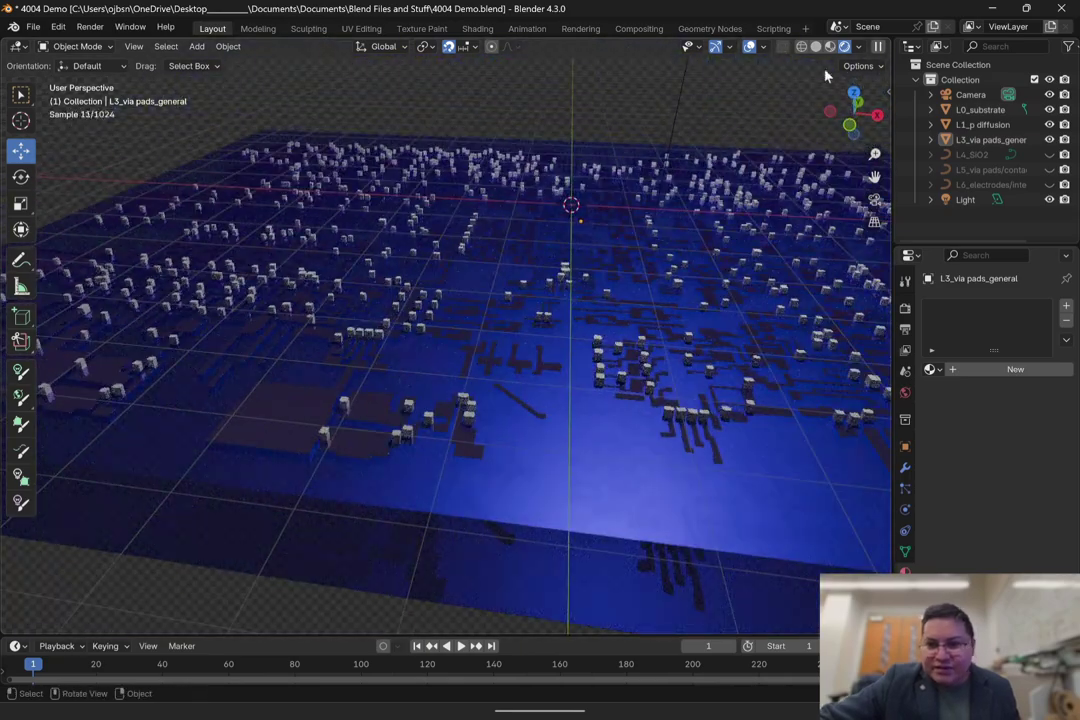
Step: Switch the viewport to solid shading, hide the L3_via pads_general and L1_p diffusion meshes, and unhide the L4_SiO2 curves
{"action": "left_click", "coordinate": [815, 47]}
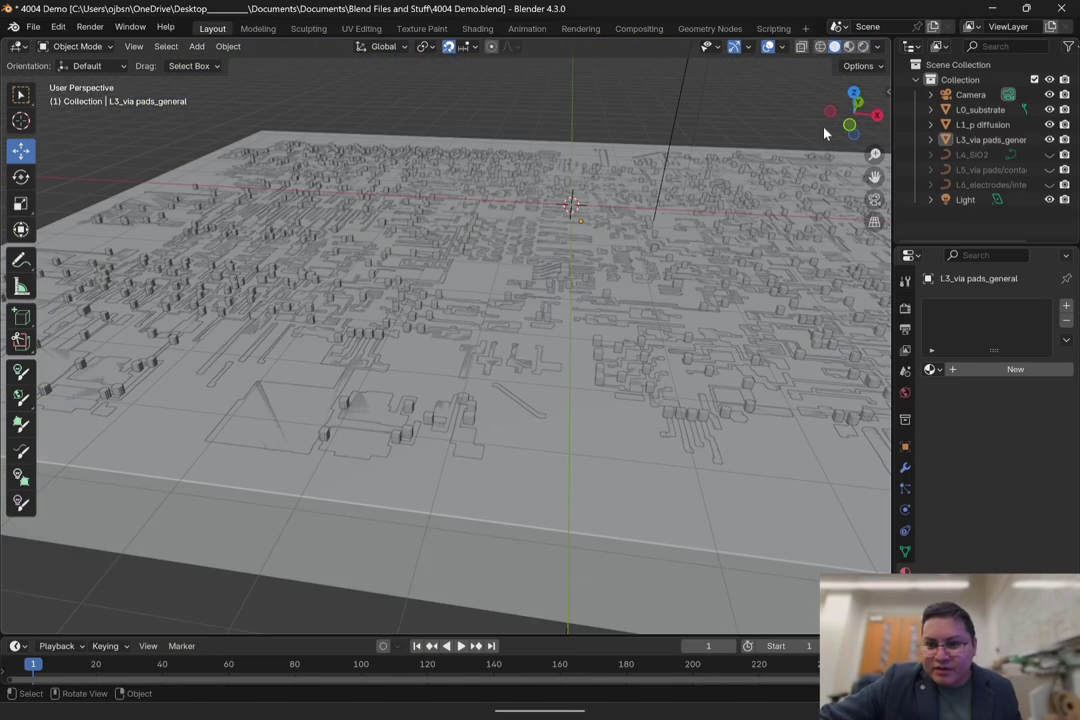
{"action": "left_click", "coordinate": [1049, 140]}
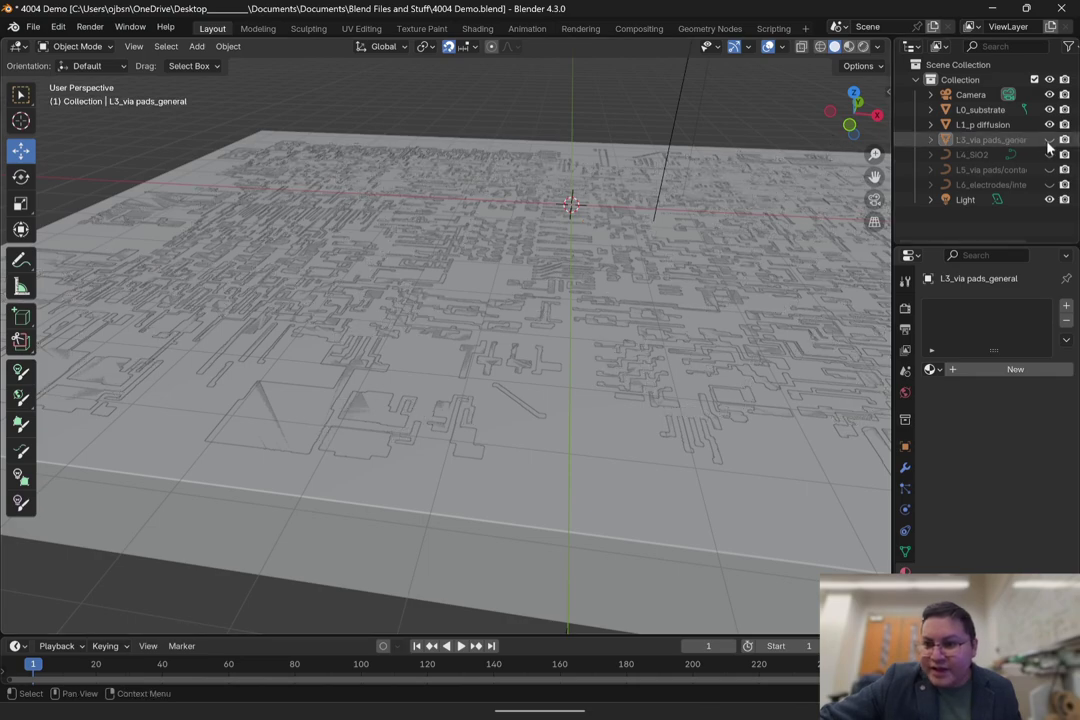
{"action": "left_click", "coordinate": [1049, 154]}
{"action": "middle_click_drag", "start_coordinate": [708, 211], "coordinate": [349, 306], "text": "shift"}
{"action": "left_click", "coordinate": [849, 124]}
{"action": "scroll", "coordinate": [506, 173], "scroll_direction": "down", "scroll_amount": 3}
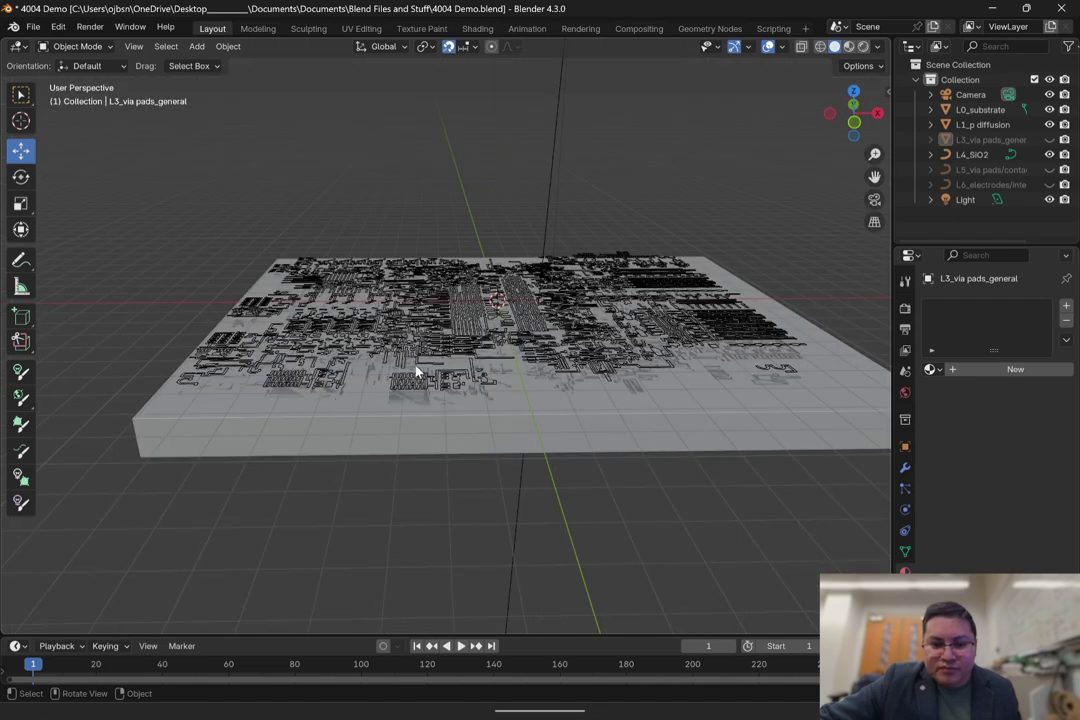
{"action": "left_click", "coordinate": [1049, 124]}
{"action": "scroll", "coordinate": [530, 234], "scroll_direction": "up", "scroll_amount": 6}
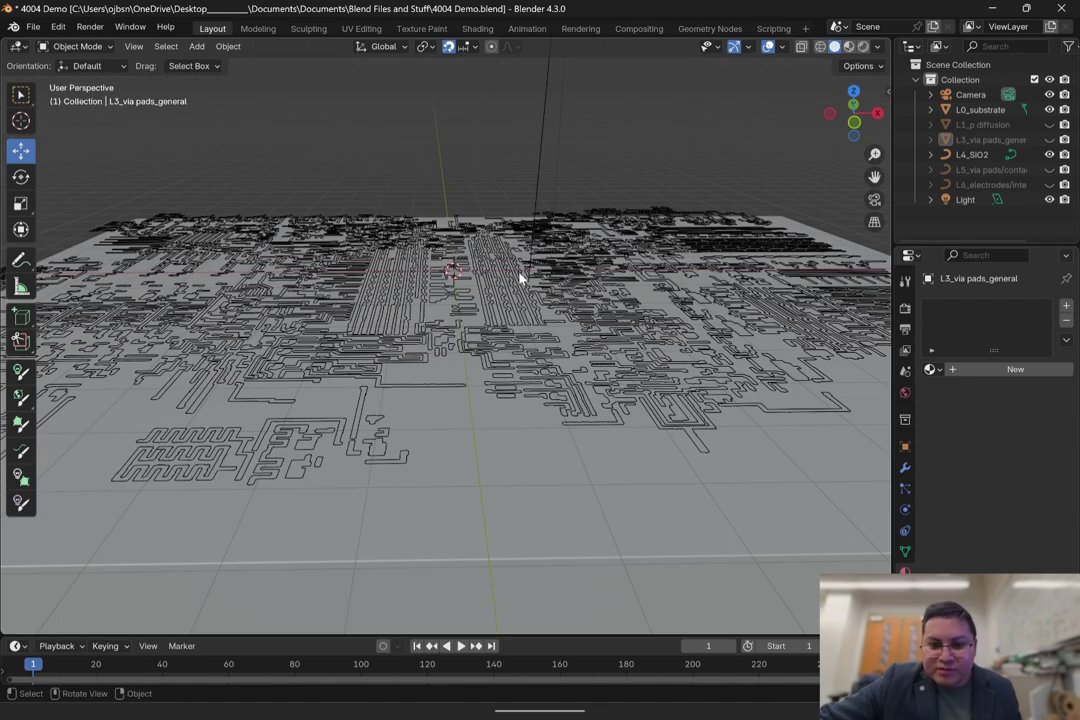
Step: Select the L4_SiO2 curves, display them in wireframe shading and convert them to a mesh
{"action": "left_click", "coordinate": [423, 300]}
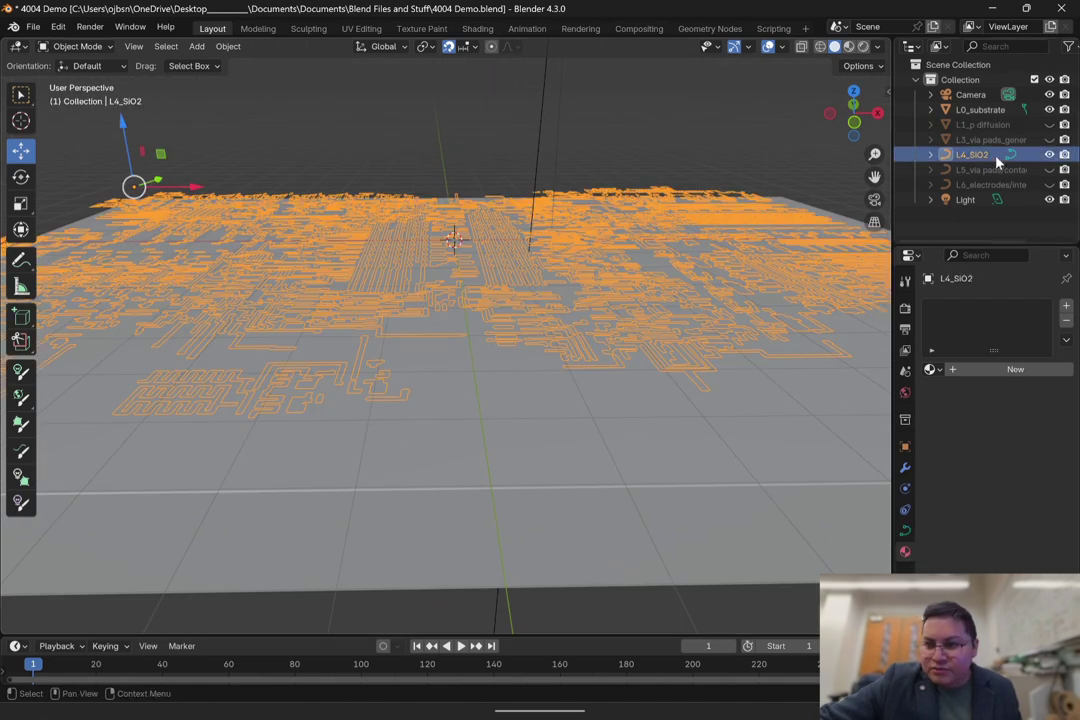
{"action": "left_click", "coordinate": [819, 46]}
{"action": "key", "text": "KP_Decimal"}
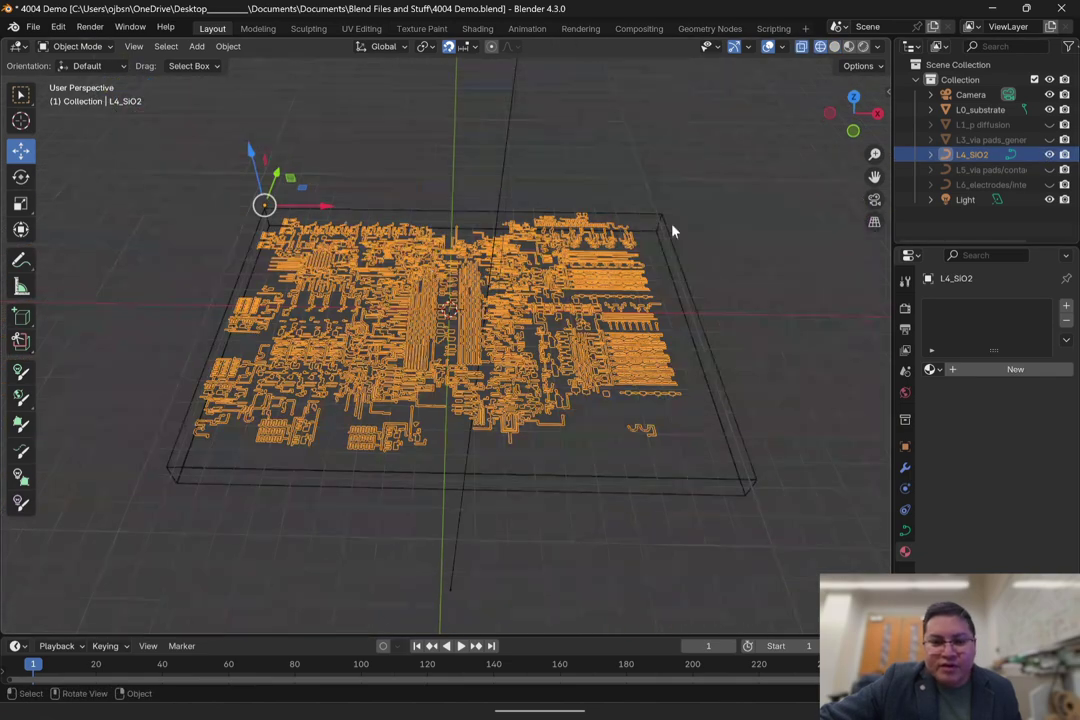
{"action": "mouse_move", "coordinate": [537, 305]}
{"action": "middle_mouse_down"}
{"action": "mouse_move", "coordinate": [530, 340]}
{"action": "mouse_move", "coordinate": [543, 314]}
{"action": "middle_mouse_up"}
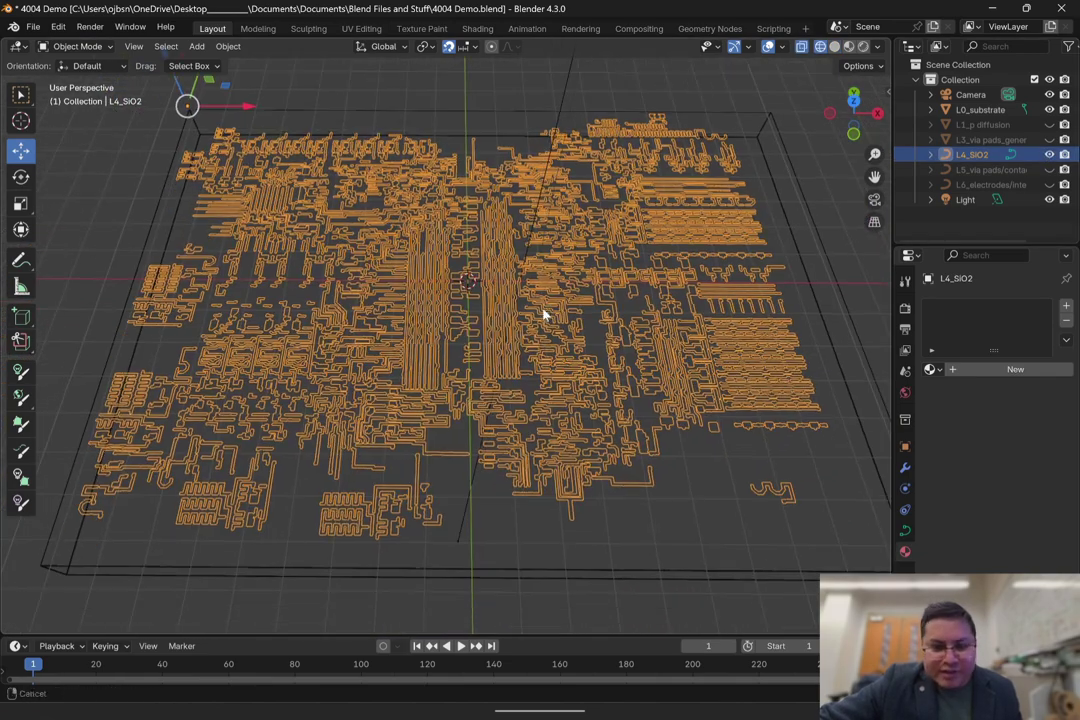
{"action": "right_click", "coordinate": [405, 273]}
{"action": "mouse_move", "coordinate": [386, 248]}
{"action": "left_click", "coordinate": [478, 255]}
Step: Enter Edit Mode on the L4_SiO2 mesh, select all of its outlines and fill them with faces
{"action": "left_click", "coordinate": [77, 46]}
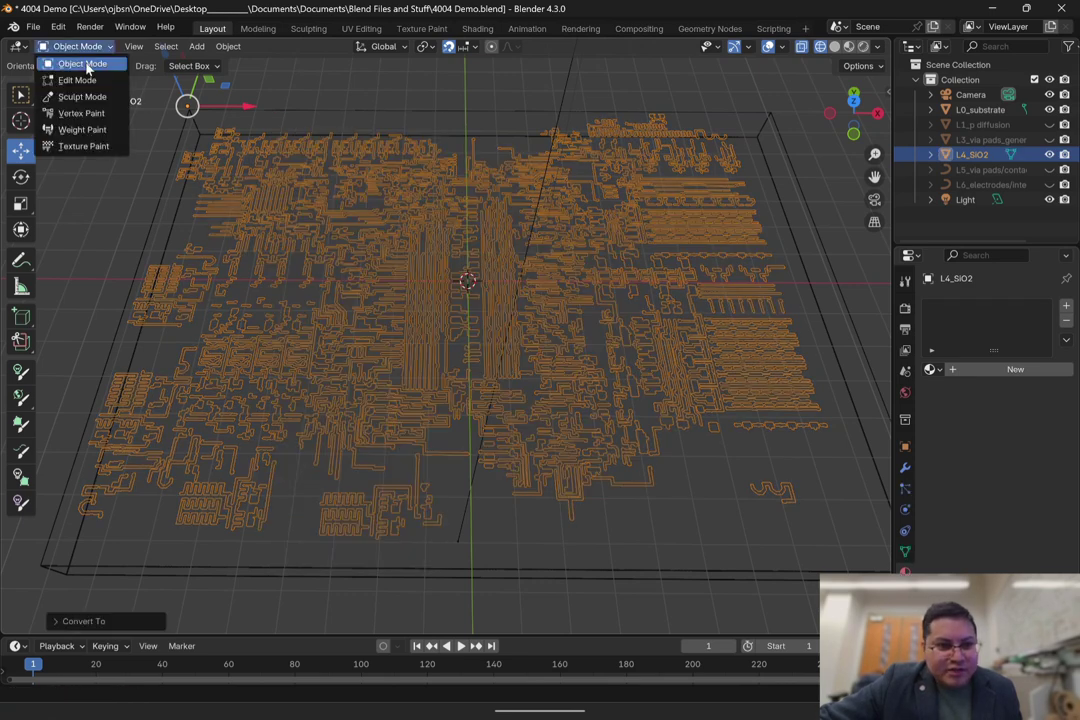
{"action": "left_click", "coordinate": [85, 80]}
{"action": "scroll", "coordinate": [692, 116], "scroll_direction": "down", "scroll_amount": 2}
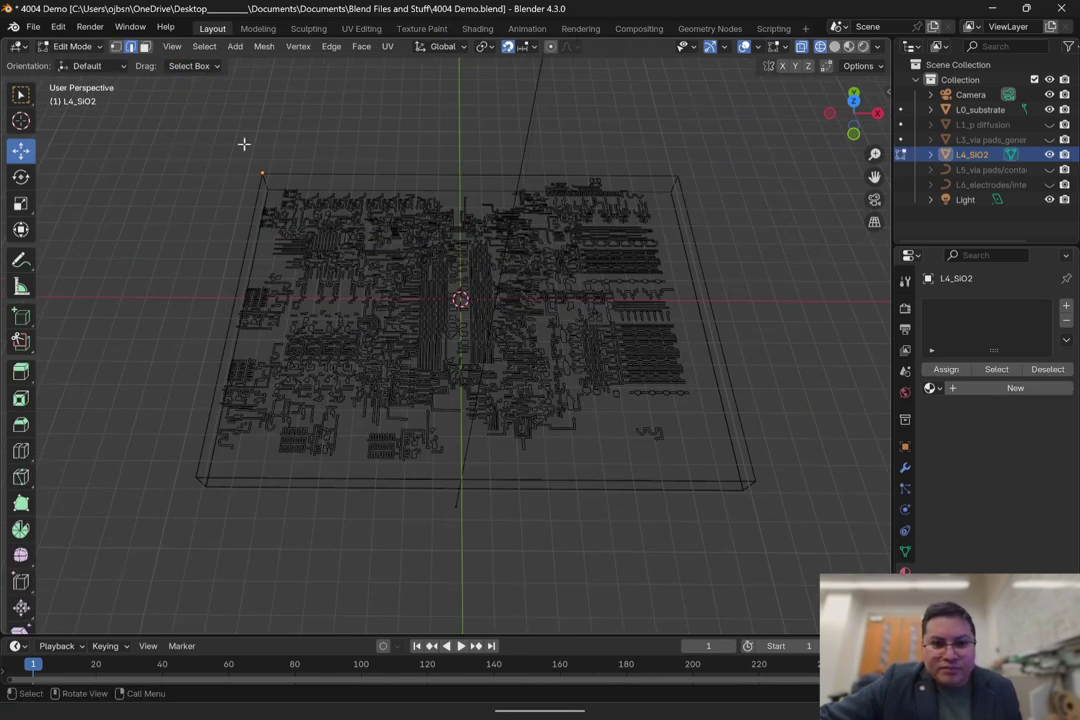
{"action": "left_click_drag", "start_coordinate": [145, 101], "coordinate": [807, 506]}
{"action": "scroll", "coordinate": [692, 451], "scroll_direction": "up", "scroll_amount": 6}
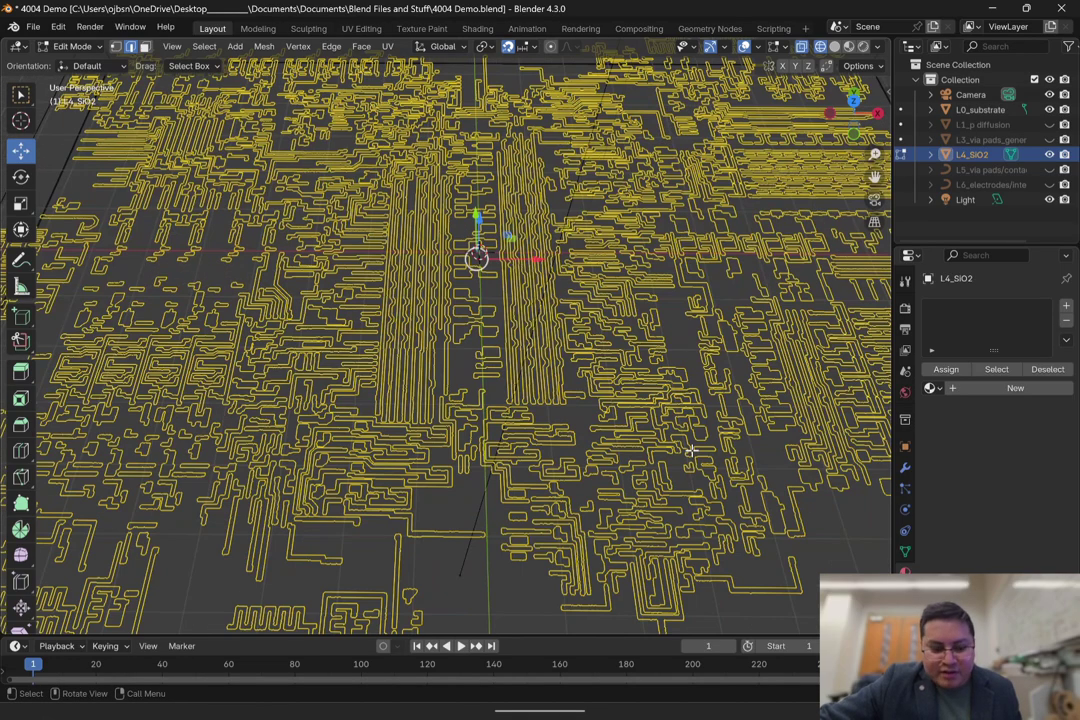
{"action": "scroll", "coordinate": [692, 451], "scroll_direction": "up", "scroll_amount": 3}
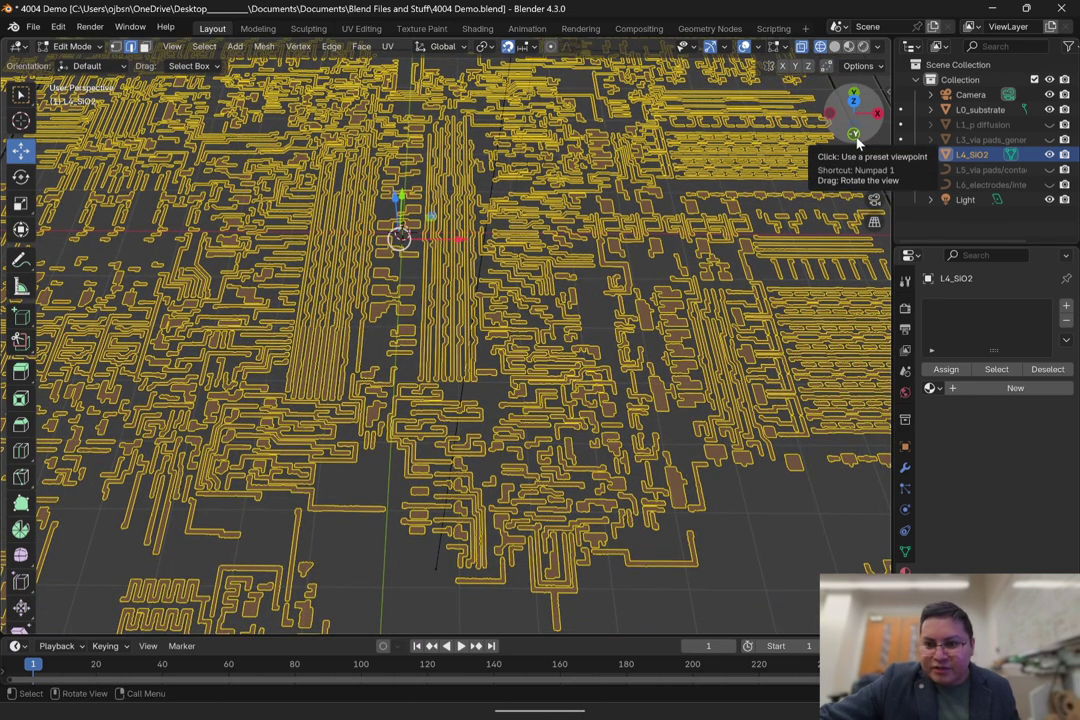
Step: Extrude the filled L4_SiO2 faces straight down in the front view to form a thin layer
{"action": "left_click", "coordinate": [854, 134]}
{"action": "scroll", "coordinate": [463, 316], "scroll_direction": "up", "scroll_amount": 9}
{"action": "middle_click_drag", "start_coordinate": [434, 201], "coordinate": [464, 346], "text": "shift"}
{"action": "scroll", "coordinate": [459, 273], "scroll_direction": "up", "scroll_amount": 3}
{"action": "scroll", "coordinate": [459, 273], "scroll_direction": "up", "scroll_amount": 2}
{"action": "middle_click_drag", "start_coordinate": [449, 296], "coordinate": [443, 350], "text": "shift"}
{"action": "scroll", "coordinate": [443, 337], "scroll_direction": "up", "scroll_amount": 5}
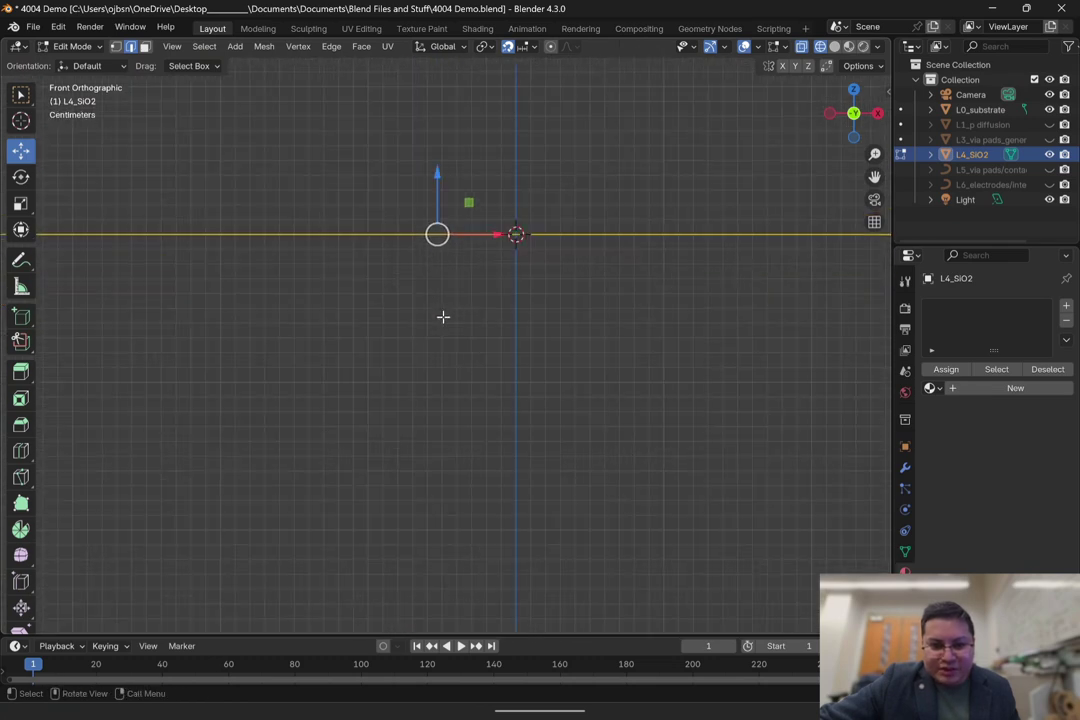
{"action": "key", "text": "e"}
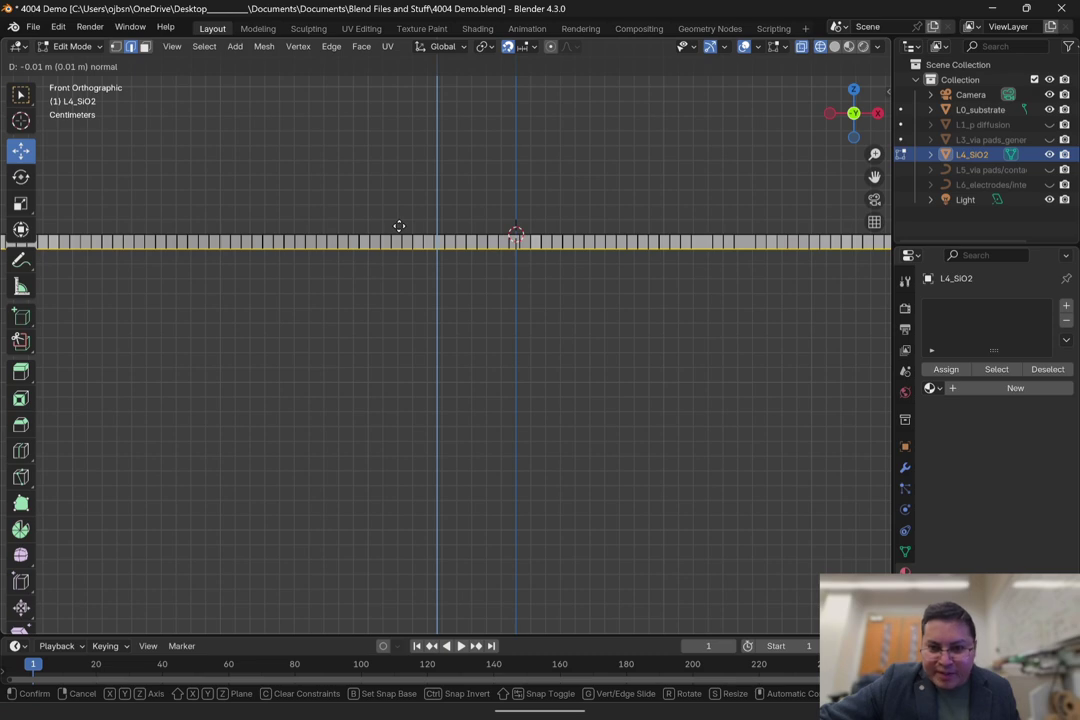
{"action": "left_click", "coordinate": [400, 243]}
{"action": "scroll", "coordinate": [425, 333], "scroll_direction": "up", "scroll_amount": 6}
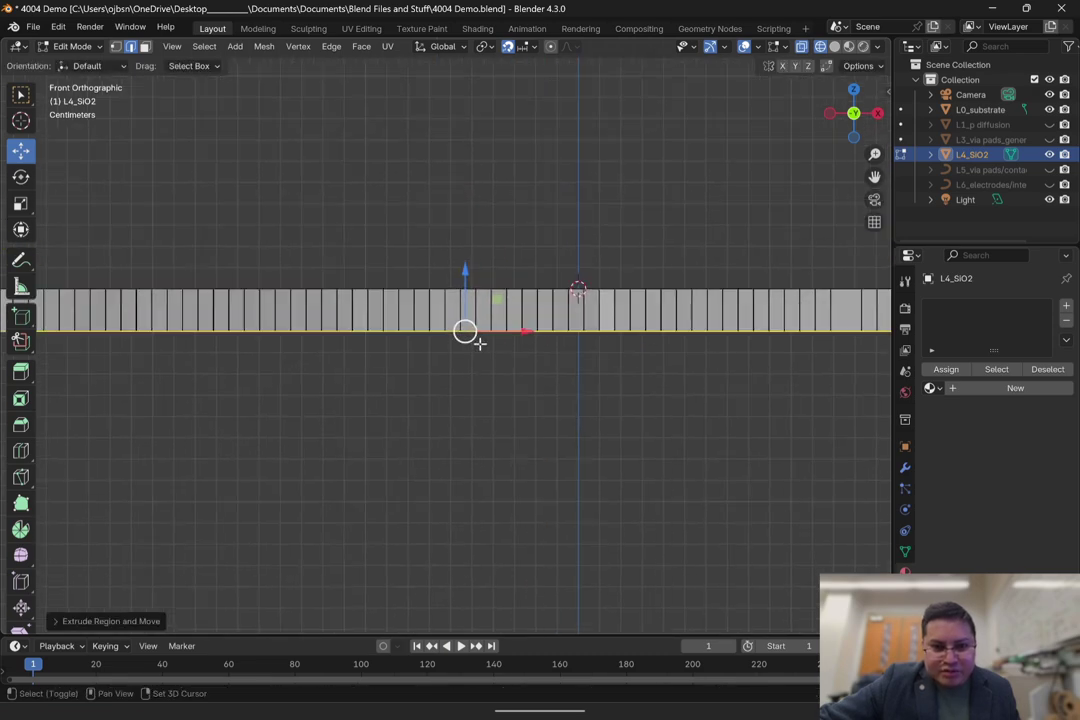
Step: Return L4_SiO2 to Object Mode and set its origin to its geometry
{"action": "scroll", "coordinate": [421, 335], "scroll_direction": "down", "scroll_amount": 10}
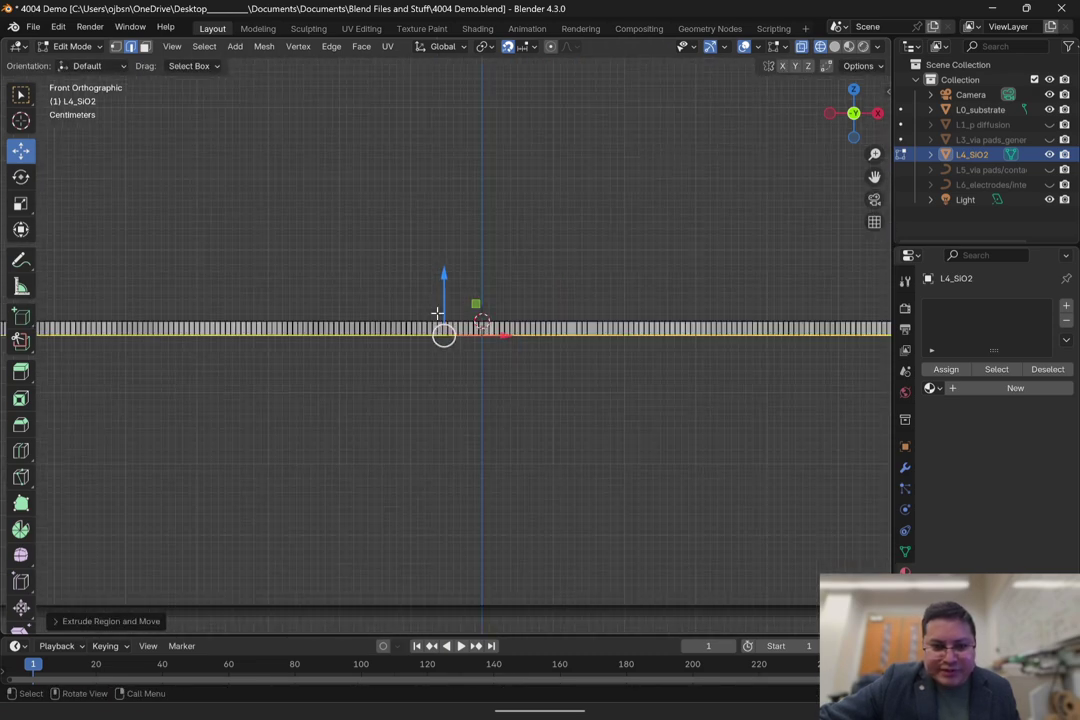
{"action": "scroll", "coordinate": [500, 360], "scroll_direction": "down", "scroll_amount": 5}
{"action": "scroll", "coordinate": [516, 362], "scroll_direction": "up", "scroll_amount": 10}
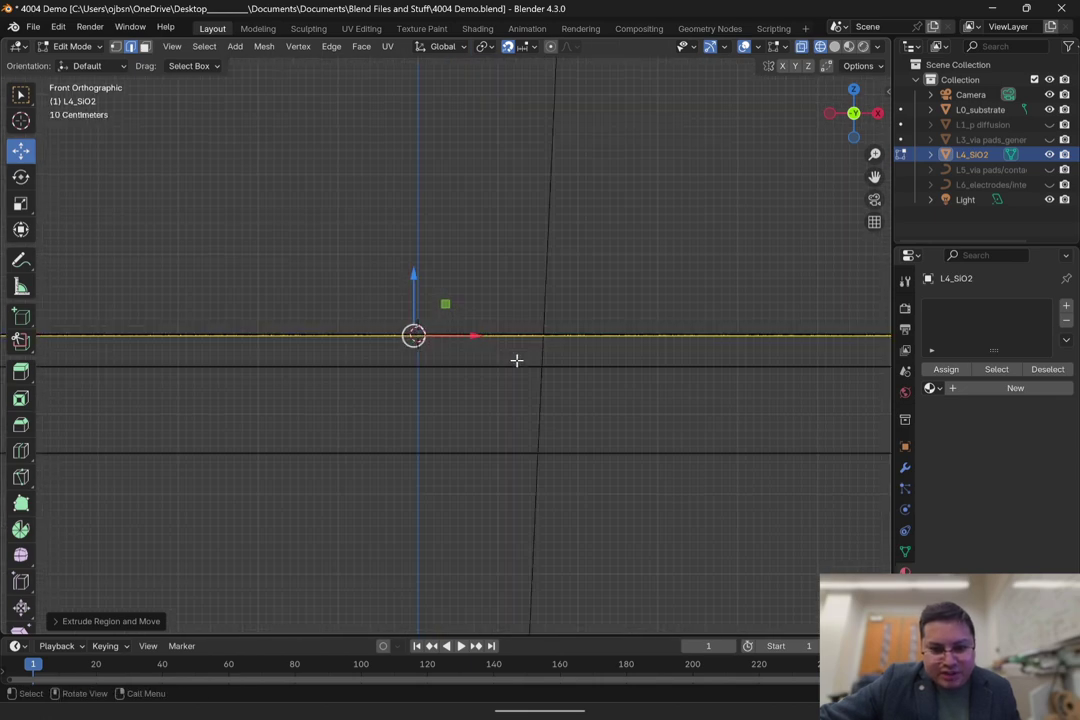
{"action": "left_click", "coordinate": [72, 46]}
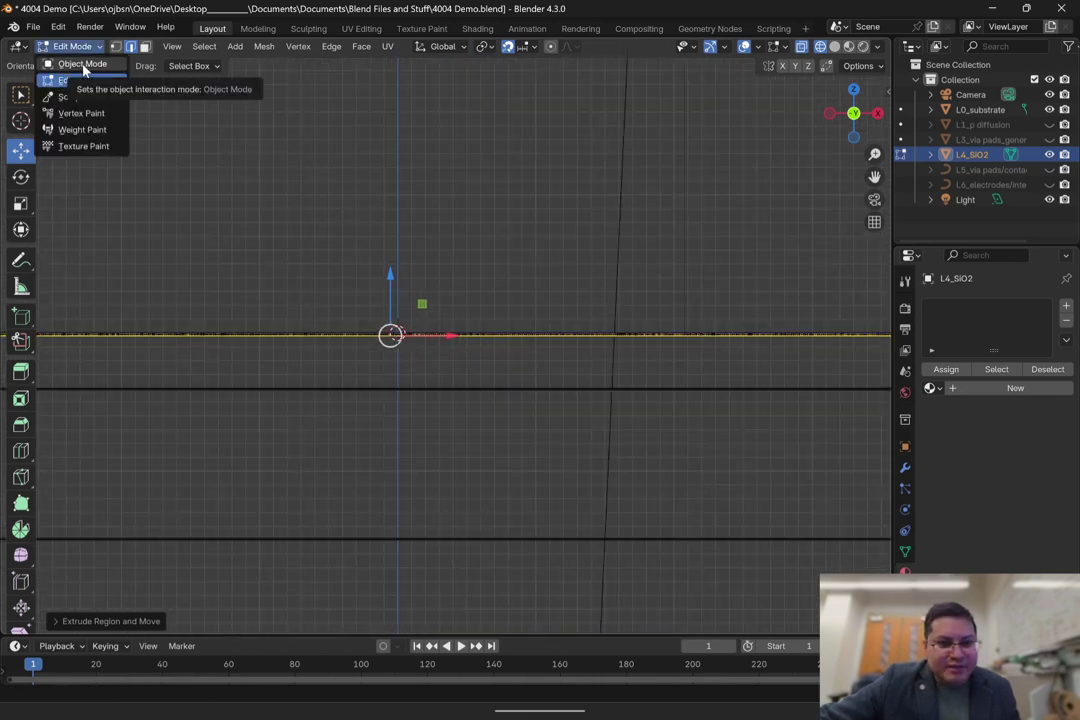
{"action": "left_click", "coordinate": [75, 62]}
{"action": "middle_click_drag", "start_coordinate": [488, 266], "coordinate": [540, 318]}
{"action": "scroll", "coordinate": [540, 318], "scroll_direction": "up", "scroll_amount": 5}
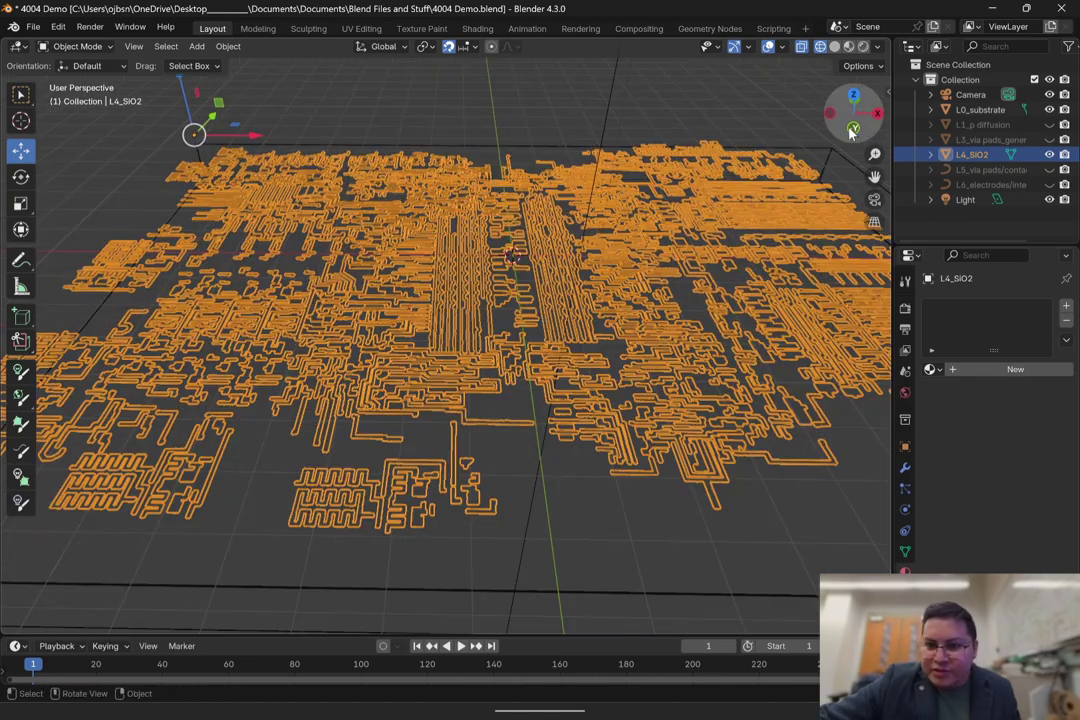
{"action": "right_click", "coordinate": [429, 293]}
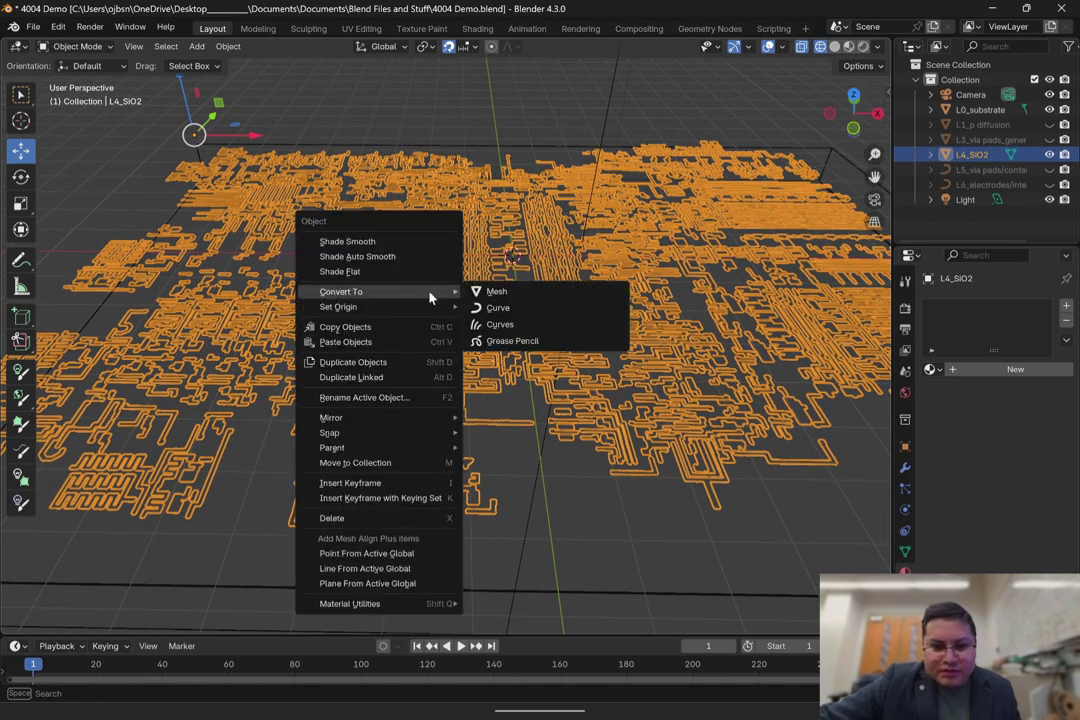
{"action": "mouse_move", "coordinate": [424, 307]}
{"action": "left_click", "coordinate": [522, 323]}
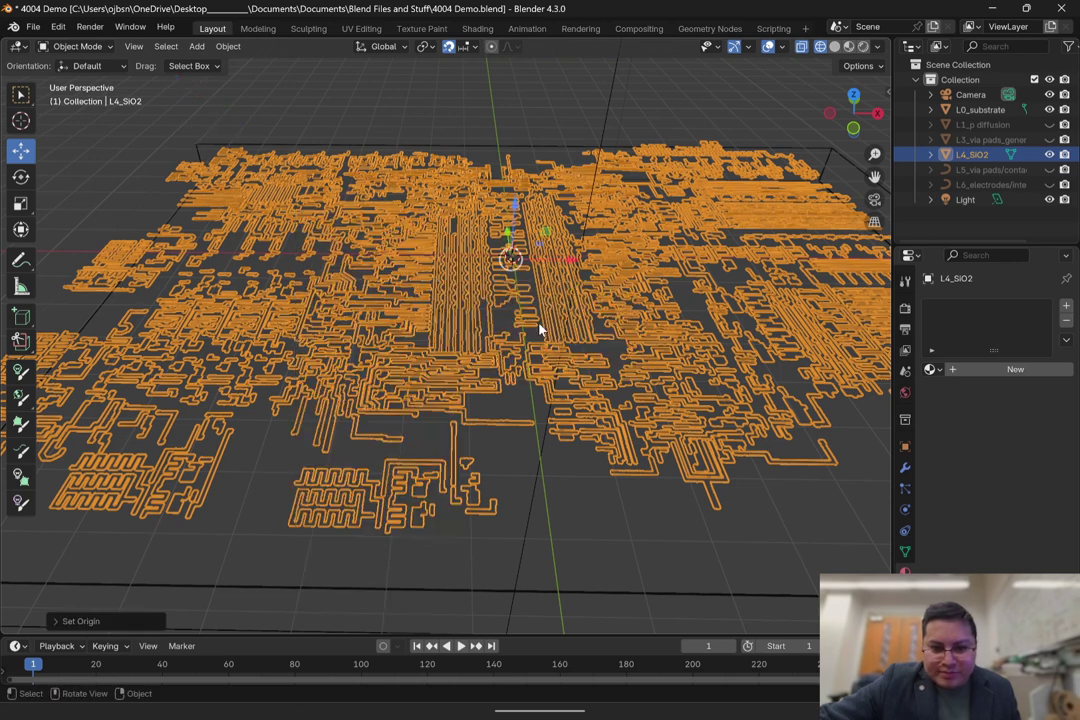
Step: Move L4_SiO2 down along Z toward the substrate's top surface, working in the front view
{"action": "left_click", "coordinate": [850, 126]}
{"action": "middle_click_drag", "start_coordinate": [594, 205], "coordinate": [521, 248], "text": "shift"}
{"action": "scroll", "coordinate": [521, 248], "scroll_direction": "up", "scroll_amount": 7}
{"action": "middle_click_drag", "start_coordinate": [422, 227], "coordinate": [469, 254], "text": "shift"}
{"action": "scroll", "coordinate": [469, 254], "scroll_direction": "up", "scroll_amount": 3}
{"action": "scroll", "coordinate": [466, 262], "scroll_direction": "up", "scroll_amount": 3}
{"action": "left_click_drag", "start_coordinate": [462, 95], "coordinate": [470, 274]}
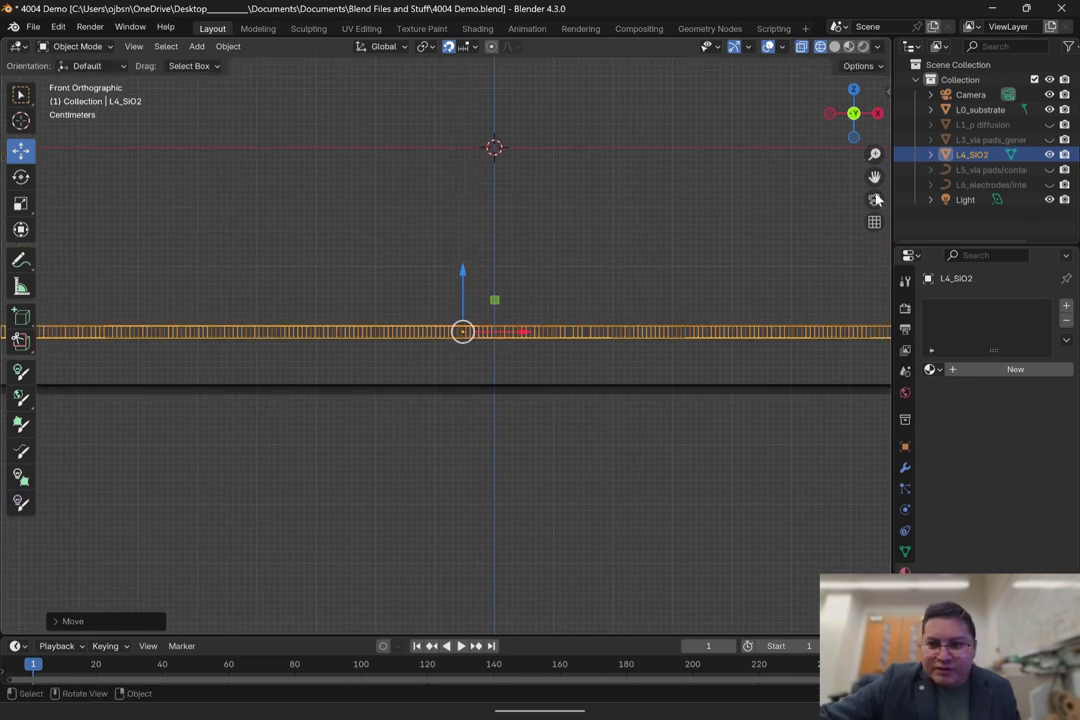
Step: Show the L1_p diffusion layer and lower L4_SiO2 along Z to just above it
{"action": "left_click", "coordinate": [1049, 125]}
{"action": "scroll", "coordinate": [516, 346], "scroll_direction": "up", "scroll_amount": 4}
{"action": "middle_click_drag", "start_coordinate": [516, 346], "coordinate": [455, 250], "text": "shift"}
{"action": "scroll", "coordinate": [455, 250], "scroll_direction": "up", "scroll_amount": 2}
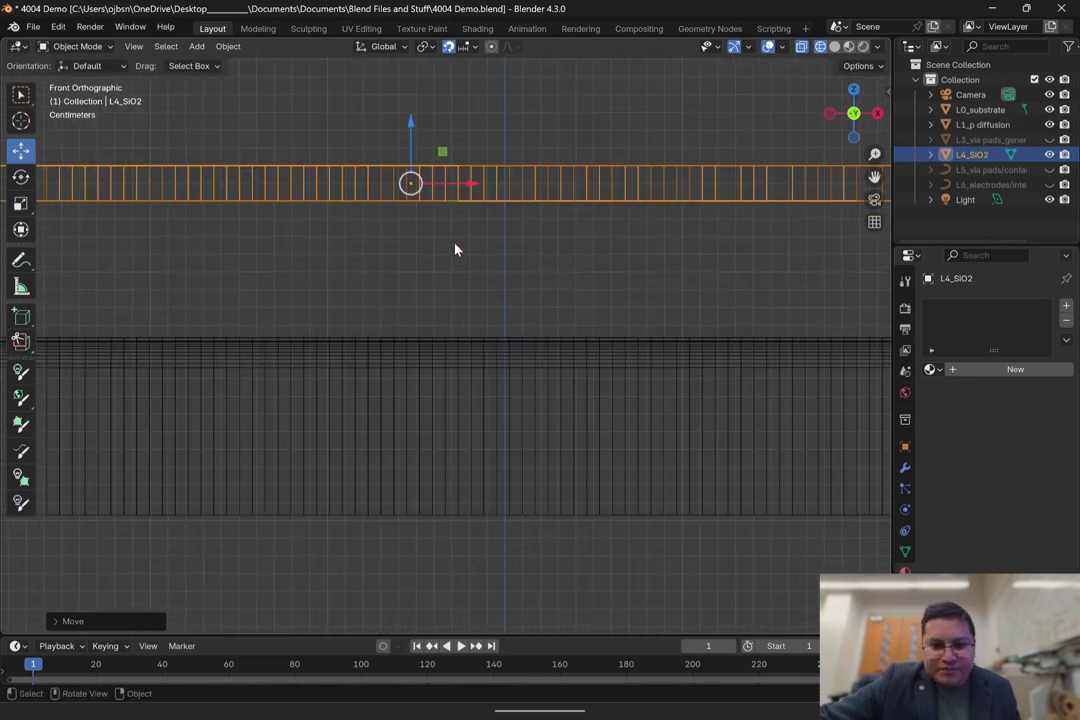
{"action": "left_click_drag", "start_coordinate": [410, 122], "coordinate": [415, 212]}
{"action": "scroll", "coordinate": [433, 295], "scroll_direction": "up", "scroll_amount": 5}
{"action": "middle_click_drag", "start_coordinate": [433, 295], "coordinate": [483, 266], "text": "shift"}
{"action": "left_click_drag", "start_coordinate": [429, 136], "coordinate": [430, 248]}
{"action": "scroll", "coordinate": [431, 265], "scroll_direction": "up", "scroll_amount": 4}
{"action": "middle_click_drag", "start_coordinate": [431, 265], "coordinate": [437, 233], "text": "shift"}
{"action": "left_click_drag", "start_coordinate": [415, 157], "coordinate": [415, 212]}
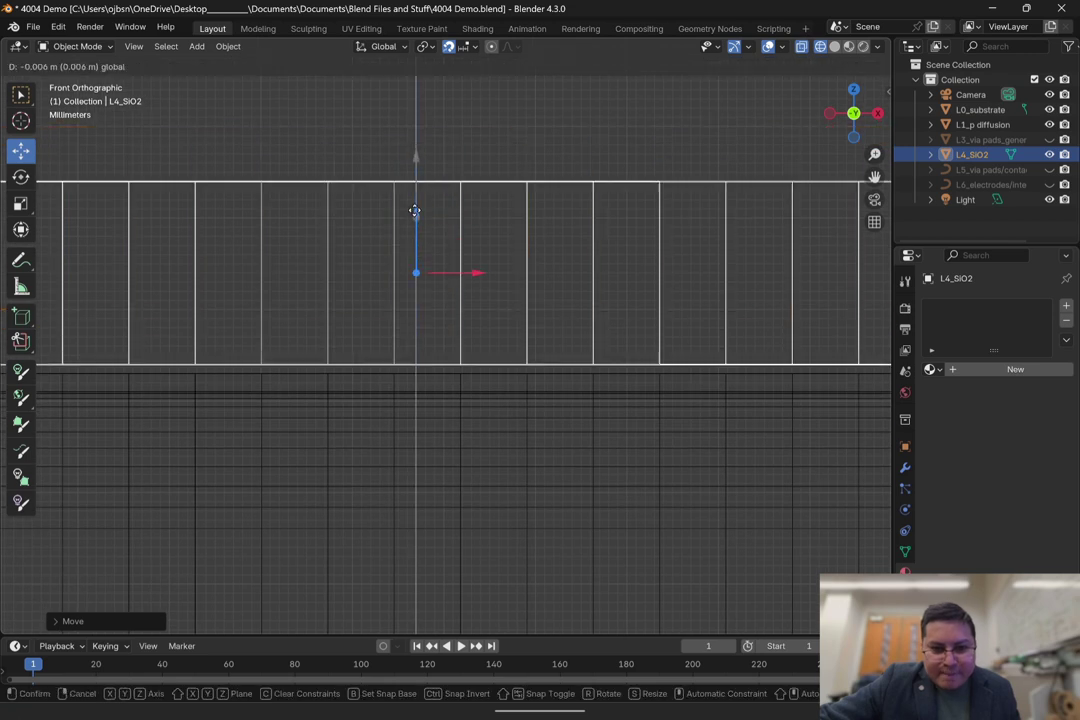
Step: Fine-tune L4_SiO2's height along Z so its underside rests on the top of the diffusion layer
{"action": "scroll", "coordinate": [414, 284], "scroll_direction": "up", "scroll_amount": 3}
{"action": "scroll", "coordinate": [414, 284], "scroll_direction": "up", "scroll_amount": 1}
{"action": "middle_click_drag", "start_coordinate": [414, 284], "coordinate": [446, 221], "text": "shift"}
{"action": "left_click_drag", "start_coordinate": [424, 99], "coordinate": [425, 123]}
{"action": "scroll", "coordinate": [432, 338], "scroll_direction": "up", "scroll_amount": 3}
{"action": "middle_click_drag", "start_coordinate": [432, 338], "coordinate": [462, 301], "text": "shift"}
{"action": "scroll", "coordinate": [436, 316], "scroll_direction": "down", "scroll_amount": 8}
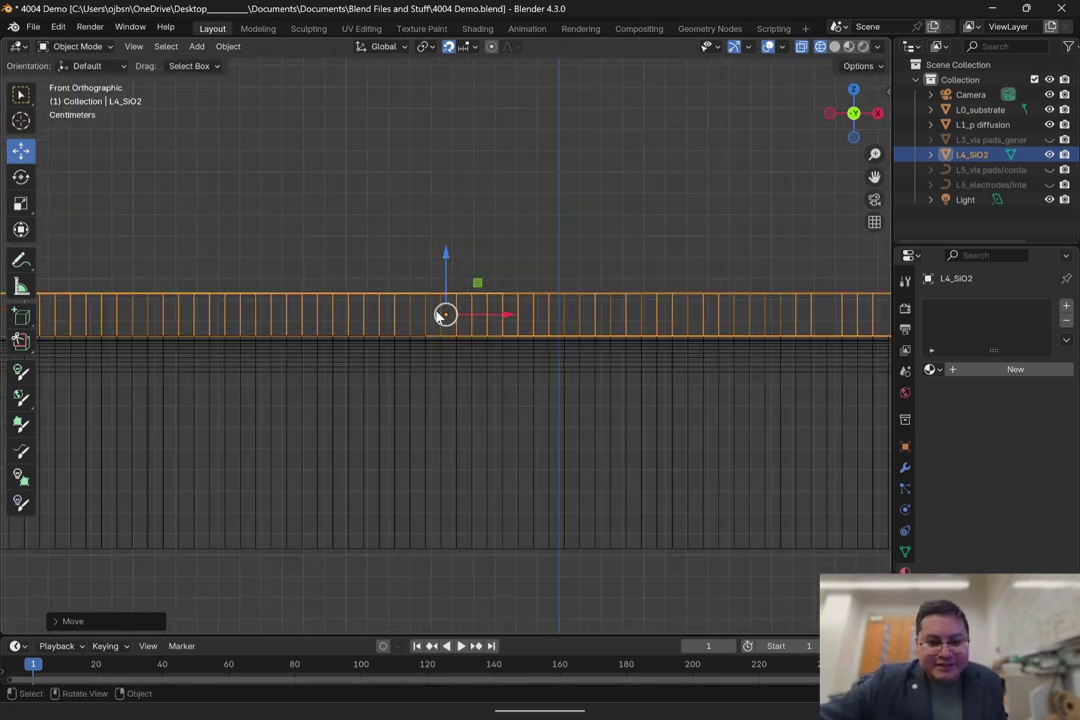
{"action": "scroll", "coordinate": [495, 255], "scroll_direction": "up", "scroll_amount": 5}
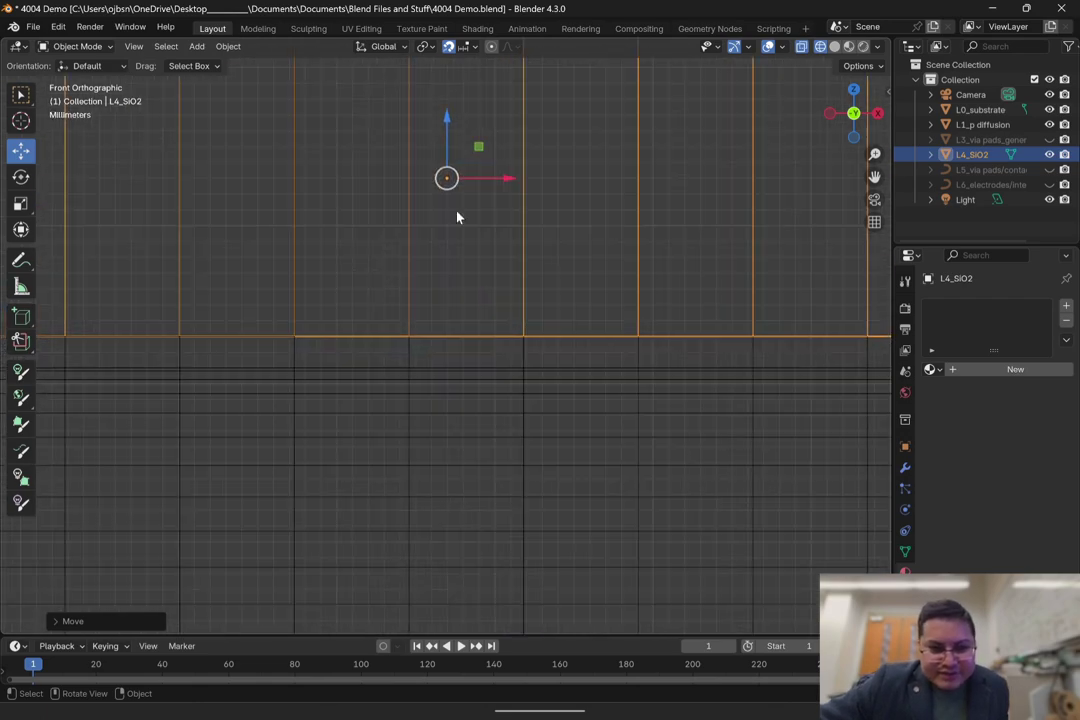
{"action": "scroll", "coordinate": [480, 223], "scroll_direction": "down", "scroll_amount": 2}
Step: Examine in solid shading how the L4_SiO2 traces sit on the diffusion regions and substrate
{"action": "middle_click_drag", "start_coordinate": [487, 224], "coordinate": [494, 272]}
{"action": "scroll", "coordinate": [494, 364], "scroll_direction": "down", "scroll_amount": 3}
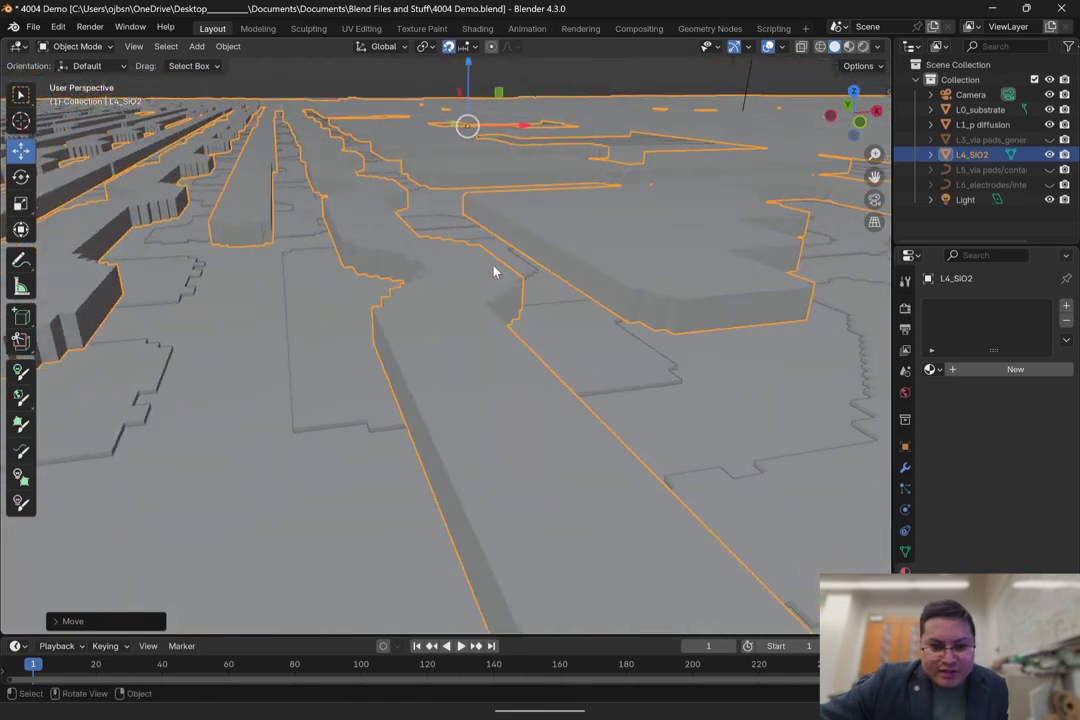
{"action": "scroll", "coordinate": [487, 322], "scroll_direction": "down", "scroll_amount": 4}
{"action": "middle_click_drag", "start_coordinate": [487, 322], "coordinate": [548, 344]}
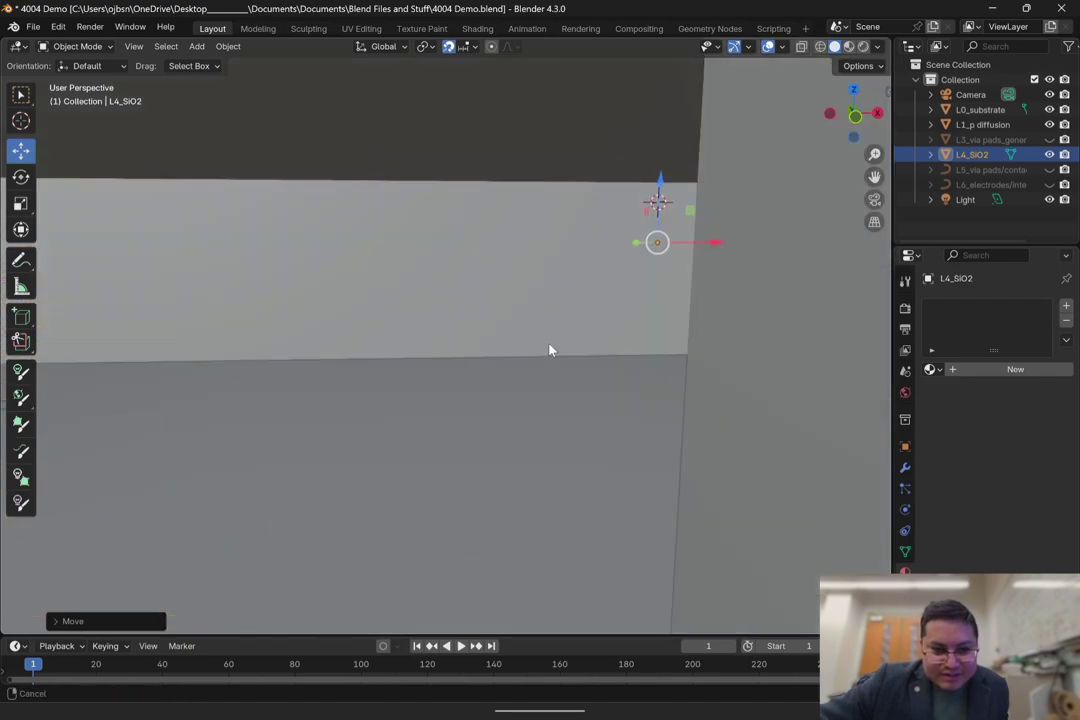
{"action": "scroll", "coordinate": [531, 356], "scroll_direction": "down", "scroll_amount": 3}
{"action": "scroll", "coordinate": [475, 357], "scroll_direction": "up", "scroll_amount": 8}
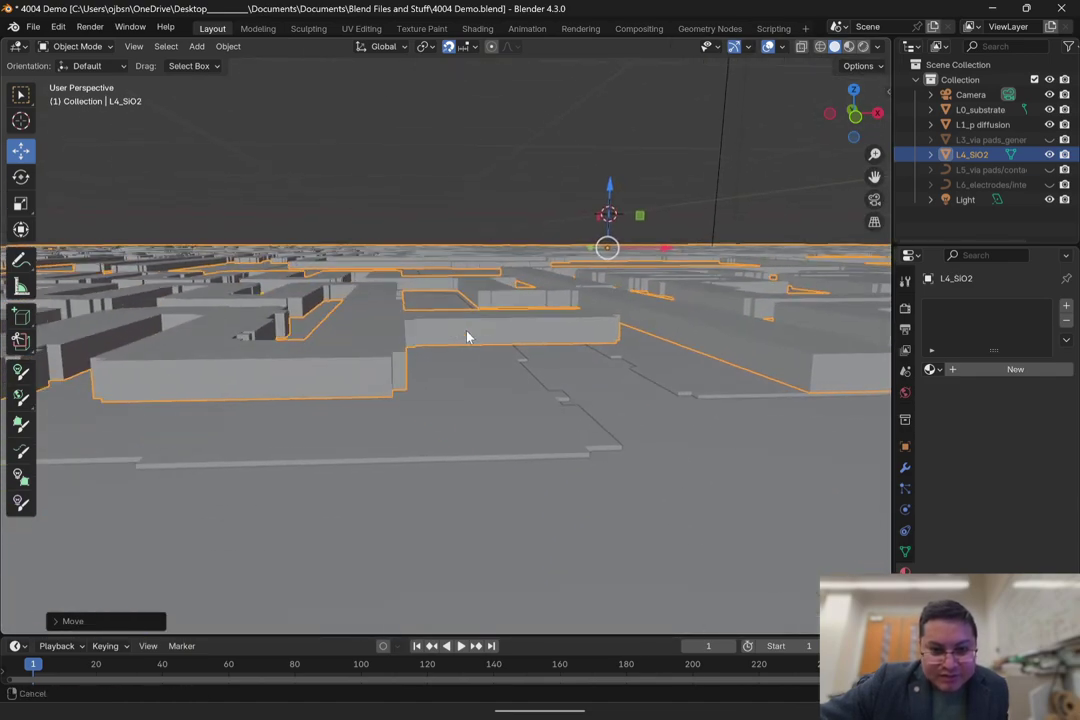
{"action": "middle_click_drag", "start_coordinate": [465, 330], "coordinate": [448, 336], "text": "shift"}
{"action": "middle_click_drag", "start_coordinate": [448, 337], "coordinate": [447, 342], "text": "shift"}
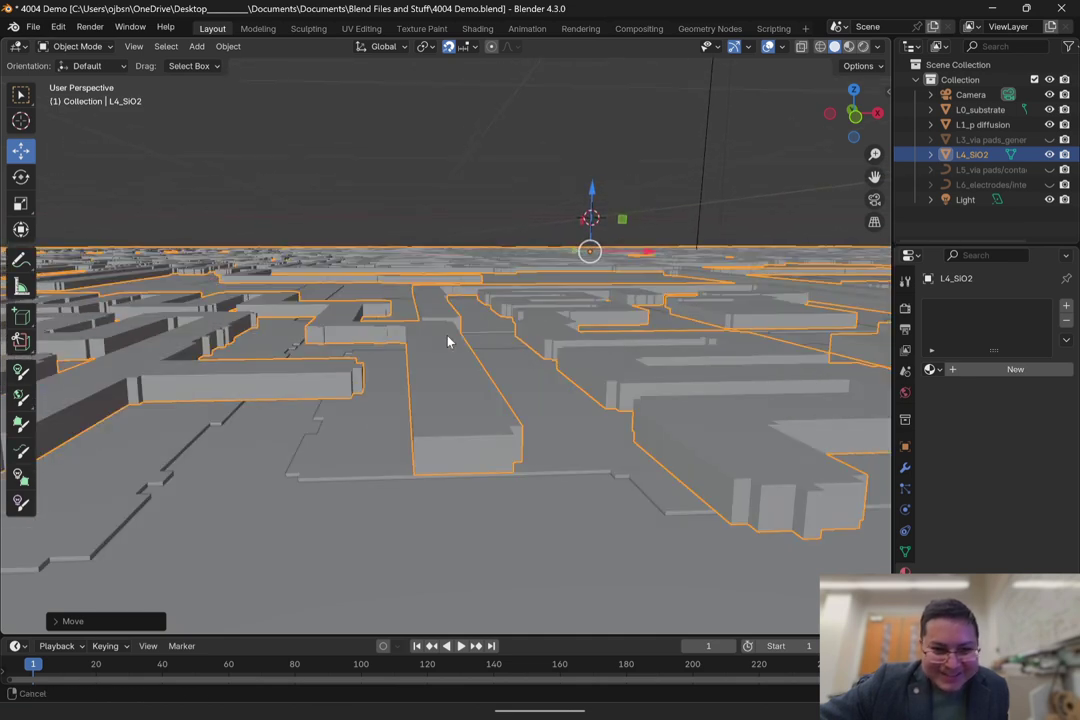
{"action": "scroll", "coordinate": [448, 341], "scroll_direction": "up", "scroll_amount": 4}
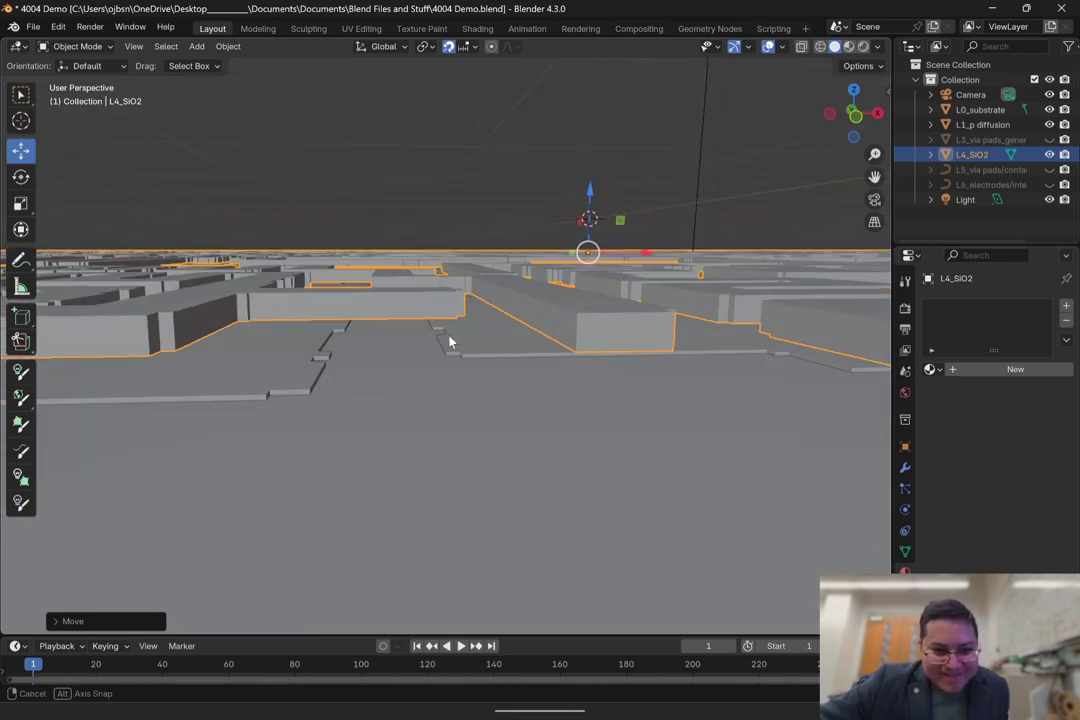
{"action": "middle_click_drag", "start_coordinate": [323, 320], "coordinate": [327, 312], "text": "ctrl"}
{"action": "middle_click_drag", "start_coordinate": [327, 312], "coordinate": [333, 313], "text": "shift"}
{"action": "scroll", "coordinate": [334, 318], "scroll_direction": "up", "scroll_amount": 2}
{"action": "scroll", "coordinate": [335, 317], "scroll_direction": "down", "scroll_amount": 3}
{"action": "scroll", "coordinate": [335, 317], "scroll_direction": "up", "scroll_amount": 3}
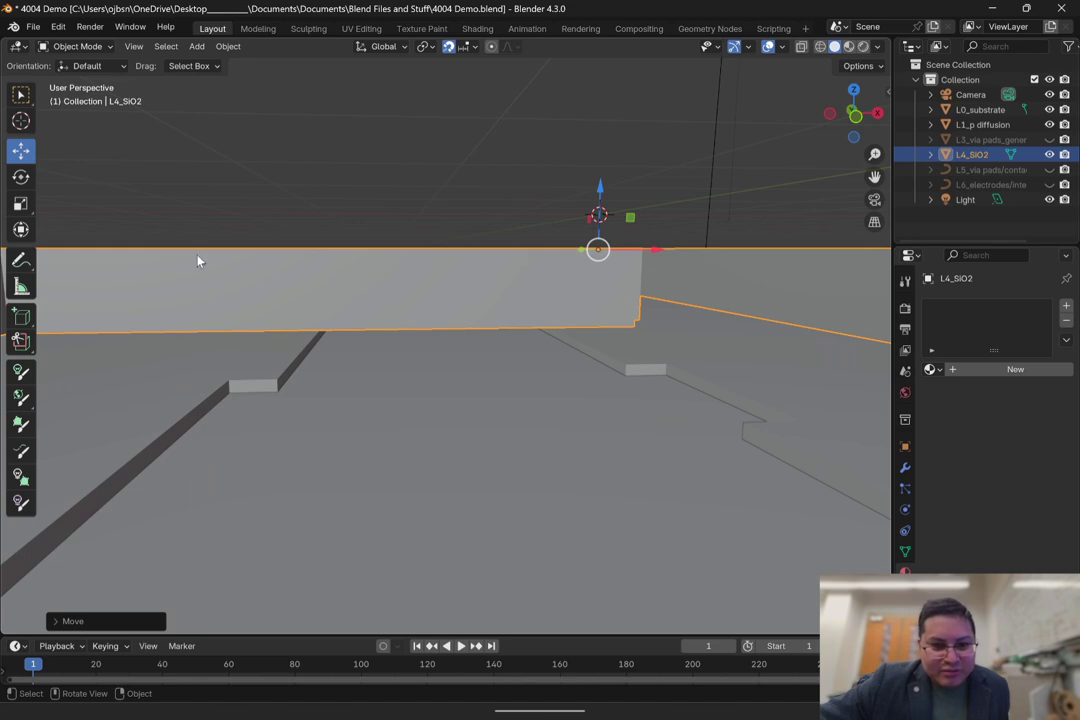
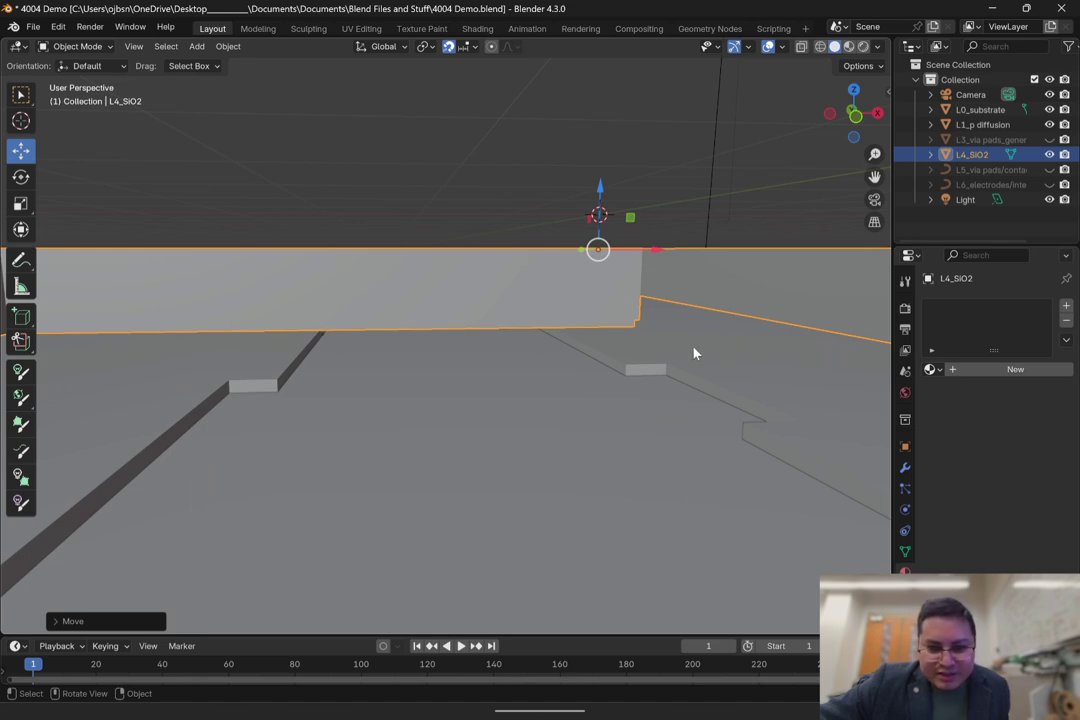
Step: Highlight the L1_p diffusion layer and examine its outline around the overlying traces
{"action": "left_click", "coordinate": [585, 363]}
{"action": "scroll", "coordinate": [350, 362], "scroll_direction": "down", "scroll_amount": 3}
{"action": "scroll", "coordinate": [352, 361], "scroll_direction": "up", "scroll_amount": 3}
{"action": "scroll", "coordinate": [352, 361], "scroll_direction": "down", "scroll_amount": 3}
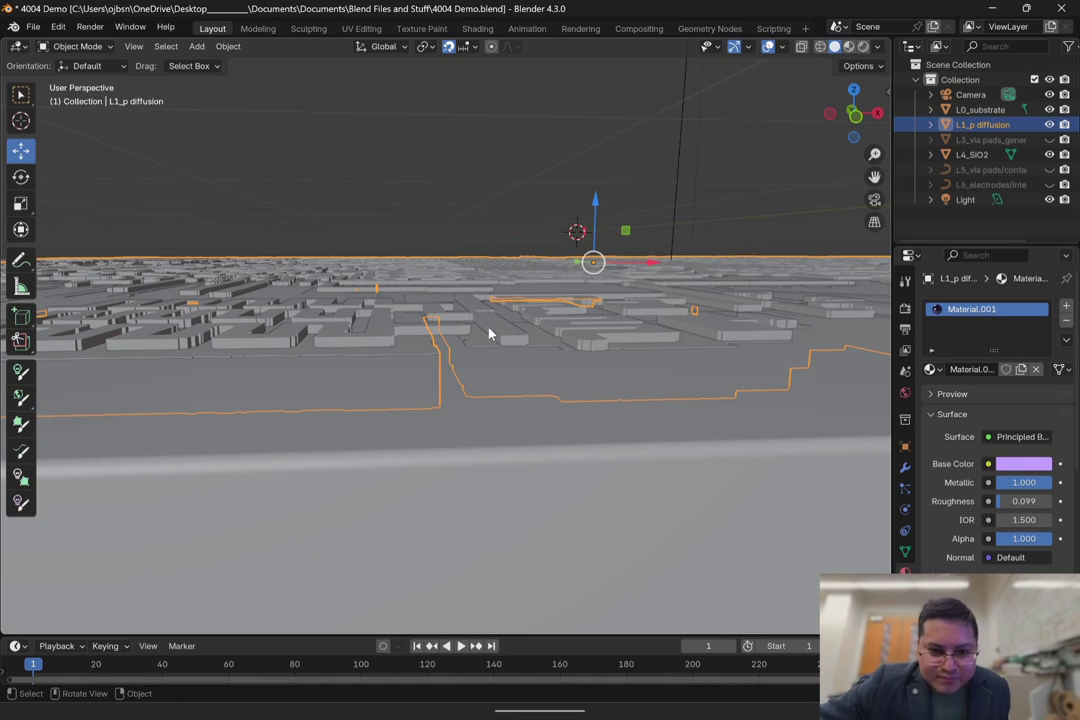
{"action": "middle_click_drag", "start_coordinate": [458, 340], "coordinate": [461, 316], "text": "ctrl"}
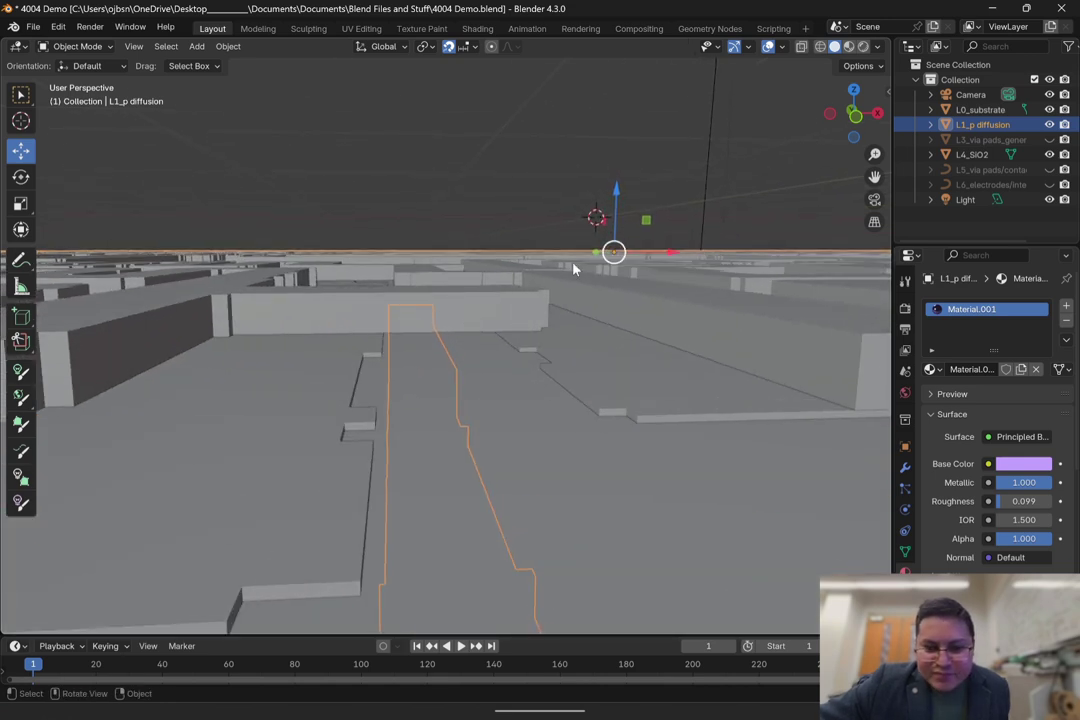
Step: Reselect L4_SiO2 and refine its height along Z against the diffusion layer, using front wireframe display
{"action": "left_click", "coordinate": [355, 307]}
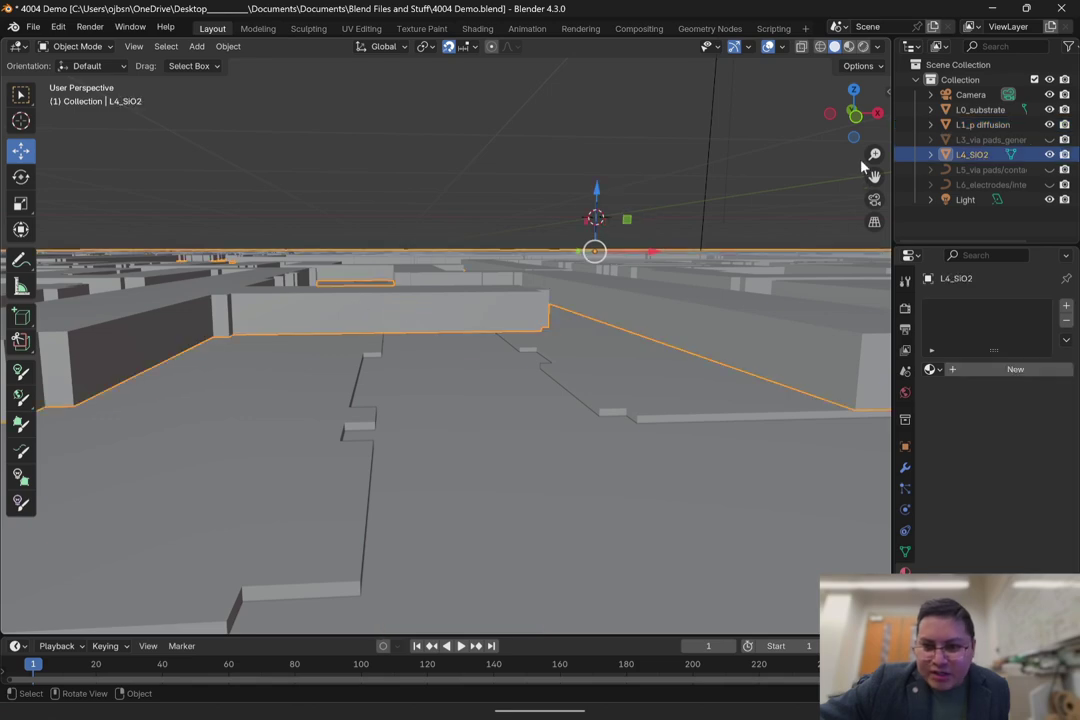
{"action": "left_click", "coordinate": [874, 200]}
{"action": "left_click", "coordinate": [874, 200]}
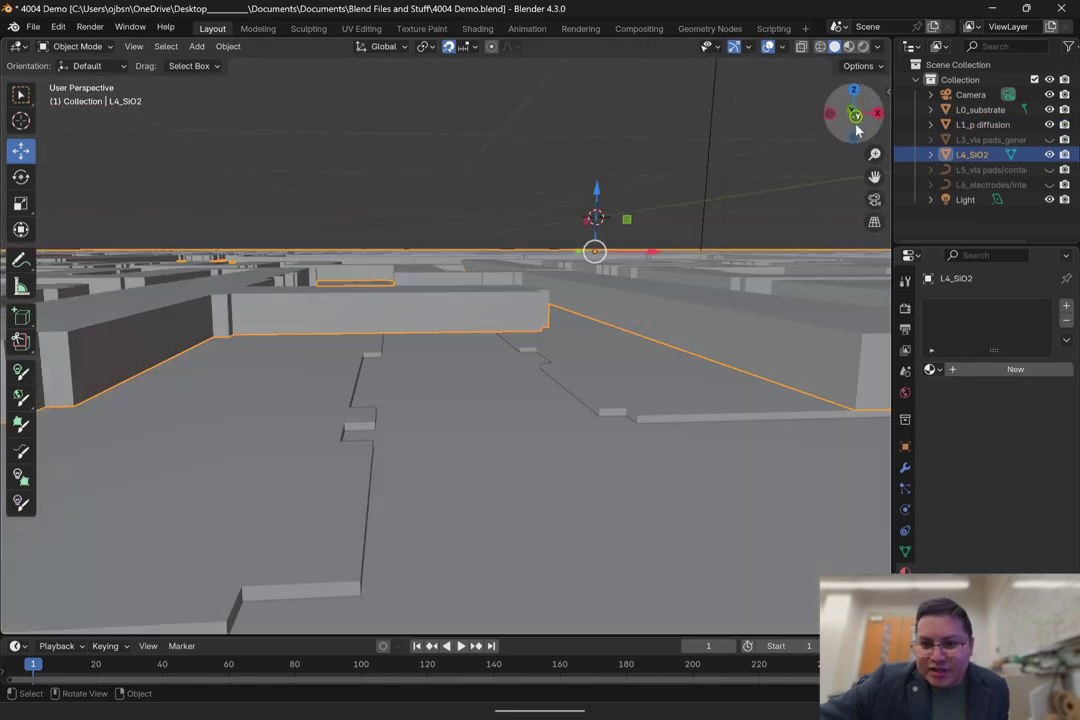
{"action": "left_click", "coordinate": [855, 115]}
{"action": "scroll", "coordinate": [630, 289], "scroll_direction": "up", "scroll_amount": 6}
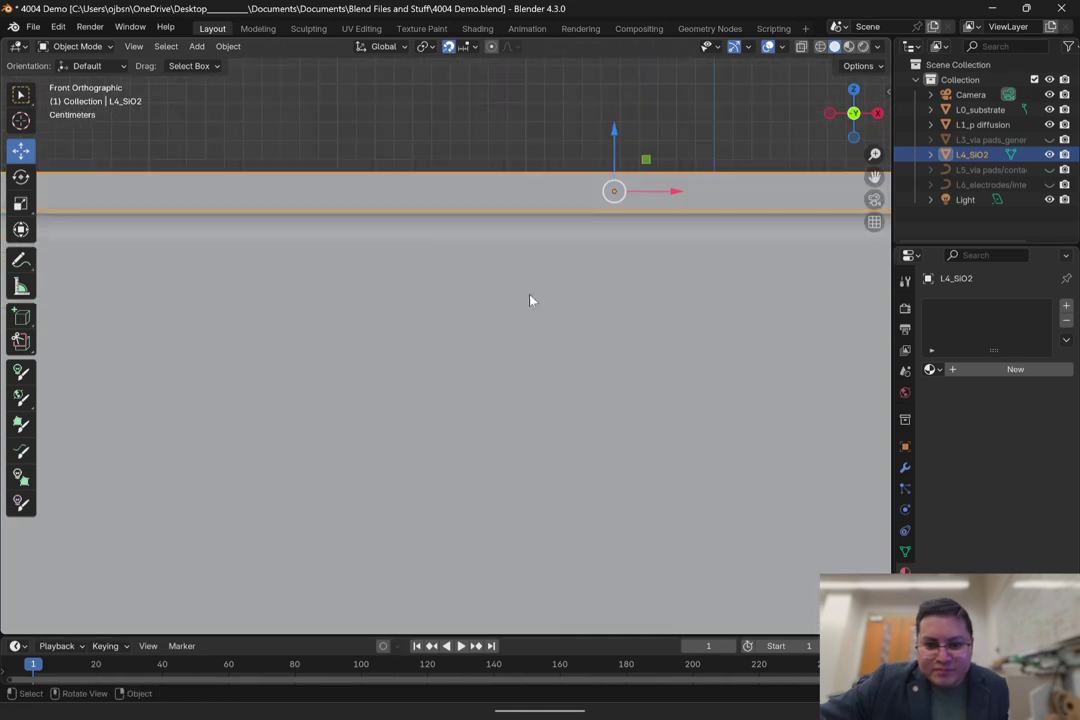
{"action": "left_click", "coordinate": [820, 46]}
{"action": "scroll", "coordinate": [509, 287], "scroll_direction": "up", "scroll_amount": 5}
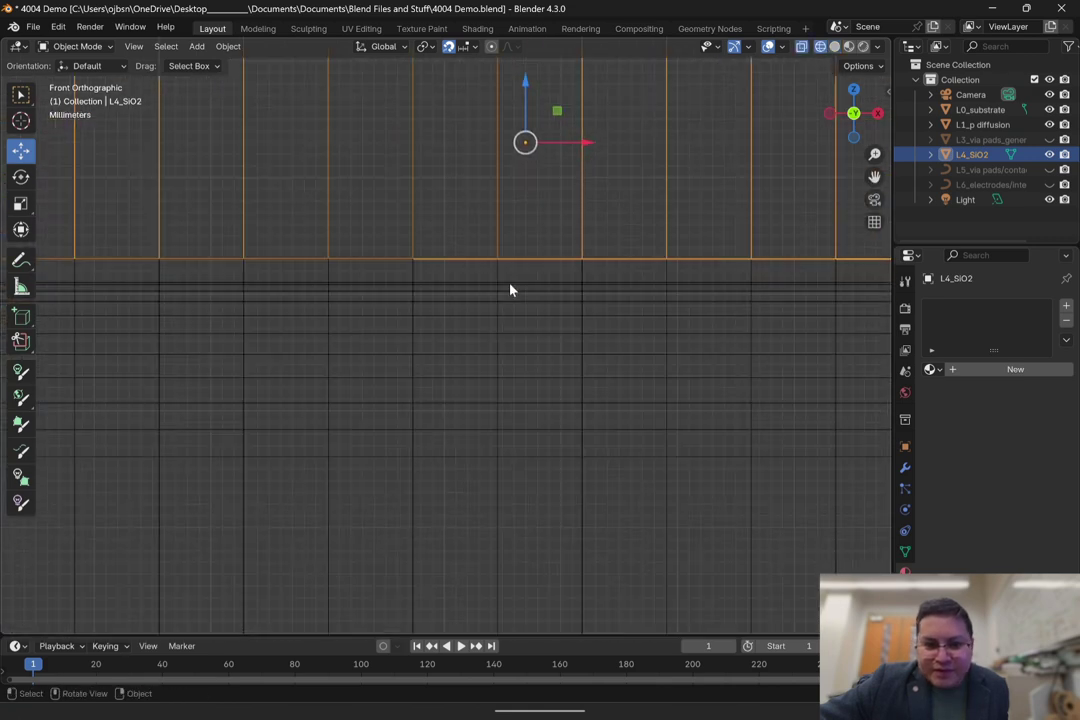
{"action": "left_click_drag", "start_coordinate": [429, 130], "coordinate": [430, 146]}
{"action": "scroll", "coordinate": [475, 172], "scroll_direction": "up", "scroll_amount": 3}
{"action": "left_click_drag", "start_coordinate": [416, 80], "coordinate": [470, 400]}
{"action": "middle_click_drag", "start_coordinate": [470, 400], "coordinate": [548, 335], "text": "shift"}
{"action": "scroll", "coordinate": [491, 345], "scroll_direction": "up", "scroll_amount": 6}
{"action": "scroll", "coordinate": [492, 377], "scroll_direction": "down", "scroll_amount": 9}
Step: Switch to the camera view, deselect the layer and save the Blender file
{"action": "key", "text": "KP_0"}
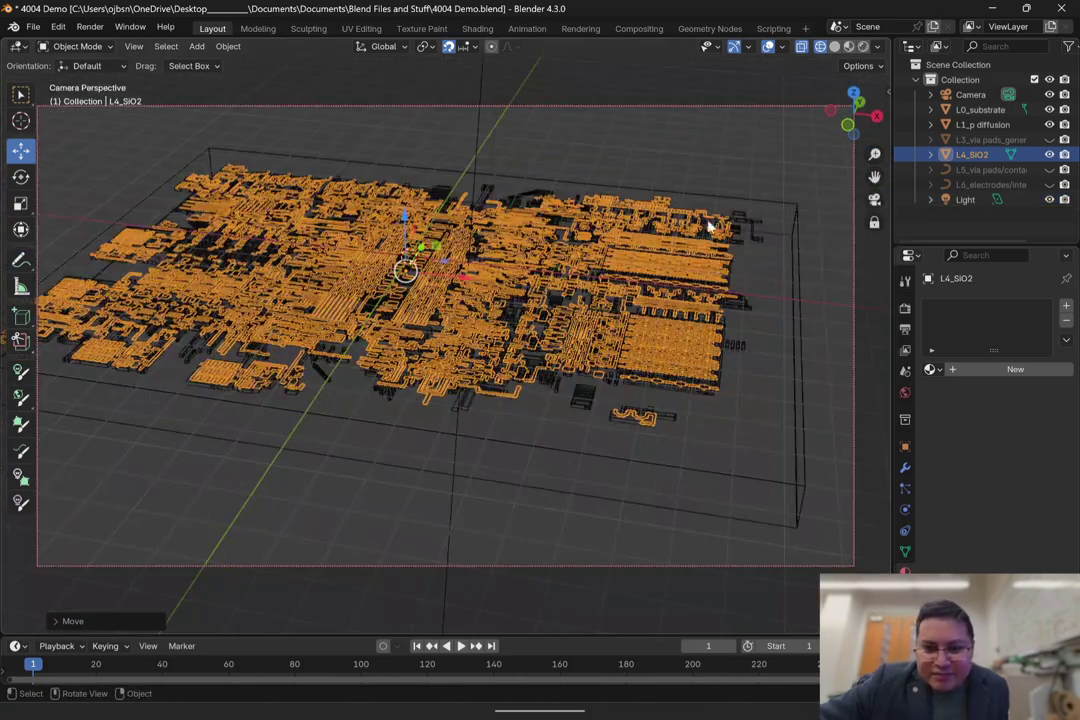
{"action": "left_click", "coordinate": [703, 163]}
{"action": "left_click", "coordinate": [32, 27]}
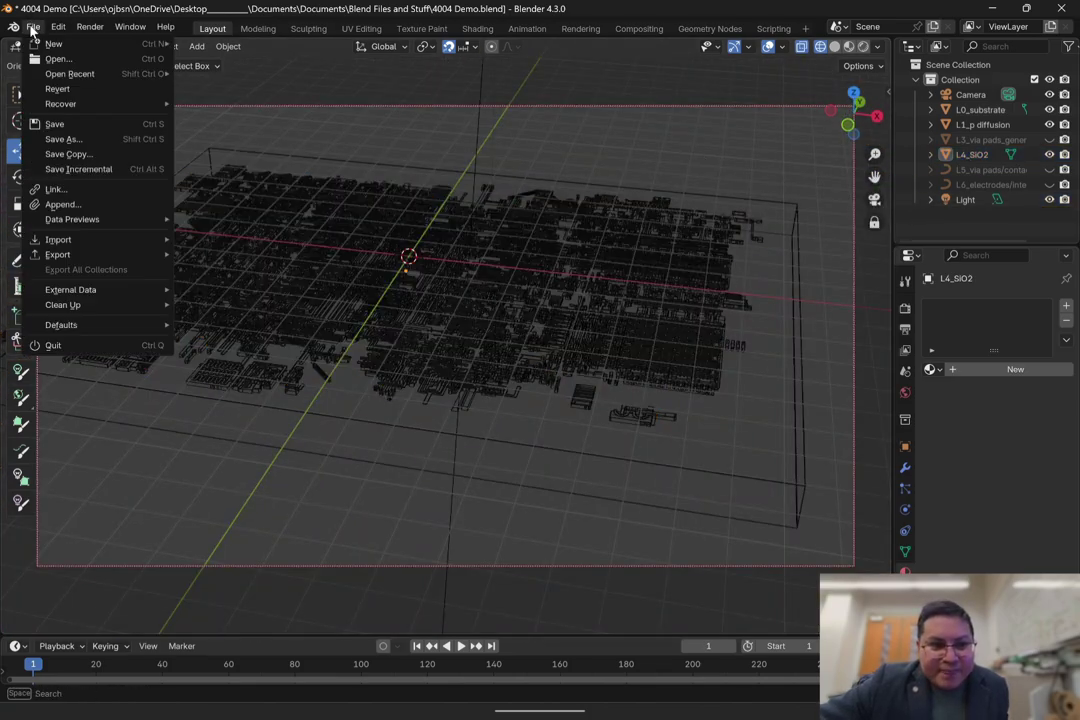
{"action": "left_click", "coordinate": [56, 125]}
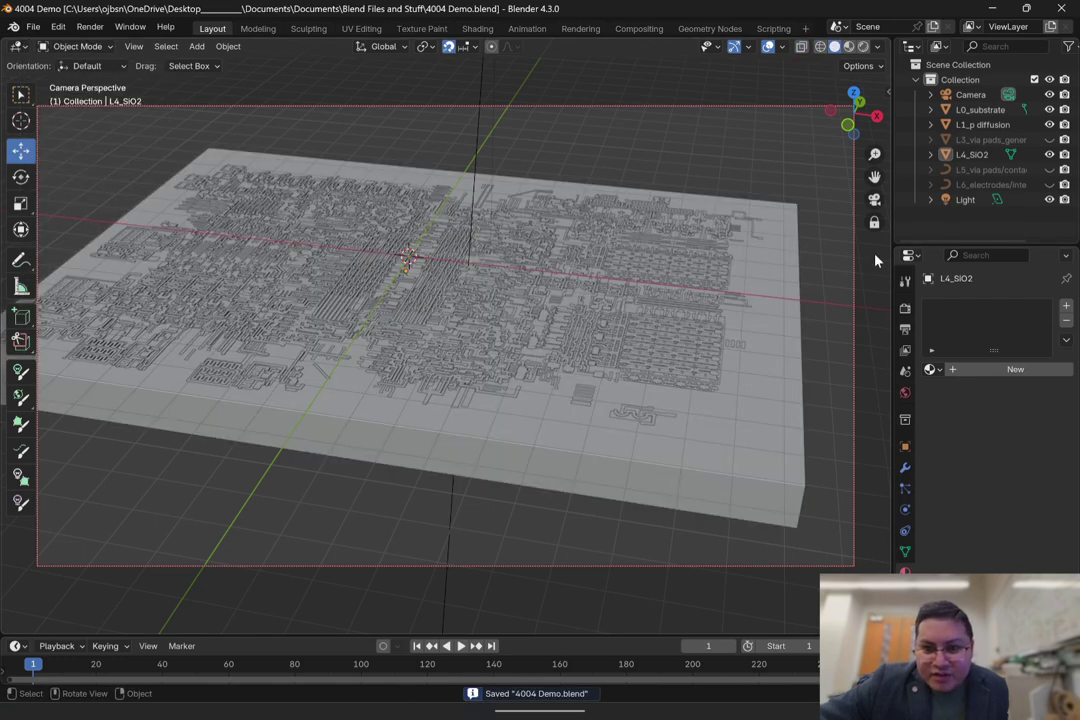
Step: Inspect the seating of the L4_SiO2 traces on the chip up close in solid shading, highlighting L1_p diffusion
{"action": "left_click", "coordinate": [874, 199]}
{"action": "scroll", "coordinate": [440, 459], "scroll_direction": "down", "scroll_amount": 3}
{"action": "middle_click_drag", "start_coordinate": [440, 459], "coordinate": [497, 446], "text": "shift"}
{"action": "scroll", "coordinate": [500, 428], "scroll_direction": "down", "scroll_amount": 2}
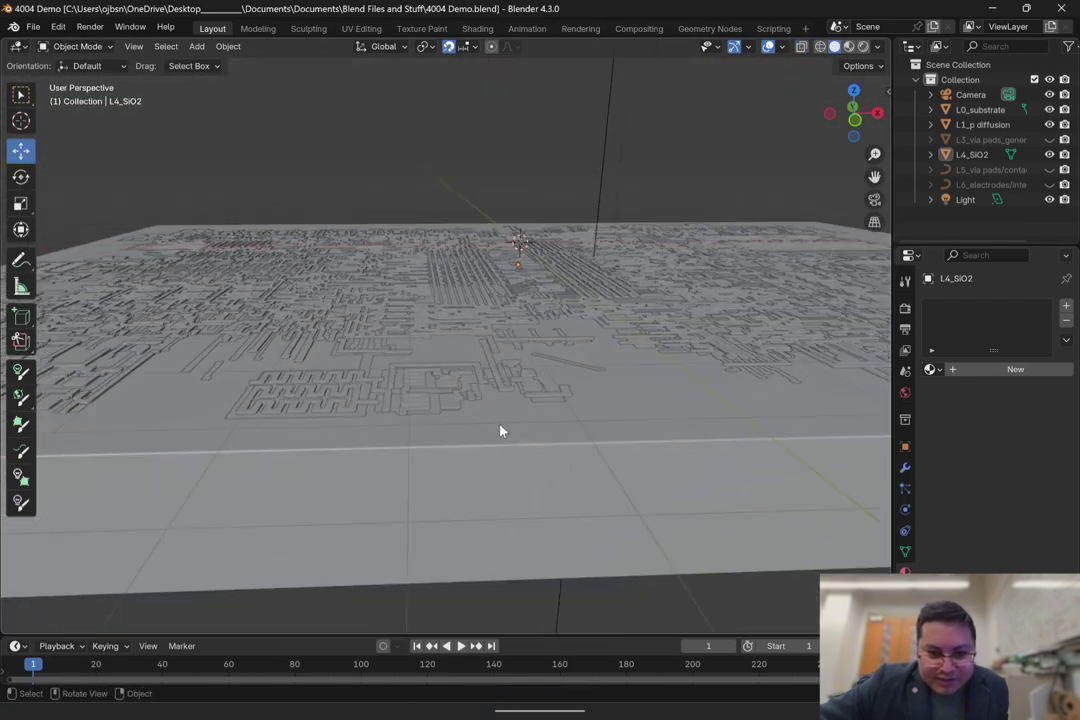
{"action": "scroll", "coordinate": [500, 420], "scroll_direction": "up", "scroll_amount": 3}
{"action": "scroll", "coordinate": [475, 376], "scroll_direction": "up", "scroll_amount": 4}
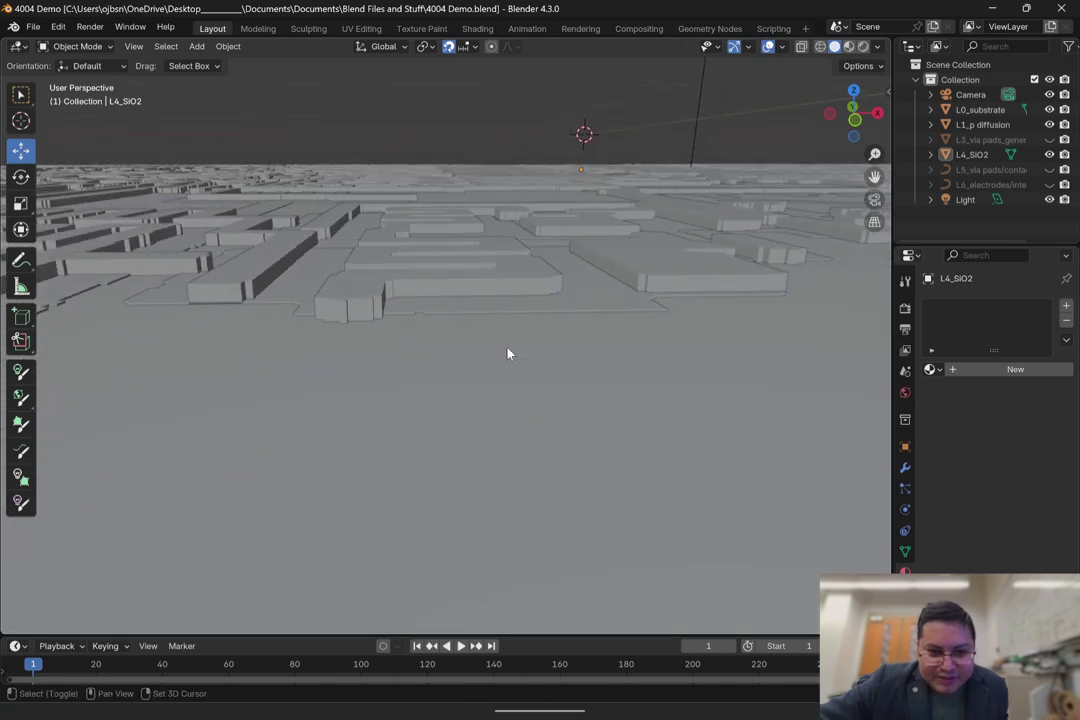
{"action": "scroll", "coordinate": [526, 346], "scroll_direction": "up", "scroll_amount": 4}
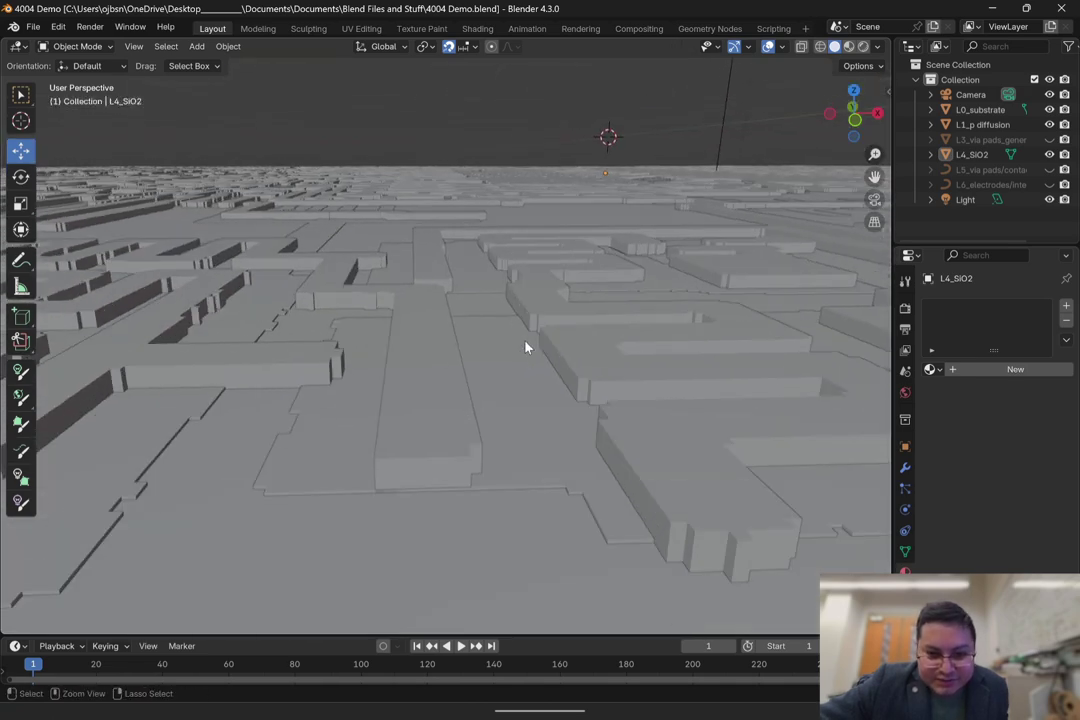
{"action": "scroll", "coordinate": [524, 352], "scroll_direction": "up", "scroll_amount": 4}
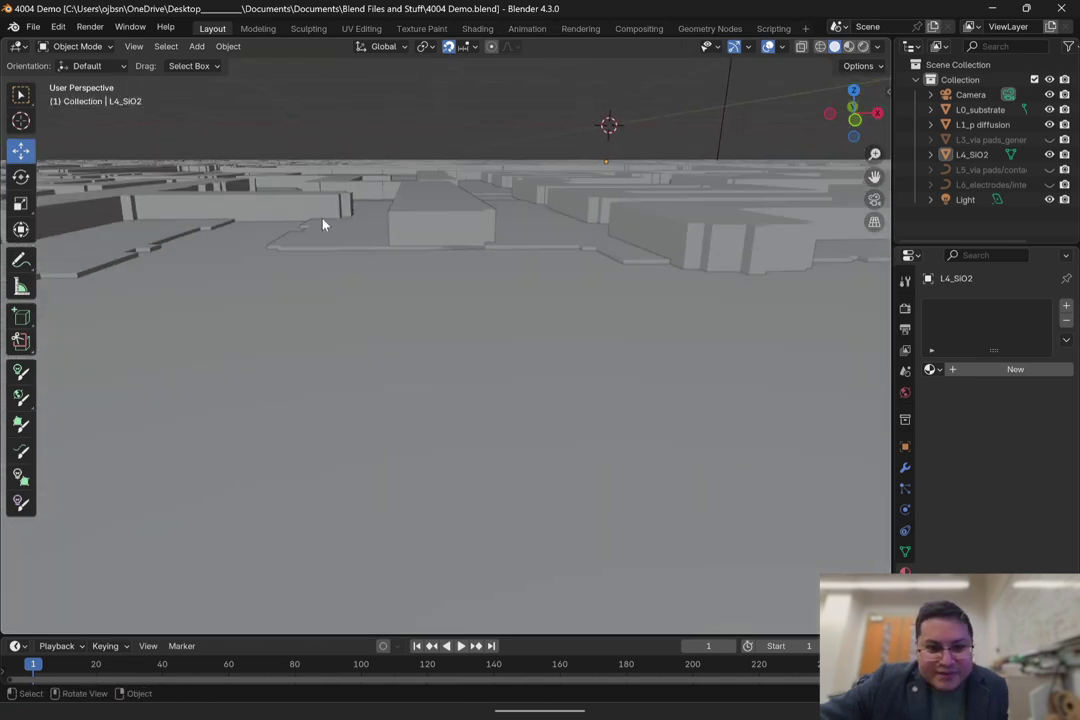
{"action": "left_click", "coordinate": [564, 234]}
{"action": "scroll", "coordinate": [560, 257], "scroll_direction": "down", "scroll_amount": 9}
{"action": "middle_click_drag", "start_coordinate": [518, 306], "coordinate": [512, 432]}
Step: Preview the chip layers in rendered shading with the diffusion layer deselected
{"action": "left_click", "coordinate": [849, 47]}
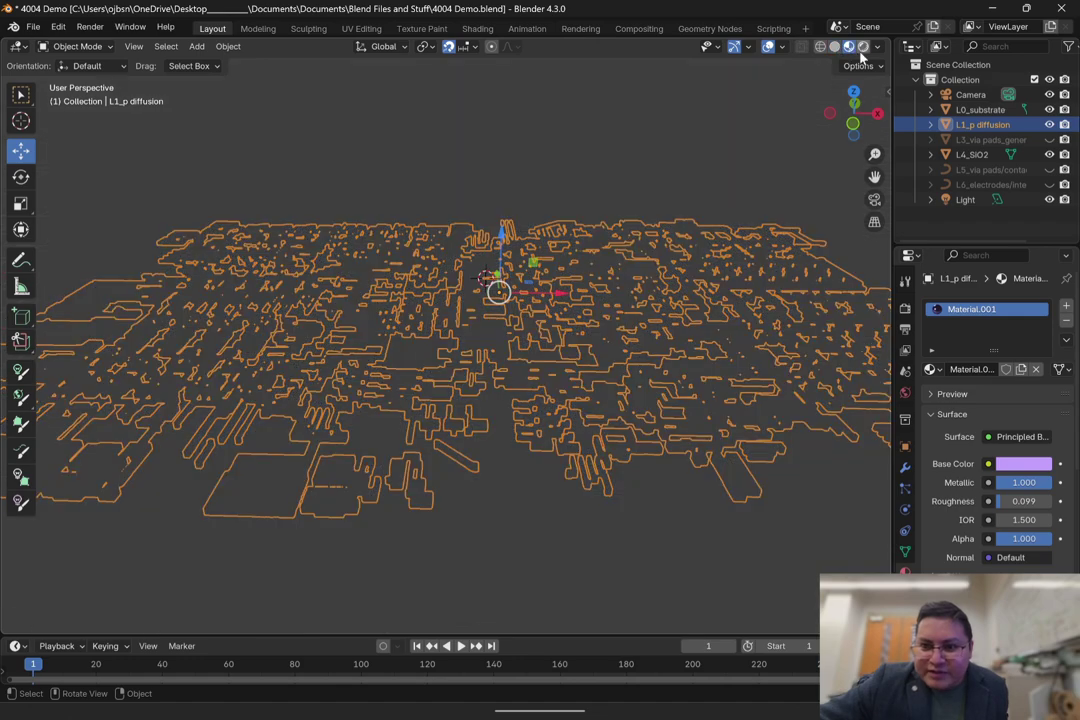
{"action": "left_click", "coordinate": [863, 47]}
{"action": "scroll", "coordinate": [541, 374], "scroll_direction": "up", "scroll_amount": 5}
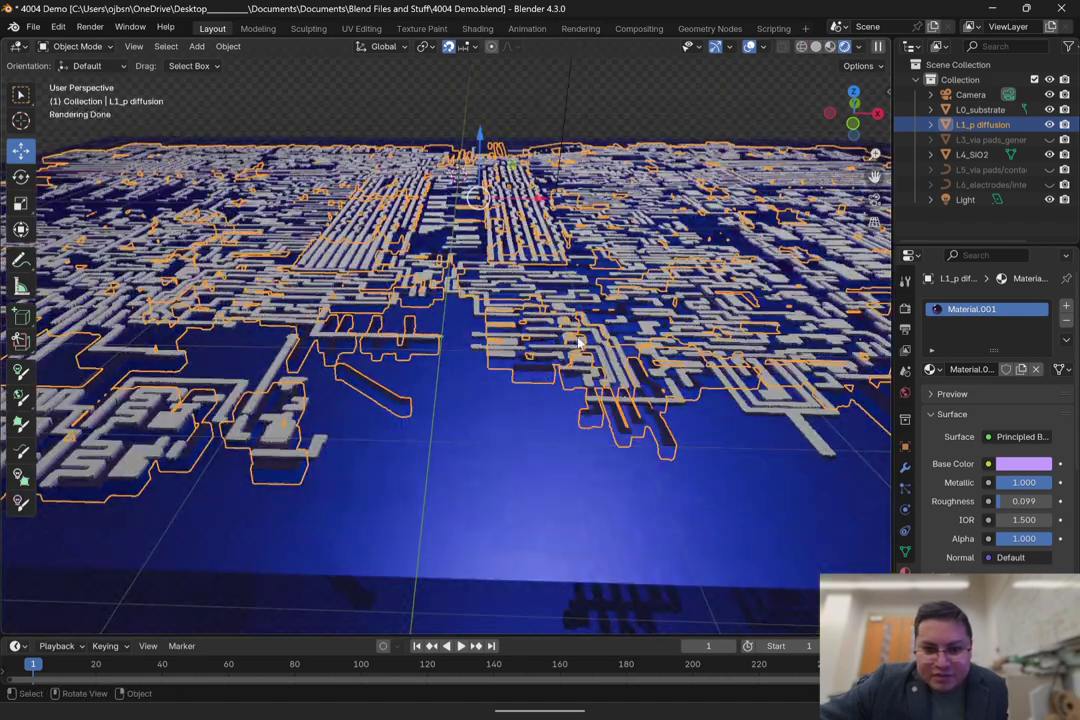
{"action": "left_click", "coordinate": [515, 121]}
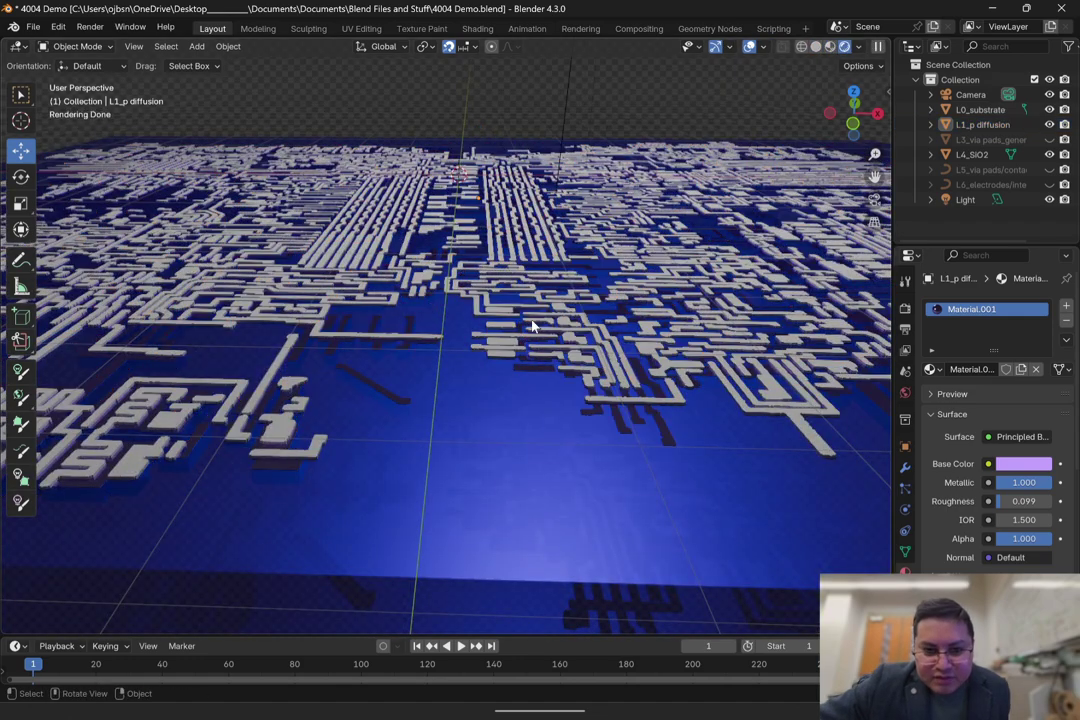
{"action": "scroll", "coordinate": [531, 326], "scroll_direction": "down", "scroll_amount": 8}
{"action": "scroll", "coordinate": [533, 316], "scroll_direction": "up", "scroll_amount": 2}
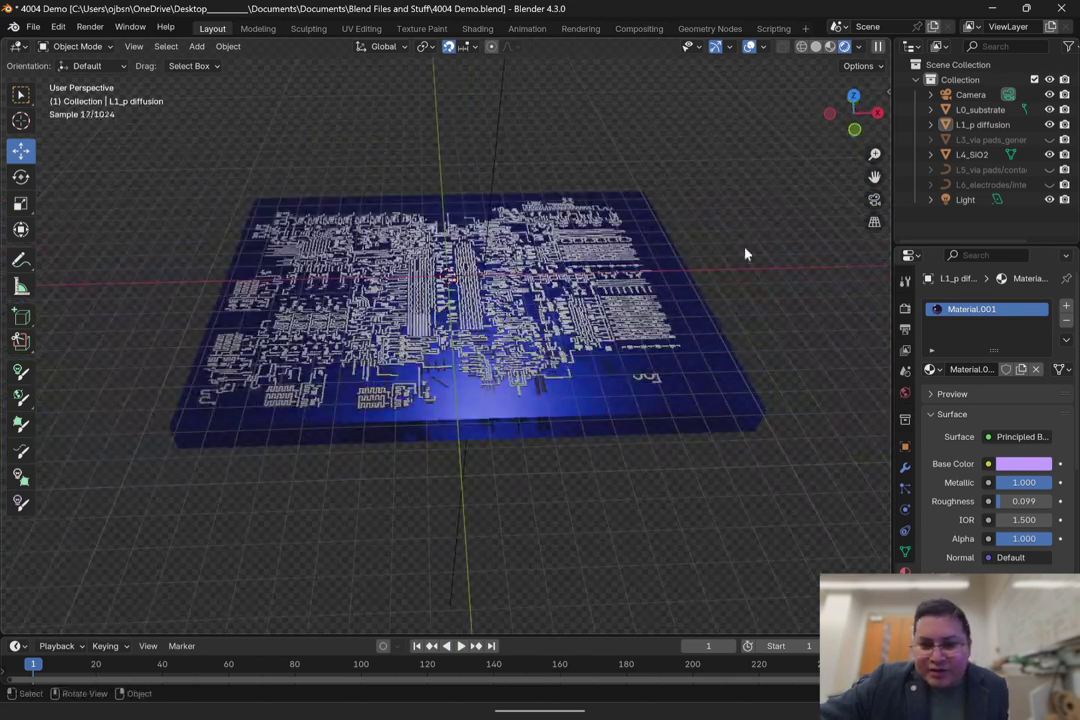
Step: Hide L4_SiO2 and L1_p diffusion, show L5_via pads/contacts, and display the chip in wireframe
{"action": "left_click", "coordinate": [1049, 155]}
{"action": "left_click", "coordinate": [801, 46]}
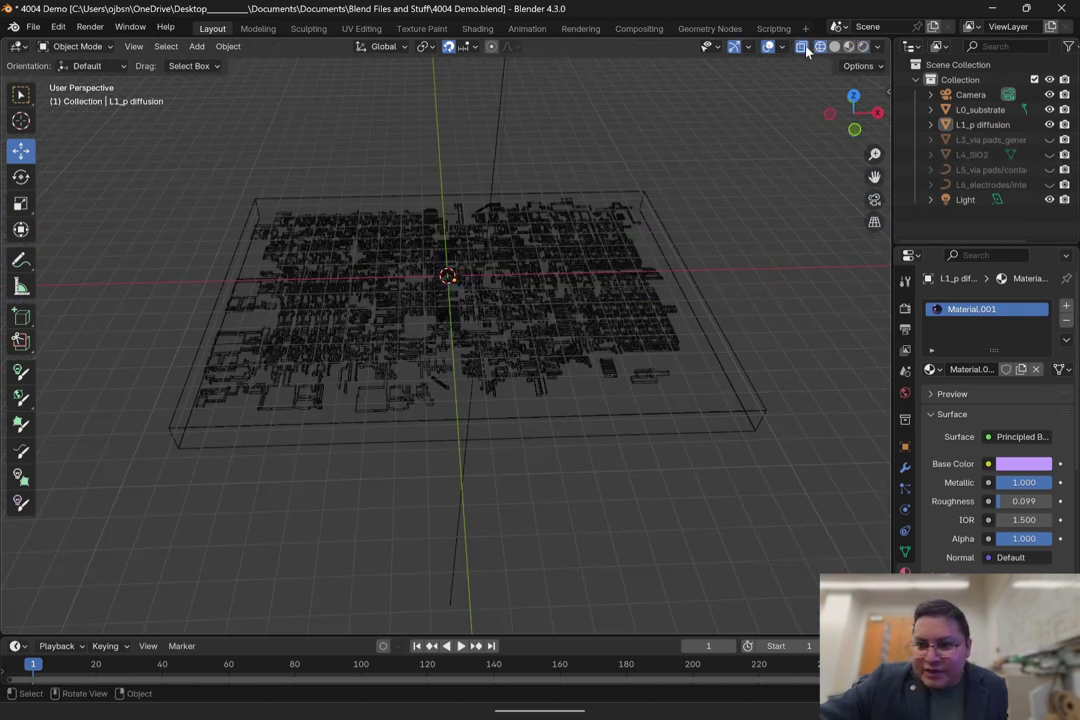
{"action": "left_click", "coordinate": [1049, 171]}
{"action": "scroll", "coordinate": [704, 308], "scroll_direction": "up", "scroll_amount": 4}
{"action": "middle_click_drag", "start_coordinate": [704, 308], "coordinate": [630, 240]}
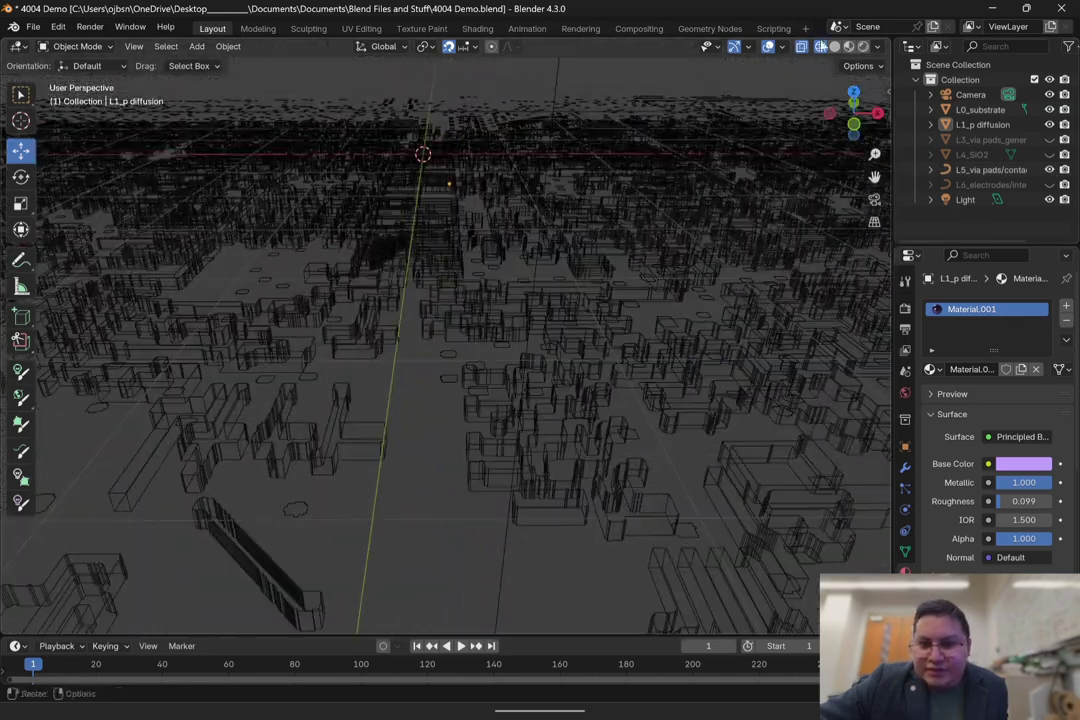
{"action": "left_click", "coordinate": [1049, 124]}
{"action": "scroll", "coordinate": [530, 210], "scroll_direction": "down", "scroll_amount": 1}
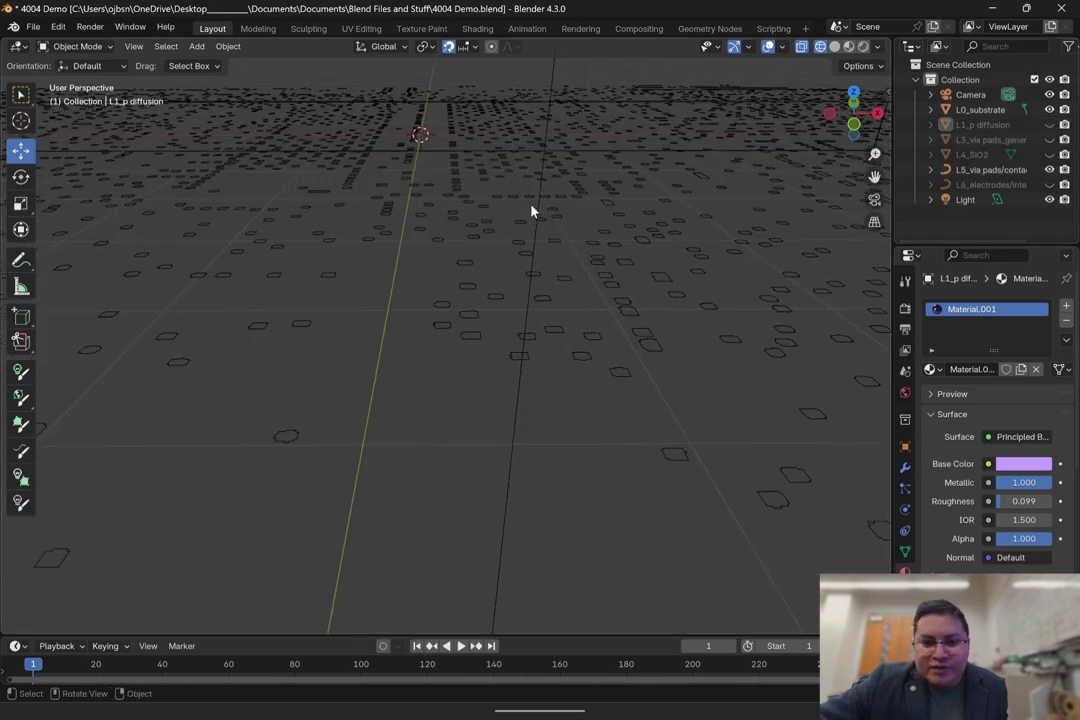
Step: Select the L5_via pads/contacts curve and convert it to a mesh
{"action": "scroll", "coordinate": [487, 225], "scroll_direction": "down", "scroll_amount": 2}
{"action": "middle_click_drag", "start_coordinate": [486, 225], "coordinate": [487, 291]}
{"action": "left_click", "coordinate": [376, 263]}
{"action": "scroll", "coordinate": [376, 263], "scroll_direction": "down", "scroll_amount": 3}
{"action": "middle_click_drag", "start_coordinate": [376, 263], "coordinate": [384, 270], "text": "shift"}
{"action": "right_click", "coordinate": [384, 268]}
{"action": "mouse_move", "coordinate": [384, 266]}
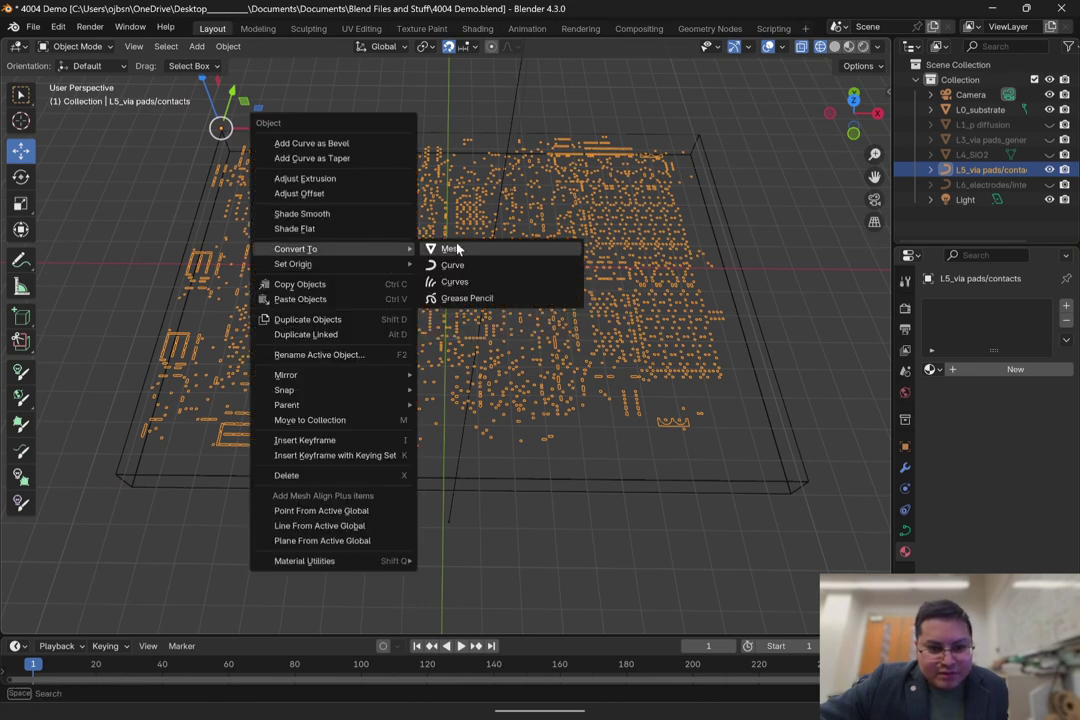
{"action": "left_click", "coordinate": [455, 248]}
Step: Enter Edit Mode on L5_via pads/contacts and select all of its geometry
{"action": "left_click", "coordinate": [75, 47]}
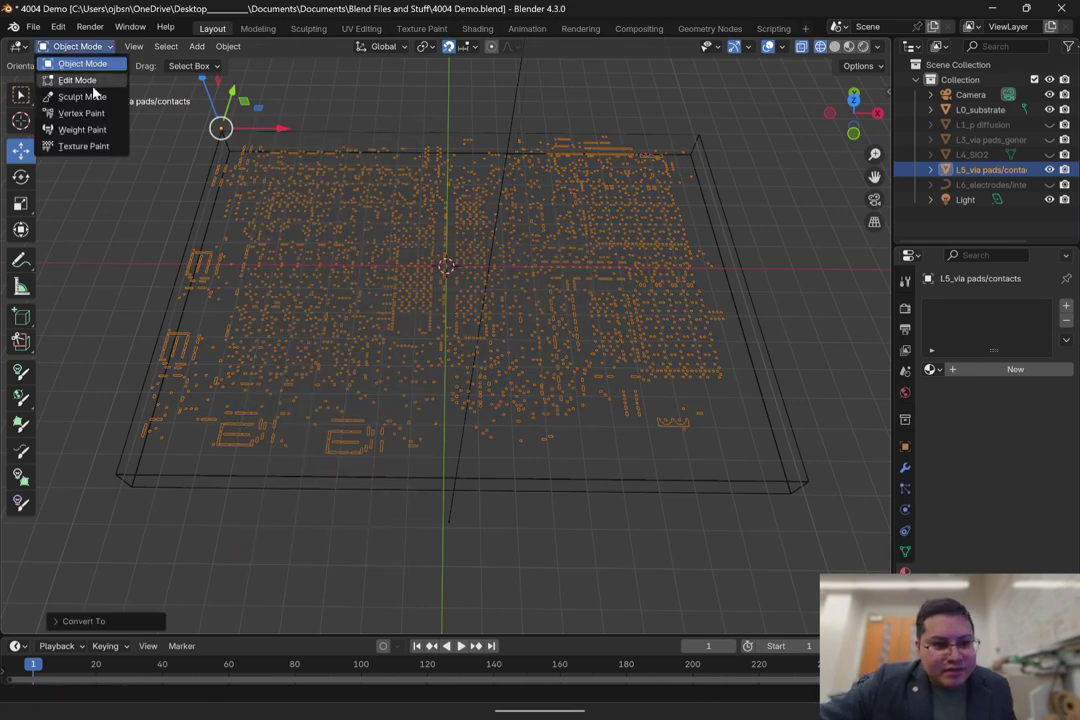
{"action": "left_click", "coordinate": [80, 79]}
{"action": "scroll", "coordinate": [677, 184], "scroll_direction": "down", "scroll_amount": 1}
{"action": "left_click_drag", "start_coordinate": [176, 141], "coordinate": [783, 499]}
{"action": "scroll", "coordinate": [440, 360], "scroll_direction": "up", "scroll_amount": 5}
{"action": "scroll", "coordinate": [485, 348], "scroll_direction": "down", "scroll_amount": 2}
{"action": "scroll", "coordinate": [485, 345], "scroll_direction": "up", "scroll_amount": 6}
{"action": "scroll", "coordinate": [485, 346], "scroll_direction": "down", "scroll_amount": 4}
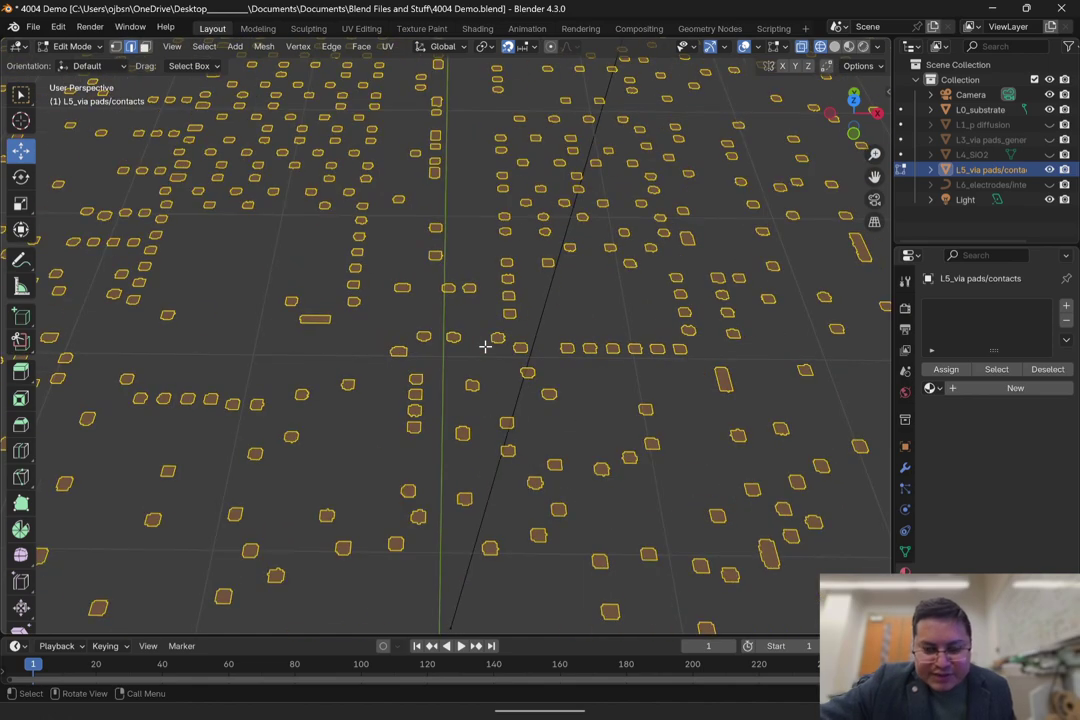
{"action": "scroll", "coordinate": [485, 346], "scroll_direction": "down", "scroll_amount": 8}
{"action": "scroll", "coordinate": [470, 300], "scroll_direction": "up", "scroll_amount": 1}
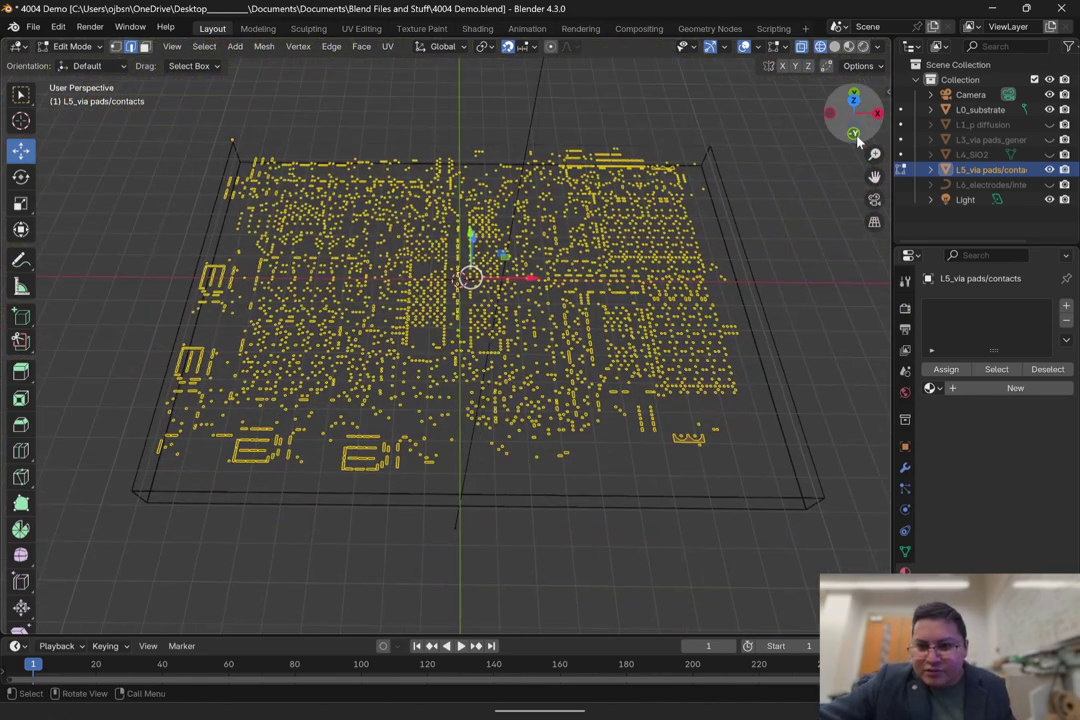
Step: In front view, extrude the selected via pads downward along Z by about 0.1 m
{"action": "left_click", "coordinate": [855, 136]}
{"action": "scroll", "coordinate": [518, 256], "scroll_direction": "up", "scroll_amount": 10}
{"action": "scroll", "coordinate": [453, 345], "scroll_direction": "up", "scroll_amount": 5}
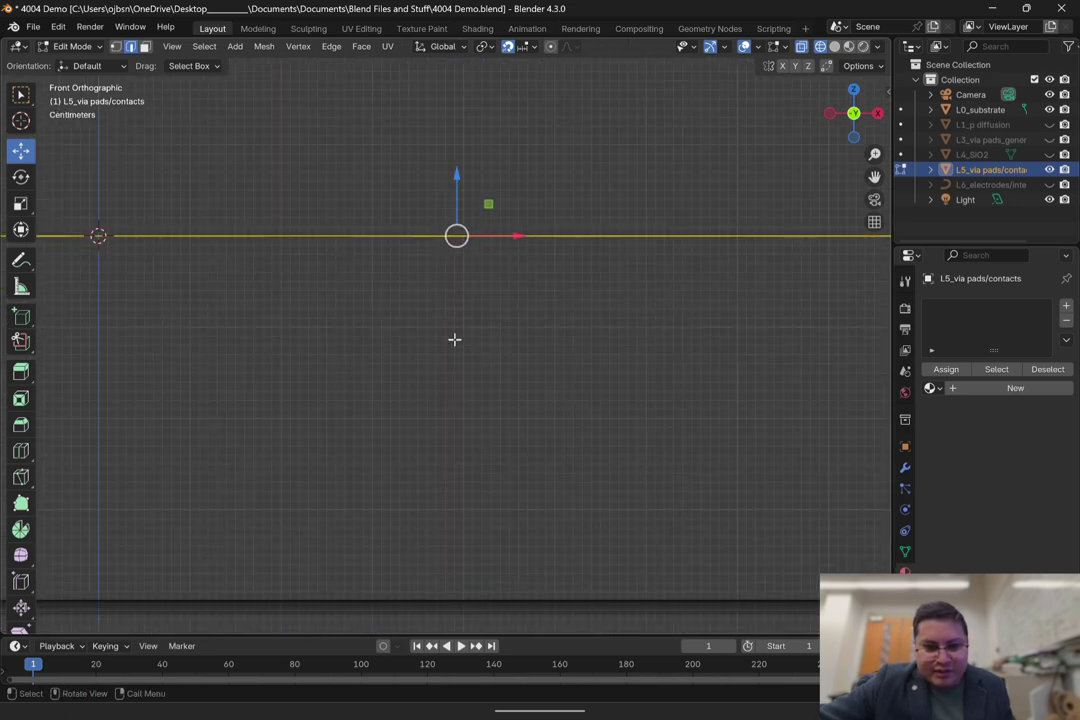
{"action": "scroll", "coordinate": [457, 172], "scroll_direction": "down", "scroll_amount": 2}
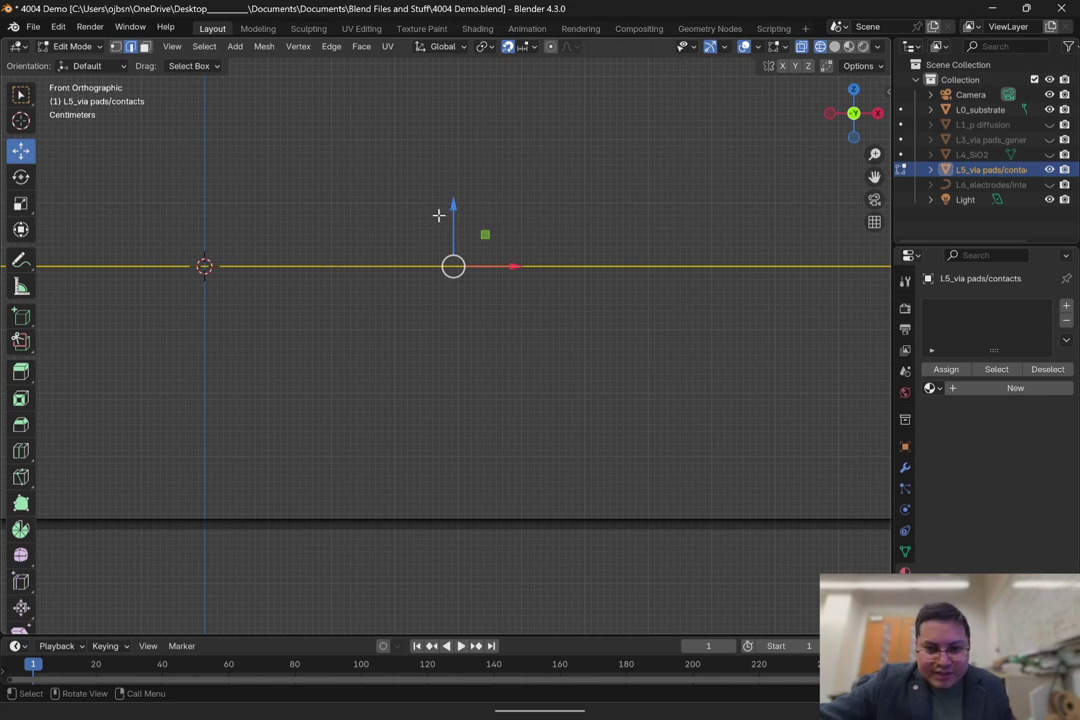
{"action": "key", "text": "e"}
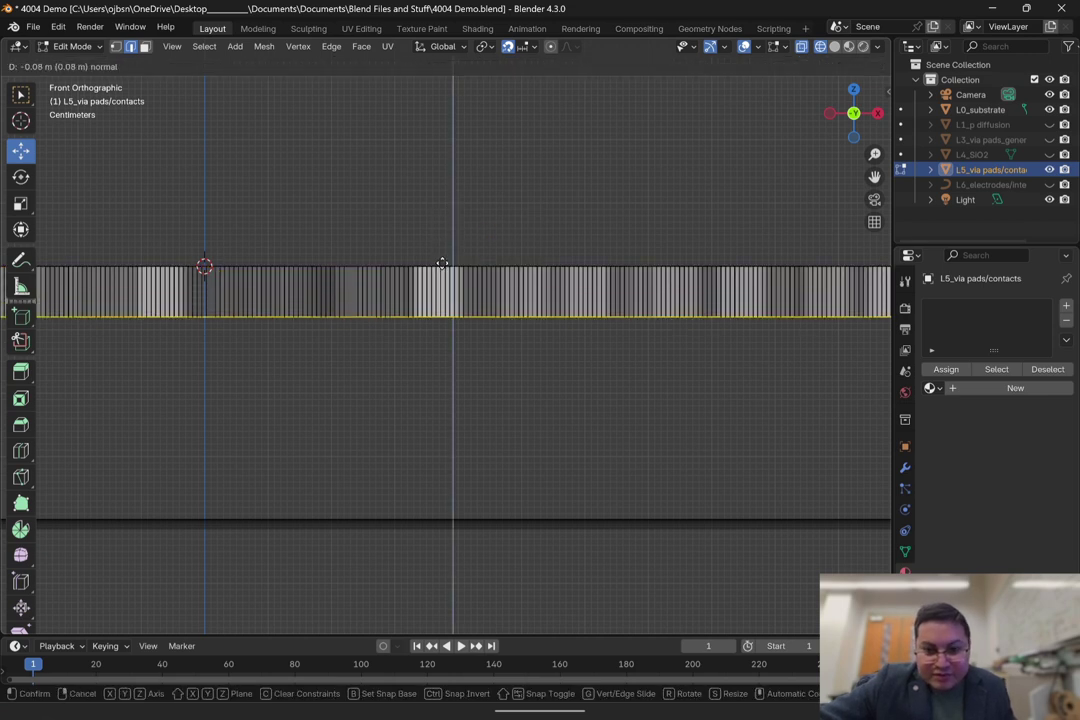
{"action": "left_click", "coordinate": [442, 275]}
{"action": "scroll", "coordinate": [442, 276], "scroll_direction": "down", "scroll_amount": 4}
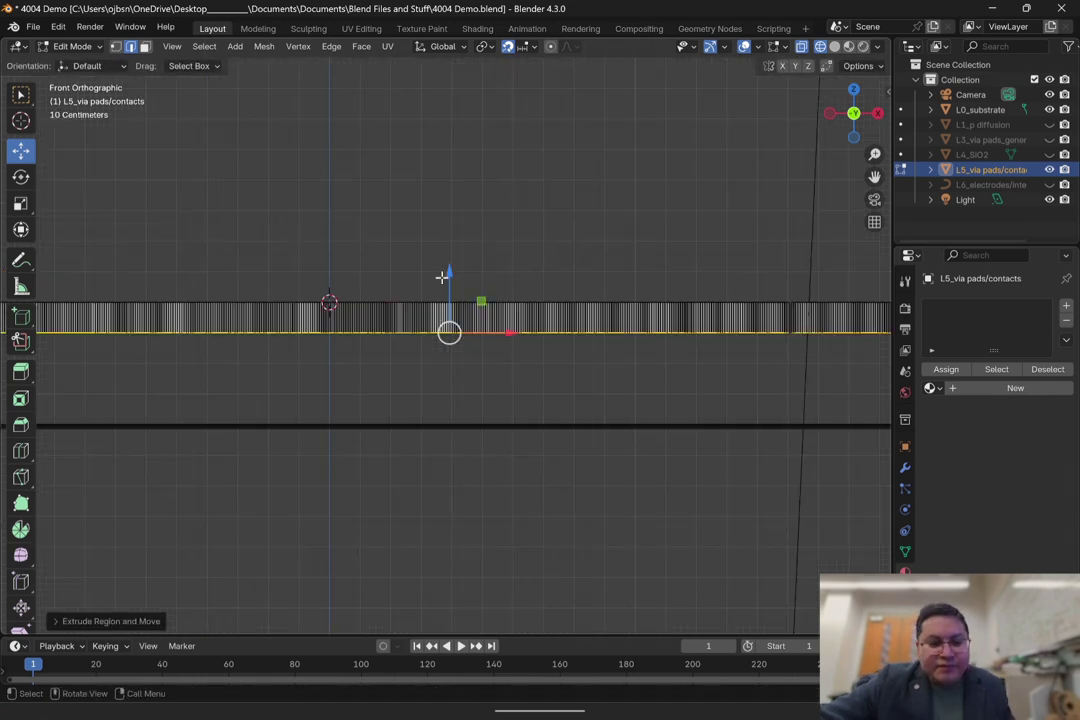
{"action": "scroll", "coordinate": [452, 330], "scroll_direction": "up", "scroll_amount": 7}
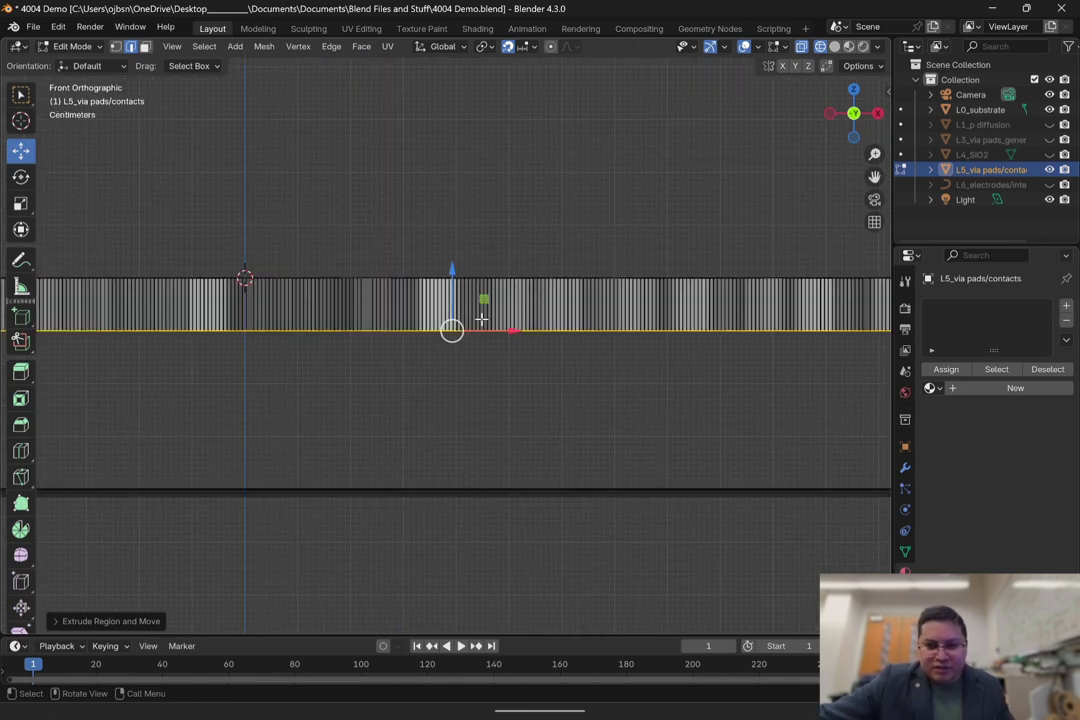
Step: Return to Object Mode and set the origin of L5_via pads/contacts to its geometry
{"action": "left_click", "coordinate": [72, 46]}
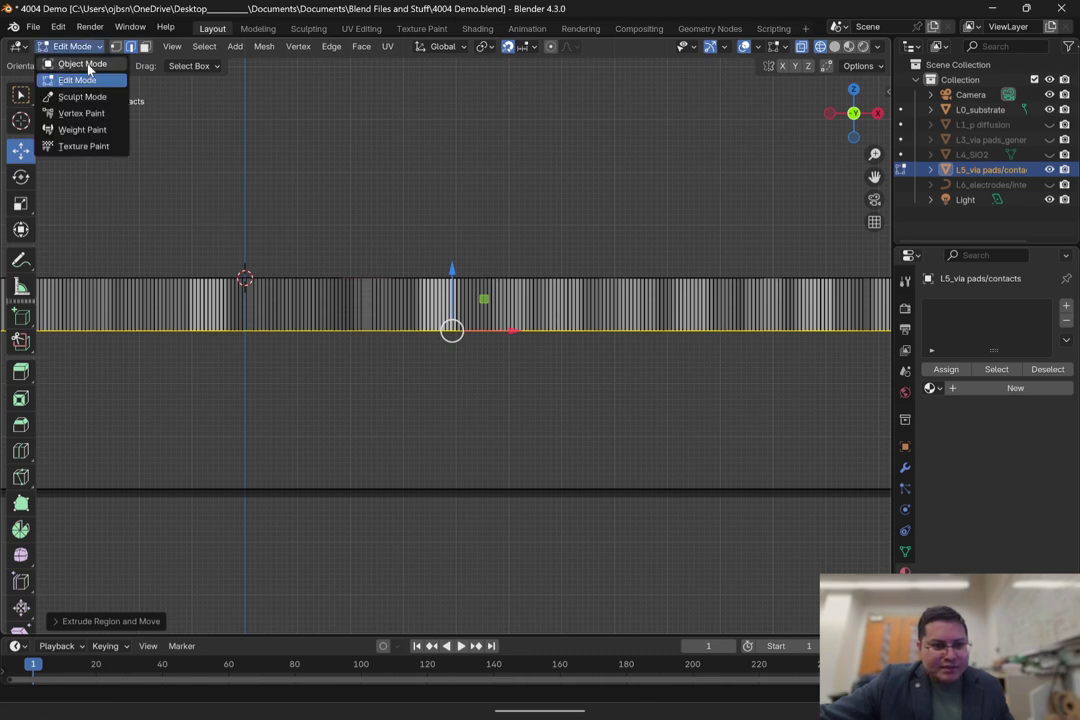
{"action": "left_click", "coordinate": [78, 64]}
{"action": "scroll", "coordinate": [495, 335], "scroll_direction": "down", "scroll_amount": 10}
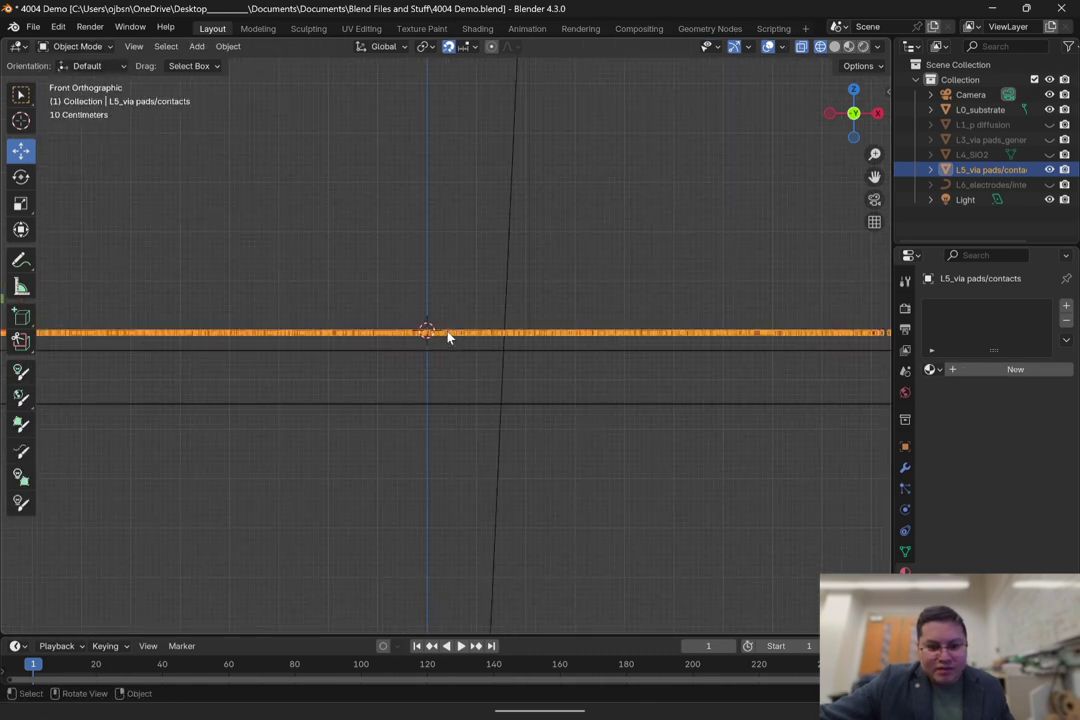
{"action": "right_click", "coordinate": [448, 335]}
{"action": "mouse_move", "coordinate": [374, 345]}
{"action": "left_click", "coordinate": [535, 363]}
{"action": "scroll", "coordinate": [467, 340], "scroll_direction": "up", "scroll_amount": 15}
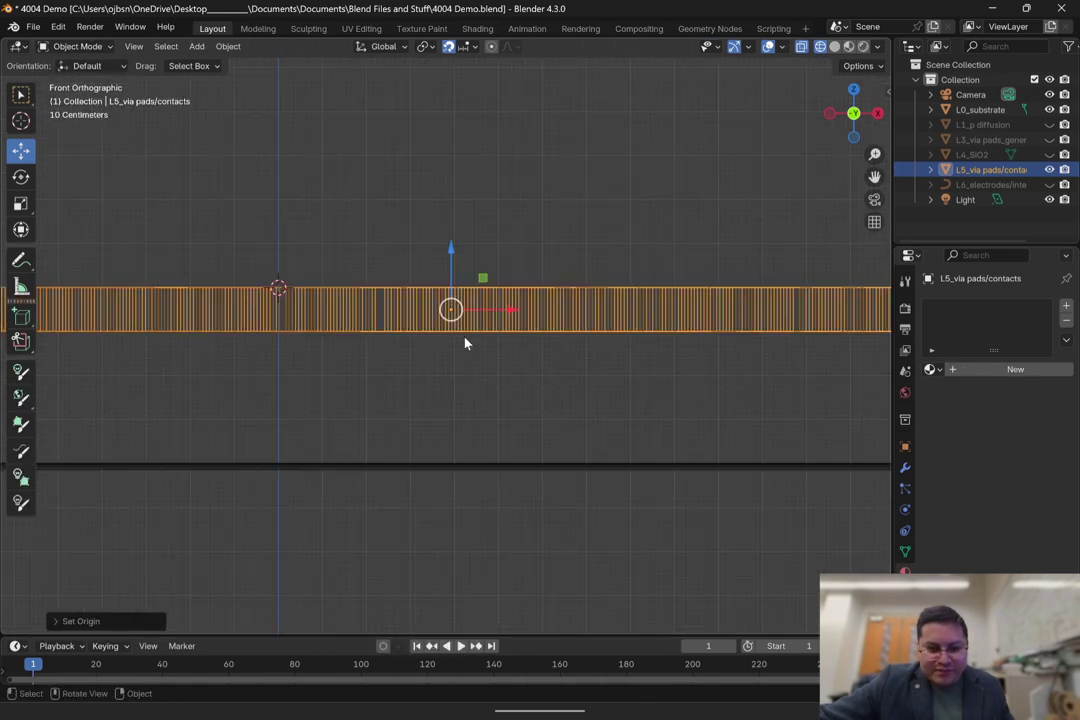
Step: Lower L5_via pads/contacts along Z until its underside is close to the top of the substrate
{"action": "middle_click_drag", "start_coordinate": [465, 352], "coordinate": [482, 242], "text": "shift"}
{"action": "left_click_drag", "start_coordinate": [483, 114], "coordinate": [493, 302]}
{"action": "scroll", "coordinate": [494, 324], "scroll_direction": "up", "scroll_amount": 4}
{"action": "middle_click_drag", "start_coordinate": [494, 324], "coordinate": [465, 192], "text": "shift"}
{"action": "left_click_drag", "start_coordinate": [465, 197], "coordinate": [465, 275]}
{"action": "scroll", "coordinate": [485, 293], "scroll_direction": "up", "scroll_amount": 2}
{"action": "scroll", "coordinate": [485, 294], "scroll_direction": "up", "scroll_amount": 1}
{"action": "middle_click_drag", "start_coordinate": [488, 290], "coordinate": [443, 92], "text": "shift"}
{"action": "left_click_drag", "start_coordinate": [439, 87], "coordinate": [439, 120]}
Step: Fine-tune the Z height of L5_via pads/contacts so its underside rests on the substrate's top edge
{"action": "scroll", "coordinate": [467, 323], "scroll_direction": "up", "scroll_amount": 5}
{"action": "scroll", "coordinate": [478, 222], "scroll_direction": "down", "scroll_amount": 2}
{"action": "mouse_move", "coordinate": [467, 323]}
{"action": "middle_mouse_down", "text": "shift"}
{"action": "mouse_move", "coordinate": [478, 222]}
{"action": "mouse_move", "coordinate": [476, 312]}
{"action": "middle_mouse_up", "text": "shift"}
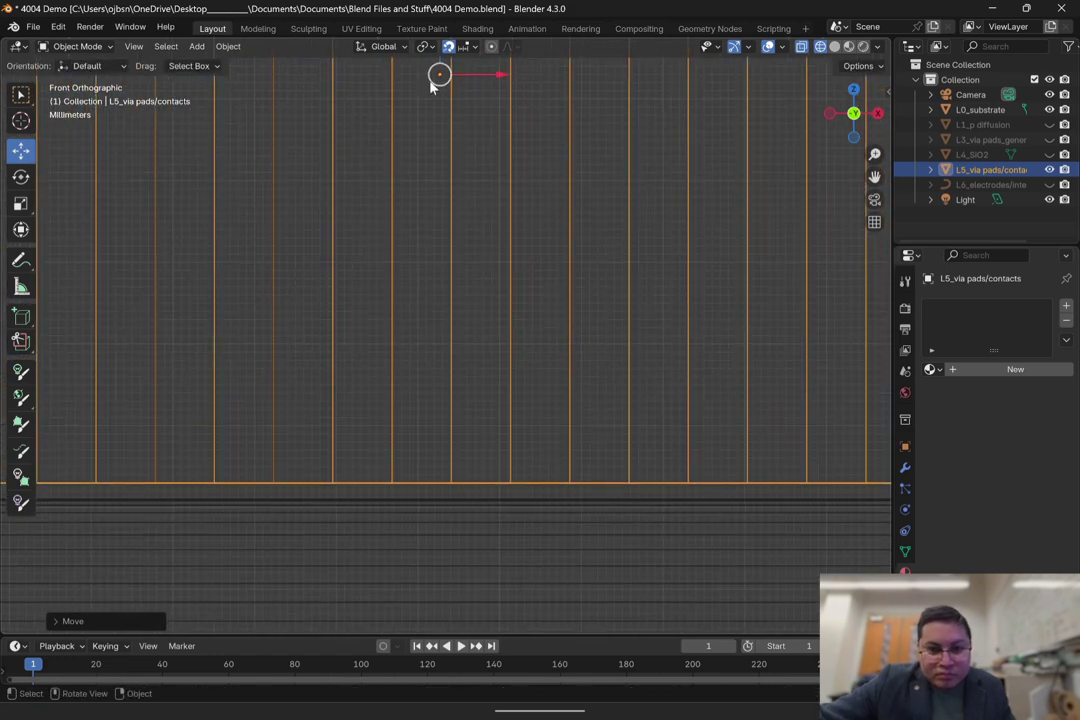
{"action": "left_click_drag", "start_coordinate": [441, 65], "coordinate": [440, 82]}
{"action": "scroll", "coordinate": [494, 391], "scroll_direction": "down", "scroll_amount": 6}
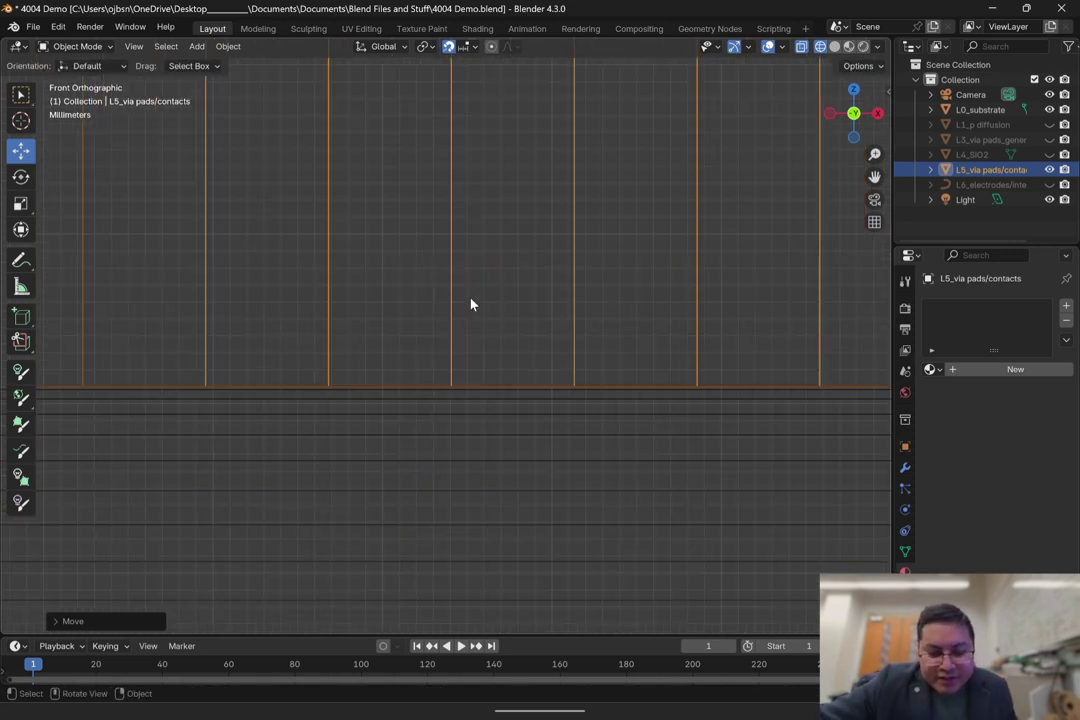
{"action": "scroll", "coordinate": [505, 284], "scroll_direction": "down", "scroll_amount": 5}
{"action": "scroll", "coordinate": [488, 272], "scroll_direction": "up", "scroll_amount": 9}
{"action": "scroll", "coordinate": [496, 249], "scroll_direction": "up", "scroll_amount": 1}
{"action": "middle_click_drag", "start_coordinate": [542, 200], "coordinate": [436, 313], "text": "shift"}
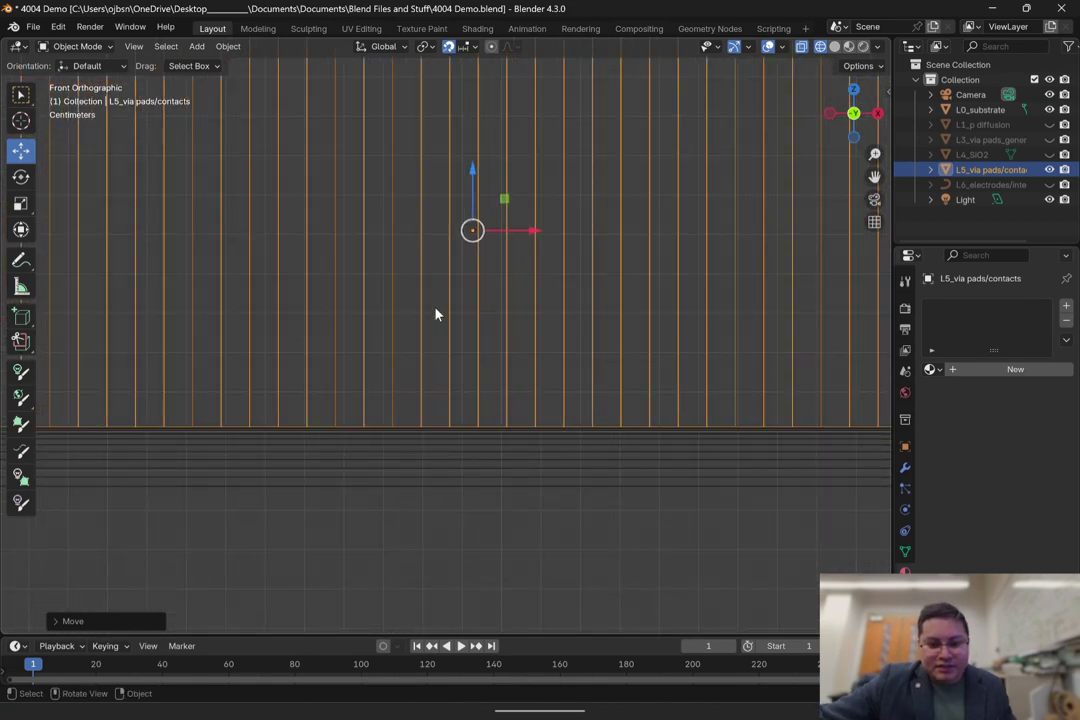
{"action": "scroll", "coordinate": [655, 338], "scroll_direction": "down", "scroll_amount": 2}
{"action": "scroll", "coordinate": [540, 255], "scroll_direction": "up", "scroll_amount": 2}
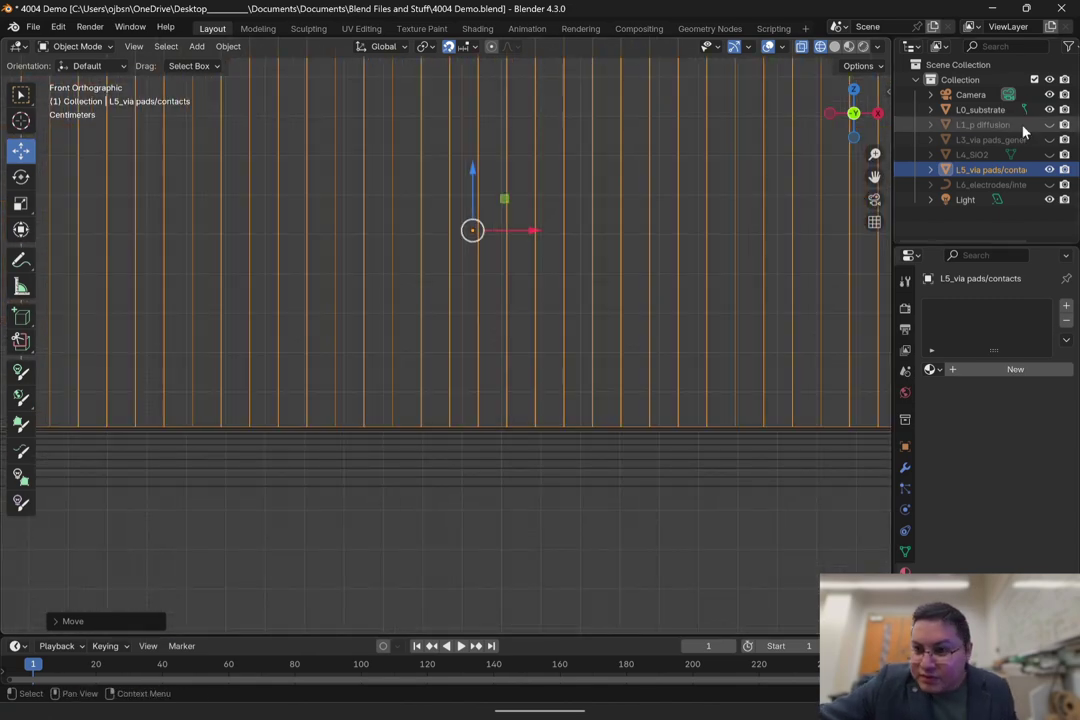
Step: Show L1_p diffusion and raise L5_via pads/contacts along Z to sit on the diffusion layer's top edge
{"action": "left_click", "coordinate": [1049, 124]}
{"action": "scroll", "coordinate": [595, 397], "scroll_direction": "up", "scroll_amount": 1}
{"action": "middle_click_drag", "start_coordinate": [595, 397], "coordinate": [567, 380], "text": "shift"}
{"action": "scroll", "coordinate": [525, 357], "scroll_direction": "down", "scroll_amount": 2}
{"action": "scroll", "coordinate": [523, 345], "scroll_direction": "down", "scroll_amount": 1}
{"action": "scroll", "coordinate": [565, 375], "scroll_direction": "up", "scroll_amount": 2}
{"action": "left_click_drag", "start_coordinate": [535, 229], "coordinate": [539, 214]}
{"action": "scroll", "coordinate": [540, 300], "scroll_direction": "up", "scroll_amount": 3}
{"action": "middle_click_drag", "start_coordinate": [544, 351], "coordinate": [502, 307], "text": "shift"}
{"action": "left_click_drag", "start_coordinate": [558, 169], "coordinate": [563, 156]}
{"action": "scroll", "coordinate": [569, 465], "scroll_direction": "up", "scroll_amount": 9}
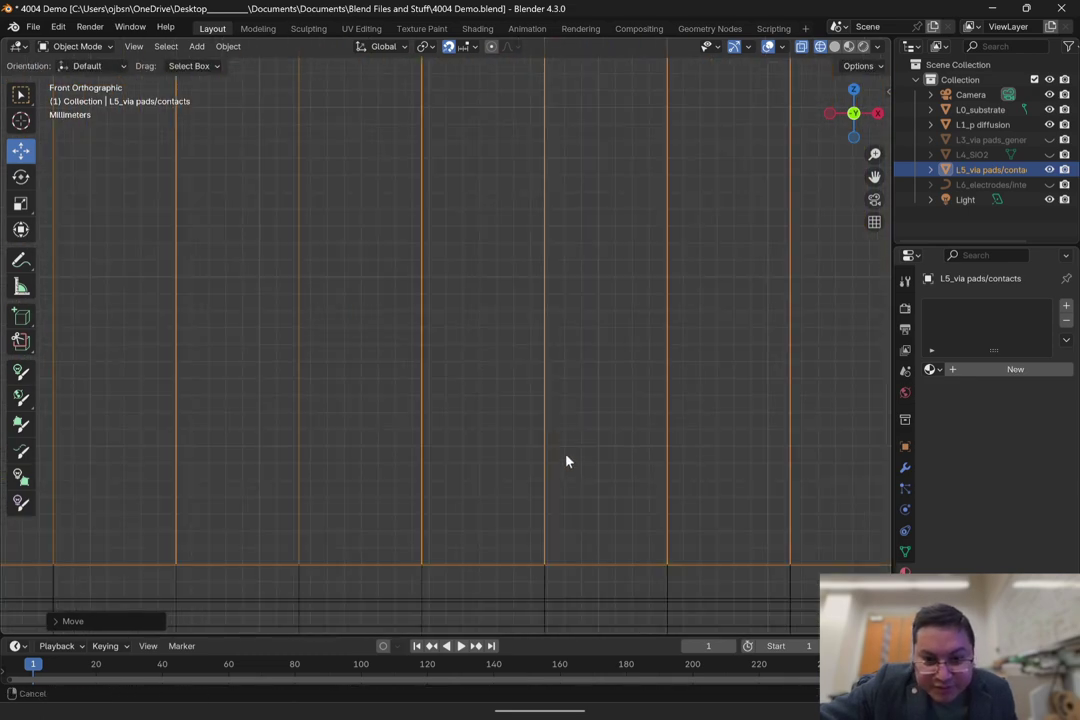
Step: Check how the L5_via pads/contacts posts sit on L1_p diffusion, up close and in perspective wireframe
{"action": "left_click", "coordinate": [471, 462]}
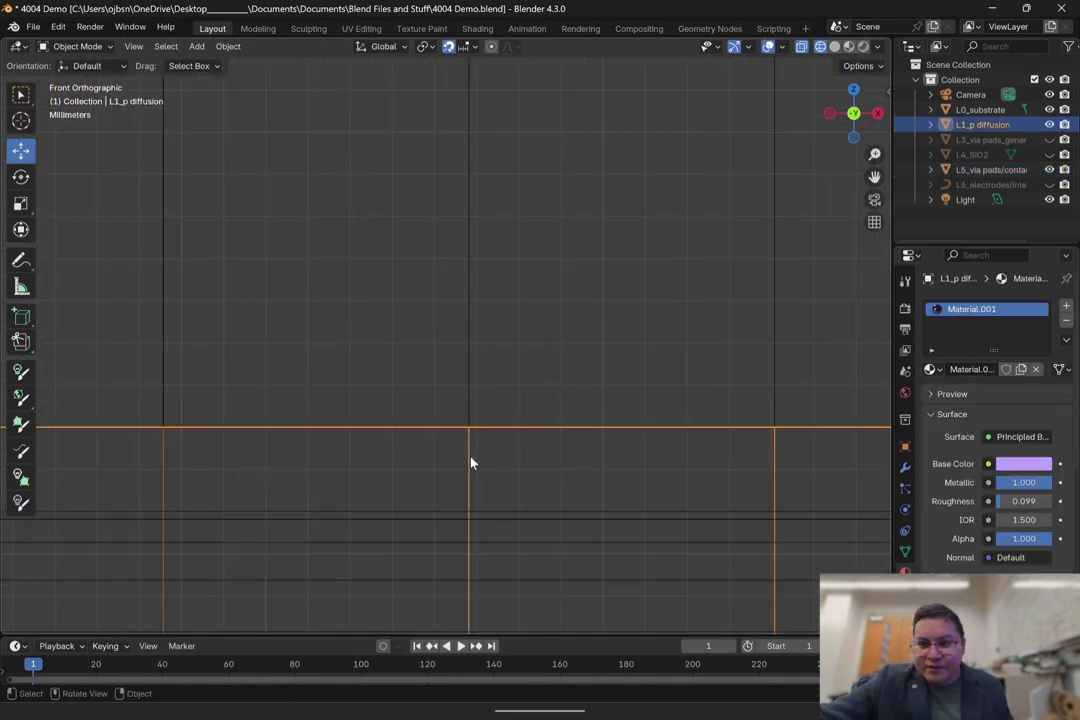
{"action": "left_click", "coordinate": [467, 359]}
{"action": "scroll", "coordinate": [467, 359], "scroll_direction": "down", "scroll_amount": 8}
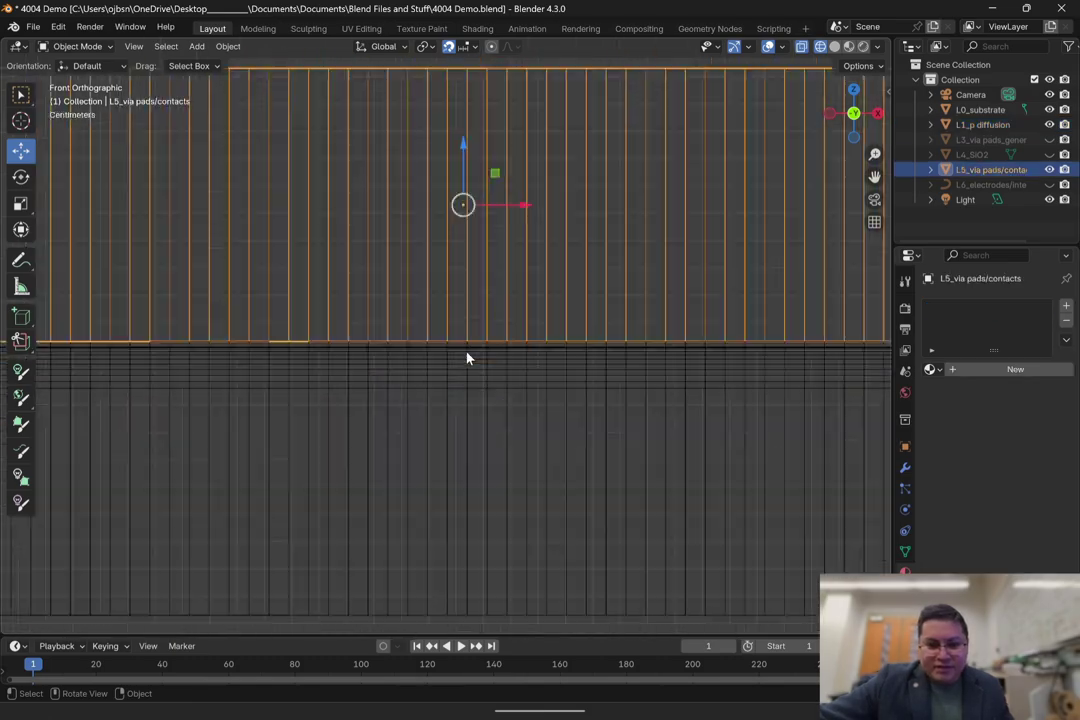
{"action": "middle_click_drag", "start_coordinate": [533, 338], "coordinate": [630, 335]}
{"action": "scroll", "coordinate": [547, 378], "scroll_direction": "up", "scroll_amount": 6}
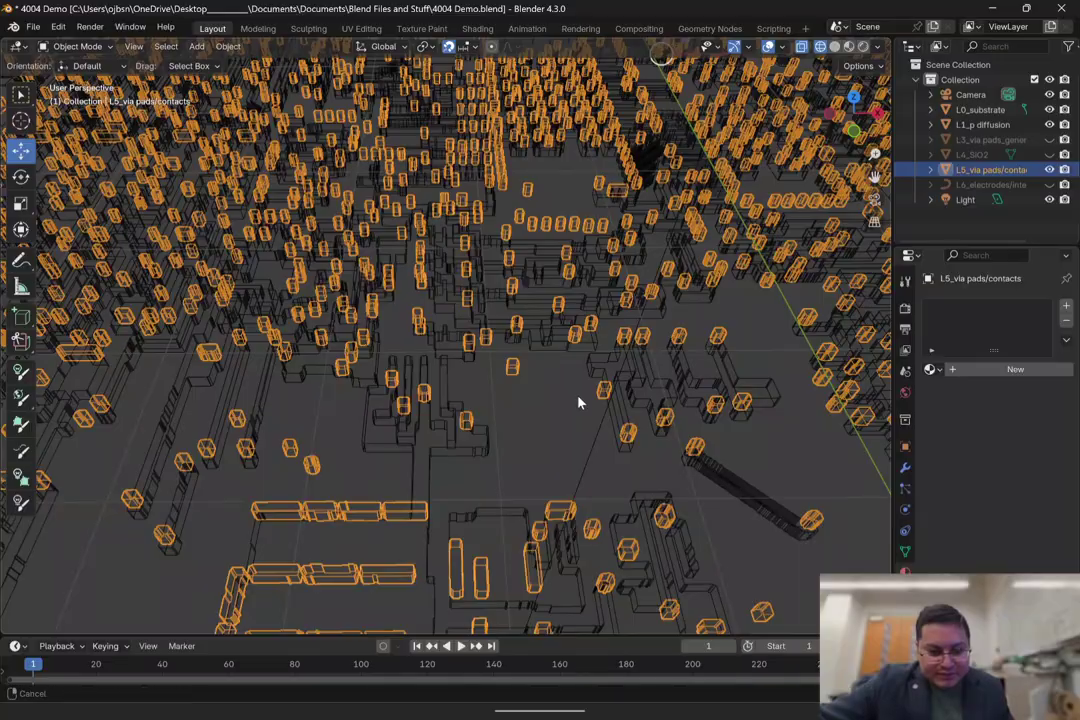
{"action": "middle_click_drag", "start_coordinate": [578, 402], "coordinate": [594, 440], "text": "shift"}
{"action": "middle_click_drag", "start_coordinate": [569, 362], "coordinate": [494, 345]}
{"action": "scroll", "coordinate": [571, 380], "scroll_direction": "up", "scroll_amount": 2}
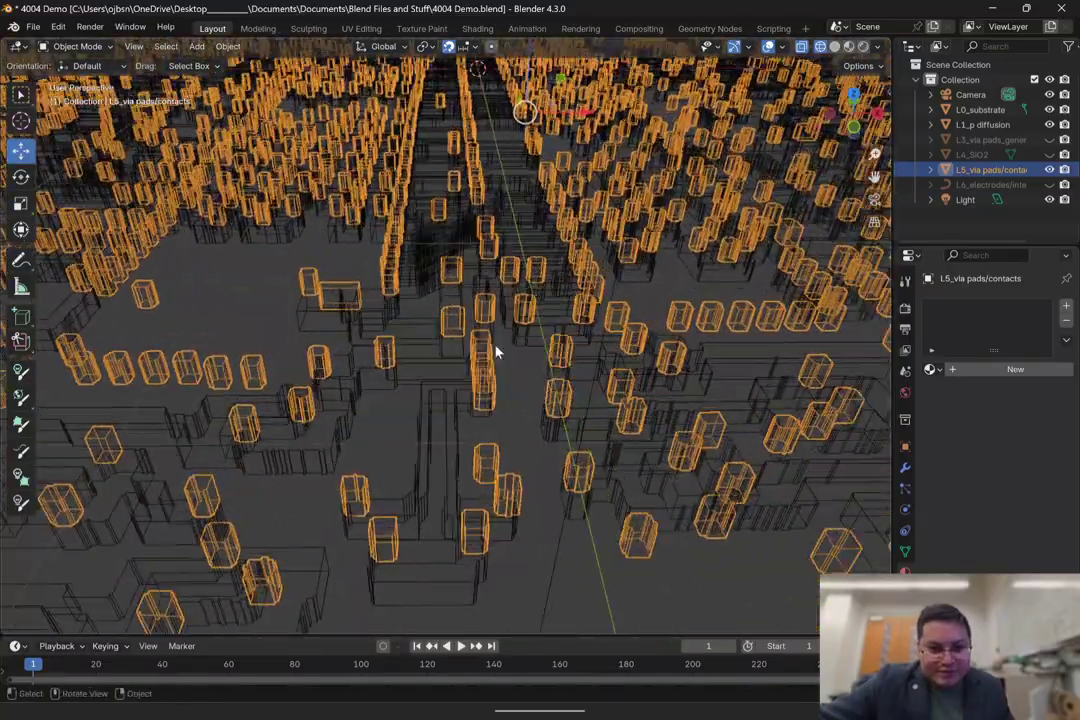
{"action": "scroll", "coordinate": [494, 346], "scroll_direction": "down", "scroll_amount": 6}
Step: Back in front view, nudge L5_via pads/contacts down along Z by about 0.001 m
{"action": "left_click", "coordinate": [853, 128]}
{"action": "scroll", "coordinate": [564, 222], "scroll_direction": "up", "scroll_amount": 7}
{"action": "scroll", "coordinate": [511, 277], "scroll_direction": "up", "scroll_amount": 5}
{"action": "middle_click_drag", "start_coordinate": [577, 159], "coordinate": [450, 348], "text": "shift"}
{"action": "scroll", "coordinate": [450, 348], "scroll_direction": "up", "scroll_amount": 6}
{"action": "scroll", "coordinate": [450, 348], "scroll_direction": "up", "scroll_amount": 9}
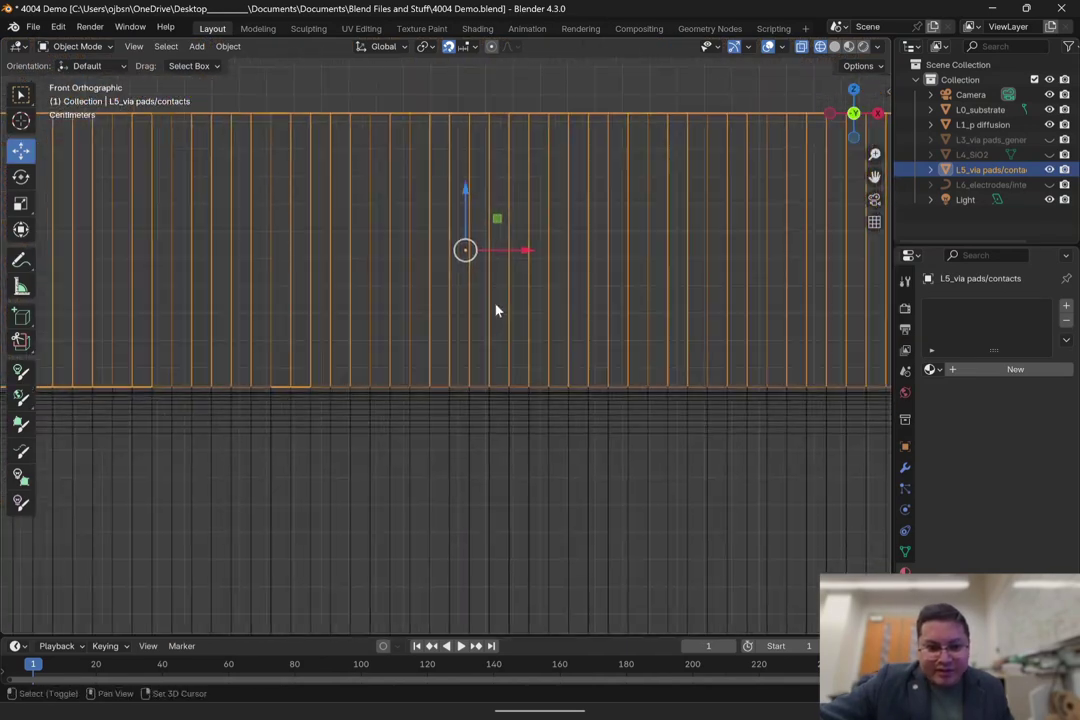
{"action": "left_click_drag", "start_coordinate": [497, 72], "coordinate": [497, 78]}
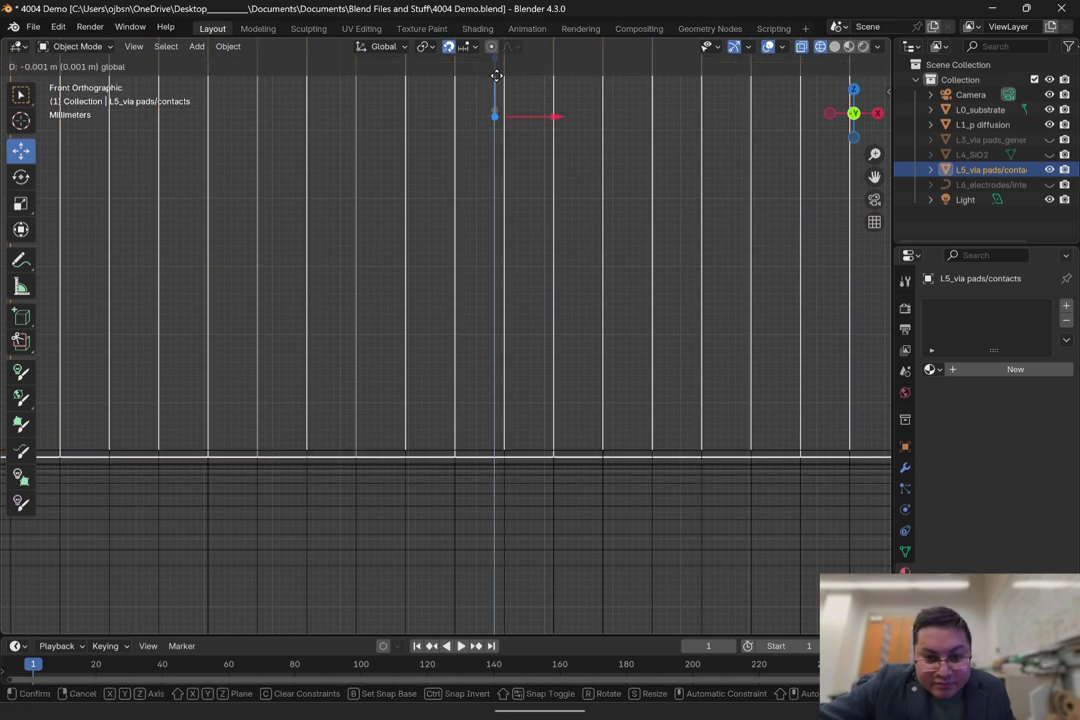
Step: Lower L5_via pads/contacts slightly further along Z so its underside overlaps the top of the diffusion layer
{"action": "scroll", "coordinate": [485, 350], "scroll_direction": "up", "scroll_amount": 5}
{"action": "middle_click_drag", "start_coordinate": [484, 313], "coordinate": [482, 310], "text": "shift"}
{"action": "scroll", "coordinate": [470, 340], "scroll_direction": "down", "scroll_amount": 1}
{"action": "middle_click_drag", "start_coordinate": [503, 264], "coordinate": [511, 393], "text": "shift"}
{"action": "scroll", "coordinate": [511, 380], "scroll_direction": "down", "scroll_amount": 1}
{"action": "middle_click_drag", "start_coordinate": [506, 322], "coordinate": [506, 374], "text": "shift"}
{"action": "scroll", "coordinate": [506, 374], "scroll_direction": "down", "scroll_amount": 1}
{"action": "middle_click_drag", "start_coordinate": [485, 320], "coordinate": [491, 359], "text": "shift"}
{"action": "left_click_drag", "start_coordinate": [520, 62], "coordinate": [523, 72]}
{"action": "scroll", "coordinate": [547, 354], "scroll_direction": "up", "scroll_amount": 5}
{"action": "middle_click_drag", "start_coordinate": [552, 555], "coordinate": [520, 337], "text": "shift"}
{"action": "scroll", "coordinate": [520, 337], "scroll_direction": "down", "scroll_amount": 12}
{"action": "scroll", "coordinate": [521, 338], "scroll_direction": "up", "scroll_amount": 9}
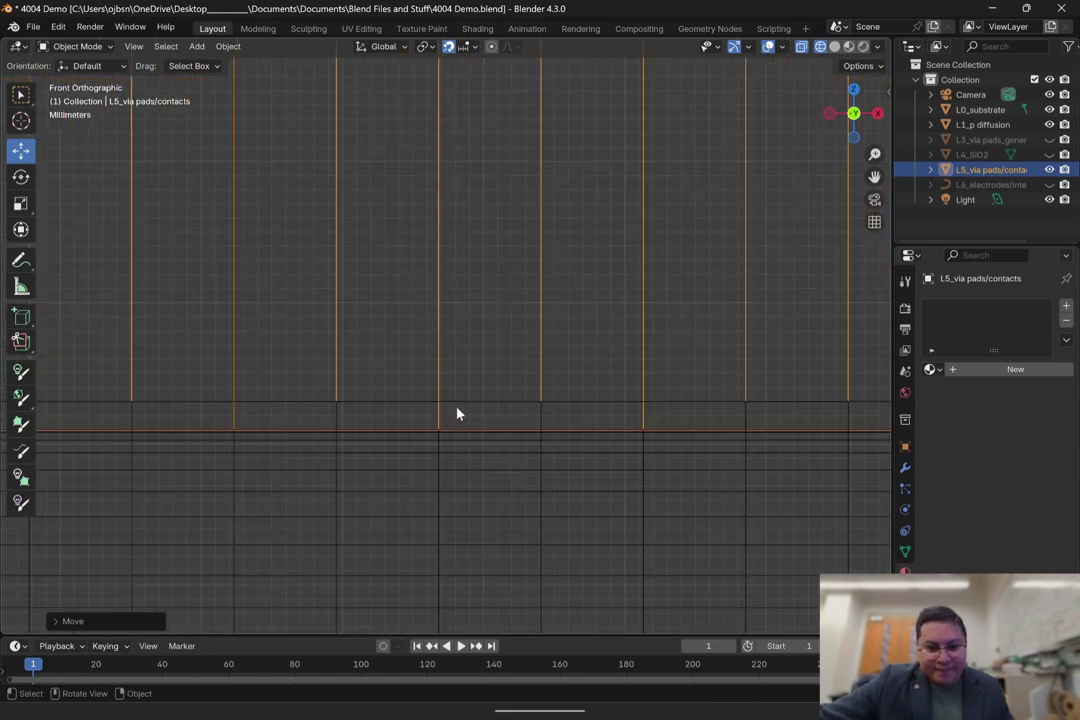
Step: Select L1_p diffusion and nudge it slightly along Z against the underside of the contacts
{"action": "left_click", "coordinate": [482, 402]}
{"action": "scroll", "coordinate": [486, 390], "scroll_direction": "down", "scroll_amount": 7}
{"action": "middle_click_drag", "start_coordinate": [336, 349], "coordinate": [418, 328], "text": "shift"}
{"action": "middle_click_drag", "start_coordinate": [212, 321], "coordinate": [588, 314], "text": "shift"}
{"action": "scroll", "coordinate": [418, 336], "scroll_direction": "up", "scroll_amount": 6}
{"action": "scroll", "coordinate": [530, 316], "scroll_direction": "up", "scroll_amount": 4}
{"action": "left_click_drag", "start_coordinate": [518, 300], "coordinate": [520, 301]}
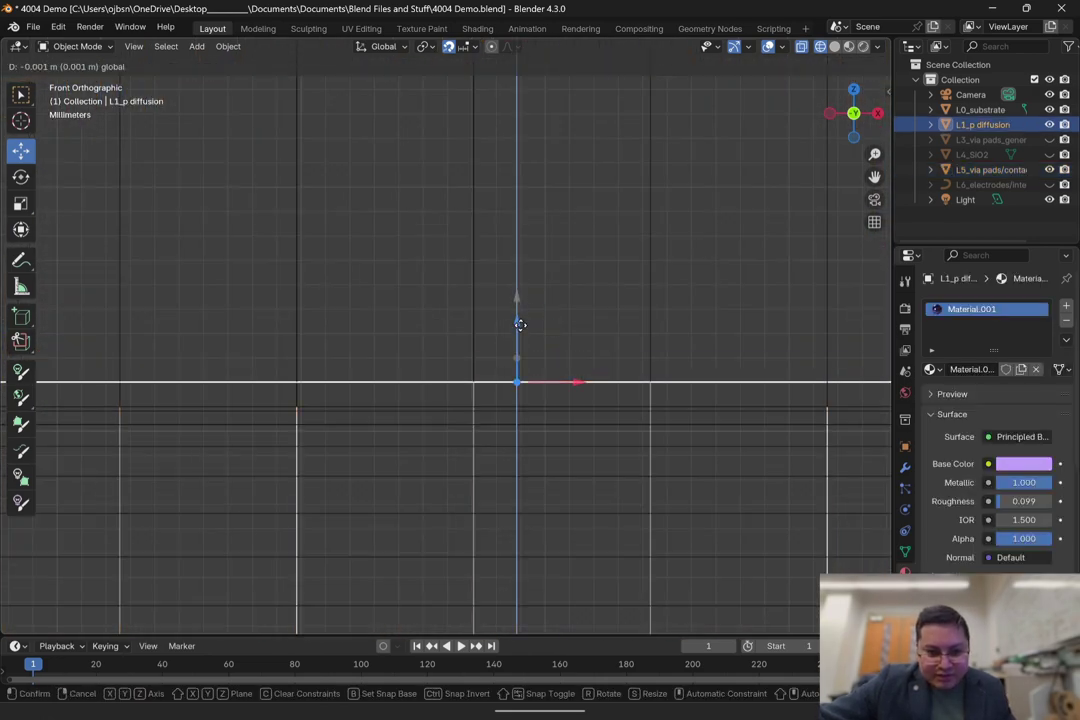
{"action": "left_click", "coordinate": [519, 300]}
{"action": "scroll", "coordinate": [549, 349], "scroll_direction": "down", "scroll_amount": 3}
{"action": "scroll", "coordinate": [520, 330], "scroll_direction": "up", "scroll_amount": 5}
{"action": "scroll", "coordinate": [520, 330], "scroll_direction": "down", "scroll_amount": 20}
Step: Deselect the diffusion layer and inspect the contact posts on the chip in rendered shading
{"action": "middle_click_drag", "start_coordinate": [520, 330], "coordinate": [532, 368]}
{"action": "scroll", "coordinate": [532, 367], "scroll_direction": "down", "scroll_amount": 5}
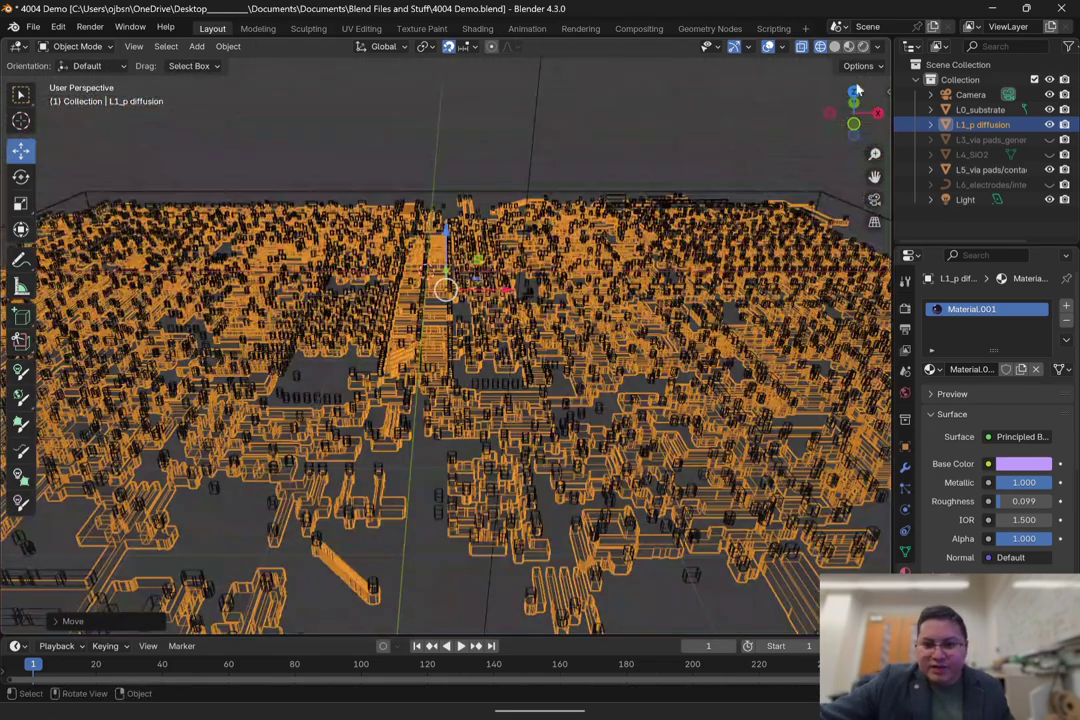
{"action": "left_click", "coordinate": [862, 47]}
{"action": "left_click", "coordinate": [484, 153]}
{"action": "middle_click_drag", "start_coordinate": [509, 243], "coordinate": [511, 325]}
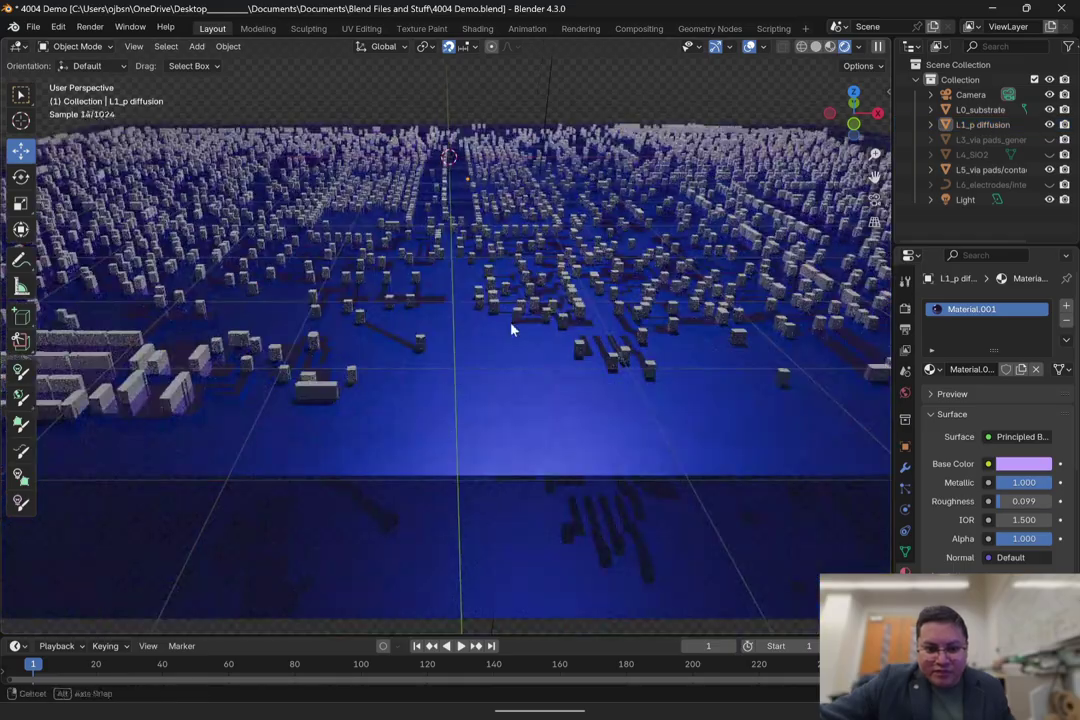
{"action": "scroll", "coordinate": [509, 335], "scroll_direction": "up", "scroll_amount": 5}
{"action": "scroll", "coordinate": [509, 335], "scroll_direction": "up", "scroll_amount": 3}
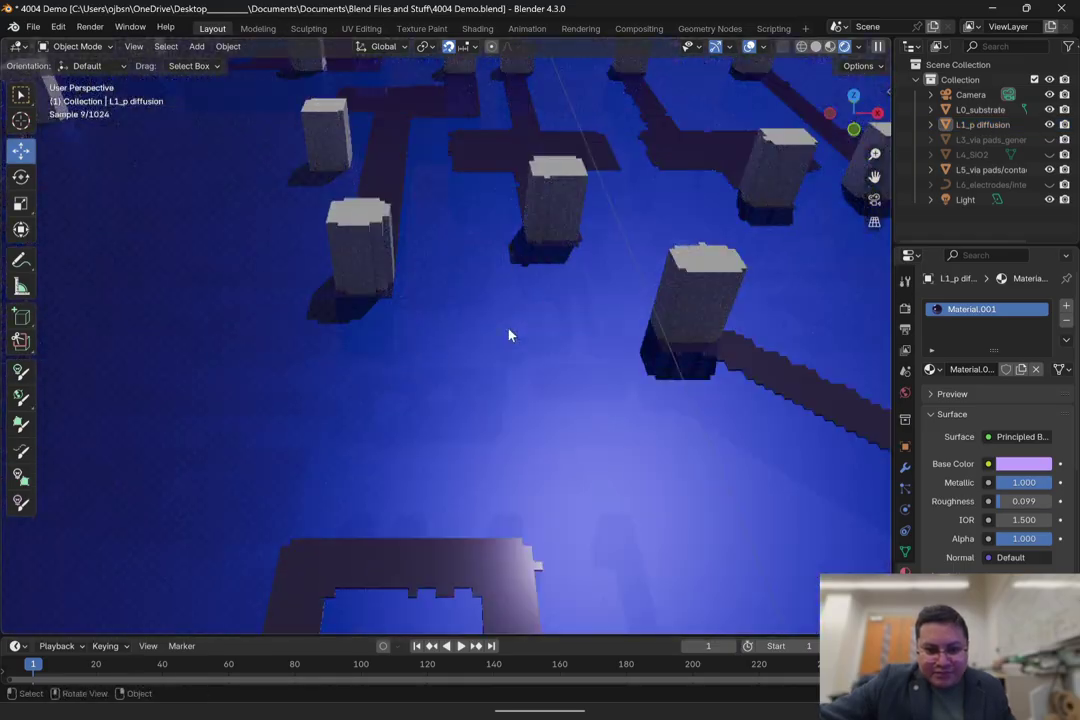
{"action": "scroll", "coordinate": [509, 335], "scroll_direction": "down", "scroll_amount": 10}
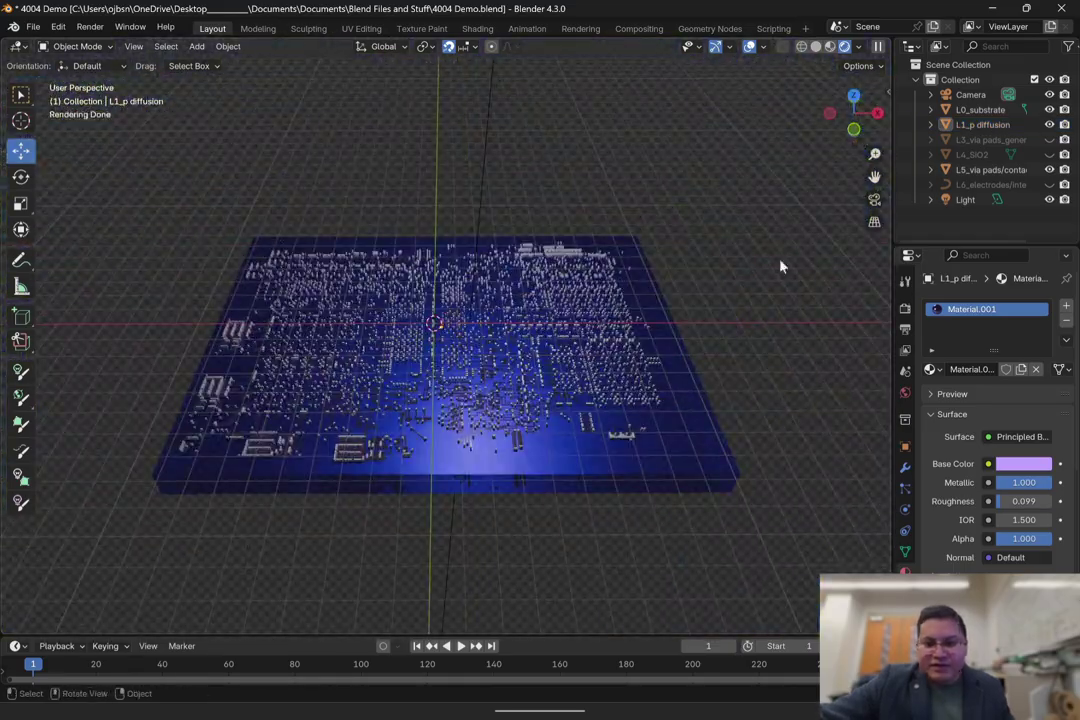
Step: Save the Blender file, and swap the visible layer from L5_via pads/contacts to L6_electrodes
{"action": "left_click", "coordinate": [33, 26]}
{"action": "left_click", "coordinate": [50, 123]}
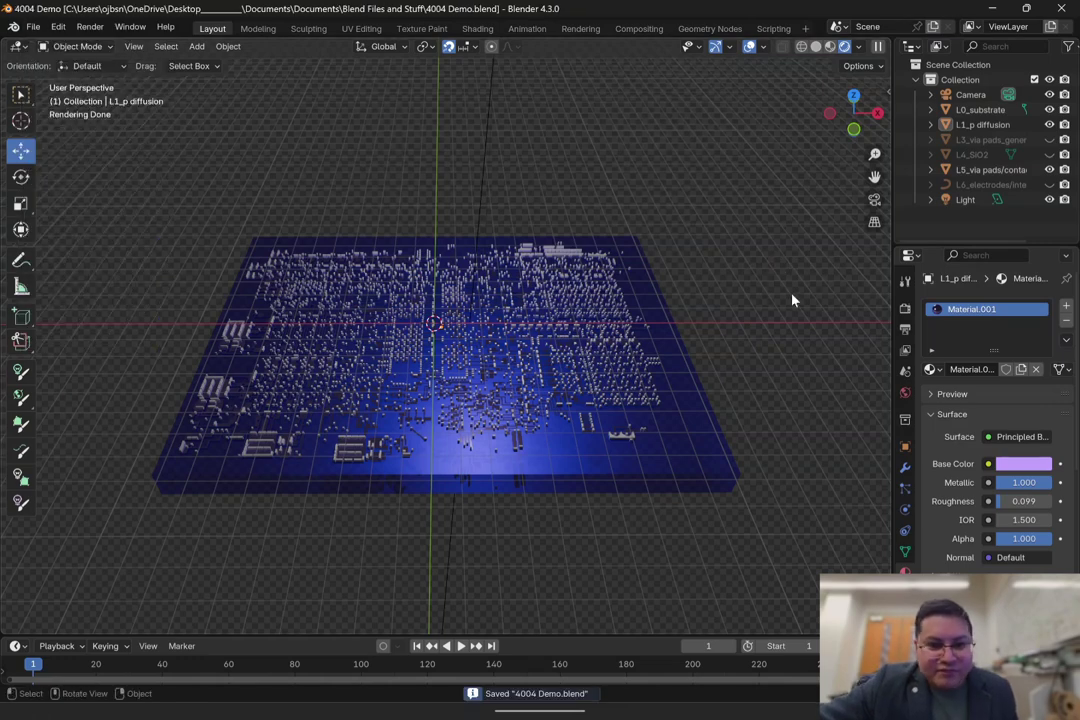
{"action": "left_click", "coordinate": [1049, 170]}
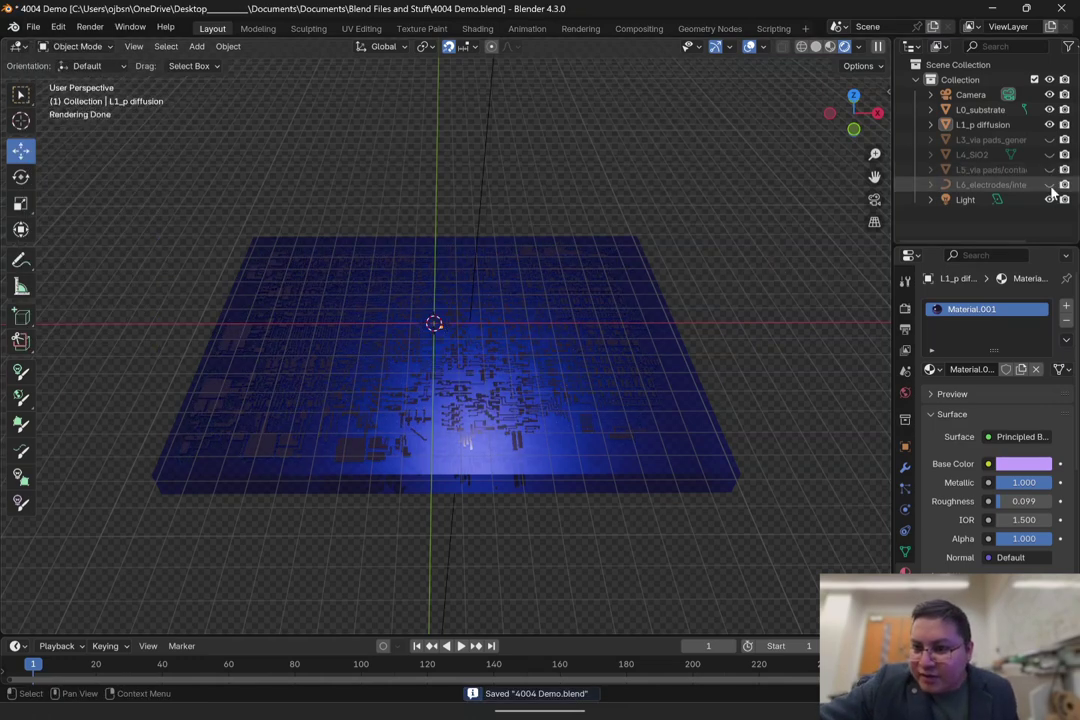
{"action": "left_click", "coordinate": [1049, 185]}
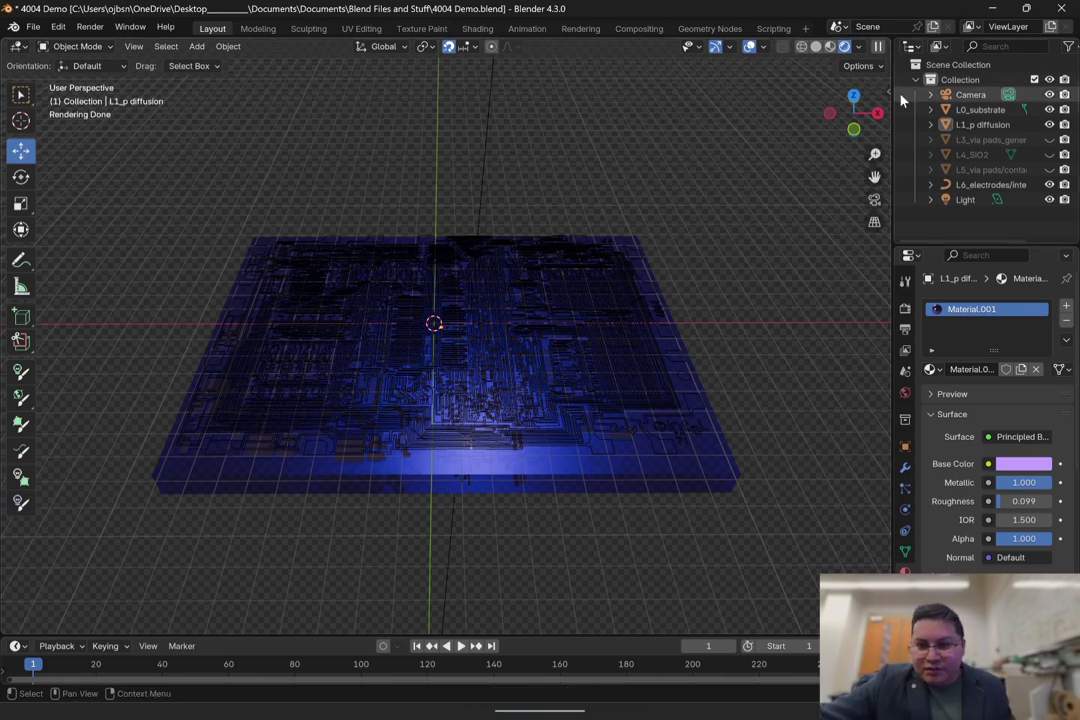
Step: In wireframe shading, select L6_electrodes/interconnects, hide L1_p diffusion and convert the electrode curve to a mesh
{"action": "left_click", "coordinate": [815, 46]}
{"action": "mouse_move", "coordinate": [459, 334]}
{"action": "middle_mouse_down"}
{"action": "mouse_move", "coordinate": [393, 377]}
{"action": "mouse_move", "coordinate": [386, 311]}
{"action": "middle_mouse_up"}
{"action": "left_click", "coordinate": [386, 311]}
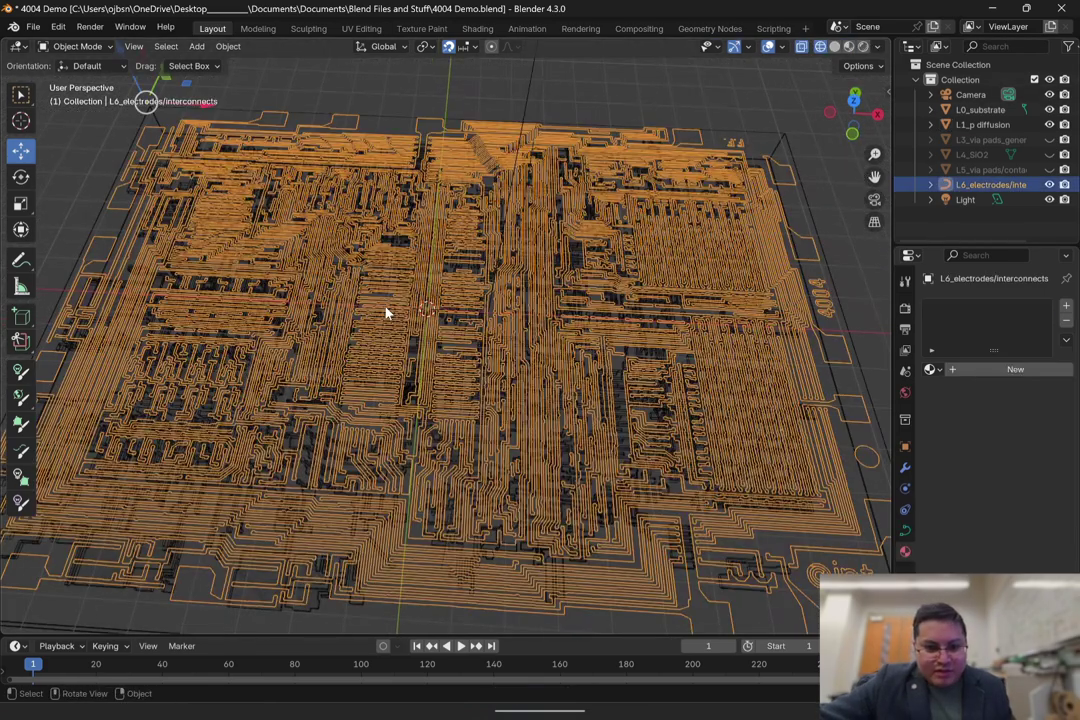
{"action": "left_click", "coordinate": [1049, 124]}
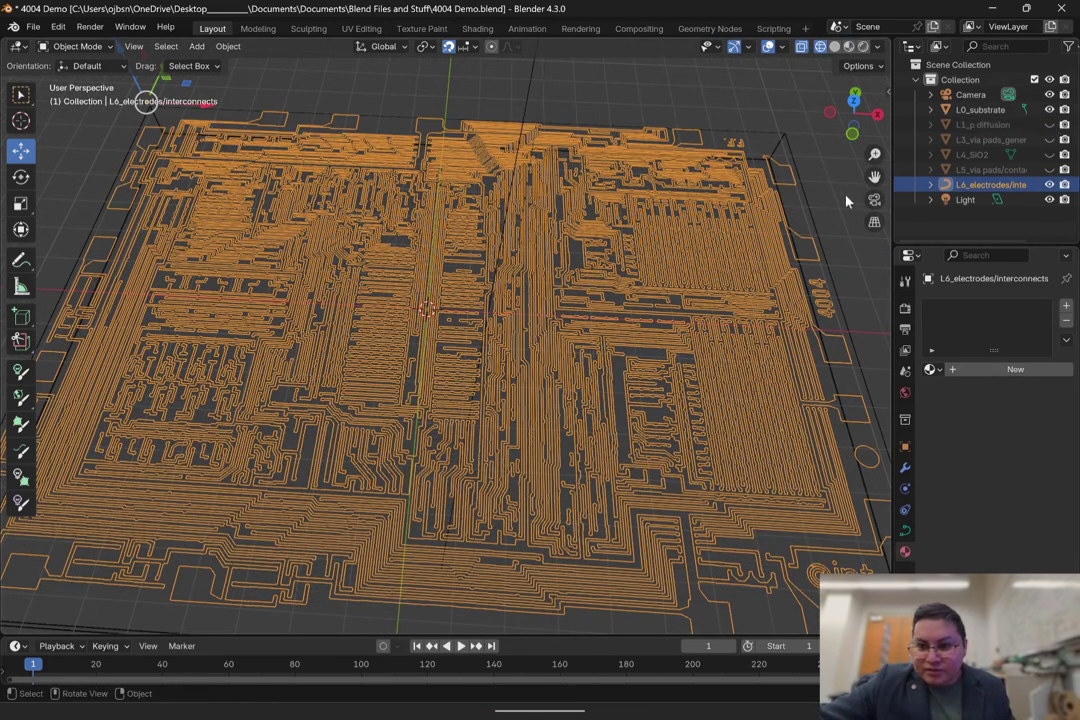
{"action": "middle_click_drag", "start_coordinate": [499, 368], "coordinate": [243, 251]}
{"action": "right_click", "coordinate": [243, 251]}
{"action": "mouse_move", "coordinate": [285, 281]}
{"action": "left_click", "coordinate": [339, 283]}
Step: Enter Edit Mode on L6_electrodes/interconnects and select all of its geometry
{"action": "left_click", "coordinate": [105, 47]}
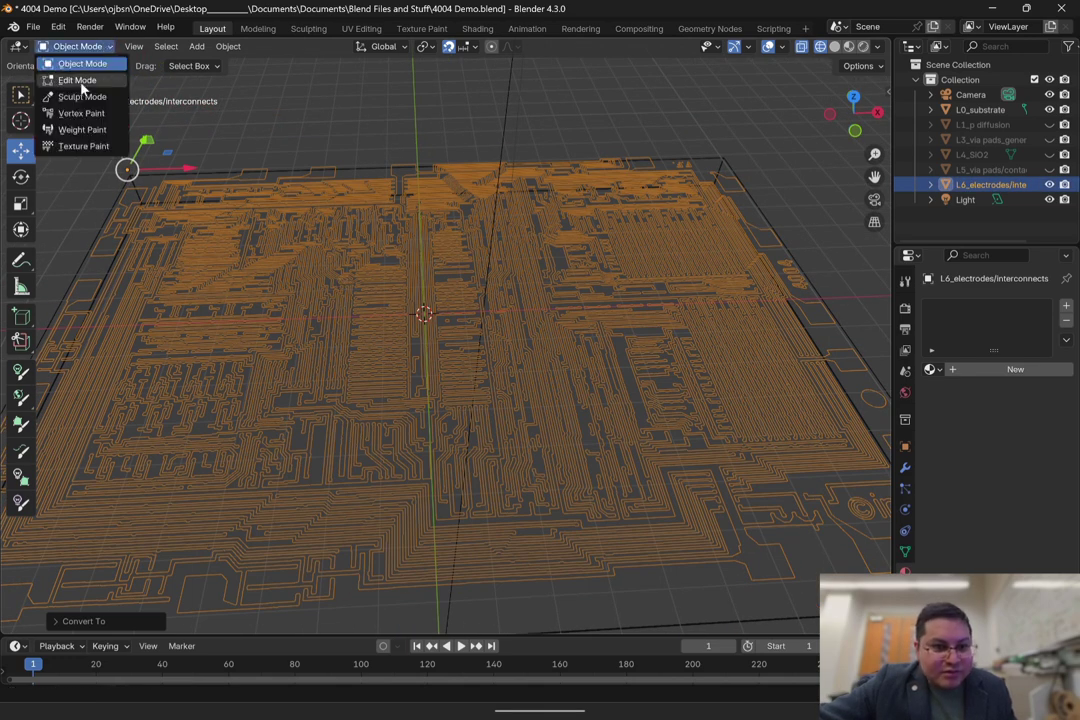
{"action": "left_click", "coordinate": [75, 77]}
{"action": "scroll", "coordinate": [422, 388], "scroll_direction": "down", "scroll_amount": 4}
{"action": "middle_click_drag", "start_coordinate": [429, 369], "coordinate": [449, 371]}
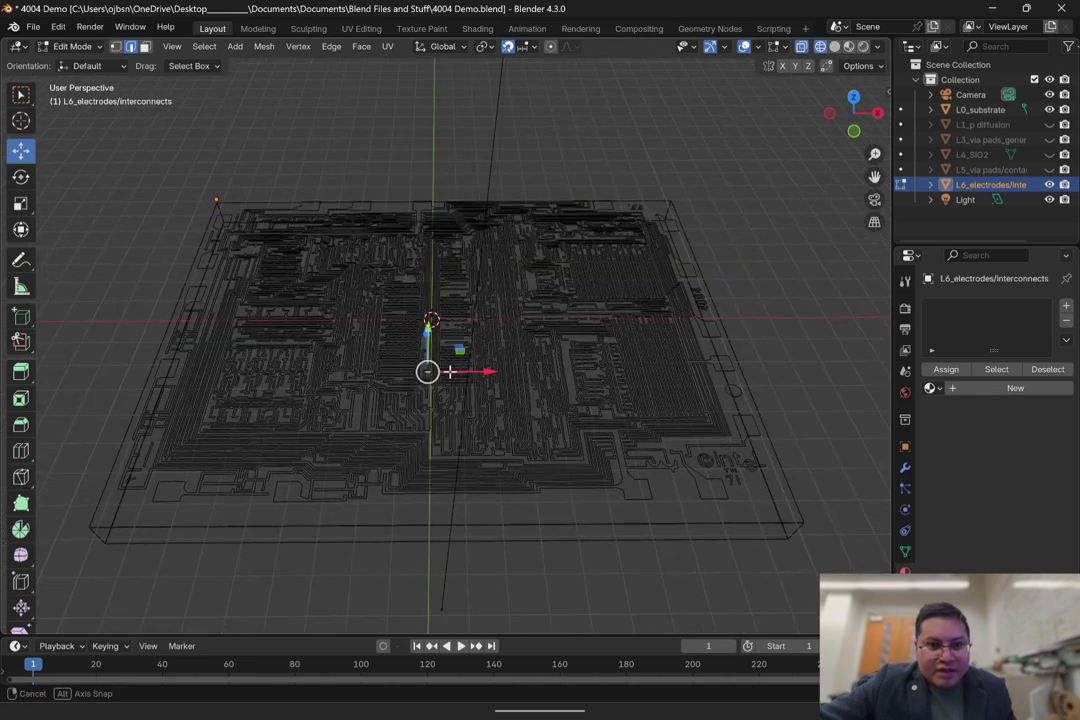
{"action": "left_click_drag", "start_coordinate": [125, 163], "coordinate": [793, 562]}
{"action": "left_click_drag", "start_coordinate": [62, 552], "coordinate": [813, 140]}
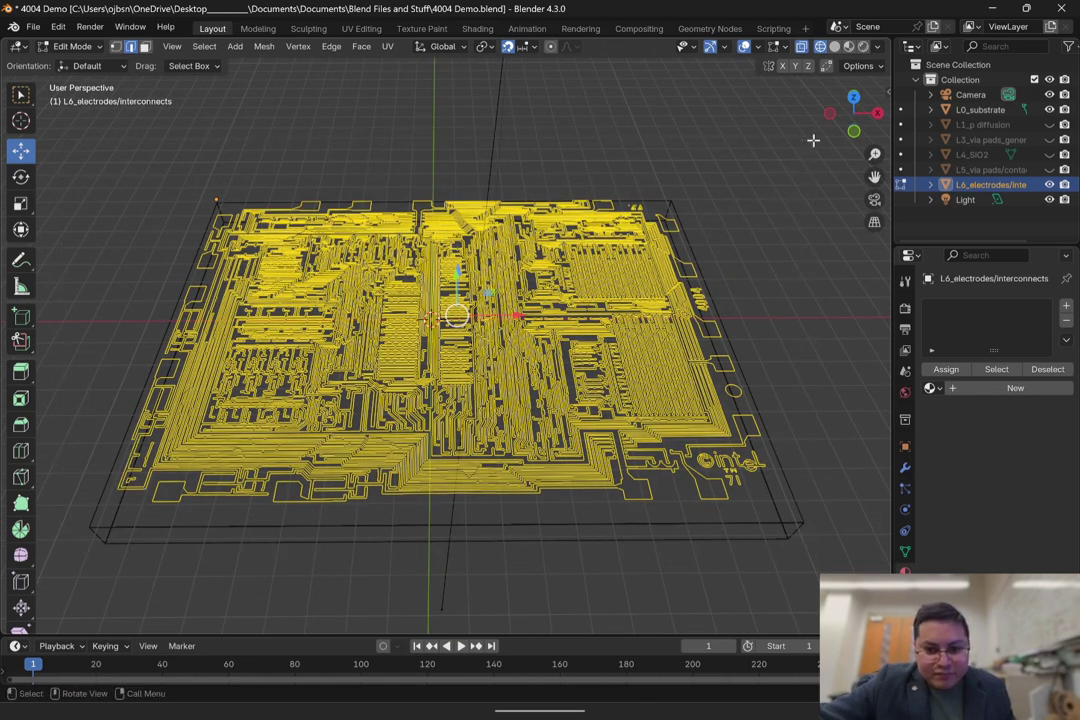
Step: Extrude the selected electrode geometry slightly downward along its normal in the front orthographic view
{"action": "scroll", "coordinate": [236, 272], "scroll_direction": "down", "scroll_amount": 2}
{"action": "middle_click_drag", "start_coordinate": [485, 280], "coordinate": [492, 317]}
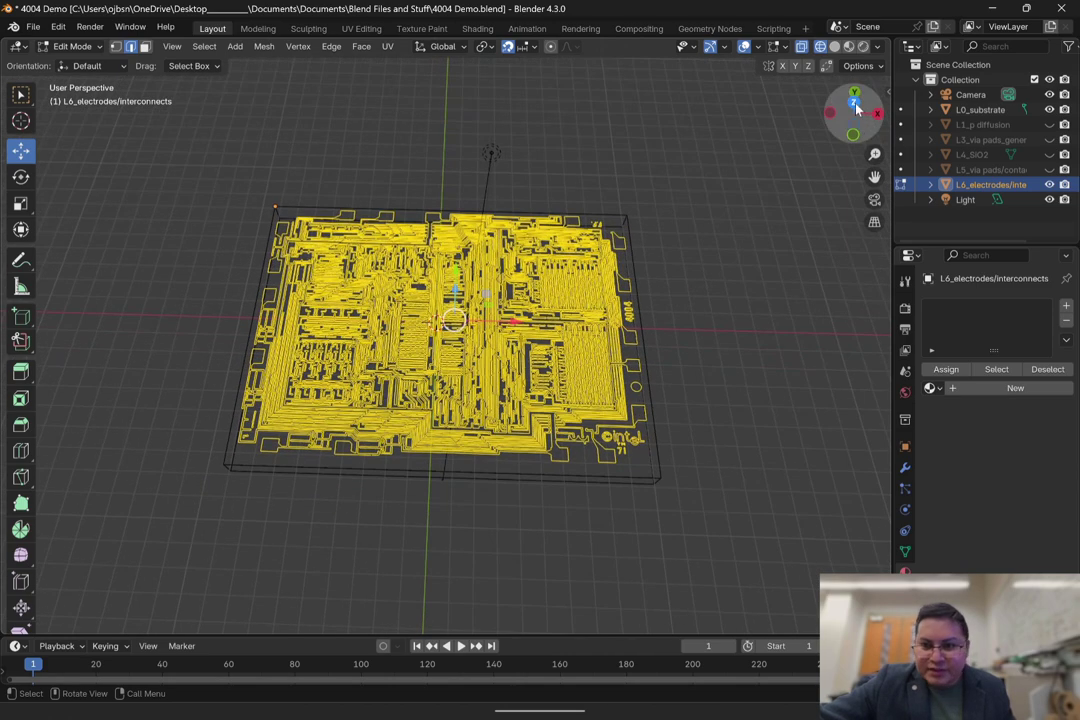
{"action": "left_click", "coordinate": [854, 102]}
{"action": "scroll", "coordinate": [592, 280], "scroll_direction": "up", "scroll_amount": 2}
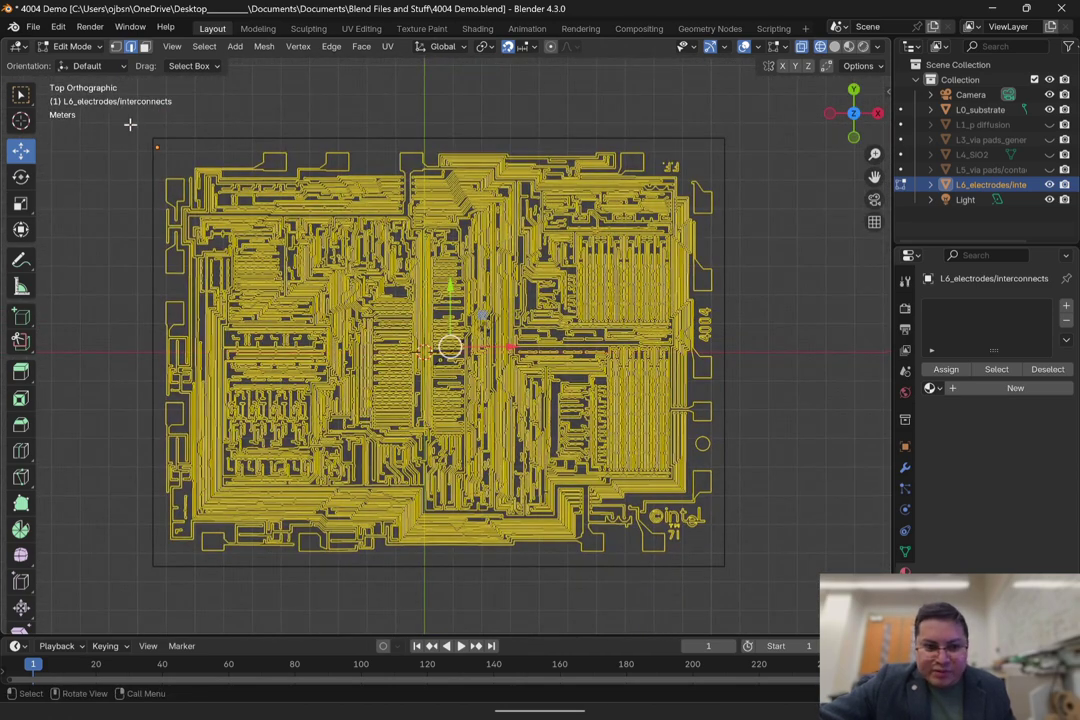
{"action": "scroll", "coordinate": [468, 336], "scroll_direction": "up", "scroll_amount": 6}
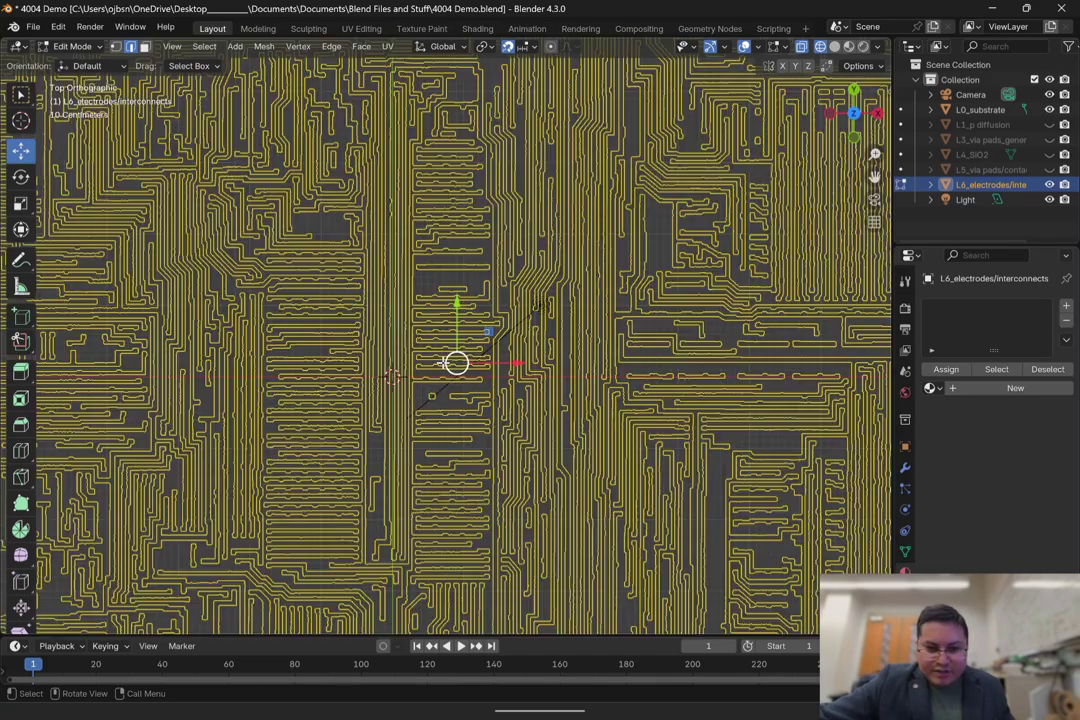
{"action": "scroll", "coordinate": [530, 335], "scroll_direction": "down", "scroll_amount": 6}
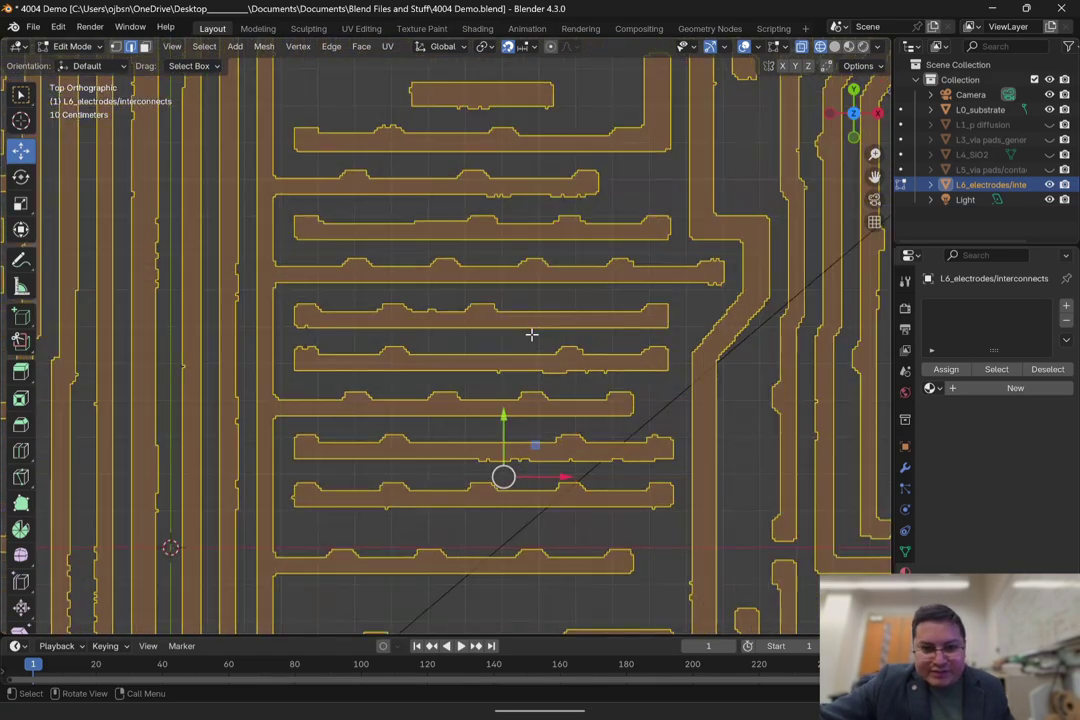
{"action": "left_click", "coordinate": [854, 137]}
{"action": "scroll", "coordinate": [516, 318], "scroll_direction": "up", "scroll_amount": 13}
{"action": "middle_click_drag", "start_coordinate": [521, 315], "coordinate": [489, 337], "text": "shift"}
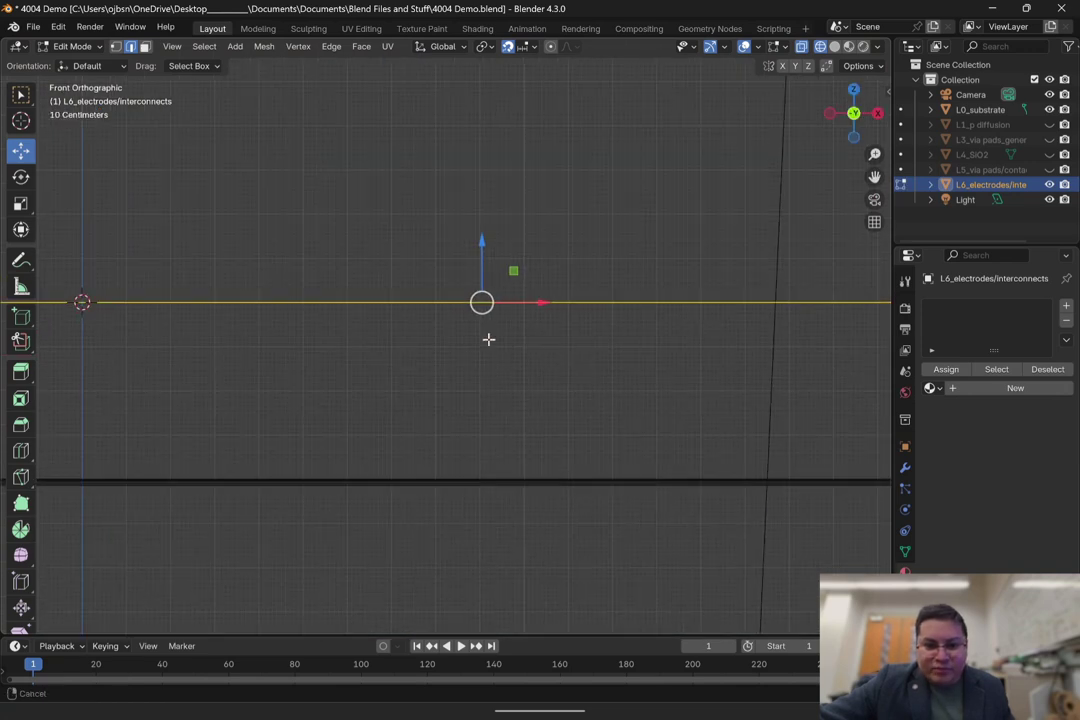
{"action": "key", "text": "e"}
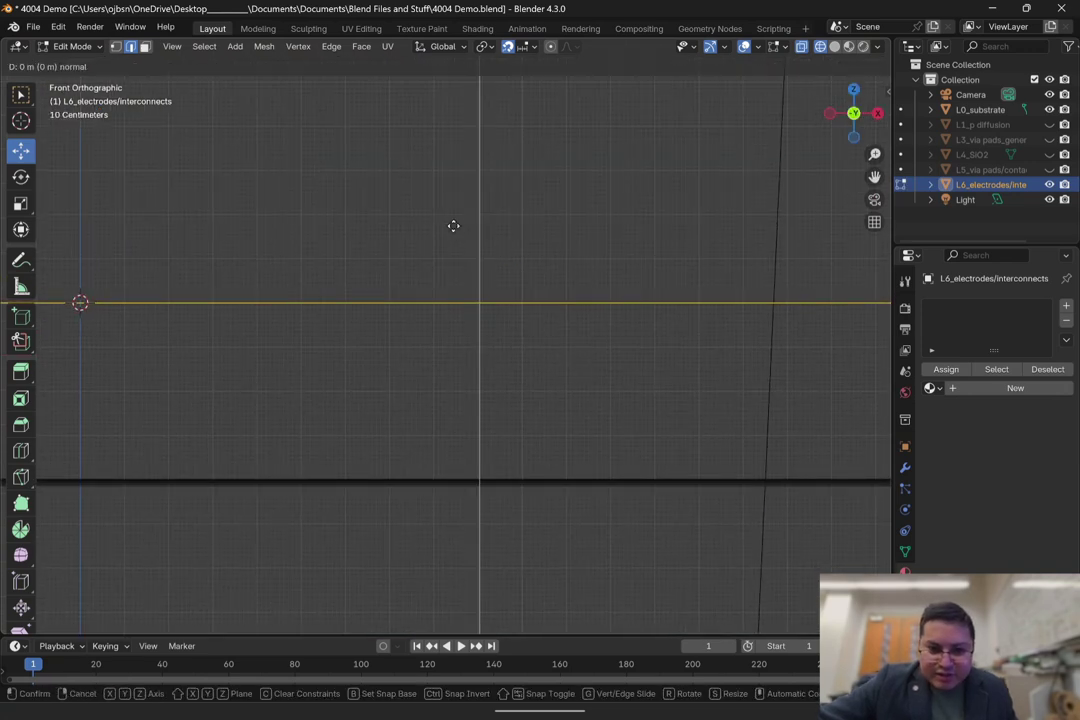
{"action": "left_click", "coordinate": [455, 260]}
Step: Return L6_electrodes/interconnects to Object Mode and set its origin to its geometry
{"action": "scroll", "coordinate": [460, 285], "scroll_direction": "down", "scroll_amount": 10}
{"action": "middle_click_drag", "start_coordinate": [520, 310], "coordinate": [549, 296]}
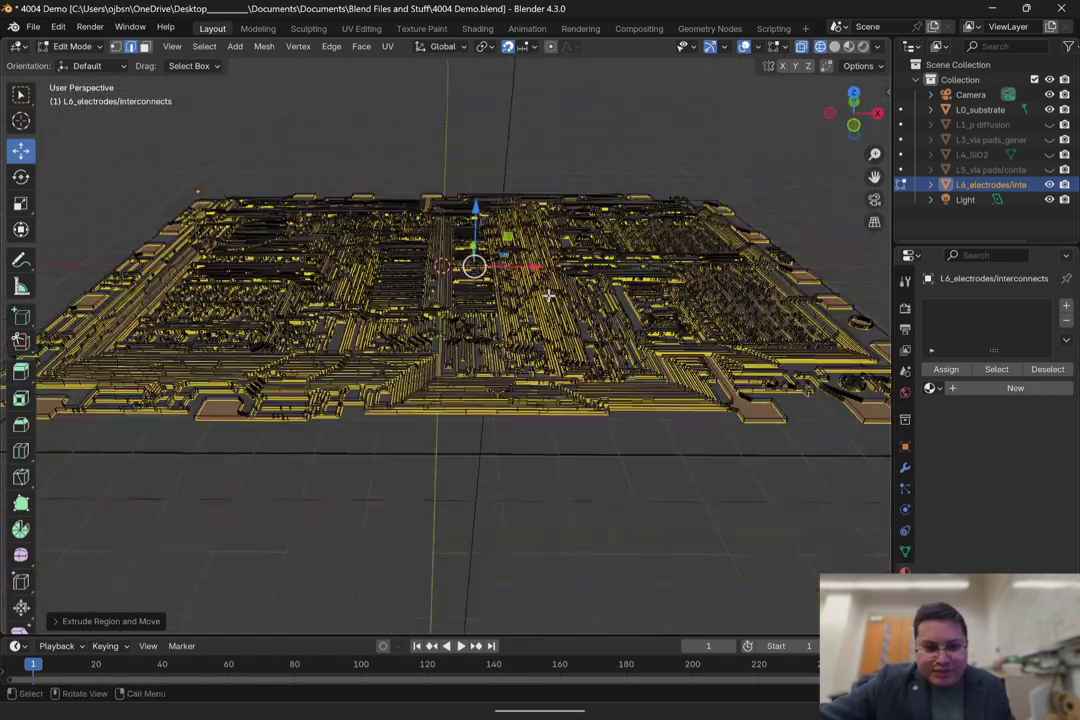
{"action": "left_click", "coordinate": [84, 55]}
{"action": "left_click", "coordinate": [80, 62]}
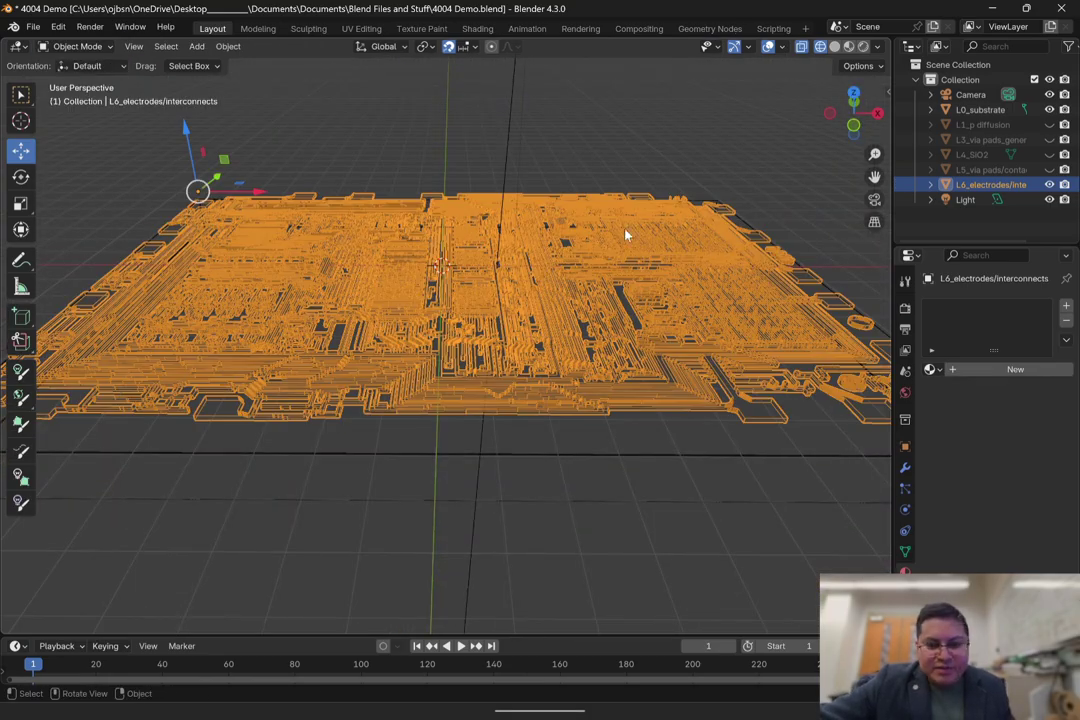
{"action": "right_click", "coordinate": [604, 246]}
{"action": "mouse_move", "coordinate": [612, 257]}
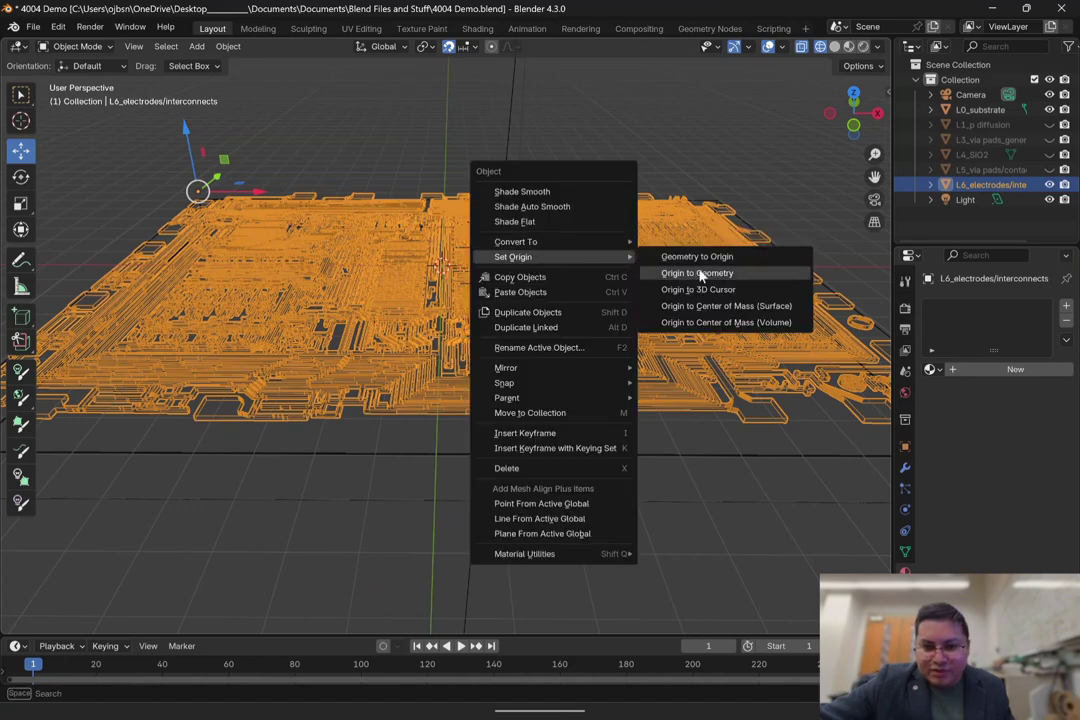
{"action": "left_click", "coordinate": [700, 272]}
Step: Unhide L5_via pads/contacts in the front orthographic view as the height reference for the electrode layer
{"action": "left_click", "coordinate": [853, 126]}
{"action": "scroll", "coordinate": [415, 306], "scroll_direction": "up", "scroll_amount": 5}
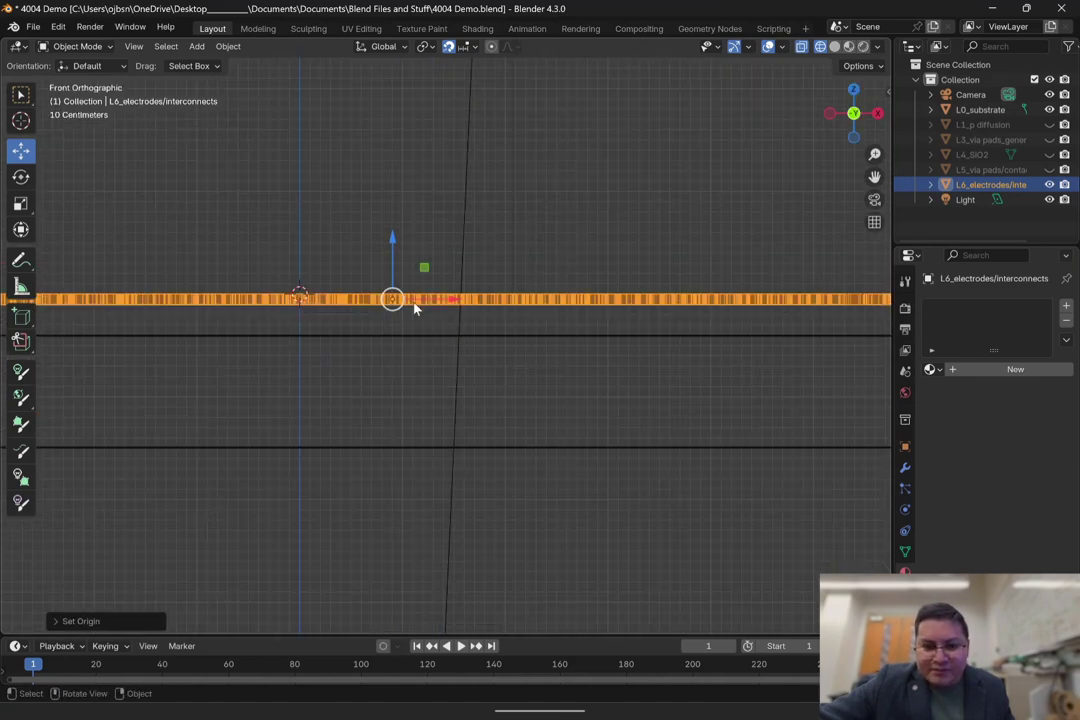
{"action": "middle_click_drag", "start_coordinate": [483, 314], "coordinate": [424, 352], "text": "shift"}
{"action": "left_click", "coordinate": [1049, 170]}
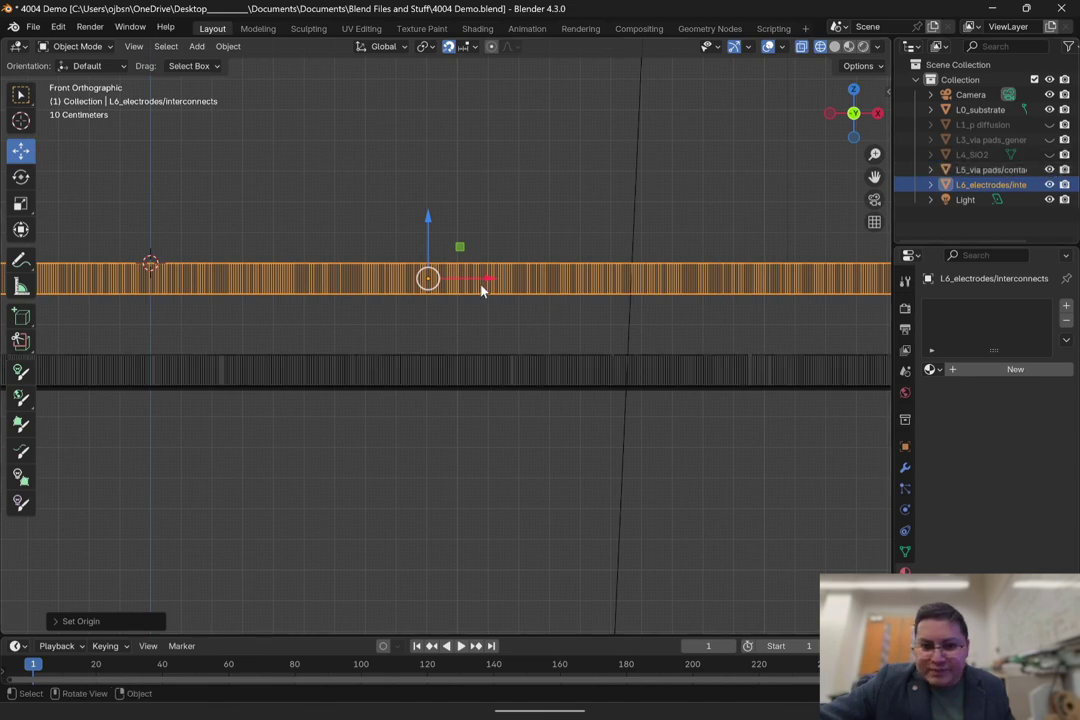
{"action": "scroll", "coordinate": [551, 283], "scroll_direction": "up", "scroll_amount": 3}
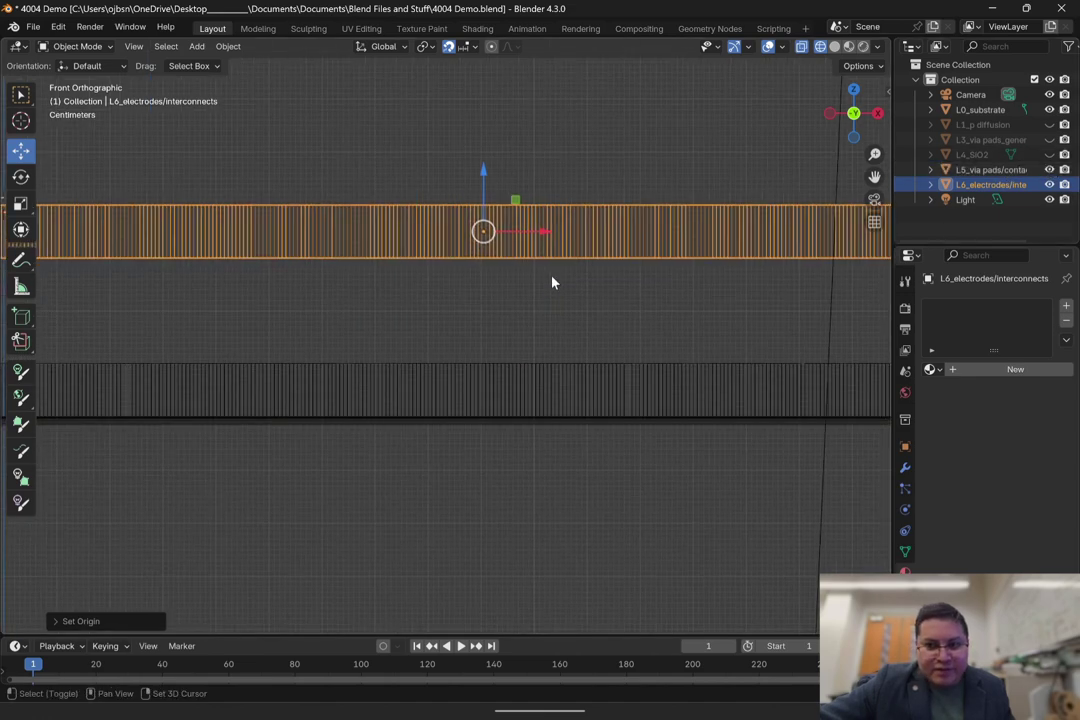
{"action": "left_click", "coordinate": [1049, 126]}
{"action": "left_click", "coordinate": [1049, 126]}
{"action": "left_click", "coordinate": [1049, 140]}
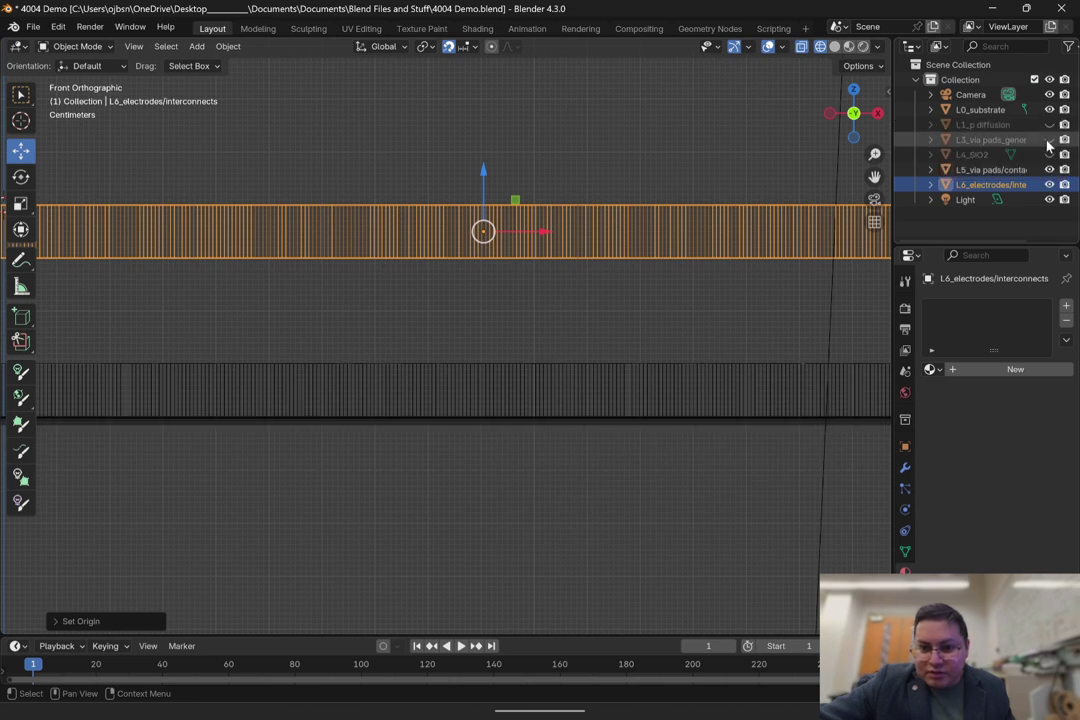
Step: Lower L6_electrodes/interconnects along Z until its underside meets the top of the L5 contacts, and deselect it
{"action": "scroll", "coordinate": [516, 140], "scroll_direction": "up", "scroll_amount": 3}
{"action": "left_click_drag", "start_coordinate": [512, 112], "coordinate": [518, 262]}
{"action": "scroll", "coordinate": [518, 261], "scroll_direction": "up", "scroll_amount": 2}
{"action": "middle_click_drag", "start_coordinate": [547, 317], "coordinate": [508, 242], "text": "shift"}
{"action": "scroll", "coordinate": [508, 242], "scroll_direction": "up", "scroll_amount": 3}
{"action": "left_click_drag", "start_coordinate": [536, 78], "coordinate": [548, 200]}
{"action": "scroll", "coordinate": [466, 292], "scroll_direction": "up", "scroll_amount": 7}
{"action": "left_click_drag", "start_coordinate": [529, 96], "coordinate": [511, 229]}
{"action": "scroll", "coordinate": [525, 300], "scroll_direction": "up", "scroll_amount": 5}
{"action": "scroll", "coordinate": [491, 311], "scroll_direction": "up", "scroll_amount": 4}
{"action": "scroll", "coordinate": [620, 338], "scroll_direction": "down", "scroll_amount": 3}
{"action": "left_click", "coordinate": [605, 287]}
{"action": "scroll", "coordinate": [571, 301], "scroll_direction": "down", "scroll_amount": 15}
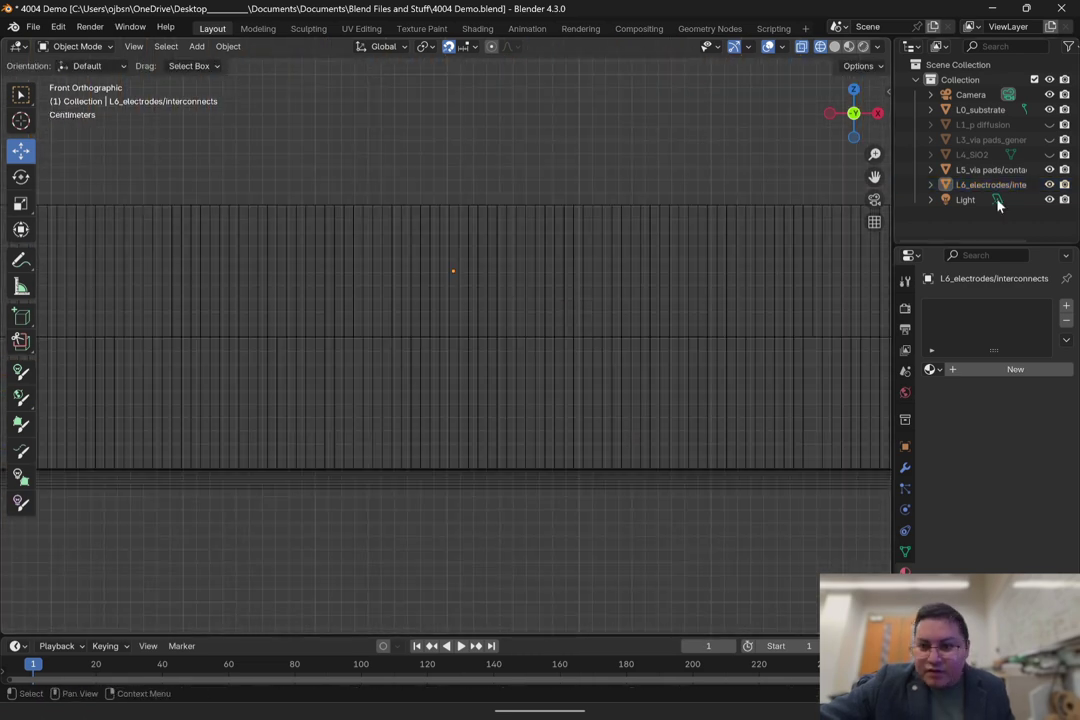
Step: Unhide L1_p diffusion, L3_via pads_general and L4_SiO2, and show the whole chip in rendered shading
{"action": "left_click", "coordinate": [1049, 124]}
{"action": "left_click", "coordinate": [1049, 140]}
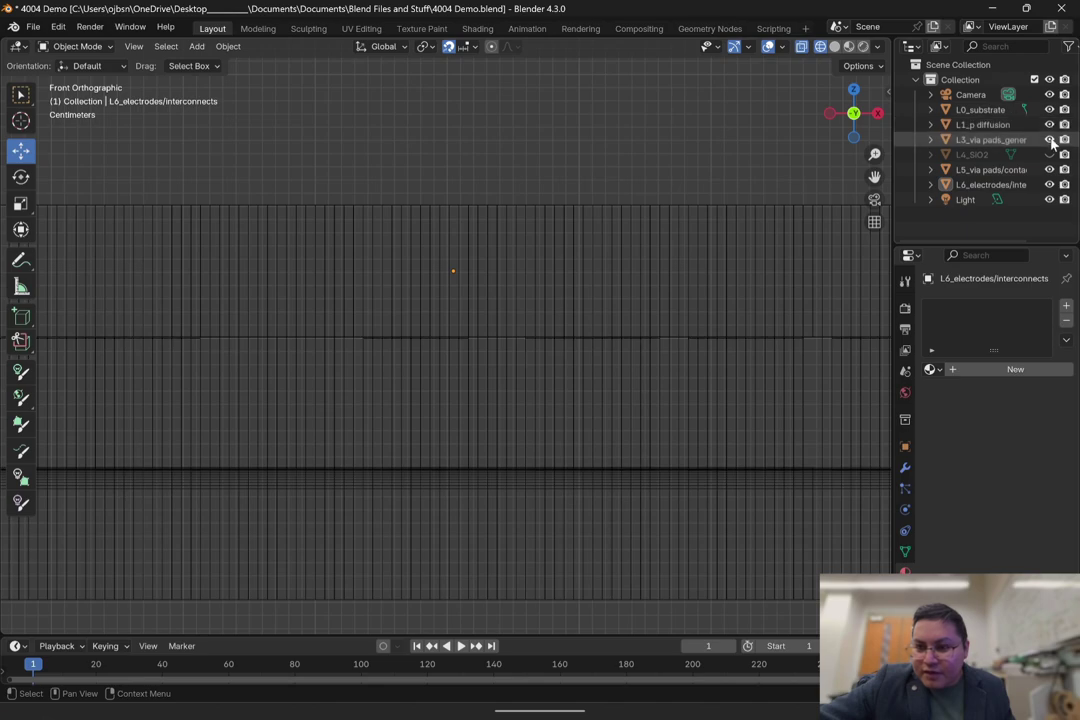
{"action": "left_click", "coordinate": [1049, 155]}
{"action": "middle_click_drag", "start_coordinate": [521, 325], "coordinate": [549, 255], "text": "shift"}
{"action": "scroll", "coordinate": [549, 255], "scroll_direction": "down", "scroll_amount": 6}
{"action": "left_click", "coordinate": [862, 46]}
{"action": "mouse_move", "coordinate": [598, 215]}
{"action": "middle_mouse_down"}
{"action": "mouse_move", "coordinate": [614, 257]}
{"action": "mouse_move", "coordinate": [600, 289]}
{"action": "mouse_move", "coordinate": [475, 320]}
{"action": "middle_mouse_up"}
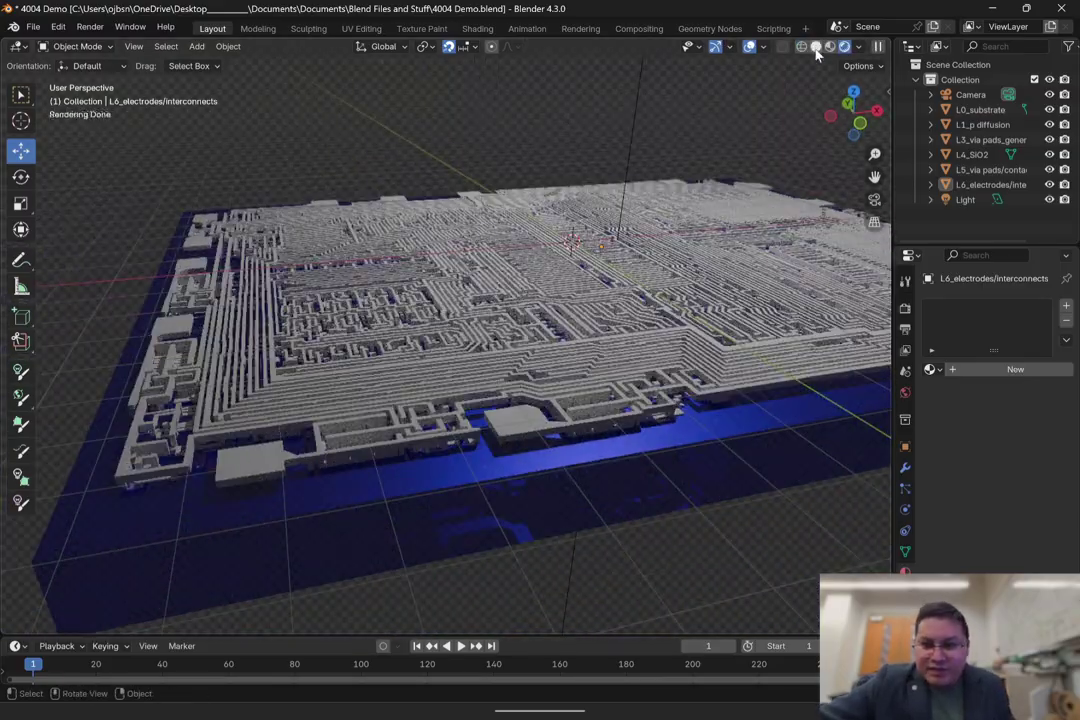
Step: Switch to solid shading, inspect the stacked chip layers up close and save the Blender file
{"action": "left_click", "coordinate": [816, 46]}
{"action": "mouse_move", "coordinate": [560, 210]}
{"action": "middle_mouse_down"}
{"action": "mouse_move", "coordinate": [636, 310]}
{"action": "mouse_move", "coordinate": [603, 352]}
{"action": "mouse_move", "coordinate": [504, 376]}
{"action": "mouse_move", "coordinate": [610, 183]}
{"action": "mouse_move", "coordinate": [569, 270]}
{"action": "mouse_move", "coordinate": [352, 301]}
{"action": "mouse_move", "coordinate": [398, 309]}
{"action": "mouse_move", "coordinate": [503, 206]}
{"action": "mouse_move", "coordinate": [516, 294]}
{"action": "mouse_move", "coordinate": [465, 248]}
{"action": "mouse_move", "coordinate": [567, 283]}
{"action": "mouse_move", "coordinate": [629, 282]}
{"action": "mouse_move", "coordinate": [424, 335]}
{"action": "middle_mouse_up"}
{"action": "scroll", "coordinate": [636, 310], "scroll_direction": "up", "scroll_amount": 4}
{"action": "scroll", "coordinate": [610, 183], "scroll_direction": "up", "scroll_amount": 4}
{"action": "scroll", "coordinate": [424, 335], "scroll_direction": "down", "scroll_amount": 5}
{"action": "left_click", "coordinate": [33, 27]}
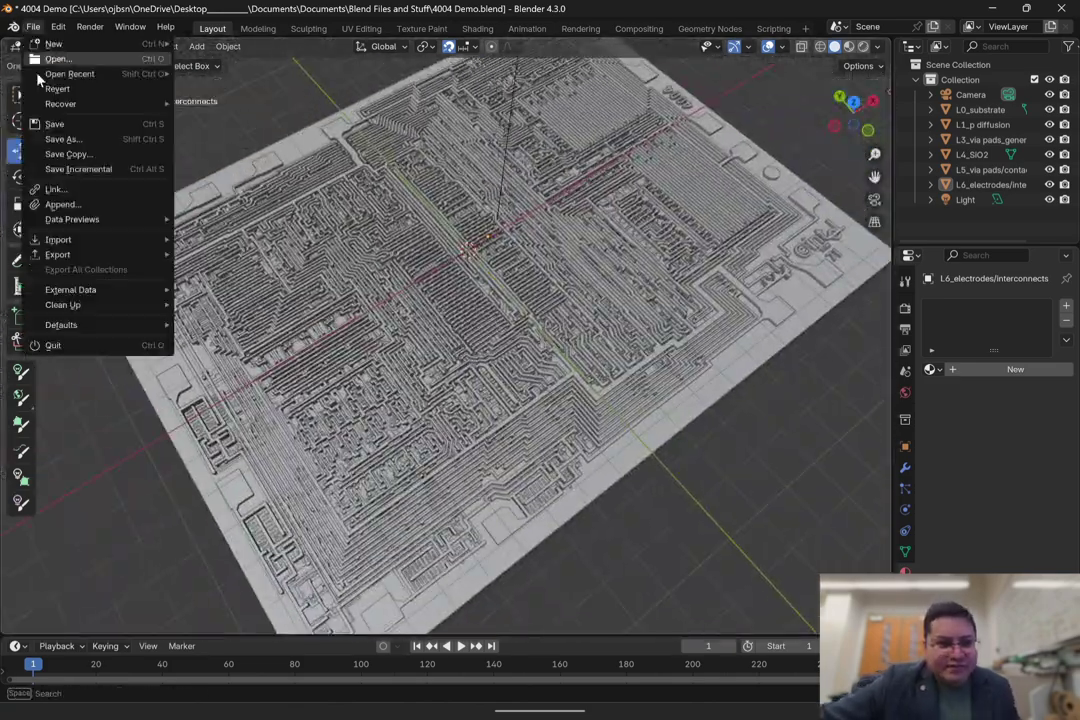
{"action": "left_click", "coordinate": [50, 123]}
Step: Hide L6_electrodes/interconnects and L5_via pads/contacts to expose the L3 via pads, toggling the L5 contacts to compare
{"action": "middle_click_drag", "start_coordinate": [578, 289], "coordinate": [511, 299]}
{"action": "mouse_move", "coordinate": [455, 275]}
{"action": "middle_mouse_down"}
{"action": "mouse_move", "coordinate": [465, 289]}
{"action": "mouse_move", "coordinate": [452, 336]}
{"action": "mouse_move", "coordinate": [451, 321]}
{"action": "mouse_move", "coordinate": [443, 325]}
{"action": "mouse_move", "coordinate": [476, 302]}
{"action": "mouse_move", "coordinate": [480, 224]}
{"action": "middle_mouse_up"}
{"action": "left_click", "coordinate": [558, 240]}
{"action": "left_click", "coordinate": [1049, 184]}
{"action": "middle_click_drag", "start_coordinate": [480, 224], "coordinate": [478, 270]}
{"action": "left_click", "coordinate": [1051, 170]}
{"action": "left_click", "coordinate": [1051, 170]}
{"action": "left_click", "coordinate": [1051, 170]}
{"action": "left_click", "coordinate": [1051, 170]}
{"action": "left_click", "coordinate": [1051, 170]}
{"action": "left_click", "coordinate": [1051, 170]}
{"action": "left_click", "coordinate": [1051, 170]}
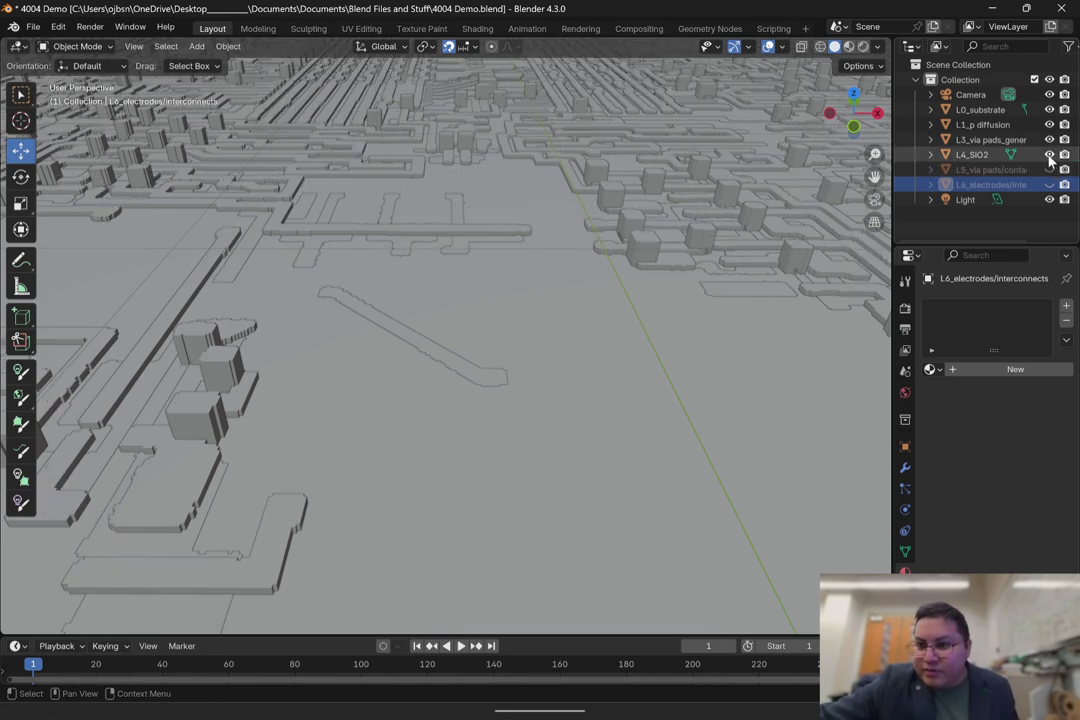
Step: Add a Boolean Difference modifier to L3_via pads_general with L4_SiO2 as its object, and apply it
{"action": "left_click", "coordinate": [1008, 140]}
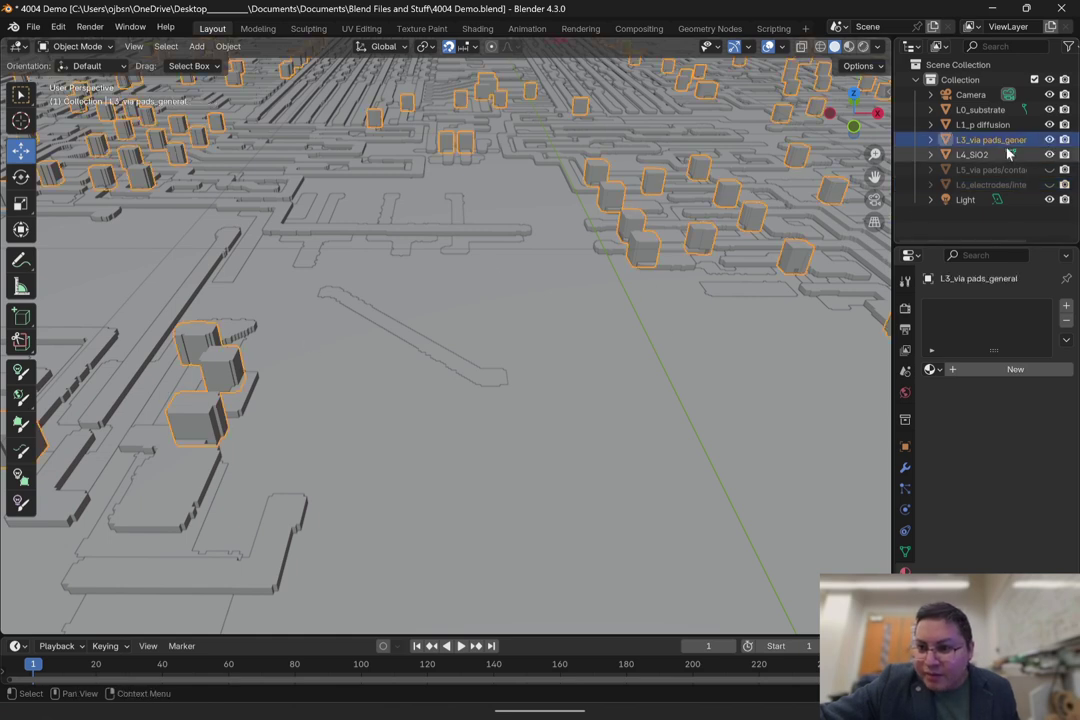
{"action": "left_click", "coordinate": [907, 472]}
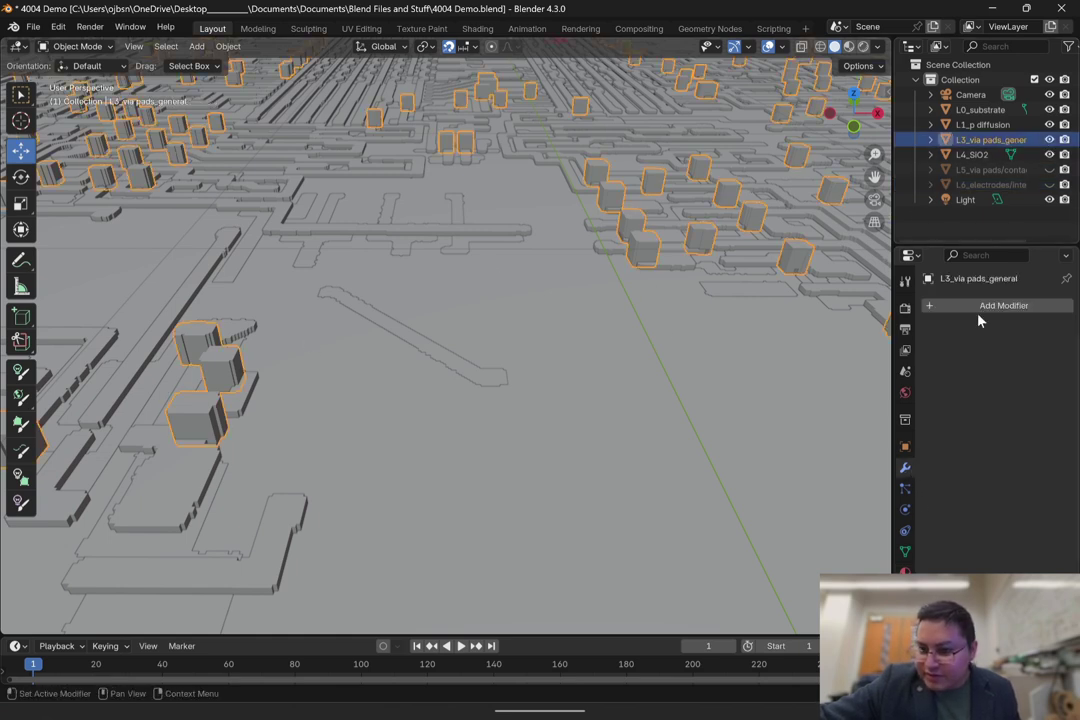
{"action": "left_click", "coordinate": [980, 307]}
{"action": "left_click", "coordinate": [906, 306]}
{"action": "type", "text": "b"}
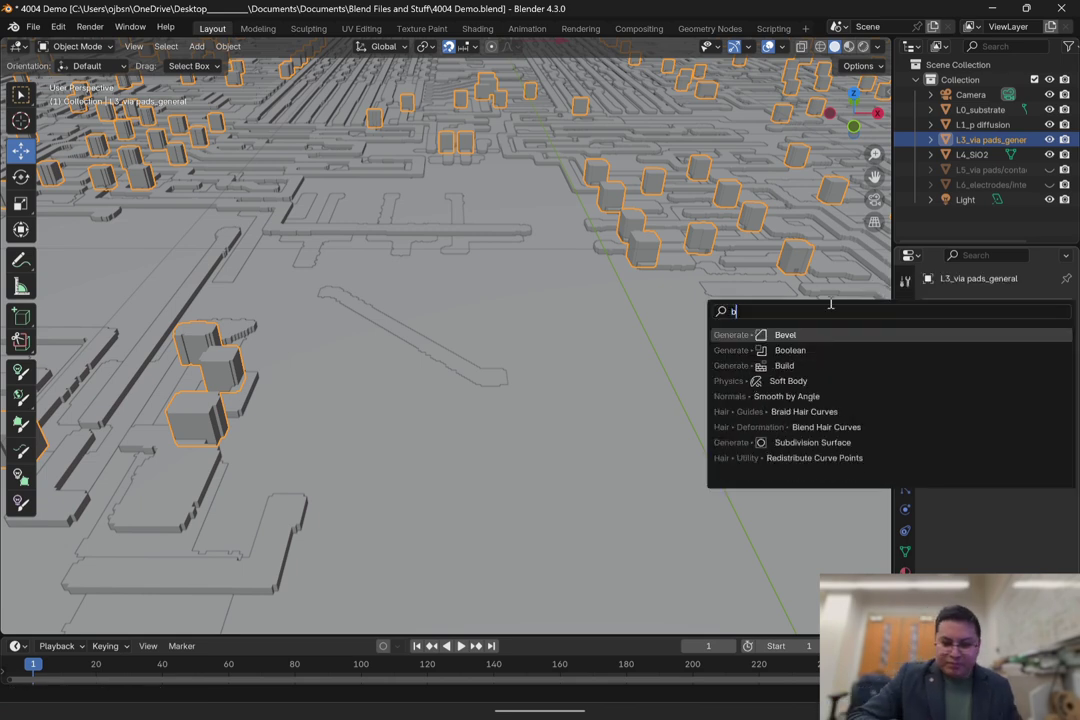
{"action": "key", "text": "Down"}
{"action": "key", "text": "Return"}
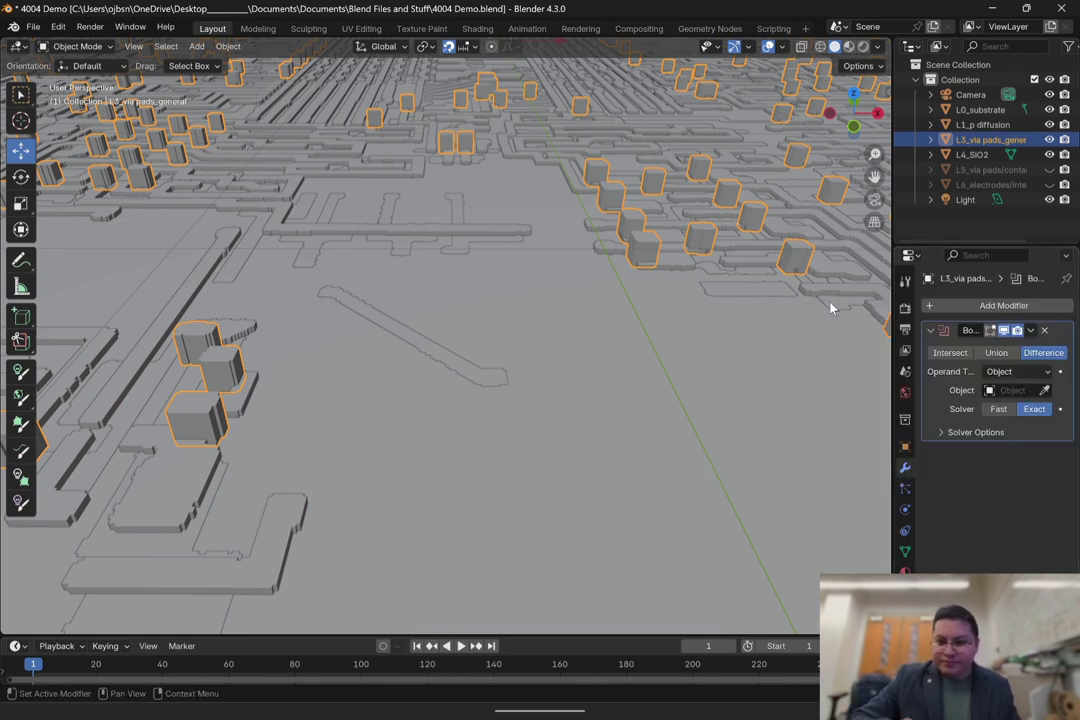
{"action": "left_click", "coordinate": [1018, 390]}
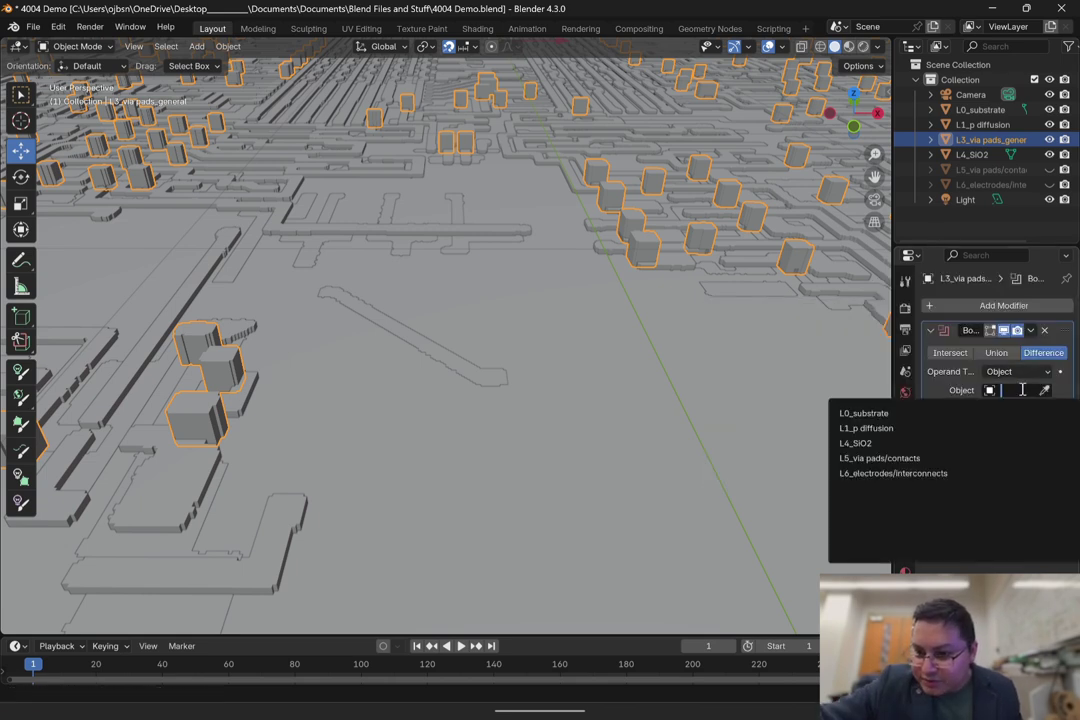
{"action": "left_click", "coordinate": [922, 445]}
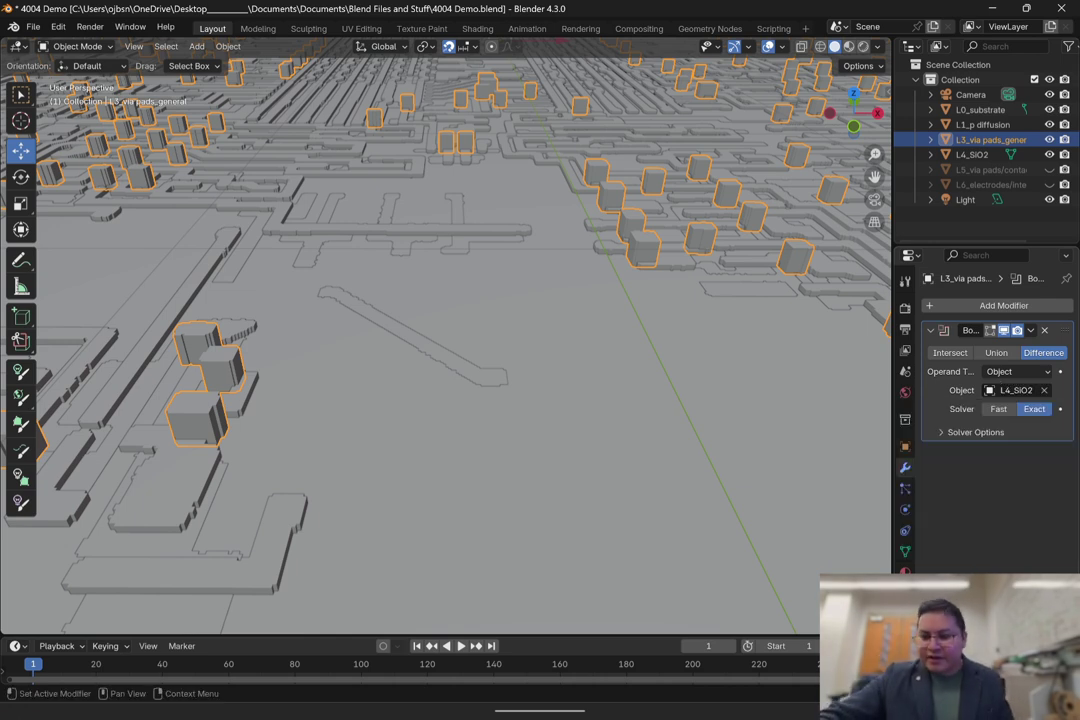
{"action": "left_click", "coordinate": [1030, 331]}
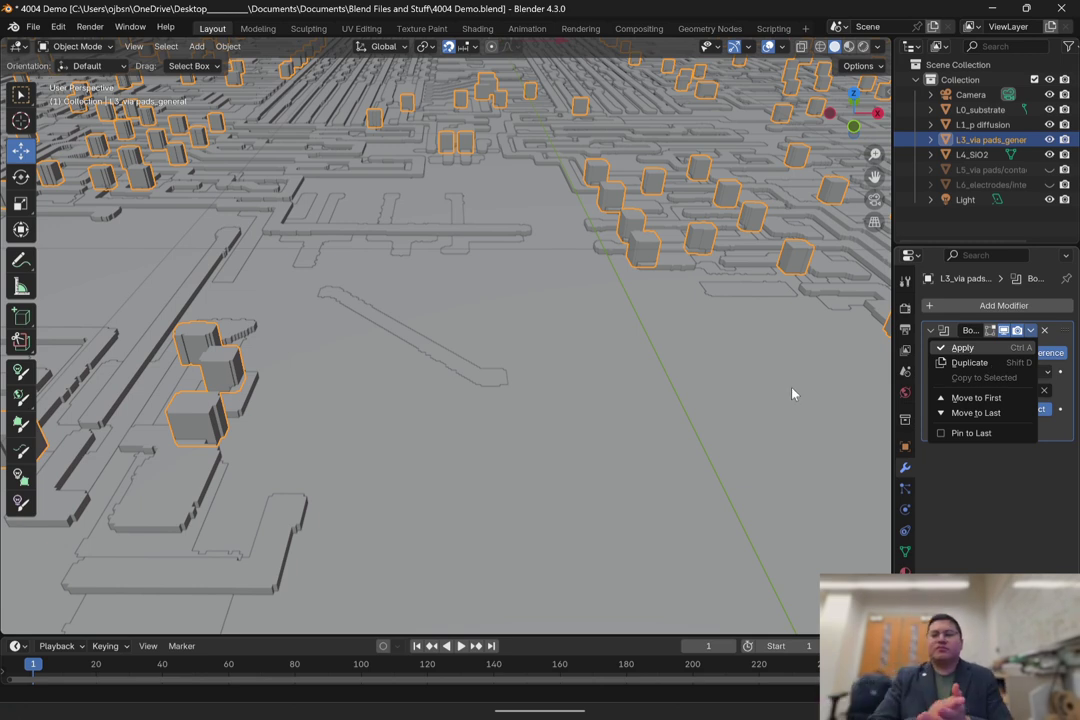
{"action": "key", "text": "ctrl+a"}
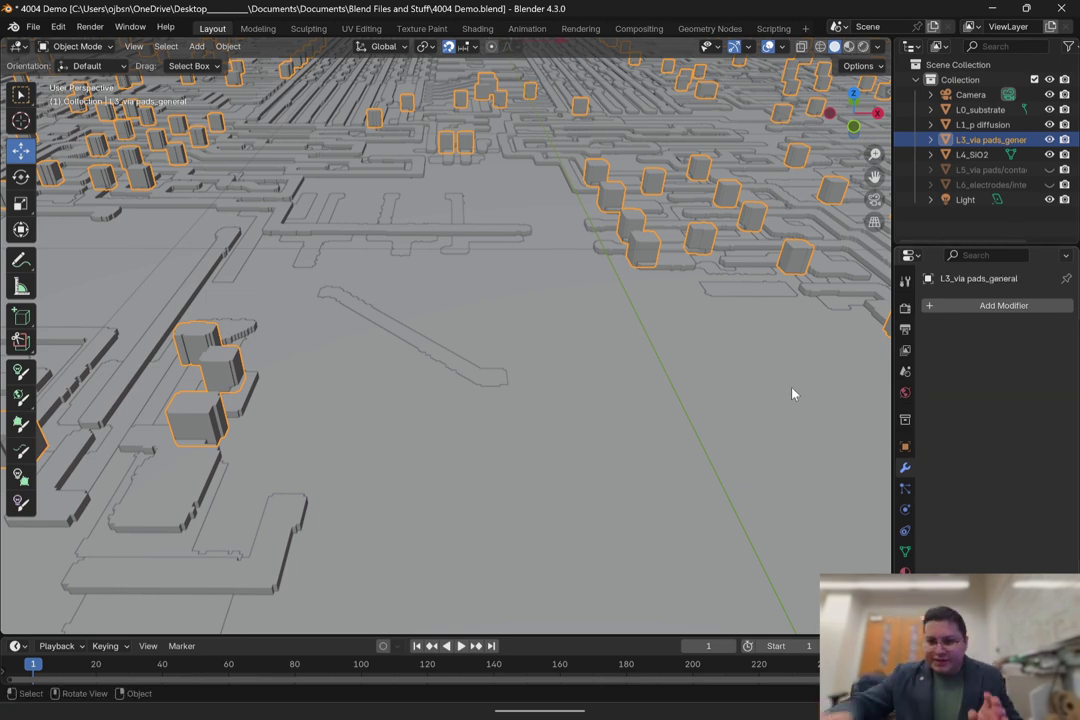
Step: Unhide all layers, clear the selection and save the Blender file
{"action": "key", "text": "alt+h"}
{"action": "scroll", "coordinate": [784, 300], "scroll_direction": "down", "scroll_amount": 10}
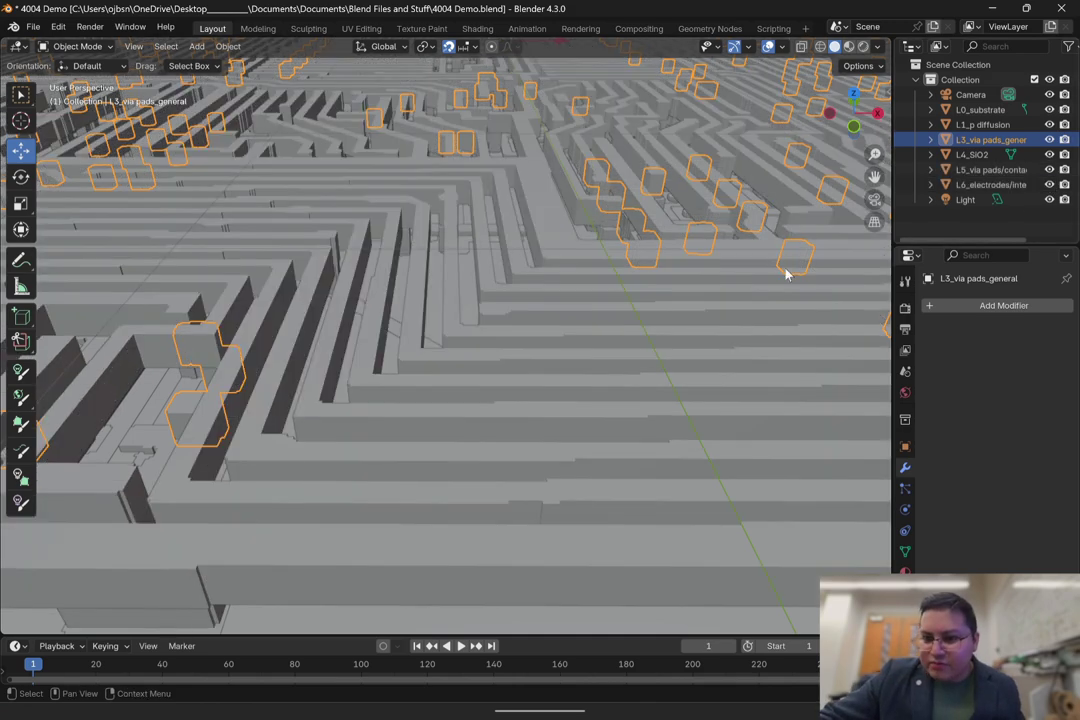
{"action": "left_click", "coordinate": [321, 86]}
{"action": "left_click", "coordinate": [32, 26]}
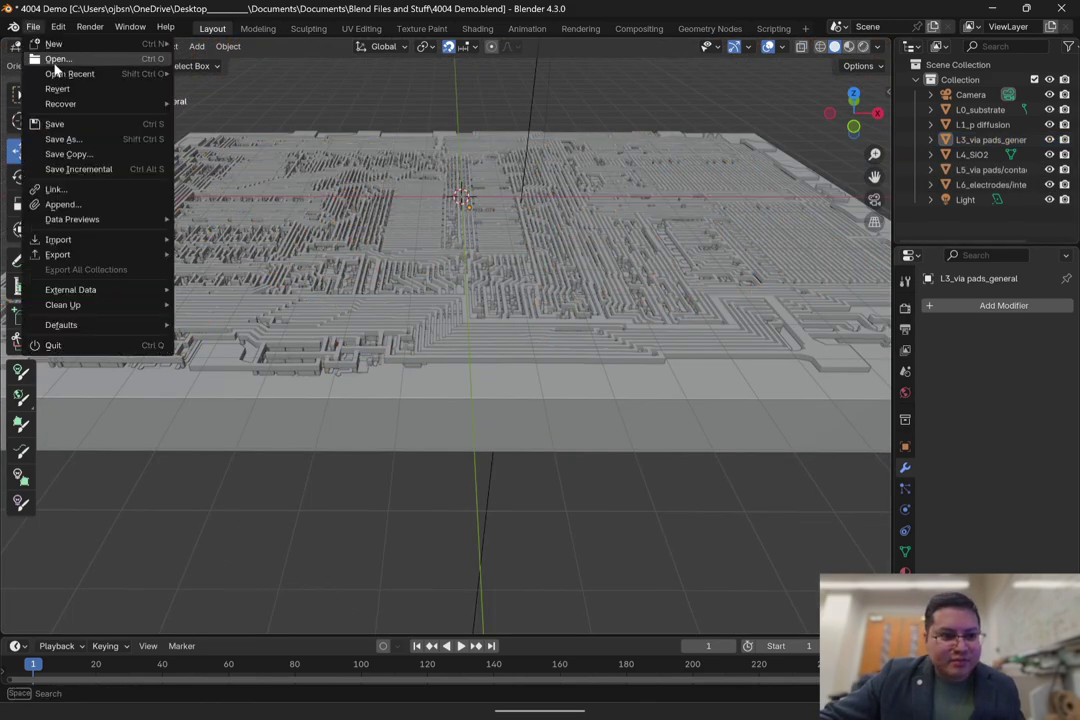
{"action": "left_click", "coordinate": [50, 110]}
Step: Inspect the assembled chip, and hide L6_electrodes/interconnects, L5_via pads/contacts and L4_SiO2
{"action": "middle_click_drag", "start_coordinate": [552, 308], "coordinate": [540, 352]}
{"action": "scroll", "coordinate": [540, 352], "scroll_direction": "up", "scroll_amount": 3}
{"action": "middle_click_drag", "start_coordinate": [640, 480], "coordinate": [528, 374], "text": "shift"}
{"action": "scroll", "coordinate": [511, 414], "scroll_direction": "down", "scroll_amount": 3}
{"action": "scroll", "coordinate": [427, 404], "scroll_direction": "up", "scroll_amount": 1}
{"action": "left_click", "coordinate": [501, 386]}
{"action": "left_click", "coordinate": [653, 400]}
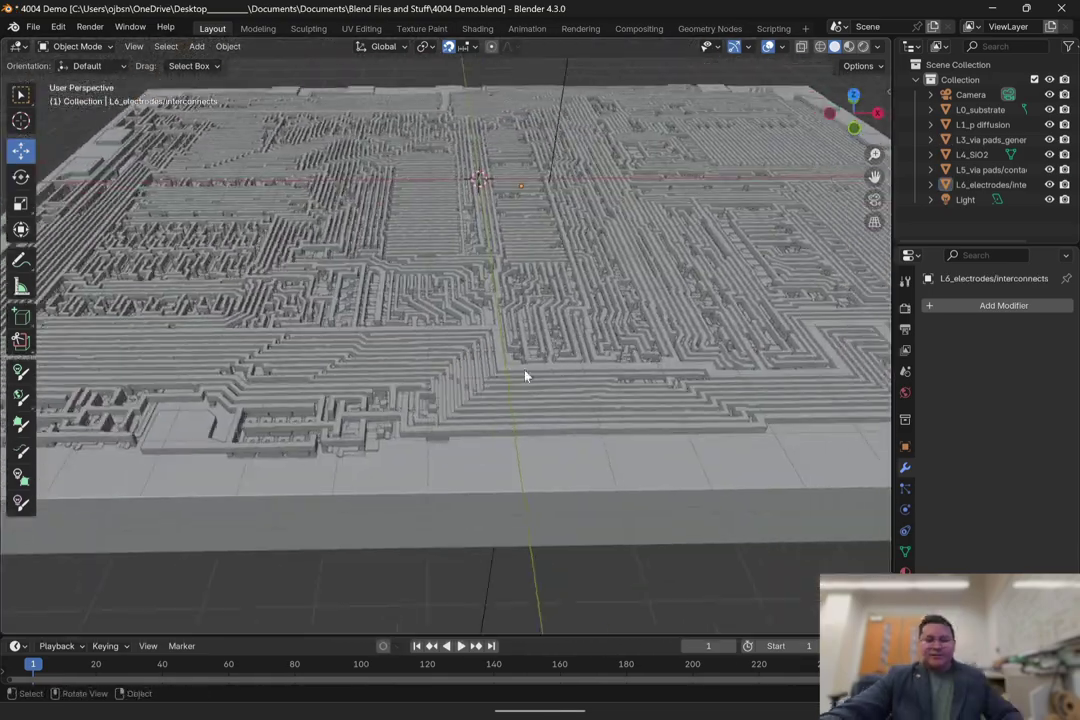
{"action": "left_click", "coordinate": [1049, 184]}
{"action": "left_click", "coordinate": [1049, 169]}
{"action": "left_click", "coordinate": [1050, 155]}
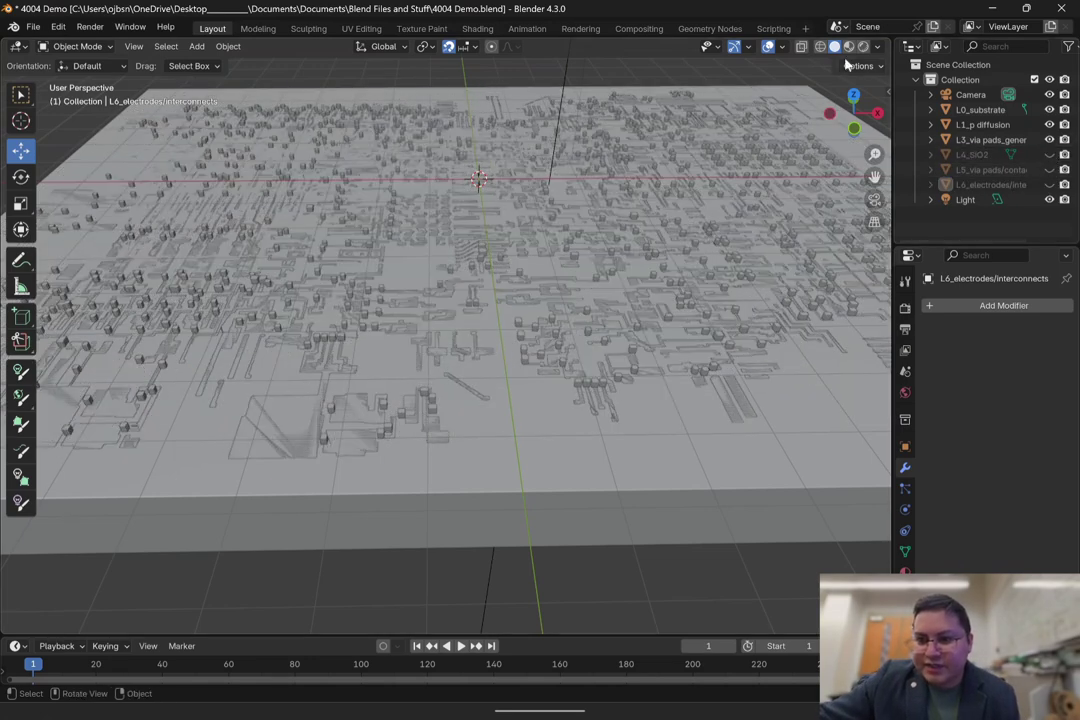
Step: Switch the viewport to rendered shading and give L3_via pads_general a material with metallic 1.000 and roughness 0.1
{"action": "left_click", "coordinate": [863, 46]}
{"action": "scroll", "coordinate": [570, 318], "scroll_direction": "up", "scroll_amount": 2}
{"action": "left_click", "coordinate": [549, 316]}
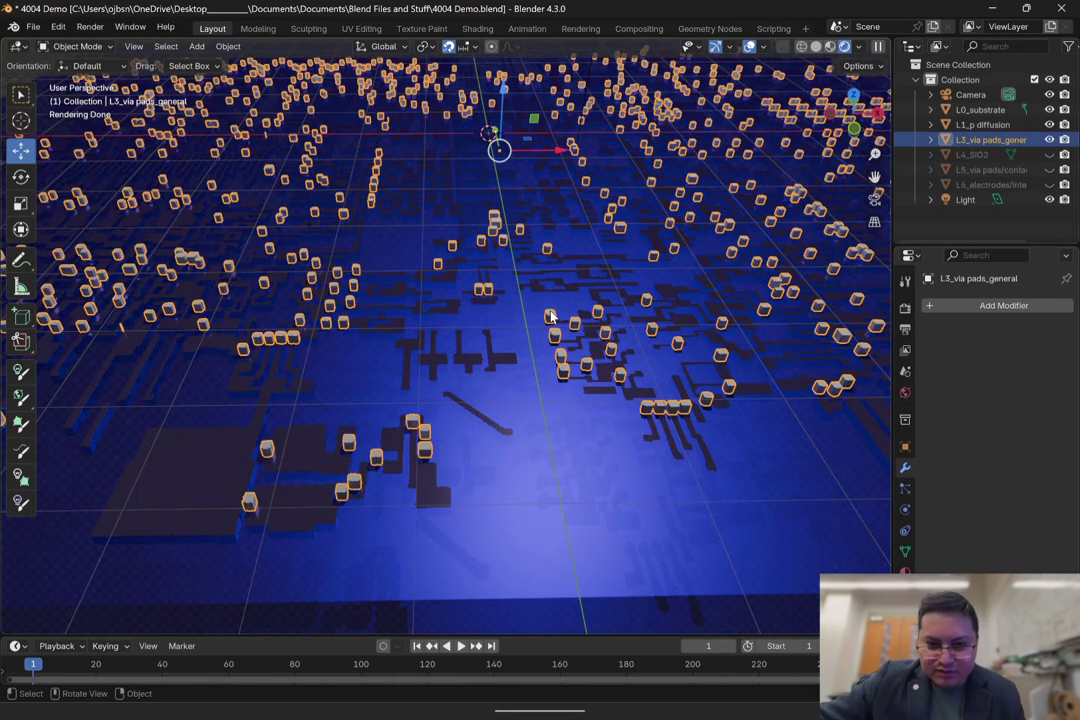
{"action": "left_click", "coordinate": [905, 571]}
{"action": "mouse_move", "coordinate": [1020, 483]}
{"action": "left_mouse_down"}
{"action": "mouse_move", "coordinate": [1056, 483]}
{"action": "mouse_move", "coordinate": [1010, 501]}
{"action": "left_mouse_up"}
{"action": "scroll", "coordinate": [646, 568], "scroll_direction": "down", "scroll_amount": 3}
{"action": "scroll", "coordinate": [646, 555], "scroll_direction": "up", "scroll_amount": 5}
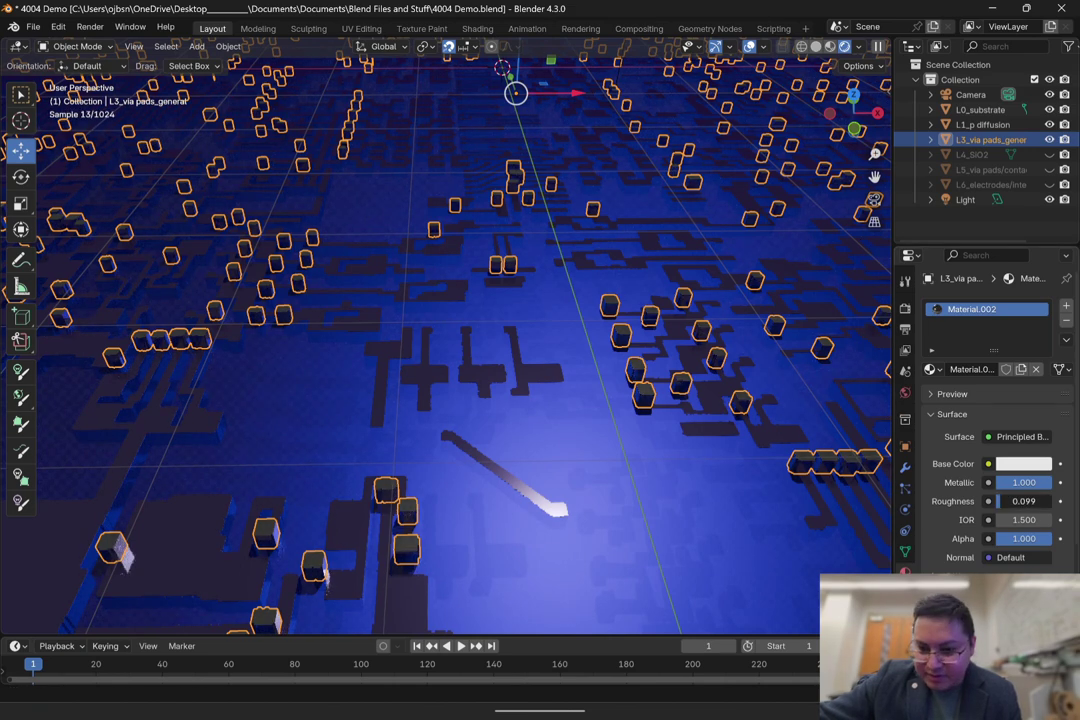
{"action": "left_click_drag", "start_coordinate": [1010, 501], "coordinate": [1008, 501]}
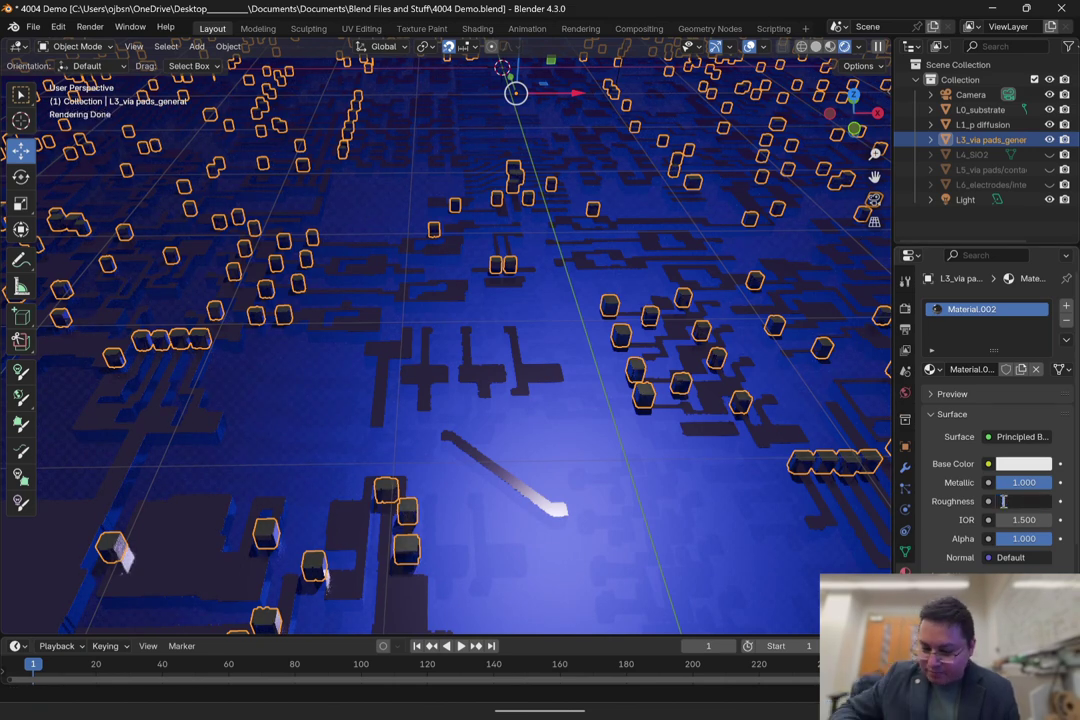
Step: Edit the specular tint of the L3_via pads_general material, collapsing the specular settings when done
{"action": "scroll", "coordinate": [937, 530], "scroll_direction": "down", "scroll_amount": 3}
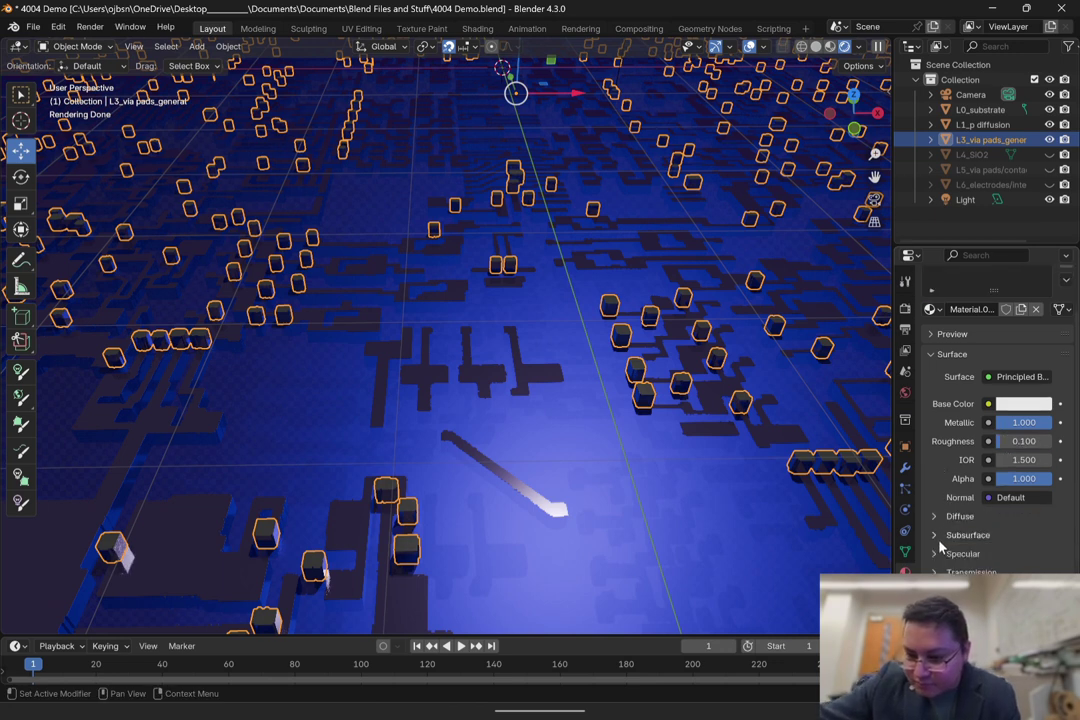
{"action": "left_click", "coordinate": [951, 495]}
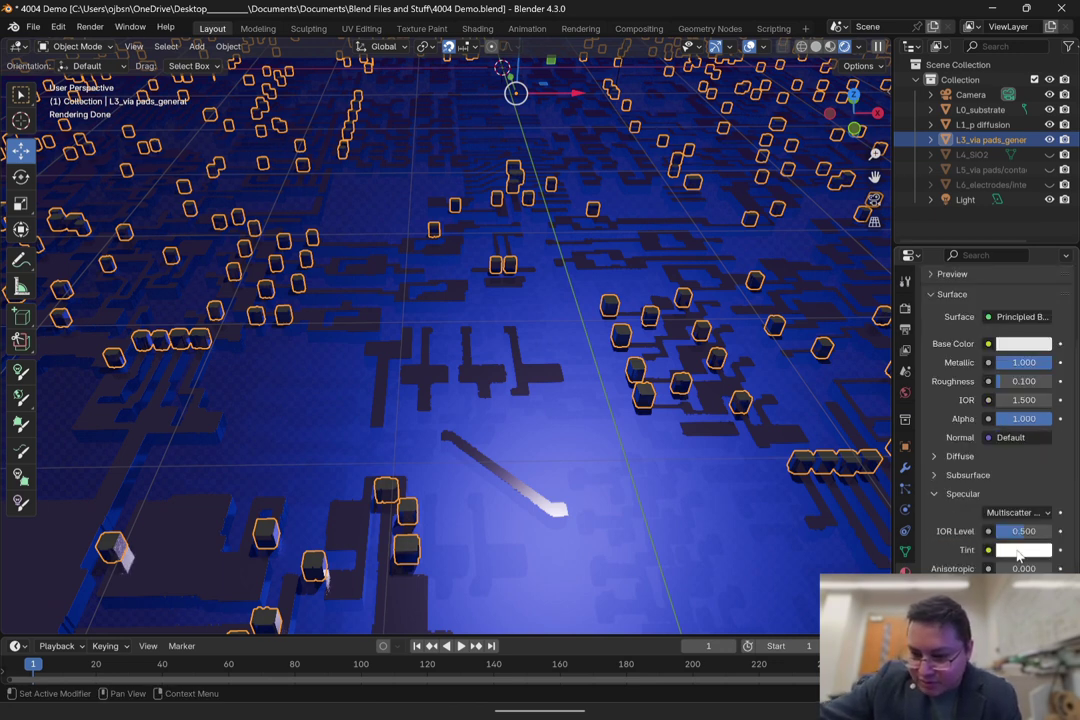
{"action": "left_click", "coordinate": [1018, 550]}
{"action": "scroll", "coordinate": [953, 562], "scroll_direction": "down", "scroll_amount": 1}
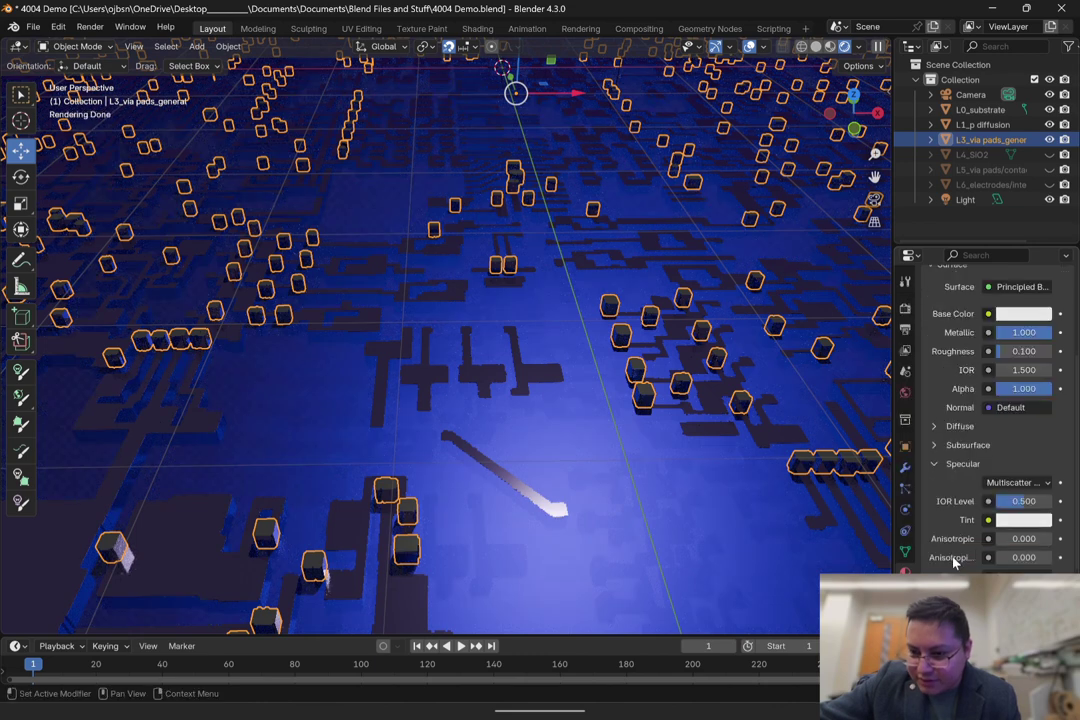
{"action": "left_click", "coordinate": [953, 466]}
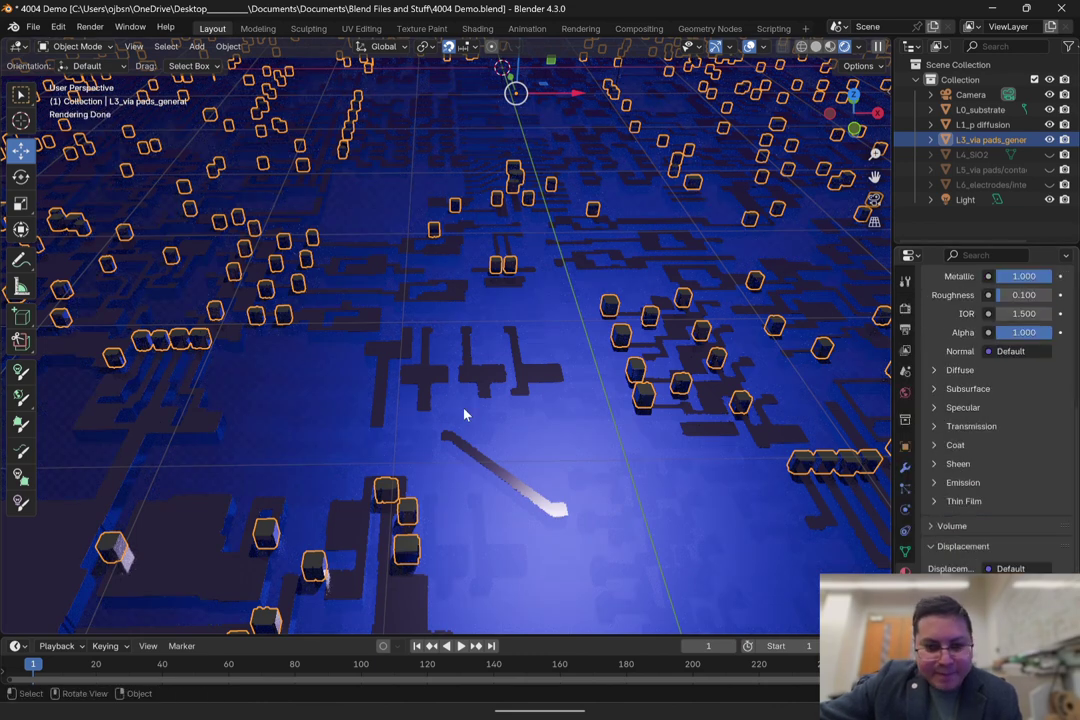
Step: Select L1_p diffusion and copy the hex code of its material's base color
{"action": "left_click", "coordinate": [424, 383]}
{"action": "scroll", "coordinate": [980, 400], "scroll_direction": "down", "scroll_amount": 4}
{"action": "left_click", "coordinate": [1023, 467]}
{"action": "scroll", "coordinate": [1000, 420], "scroll_direction": "up", "scroll_amount": 5}
{"action": "left_click", "coordinate": [1023, 347]}
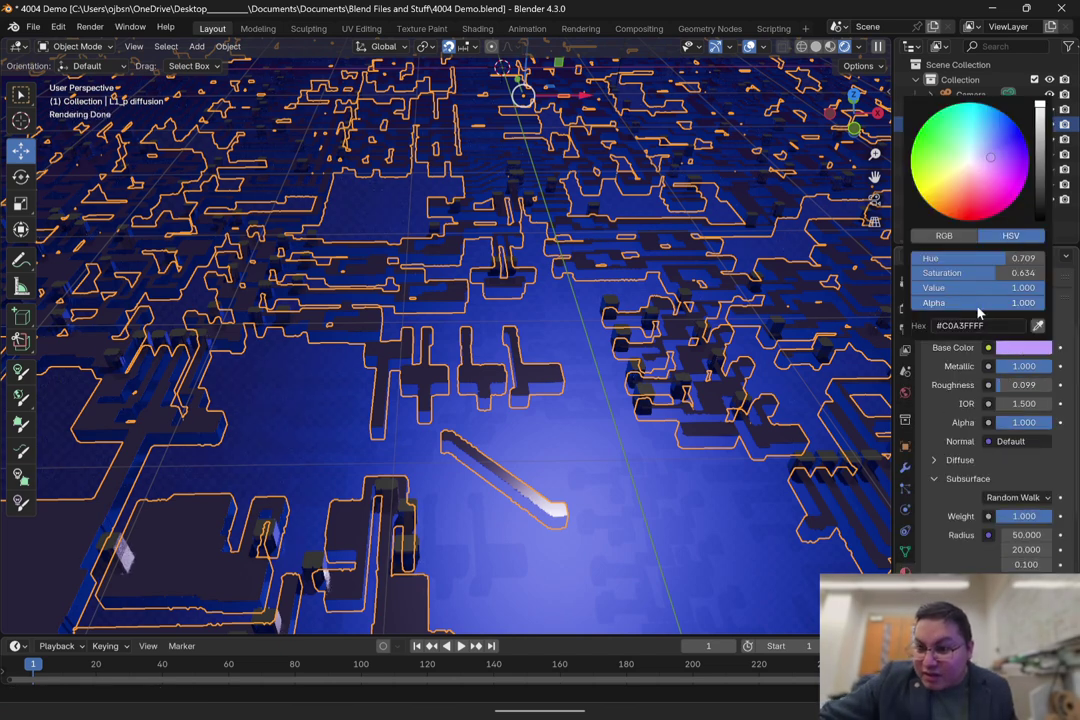
{"action": "left_click", "coordinate": [952, 375]}
{"action": "left_click", "coordinate": [1044, 347]}
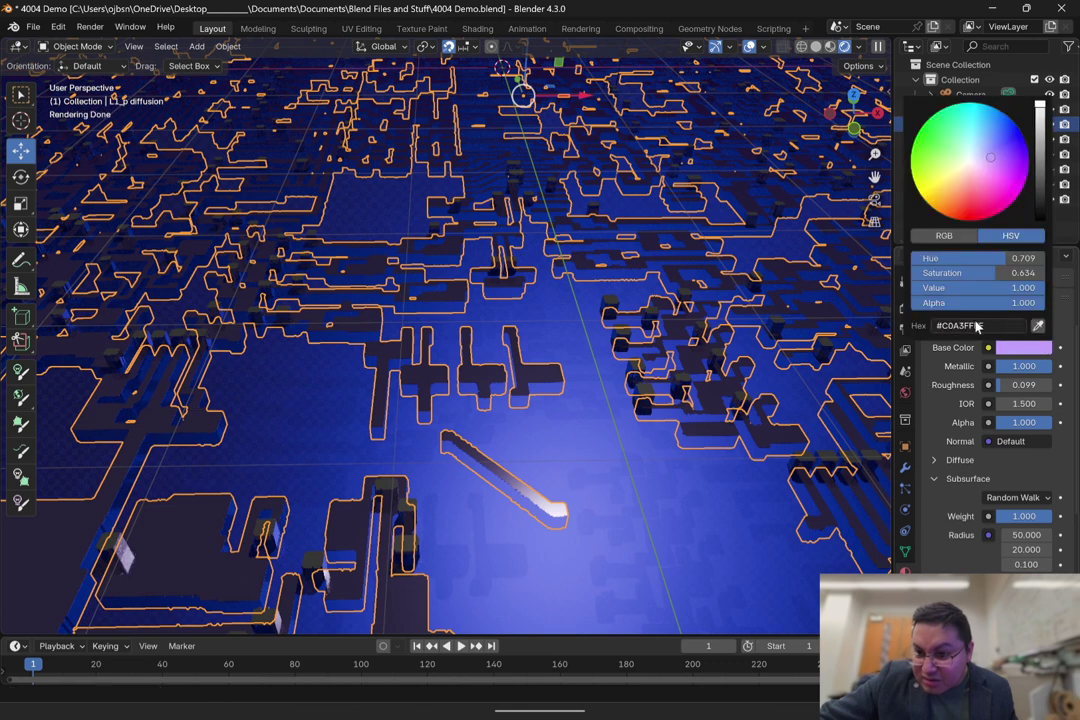
{"action": "left_click", "coordinate": [929, 571]}
{"action": "scroll", "coordinate": [935, 553], "scroll_direction": "down", "scroll_amount": 3}
{"action": "left_click", "coordinate": [1032, 351]}
{"action": "key", "text": "Return"}
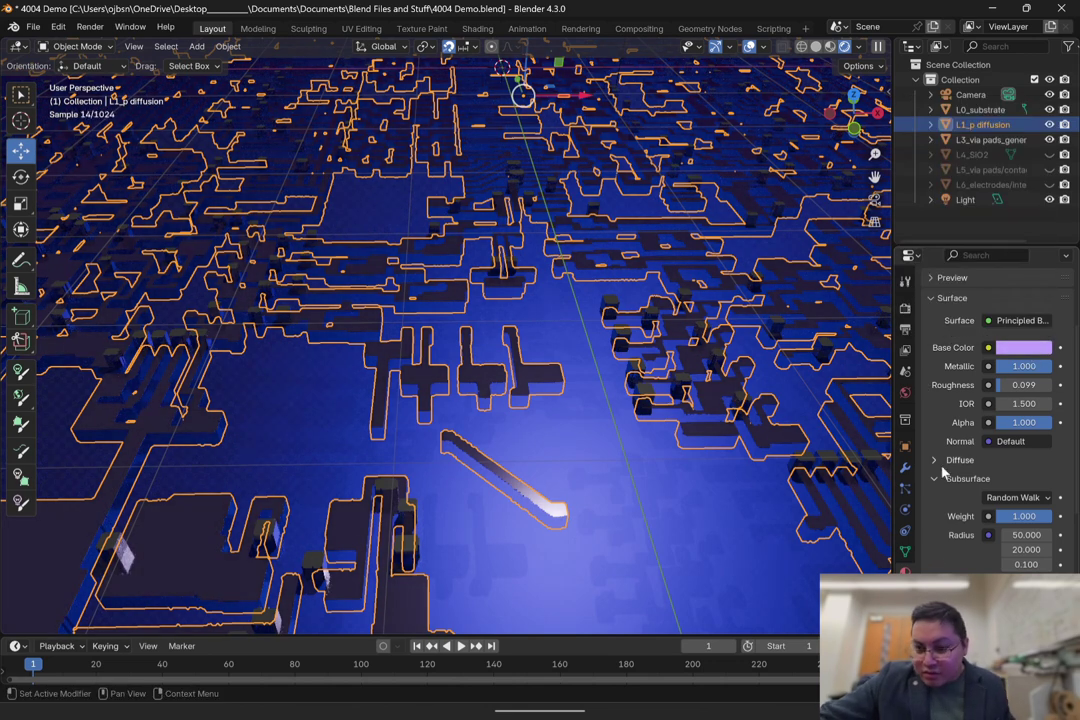
Step: Set the emission color of the L1_p diffusion material to #C0A3FFFF
{"action": "scroll", "coordinate": [940, 552], "scroll_direction": "down", "scroll_amount": 6}
{"action": "left_click", "coordinate": [1018, 467]}
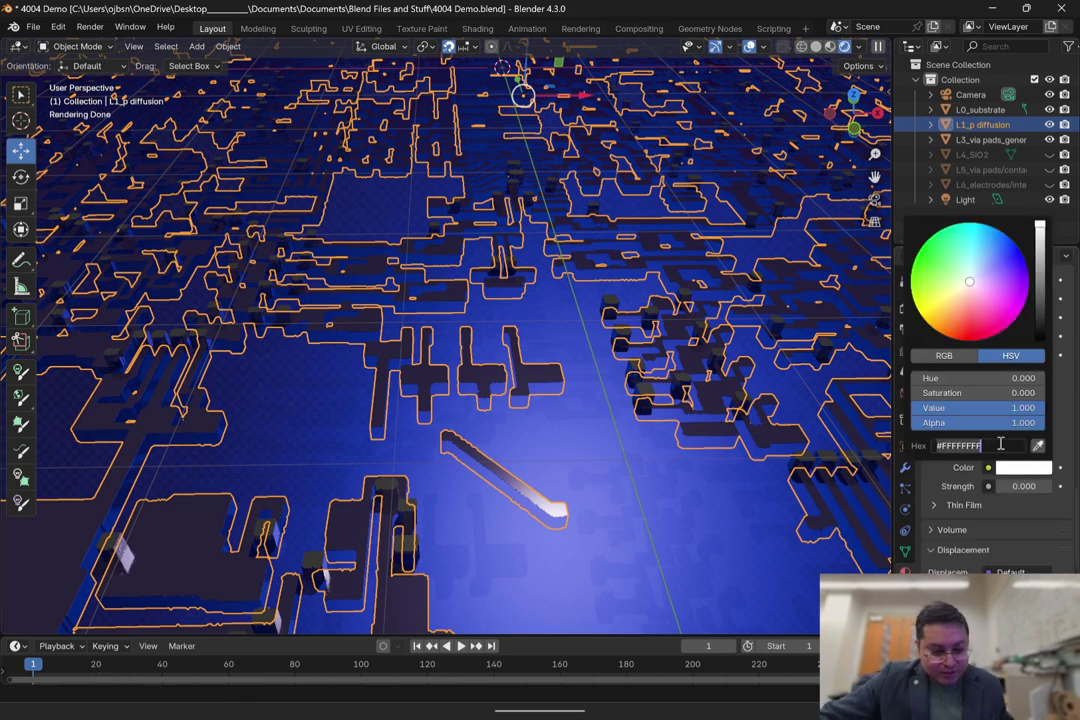
{"action": "type", "text": "#C0A3FFFF"}
{"action": "key", "text": "Return"}
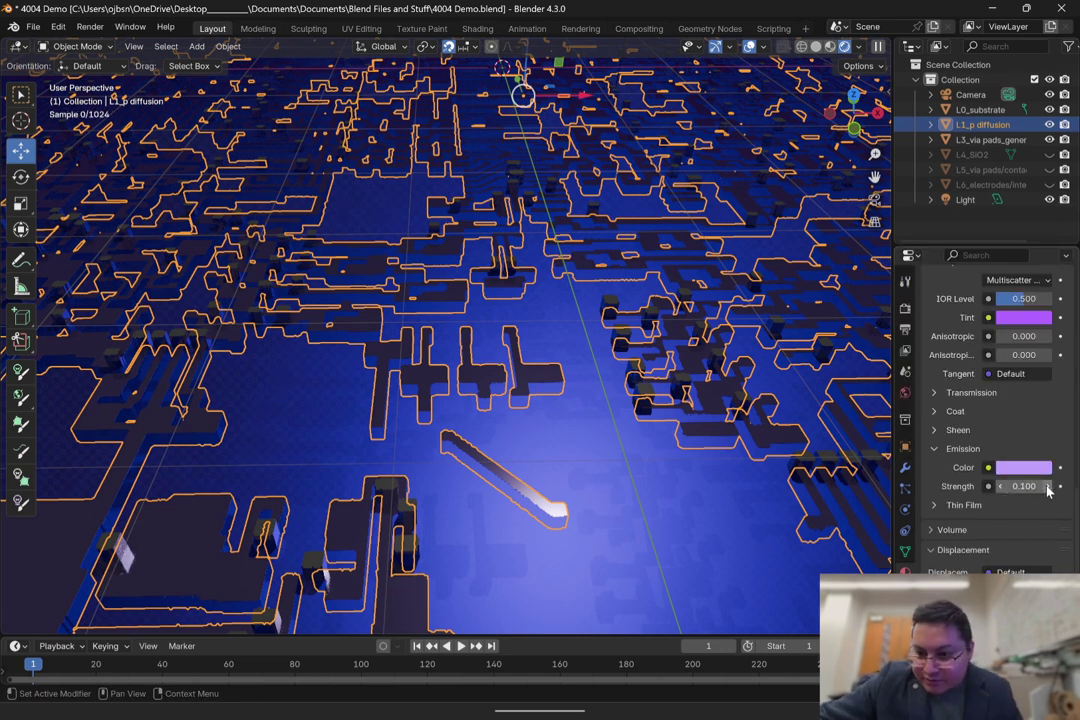
Step: Set the emission strength of the L1_p diffusion material to 0.005, trying 0.05 for comparison
{"action": "left_click", "coordinate": [1024, 487]}
{"action": "type", "text": "0.005"}
{"action": "key", "text": "Return"}
{"action": "left_click", "coordinate": [1025, 487]}
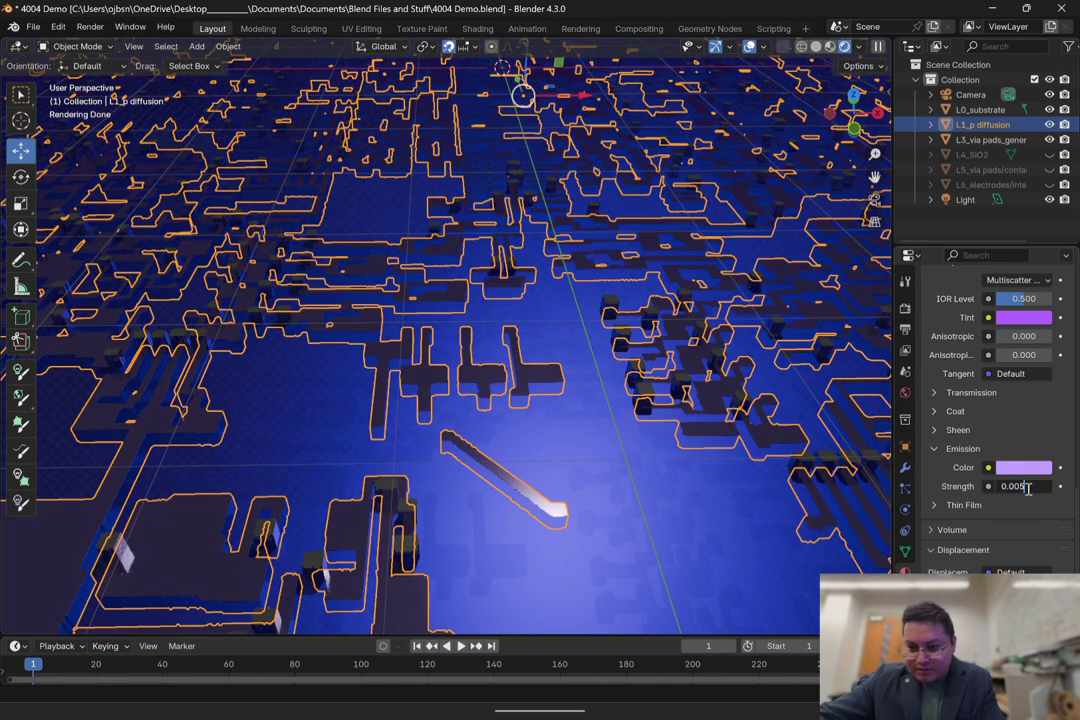
{"action": "key", "text": "Return"}
{"action": "left_click", "coordinate": [1025, 487]}
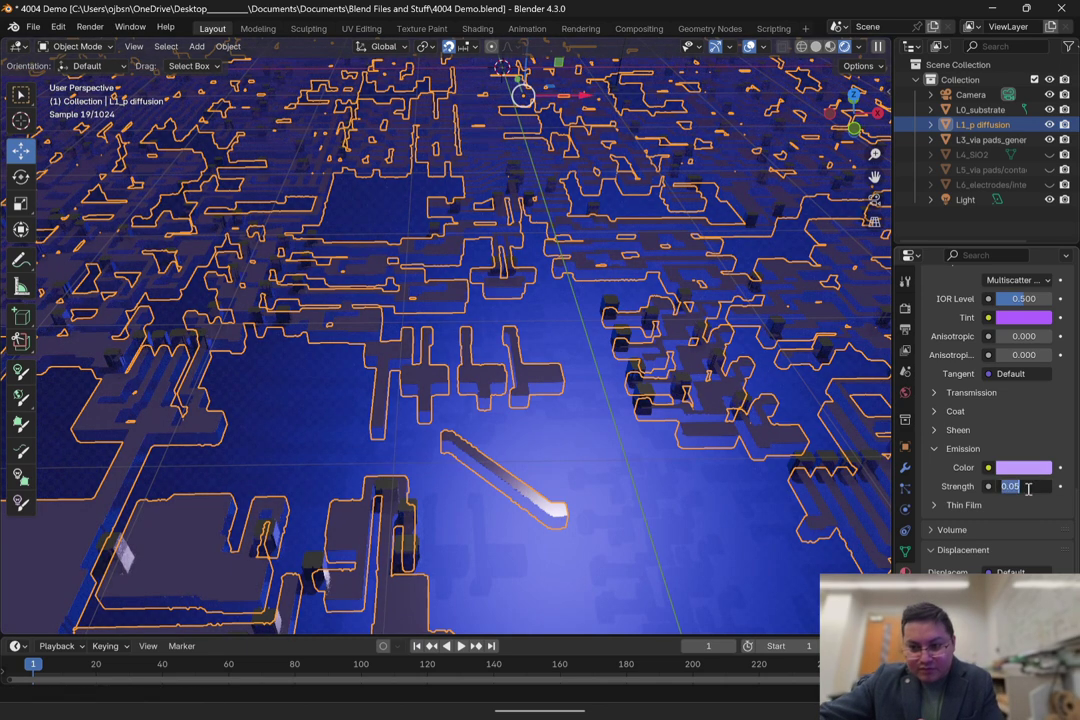
{"action": "type", "text": "0.005"}
{"action": "key", "text": "Return"}
Step: Clear the selection and save the Blender file
{"action": "middle_click_drag", "start_coordinate": [518, 521], "coordinate": [480, 500]}
{"action": "left_click", "coordinate": [33, 26]}
{"action": "left_click", "coordinate": [62, 123]}
Step: Unhide L4_SiO2 and give it a new material with cyan base color #00C7E7FF, metallic 1.000 and roughness 0.059
{"action": "scroll", "coordinate": [477, 386], "scroll_direction": "up", "scroll_amount": 4}
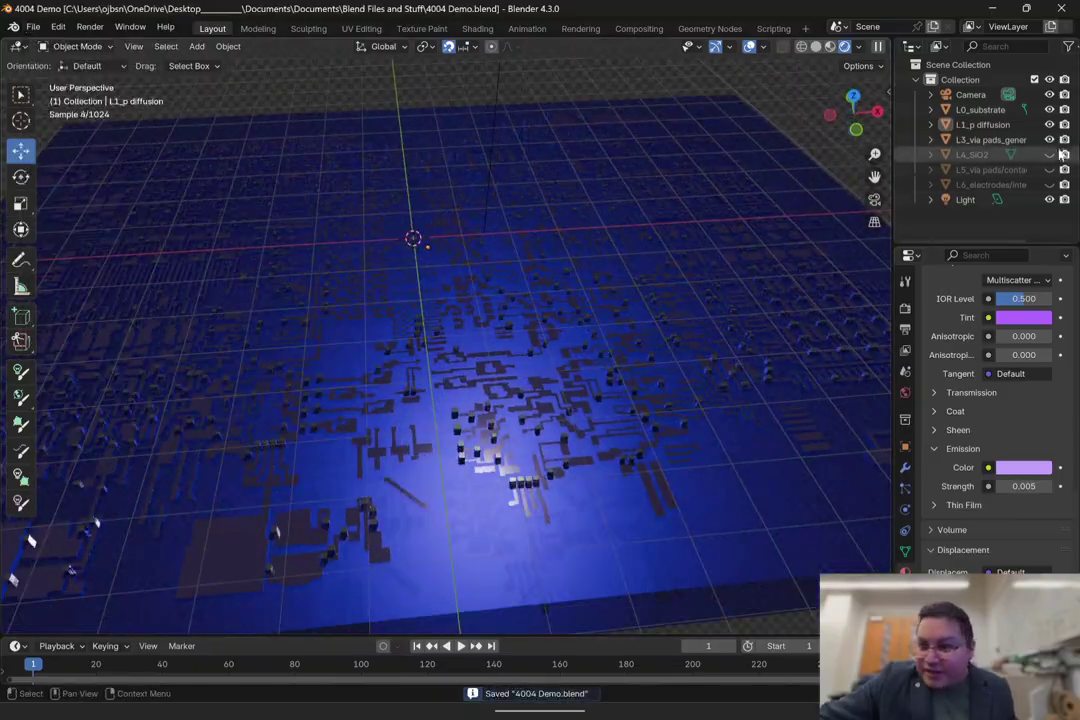
{"action": "left_click", "coordinate": [1049, 155]}
{"action": "scroll", "coordinate": [340, 305], "scroll_direction": "up", "scroll_amount": 4}
{"action": "left_click", "coordinate": [340, 305]}
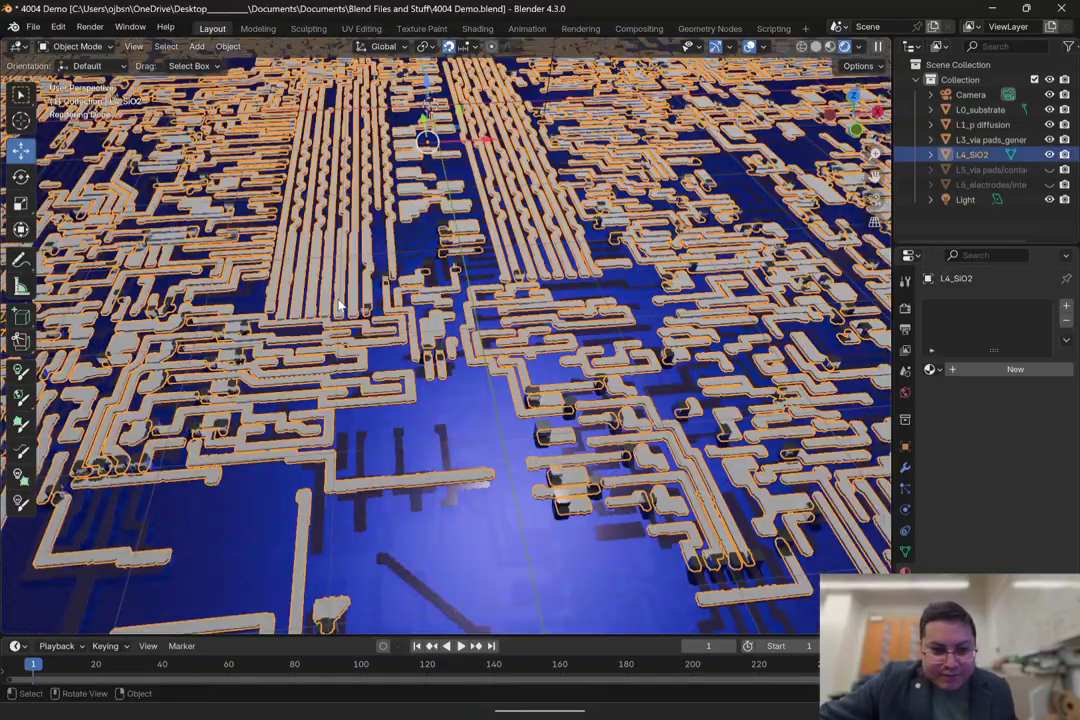
{"action": "left_click", "coordinate": [1015, 369]}
{"action": "left_click", "coordinate": [1024, 465]}
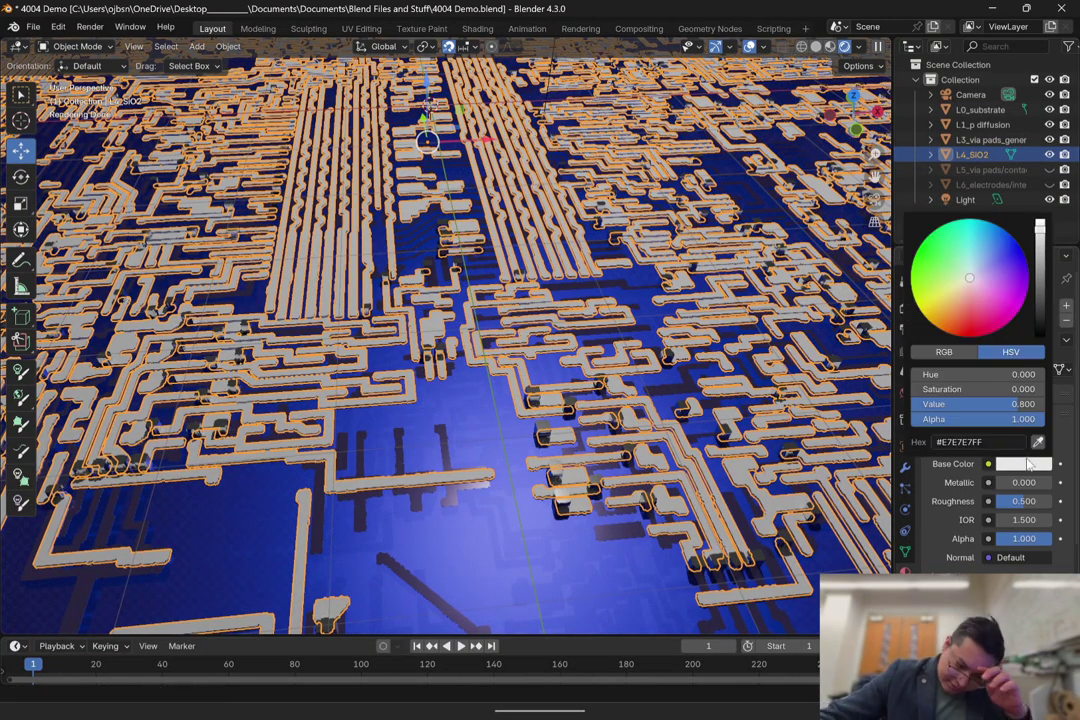
{"action": "left_click_drag", "start_coordinate": [969, 285], "coordinate": [979, 219]}
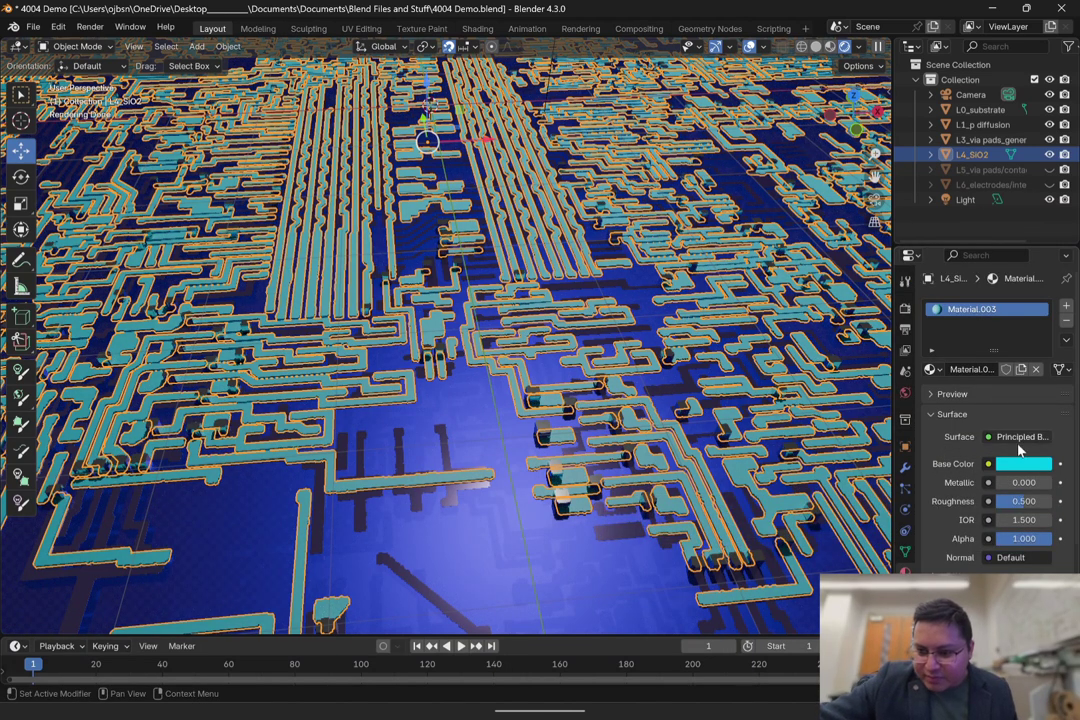
{"action": "mouse_move", "coordinate": [1010, 485]}
{"action": "left_mouse_down"}
{"action": "mouse_move", "coordinate": [1055, 485]}
{"action": "mouse_move", "coordinate": [998, 501]}
{"action": "left_mouse_up"}
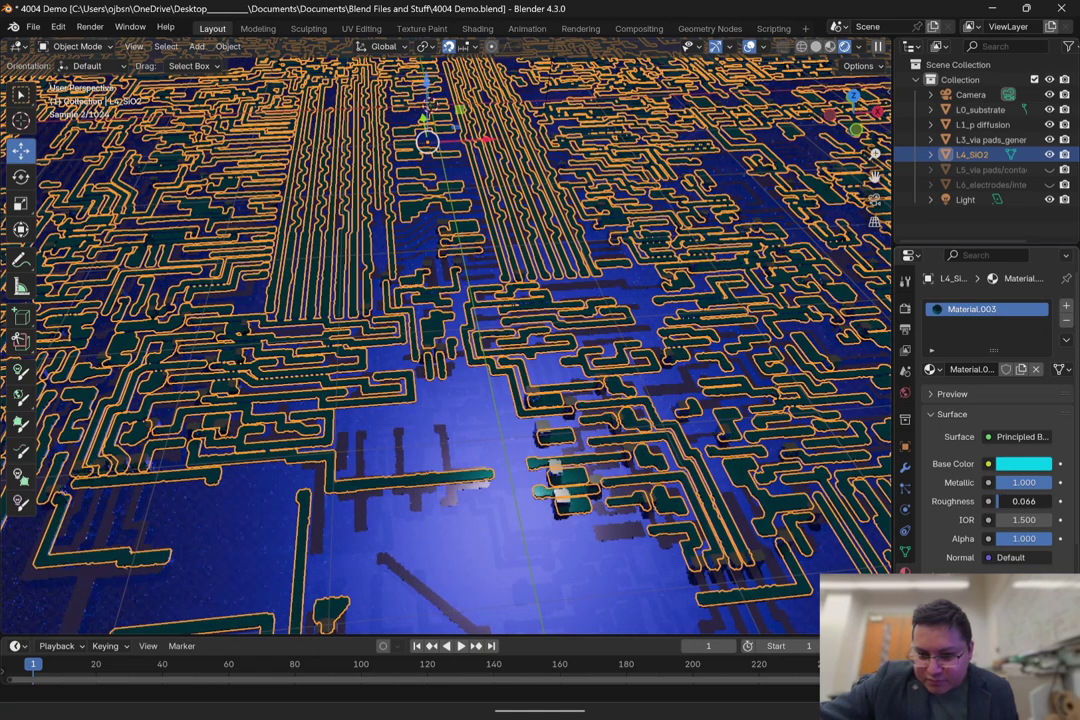
{"action": "scroll", "coordinate": [990, 510], "scroll_direction": "down", "scroll_amount": 1}
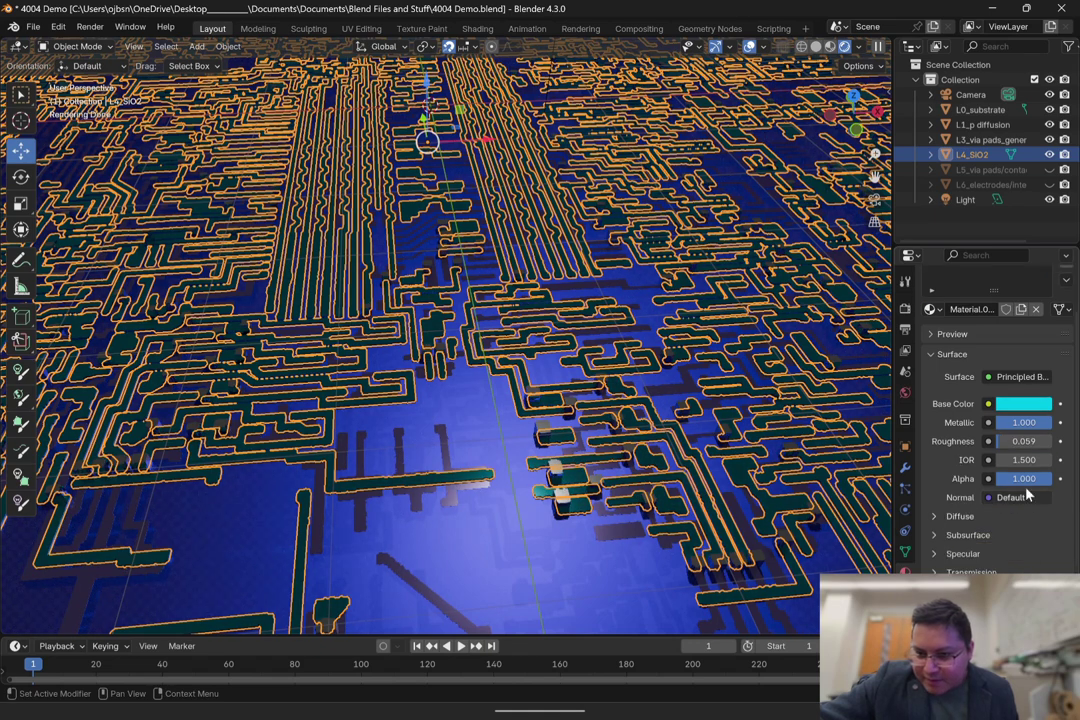
Step: Set the L4_SiO2 material's subsurface weight to 1.000, its first two radius values to 20 and 5, and its scale to 1 m
{"action": "scroll", "coordinate": [995, 535], "scroll_direction": "down", "scroll_amount": 2}
{"action": "left_click", "coordinate": [968, 475]}
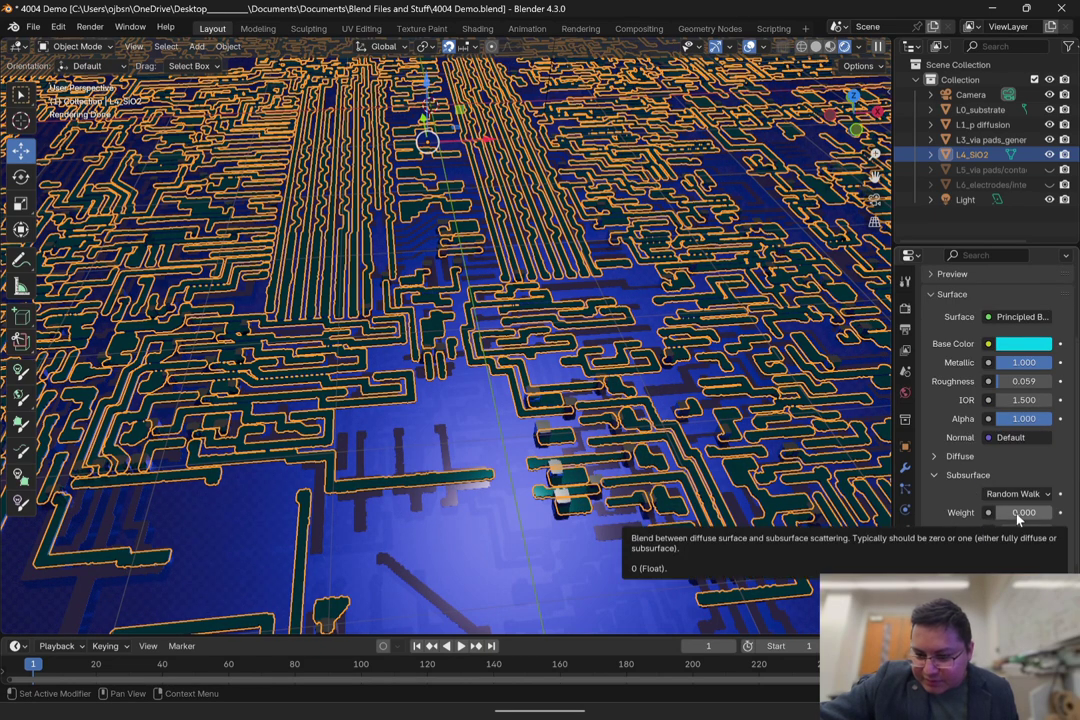
{"action": "left_click", "coordinate": [1026, 531]}
{"action": "type", "text": "20"}
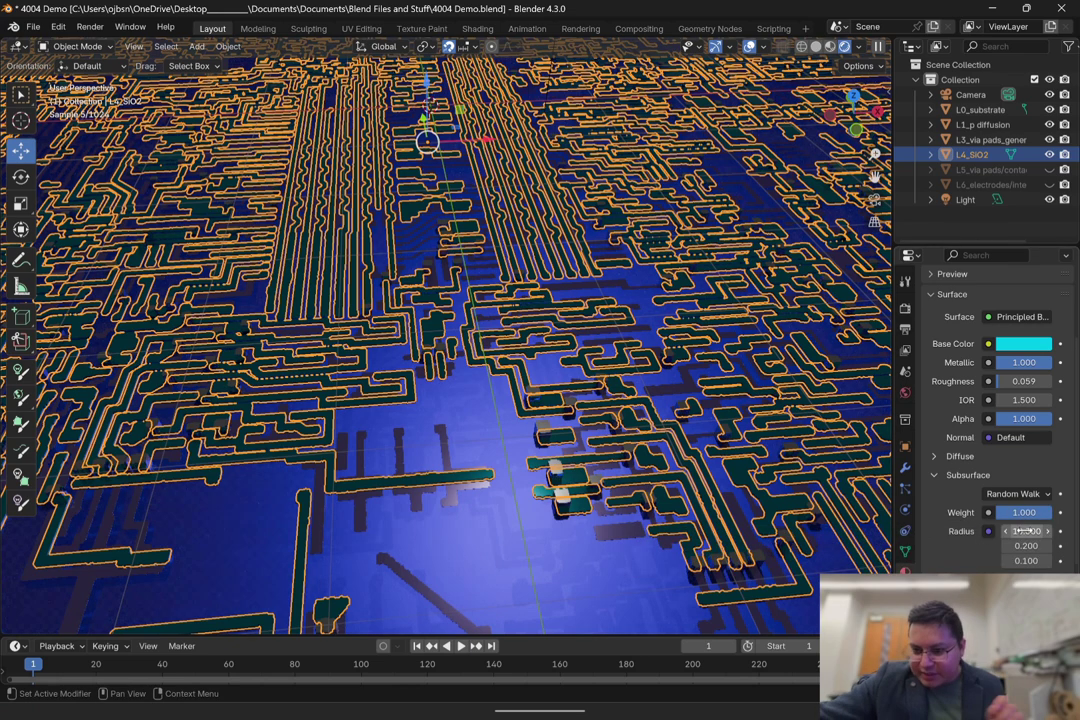
{"action": "key", "text": "Return"}
{"action": "left_click", "coordinate": [1020, 547]}
{"action": "type", "text": "5"}
{"action": "key", "text": "Return"}
{"action": "scroll", "coordinate": [1033, 489], "scroll_direction": "down", "scroll_amount": 3}
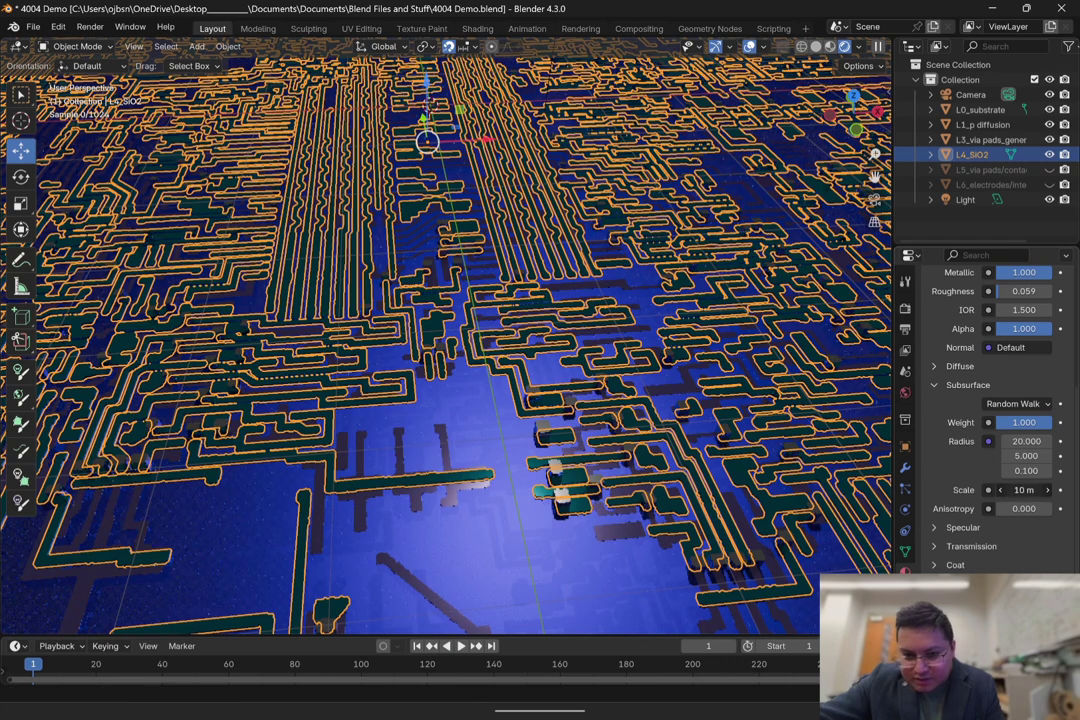
{"action": "left_click", "coordinate": [1026, 489]}
{"action": "type", "text": "1"}
{"action": "key", "text": "Return"}
Step: Set the specular tint of the L4_SiO2 material to light cyan #69FCFFFF
{"action": "scroll", "coordinate": [983, 542], "scroll_direction": "down", "scroll_amount": 2}
{"action": "scroll", "coordinate": [983, 542], "scroll_direction": "down", "scroll_amount": 1}
{"action": "left_click", "coordinate": [965, 439]}
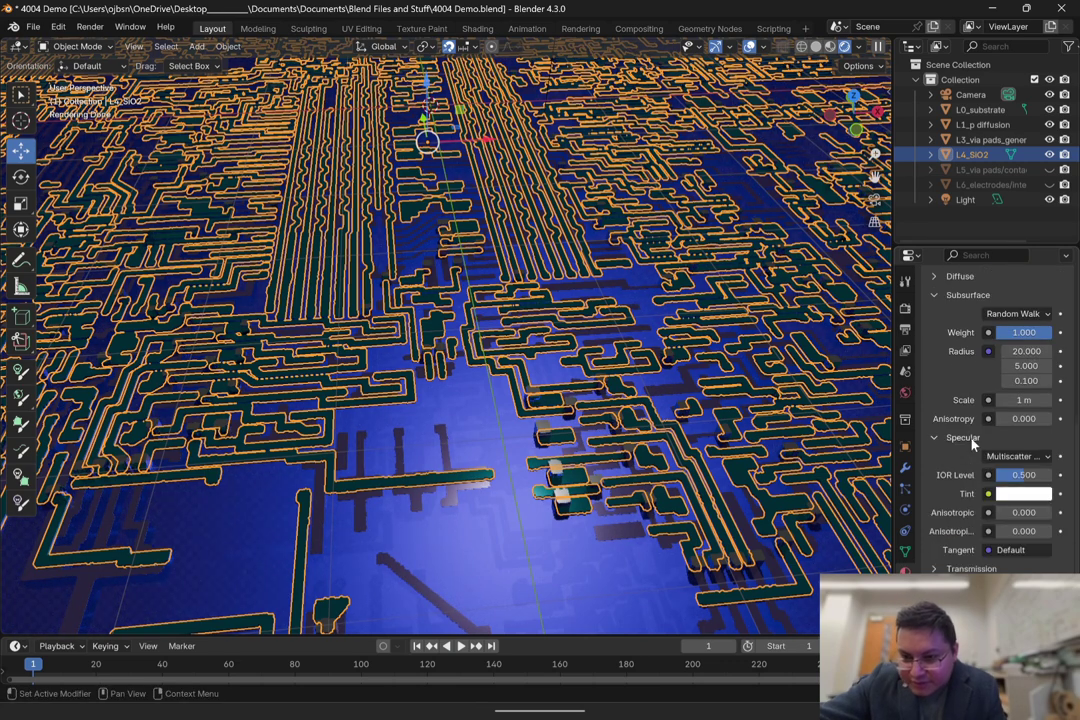
{"action": "left_click", "coordinate": [1025, 494]}
{"action": "left_click", "coordinate": [970, 273]}
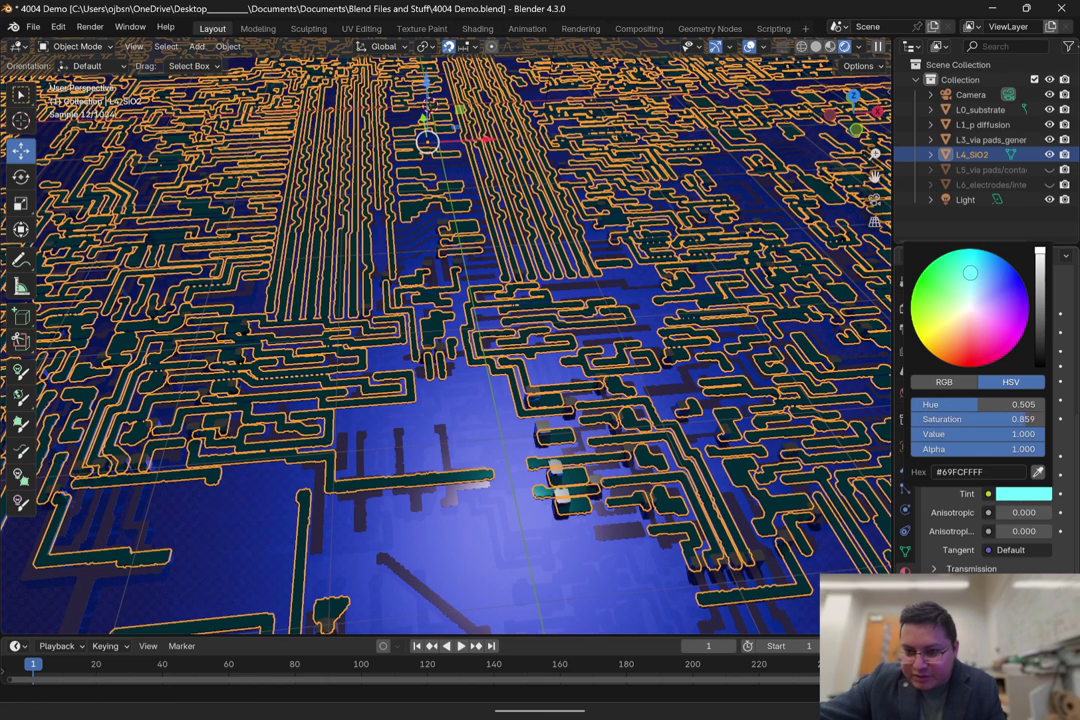
{"action": "scroll", "coordinate": [1010, 533], "scroll_direction": "down", "scroll_amount": 2}
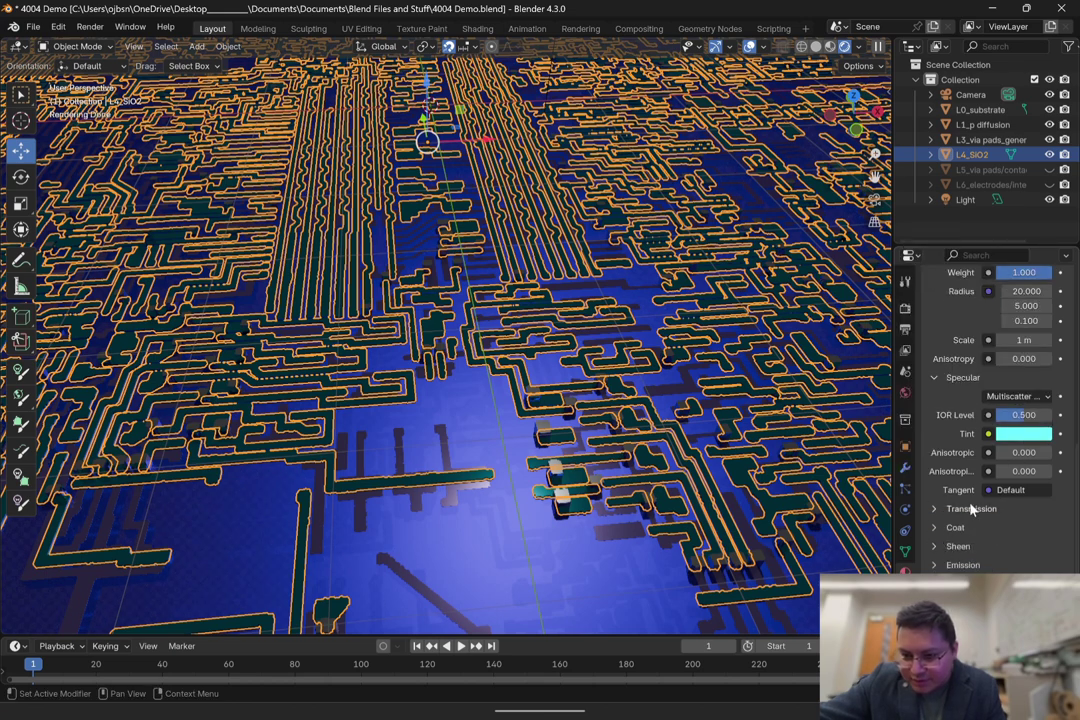
Step: Copy the L4_SiO2 base color #00C7E7FF to its emission color and adjust the emission strength
{"action": "scroll", "coordinate": [980, 370], "scroll_direction": "up", "scroll_amount": 8}
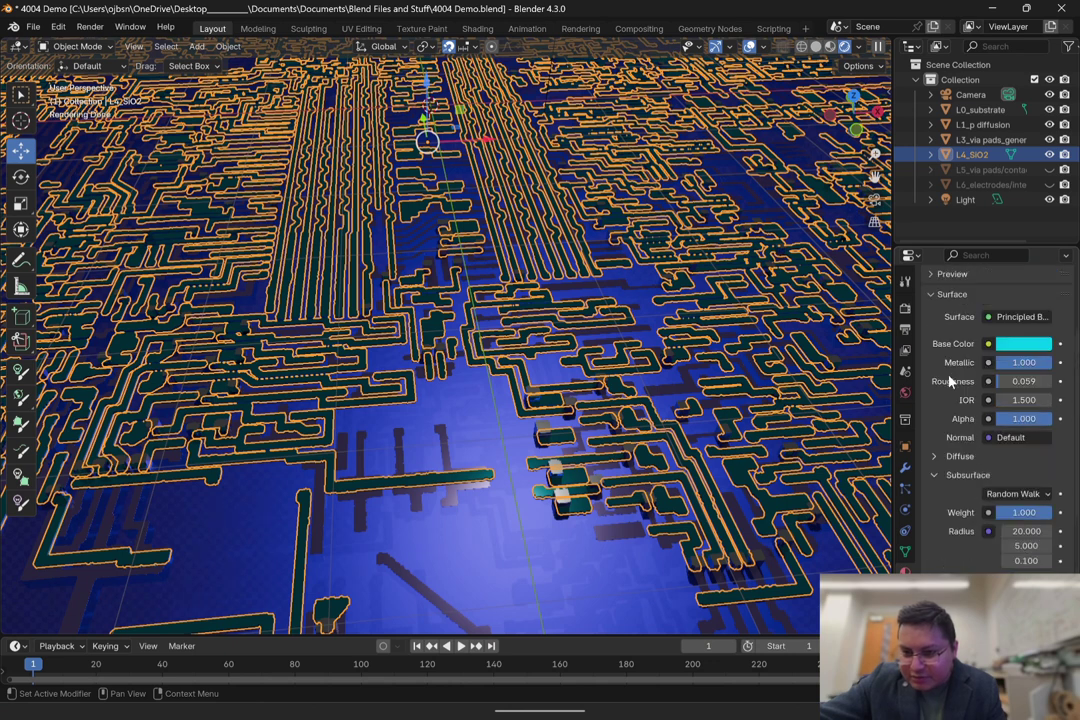
{"action": "left_click", "coordinate": [1015, 343]}
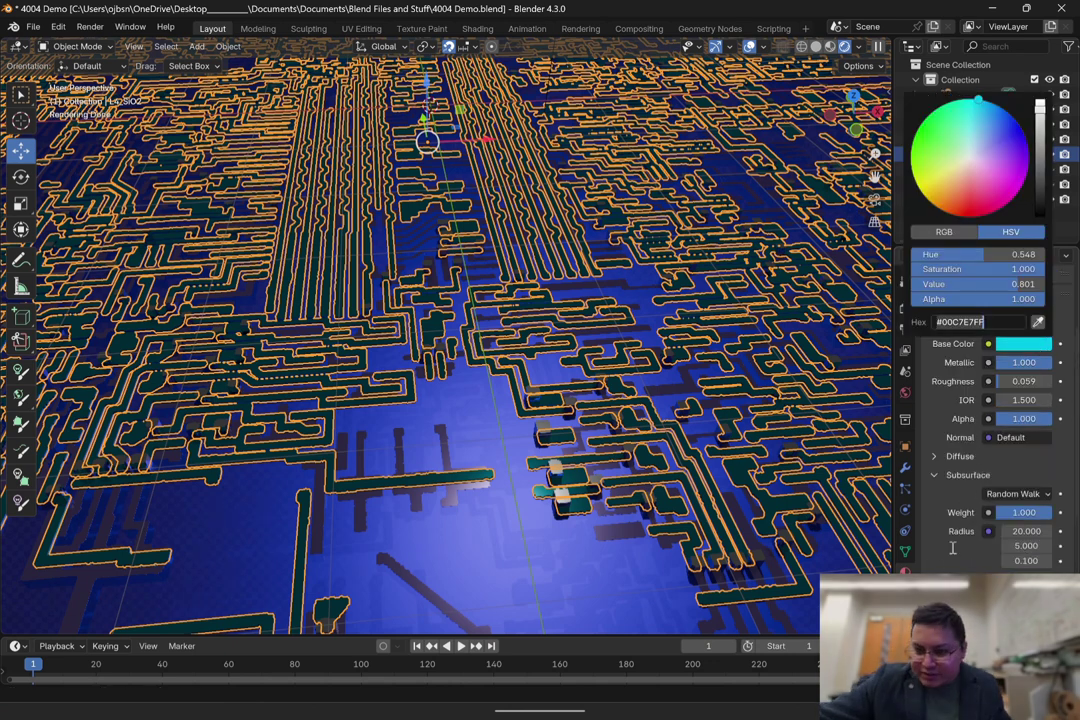
{"action": "scroll", "coordinate": [952, 548], "scroll_direction": "down", "scroll_amount": 8}
{"action": "left_click", "coordinate": [1023, 433]}
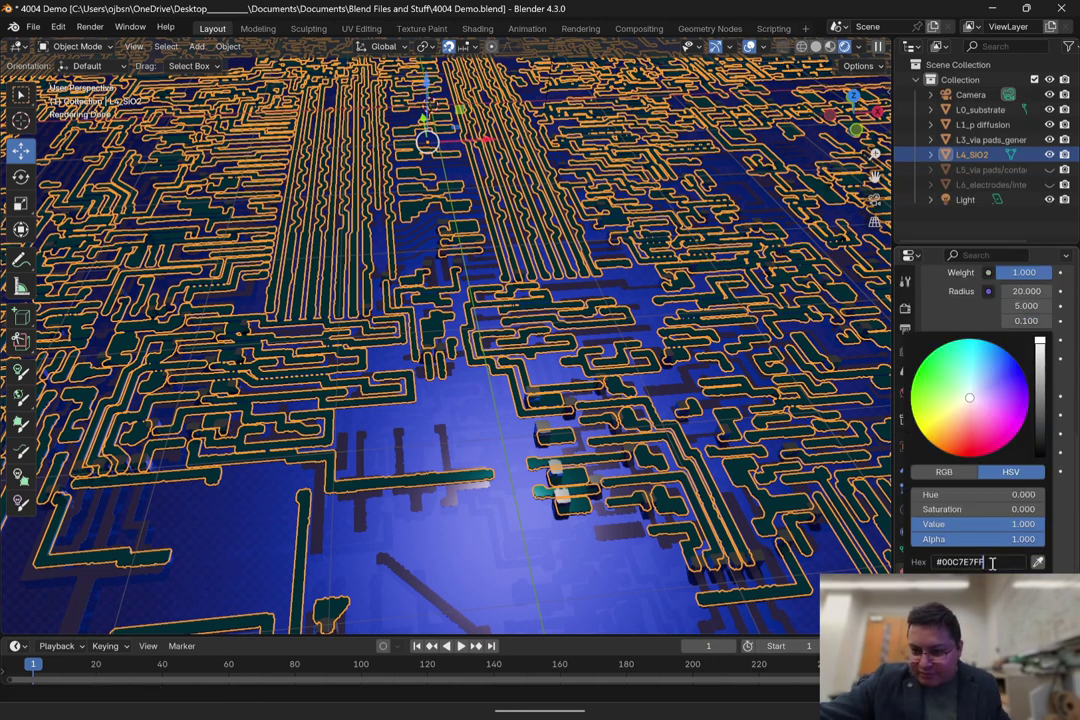
{"action": "key", "text": "Return"}
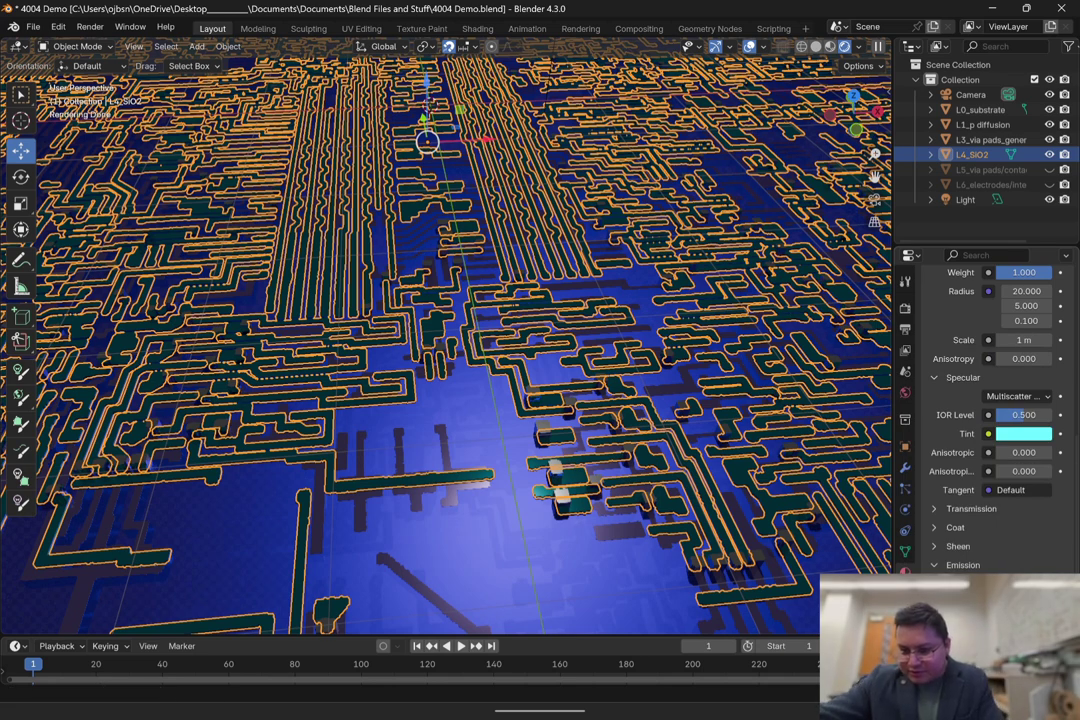
{"action": "left_click", "coordinate": [1009, 547]}
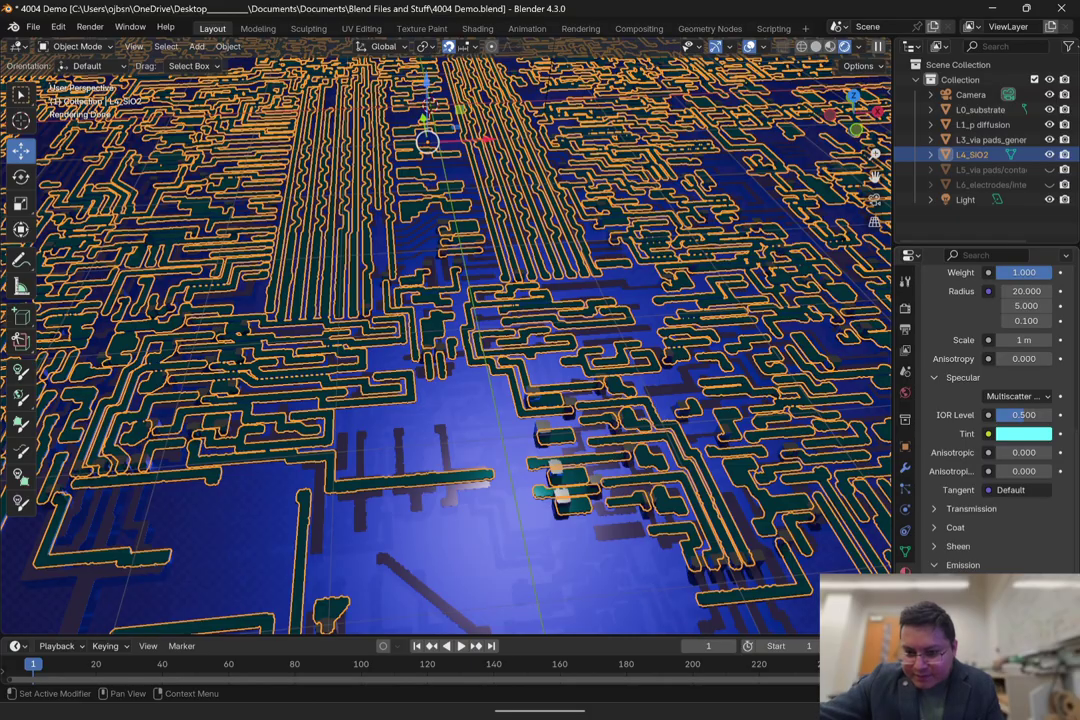
Step: Check the L4_SiO2 traces up close, and set their material's metallic to 0.855 and roughness to 0.195
{"action": "left_click", "coordinate": [506, 511]}
{"action": "scroll", "coordinate": [506, 511], "scroll_direction": "down", "scroll_amount": 6}
{"action": "mouse_move", "coordinate": [508, 509]}
{"action": "middle_mouse_down"}
{"action": "mouse_move", "coordinate": [526, 487]}
{"action": "mouse_move", "coordinate": [533, 528]}
{"action": "mouse_move", "coordinate": [561, 430]}
{"action": "mouse_move", "coordinate": [552, 521]}
{"action": "mouse_move", "coordinate": [511, 425]}
{"action": "mouse_move", "coordinate": [505, 505]}
{"action": "middle_mouse_up"}
{"action": "scroll", "coordinate": [511, 425], "scroll_direction": "up", "scroll_amount": 4}
{"action": "scroll", "coordinate": [505, 397], "scroll_direction": "up", "scroll_amount": 6}
{"action": "scroll", "coordinate": [505, 391], "scroll_direction": "down", "scroll_amount": 9}
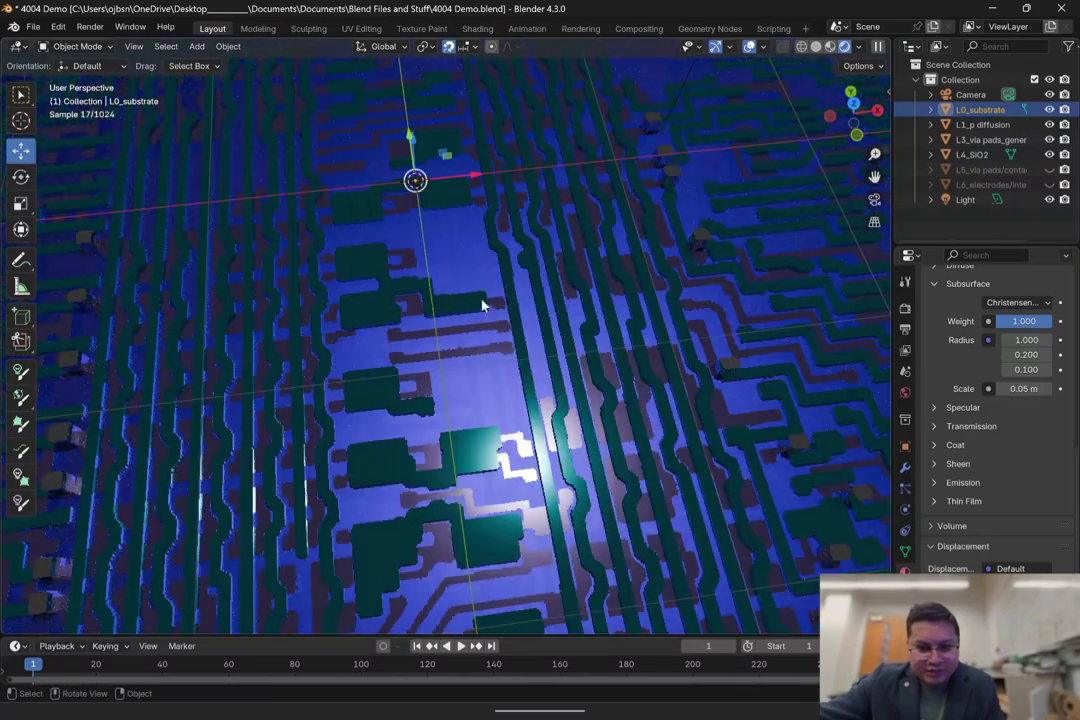
{"action": "left_click", "coordinate": [482, 302]}
{"action": "scroll", "coordinate": [950, 465], "scroll_direction": "up", "scroll_amount": 4}
{"action": "left_click", "coordinate": [1020, 395]}
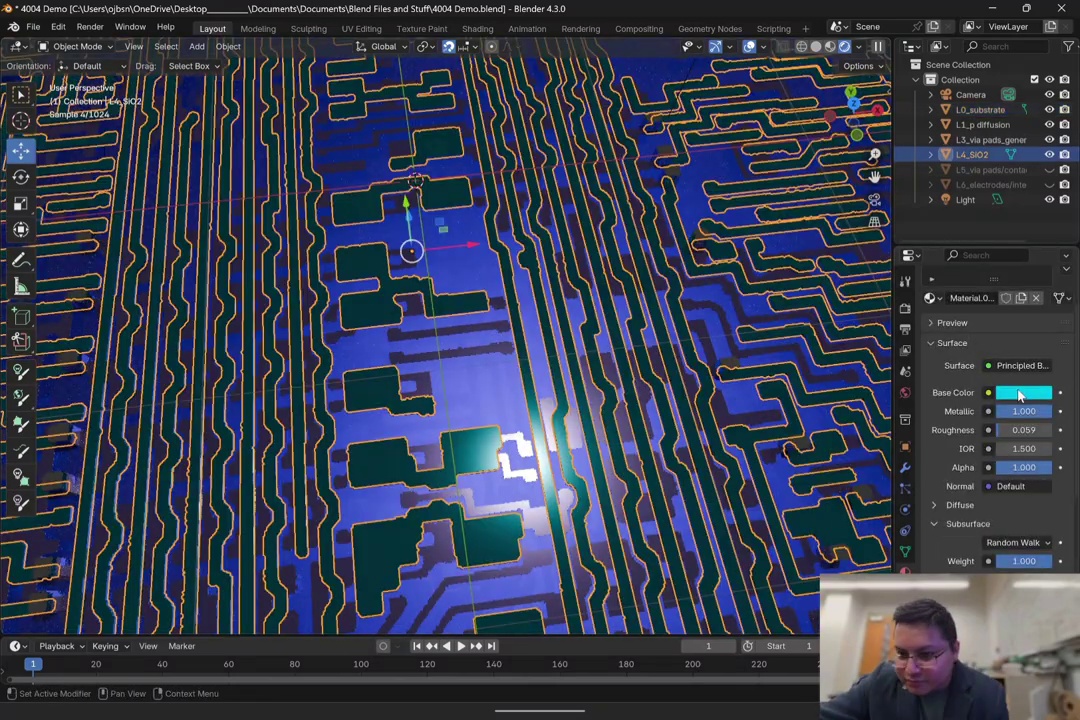
{"action": "mouse_move", "coordinate": [1032, 411]}
{"action": "left_mouse_down"}
{"action": "mouse_move", "coordinate": [1023, 411]}
{"action": "mouse_move", "coordinate": [1029, 436]}
{"action": "left_mouse_up"}
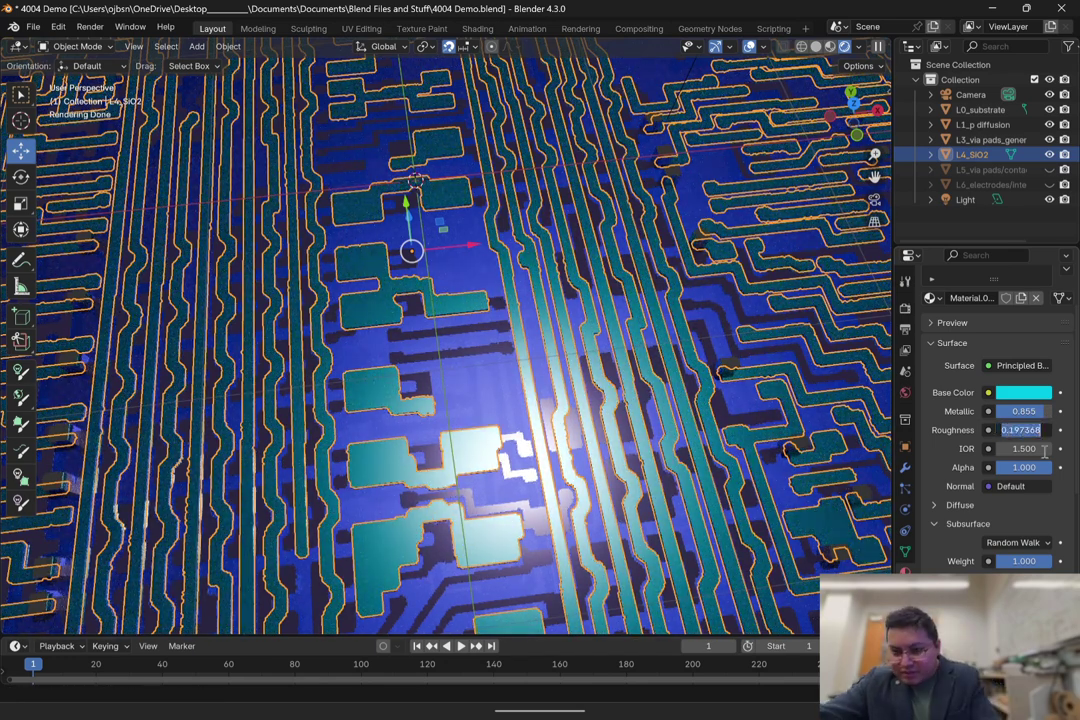
{"action": "key", "text": "Return"}
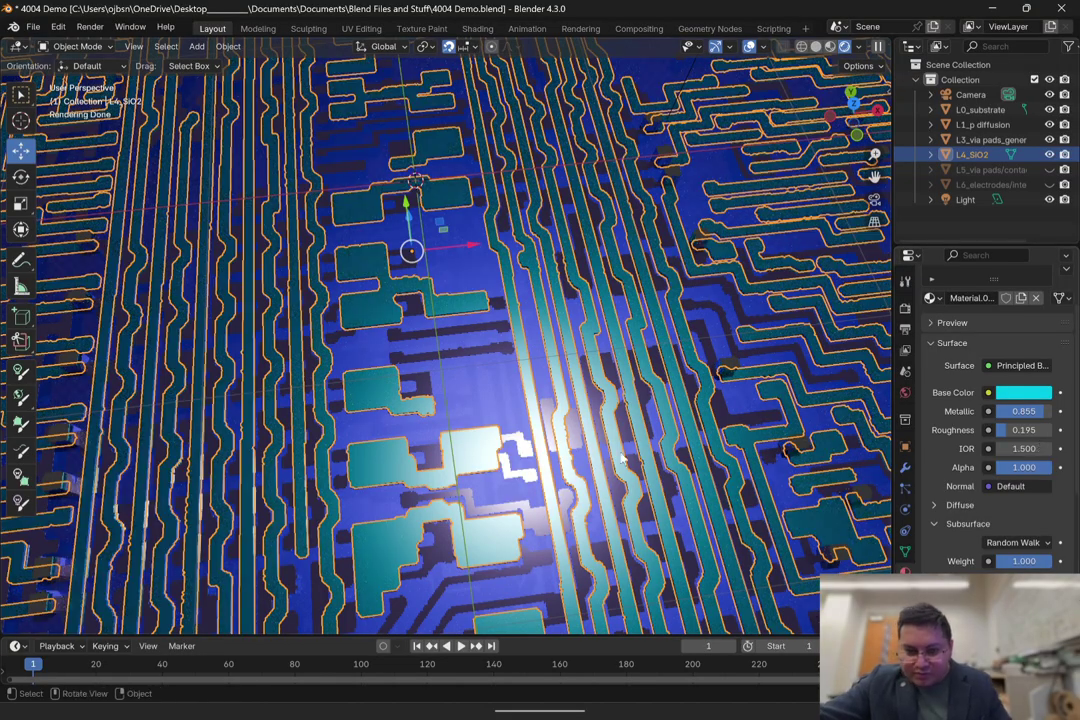
Step: Set the roughness of the L4_SiO2 material to 0.350
{"action": "scroll", "coordinate": [640, 430], "scroll_direction": "down", "scroll_amount": 9}
{"action": "left_click", "coordinate": [740, 333]}
{"action": "scroll", "coordinate": [600, 370], "scroll_direction": "up", "scroll_amount": 5}
{"action": "middle_click_drag", "start_coordinate": [555, 398], "coordinate": [649, 407]}
{"action": "scroll", "coordinate": [555, 368], "scroll_direction": "down", "scroll_amount": 5}
{"action": "scroll", "coordinate": [649, 407], "scroll_direction": "up", "scroll_amount": 5}
{"action": "left_click_drag", "start_coordinate": [1024, 430], "coordinate": [1068, 430]}
{"action": "key", "text": "BackSpace"}
{"action": "key", "text": "BackSpace"}
{"action": "key", "text": "BackSpace"}
{"action": "key", "text": "Return"}
{"action": "scroll", "coordinate": [762, 343], "scroll_direction": "down", "scroll_amount": 9}
{"action": "middle_click_drag", "start_coordinate": [762, 343], "coordinate": [776, 383]}
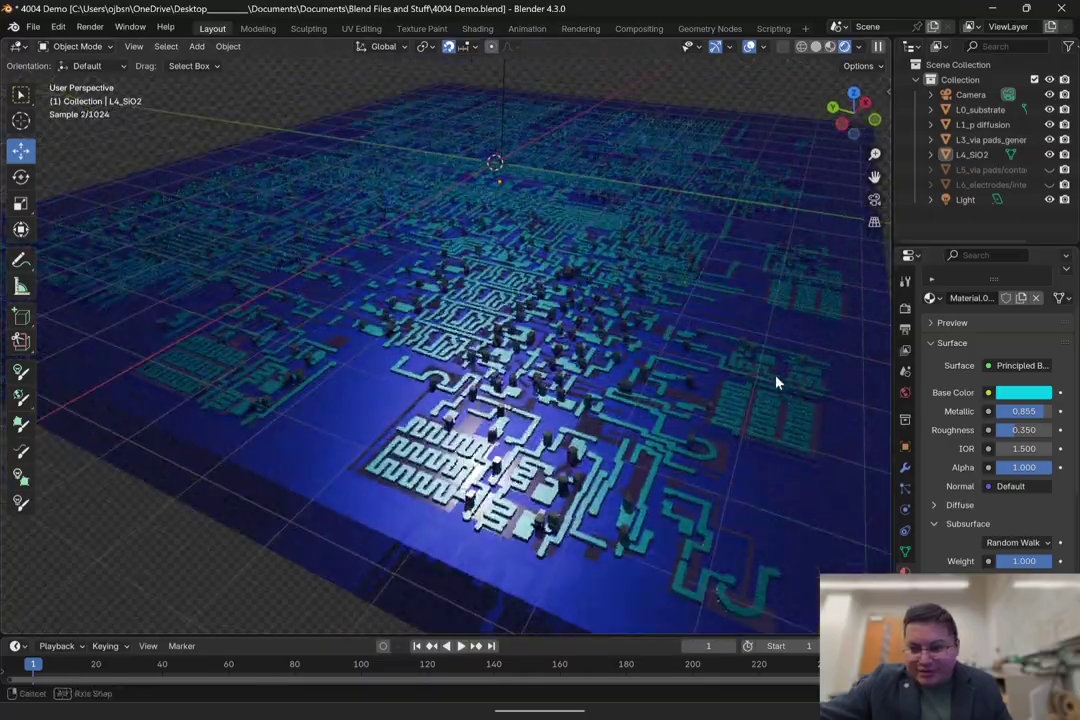
Step: Inspect the via pads among the traces and open the emission settings of the L3_via pads_general material
{"action": "scroll", "coordinate": [964, 482], "scroll_direction": "down", "scroll_amount": 7}
{"action": "mouse_move", "coordinate": [636, 338]}
{"action": "middle_mouse_down"}
{"action": "mouse_move", "coordinate": [501, 320]}
{"action": "mouse_move", "coordinate": [613, 372]}
{"action": "mouse_move", "coordinate": [625, 331]}
{"action": "middle_mouse_up"}
{"action": "scroll", "coordinate": [962, 562], "scroll_direction": "down", "scroll_amount": 1}
{"action": "scroll", "coordinate": [963, 561], "scroll_direction": "up", "scroll_amount": 3}
{"action": "scroll", "coordinate": [962, 562], "scroll_direction": "up", "scroll_amount": 5}
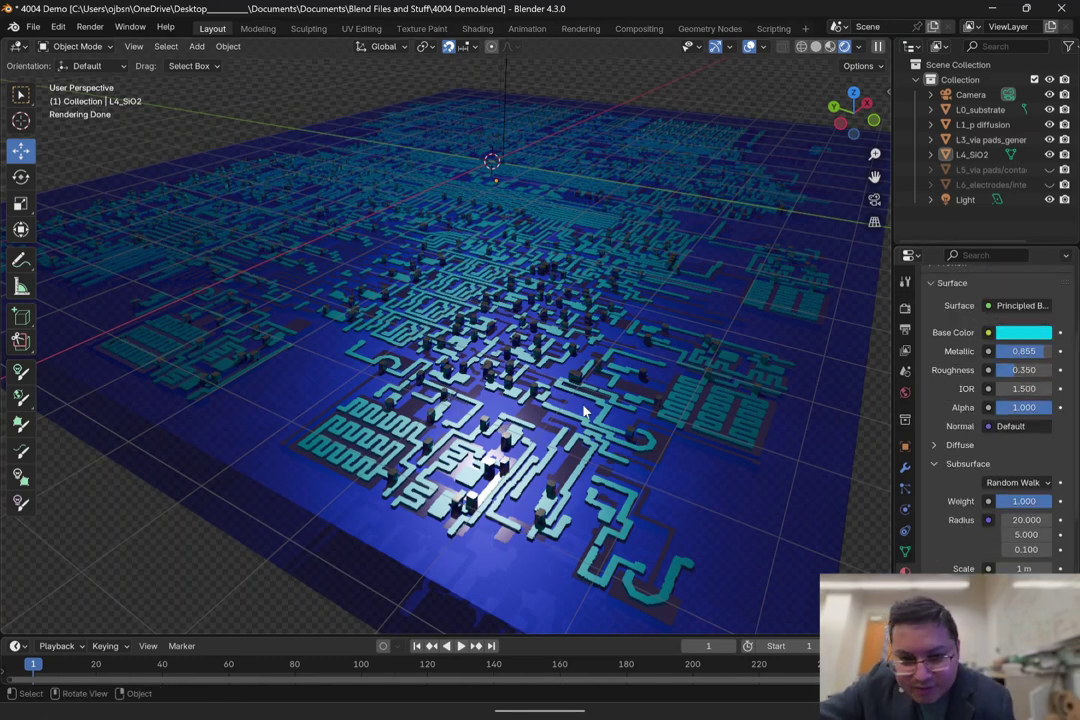
{"action": "left_click", "coordinate": [551, 488]}
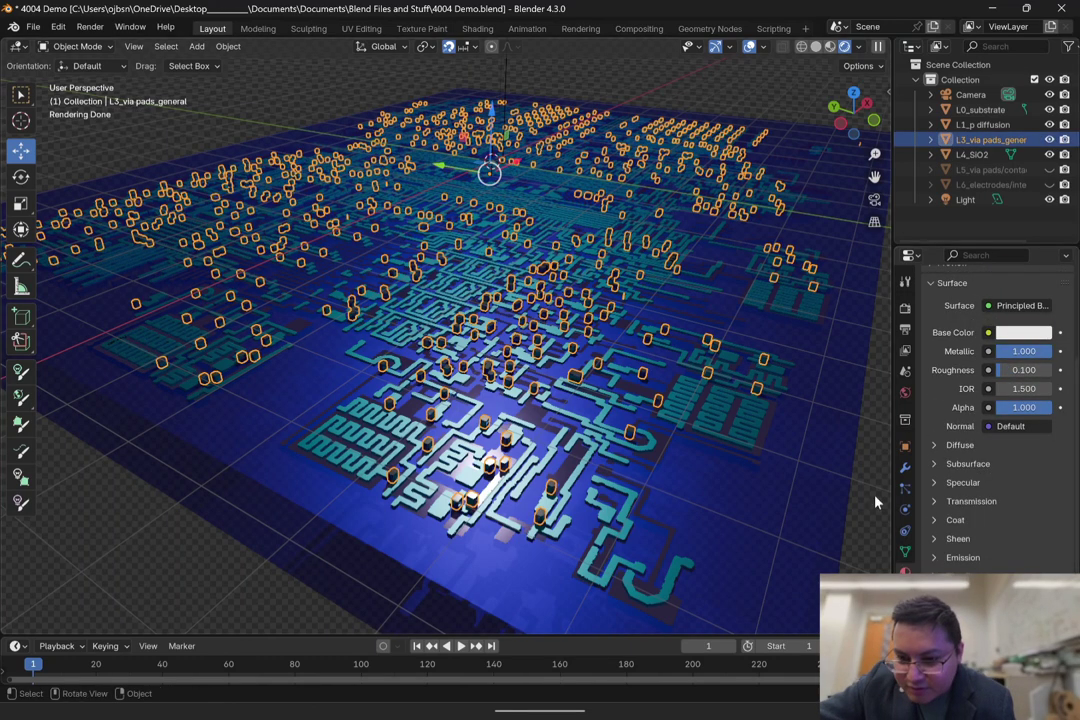
{"action": "left_click", "coordinate": [957, 558]}
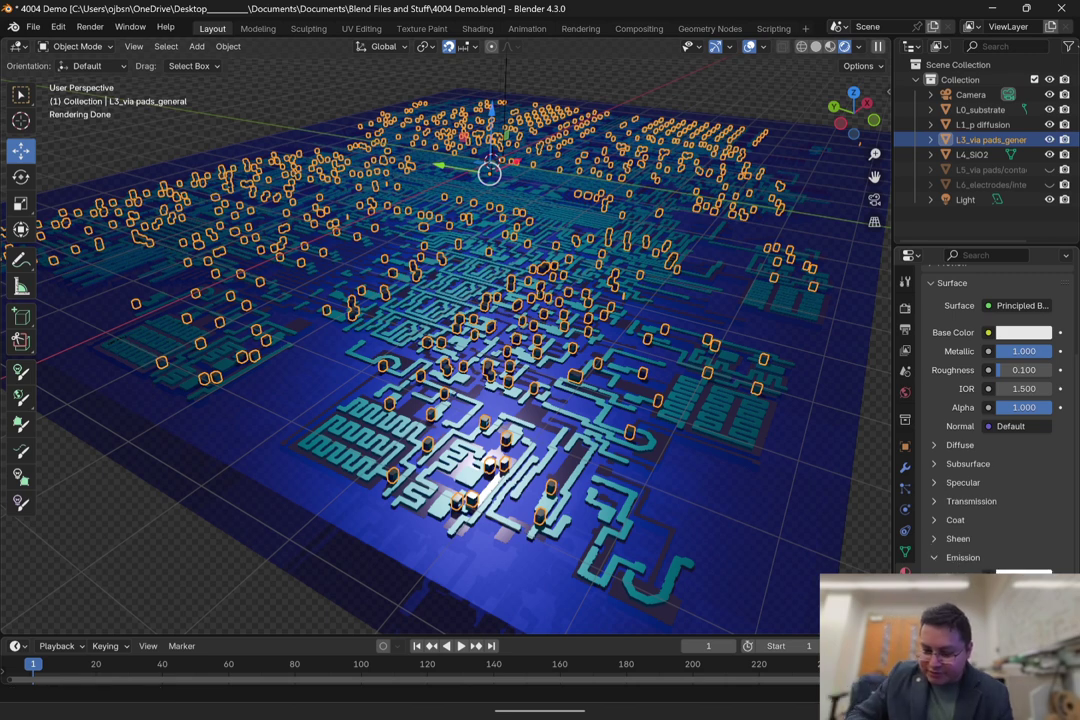
{"action": "left_click", "coordinate": [653, 354]}
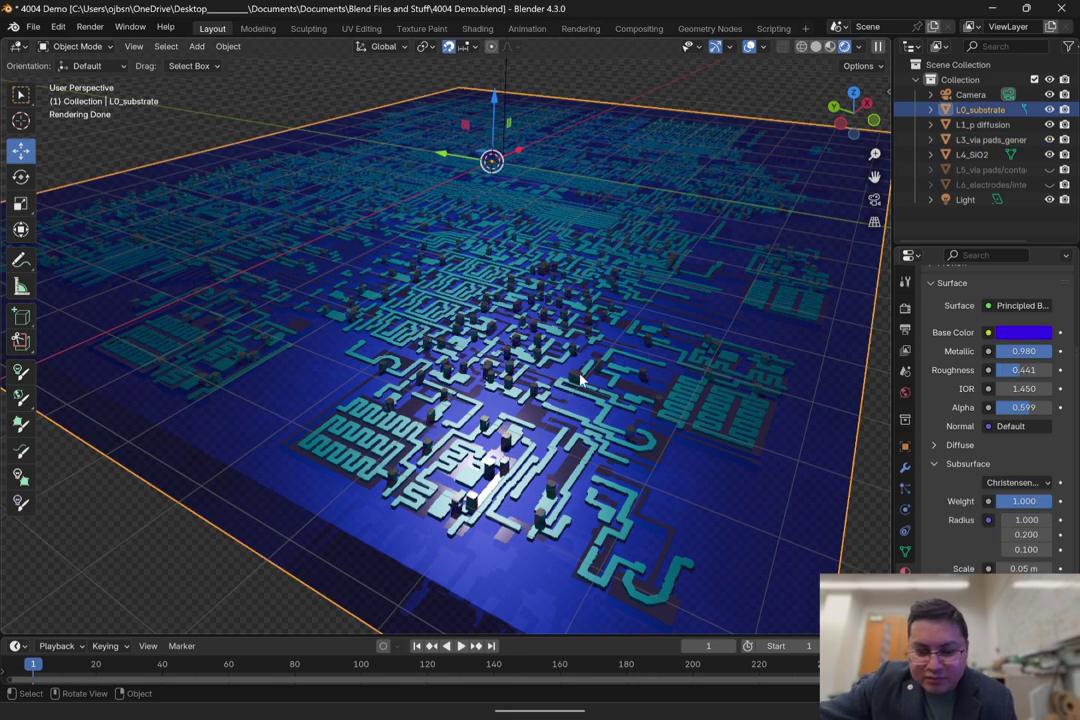
Step: Unhide the L5_via pads/contacts layer on the chip
{"action": "scroll", "coordinate": [580, 379], "scroll_direction": "down", "scroll_amount": 3}
{"action": "left_click", "coordinate": [786, 371]}
{"action": "middle_click_drag", "start_coordinate": [786, 371], "coordinate": [760, 325]}
{"action": "left_click", "coordinate": [1049, 170]}
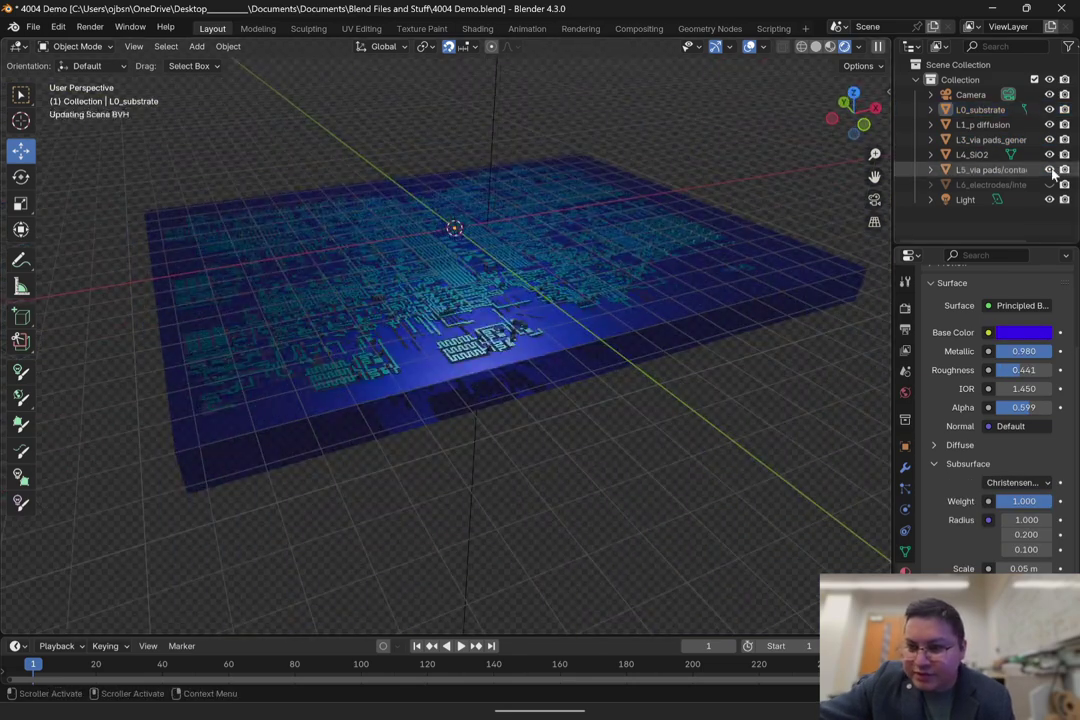
{"action": "scroll", "coordinate": [530, 320], "scroll_direction": "up", "scroll_amount": 3}
{"action": "scroll", "coordinate": [957, 418], "scroll_direction": "up", "scroll_amount": 3}
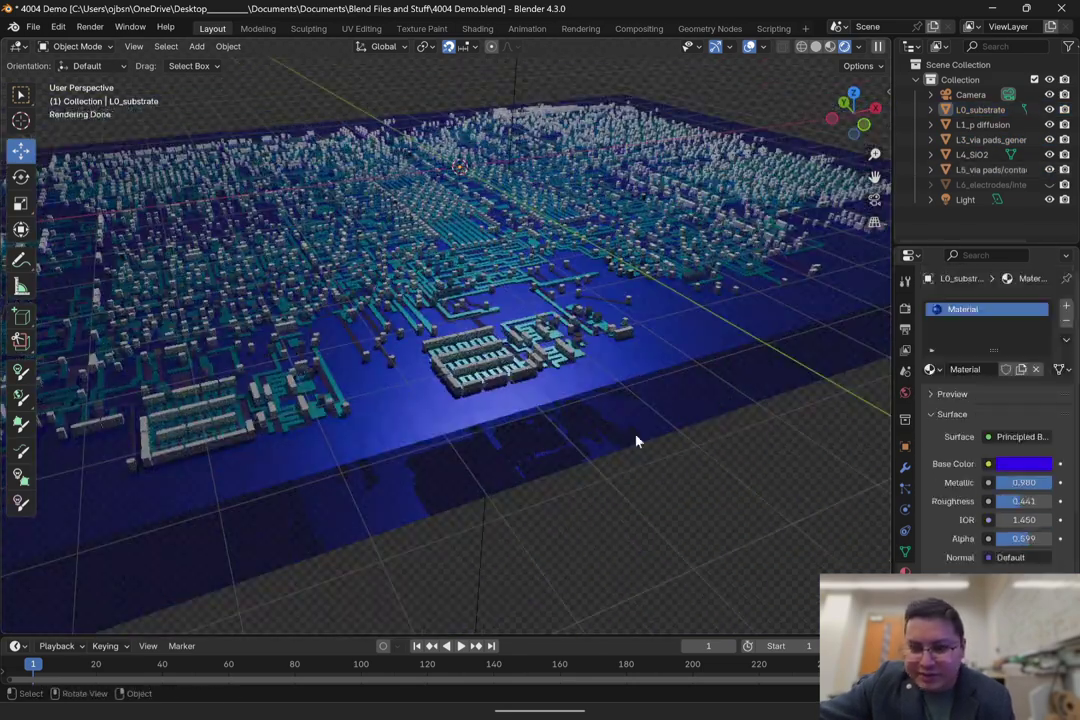
{"action": "scroll", "coordinate": [494, 386], "scroll_direction": "down", "scroll_amount": 2}
{"action": "scroll", "coordinate": [505, 375], "scroll_direction": "up", "scroll_amount": 7}
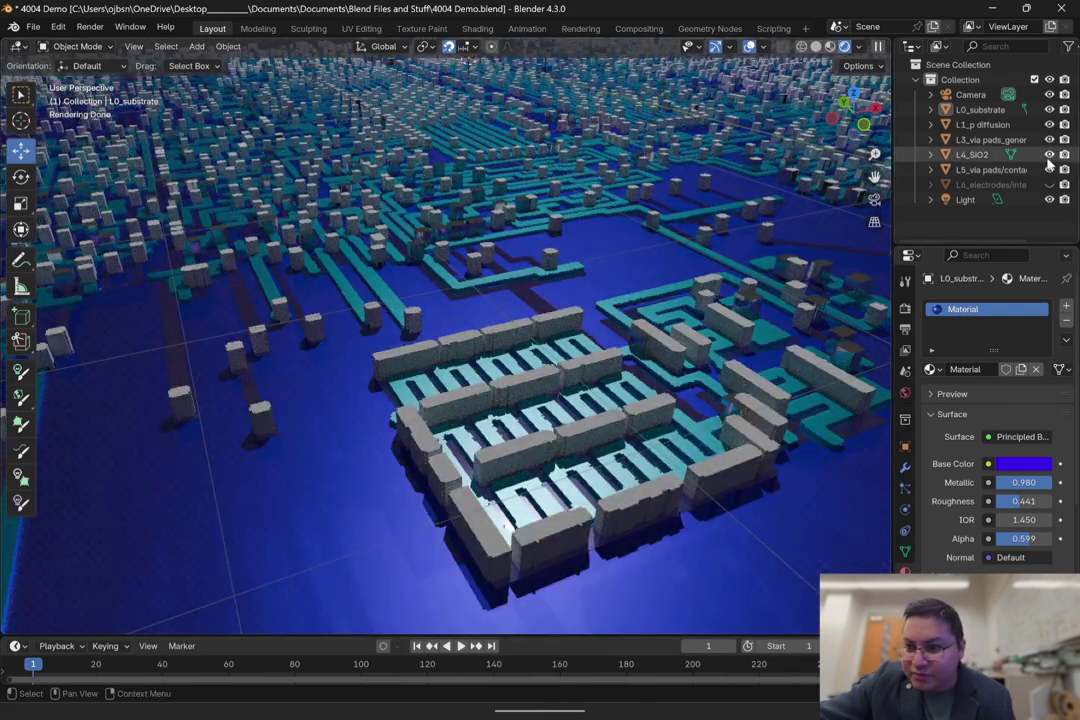
Step: Assign the existing Material.002 to L5_via pads/contacts and compare the layer with L3_via pads_general
{"action": "left_click", "coordinate": [930, 370]}
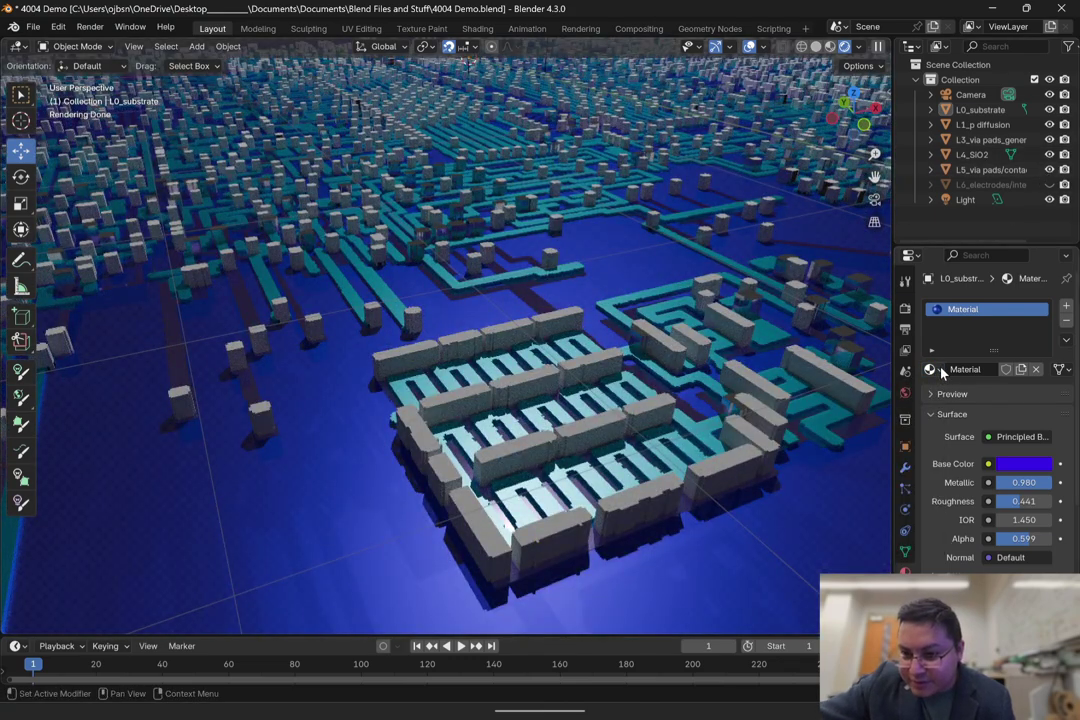
{"action": "left_click", "coordinate": [1005, 170]}
{"action": "left_click", "coordinate": [930, 369]}
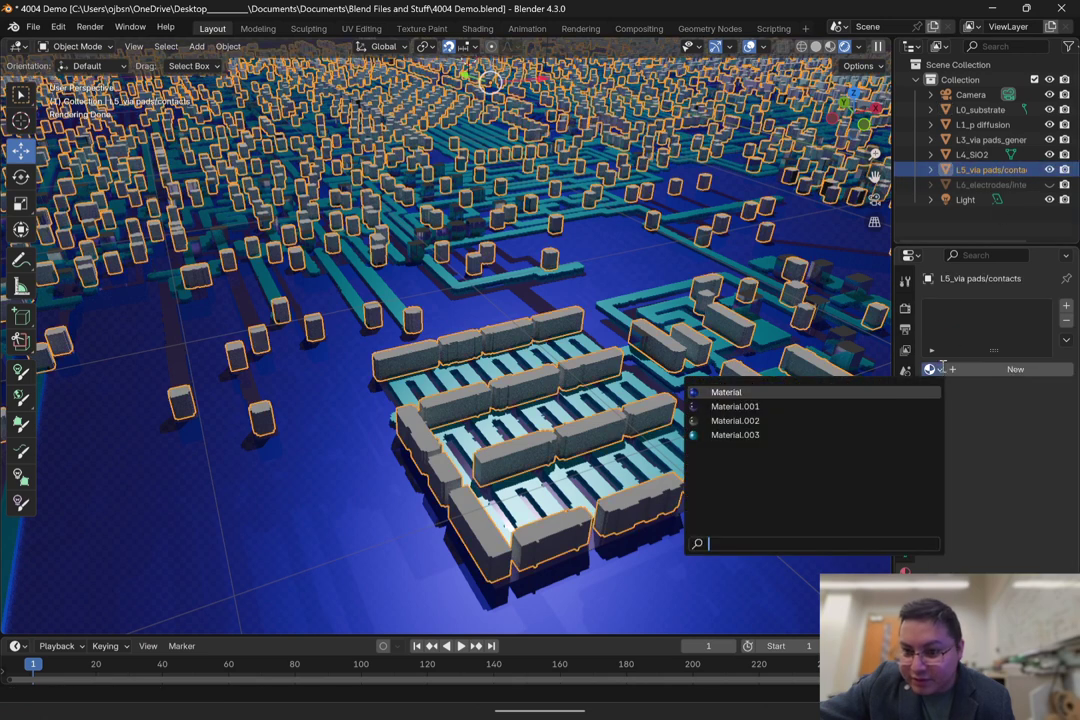
{"action": "left_click", "coordinate": [798, 421]}
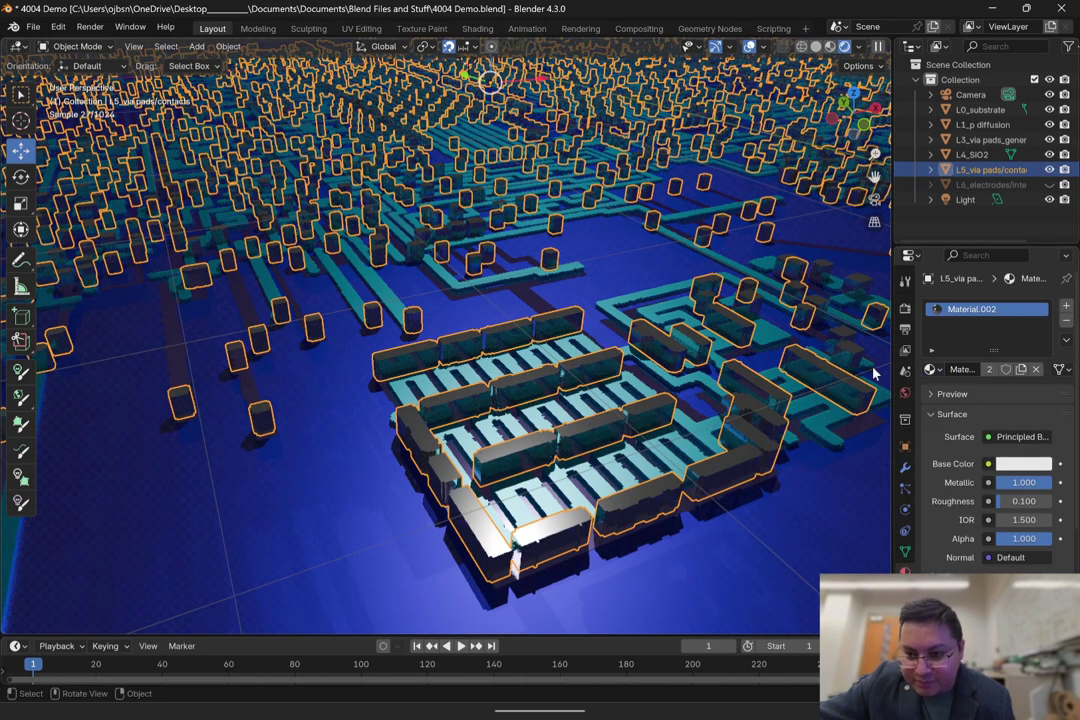
{"action": "left_click", "coordinate": [988, 139]}
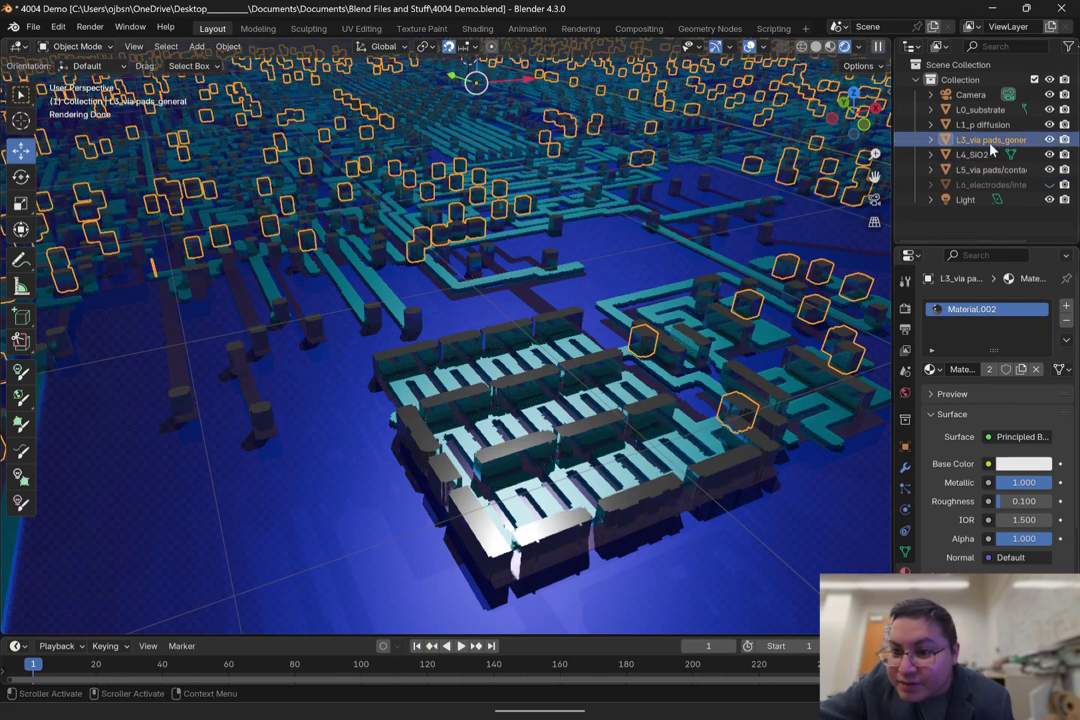
{"action": "left_click", "coordinate": [988, 170]}
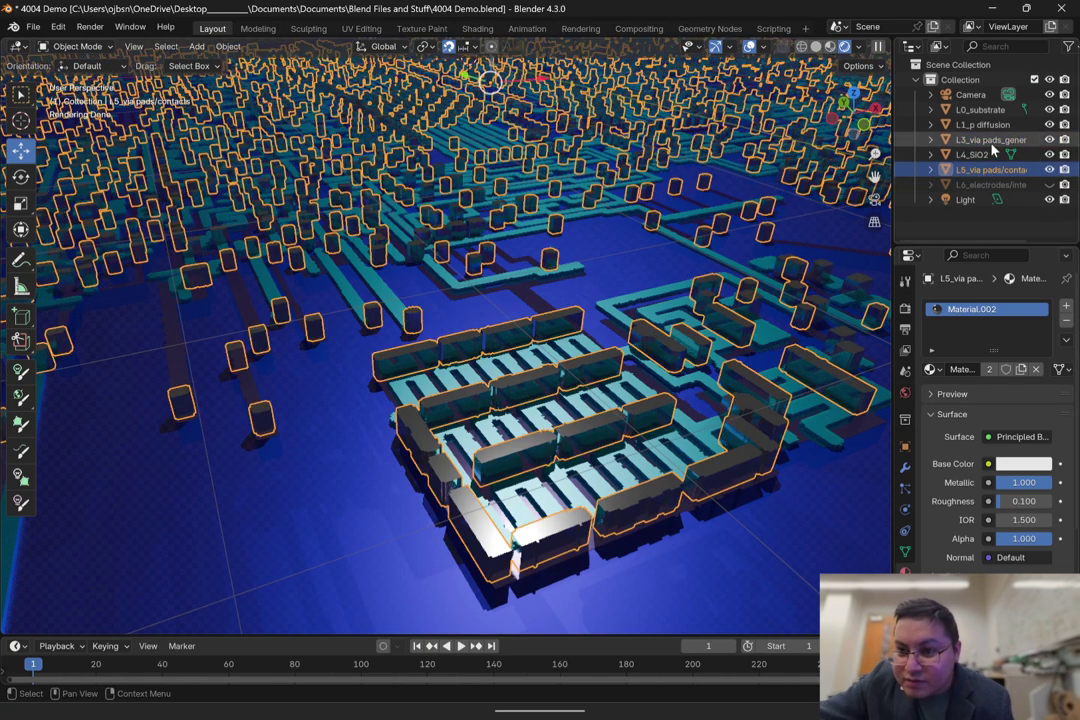
{"action": "scroll", "coordinate": [578, 274], "scroll_direction": "down", "scroll_amount": 5}
{"action": "key", "text": "alt+a"}
{"action": "scroll", "coordinate": [540, 313], "scroll_direction": "up", "scroll_amount": 5}
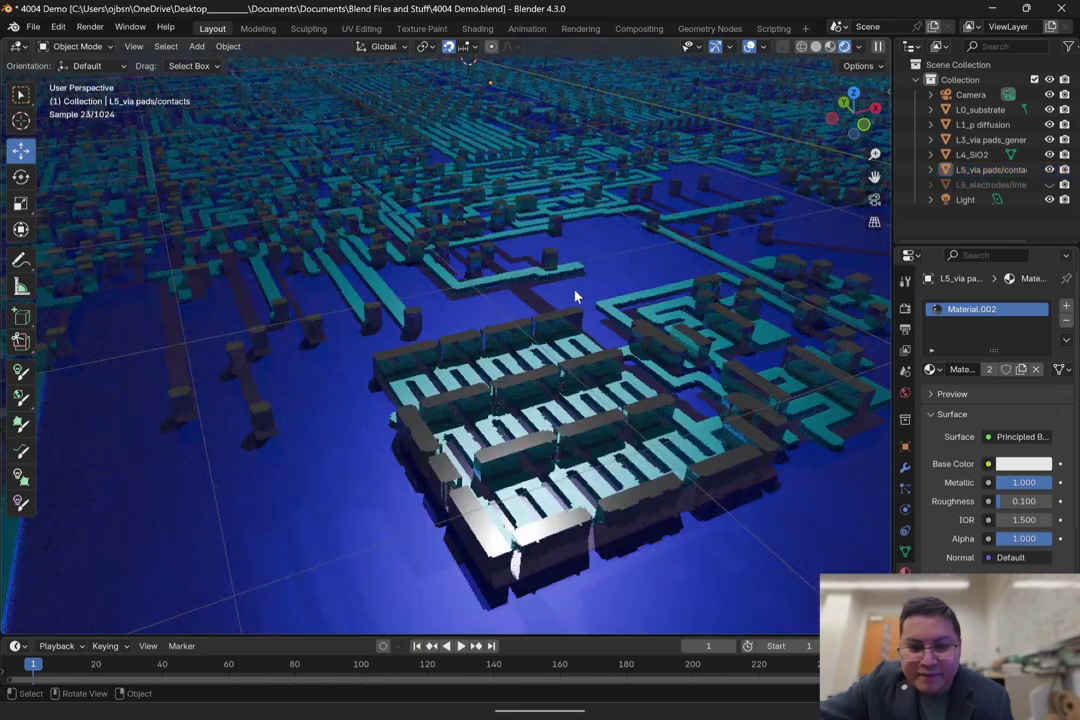
Step: Unhide the L6_electrodes/interconnects layer and create a new material for it
{"action": "left_click", "coordinate": [1049, 185]}
{"action": "left_click", "coordinate": [410, 394]}
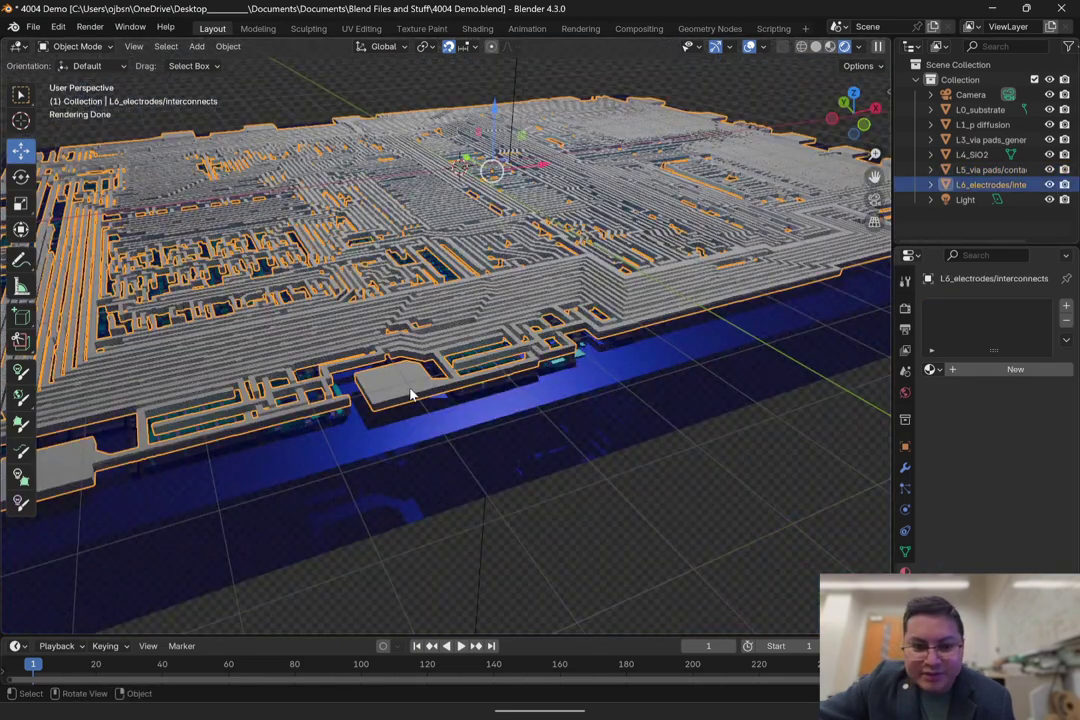
{"action": "scroll", "coordinate": [410, 394], "scroll_direction": "up", "scroll_amount": 2}
{"action": "left_click", "coordinate": [1015, 370]}
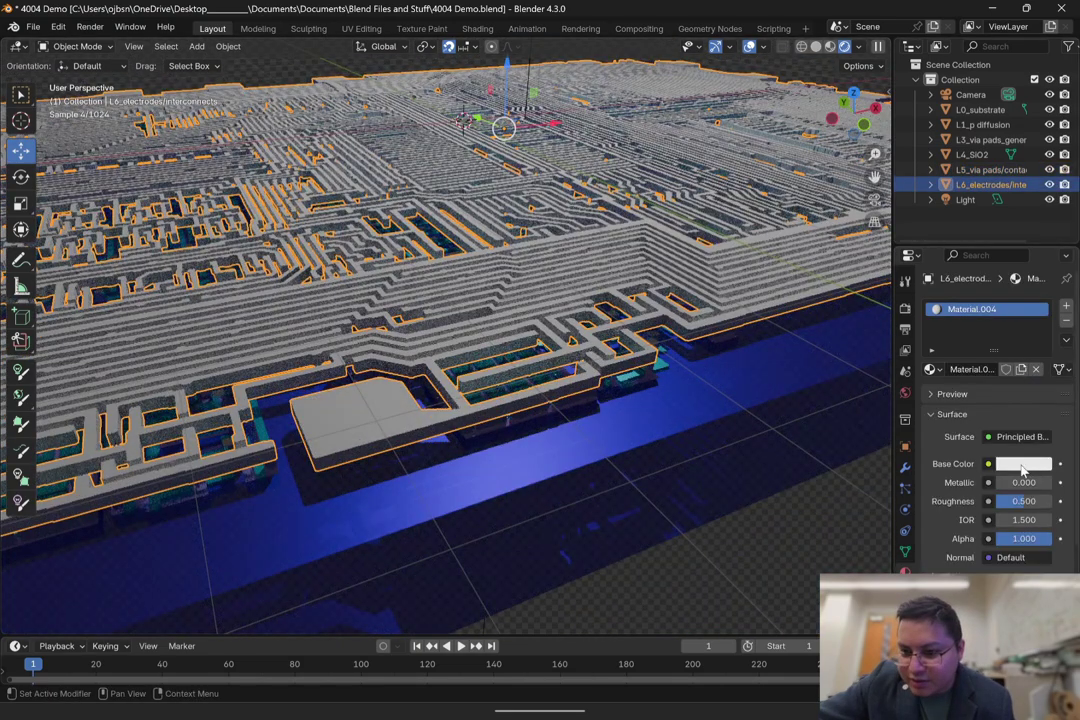
Step: Give the L6 material the yellow base color #E7CC00FF, metallic 1.000 and roughness 0.000
{"action": "left_click", "coordinate": [1023, 463]}
{"action": "left_click", "coordinate": [921, 313]}
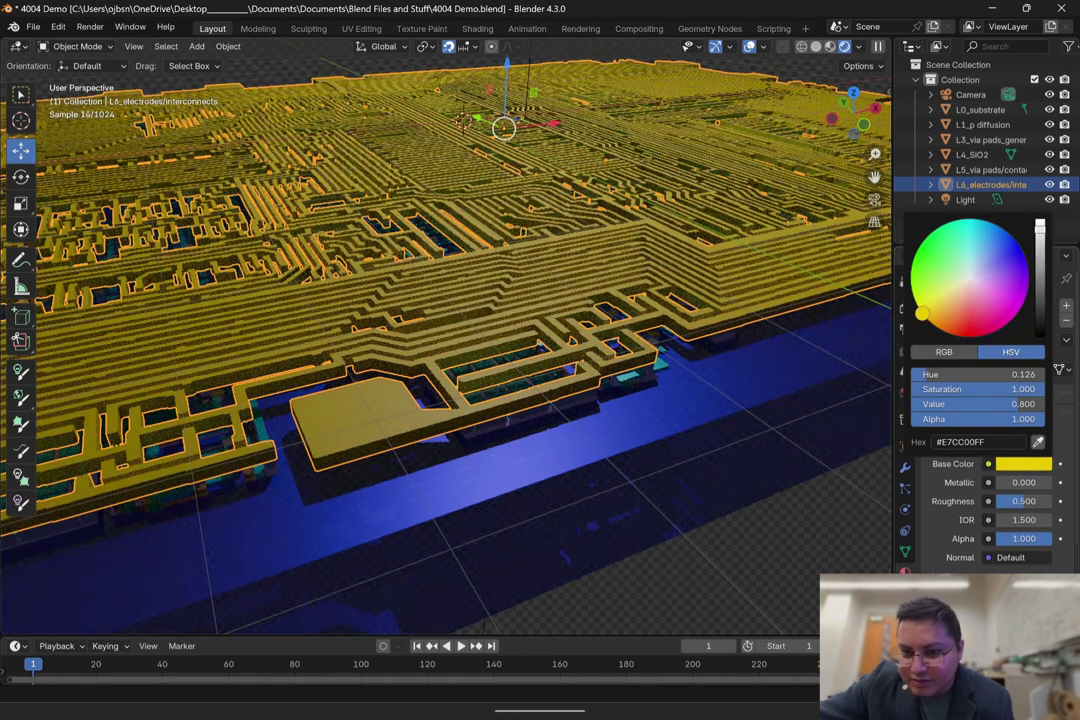
{"action": "mouse_move", "coordinate": [1008, 483]}
{"action": "left_mouse_down"}
{"action": "mouse_move", "coordinate": [1045, 483]}
{"action": "mouse_move", "coordinate": [995, 501]}
{"action": "mouse_move", "coordinate": [1027, 501]}
{"action": "mouse_move", "coordinate": [1012, 501]}
{"action": "left_mouse_up"}
{"action": "scroll", "coordinate": [940, 480], "scroll_direction": "down", "scroll_amount": 5}
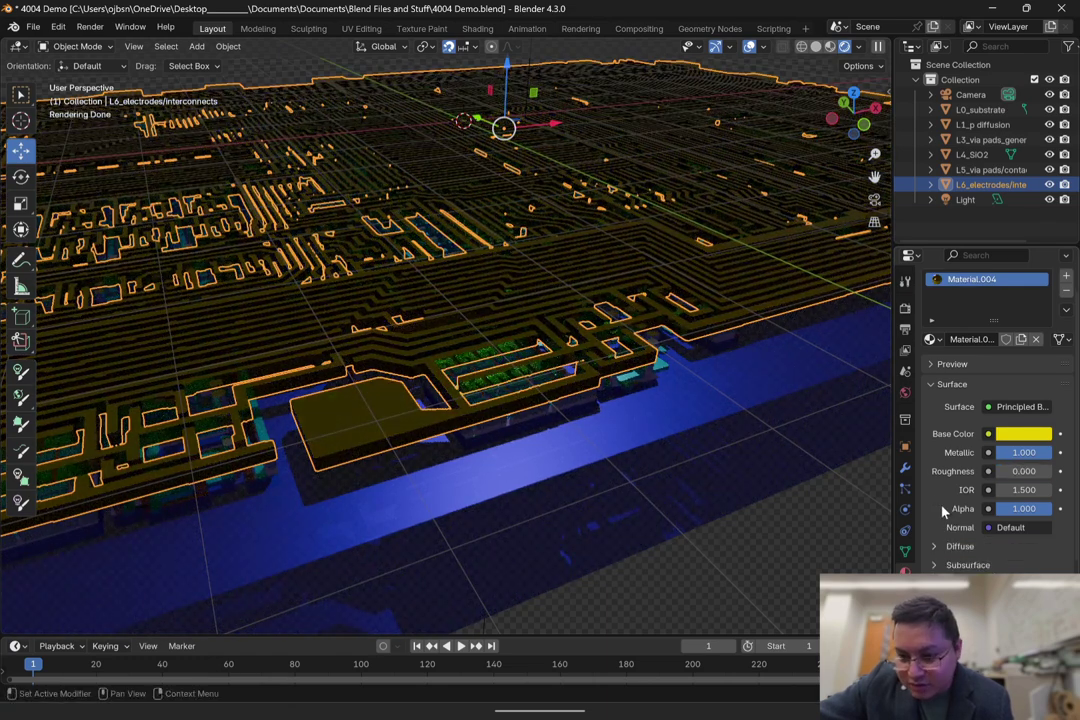
Step: Examine the interconnects from above and compare them with the 4004 die shot on the WikiChip page in the browser
{"action": "scroll", "coordinate": [950, 490], "scroll_direction": "down", "scroll_amount": 2}
{"action": "scroll", "coordinate": [990, 464], "scroll_direction": "up", "scroll_amount": 4}
{"action": "middle_click_drag", "start_coordinate": [505, 336], "coordinate": [535, 381]}
{"action": "scroll", "coordinate": [535, 381], "scroll_direction": "down", "scroll_amount": 9}
{"action": "left_click", "coordinate": [779, 260]}
{"action": "scroll", "coordinate": [540, 388], "scroll_direction": "up", "scroll_amount": 7}
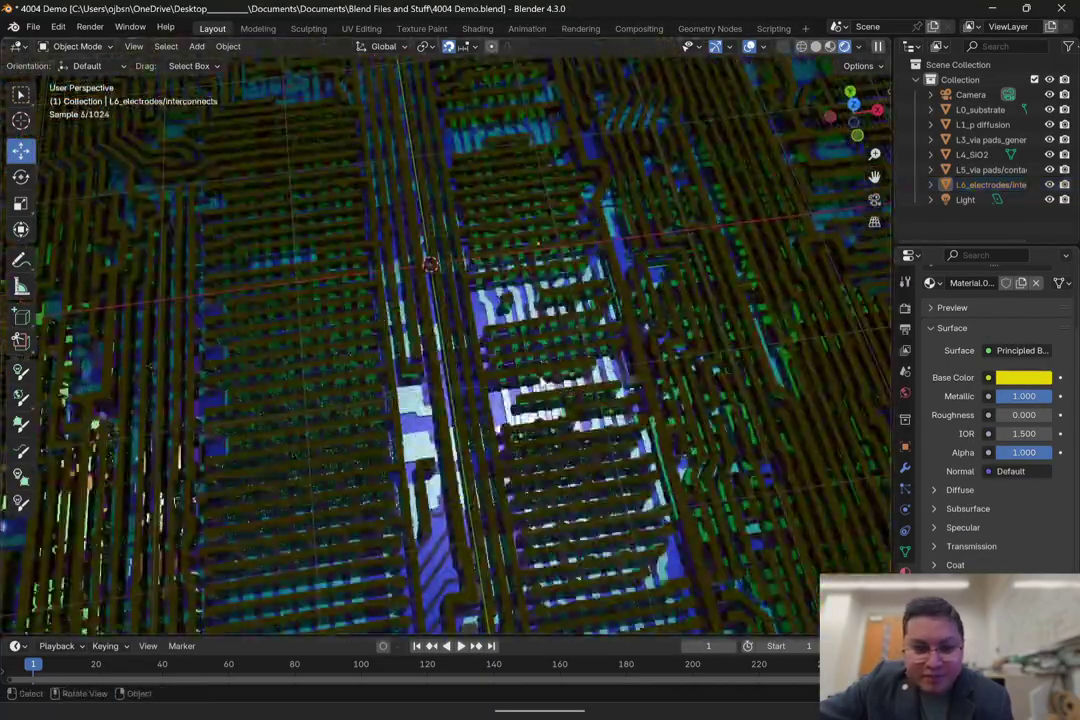
{"action": "left_click", "coordinate": [428, 692]}
{"action": "scroll", "coordinate": [503, 386], "scroll_direction": "up", "scroll_amount": 2}
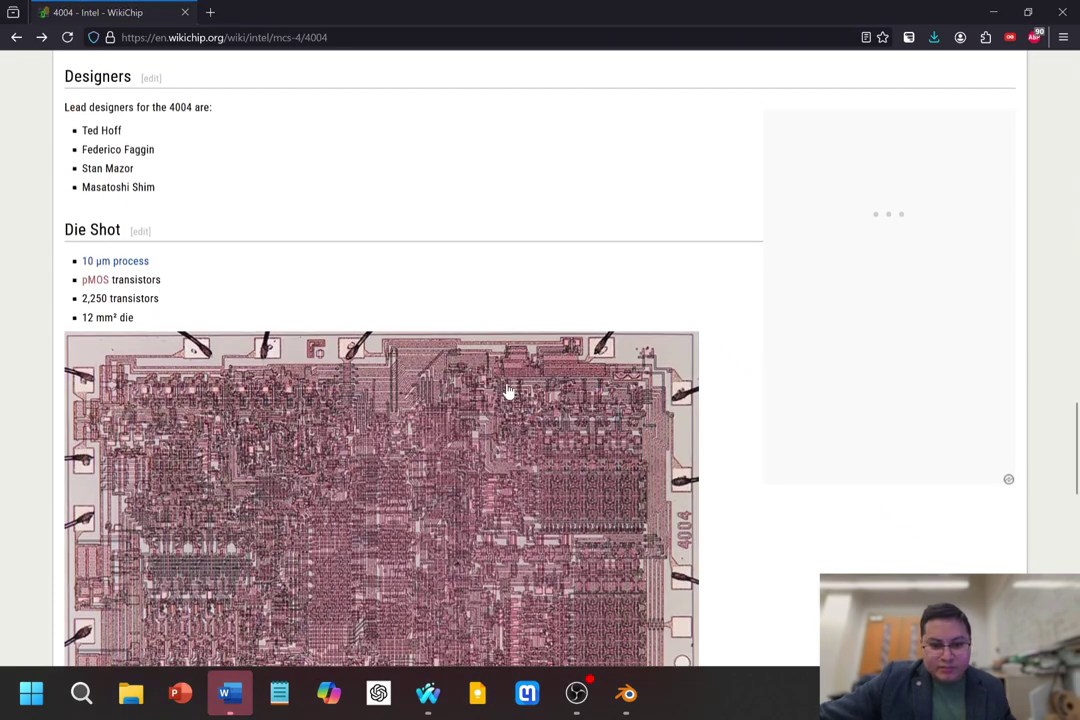
{"action": "left_click", "coordinate": [557, 423]}
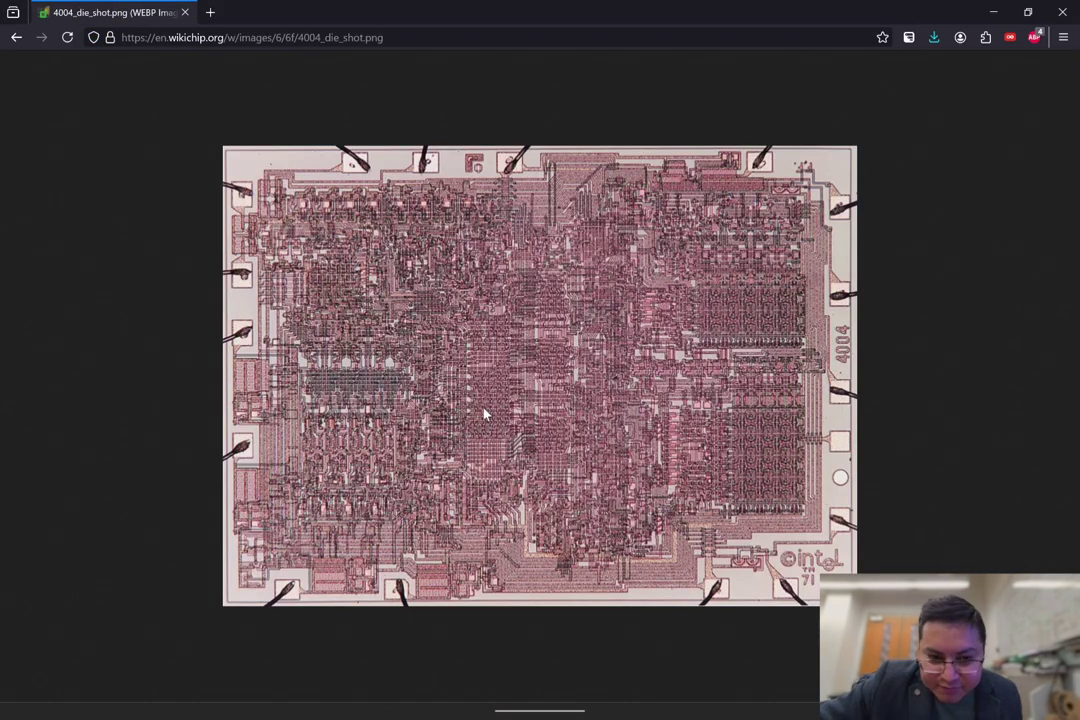
{"action": "left_click", "coordinate": [1053, 14]}
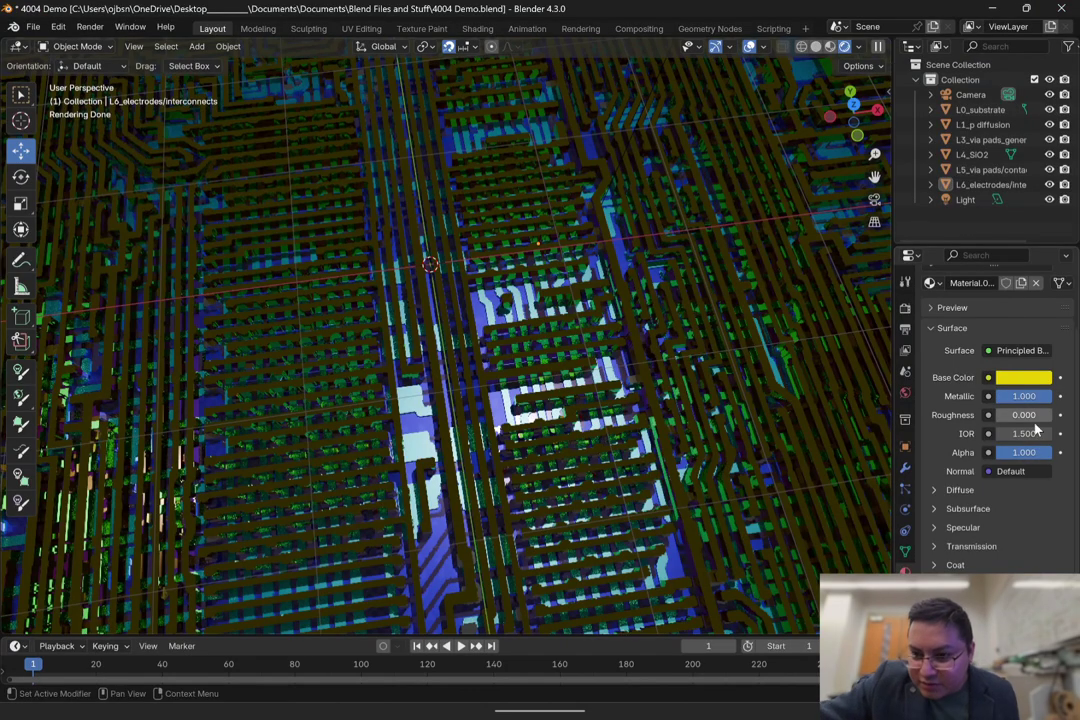
Step: Back in Blender, set the alpha of the L6 interconnect material to 0.725
{"action": "mouse_move", "coordinate": [1040, 452]}
{"action": "left_mouse_down"}
{"action": "mouse_move", "coordinate": [984, 452]}
{"action": "mouse_move", "coordinate": [1072, 452]}
{"action": "mouse_move", "coordinate": [1043, 452]}
{"action": "left_mouse_up"}
{"action": "left_click", "coordinate": [1043, 452]}
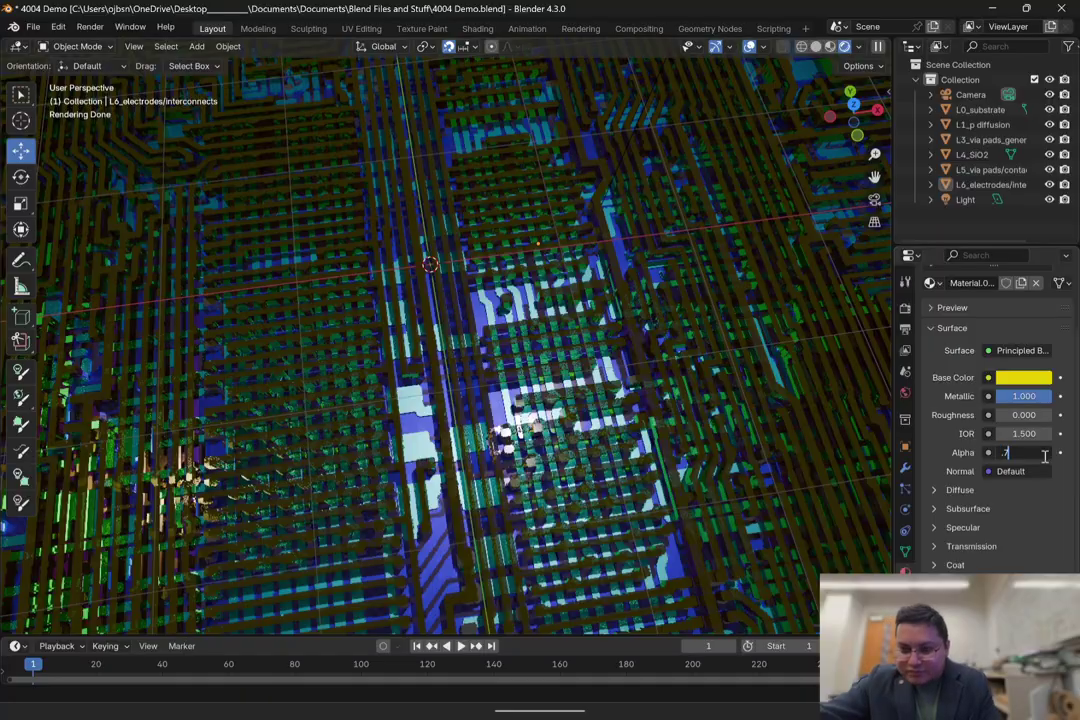
{"action": "type", "text": ".725"}
{"action": "key", "text": "Return"}
{"action": "scroll", "coordinate": [713, 446], "scroll_direction": "down", "scroll_amount": 10}
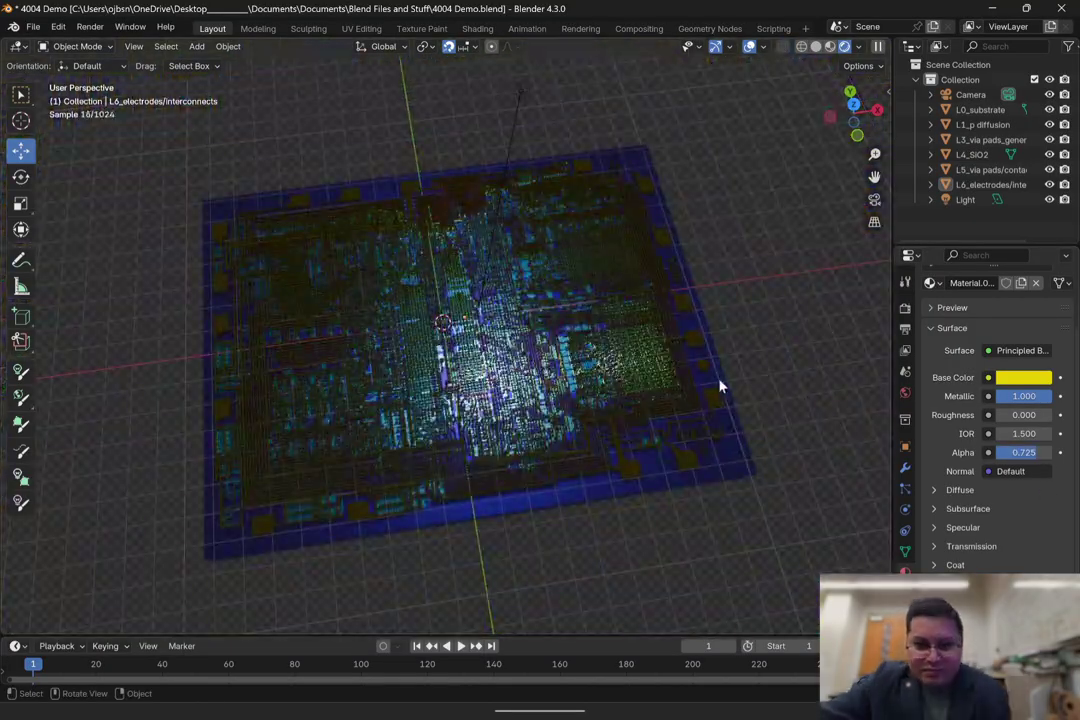
Step: Set the specular tint of the L6_electrodes/interconnects material to light yellow #FFE964FF
{"action": "scroll", "coordinate": [624, 376], "scroll_direction": "up", "scroll_amount": 4}
{"action": "mouse_move", "coordinate": [586, 366]}
{"action": "middle_mouse_down"}
{"action": "mouse_move", "coordinate": [624, 376]}
{"action": "mouse_move", "coordinate": [590, 345]}
{"action": "middle_mouse_up"}
{"action": "left_click", "coordinate": [617, 395]}
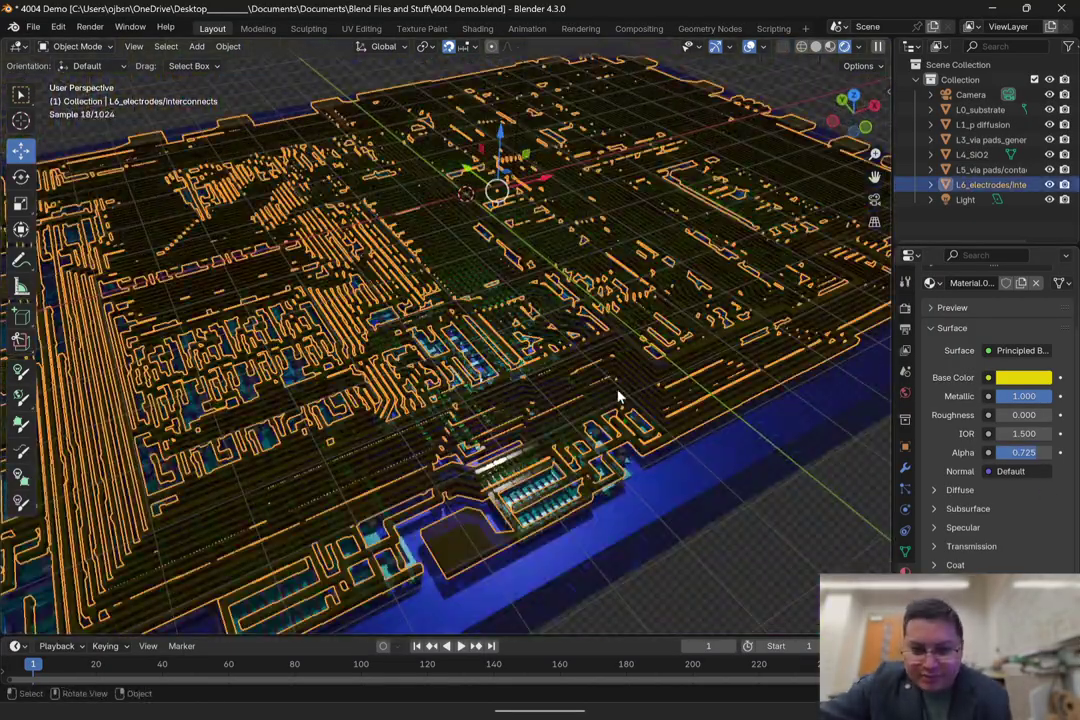
{"action": "middle_click_drag", "start_coordinate": [820, 570], "coordinate": [751, 522]}
{"action": "scroll", "coordinate": [960, 531], "scroll_direction": "down", "scroll_amount": 2}
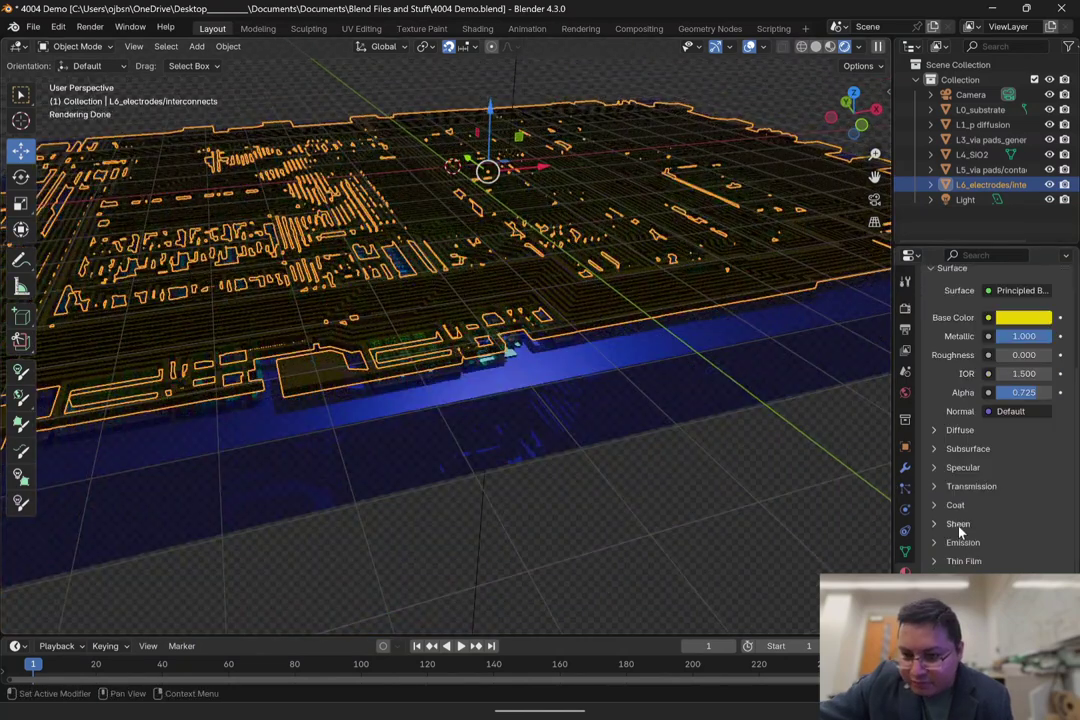
{"action": "left_click", "coordinate": [968, 450]}
{"action": "left_click", "coordinate": [966, 449]}
{"action": "left_click", "coordinate": [965, 468]}
{"action": "left_click", "coordinate": [1034, 525]}
{"action": "left_click", "coordinate": [1034, 525]}
{"action": "left_click", "coordinate": [1034, 525]}
{"action": "mouse_move", "coordinate": [932, 354]}
{"action": "left_mouse_down"}
{"action": "mouse_move", "coordinate": [916, 363]}
{"action": "mouse_move", "coordinate": [922, 373]}
{"action": "left_mouse_up"}
{"action": "left_click", "coordinate": [1036, 525]}
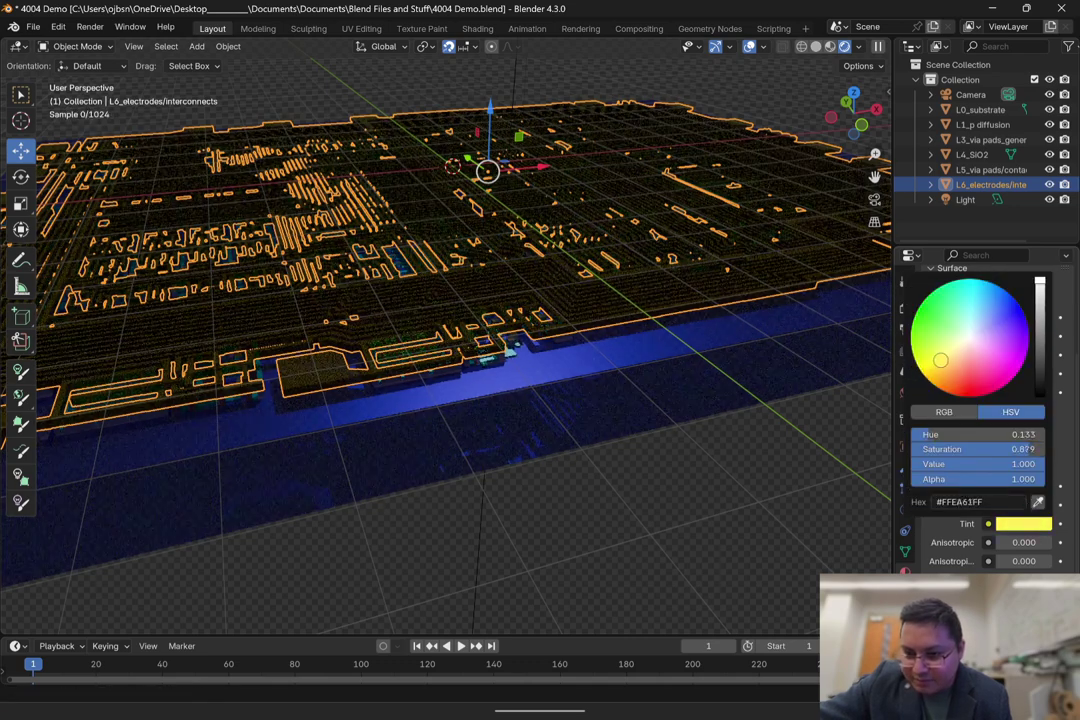
{"action": "scroll", "coordinate": [1020, 549], "scroll_direction": "down", "scroll_amount": 3}
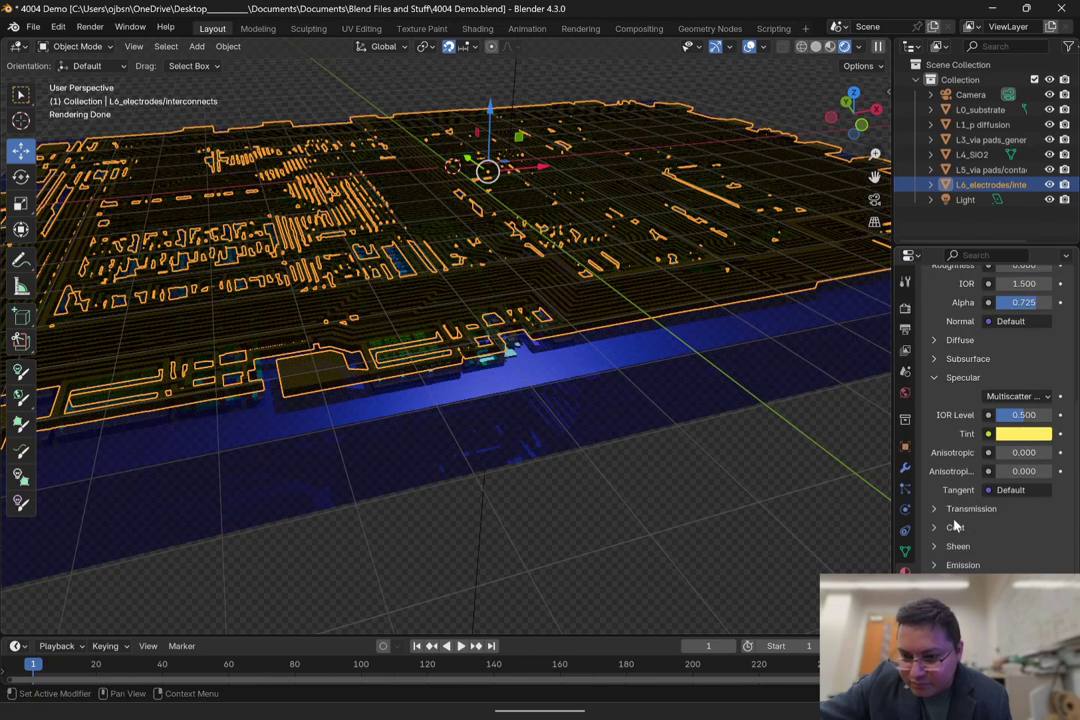
Step: Copy the specular tint #FFE964FF to the L6 material's emission color and set the emission strength to 0.005
{"action": "left_click", "coordinate": [996, 511]}
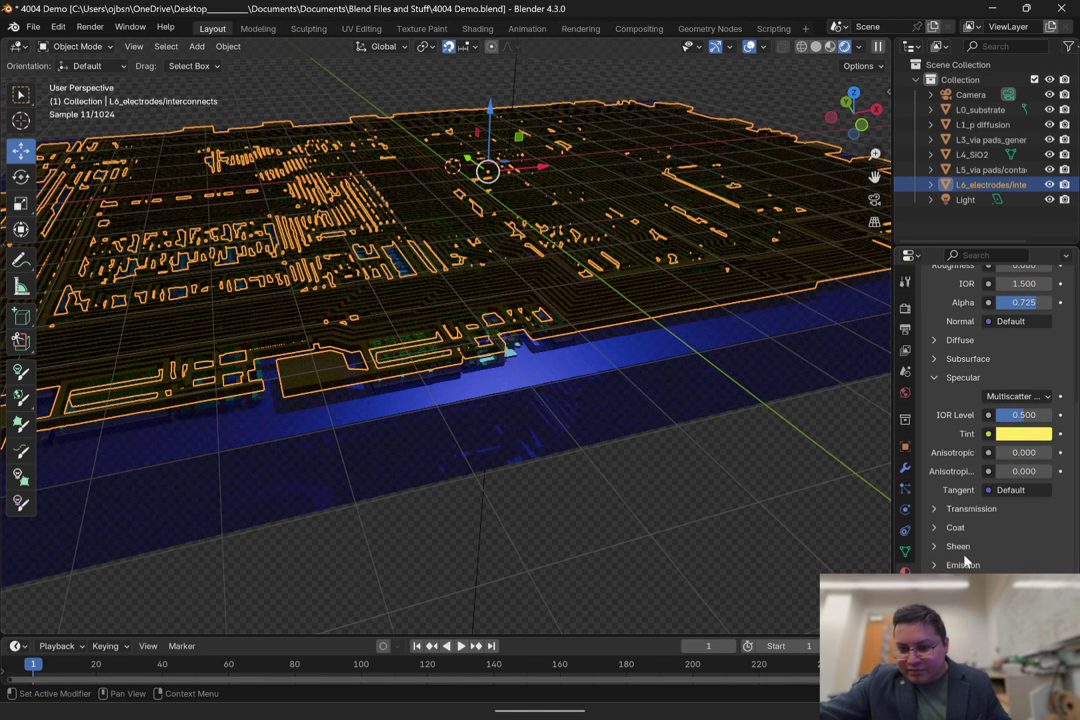
{"action": "left_click", "coordinate": [964, 565]}
{"action": "scroll", "coordinate": [966, 568], "scroll_direction": "down", "scroll_amount": 2}
{"action": "left_click", "coordinate": [1026, 378]}
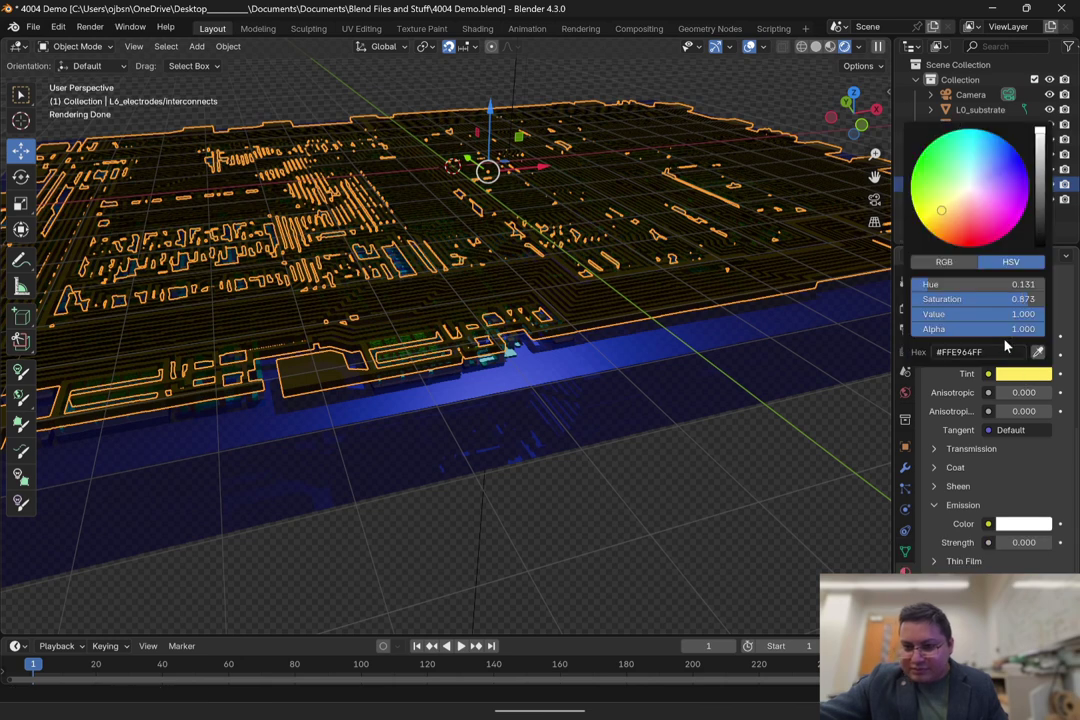
{"action": "left_click", "coordinate": [959, 525]}
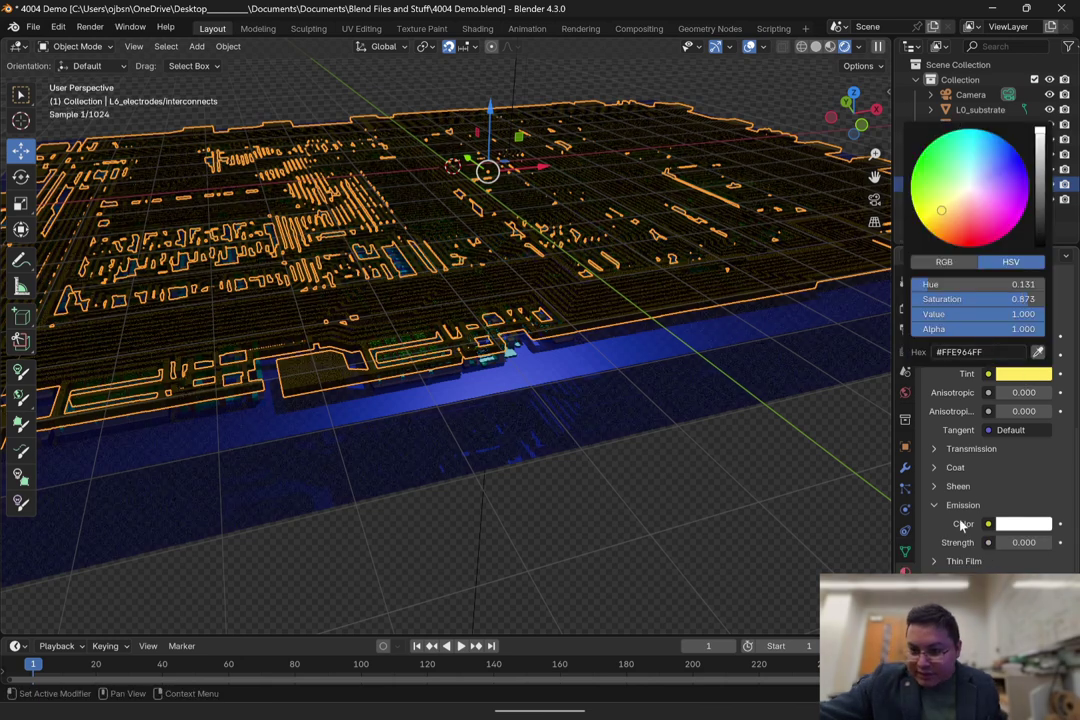
{"action": "left_click", "coordinate": [1020, 524]}
{"action": "left_click", "coordinate": [976, 501]}
{"action": "type", "text": "#FFE964FF"}
{"action": "left_click", "coordinate": [1023, 540]}
{"action": "left_click", "coordinate": [1023, 541]}
{"action": "type", "text": "0.005"}
{"action": "key", "text": "Return"}
Step: Give the L6 material Christensen subsurface scattering with weight 1.000 and first two radius values of 10 and 5
{"action": "middle_click_drag", "start_coordinate": [613, 378], "coordinate": [827, 405]}
{"action": "scroll", "coordinate": [980, 420], "scroll_direction": "up", "scroll_amount": 6}
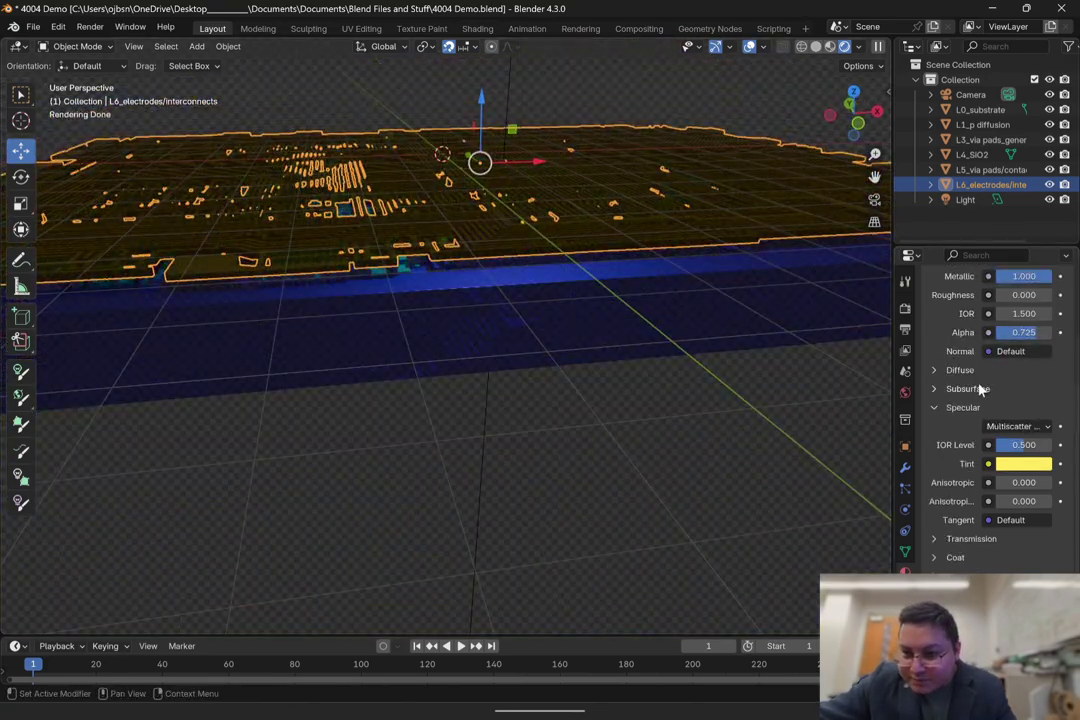
{"action": "left_click", "coordinate": [1046, 408]}
{"action": "left_click", "coordinate": [1015, 445]}
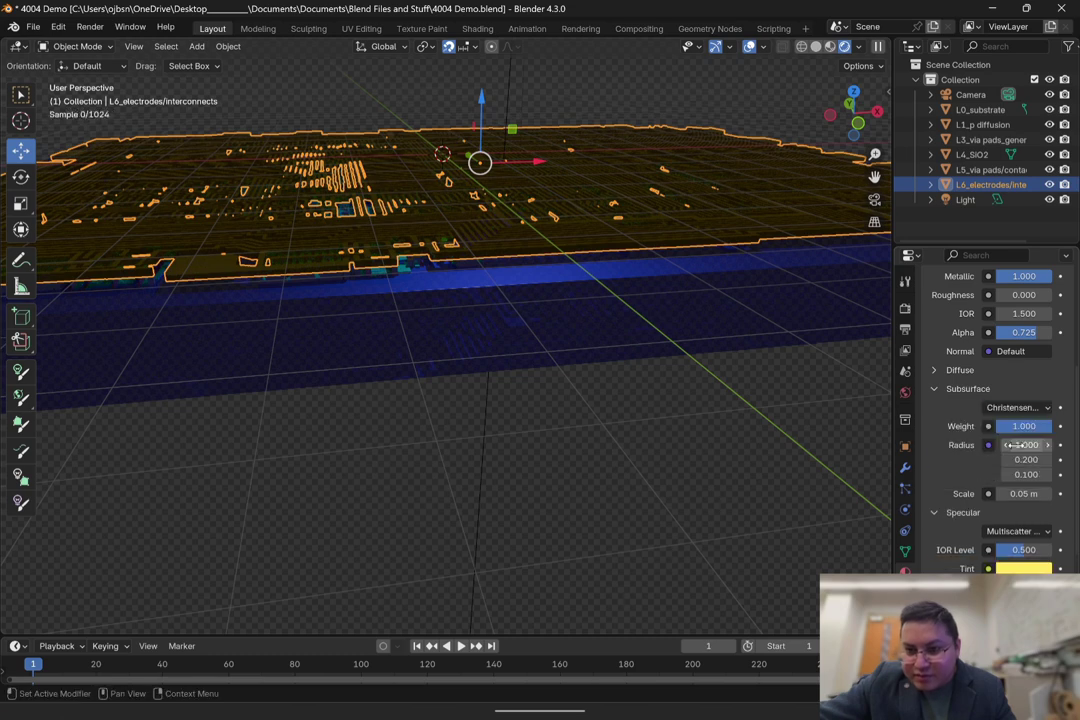
{"action": "left_click", "coordinate": [1025, 444]}
{"action": "type", "text": "10"}
{"action": "key", "text": "Return"}
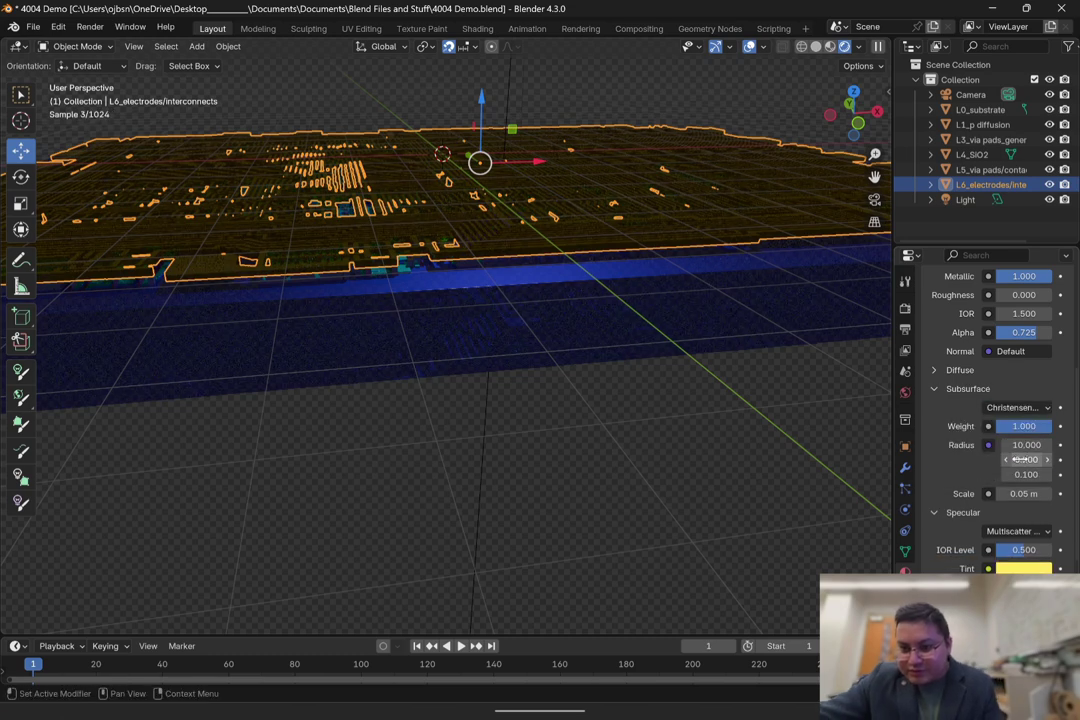
{"action": "type", "text": "5"}
{"action": "key", "text": "Return"}
{"action": "middle_click_drag", "start_coordinate": [850, 460], "coordinate": [550, 408]}
{"action": "scroll", "coordinate": [552, 364], "scroll_direction": "up", "scroll_amount": 5}
{"action": "scroll", "coordinate": [550, 408], "scroll_direction": "down", "scroll_amount": 6}
{"action": "middle_click_drag", "start_coordinate": [550, 408], "coordinate": [518, 430]}
{"action": "scroll", "coordinate": [683, 382], "scroll_direction": "down", "scroll_amount": 4}
{"action": "scroll", "coordinate": [518, 430], "scroll_direction": "up", "scroll_amount": 2}
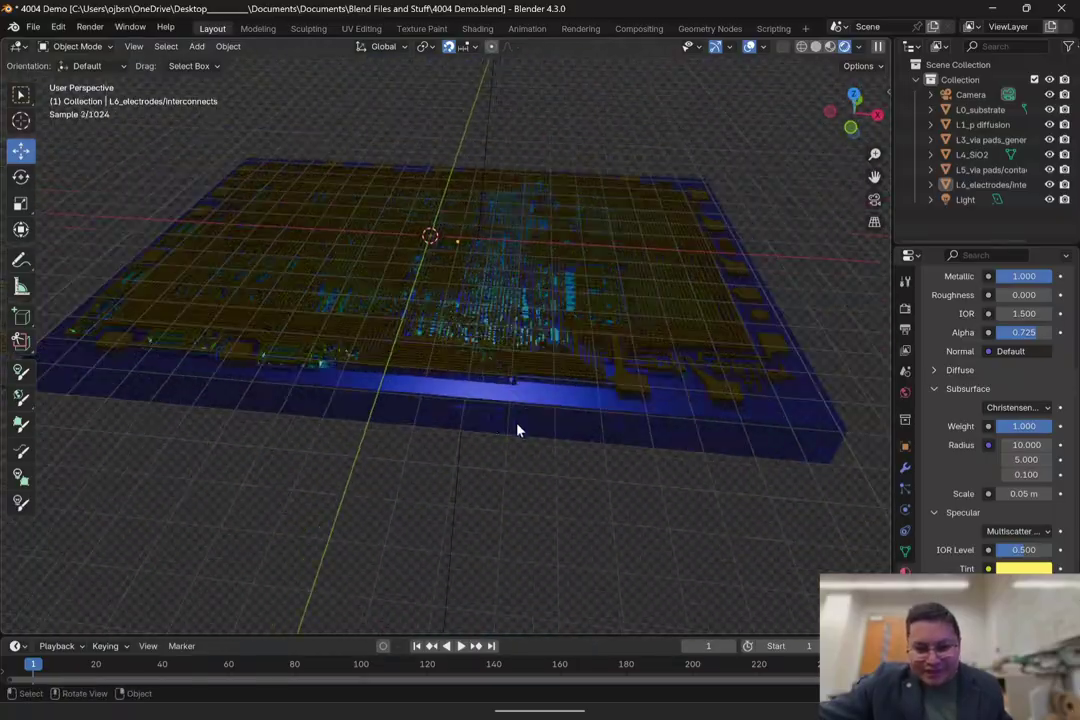
Step: Select the area light above the chip and set its rectangle size to 10 m in both X and Y
{"action": "scroll", "coordinate": [403, 438], "scroll_direction": "down", "scroll_amount": 4}
{"action": "middle_click_drag", "start_coordinate": [403, 438], "coordinate": [451, 174]}
{"action": "left_click", "coordinate": [455, 160]}
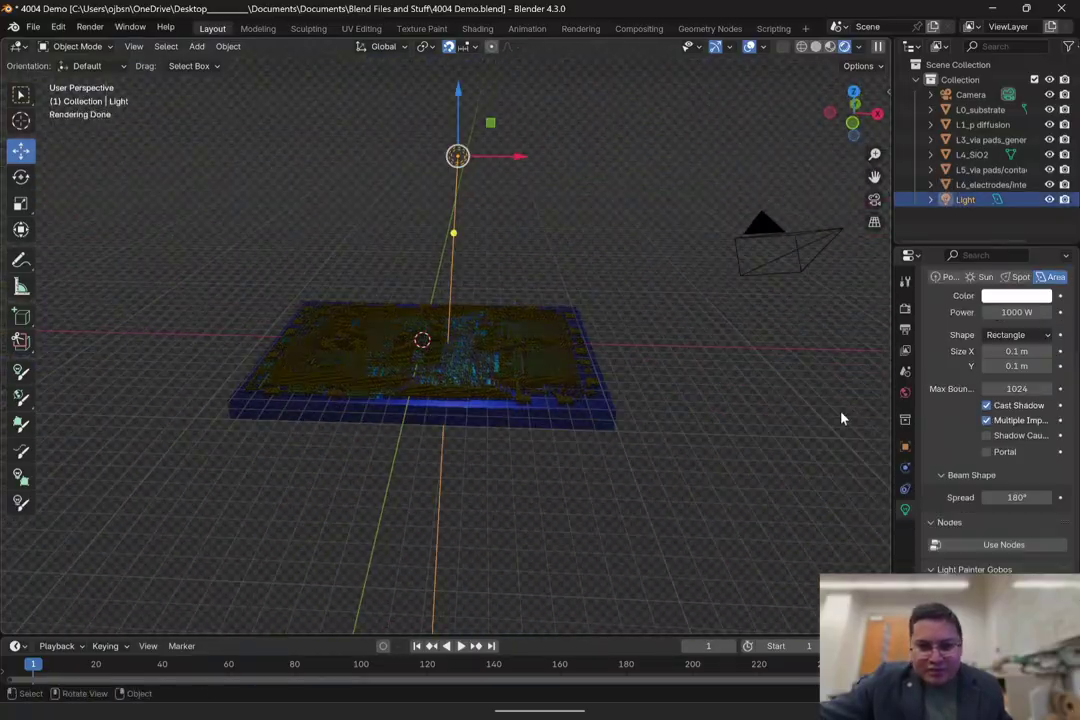
{"action": "left_click_drag", "start_coordinate": [1016, 350], "coordinate": [1050, 351]}
{"action": "left_click_drag", "start_coordinate": [459, 233], "coordinate": [458, 233]}
{"action": "double_click", "coordinate": [1016, 366]}
{"action": "type", "text": "10"}
{"action": "key", "text": "Return"}
{"action": "double_click", "coordinate": [1016, 351]}
{"action": "type", "text": "10"}
{"action": "key", "text": "Return"}
Step: Change the area light's shape to Disk and enlarge it to about 37.6 m so it spans beyond the chip
{"action": "middle_click_drag", "start_coordinate": [553, 225], "coordinate": [797, 264]}
{"action": "scroll", "coordinate": [655, 316], "scroll_direction": "up", "scroll_amount": 5}
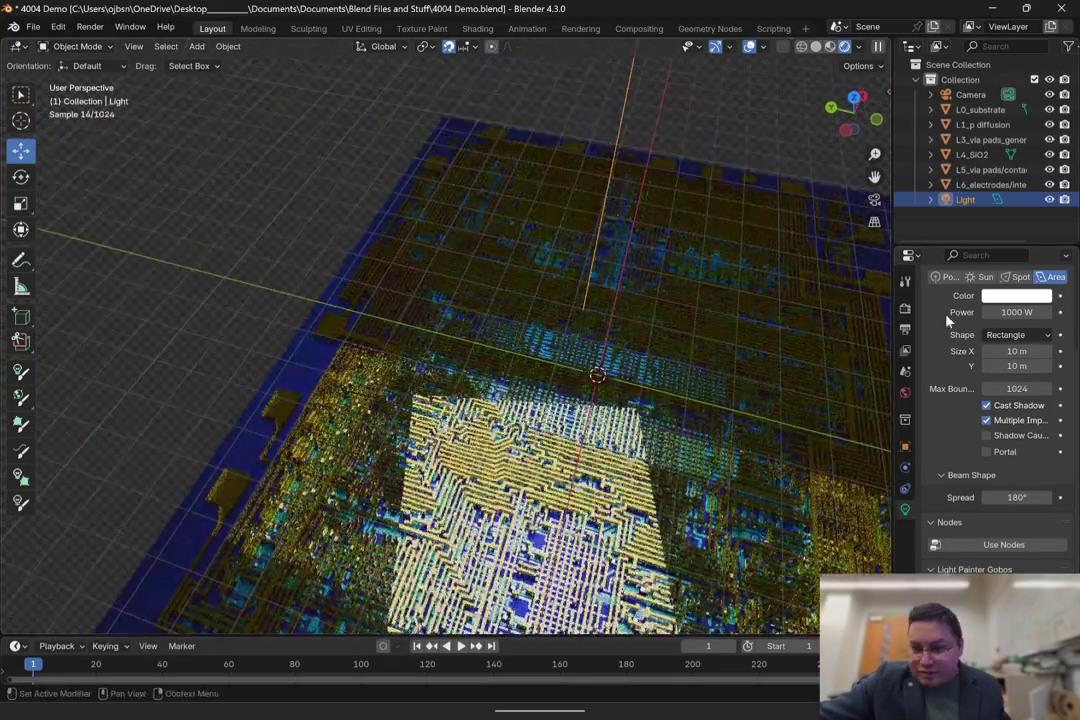
{"action": "scroll", "coordinate": [1024, 374], "scroll_direction": "up", "scroll_amount": 3}
{"action": "left_click", "coordinate": [1016, 430]}
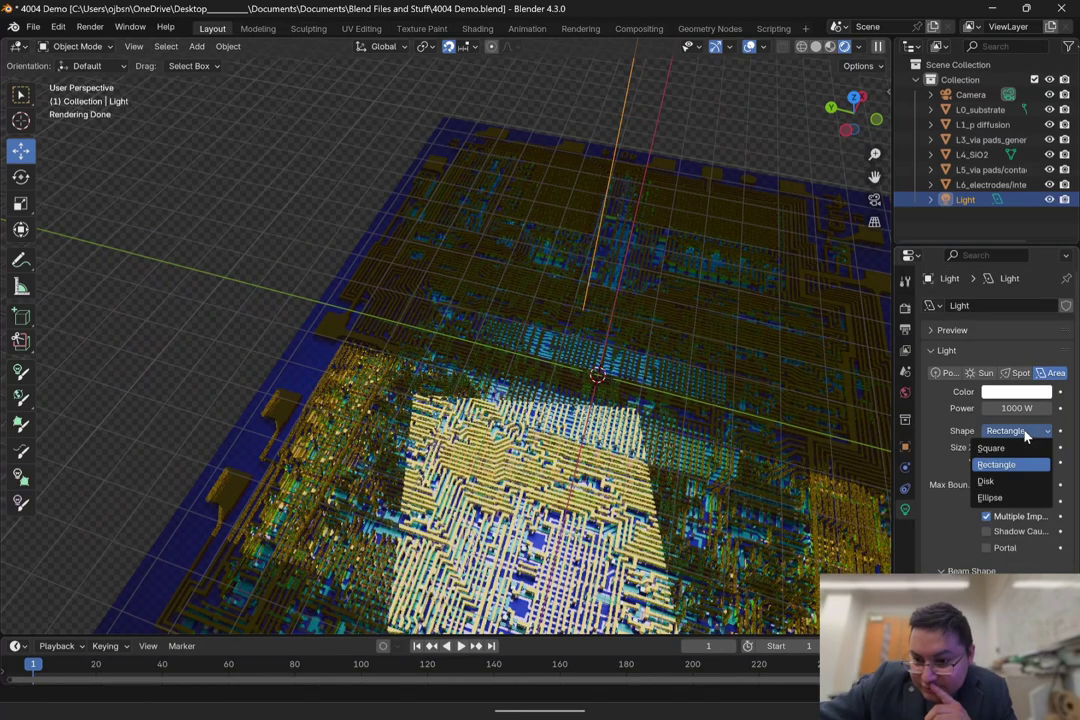
{"action": "left_click", "coordinate": [1010, 483]}
{"action": "scroll", "coordinate": [530, 298], "scroll_direction": "down", "scroll_amount": 8}
{"action": "middle_click_drag", "start_coordinate": [546, 304], "coordinate": [848, 130]}
{"action": "left_click_drag", "start_coordinate": [566, 222], "coordinate": [808, 323]}
{"action": "scroll", "coordinate": [740, 340], "scroll_direction": "up", "scroll_amount": 2}
{"action": "middle_click_drag", "start_coordinate": [712, 338], "coordinate": [692, 430]}
{"action": "middle_click_drag", "start_coordinate": [675, 299], "coordinate": [451, 186]}
{"action": "scroll", "coordinate": [660, 342], "scroll_direction": "down", "scroll_amount": 5}
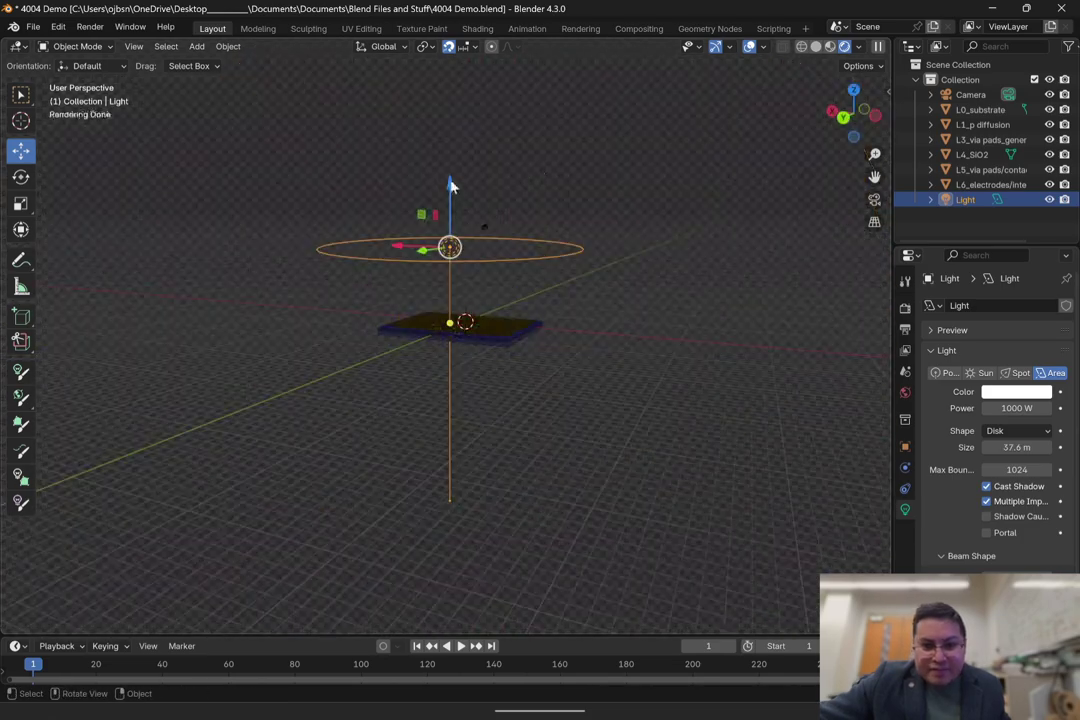
Step: Raise the disk light straight up along Z to a height of about 42 m above the chip
{"action": "left_click_drag", "start_coordinate": [451, 187], "coordinate": [451, 40]}
{"action": "middle_click_drag", "start_coordinate": [574, 382], "coordinate": [552, 525], "text": "shift"}
{"action": "scroll", "coordinate": [552, 525], "scroll_direction": "down", "scroll_amount": 3}
{"action": "left_click_drag", "start_coordinate": [436, 238], "coordinate": [436, 191]}
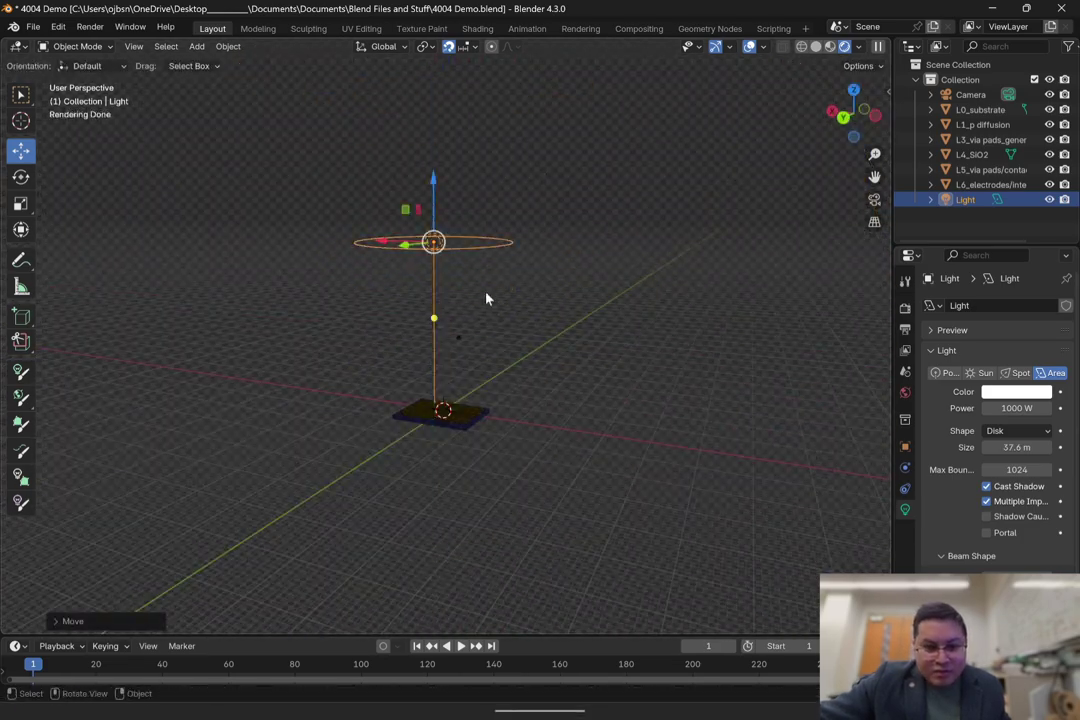
Step: Switch to the camera view, deselect everything and save the 4004 Demo file
{"action": "left_click_drag", "start_coordinate": [856, 116], "coordinate": [430, 291]}
{"action": "key", "text": "KP_0"}
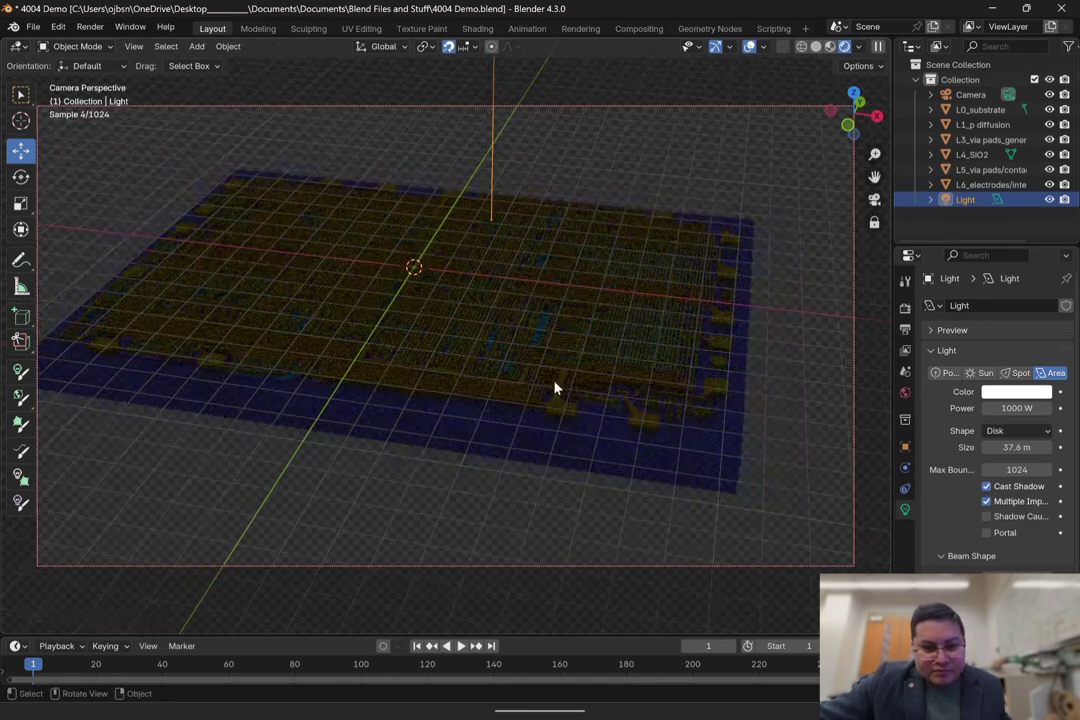
{"action": "key", "text": "alt+a"}
{"action": "left_click", "coordinate": [33, 26]}
{"action": "left_click", "coordinate": [66, 120]}
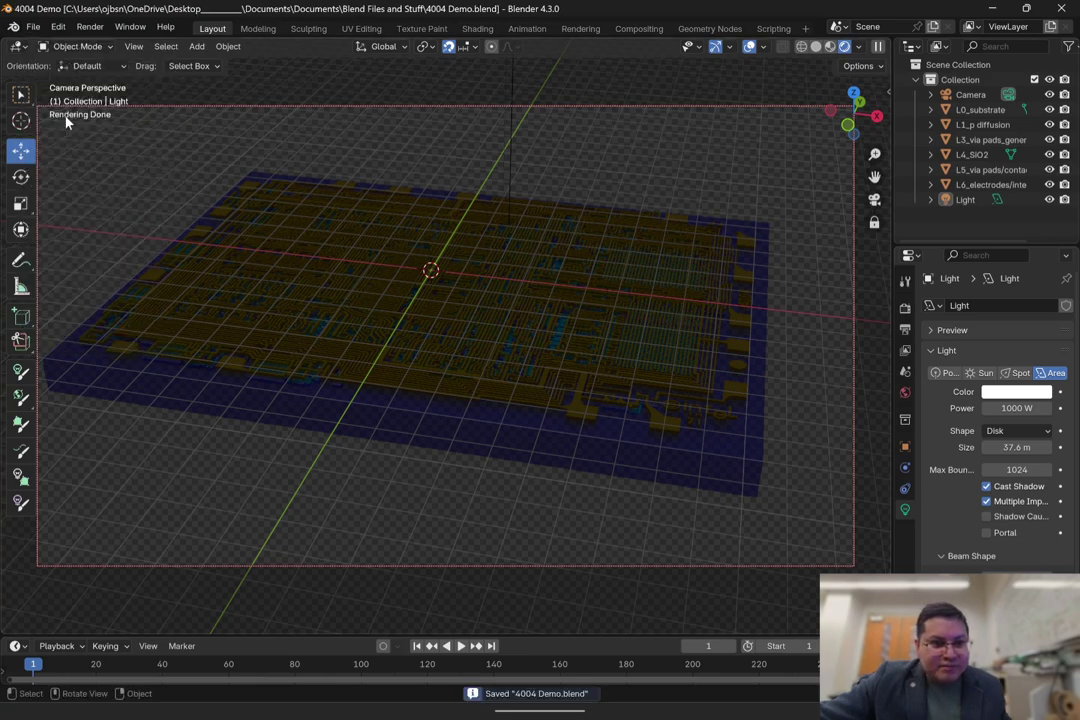
Step: Select all six chip layers from the back view and try rotating them together about the Y axis
{"action": "middle_click_drag", "start_coordinate": [806, 206], "coordinate": [588, 257]}
{"action": "scroll", "coordinate": [590, 300], "scroll_direction": "down", "scroll_amount": 6}
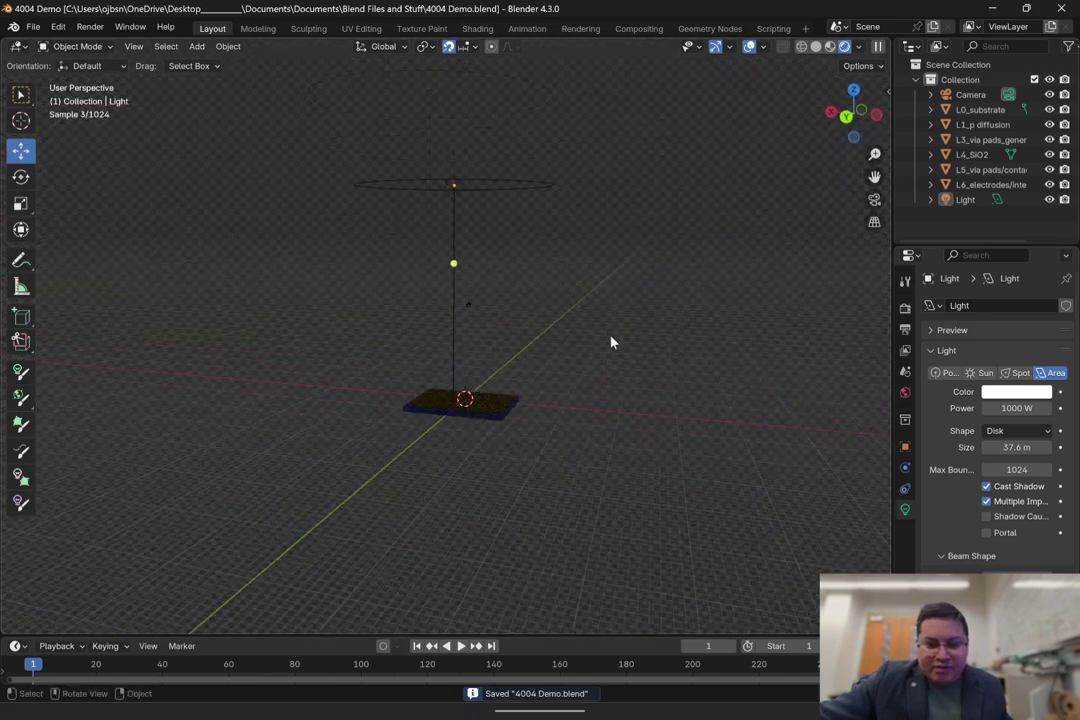
{"action": "left_click", "coordinate": [846, 117]}
{"action": "scroll", "coordinate": [528, 399], "scroll_direction": "up", "scroll_amount": 6}
{"action": "middle_click_drag", "start_coordinate": [528, 399], "coordinate": [542, 422]}
{"action": "left_click", "coordinate": [836, 128]}
{"action": "scroll", "coordinate": [516, 401], "scroll_direction": "up", "scroll_amount": 3}
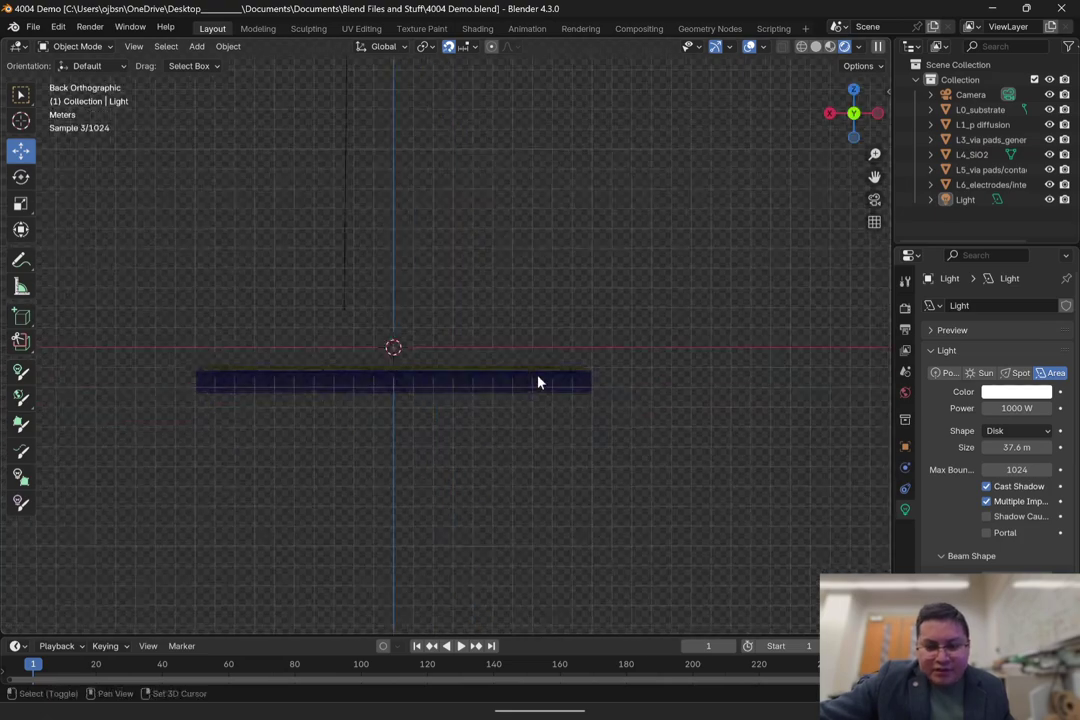
{"action": "left_click_drag", "start_coordinate": [538, 381], "coordinate": [548, 337]}
{"action": "scroll", "coordinate": [621, 458], "scroll_direction": "up", "scroll_amount": 3}
{"action": "scroll", "coordinate": [621, 458], "scroll_direction": "down", "scroll_amount": 3}
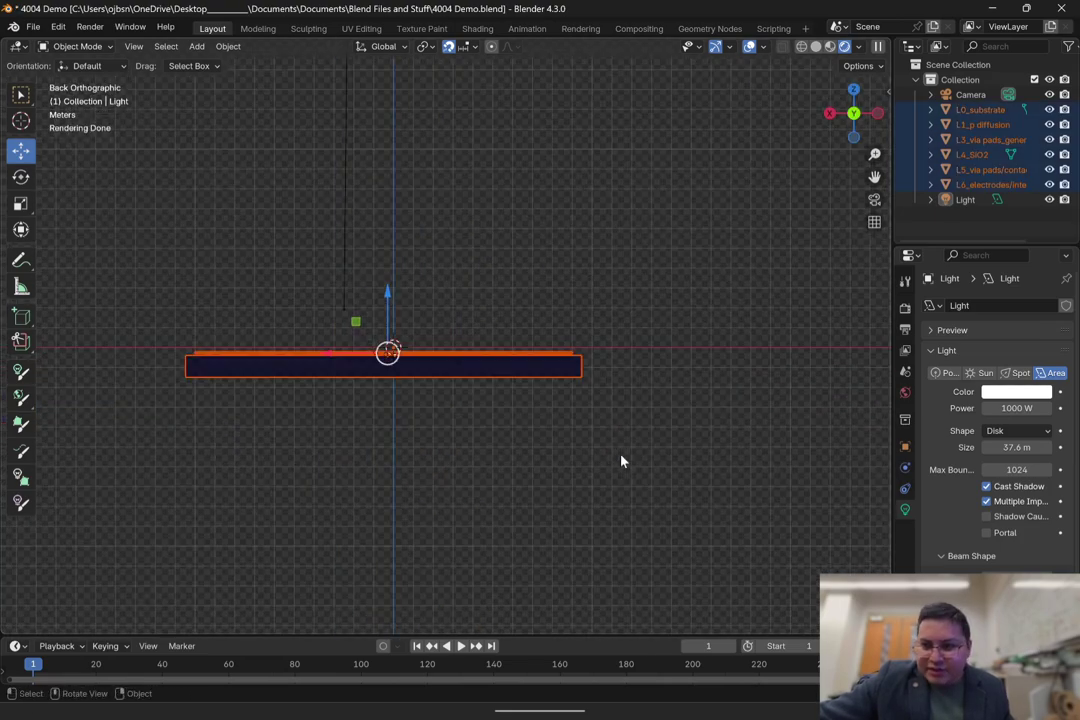
{"action": "left_click", "coordinate": [13, 179]}
{"action": "left_click_drag", "start_coordinate": [434, 321], "coordinate": [442, 374]}
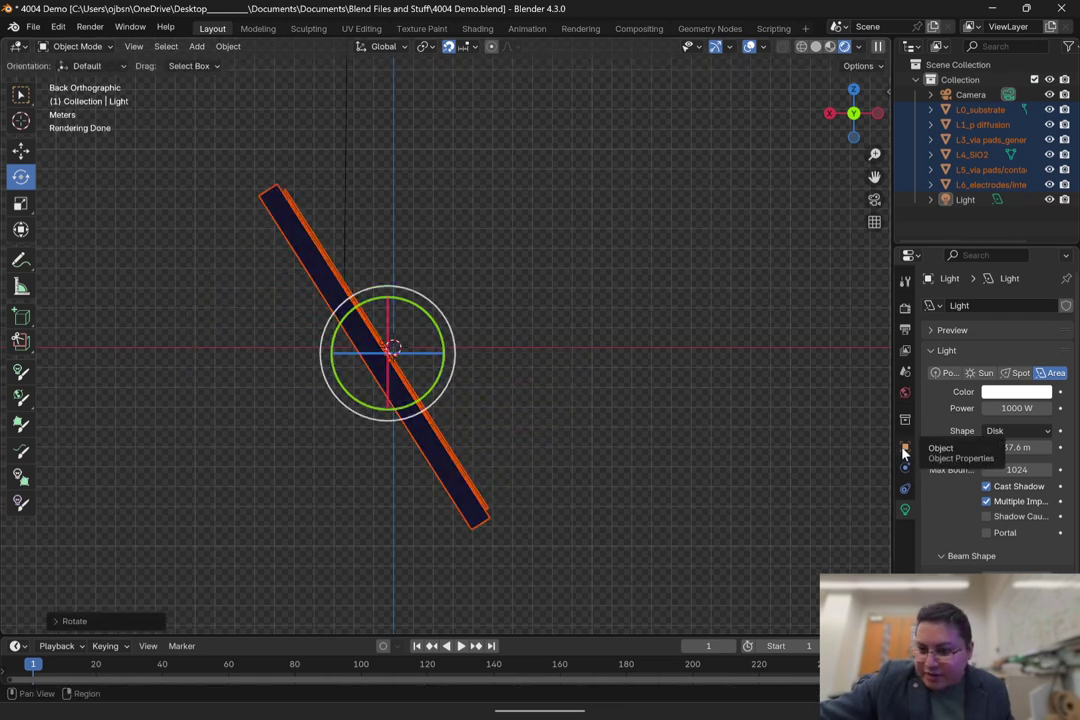
Step: Try setting the object's X rotation to 0° and adjusting its Y rotation numerically
{"action": "left_click", "coordinate": [905, 446]}
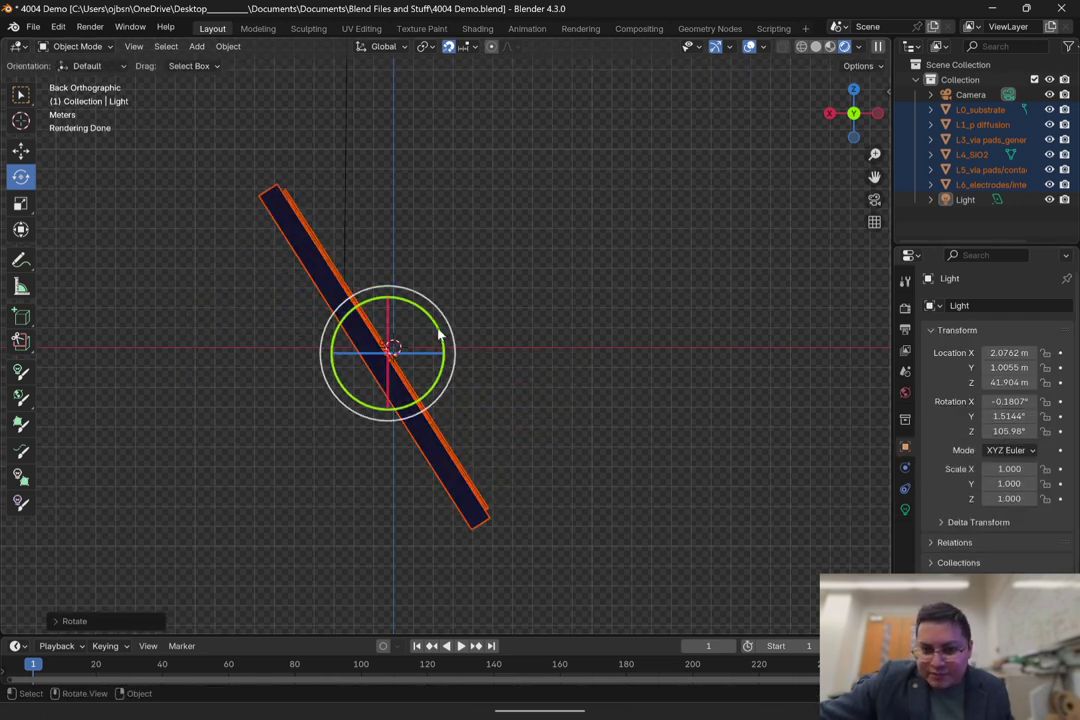
{"action": "left_click", "coordinate": [1010, 401]}
{"action": "type", "text": "0"}
{"action": "key", "text": "Return"}
{"action": "left_click_drag", "start_coordinate": [1010, 416], "coordinate": [1020, 417]}
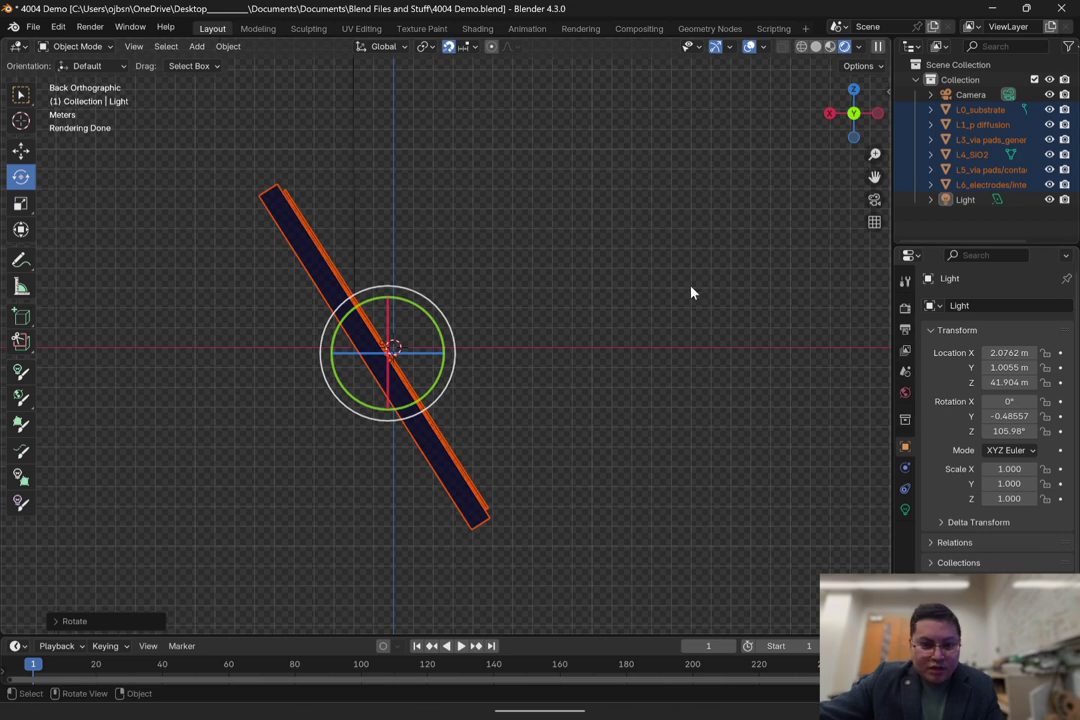
{"action": "left_click", "coordinate": [607, 511]}
{"action": "left_click_drag", "start_coordinate": [599, 580], "coordinate": [355, 447]}
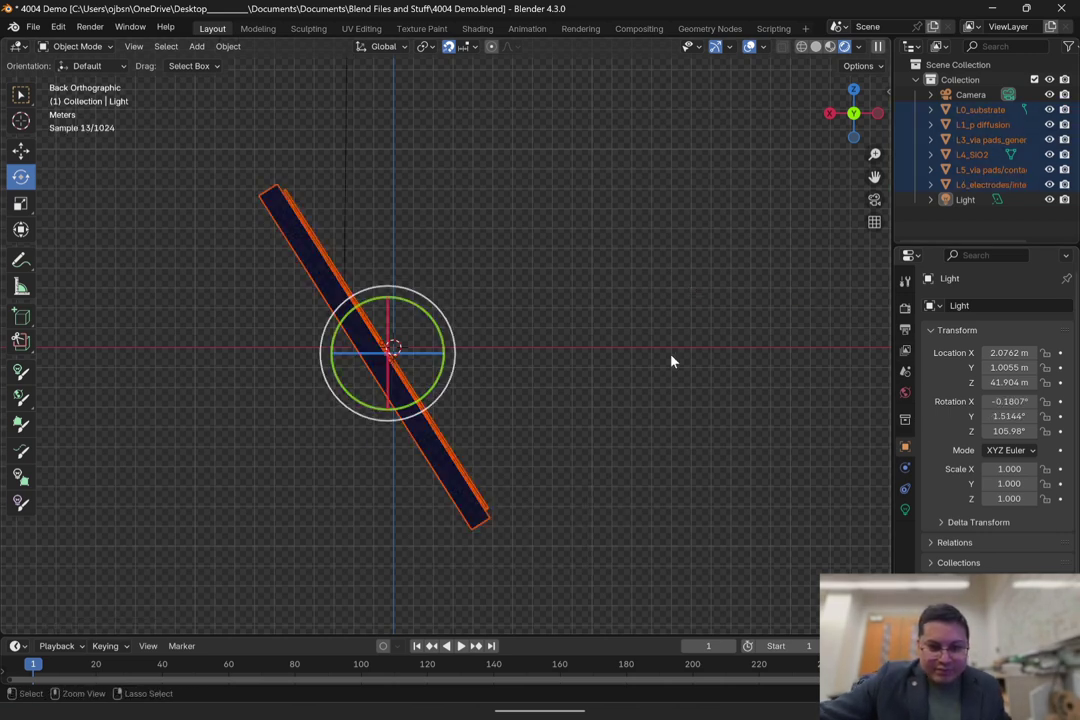
Step: Undo the rotation value edits and the freehand rotation of the chip layers, and clear the selection
{"action": "key", "text": "ctrl+z"}
{"action": "mouse_move", "coordinate": [96, 320]}
{"action": "left_mouse_down"}
{"action": "mouse_move", "coordinate": [747, 441]}
{"action": "mouse_move", "coordinate": [112, 330]}
{"action": "left_mouse_up"}
{"action": "left_click", "coordinate": [112, 343]}
{"action": "key", "text": "ctrl+z"}
{"action": "key", "text": "ctrl+z"}
{"action": "left_click", "coordinate": [112, 331]}
Step: Select the disk light and move it further up along Z to a height of about 72 m
{"action": "left_click", "coordinate": [355, 134]}
{"action": "scroll", "coordinate": [386, 194], "scroll_direction": "down", "scroll_amount": 10}
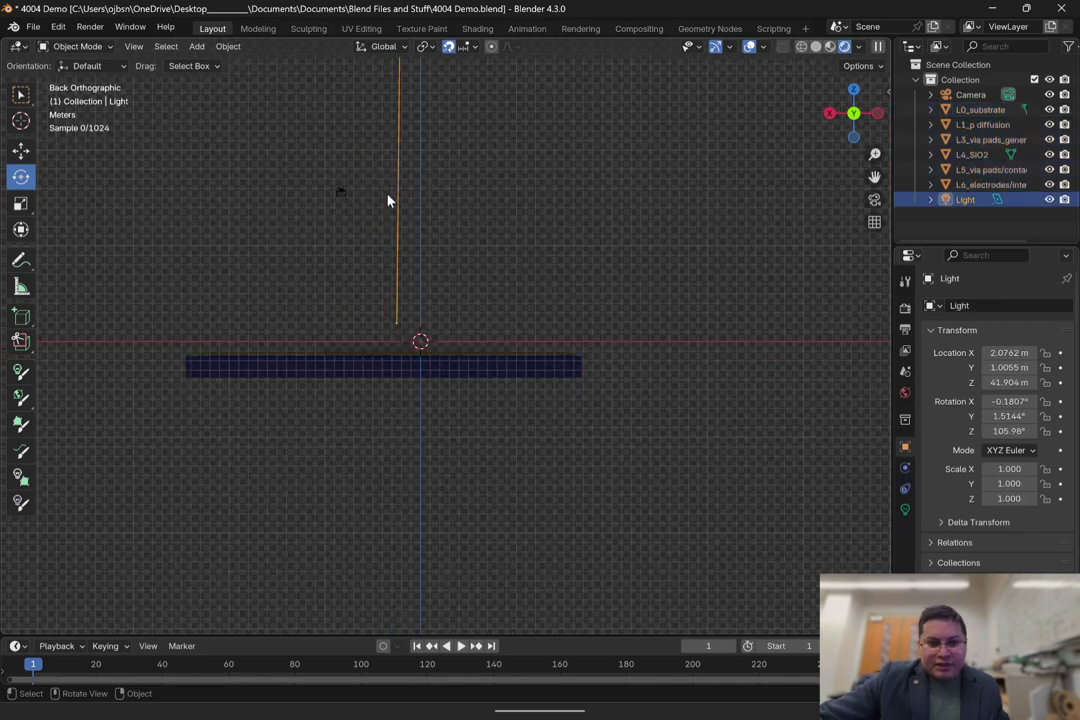
{"action": "left_click", "coordinate": [20, 150]}
{"action": "left_click_drag", "start_coordinate": [434, 148], "coordinate": [434, 52]}
Step: Select all six chip layers with L0_substrate as the active object and join them into one object
{"action": "scroll", "coordinate": [386, 364], "scroll_direction": "up", "scroll_amount": 6}
{"action": "left_click", "coordinate": [224, 300]}
{"action": "left_click_drag", "start_coordinate": [224, 296], "coordinate": [686, 464]}
{"action": "scroll", "coordinate": [686, 466], "scroll_direction": "down", "scroll_amount": 4}
{"action": "left_click_drag", "start_coordinate": [525, 381], "coordinate": [436, 314]}
{"action": "left_click_drag", "start_coordinate": [456, 304], "coordinate": [542, 393]}
{"action": "scroll", "coordinate": [484, 355], "scroll_direction": "up", "scroll_amount": 3}
{"action": "scroll", "coordinate": [485, 353], "scroll_direction": "up", "scroll_amount": 5}
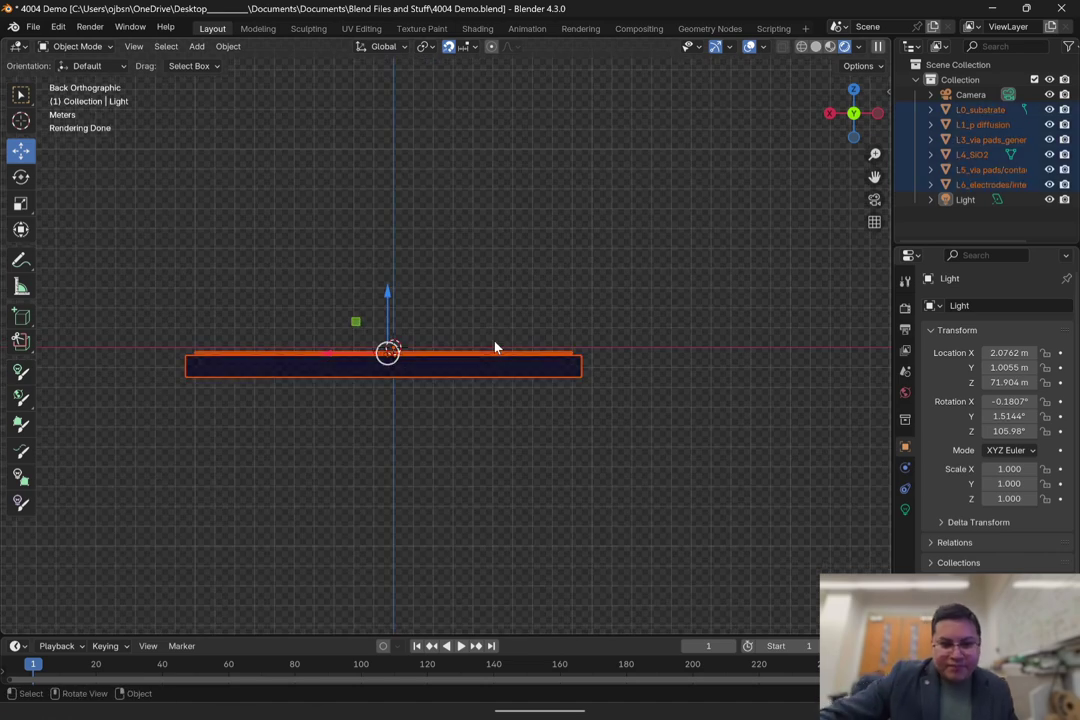
{"action": "scroll", "coordinate": [520, 345], "scroll_direction": "up", "scroll_amount": 4}
{"action": "left_click", "coordinate": [549, 342]}
{"action": "left_click", "coordinate": [590, 368]}
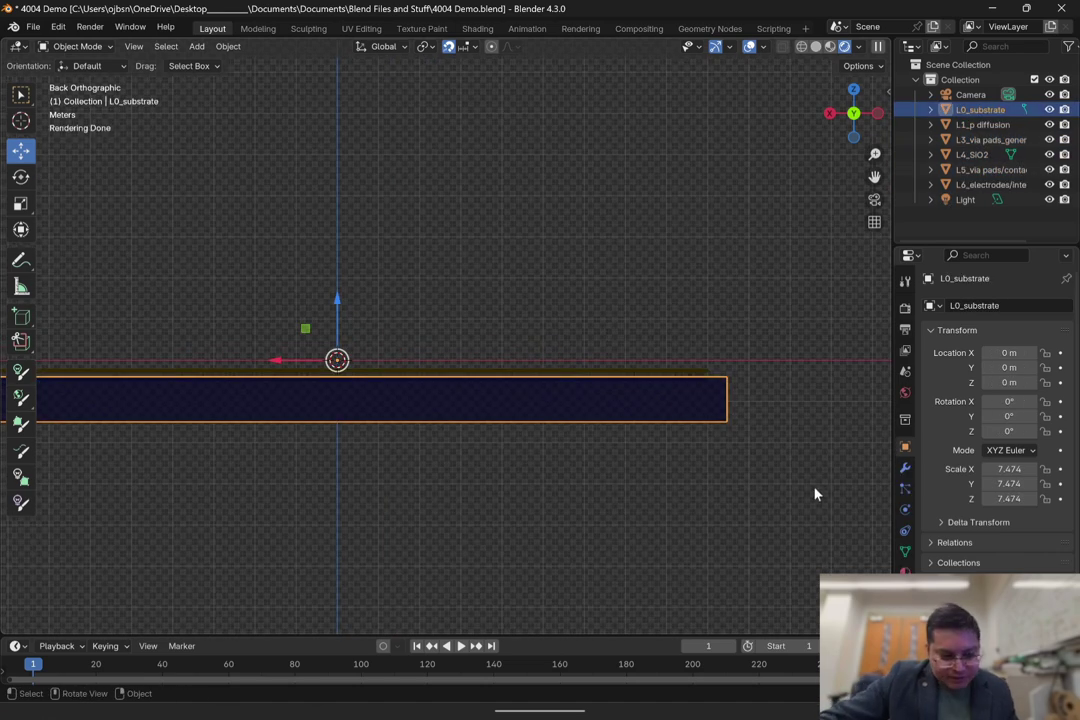
{"action": "left_click_drag", "start_coordinate": [815, 494], "coordinate": [509, 239]}
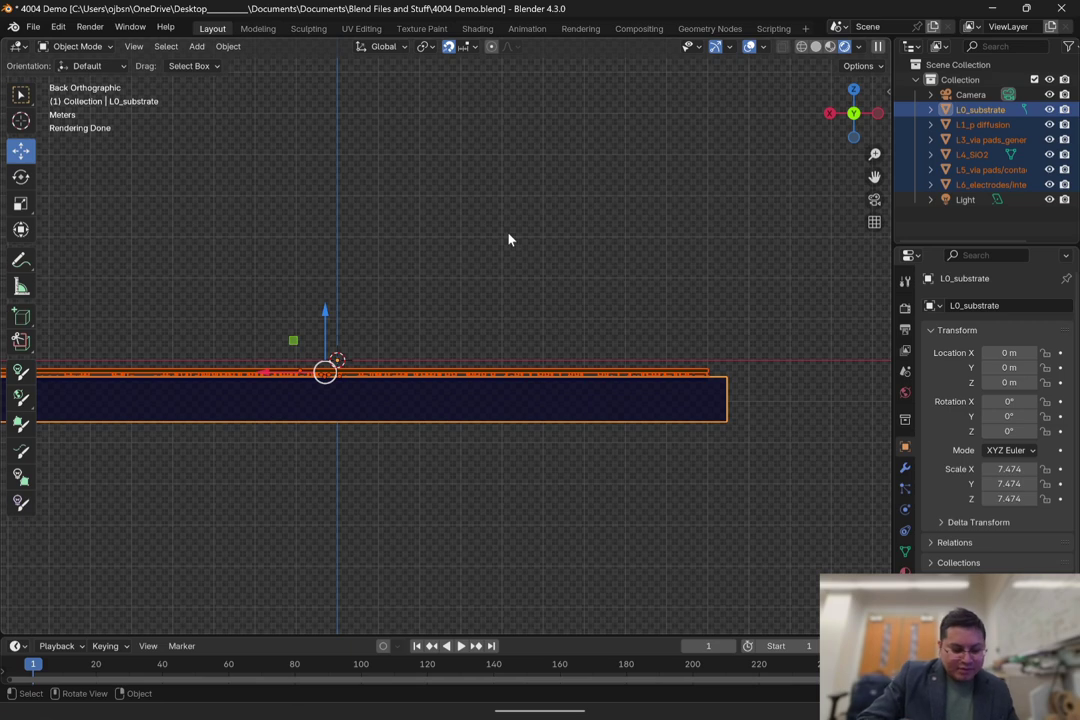
{"action": "key", "text": "Delete"}
{"action": "scroll", "coordinate": [487, 344], "scroll_direction": "down", "scroll_amount": 6}
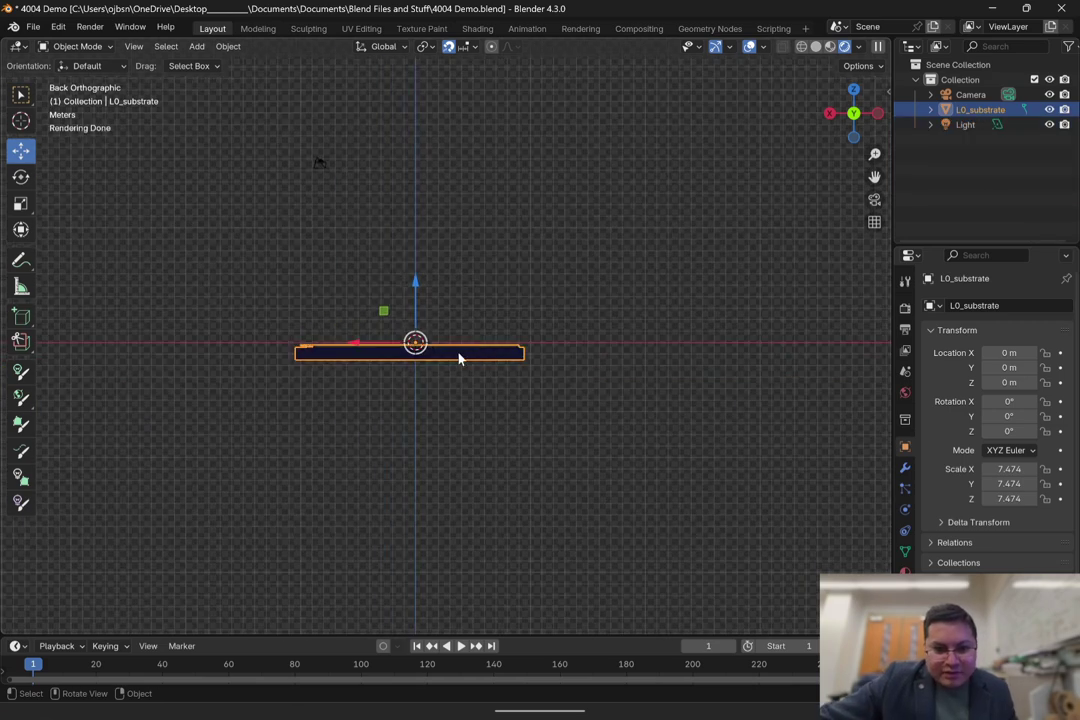
Step: Set the joined chip object's origin to the center of its own volume, inside the substrate
{"action": "scroll", "coordinate": [459, 358], "scroll_direction": "up", "scroll_amount": 4}
{"action": "right_click", "coordinate": [378, 365]}
{"action": "left_click", "coordinate": [460, 397]}
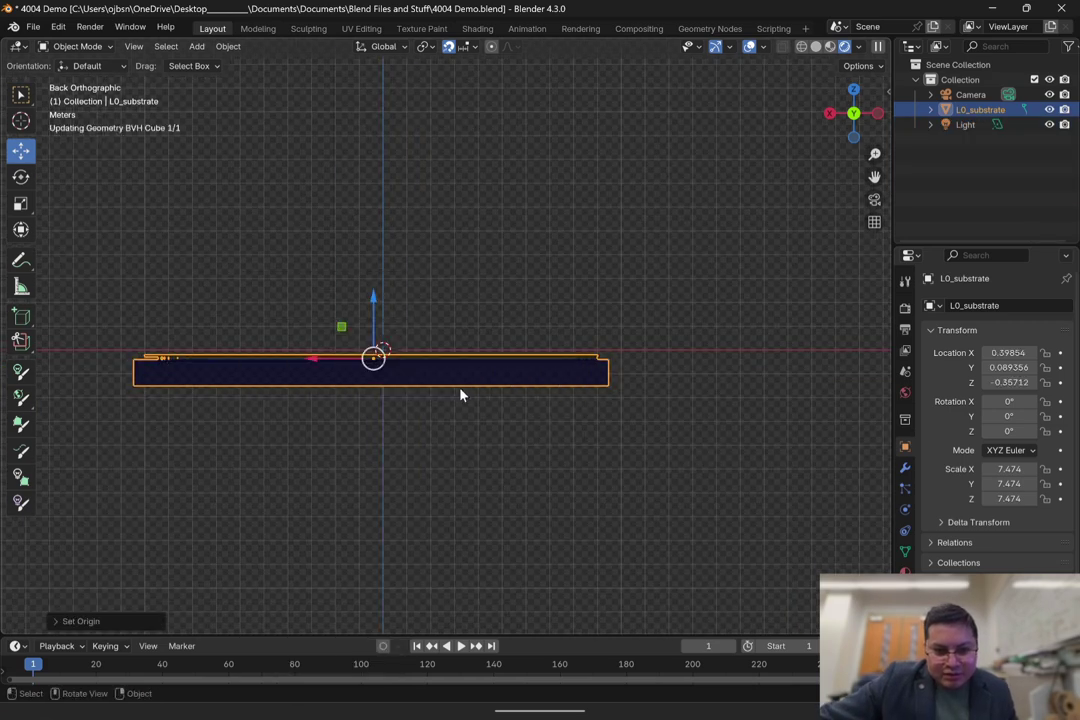
{"action": "right_click", "coordinate": [380, 373]}
{"action": "mouse_move", "coordinate": [380, 373]}
{"action": "left_click", "coordinate": [515, 439]}
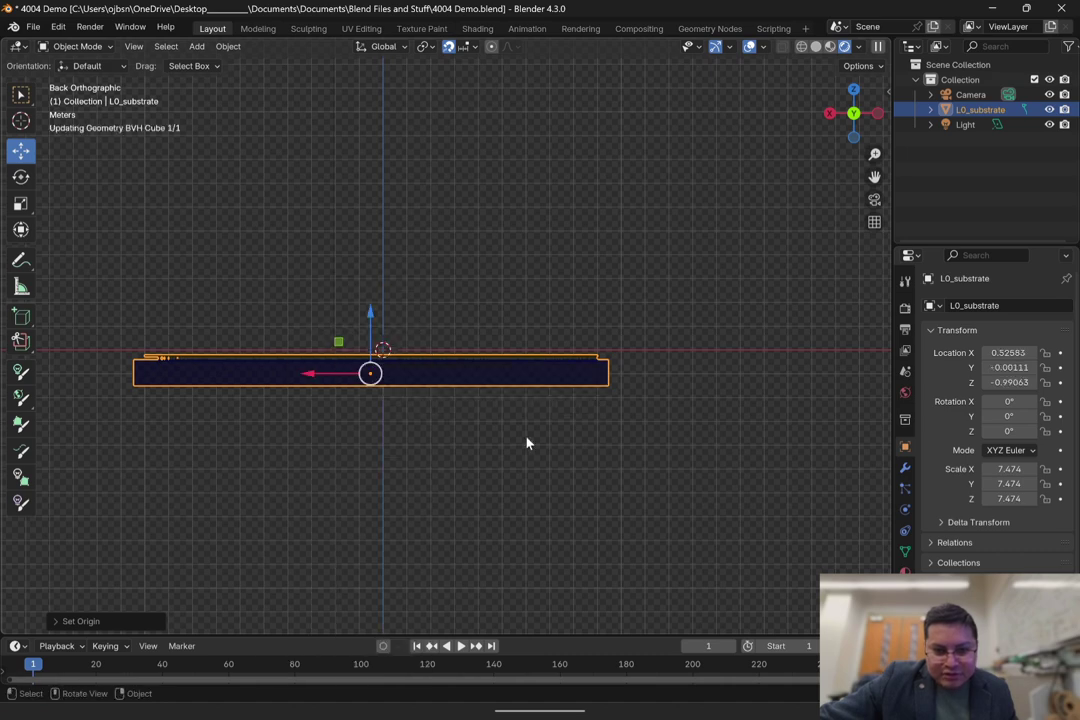
Step: Rotate the joined chip to -60° about the Y axis and view it through the camera
{"action": "scroll", "coordinate": [374, 374], "scroll_direction": "up", "scroll_amount": 4}
{"action": "scroll", "coordinate": [408, 361], "scroll_direction": "down", "scroll_amount": 2}
{"action": "left_click", "coordinate": [20, 178]}
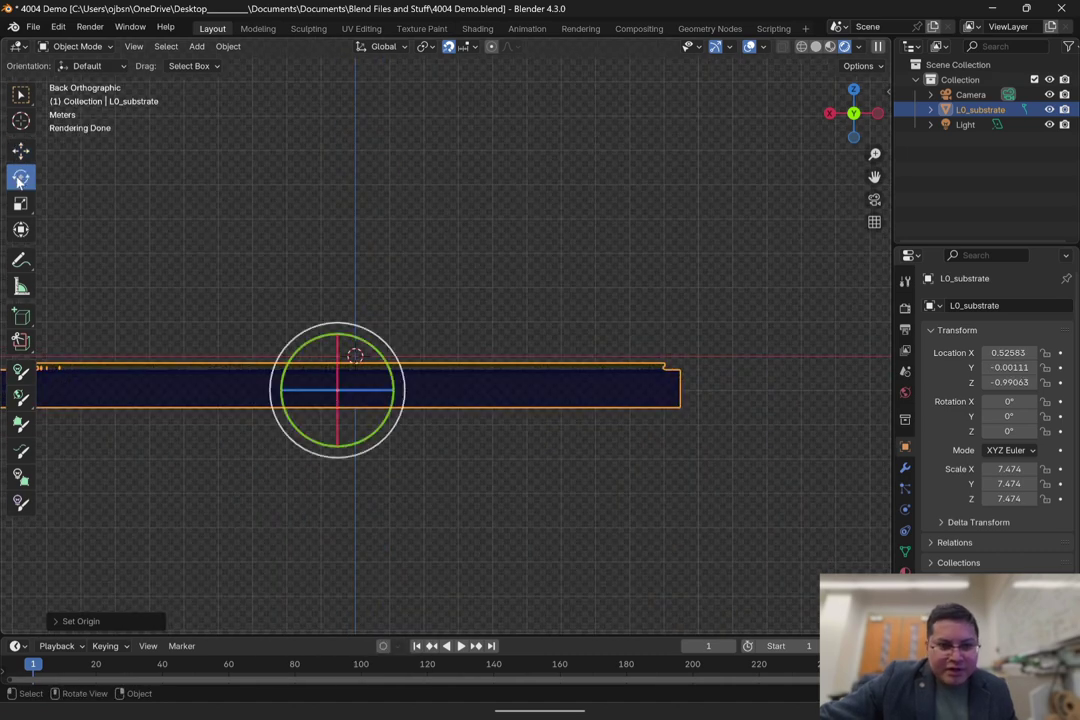
{"action": "left_click_drag", "start_coordinate": [376, 354], "coordinate": [372, 364]}
{"action": "left_click", "coordinate": [1010, 416]}
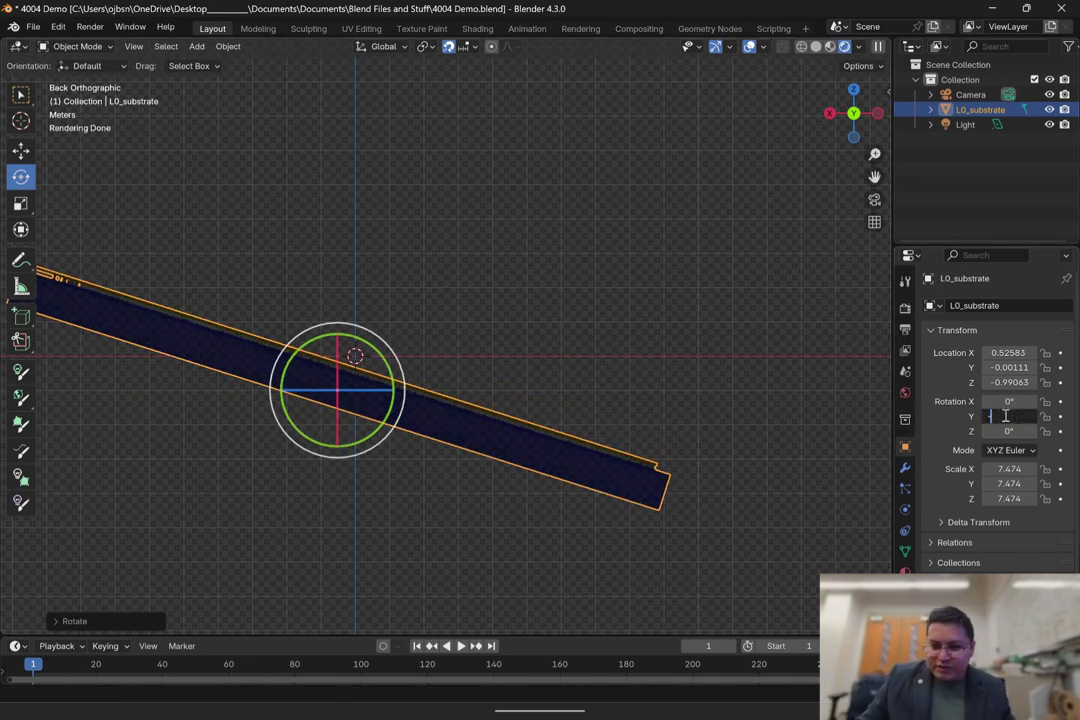
{"action": "type", "text": "-60"}
{"action": "key", "text": "Return"}
{"action": "middle_click_drag", "start_coordinate": [520, 200], "coordinate": [653, 356]}
{"action": "left_click", "coordinate": [875, 200]}
{"action": "scroll", "coordinate": [455, 360], "scroll_direction": "down", "scroll_amount": 4}
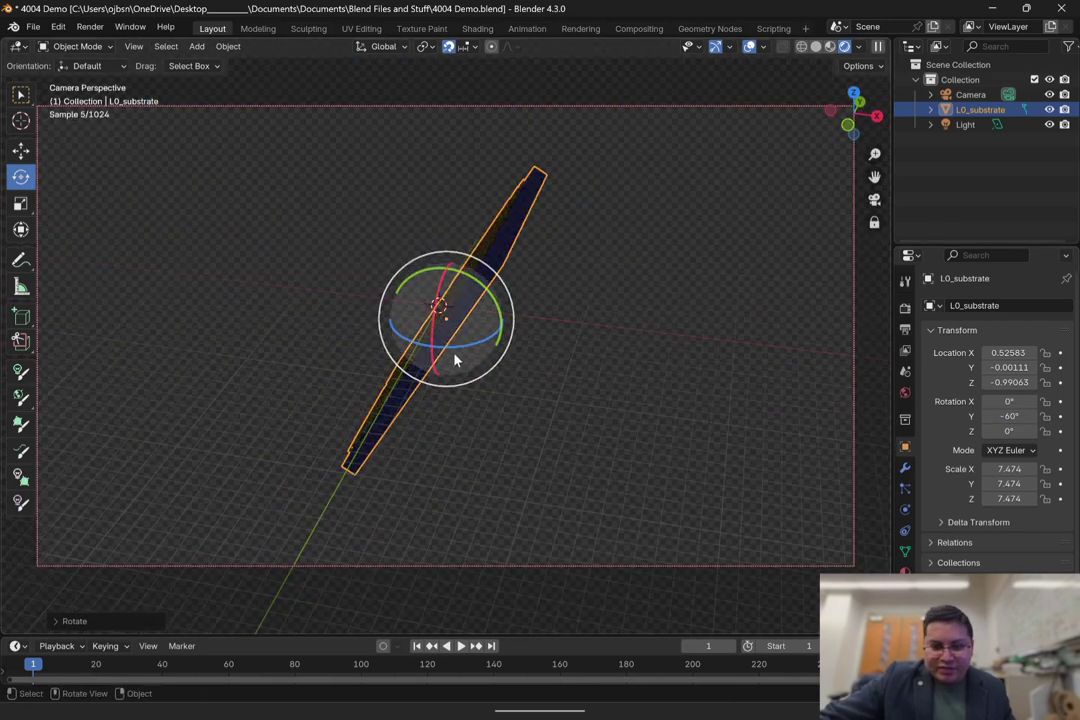
{"action": "left_click", "coordinate": [523, 397]}
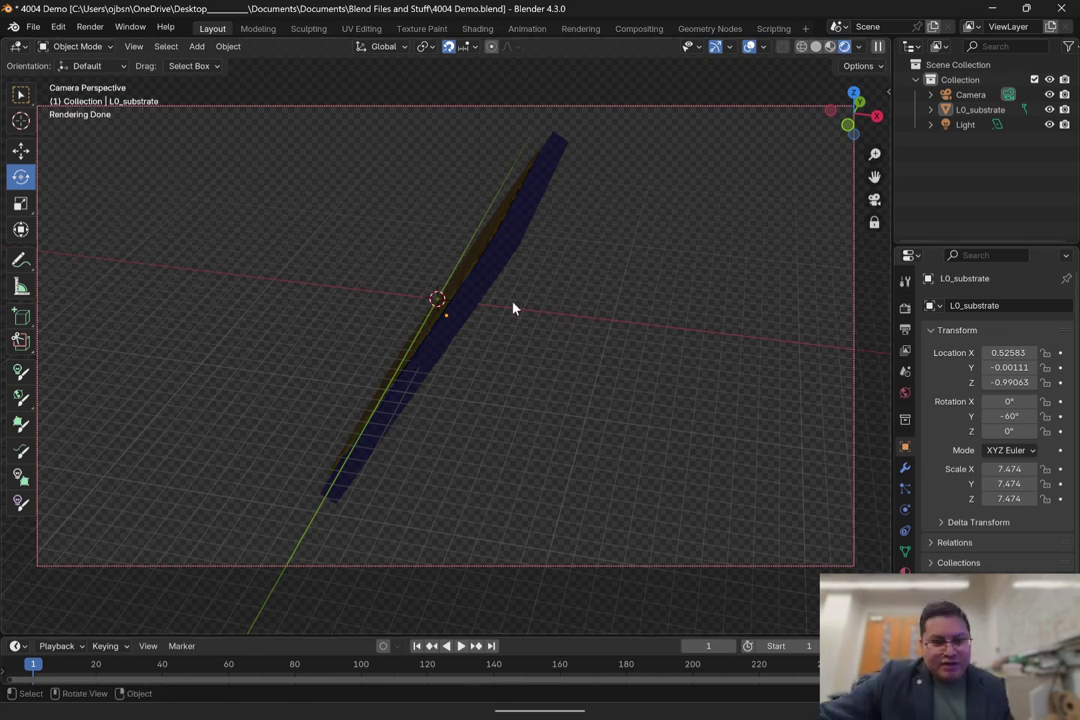
{"action": "mouse_move", "coordinate": [492, 393]}
{"action": "middle_mouse_down"}
{"action": "mouse_move", "coordinate": [492, 374]}
{"action": "mouse_move", "coordinate": [516, 376]}
{"action": "mouse_move", "coordinate": [508, 383]}
{"action": "middle_mouse_up"}
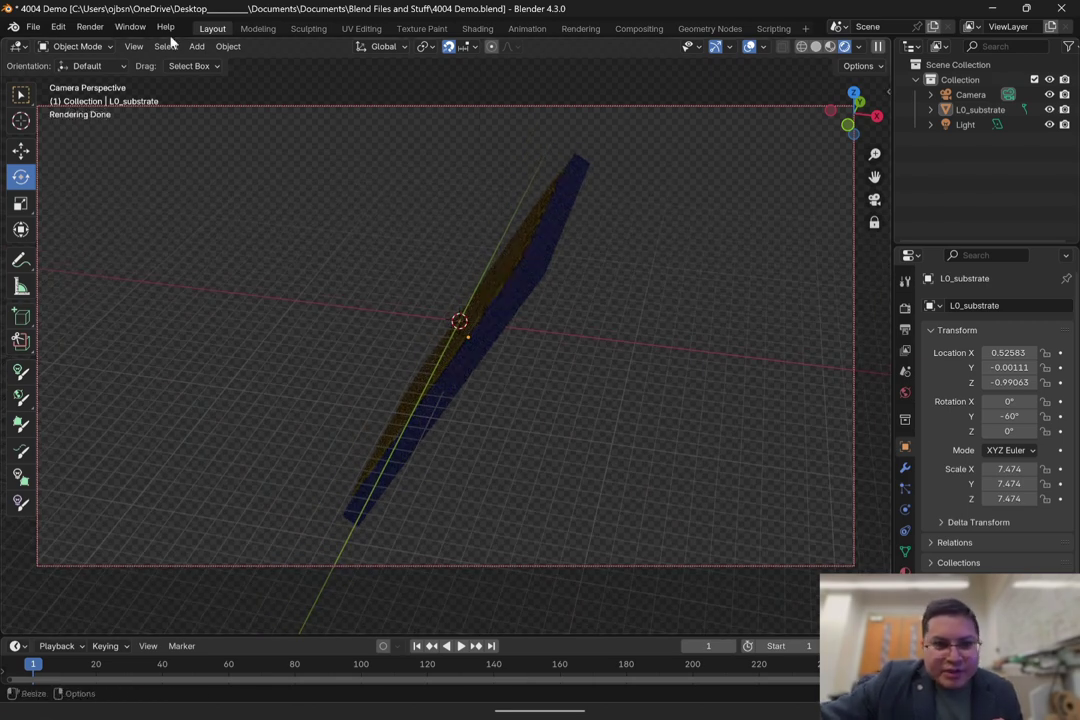
Step: Add an Empty object at the world origin and activate the Move tool
{"action": "left_click", "coordinate": [197, 46]}
{"action": "mouse_move", "coordinate": [216, 65]}
{"action": "mouse_move", "coordinate": [250, 79]}
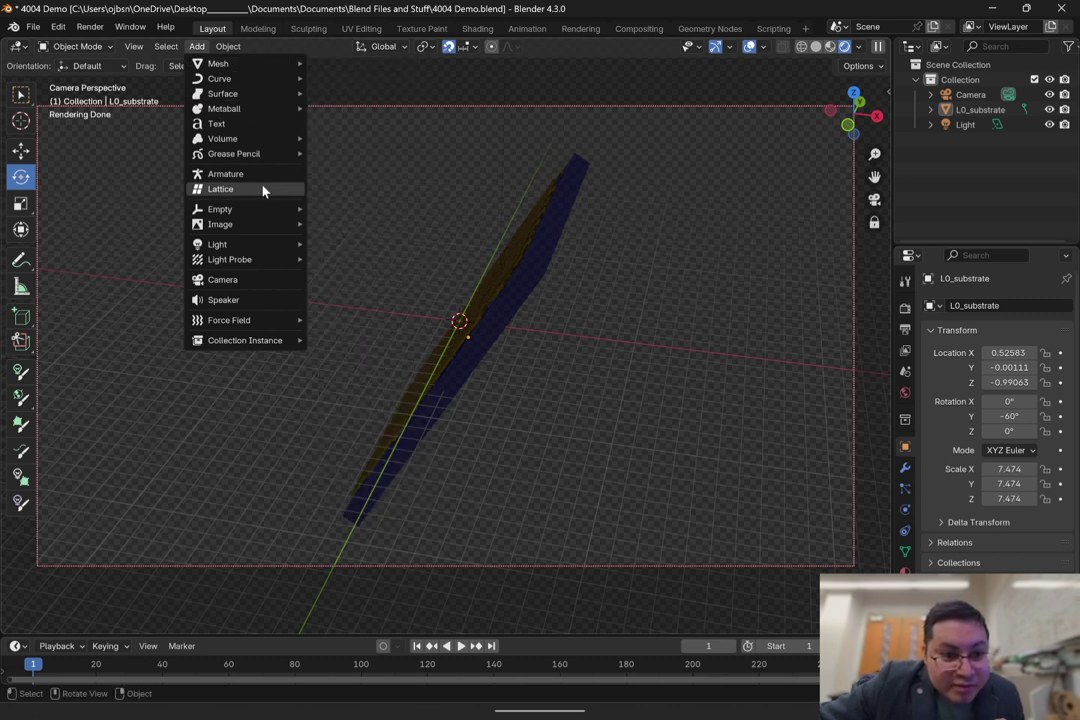
{"action": "mouse_move", "coordinate": [292, 209]}
{"action": "left_click", "coordinate": [365, 226]}
{"action": "left_click", "coordinate": [23, 151]}
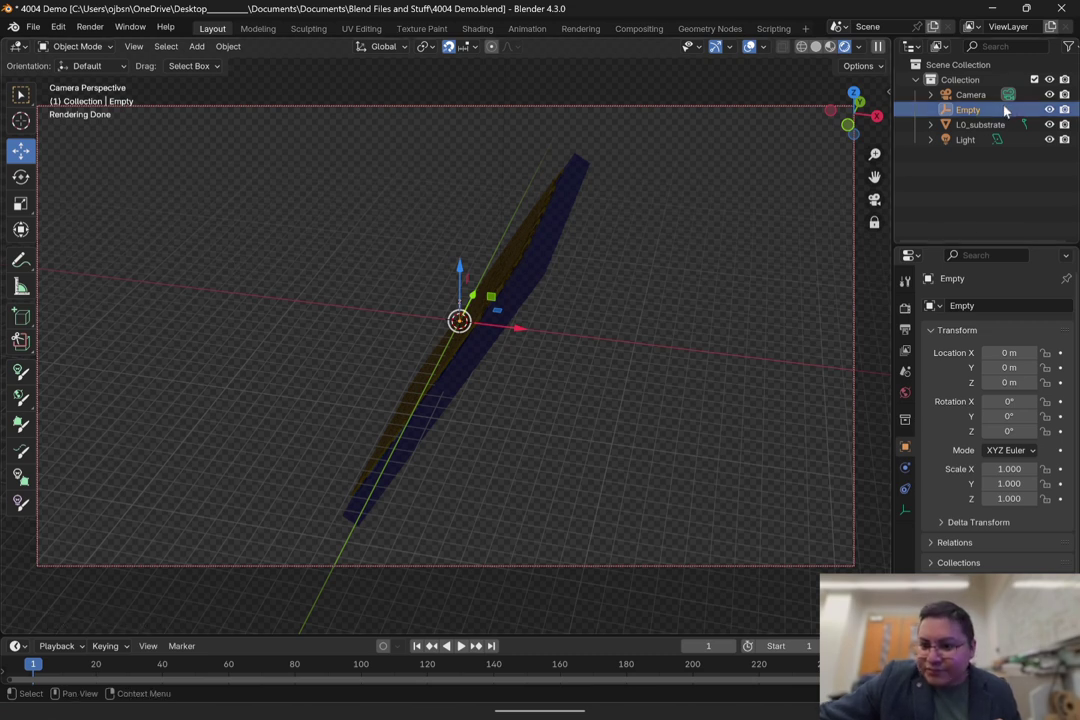
Step: Set the Empty as the Camera's parent object
{"action": "left_click", "coordinate": [954, 542]}
{"action": "scroll", "coordinate": [954, 530], "scroll_direction": "down", "scroll_amount": 3}
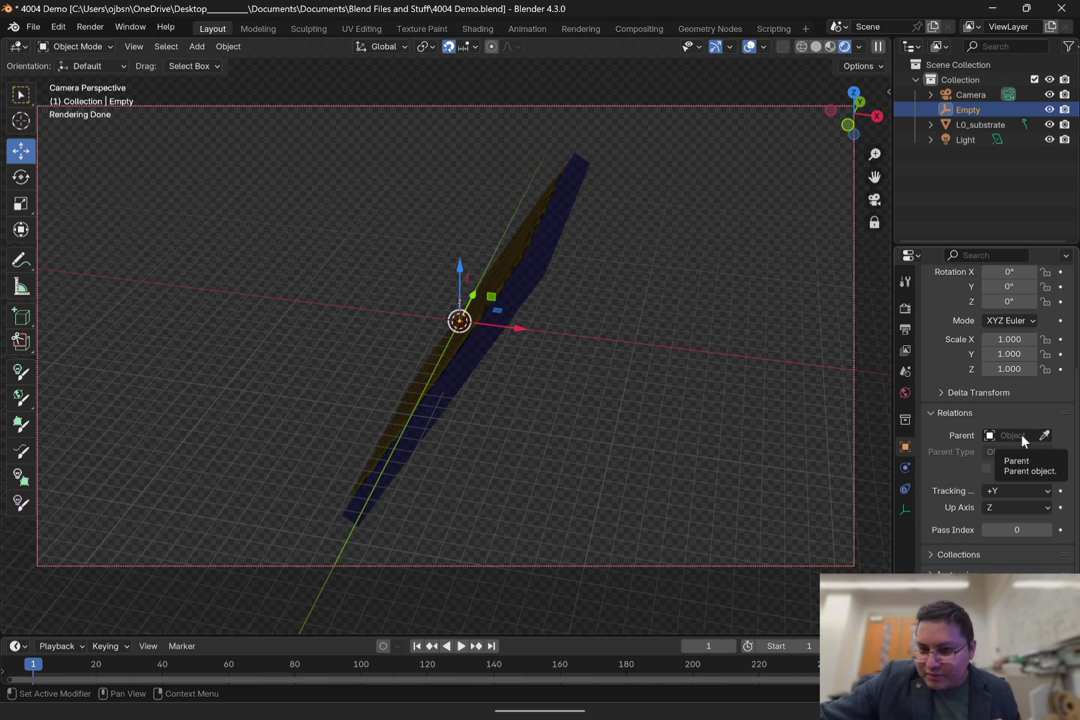
{"action": "left_click", "coordinate": [680, 345]}
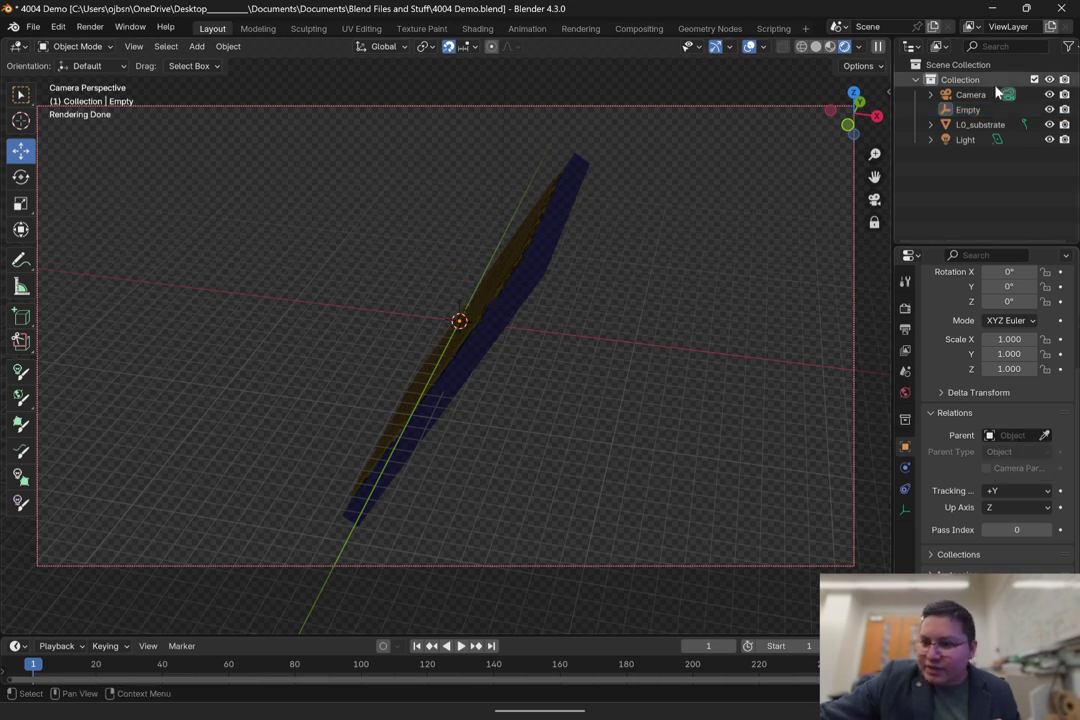
{"action": "left_click", "coordinate": [968, 94]}
{"action": "scroll", "coordinate": [911, 533], "scroll_direction": "up", "scroll_amount": 1}
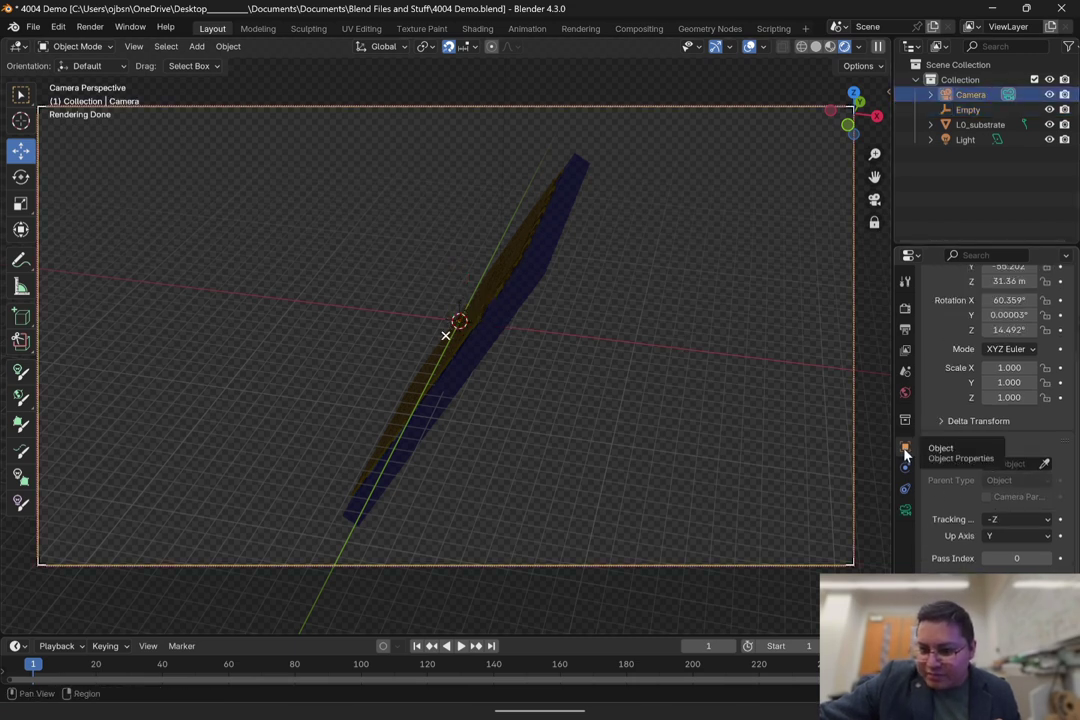
{"action": "left_click", "coordinate": [942, 444]}
{"action": "left_click", "coordinate": [952, 532]}
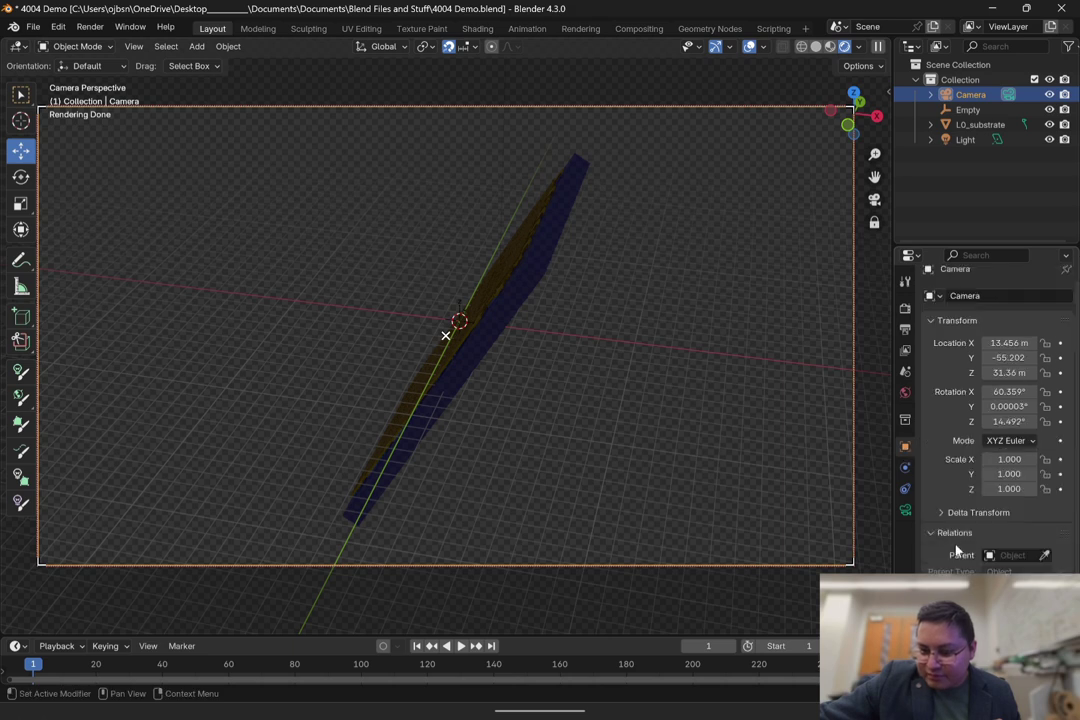
{"action": "scroll", "coordinate": [958, 550], "scroll_direction": "down", "scroll_amount": 4}
{"action": "left_click", "coordinate": [1019, 434]}
{"action": "left_click", "coordinate": [940, 457]}
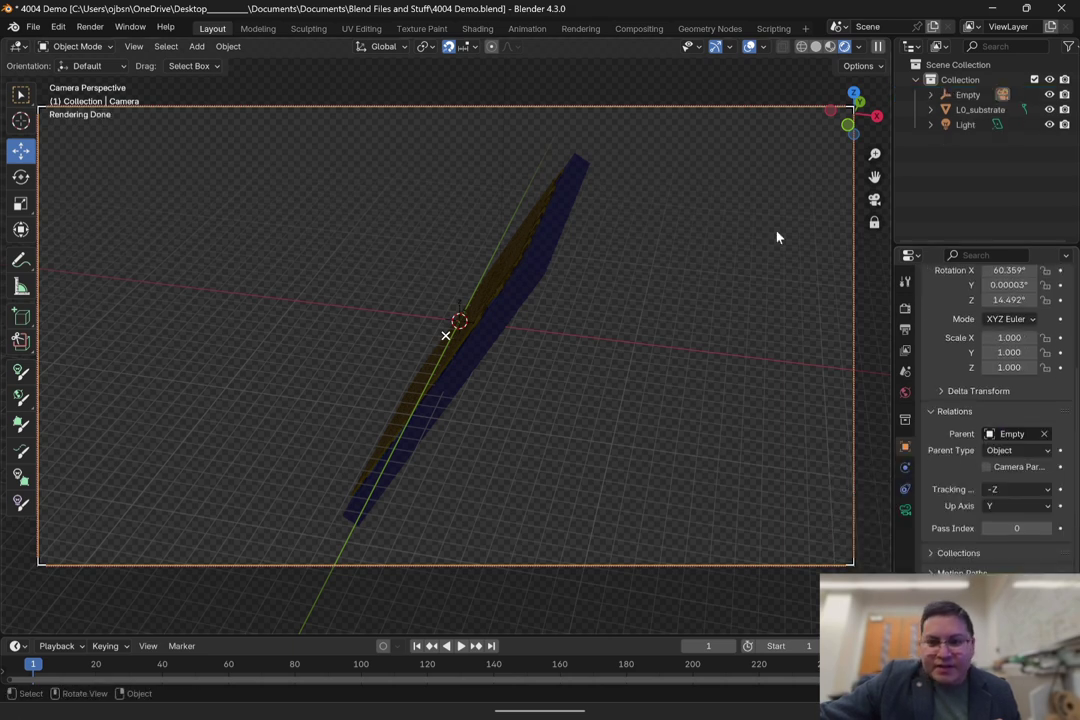
Step: Rotate the Empty to -110° about the Z axis and save the file
{"action": "left_click", "coordinate": [966, 94]}
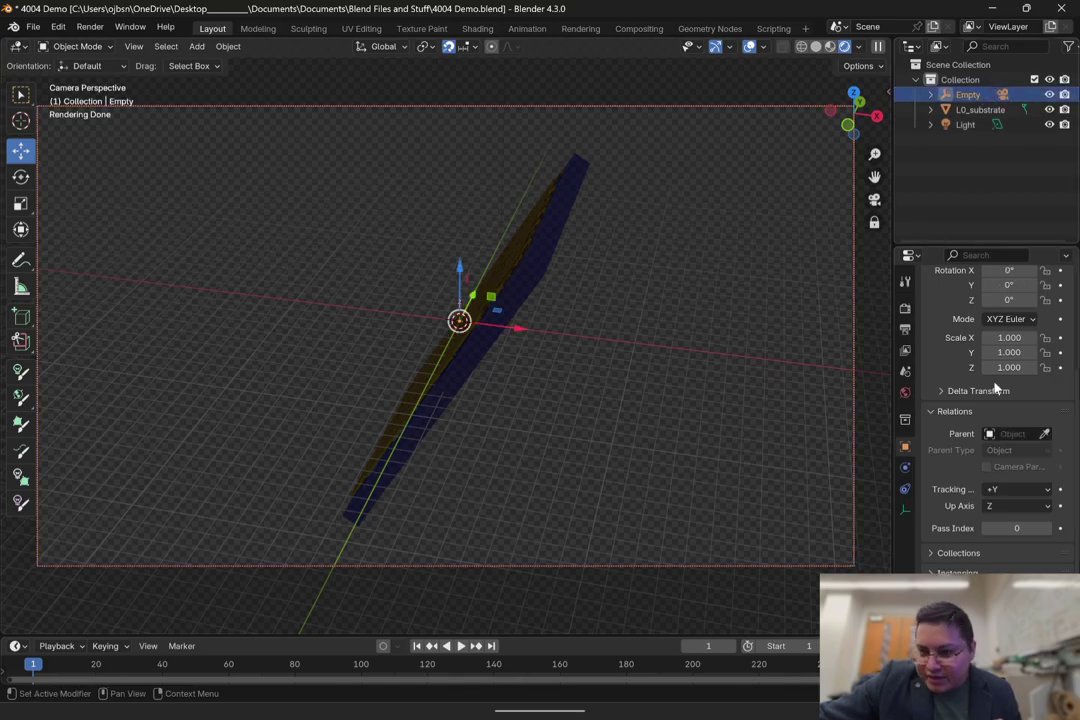
{"action": "scroll", "coordinate": [970, 430], "scroll_direction": "up", "scroll_amount": 3}
{"action": "left_click_drag", "start_coordinate": [1005, 431], "coordinate": [960, 431]}
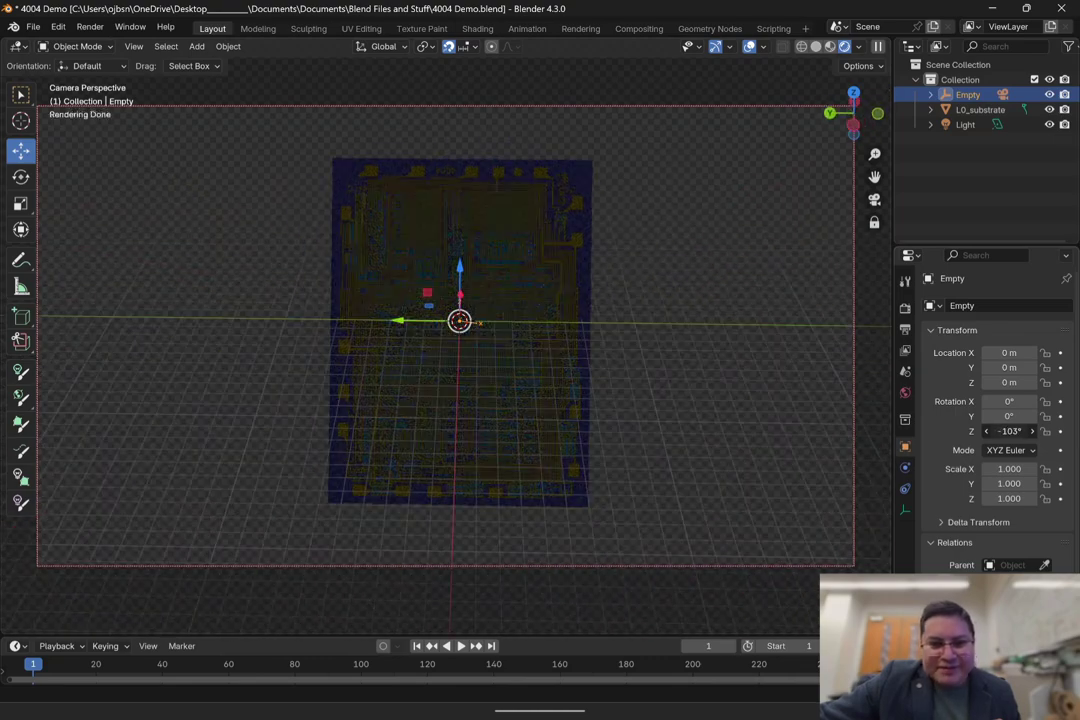
{"action": "left_click", "coordinate": [33, 27]}
{"action": "left_click", "coordinate": [60, 121]}
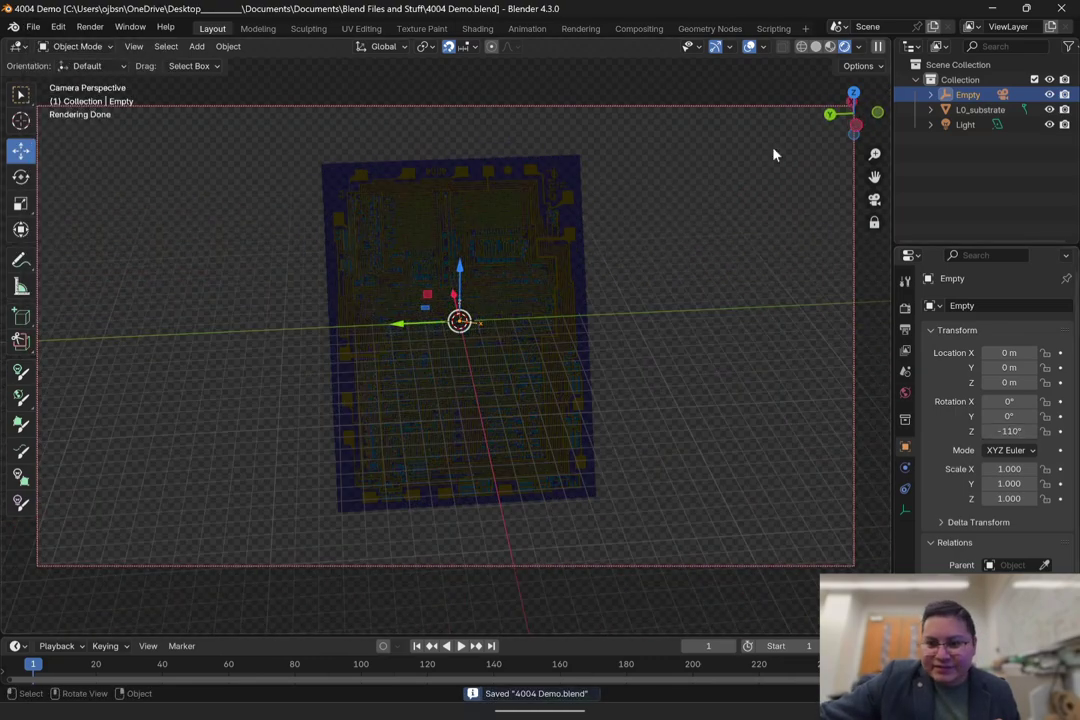
Step: Leave the camera view, select the Light, and examine its settings and placement above the chip
{"action": "left_click", "coordinate": [874, 199]}
{"action": "middle_click_drag", "start_coordinate": [810, 236], "coordinate": [607, 406]}
{"action": "left_click", "coordinate": [1000, 109]}
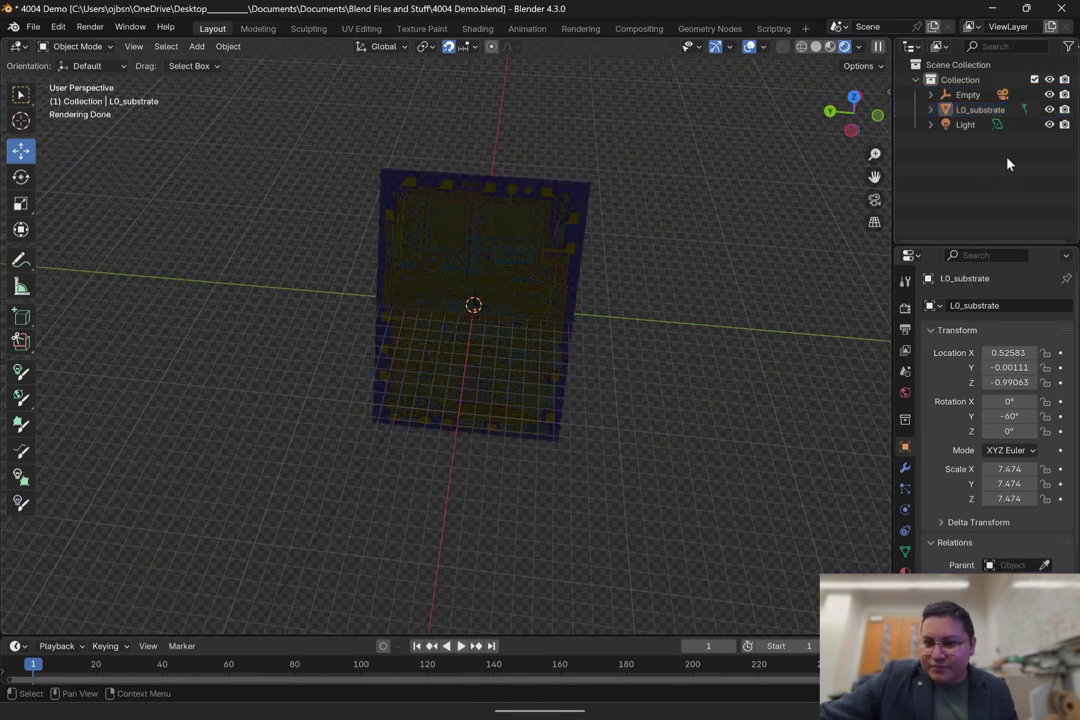
{"action": "left_click", "coordinate": [1010, 124]}
{"action": "left_click", "coordinate": [905, 509]}
{"action": "middle_click_drag", "start_coordinate": [766, 428], "coordinate": [751, 406]}
{"action": "scroll", "coordinate": [569, 371], "scroll_direction": "down", "scroll_amount": 8}
{"action": "left_click", "coordinate": [573, 397]}
{"action": "middle_click_drag", "start_coordinate": [573, 397], "coordinate": [752, 395]}
{"action": "mouse_move", "coordinate": [377, 292]}
{"action": "middle_mouse_down", "text": "shift"}
{"action": "mouse_move", "coordinate": [395, 399]}
{"action": "mouse_move", "coordinate": [381, 313]}
{"action": "middle_mouse_up", "text": "shift"}
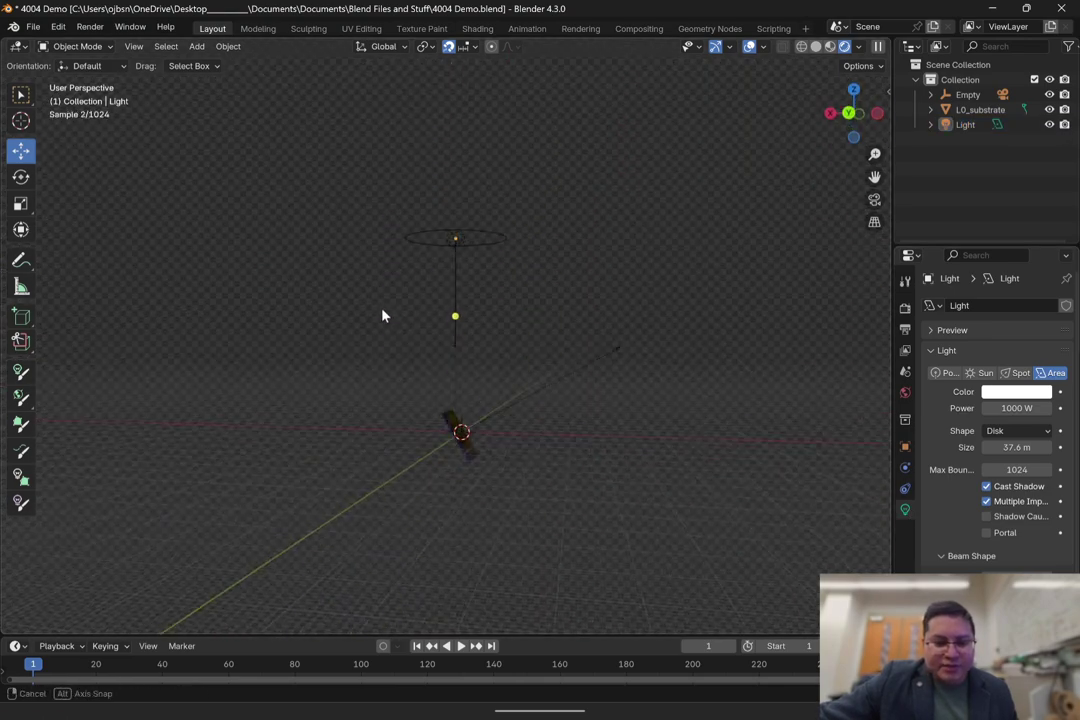
{"action": "left_click", "coordinate": [195, 47]}
{"action": "mouse_move", "coordinate": [240, 63]}
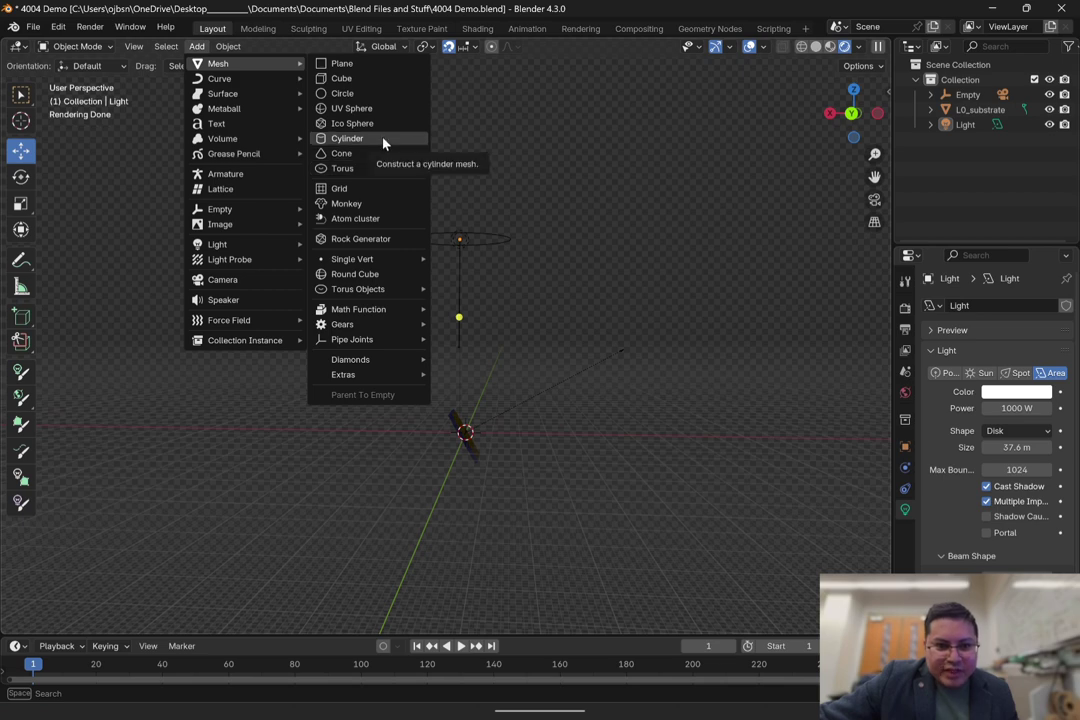
{"action": "left_click", "coordinate": [383, 141]}
{"action": "middle_click_drag", "start_coordinate": [494, 360], "coordinate": [409, 344]}
{"action": "scroll", "coordinate": [581, 195], "scroll_direction": "up", "scroll_amount": 5}
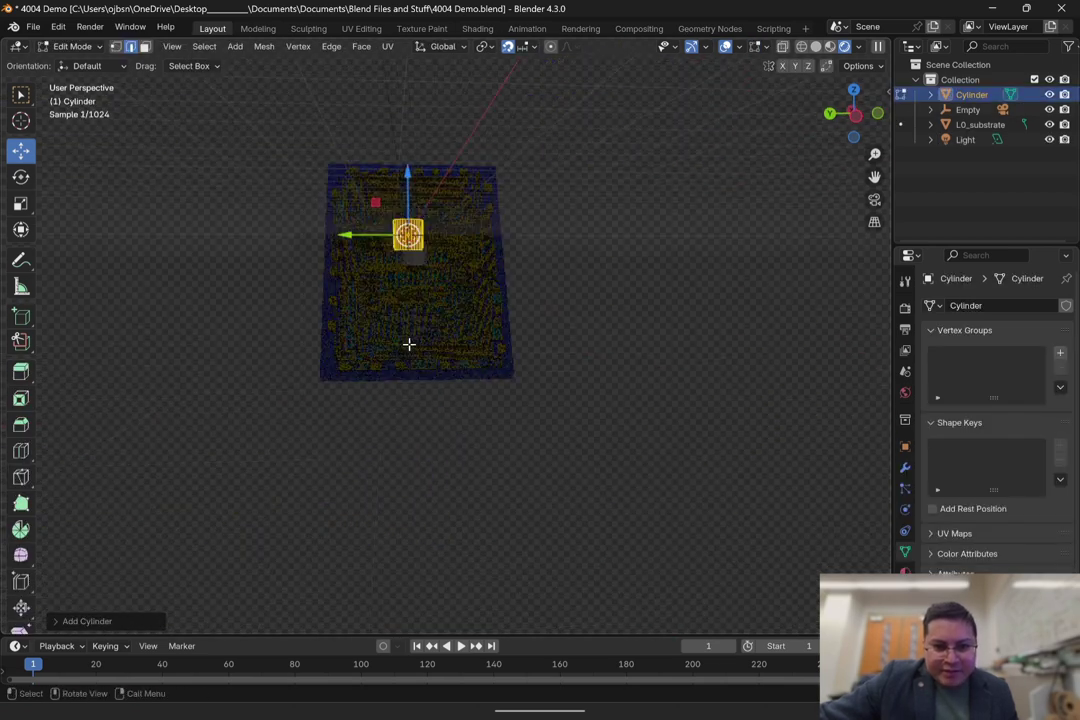
{"action": "scroll", "coordinate": [137, 595], "scroll_direction": "down", "scroll_amount": 3}
{"action": "left_click", "coordinate": [130, 613]}
{"action": "key", "text": "ctrl+z"}
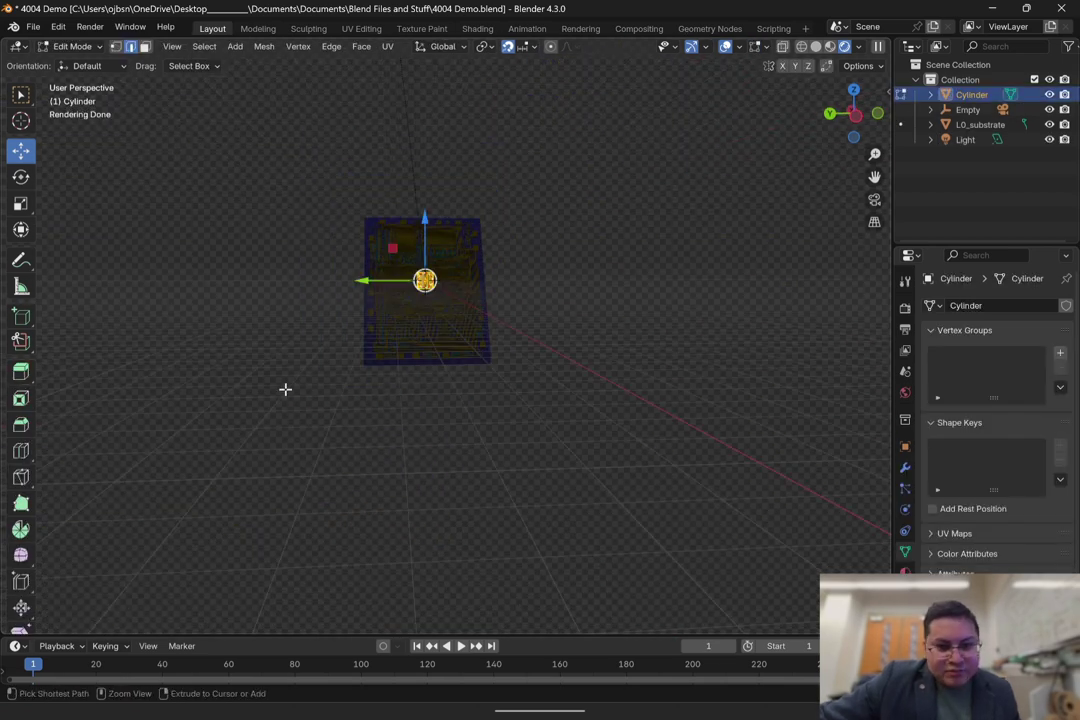
{"action": "key", "text": "ctrl+z"}
Step: Add a cylinder mesh at the world origin with 100 vertices and a 20 m radius
{"action": "left_click", "coordinate": [193, 48]}
{"action": "mouse_move", "coordinate": [250, 63]}
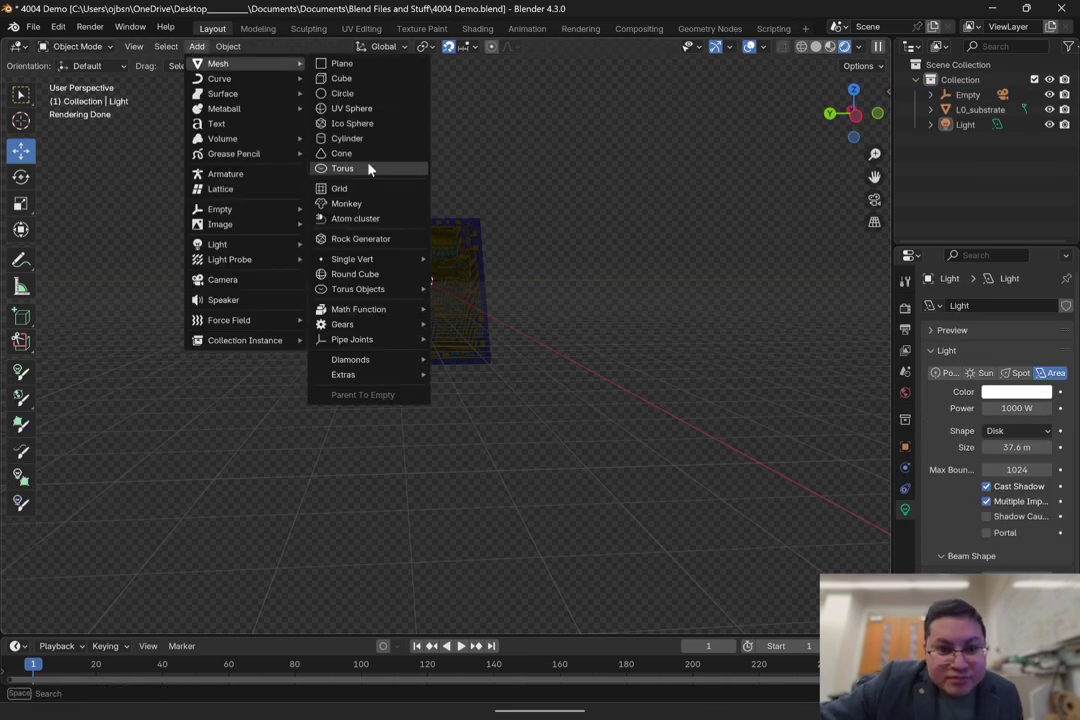
{"action": "left_click", "coordinate": [347, 138]}
{"action": "left_click", "coordinate": [80, 622]}
{"action": "left_click", "coordinate": [203, 443]}
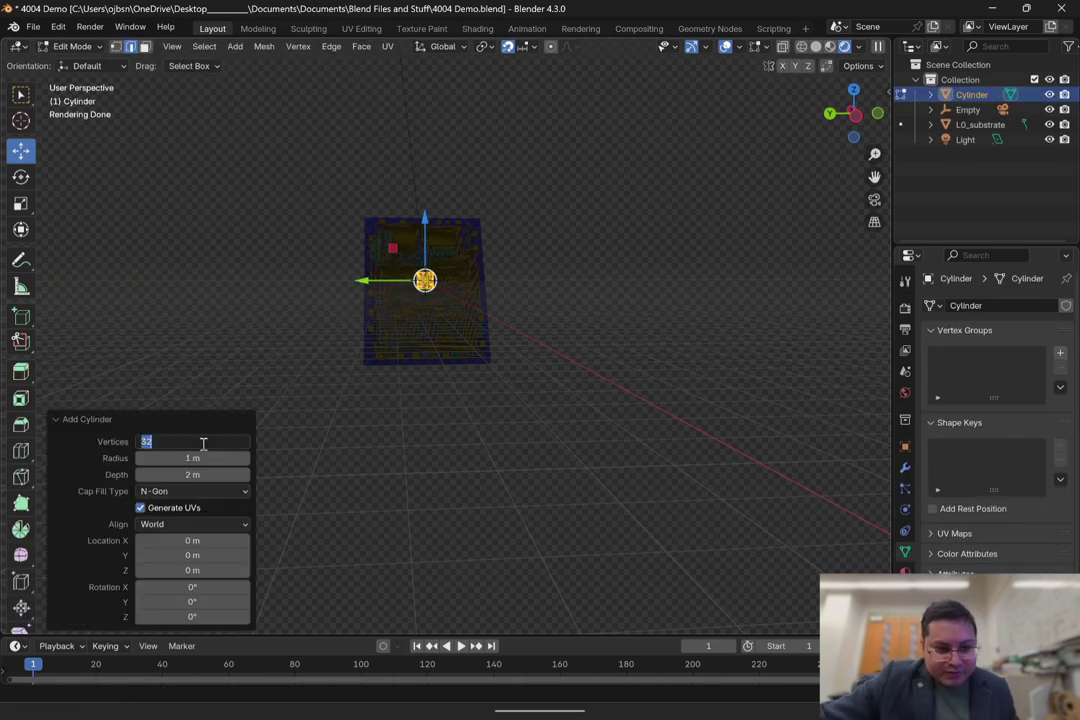
{"action": "key", "text": "Return"}
{"action": "left_click_drag", "start_coordinate": [203, 458], "coordinate": [807, 468]}
{"action": "left_click", "coordinate": [195, 458]}
{"action": "type", "text": "20"}
{"action": "key", "text": "Return"}
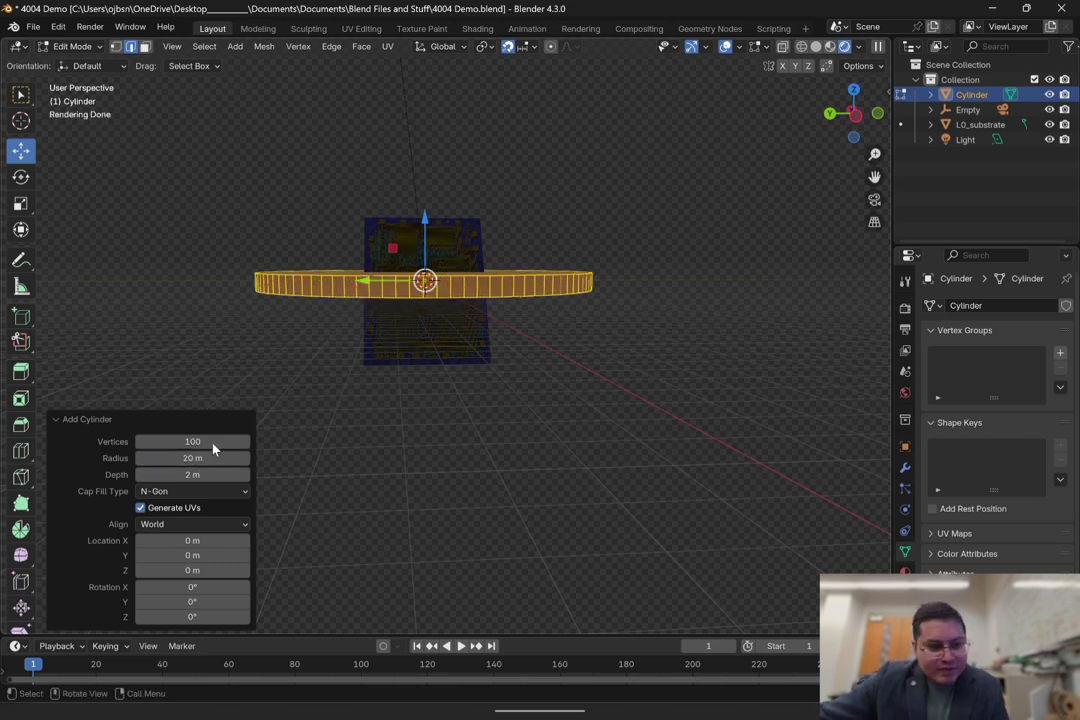
Step: Set the new cylinder's depth to 100 m so it rises tall around the chip
{"action": "left_click", "coordinate": [193, 474]}
{"action": "type", "text": "10"}
{"action": "key", "text": "Return"}
{"action": "left_click_drag", "start_coordinate": [193, 474], "coordinate": [582, 427]}
{"action": "scroll", "coordinate": [342, 316], "scroll_direction": "down", "scroll_amount": 7}
{"action": "middle_click_drag", "start_coordinate": [342, 316], "coordinate": [391, 317]}
{"action": "middle_click_drag", "start_coordinate": [274, 345], "coordinate": [383, 336]}
{"action": "middle_click_drag", "start_coordinate": [308, 411], "coordinate": [354, 376]}
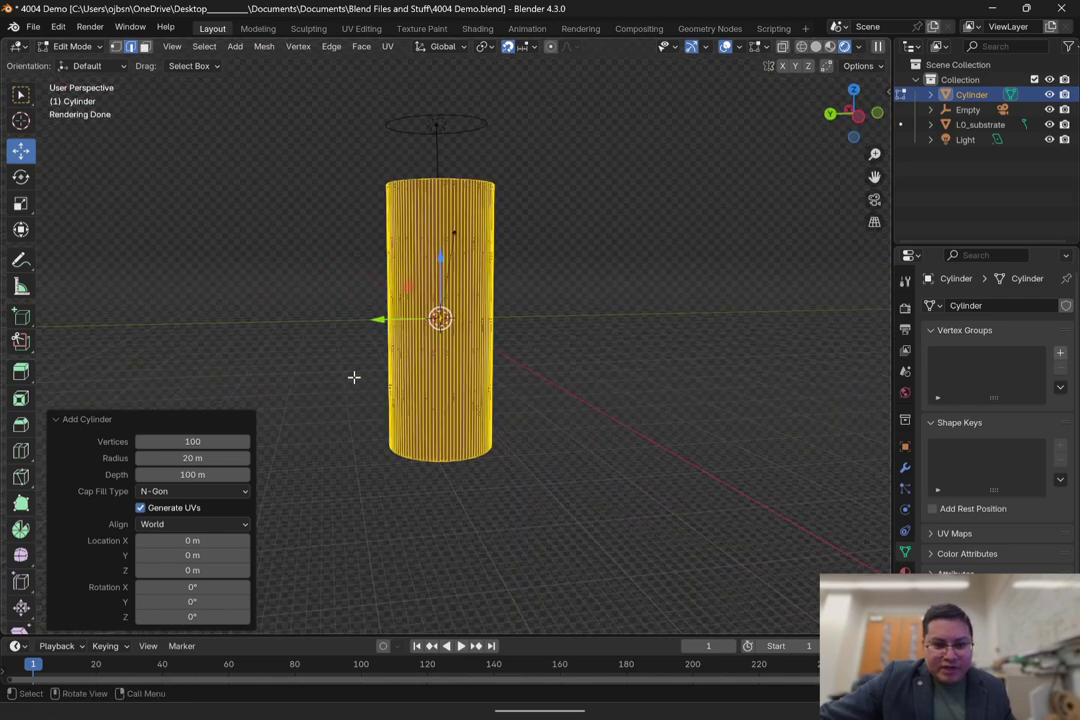
Step: Lay the cylinder horizontal along the Y axis by setting its X rotation to 90° and Y rotation to 0°
{"action": "left_click", "coordinate": [857, 112]}
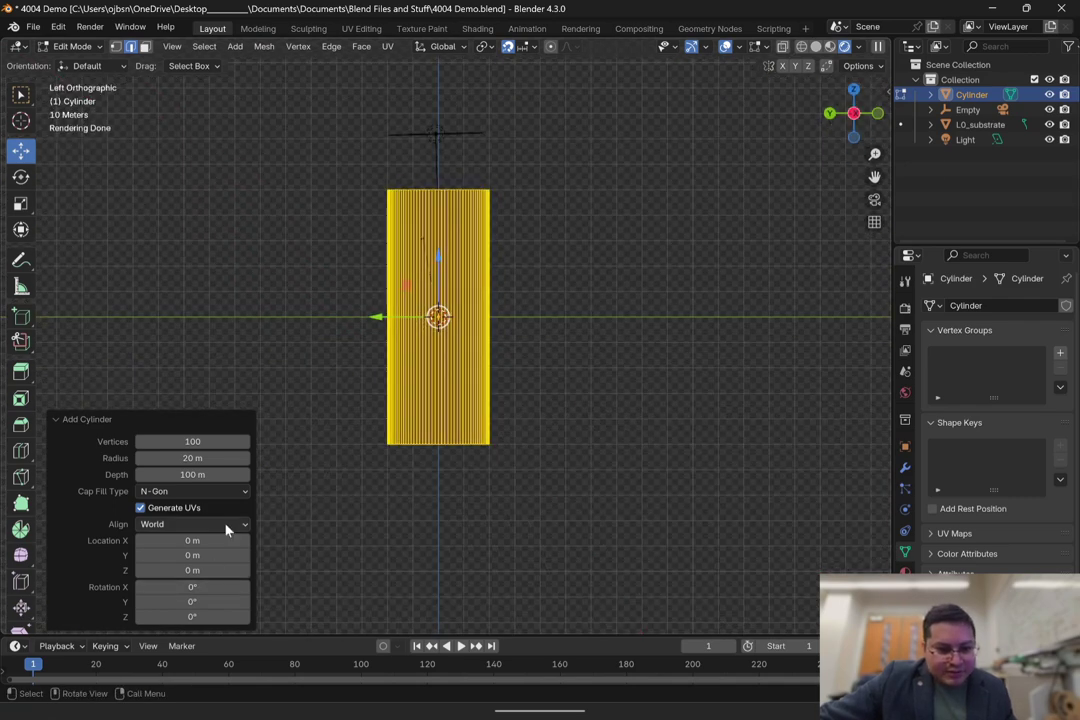
{"action": "left_click_drag", "start_coordinate": [182, 601], "coordinate": [284, 586]}
{"action": "left_click", "coordinate": [187, 601]}
{"action": "type", "text": "0"}
{"action": "key", "text": "Return"}
{"action": "left_click", "coordinate": [185, 587]}
{"action": "type", "text": "90"}
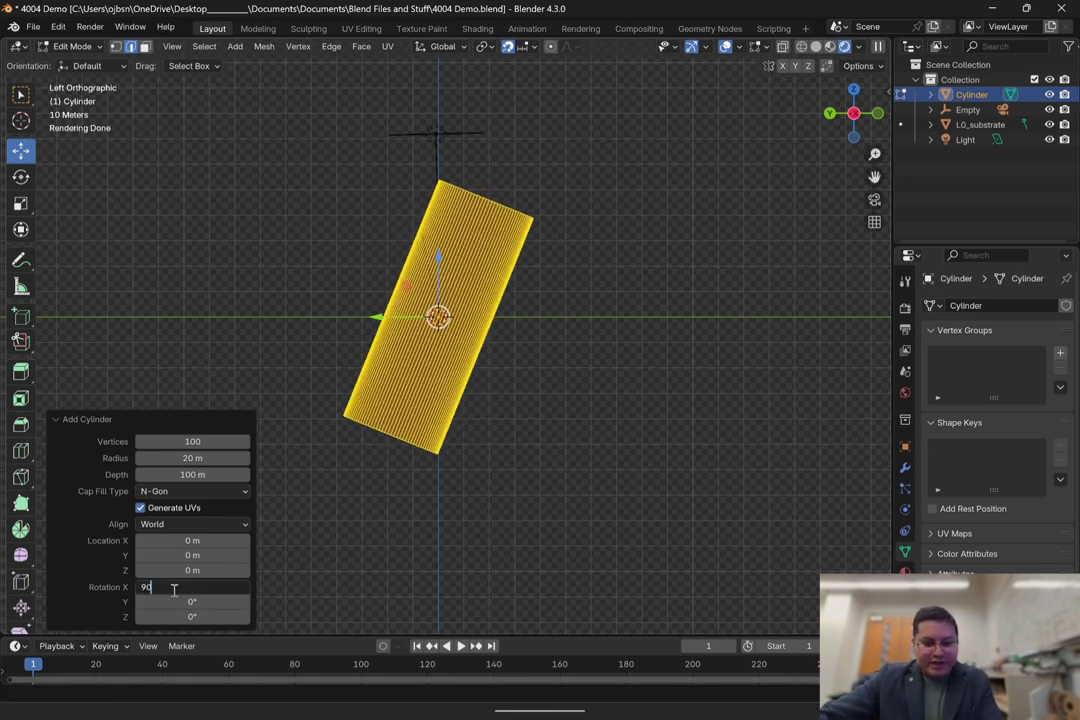
{"action": "key", "text": "Return"}
{"action": "middle_click_drag", "start_coordinate": [289, 259], "coordinate": [329, 248], "text": "shift"}
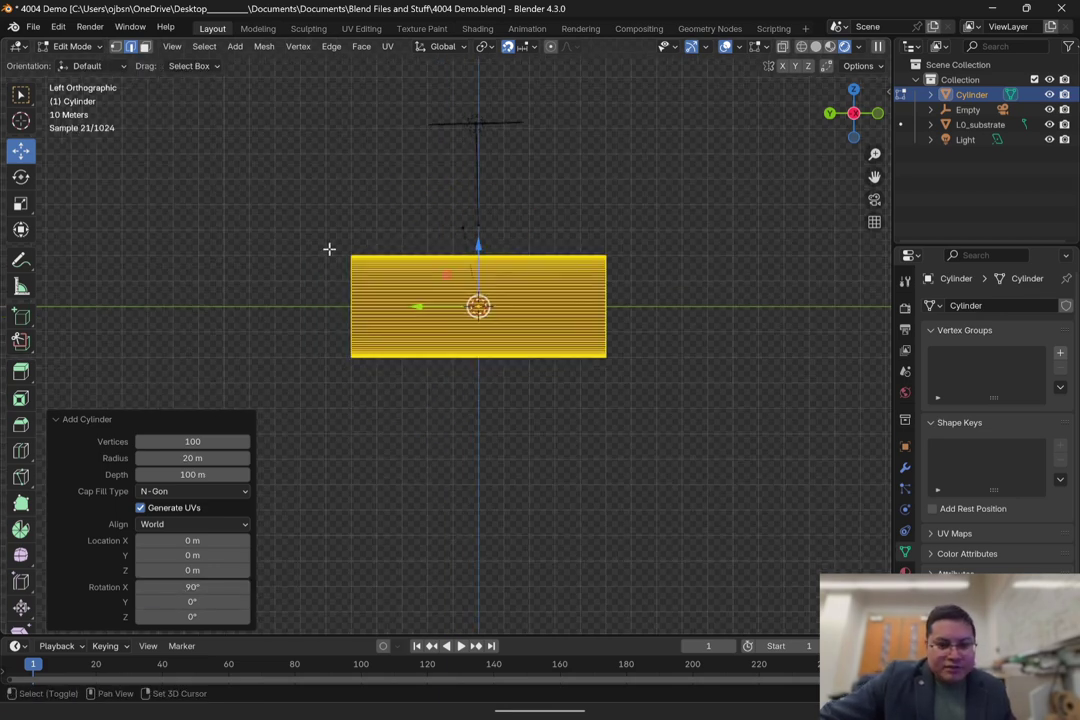
Step: Show the scene in wireframe, select both end faces of the cylinder, and scale them by about 3.392 along Y
{"action": "left_click", "coordinate": [293, 216]}
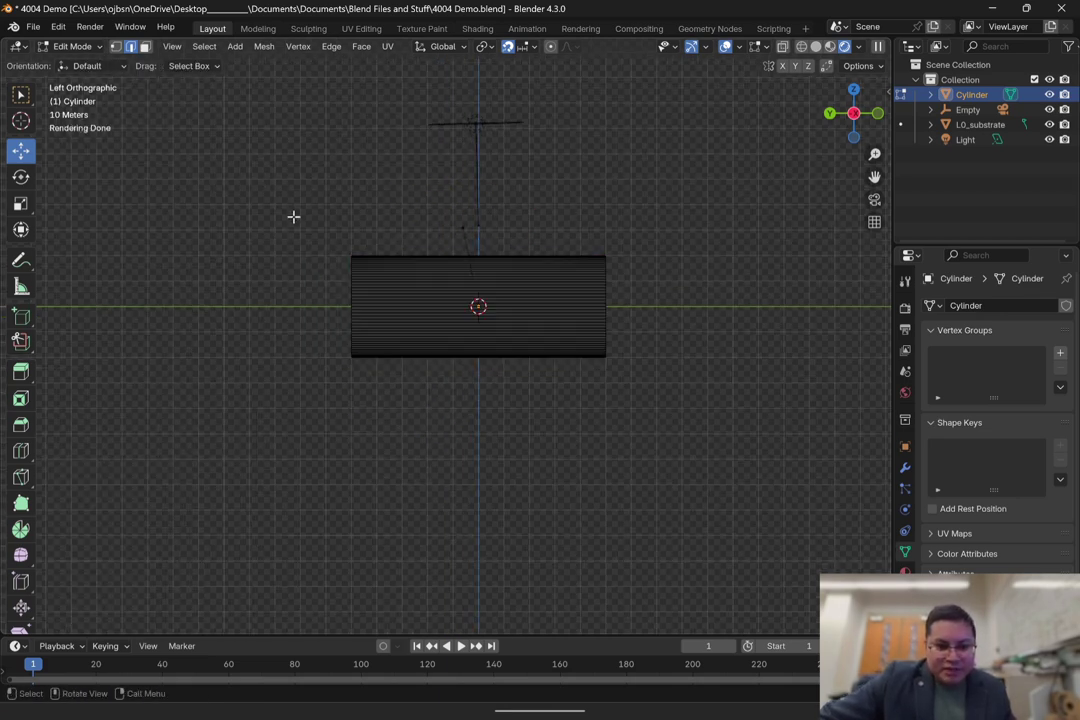
{"action": "left_click", "coordinate": [801, 46]}
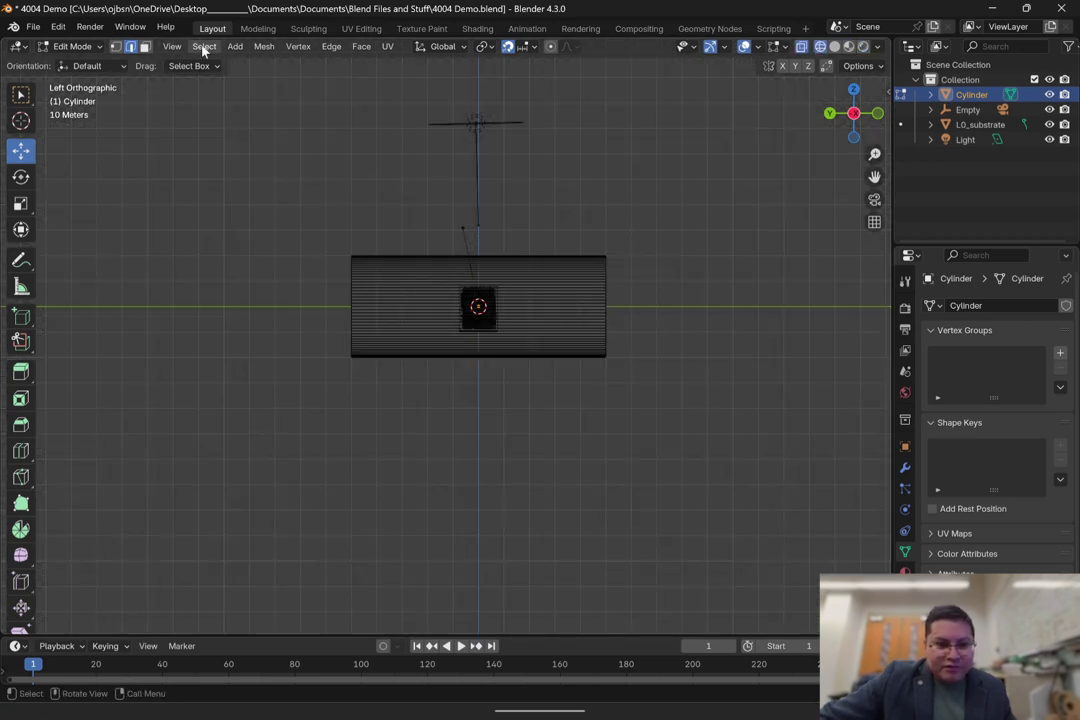
{"action": "left_click_drag", "start_coordinate": [282, 186], "coordinate": [395, 407]}
{"action": "left_click_drag", "start_coordinate": [586, 205], "coordinate": [700, 442], "text": "shift"}
{"action": "key", "text": "s"}
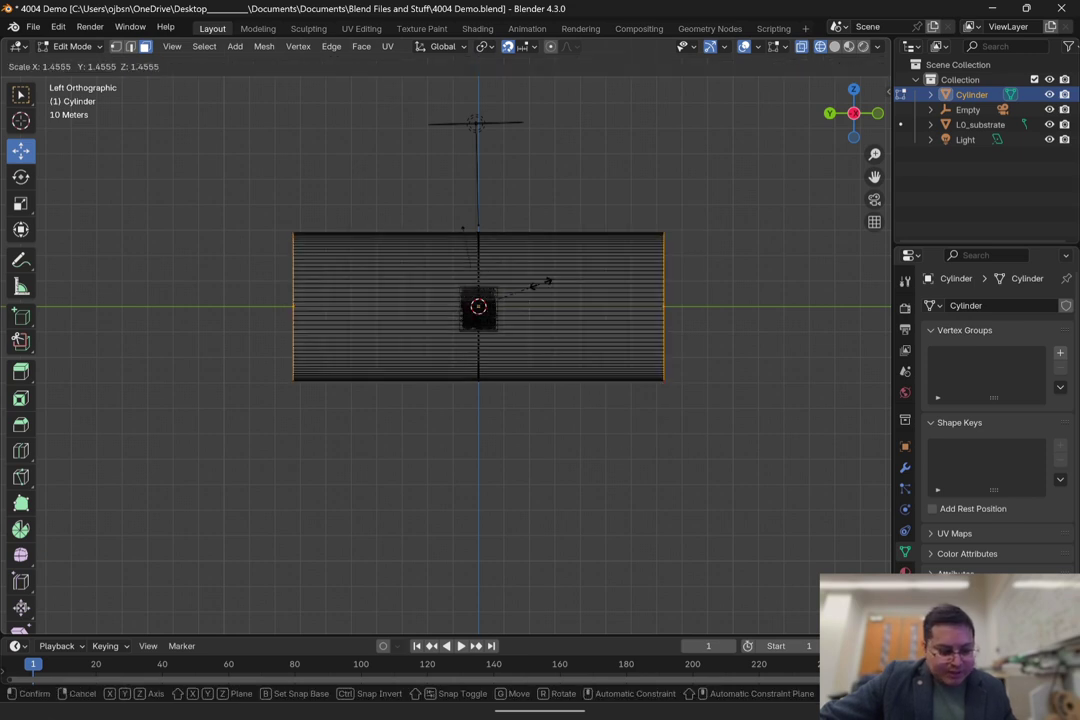
{"action": "key", "text": "y"}
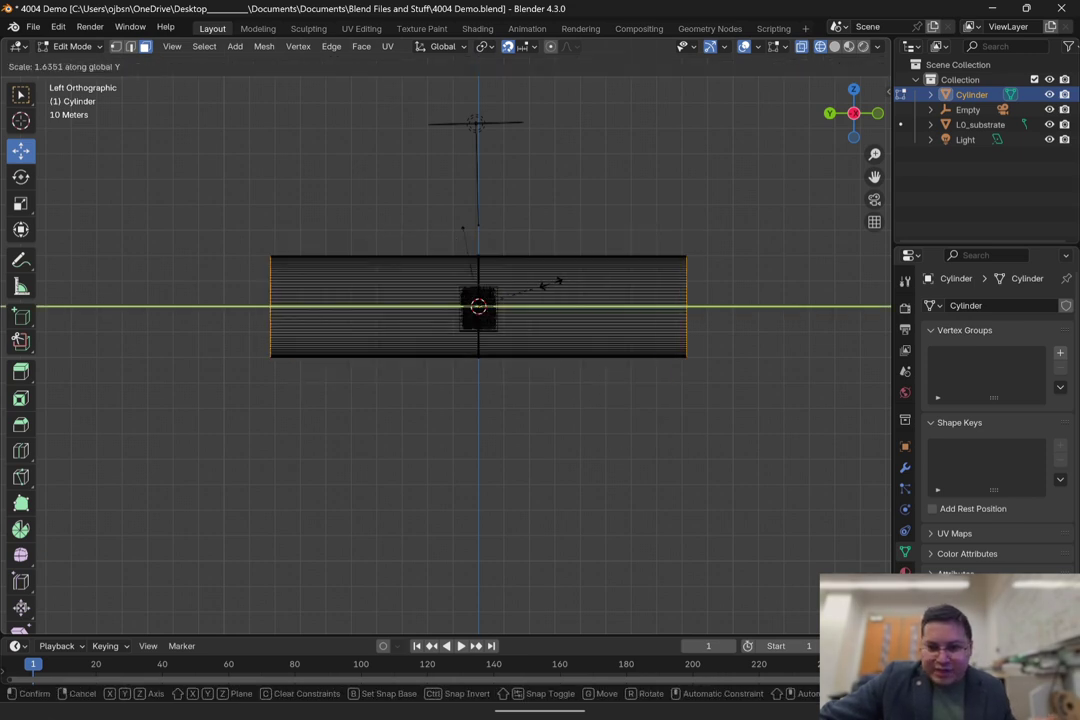
{"action": "left_click", "coordinate": [632, 289]}
Step: Lengthen the cylinder further by scaling its end faces about 1.772 along Y
{"action": "scroll", "coordinate": [595, 298], "scroll_direction": "up", "scroll_amount": 1}
{"action": "scroll", "coordinate": [595, 298], "scroll_direction": "down", "scroll_amount": 5}
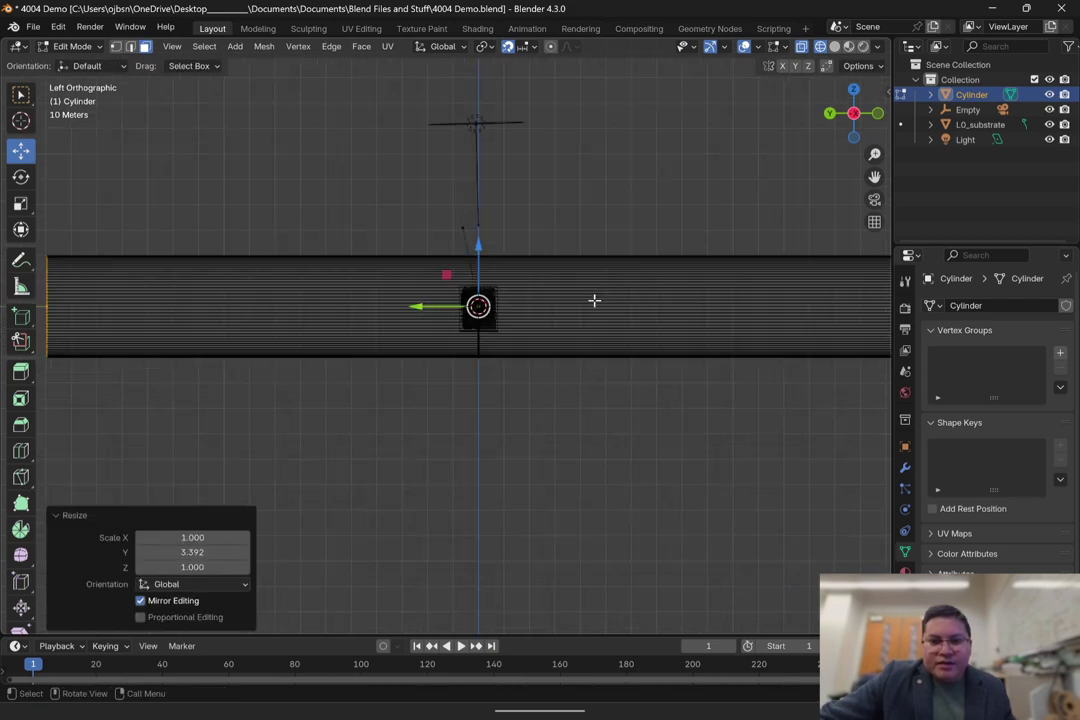
{"action": "scroll", "coordinate": [594, 300], "scroll_direction": "up", "scroll_amount": 3}
{"action": "scroll", "coordinate": [594, 300], "scroll_direction": "down", "scroll_amount": 3}
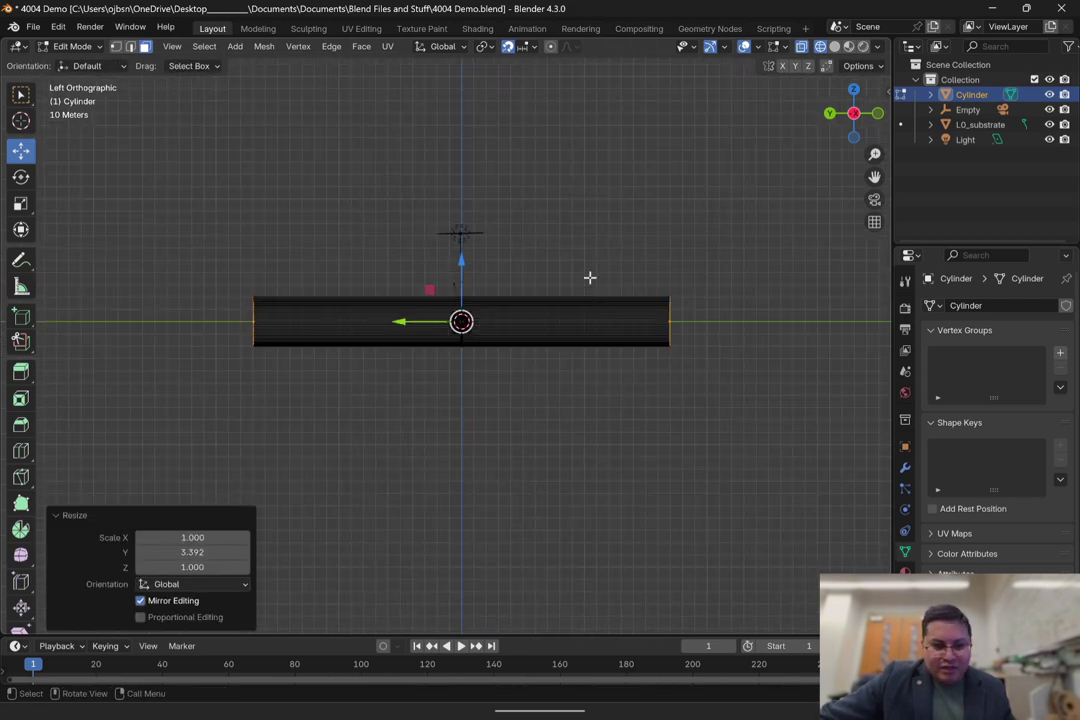
{"action": "key", "text": "s"}
{"action": "key", "text": "y"}
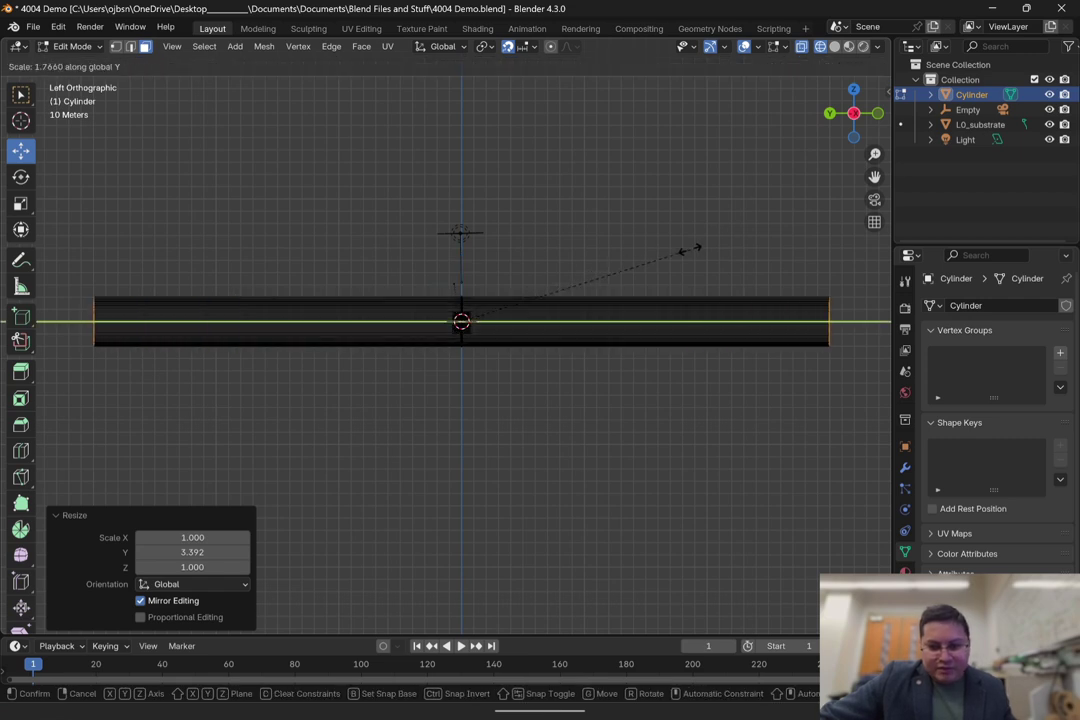
{"action": "left_click", "coordinate": [690, 249]}
{"action": "scroll", "coordinate": [528, 395], "scroll_direction": "down", "scroll_amount": 3}
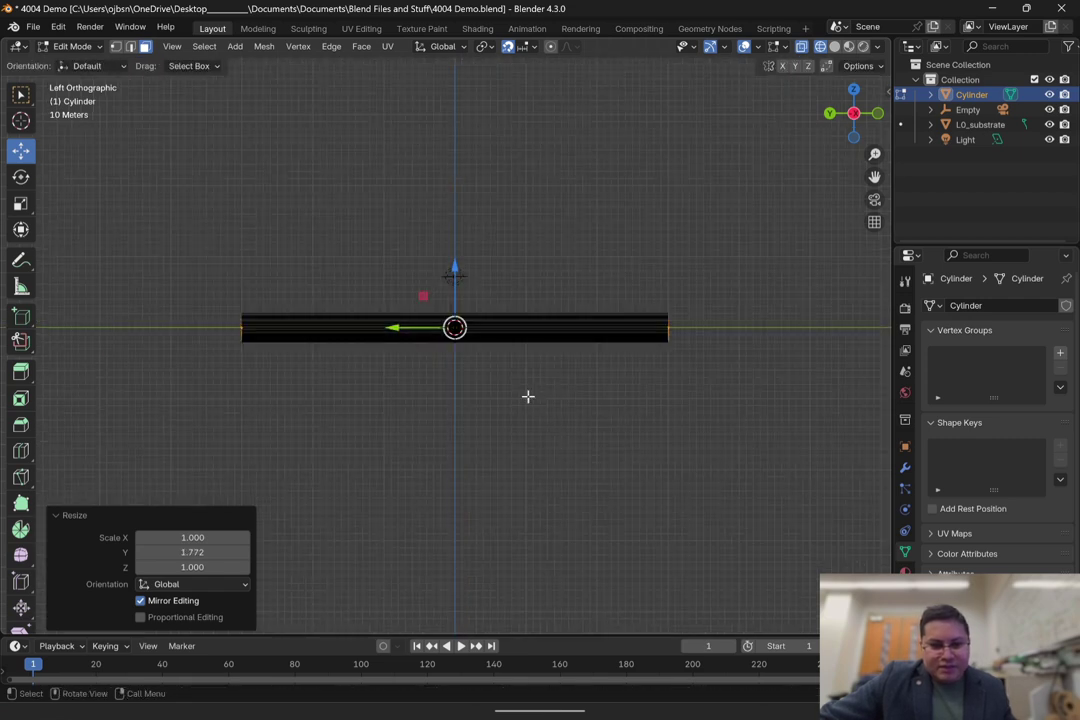
Step: View the cylinder end-on, return to Object Mode, and apply Shade Auto Smooth to it
{"action": "left_click", "coordinate": [829, 113]}
{"action": "scroll", "coordinate": [481, 327], "scroll_direction": "up", "scroll_amount": 4}
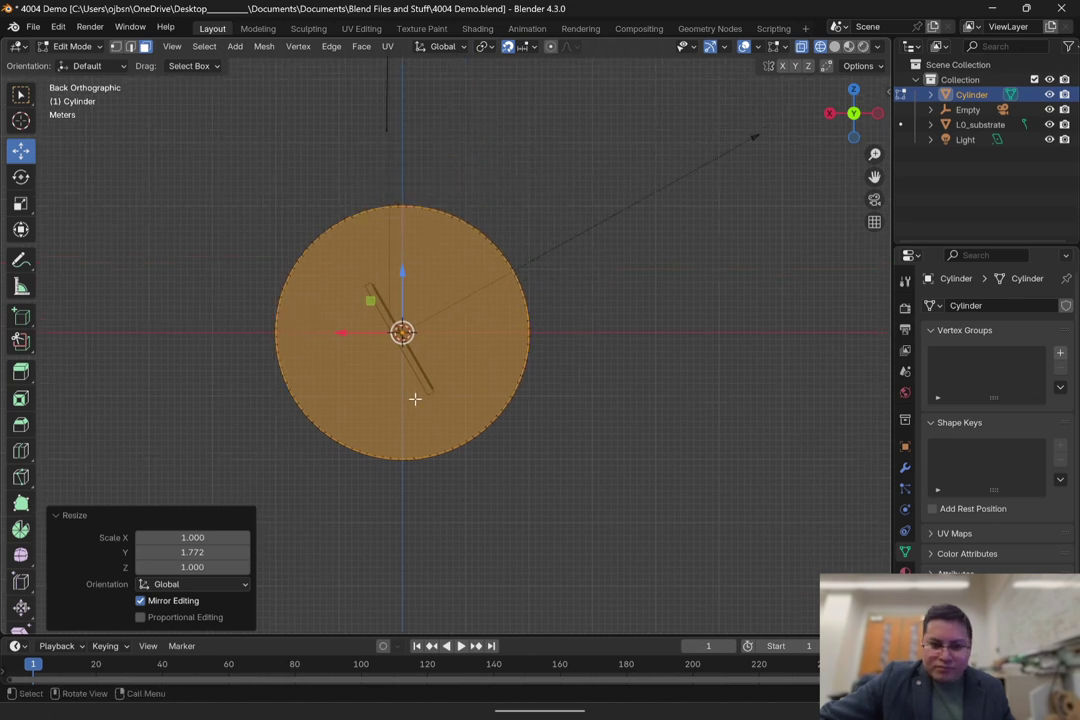
{"action": "scroll", "coordinate": [450, 410], "scroll_direction": "down", "scroll_amount": 4}
{"action": "mouse_move", "coordinate": [484, 423]}
{"action": "middle_mouse_down", "text": "shift"}
{"action": "mouse_move", "coordinate": [451, 465]}
{"action": "mouse_move", "coordinate": [472, 408]}
{"action": "middle_mouse_up", "text": "shift"}
{"action": "scroll", "coordinate": [452, 465], "scroll_direction": "up", "scroll_amount": 4}
{"action": "scroll", "coordinate": [472, 408], "scroll_direction": "down", "scroll_amount": 4}
{"action": "scroll", "coordinate": [492, 381], "scroll_direction": "up", "scroll_amount": 4}
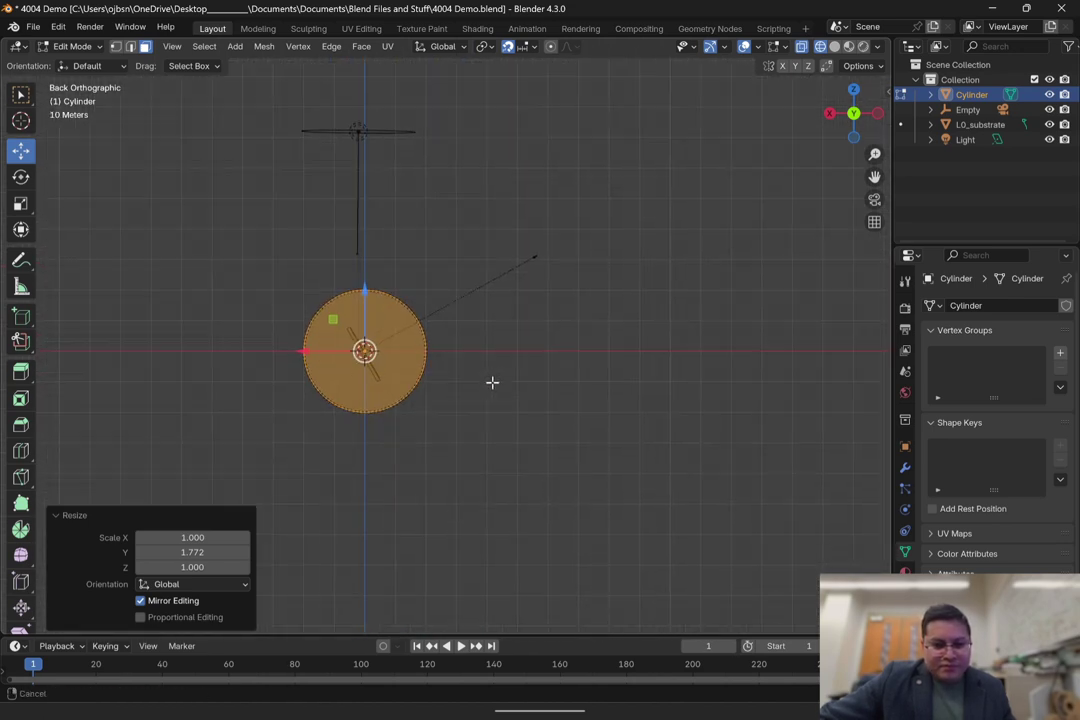
{"action": "left_click", "coordinate": [88, 47]}
{"action": "left_click", "coordinate": [90, 64]}
{"action": "scroll", "coordinate": [330, 290], "scroll_direction": "down", "scroll_amount": 3}
{"action": "scroll", "coordinate": [348, 315], "scroll_direction": "up", "scroll_amount": 2}
{"action": "left_click", "coordinate": [228, 46]}
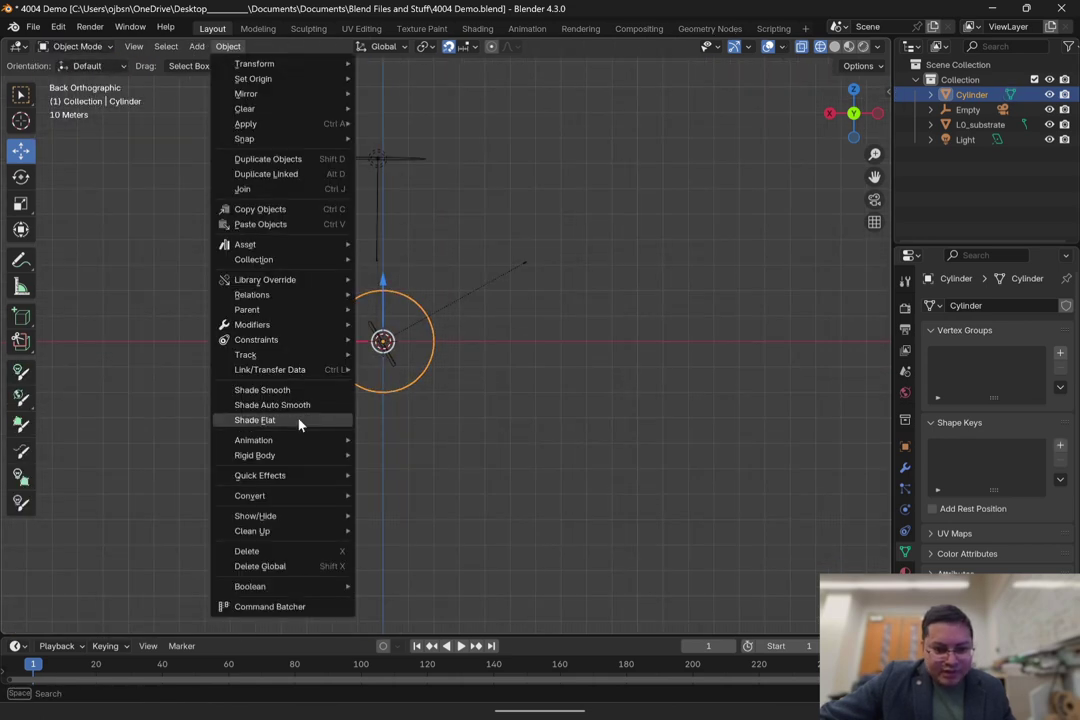
{"action": "left_click", "coordinate": [272, 405]}
Step: Apply the cylinder's smooth-by-angle modifier permanently to its mesh
{"action": "scroll", "coordinate": [299, 410], "scroll_direction": "up", "scroll_amount": 2}
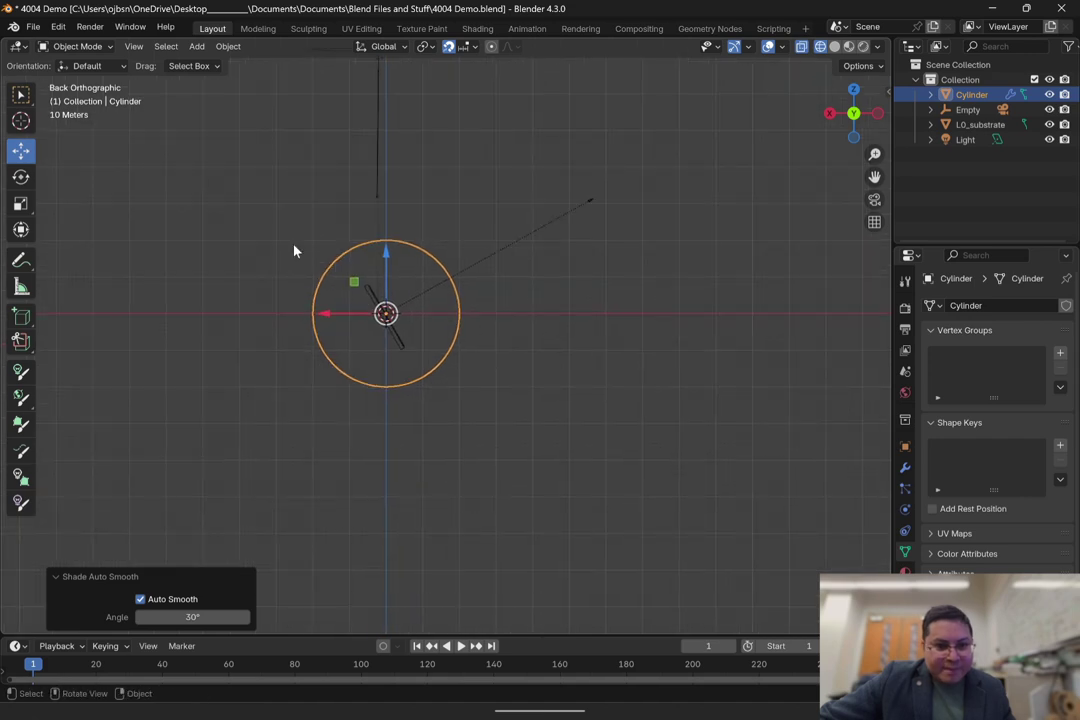
{"action": "left_click", "coordinate": [905, 469]}
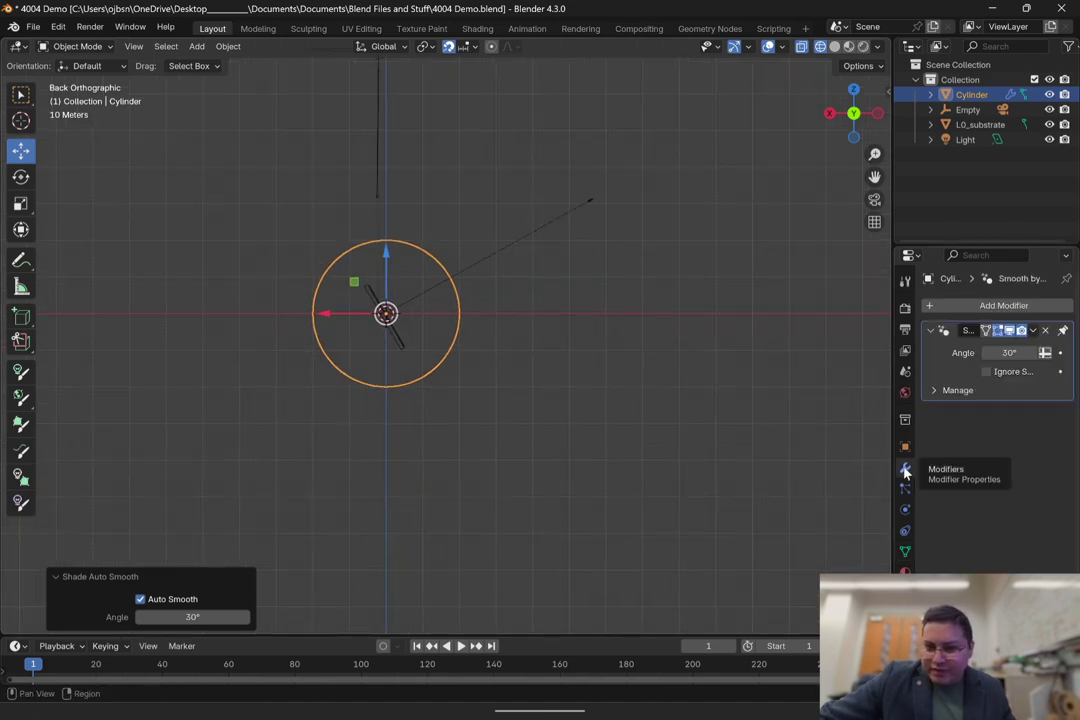
{"action": "left_click", "coordinate": [1029, 331]}
{"action": "left_click", "coordinate": [1008, 350]}
Step: Add an Array modifier to the cylinder and check how the copies touch each other
{"action": "left_click", "coordinate": [985, 306]}
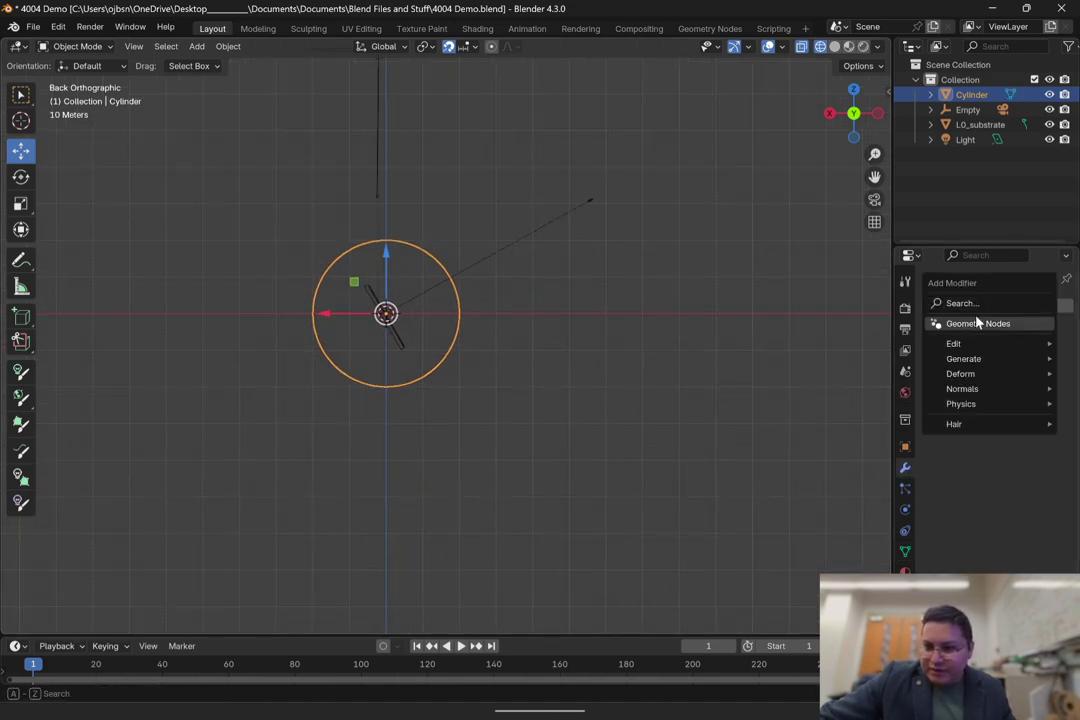
{"action": "left_click", "coordinate": [966, 304]}
{"action": "type", "text": "arr"}
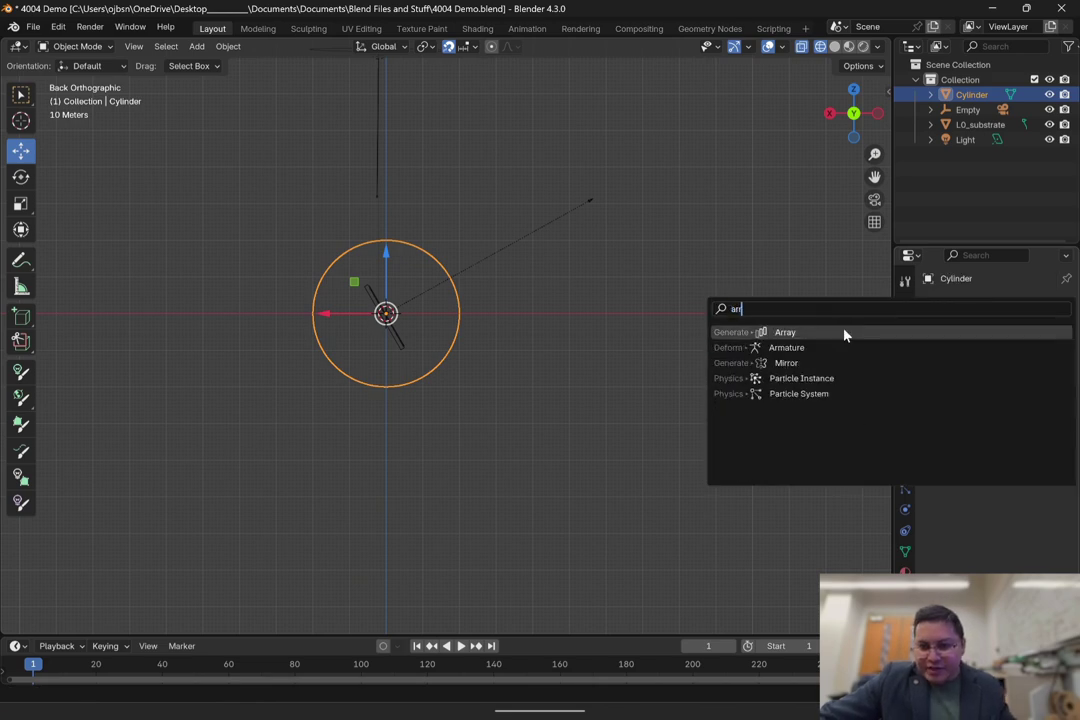
{"action": "left_click", "coordinate": [844, 333]}
{"action": "scroll", "coordinate": [463, 315], "scroll_direction": "up", "scroll_amount": 10}
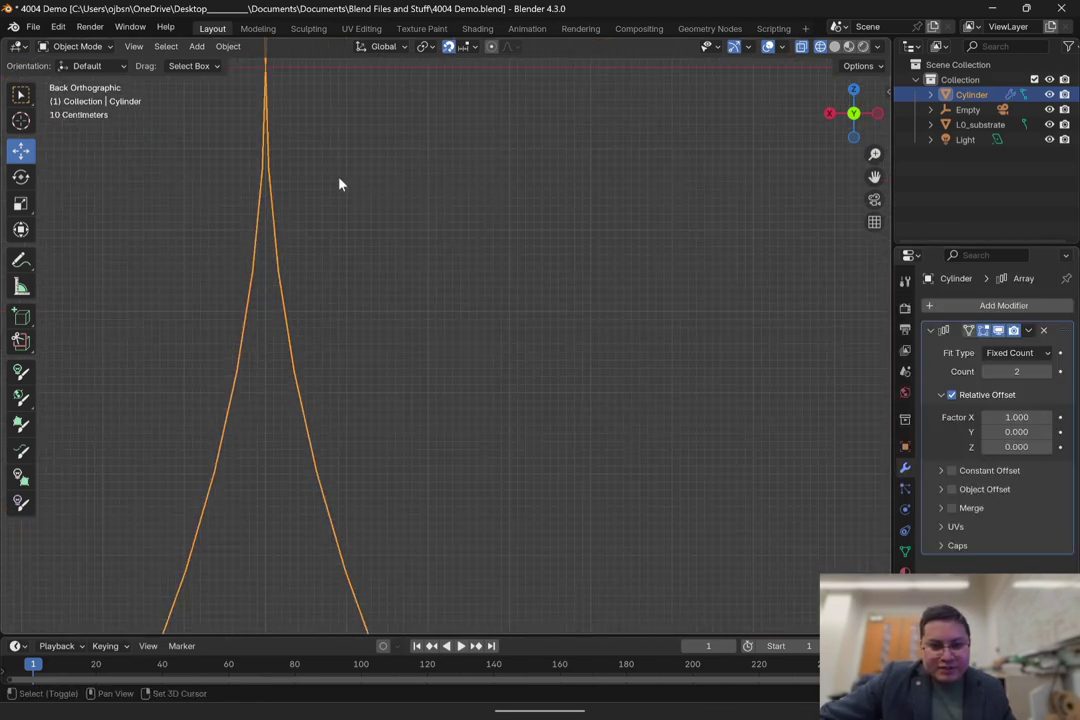
{"action": "scroll", "coordinate": [517, 293], "scroll_direction": "down", "scroll_amount": 12}
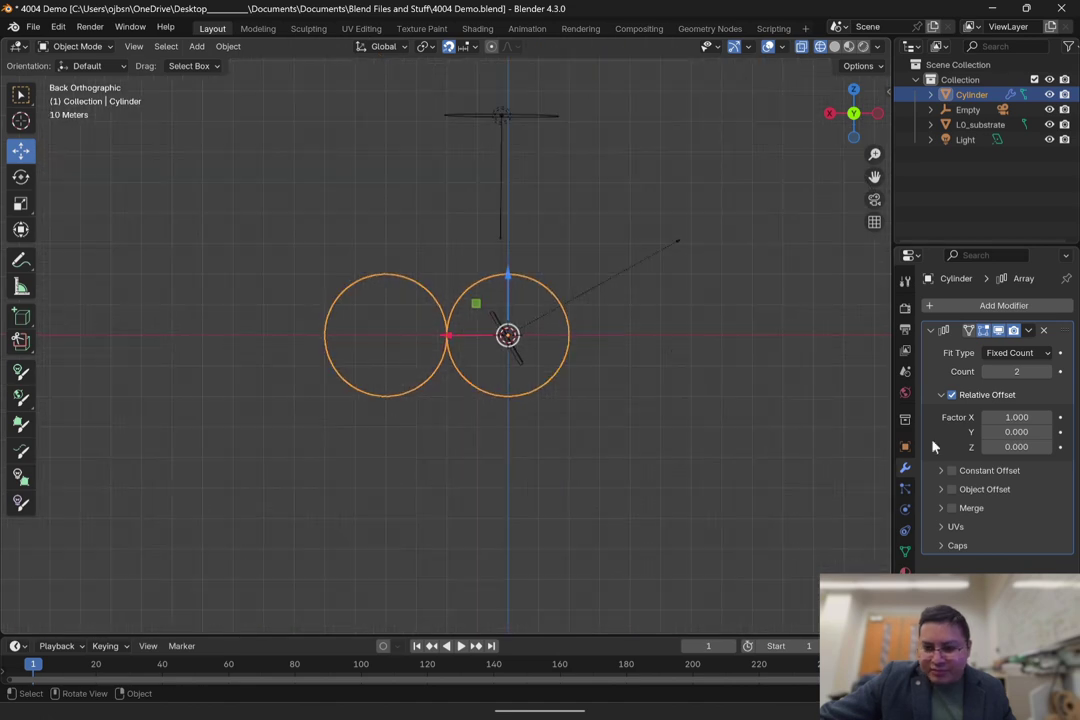
Step: Set the array count to 8 and apply the modifier to the cylinder
{"action": "left_click_drag", "start_coordinate": [1044, 371], "coordinate": [1075, 371]}
{"action": "scroll", "coordinate": [478, 362], "scroll_direction": "down", "scroll_amount": 2}
{"action": "middle_click_drag", "start_coordinate": [478, 362], "coordinate": [610, 398], "text": "shift"}
{"action": "left_click", "coordinate": [1048, 371]}
{"action": "scroll", "coordinate": [600, 460], "scroll_direction": "down", "scroll_amount": 4}
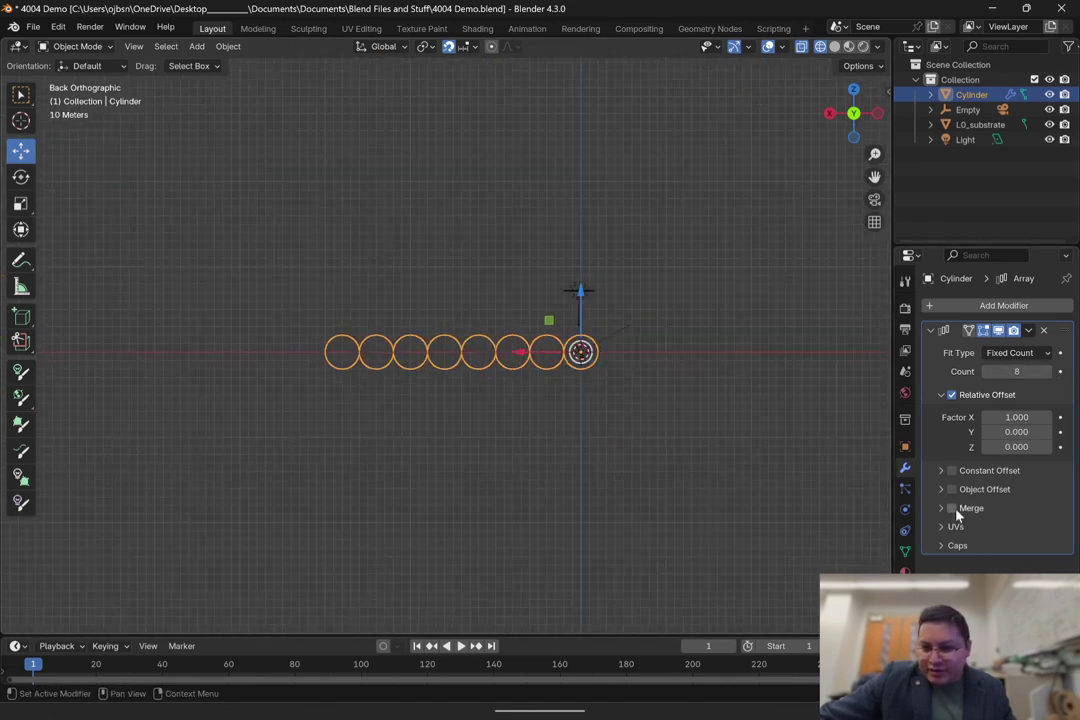
{"action": "key", "text": "ctrl+a"}
Step: Set the cylinder row's origin to its volume center of mass and move the row -140 m along X
{"action": "scroll", "coordinate": [434, 361], "scroll_direction": "up", "scroll_amount": 3}
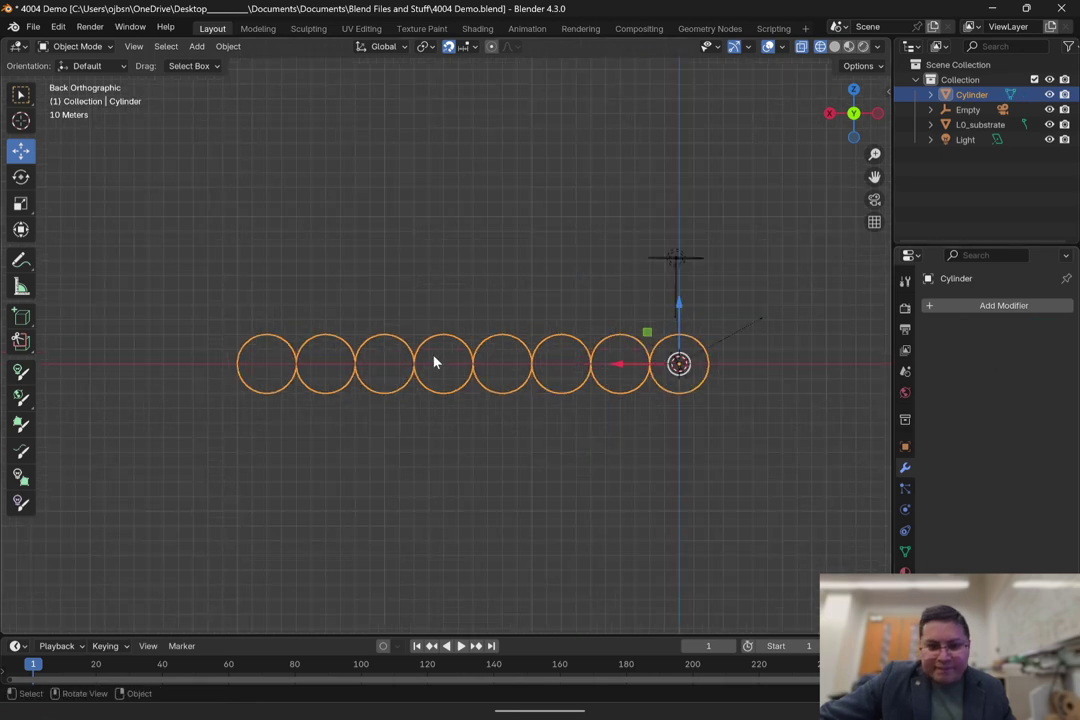
{"action": "right_click", "coordinate": [436, 358]}
{"action": "mouse_move", "coordinate": [436, 357]}
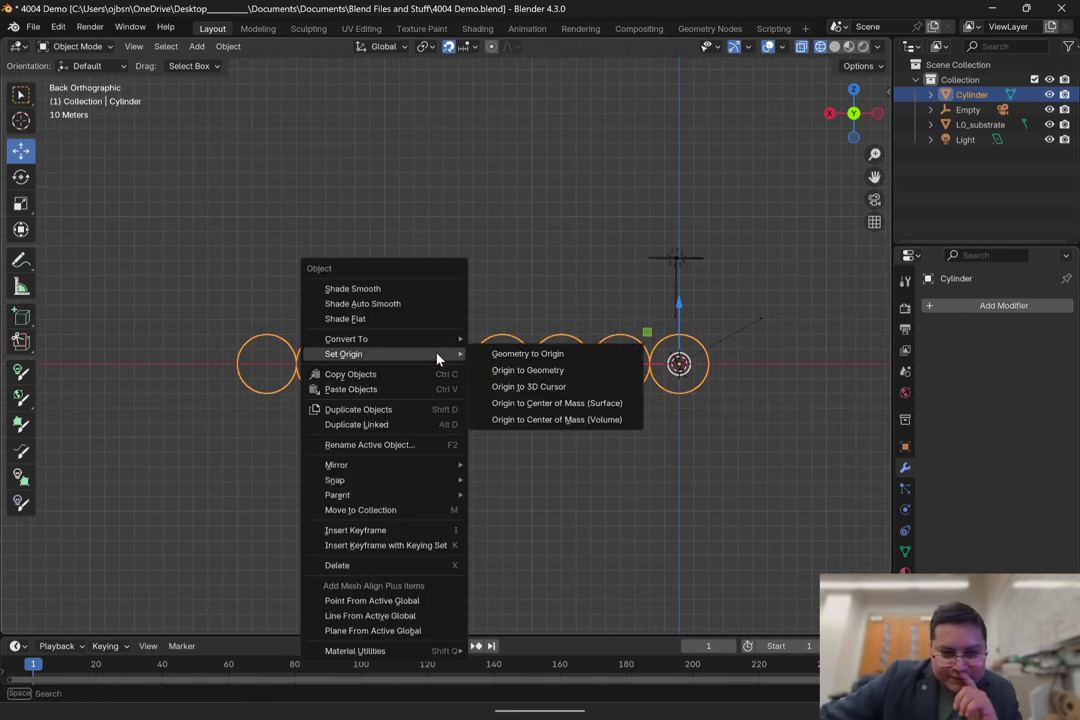
{"action": "left_click", "coordinate": [569, 419]}
{"action": "left_click_drag", "start_coordinate": [414, 365], "coordinate": [624, 362]}
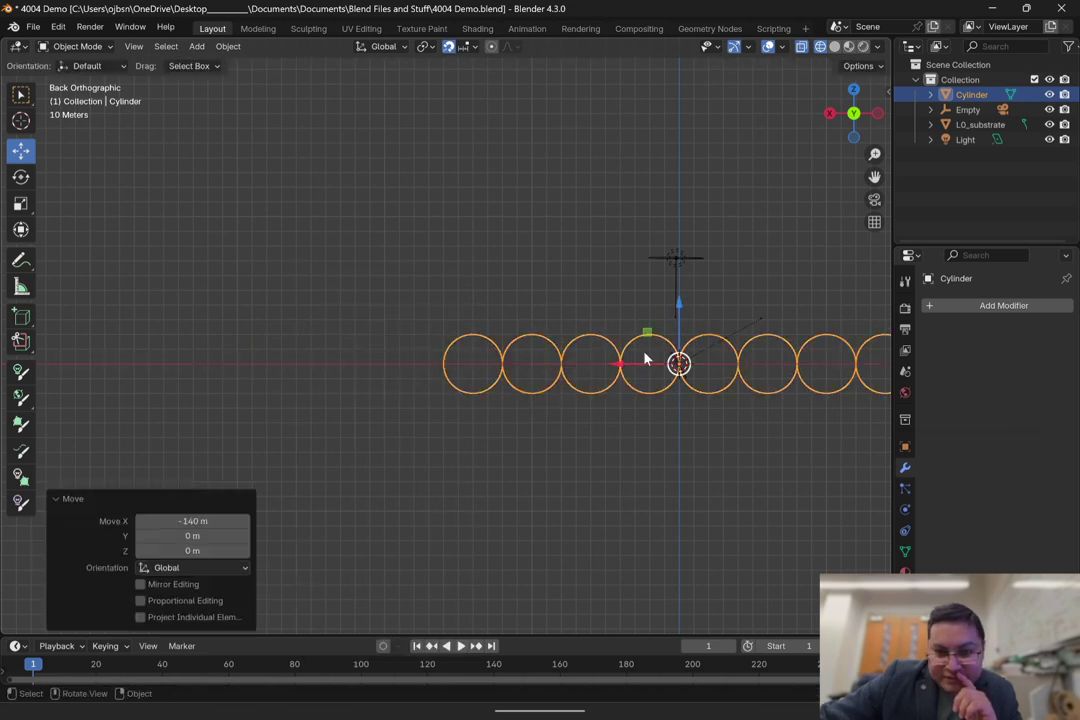
Step: Raise the centred cylinder row along Z until it sits well above the light
{"action": "middle_click_drag", "start_coordinate": [580, 282], "coordinate": [228, 255], "text": "shift"}
{"action": "middle_click_drag", "start_coordinate": [355, 277], "coordinate": [386, 330], "text": "shift"}
{"action": "left_click_drag", "start_coordinate": [386, 330], "coordinate": [383, 85]}
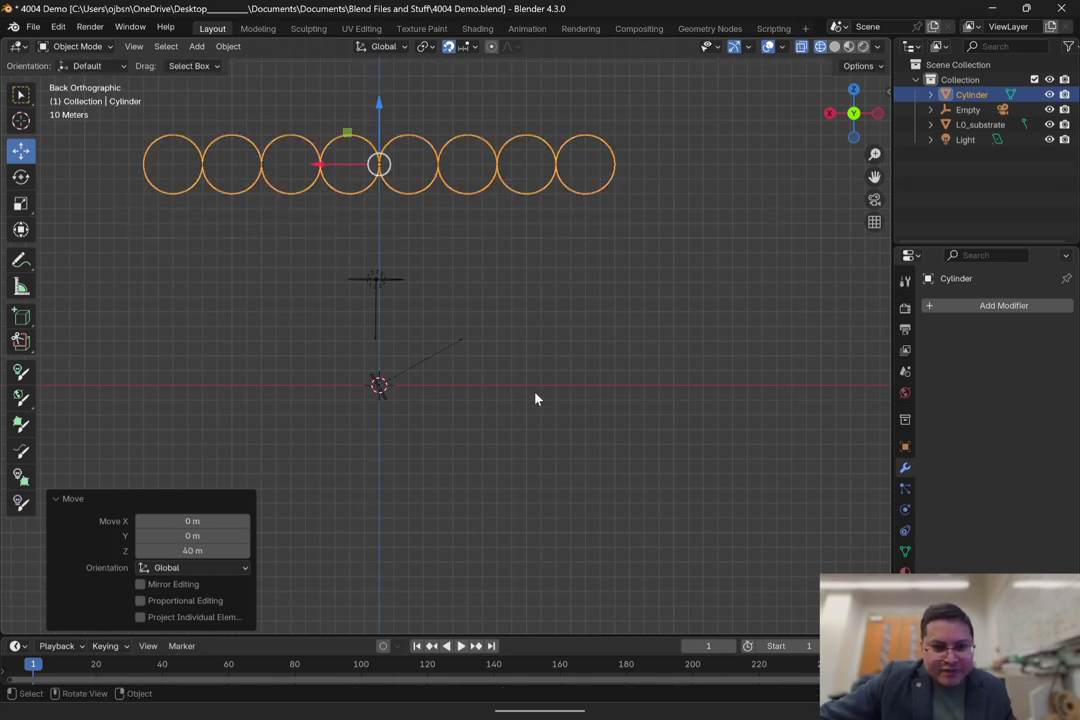
Step: Inspect the cylinder row's layout from above
{"action": "scroll", "coordinate": [540, 360], "scroll_direction": "down", "scroll_amount": 3}
{"action": "left_click", "coordinate": [853, 89]}
{"action": "scroll", "coordinate": [578, 402], "scroll_direction": "down", "scroll_amount": 2}
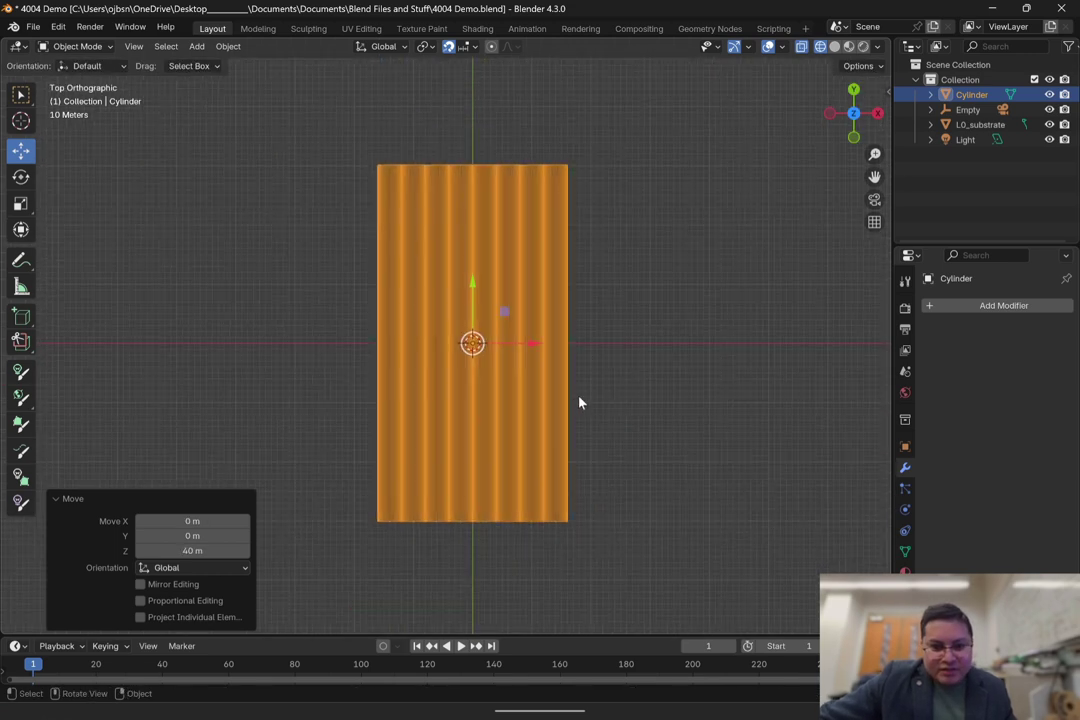
{"action": "left_click", "coordinate": [576, 327]}
{"action": "left_click", "coordinate": [532, 300]}
{"action": "left_click", "coordinate": [509, 251]}
{"action": "left_click", "coordinate": [509, 251]}
{"action": "left_click", "coordinate": [588, 316]}
{"action": "scroll", "coordinate": [588, 316], "scroll_direction": "down", "scroll_amount": 2}
Step: Duplicate the cylinder row by copy and paste and raise the copy 80 m along Z
{"action": "left_click", "coordinate": [853, 137]}
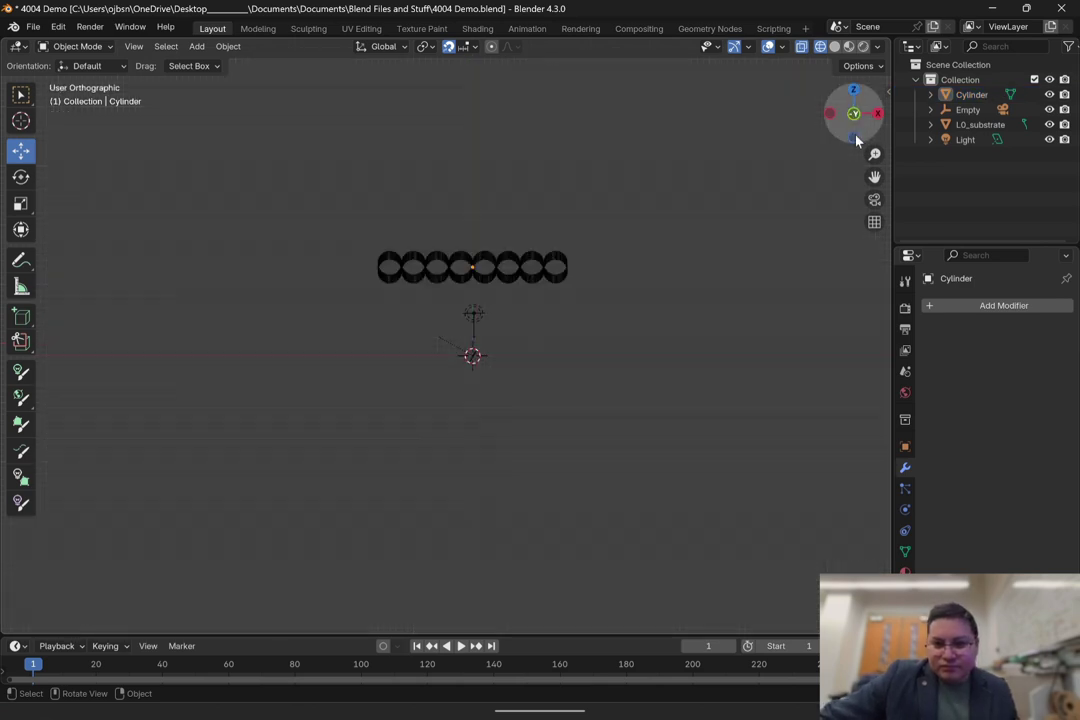
{"action": "left_click", "coordinate": [503, 258]}
{"action": "left_click", "coordinate": [585, 240]}
{"action": "key", "text": "ctrl+v"}
{"action": "left_click_drag", "start_coordinate": [474, 212], "coordinate": [484, 167]}
{"action": "scroll", "coordinate": [500, 260], "scroll_direction": "up", "scroll_amount": 2}
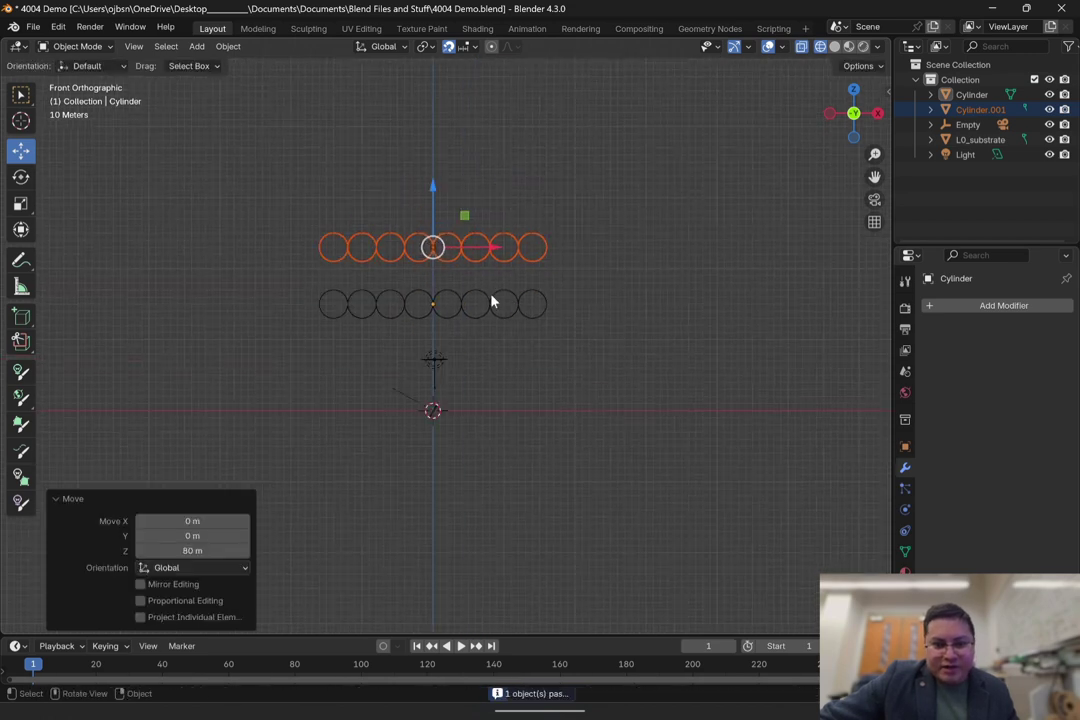
Step: Give the lower cylinder row a new material with a Glass BSDF surface and a roughness of 0.099
{"action": "left_click", "coordinate": [612, 402]}
{"action": "left_click", "coordinate": [494, 232]}
{"action": "left_click", "coordinate": [490, 265]}
{"action": "left_click", "coordinate": [485, 299]}
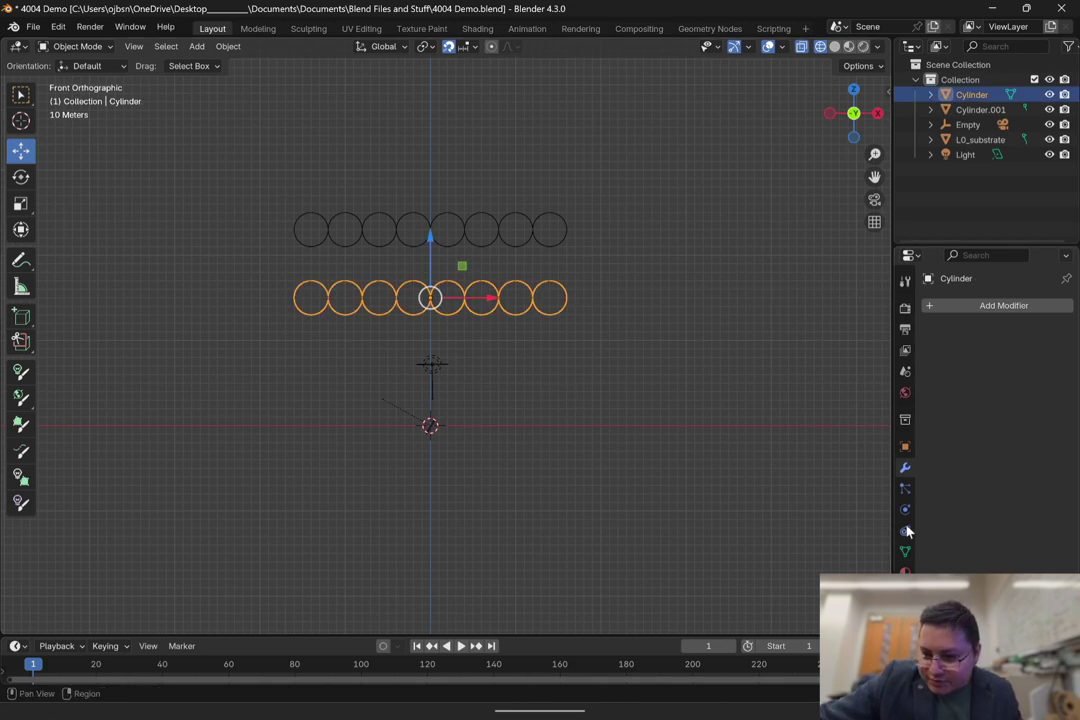
{"action": "left_click", "coordinate": [905, 570]}
{"action": "left_click", "coordinate": [1020, 437]}
{"action": "left_click", "coordinate": [880, 121]}
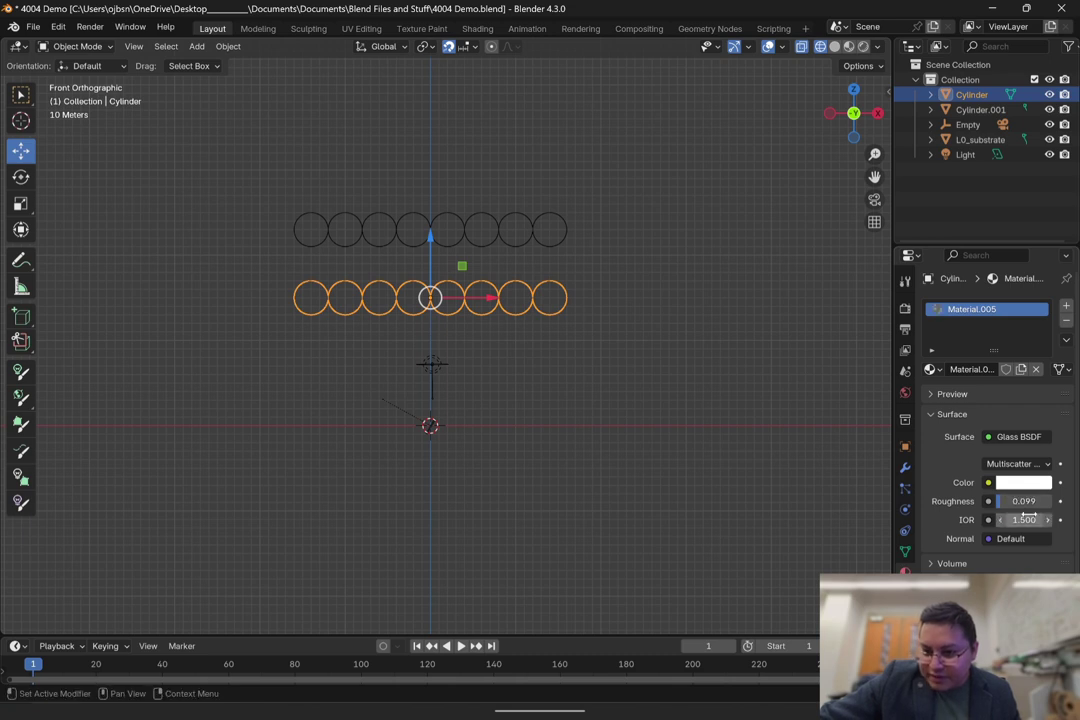
{"action": "left_click", "coordinate": [756, 123]}
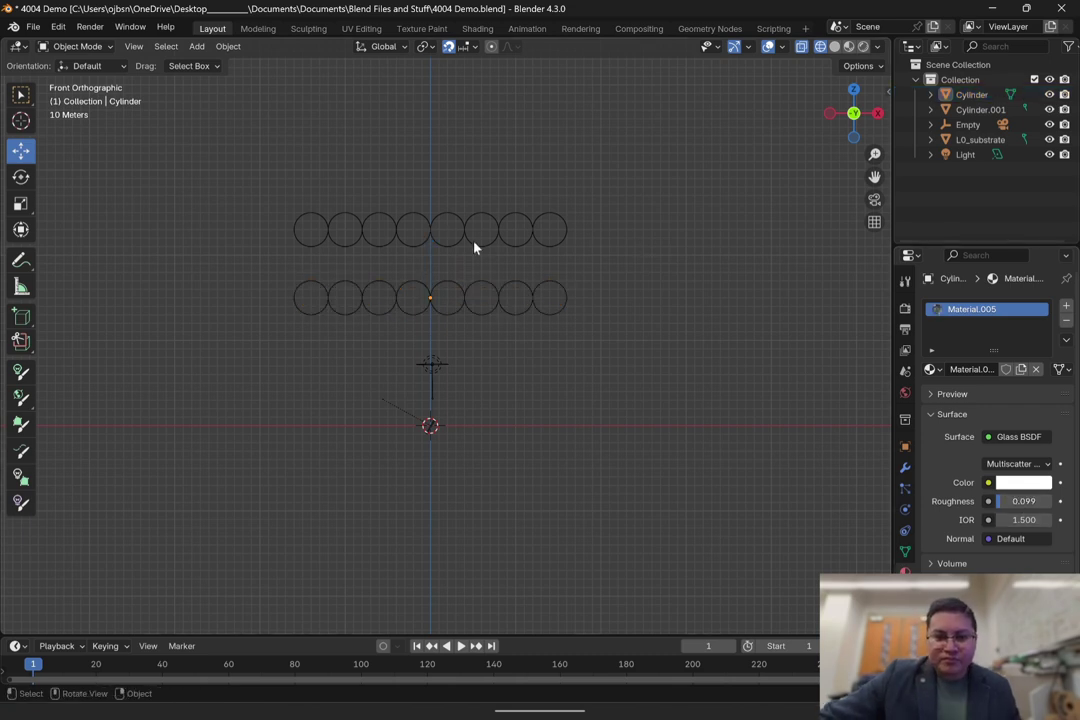
Step: Give the upper cylinder row a new material with white emission at a strength of 10
{"action": "left_click", "coordinate": [475, 246]}
{"action": "left_click", "coordinate": [1008, 371]}
{"action": "scroll", "coordinate": [973, 480], "scroll_direction": "down", "scroll_amount": 6}
{"action": "left_click", "coordinate": [981, 510]}
{"action": "scroll", "coordinate": [979, 510], "scroll_direction": "up", "scroll_amount": 2}
{"action": "scroll", "coordinate": [980, 514], "scroll_direction": "down", "scroll_amount": 3}
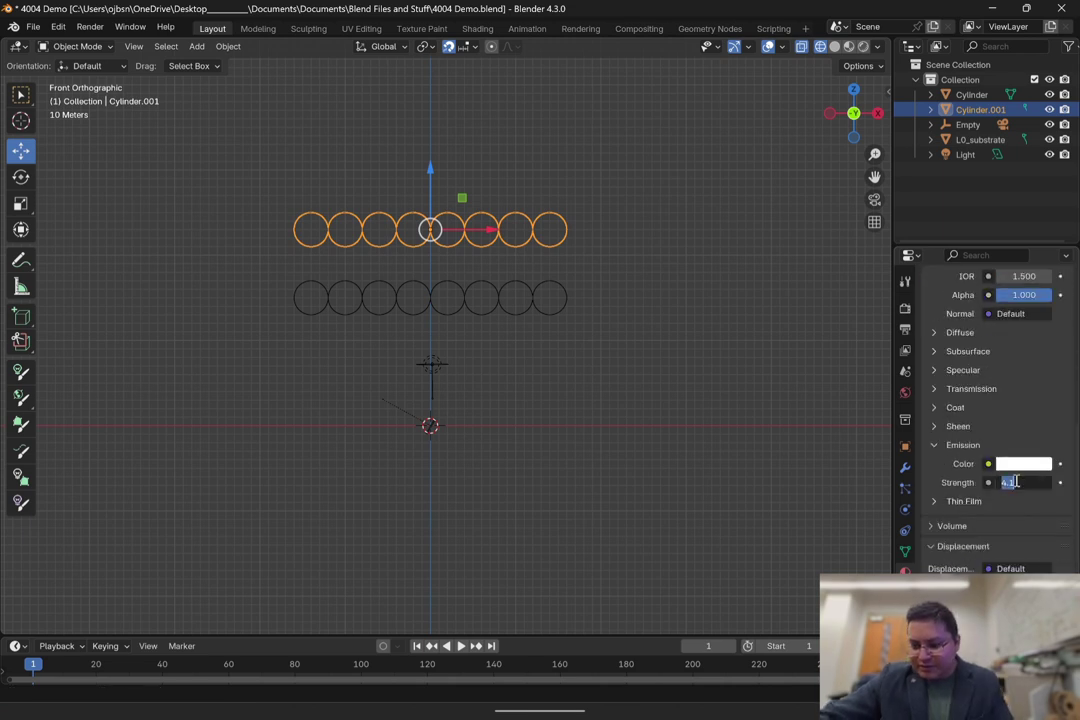
{"action": "left_click", "coordinate": [682, 352]}
Step: Add a torus at the origin with a major radius of 100 m and a minor radius of 7.7 m
{"action": "middle_click_drag", "start_coordinate": [682, 352], "coordinate": [485, 421]}
{"action": "left_click", "coordinate": [196, 47]}
{"action": "mouse_move", "coordinate": [240, 63]}
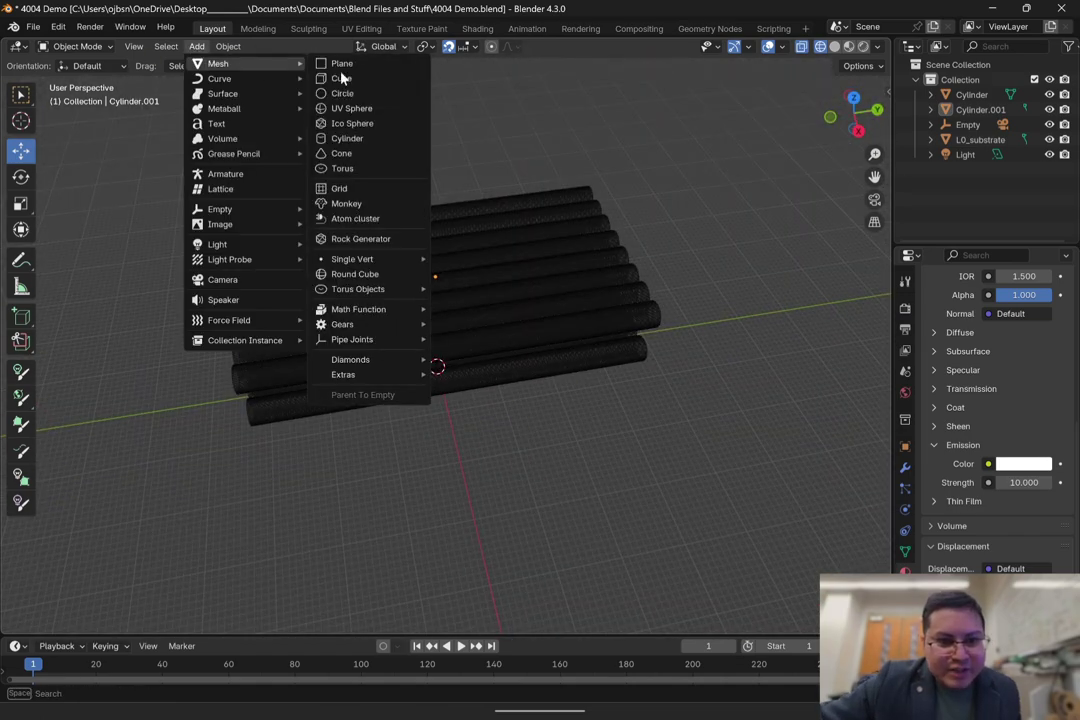
{"action": "left_click", "coordinate": [342, 168]}
{"action": "scroll", "coordinate": [440, 330], "scroll_direction": "down", "scroll_amount": 3}
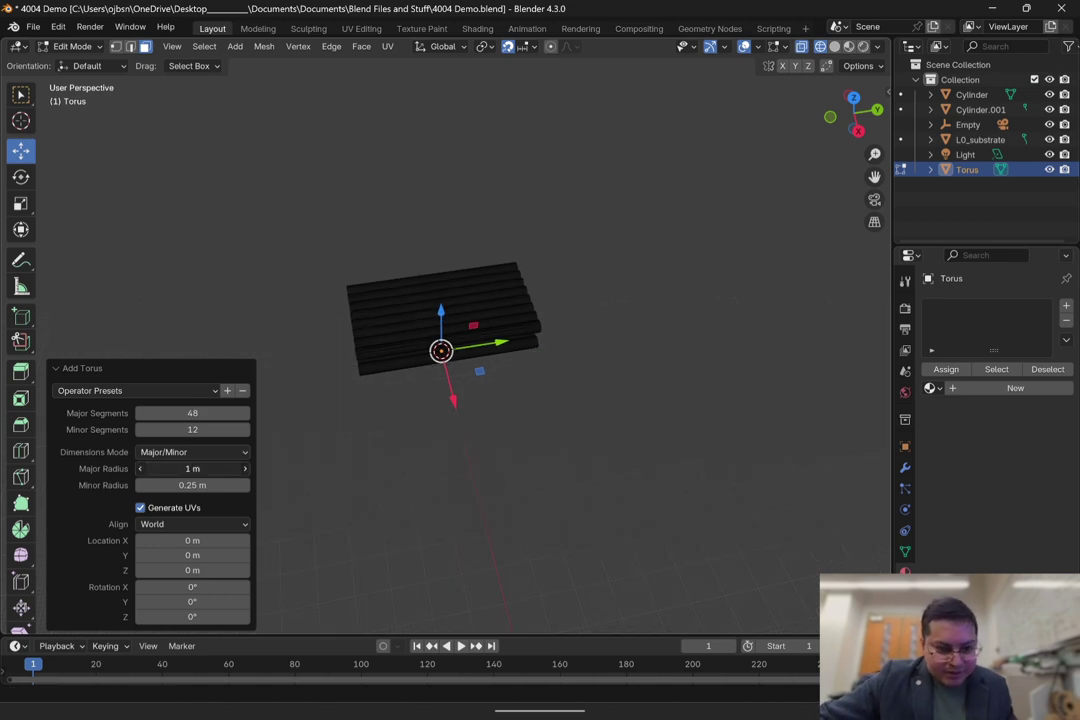
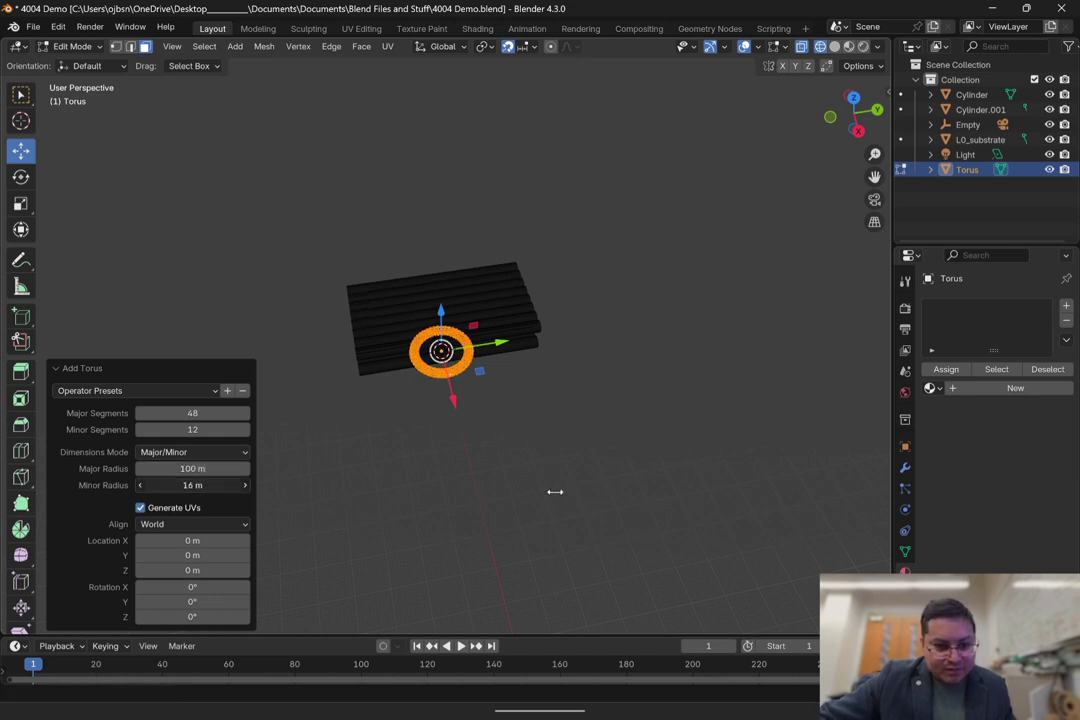
{"action": "key", "text": "KP_7"}
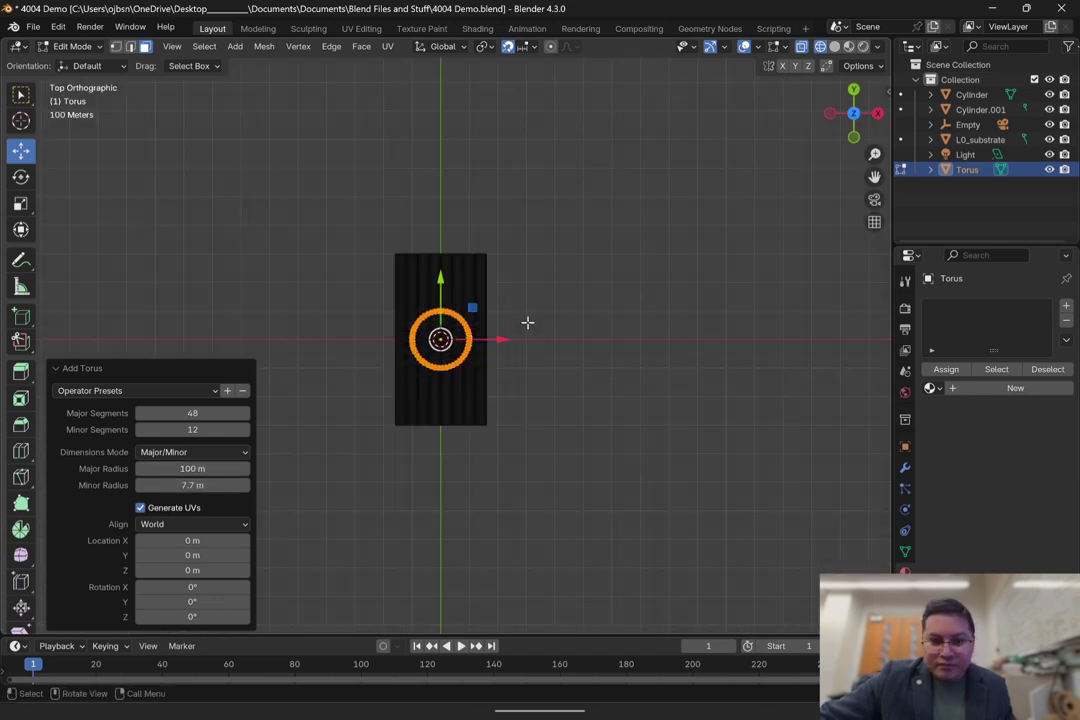
{"action": "scroll", "coordinate": [441, 362], "scroll_direction": "up", "scroll_amount": 6}
{"action": "scroll", "coordinate": [410, 360], "scroll_direction": "down", "scroll_amount": 7}
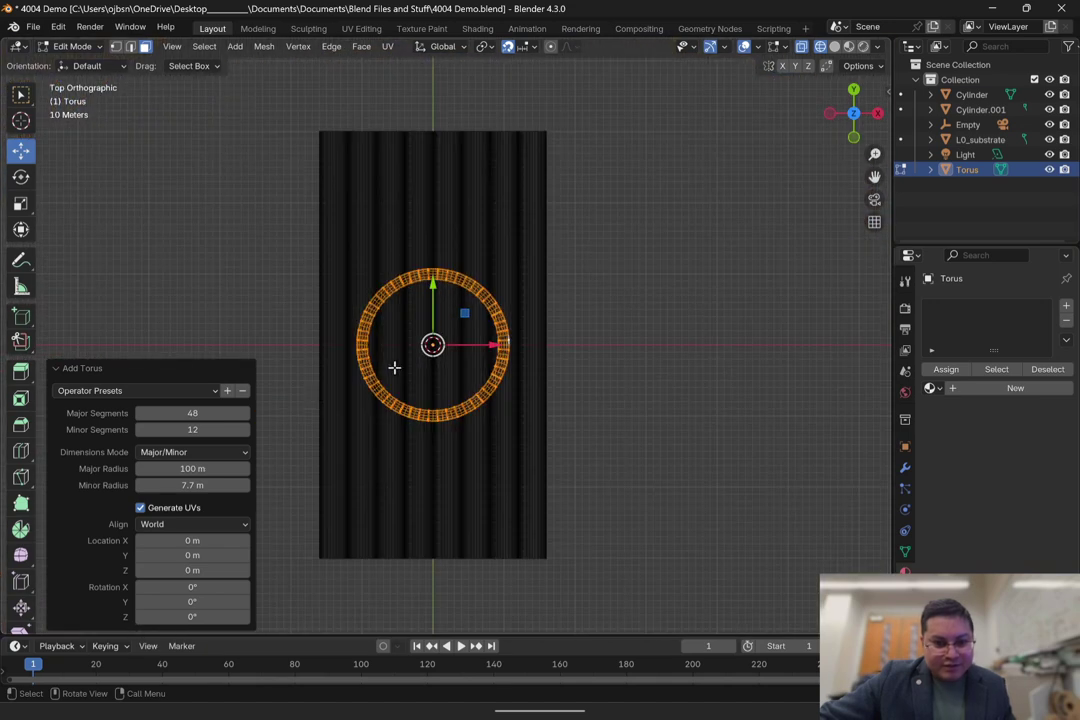
Step: Set both the major and minor segments of the torus to 100
{"action": "left_click", "coordinate": [172, 408]}
{"action": "type", "text": "10"}
{"action": "key", "text": "Return"}
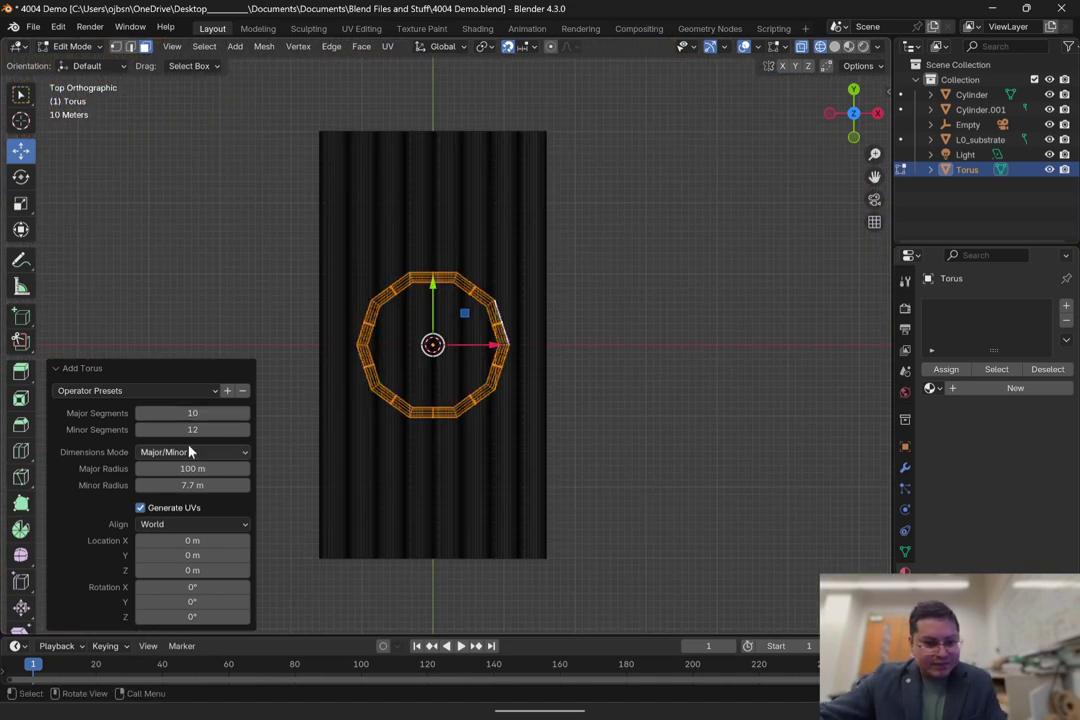
{"action": "type", "text": "0"}
{"action": "left_click", "coordinate": [193, 431]}
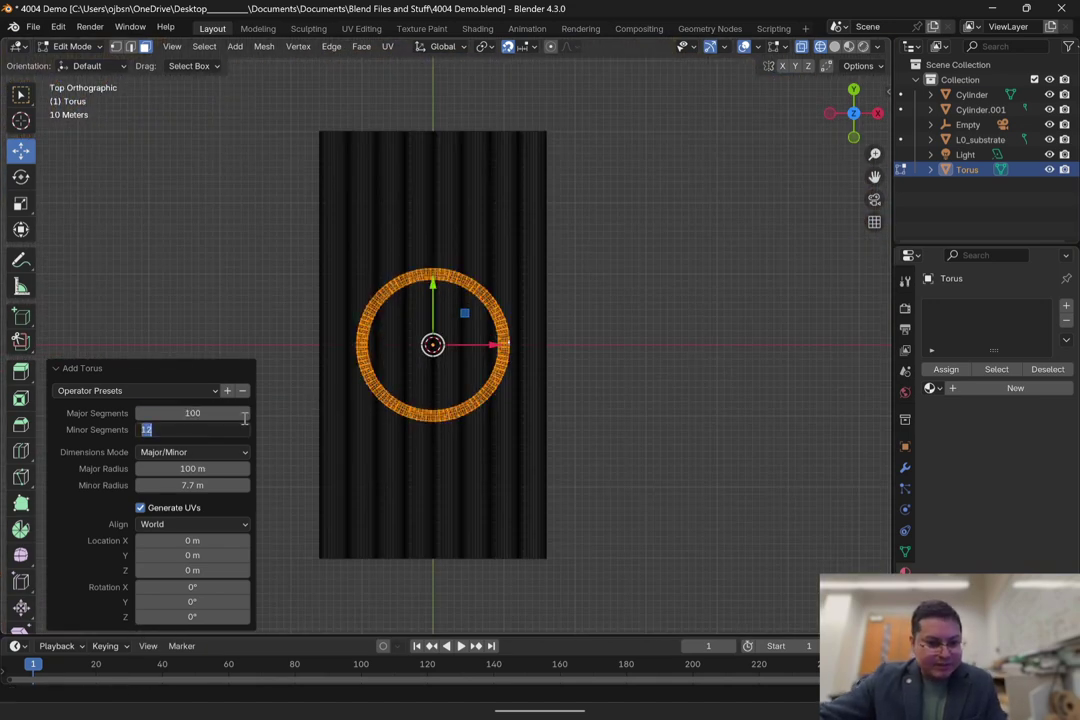
{"action": "type", "text": "100"}
{"action": "key", "text": "Return"}
Step: Return to Object Mode and apply Shade Auto Smooth to the torus
{"action": "left_click", "coordinate": [70, 46]}
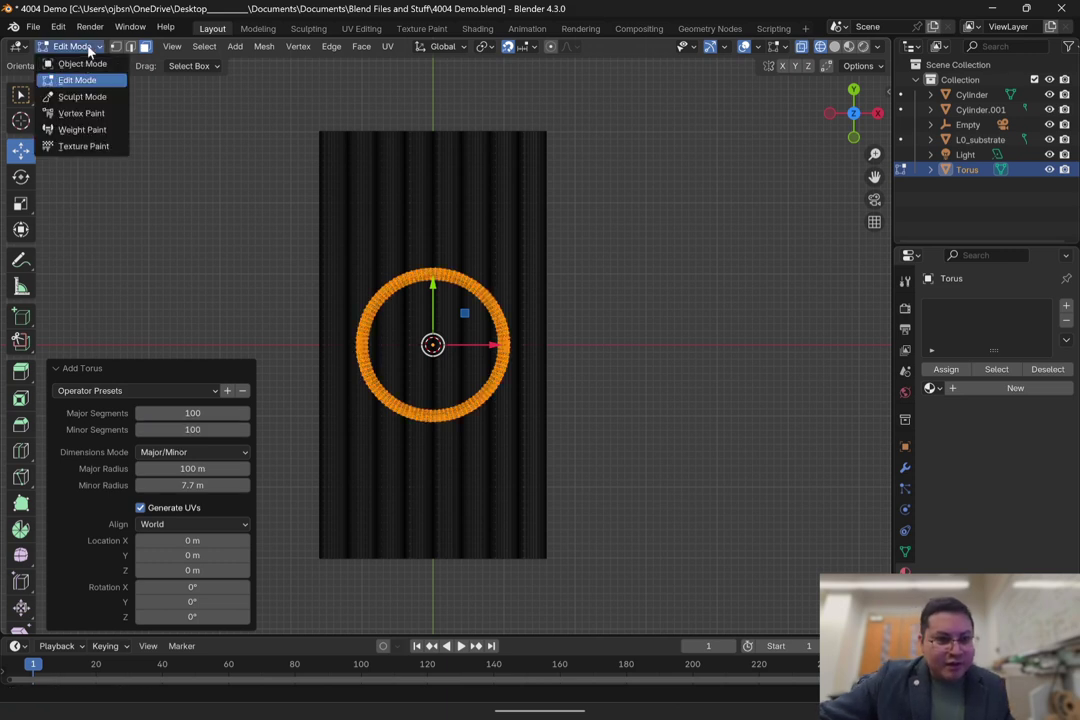
{"action": "left_click", "coordinate": [68, 30]}
{"action": "left_click", "coordinate": [228, 47]}
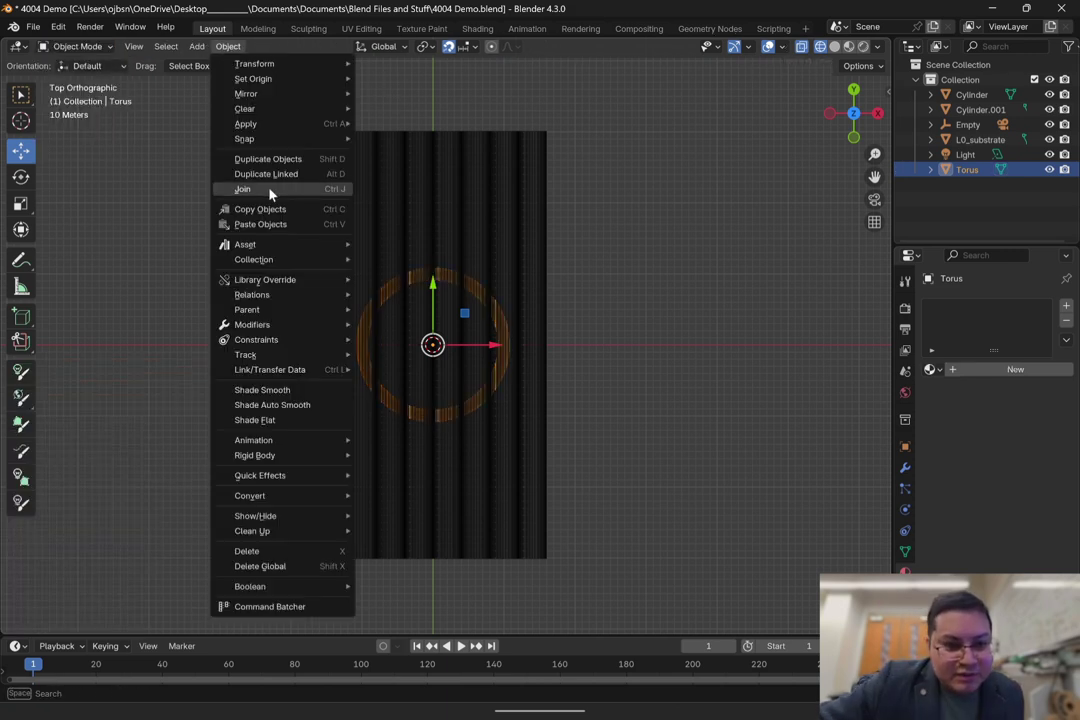
{"action": "left_click", "coordinate": [272, 405]}
Step: Scale the torus up uniformly in two passes, the second by 2.224, so its ring extends well beyond the cylinder rows
{"action": "middle_click_drag", "start_coordinate": [805, 287], "coordinate": [460, 140]}
{"action": "scroll", "coordinate": [481, 399], "scroll_direction": "down", "scroll_amount": 4}
{"action": "middle_click_drag", "start_coordinate": [483, 400], "coordinate": [515, 435]}
{"action": "key", "text": "s"}
{"action": "left_click", "coordinate": [822, 328]}
{"action": "key", "text": "s"}
{"action": "left_click", "coordinate": [624, 306]}
Step: Move the torus down 100 m along Z and place a copy of it above the cylinder rows
{"action": "key", "text": "KP_3"}
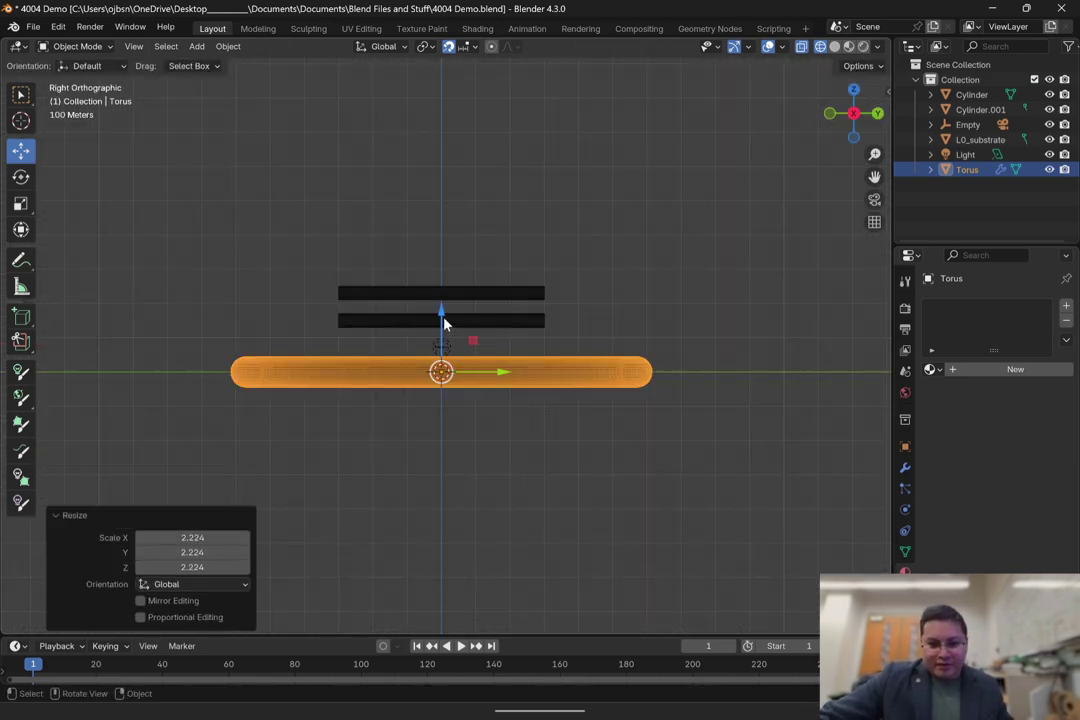
{"action": "left_click_drag", "start_coordinate": [444, 323], "coordinate": [444, 356]}
{"action": "key", "text": "ctrl+c"}
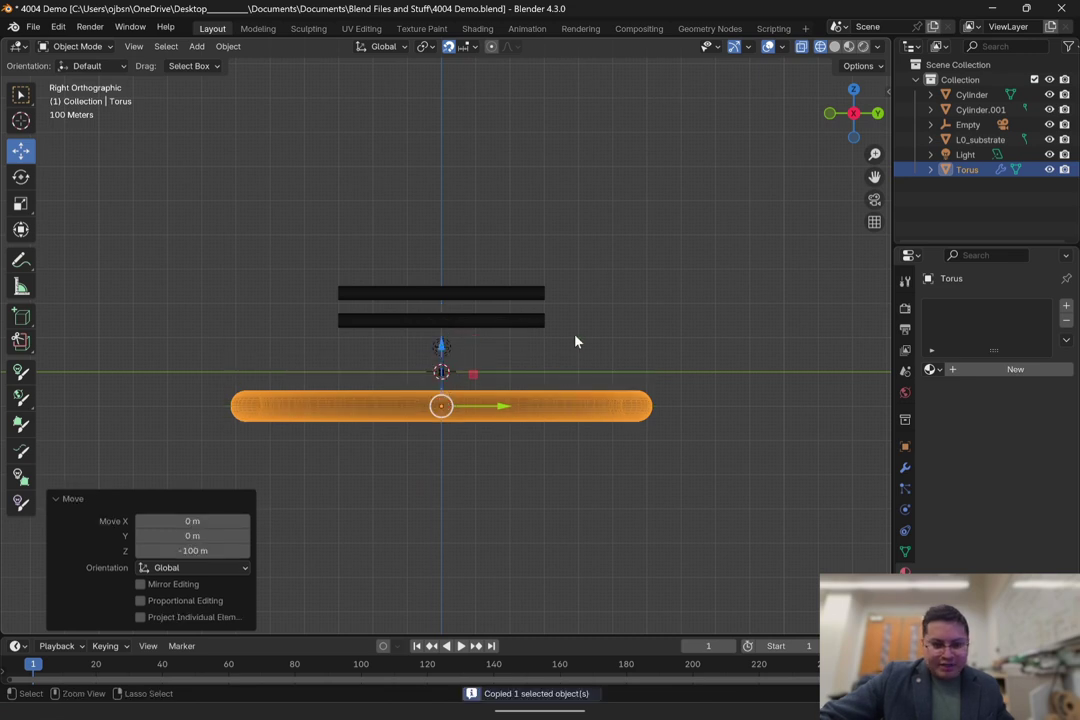
{"action": "key", "text": "ctrl+v"}
{"action": "left_click_drag", "start_coordinate": [443, 337], "coordinate": [450, 131]}
{"action": "left_click", "coordinate": [637, 307]}
{"action": "middle_click_drag", "start_coordinate": [637, 307], "coordinate": [542, 284]}
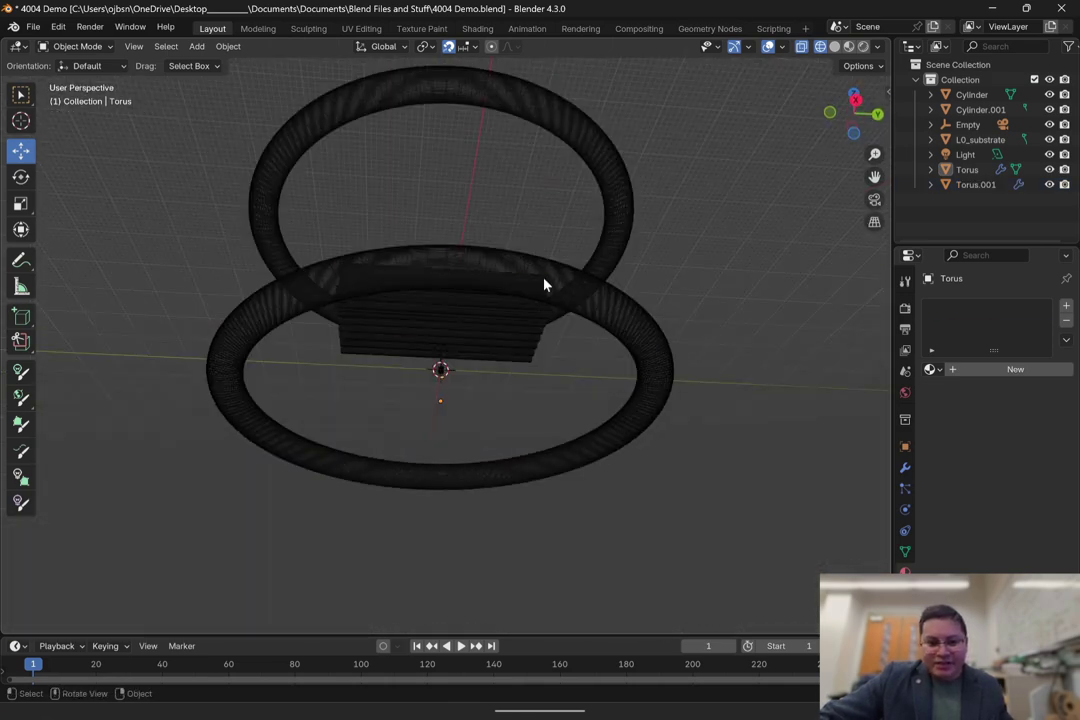
Step: Assign the upper cylinder row's emissive material, Material.006, to the lower torus
{"action": "left_click", "coordinate": [540, 290]}
{"action": "middle_click_drag", "start_coordinate": [716, 309], "coordinate": [656, 415]}
{"action": "left_click", "coordinate": [656, 415]}
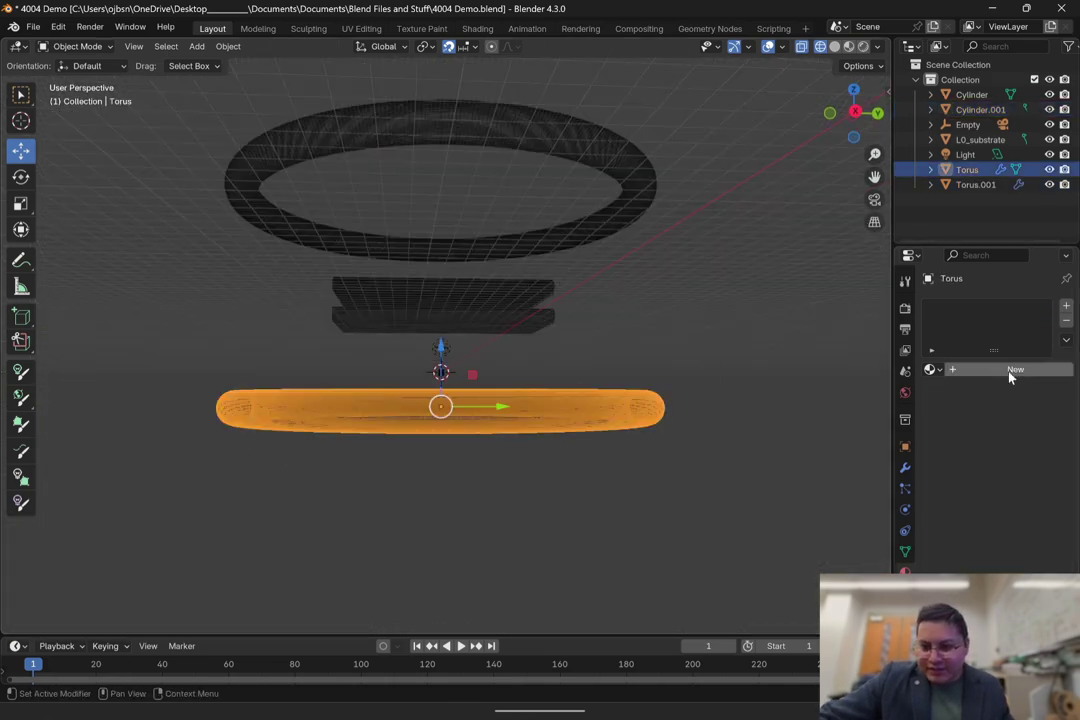
{"action": "left_click", "coordinate": [552, 317]}
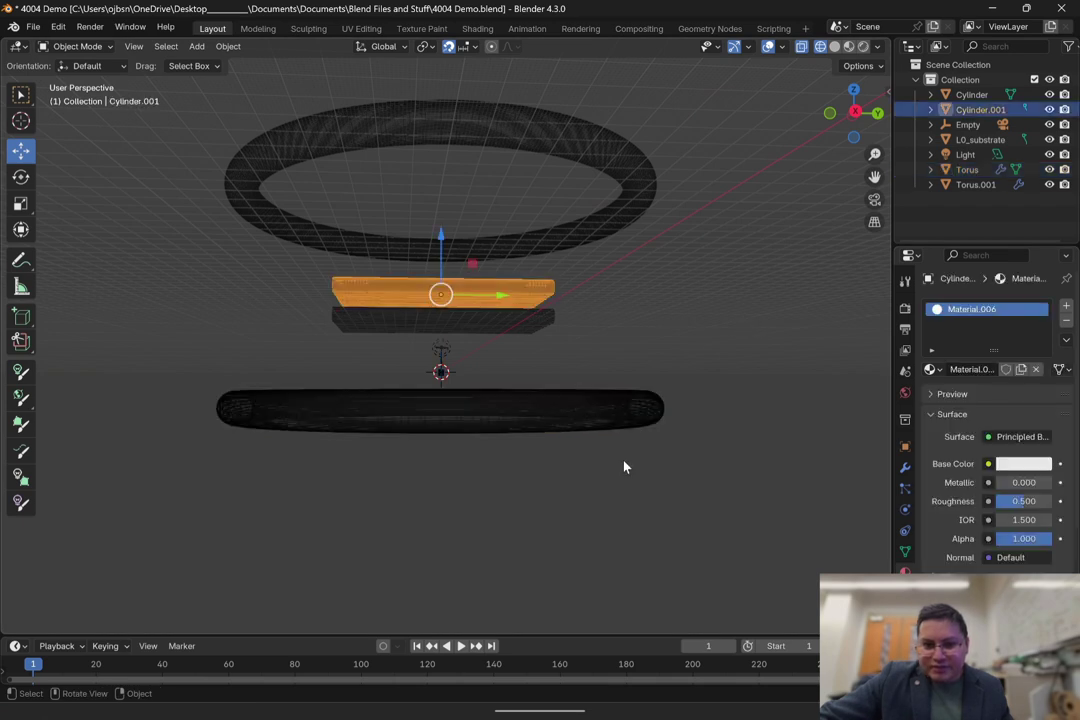
{"action": "left_click", "coordinate": [575, 411]}
{"action": "left_click", "coordinate": [930, 369]}
{"action": "left_click", "coordinate": [835, 478]}
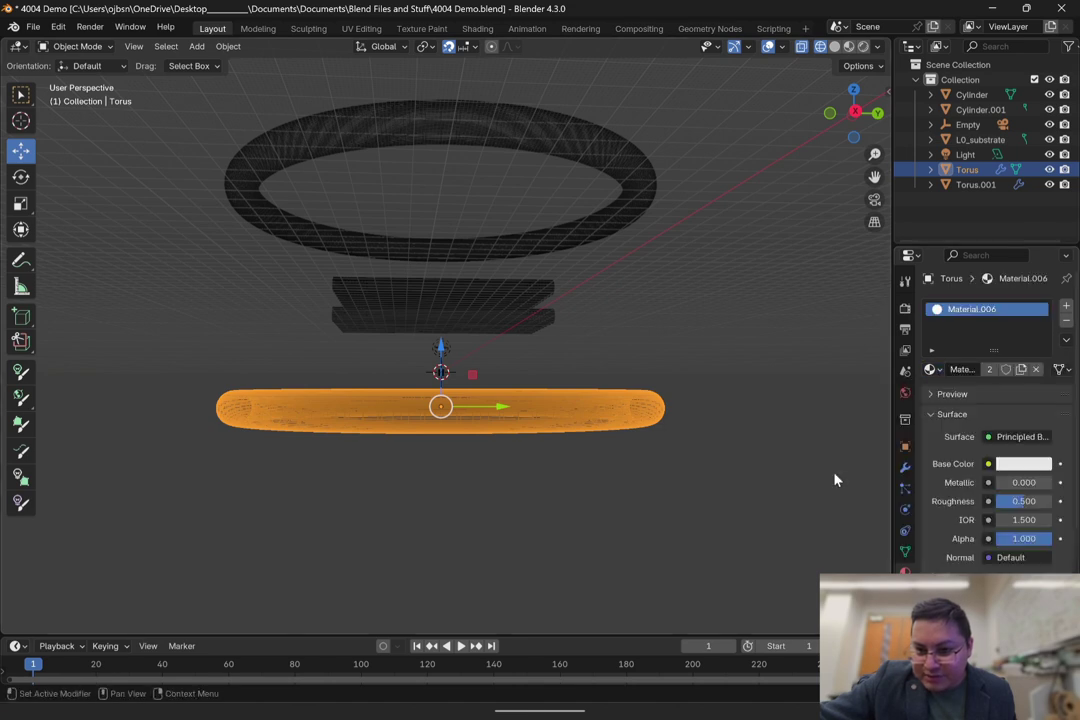
Step: Assign the same emissive Material.006 to the upper torus
{"action": "left_click", "coordinate": [640, 200]}
{"action": "left_click", "coordinate": [930, 369]}
{"action": "left_click", "coordinate": [835, 478]}
{"action": "left_click", "coordinate": [855, 220]}
Step: Save the file and display the scene in Rendered viewport shading
{"action": "left_click", "coordinate": [33, 26]}
{"action": "left_click", "coordinate": [45, 121]}
{"action": "left_click", "coordinate": [864, 47]}
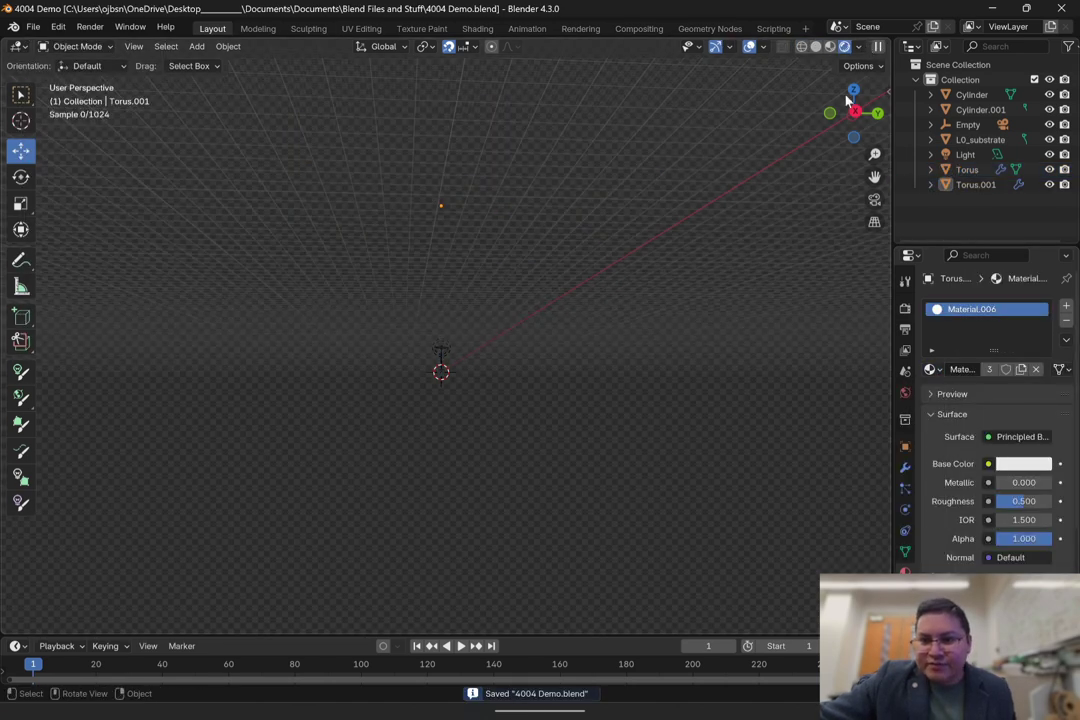
{"action": "middle_click_drag", "start_coordinate": [686, 324], "coordinate": [552, 323]}
Step: Set the lower cylinder row's glass roughness to 0 and tint its color to pale violet, #FDEEFFFF
{"action": "left_click", "coordinate": [552, 323]}
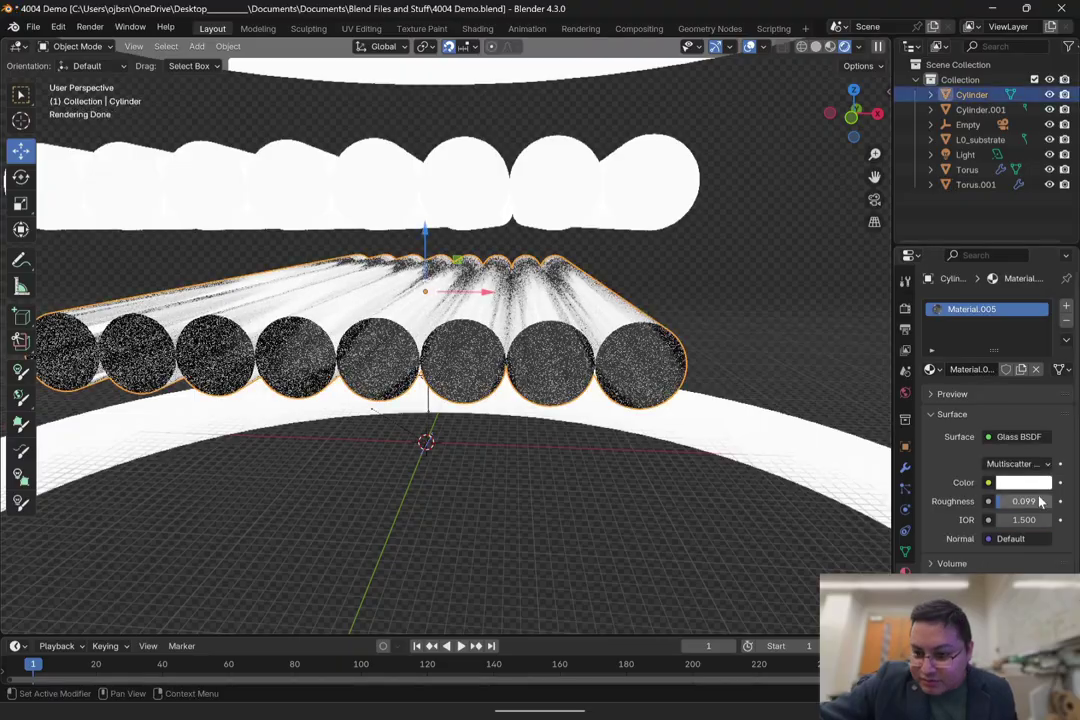
{"action": "left_click_drag", "start_coordinate": [1040, 502], "coordinate": [990, 502]}
{"action": "middle_click_drag", "start_coordinate": [663, 458], "coordinate": [650, 345]}
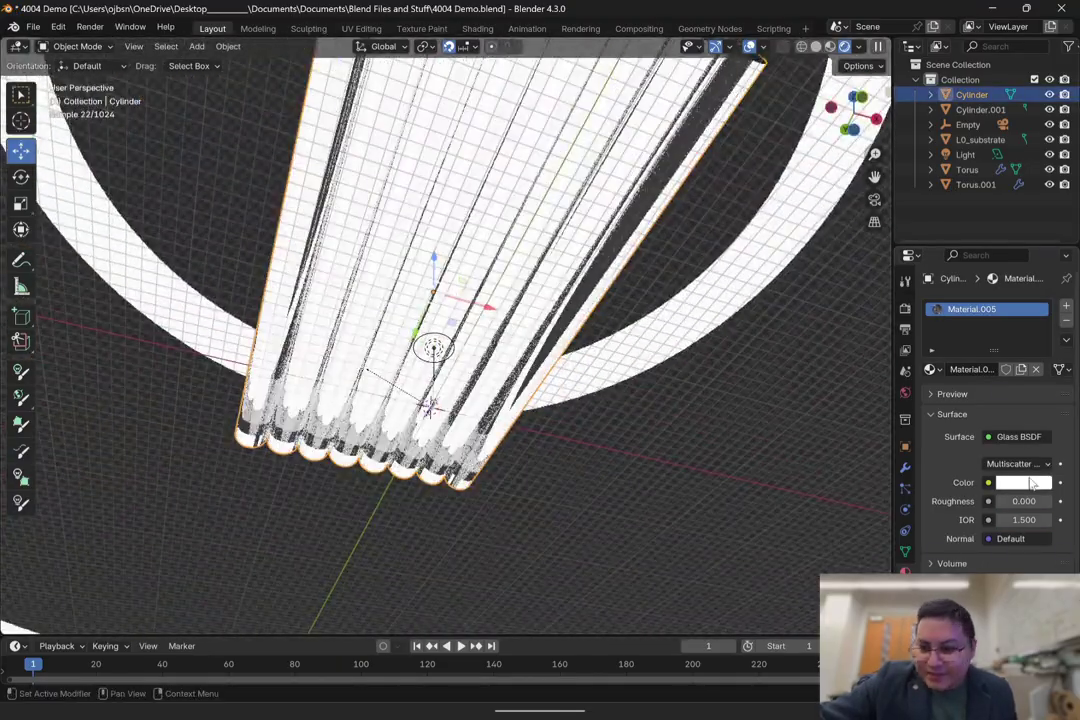
{"action": "left_click", "coordinate": [1032, 484]}
{"action": "mouse_move", "coordinate": [981, 288]}
{"action": "left_mouse_down"}
{"action": "mouse_move", "coordinate": [991, 277]}
{"action": "mouse_move", "coordinate": [936, 277]}
{"action": "mouse_move", "coordinate": [968, 252]}
{"action": "mouse_move", "coordinate": [1003, 322]}
{"action": "mouse_move", "coordinate": [962, 330]}
{"action": "mouse_move", "coordinate": [965, 342]}
{"action": "mouse_move", "coordinate": [935, 280]}
{"action": "mouse_move", "coordinate": [973, 297]}
{"action": "left_mouse_up"}
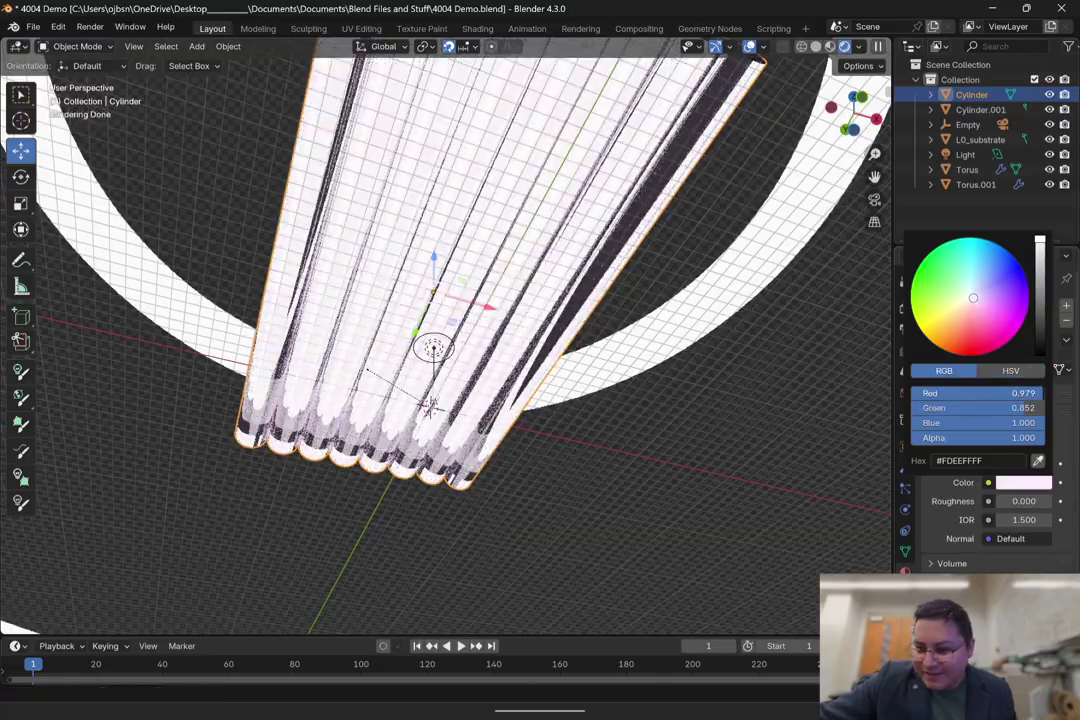
Step: Add a Bevel modifier to the lower cylinder row with an amount of 0.002 m and 10 segments
{"action": "middle_click_drag", "start_coordinate": [726, 410], "coordinate": [610, 518]}
{"action": "left_click", "coordinate": [317, 341]}
{"action": "left_click", "coordinate": [905, 470]}
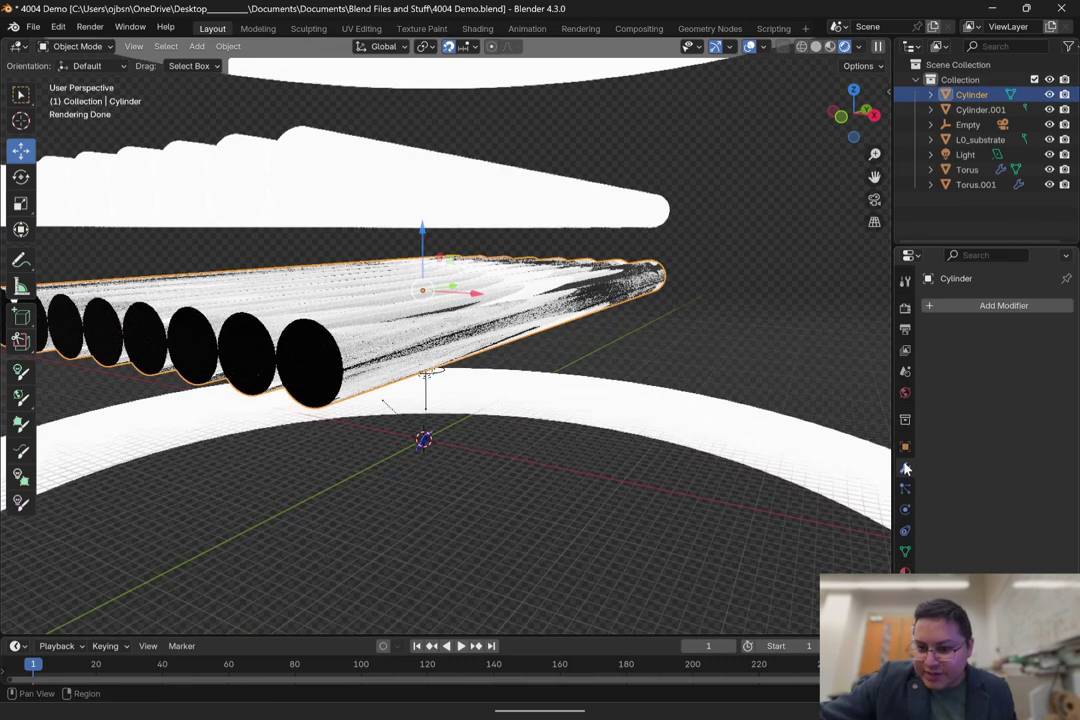
{"action": "left_click", "coordinate": [995, 305]}
{"action": "left_click", "coordinate": [958, 296]}
{"action": "left_click", "coordinate": [850, 347]}
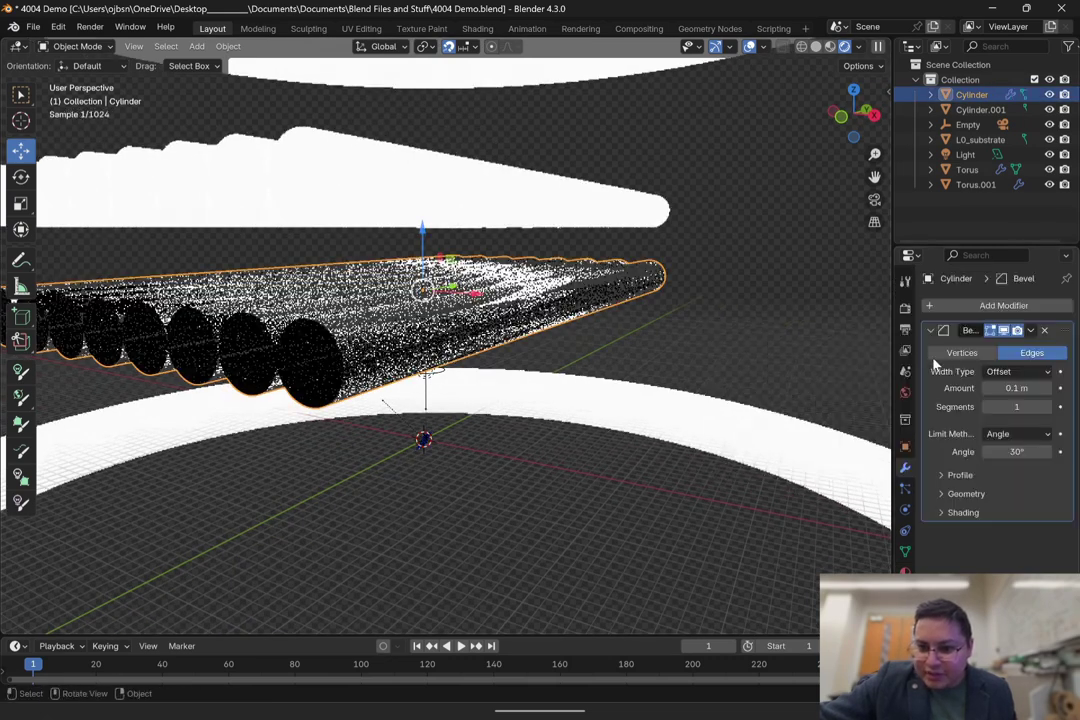
{"action": "left_click", "coordinate": [1019, 406]}
{"action": "type", "text": "10"}
{"action": "key", "text": "Return"}
Step: Save the file and examine the beveled glass cylinders up close in the rendered view
{"action": "left_click", "coordinate": [33, 26]}
{"action": "left_click", "coordinate": [53, 125]}
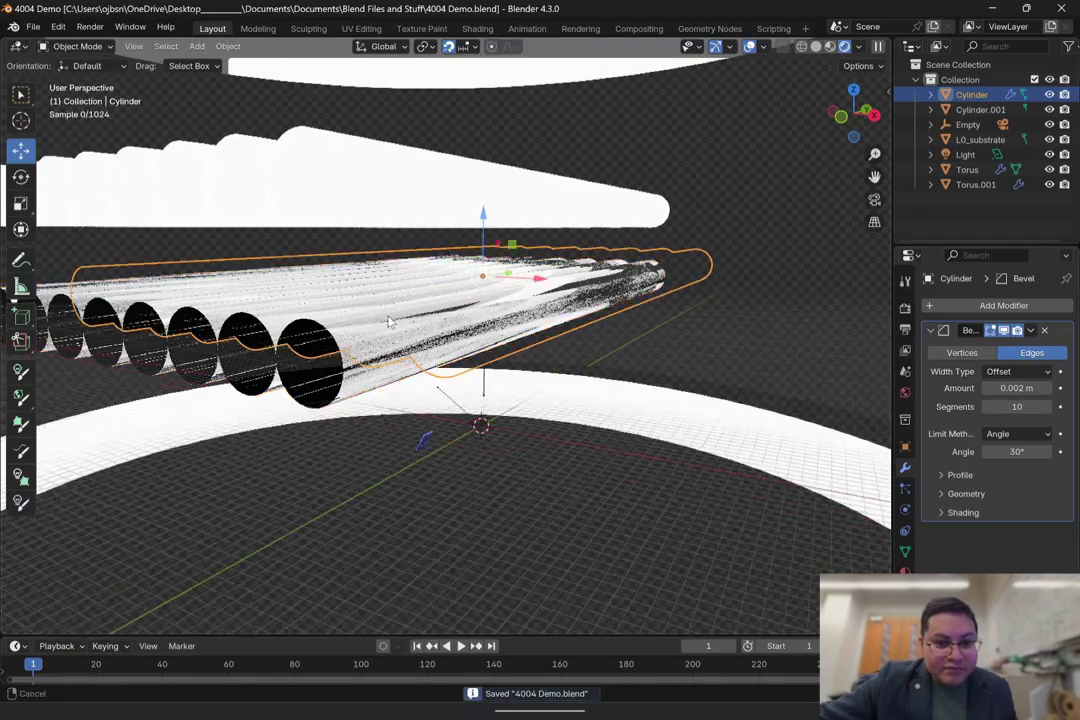
{"action": "scroll", "coordinate": [358, 265], "scroll_direction": "up", "scroll_amount": 5}
{"action": "mouse_move", "coordinate": [574, 305]}
{"action": "middle_mouse_down"}
{"action": "mouse_move", "coordinate": [656, 305]}
{"action": "mouse_move", "coordinate": [506, 308]}
{"action": "middle_mouse_up"}
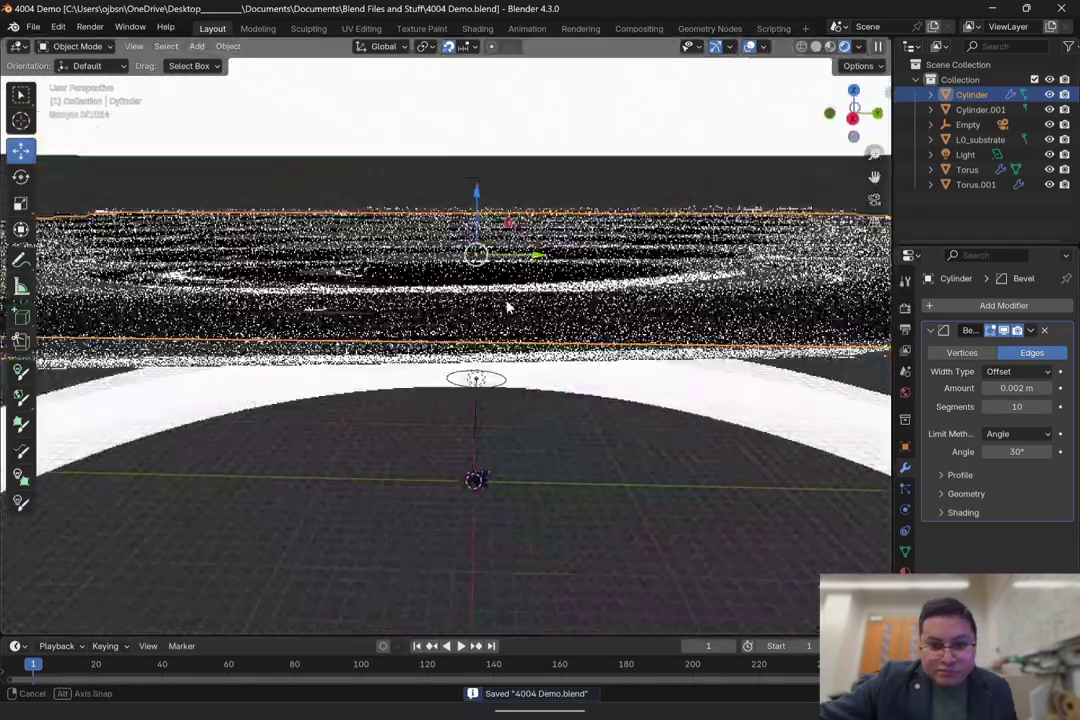
Step: Switch the viewport to Solid shading and save the file again
{"action": "left_click", "coordinate": [816, 46]}
{"action": "mouse_move", "coordinate": [398, 250]}
{"action": "middle_mouse_down", "text": "shift"}
{"action": "mouse_move", "coordinate": [589, 299]}
{"action": "mouse_move", "coordinate": [407, 313]}
{"action": "mouse_move", "coordinate": [451, 299]}
{"action": "mouse_move", "coordinate": [600, 345]}
{"action": "mouse_move", "coordinate": [441, 293]}
{"action": "middle_mouse_up", "text": "shift"}
{"action": "left_click", "coordinate": [33, 26]}
{"action": "left_click", "coordinate": [55, 130]}
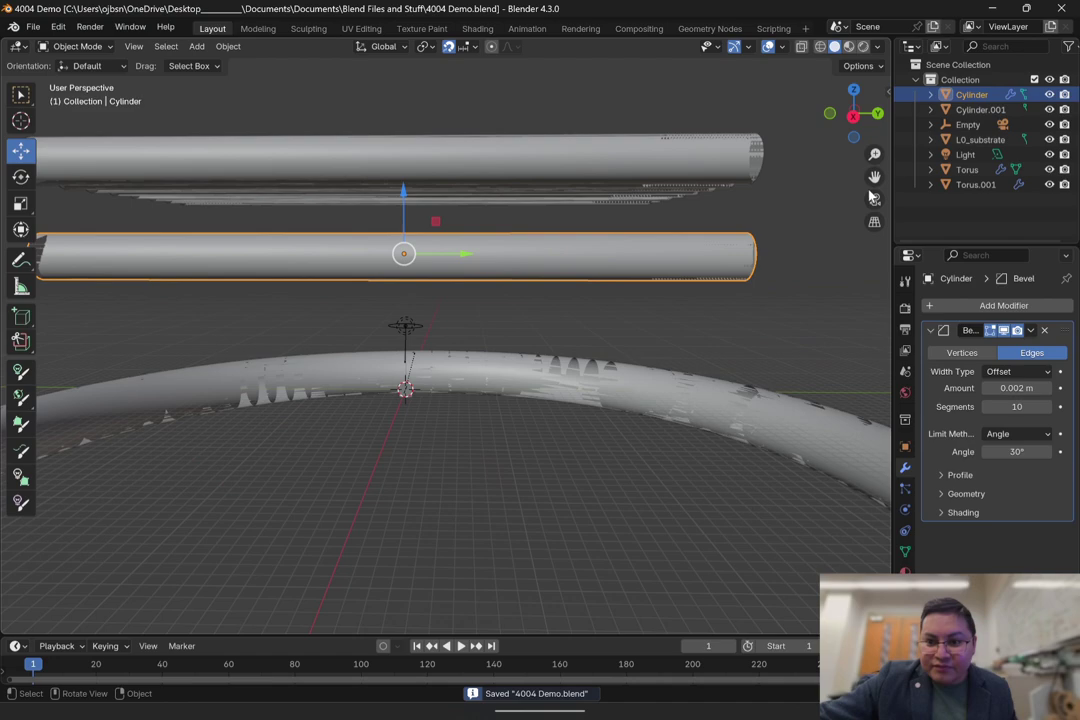
Step: Check the chip through the camera with Rendered shading, and return to the free perspective view
{"action": "key", "text": "KP_0"}
{"action": "left_click", "coordinate": [863, 47]}
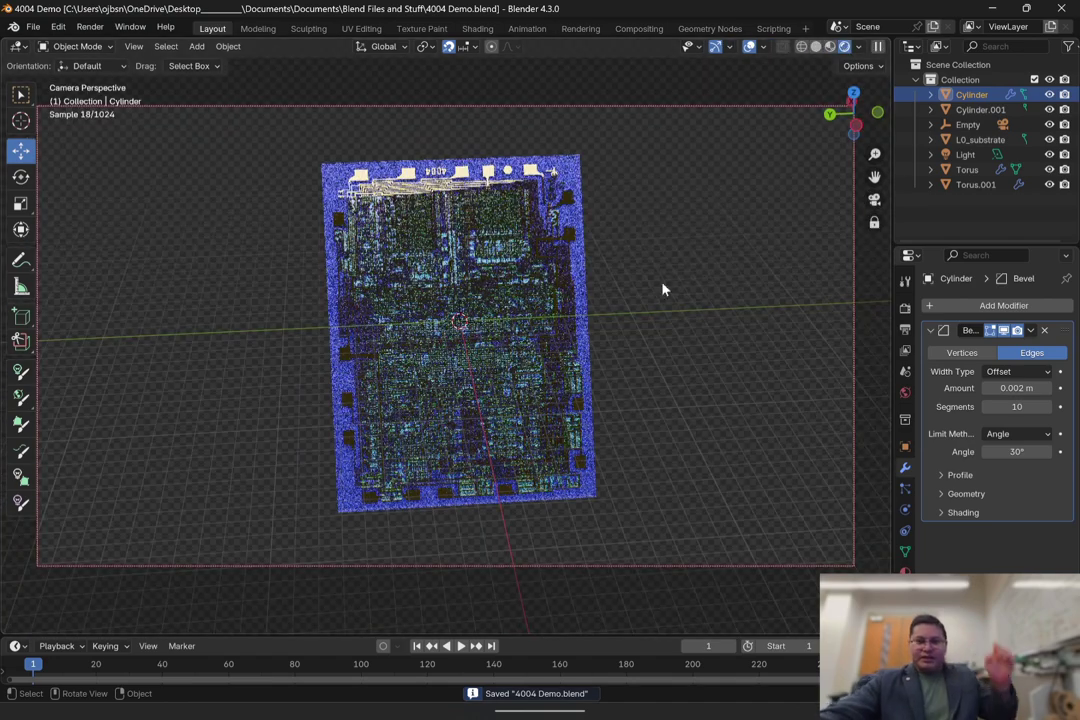
{"action": "left_click", "coordinate": [875, 200]}
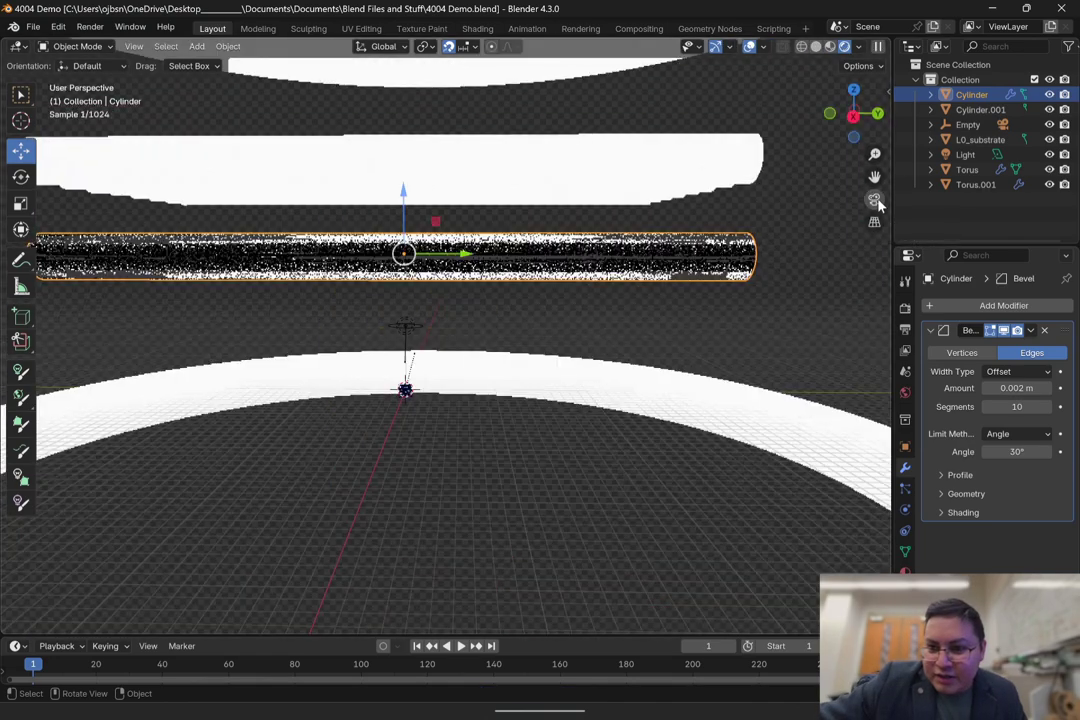
Step: Set the emission strength of the upper light-emitting cylinders, Cylinder.001, to 4 while viewing through the camera
{"action": "scroll", "coordinate": [518, 157], "scroll_direction": "down", "scroll_amount": 4}
{"action": "left_click", "coordinate": [516, 160]}
{"action": "left_click", "coordinate": [481, 271]}
{"action": "left_click", "coordinate": [875, 200]}
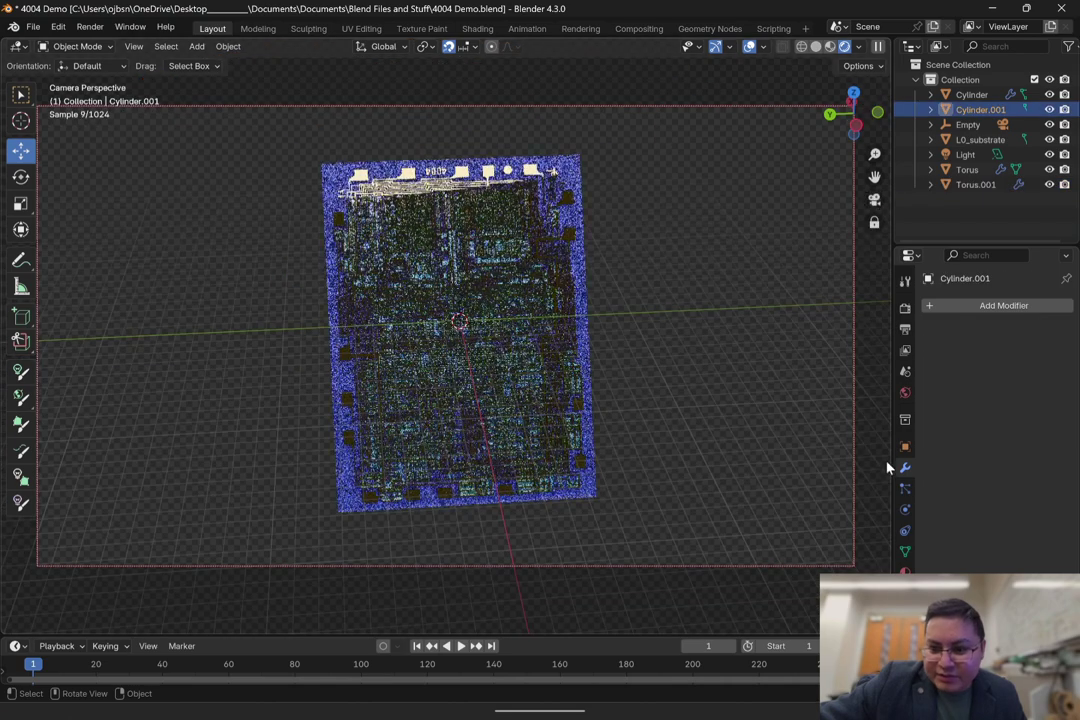
{"action": "left_click", "coordinate": [905, 571]}
{"action": "scroll", "coordinate": [962, 528], "scroll_direction": "down", "scroll_amount": 4}
{"action": "left_click", "coordinate": [1023, 516]}
{"action": "left_click", "coordinate": [1024, 516]}
{"action": "type", "text": "4"}
{"action": "key", "text": "Return"}
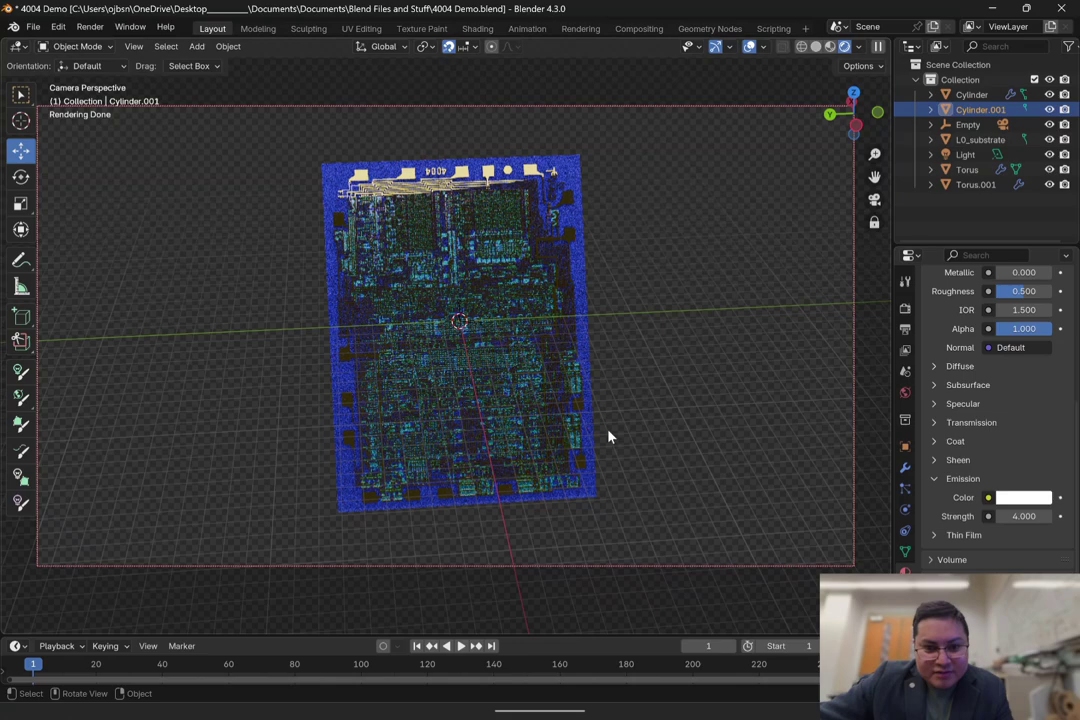
Step: Set the Empty's Z rotation to 0° with the timeline at frame 1
{"action": "left_click_drag", "start_coordinate": [38, 664], "coordinate": [16, 654]}
{"action": "left_click", "coordinate": [970, 125]}
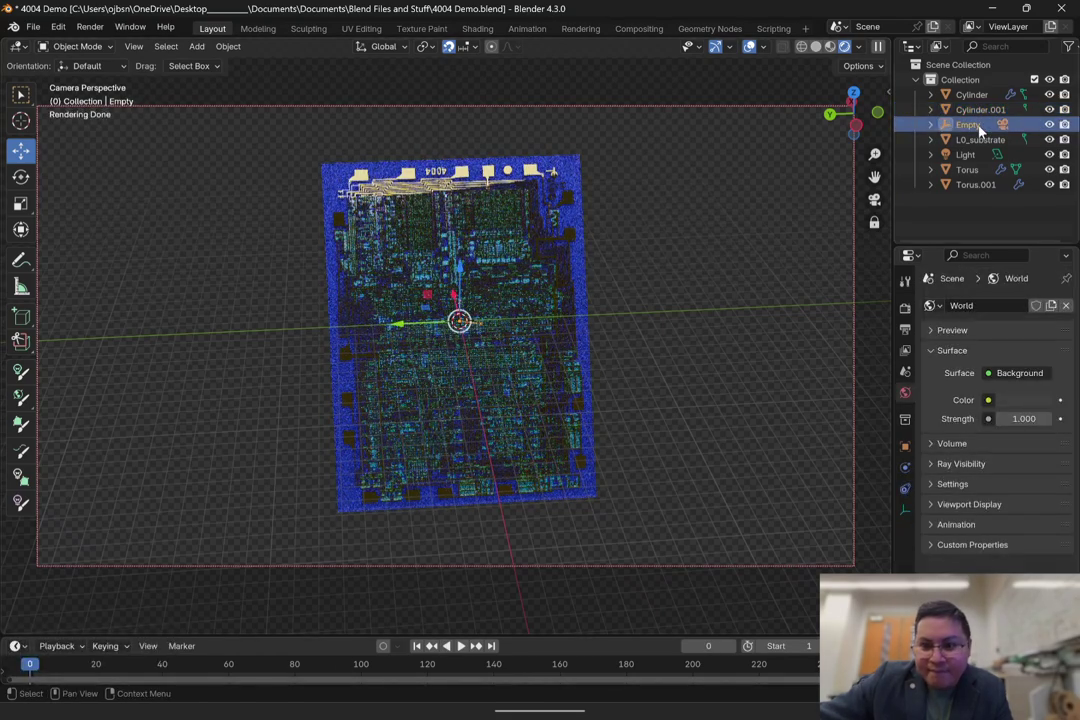
{"action": "left_click", "coordinate": [35, 666]}
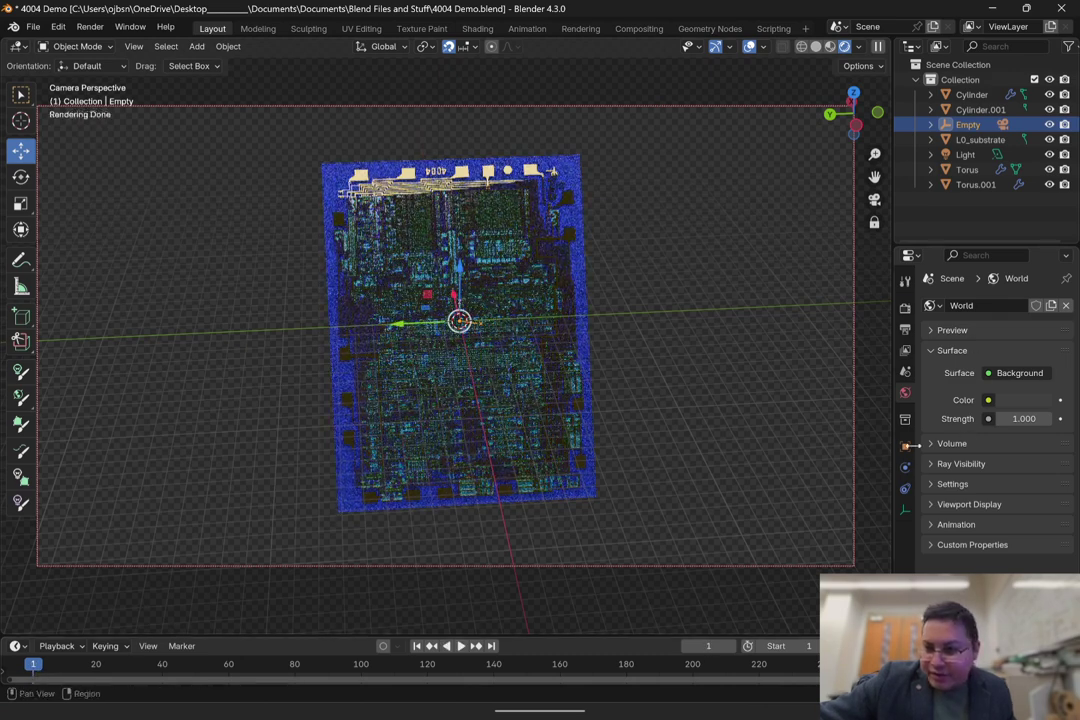
{"action": "left_click", "coordinate": [905, 446]}
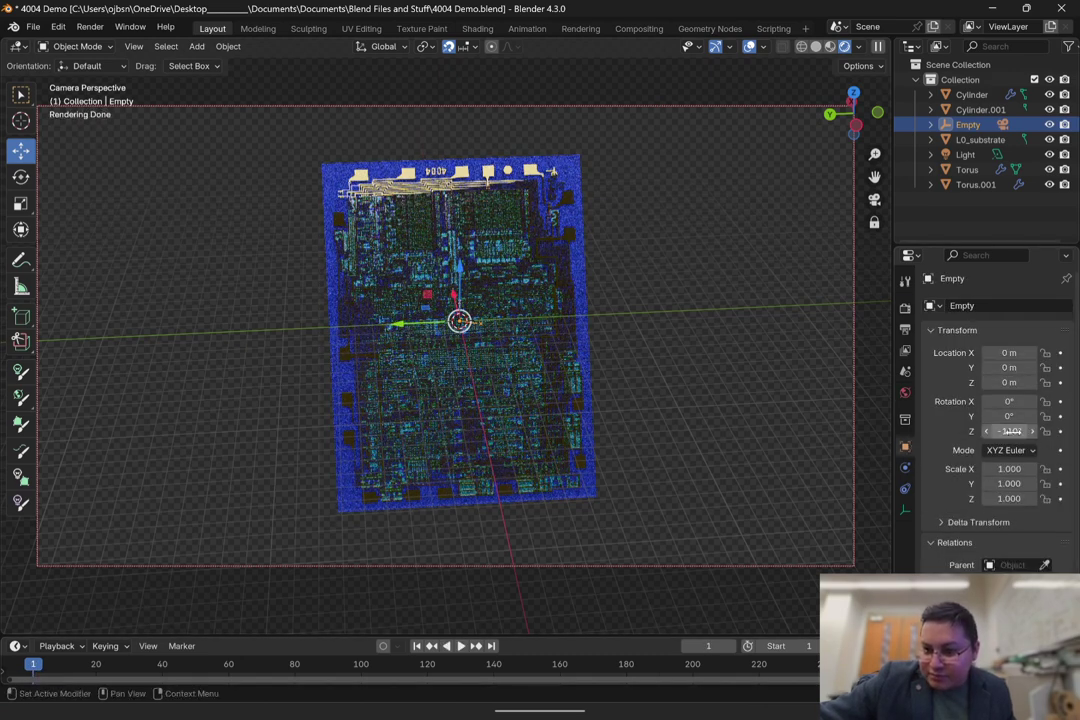
{"action": "type", "text": "0"}
{"action": "key", "text": "Return"}
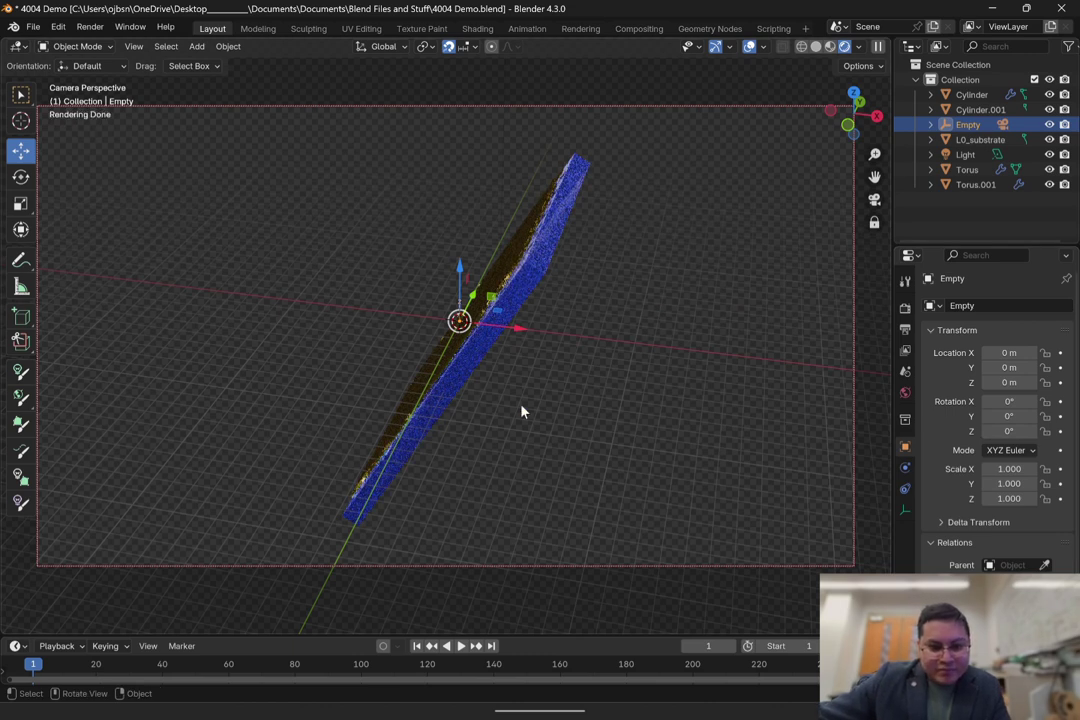
Step: Try rotating the chip substrate about 106° around the global Z axis, and undo the rotation
{"action": "left_click_drag", "start_coordinate": [550, 434], "coordinate": [393, 352]}
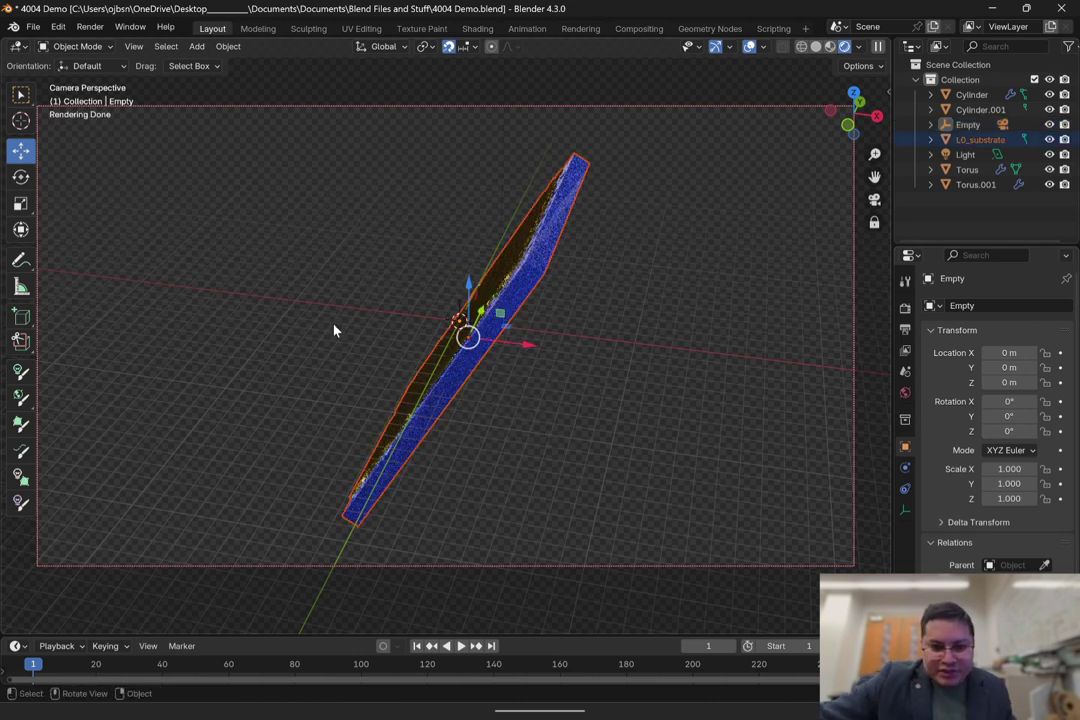
{"action": "left_click", "coordinate": [21, 177]}
{"action": "left_click_drag", "start_coordinate": [429, 369], "coordinate": [669, 150]}
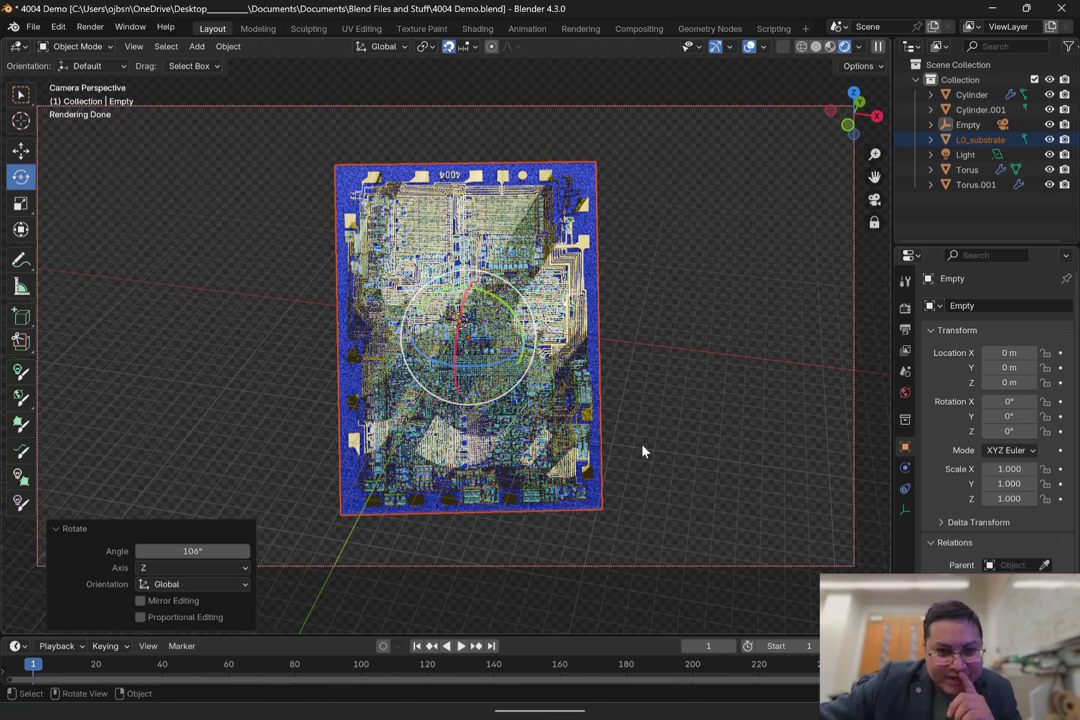
{"action": "left_click", "coordinate": [642, 461]}
{"action": "left_click", "coordinate": [543, 293]}
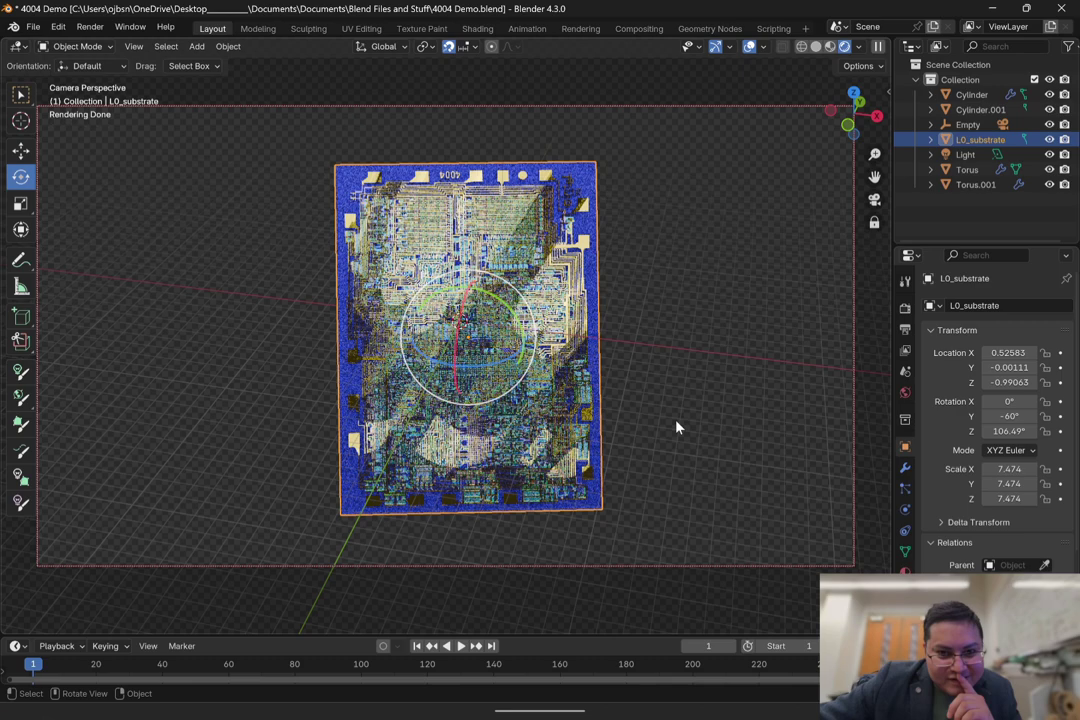
{"action": "left_click", "coordinate": [831, 111]}
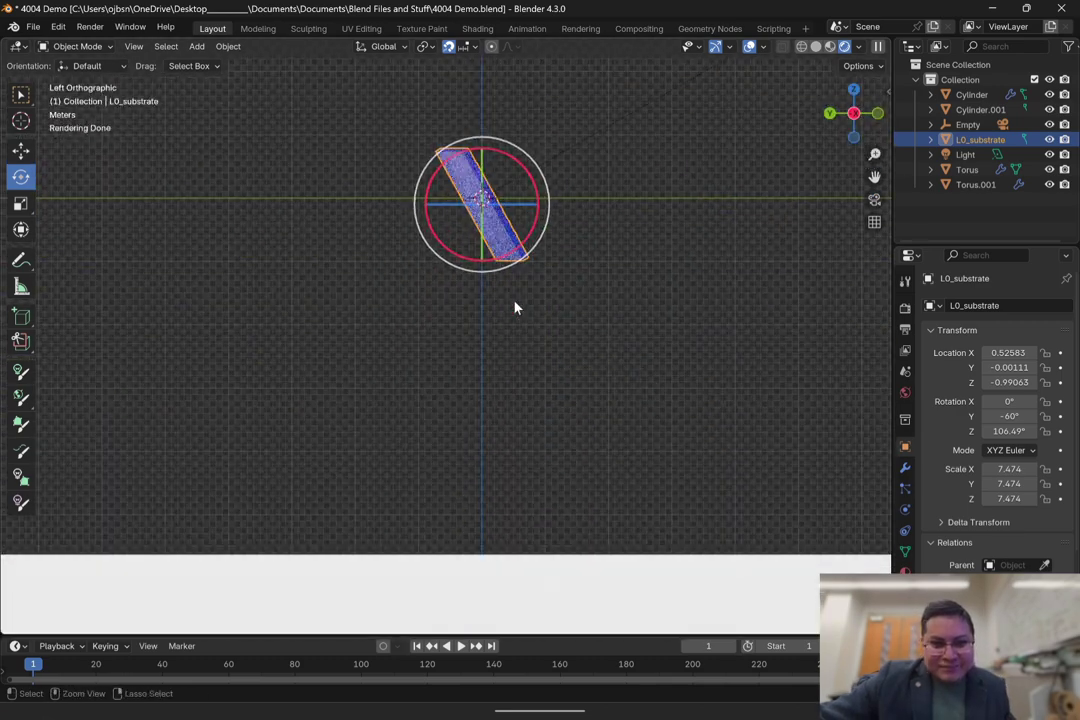
{"action": "key", "text": "ctrl+z"}
{"action": "key", "text": "ctrl+z"}
Step: Rotate the chip substrate 180° around the global X axis
{"action": "left_click", "coordinate": [877, 117]}
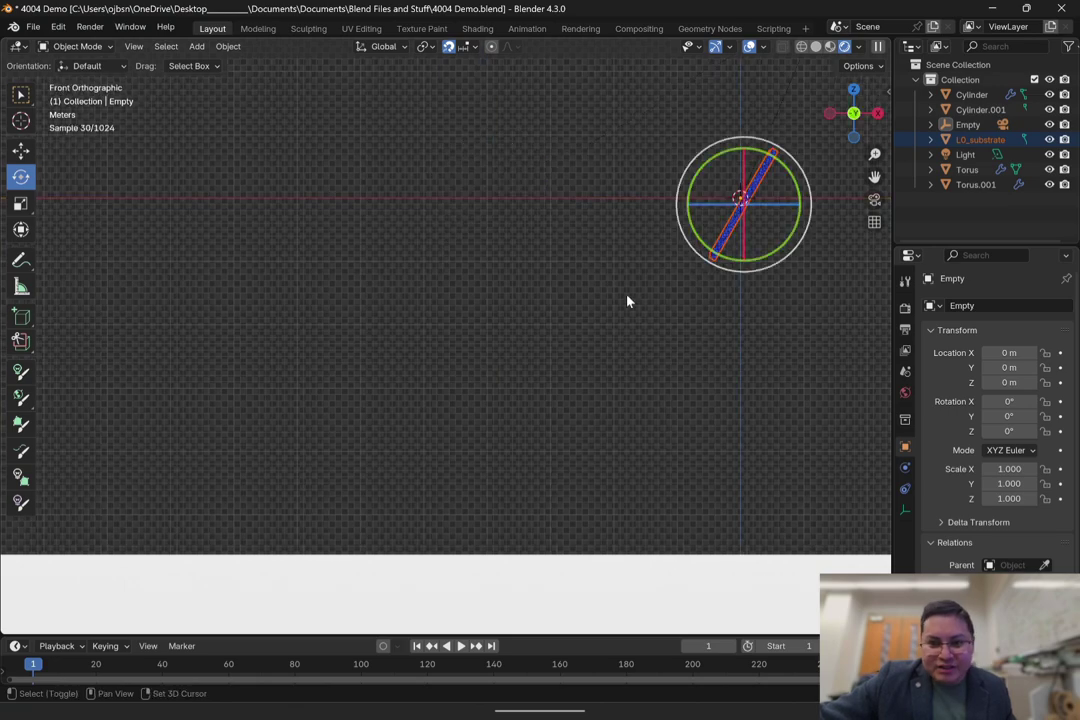
{"action": "middle_click_drag", "start_coordinate": [627, 299], "coordinate": [330, 394], "text": "shift"}
{"action": "scroll", "coordinate": [386, 345], "scroll_direction": "up", "scroll_amount": 3}
{"action": "scroll", "coordinate": [386, 345], "scroll_direction": "up", "scroll_amount": 3}
{"action": "middle_click_drag", "start_coordinate": [386, 345], "coordinate": [427, 405], "text": "shift"}
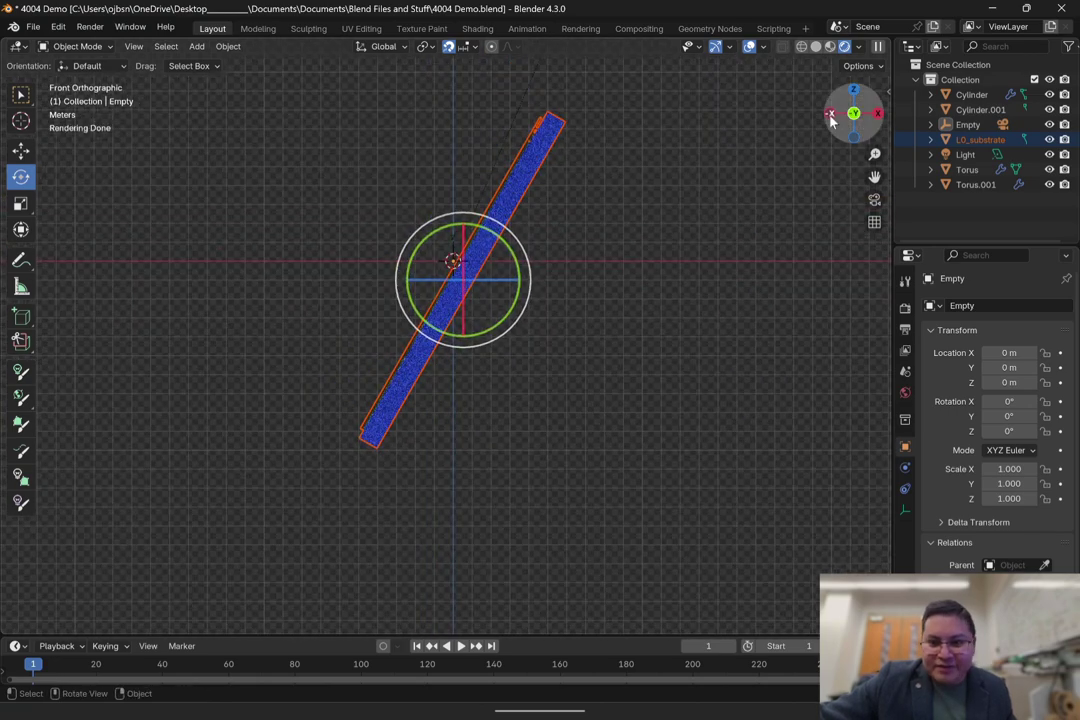
{"action": "left_click", "coordinate": [829, 113]}
{"action": "left_click_drag", "start_coordinate": [594, 236], "coordinate": [364, 318]}
{"action": "type", "text": "180"}
{"action": "left_click", "coordinate": [364, 324]}
Step: Rotate the chip substrate by 120° around the global Y axis from the back view
{"action": "middle_click_drag", "start_coordinate": [364, 324], "coordinate": [528, 402]}
{"action": "left_click", "coordinate": [856, 115]}
{"action": "left_click", "coordinate": [459, 227]}
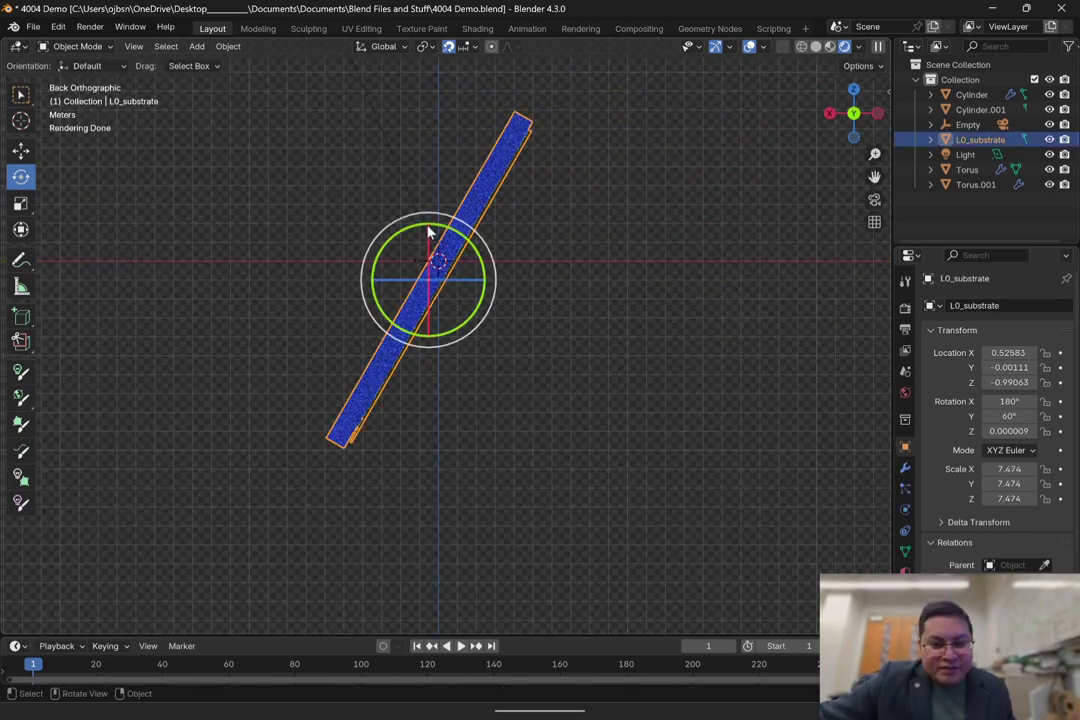
{"action": "left_click_drag", "start_coordinate": [399, 235], "coordinate": [364, 393]}
{"action": "type", "text": "120"}
{"action": "key", "text": "Return"}
{"action": "left_click", "coordinate": [569, 303]}
{"action": "left_click", "coordinate": [548, 280]}
Step: Rotate the chip substrate by -60° around the global Y axis and inspect its orientation
{"action": "left_click_drag", "start_coordinate": [441, 243], "coordinate": [475, 284]}
{"action": "type", "text": "-60"}
{"action": "key", "text": "Return"}
{"action": "left_click", "coordinate": [680, 168]}
{"action": "scroll", "coordinate": [686, 247], "scroll_direction": "down", "scroll_amount": 1}
{"action": "middle_click_drag", "start_coordinate": [686, 247], "coordinate": [550, 306]}
{"action": "scroll", "coordinate": [550, 306], "scroll_direction": "up", "scroll_amount": 2}
{"action": "left_click", "coordinate": [550, 306]}
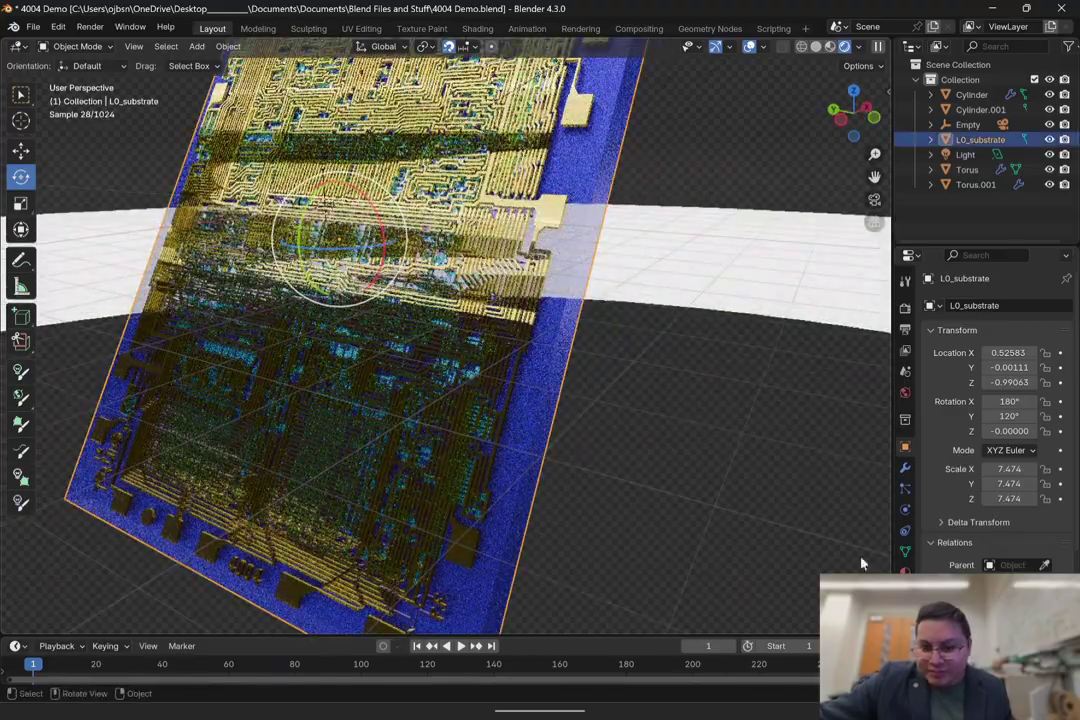
Step: Darken the base color of the substrate's first material to deep blue, #21008AFF, and save the file
{"action": "left_click", "coordinate": [905, 570]}
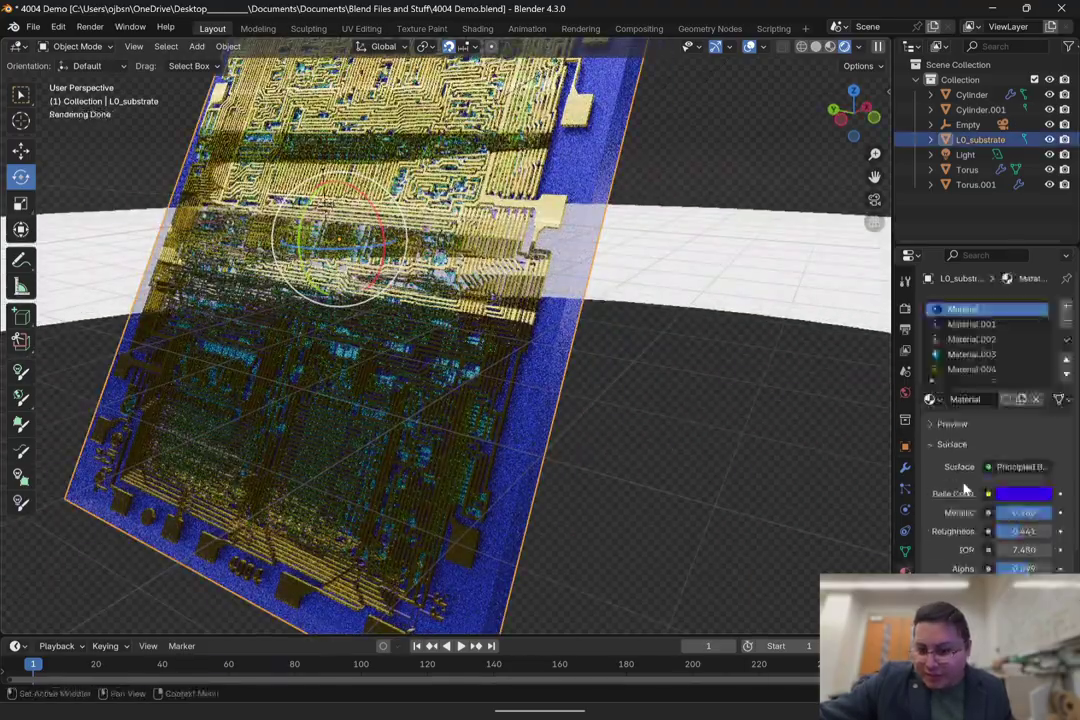
{"action": "left_click", "coordinate": [1023, 496]}
{"action": "left_click_drag", "start_coordinate": [1041, 260], "coordinate": [1040, 327]}
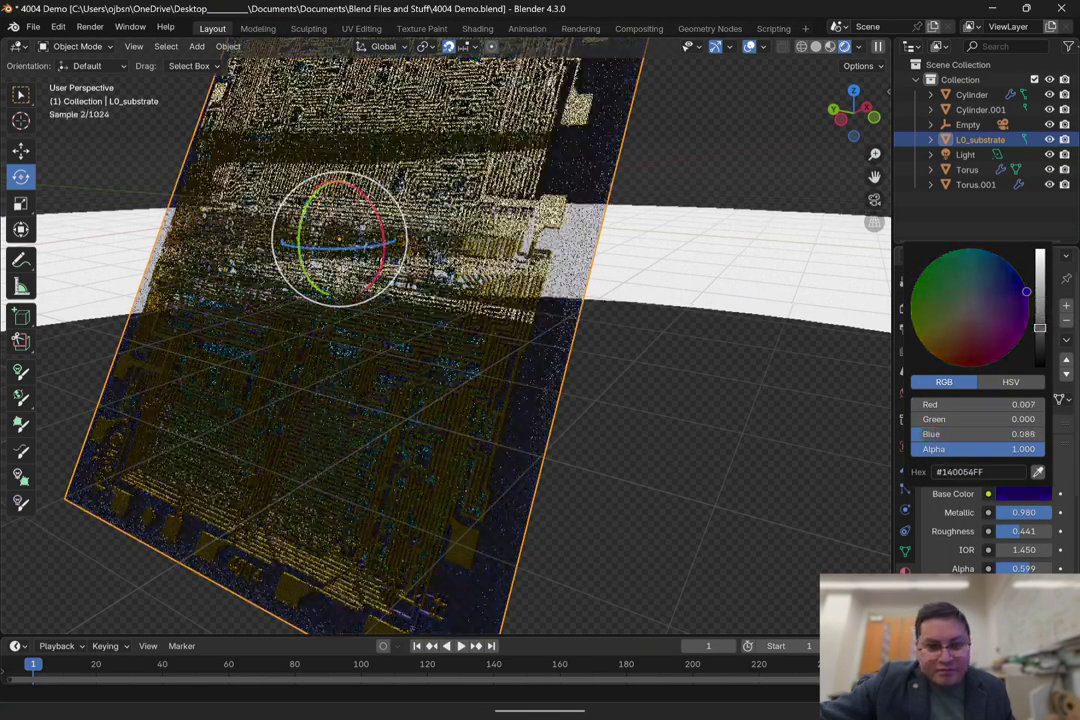
{"action": "left_click", "coordinate": [660, 404]}
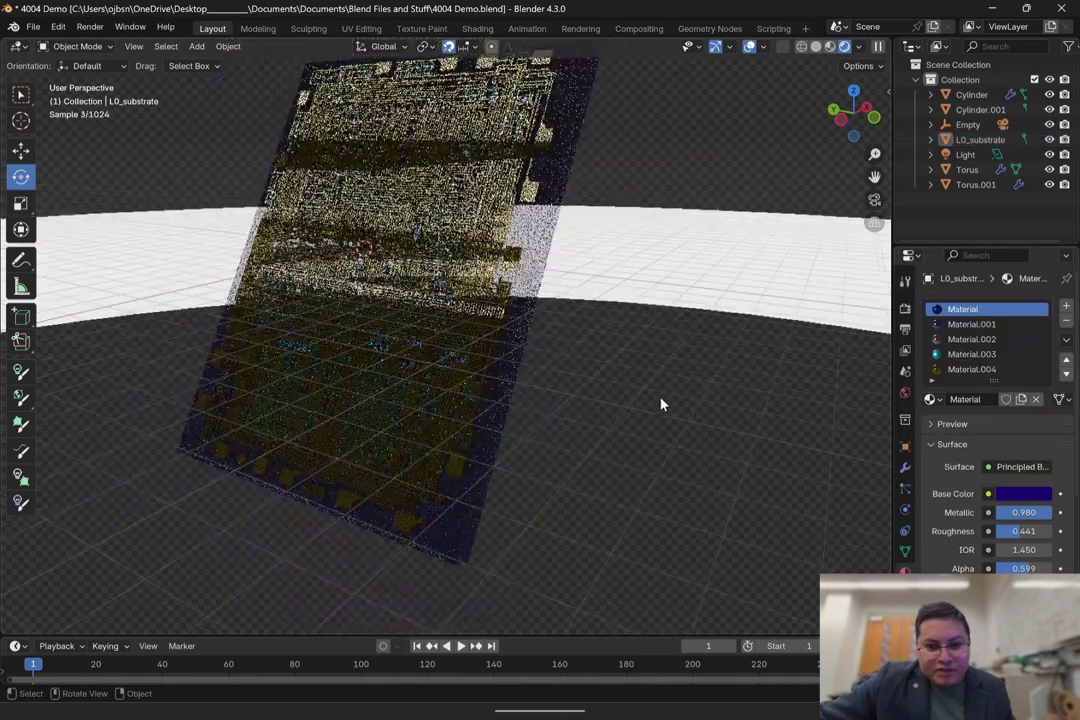
{"action": "left_click", "coordinate": [1024, 494]}
{"action": "left_click_drag", "start_coordinate": [1040, 327], "coordinate": [1040, 303]}
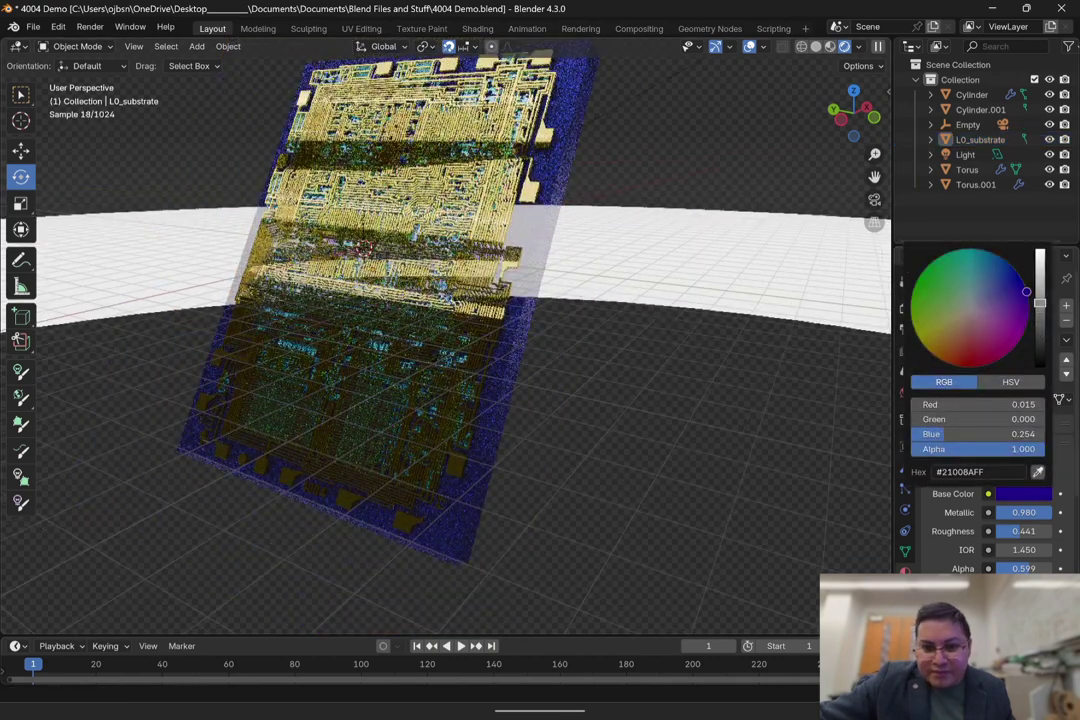
{"action": "left_click", "coordinate": [33, 26]}
{"action": "left_click", "coordinate": [55, 121]}
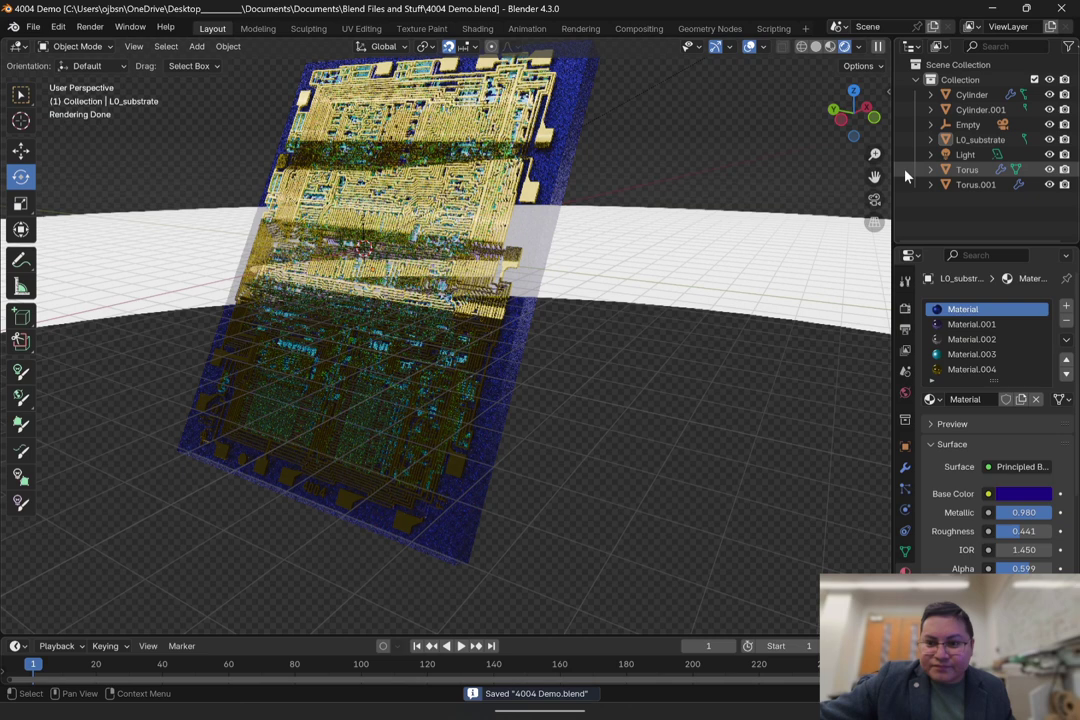
Step: Keyframe the Empty's Z rotation at 0° on frame 1 while viewing through the camera
{"action": "key", "text": "KP_0"}
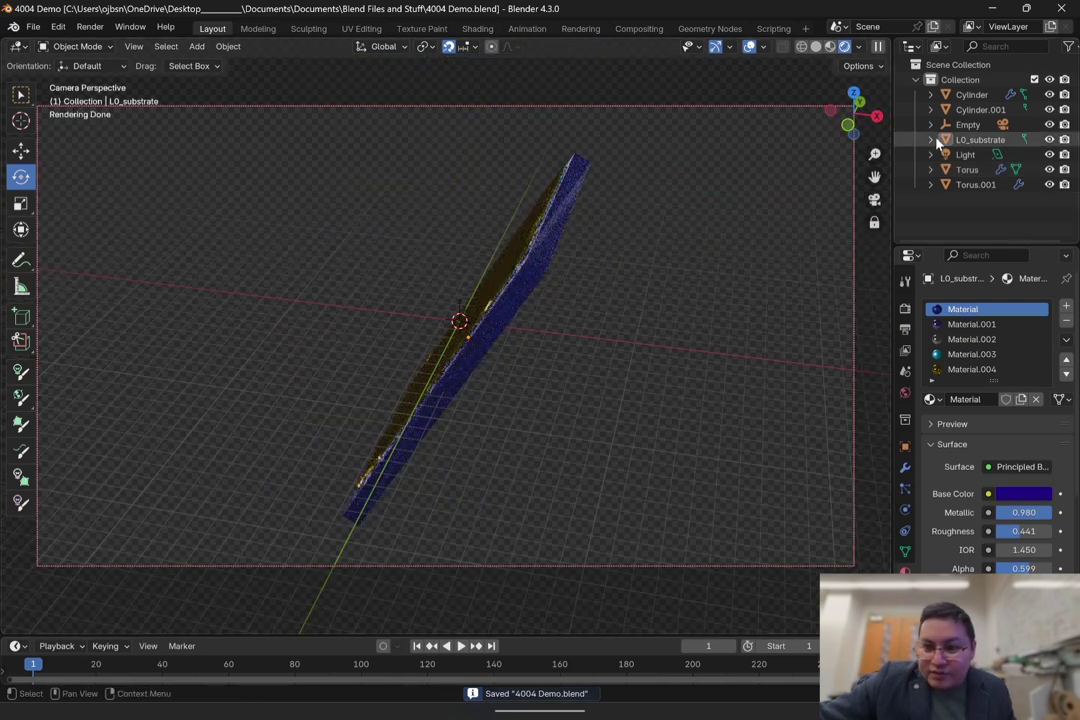
{"action": "left_click", "coordinate": [967, 124]}
{"action": "left_click", "coordinate": [906, 447]}
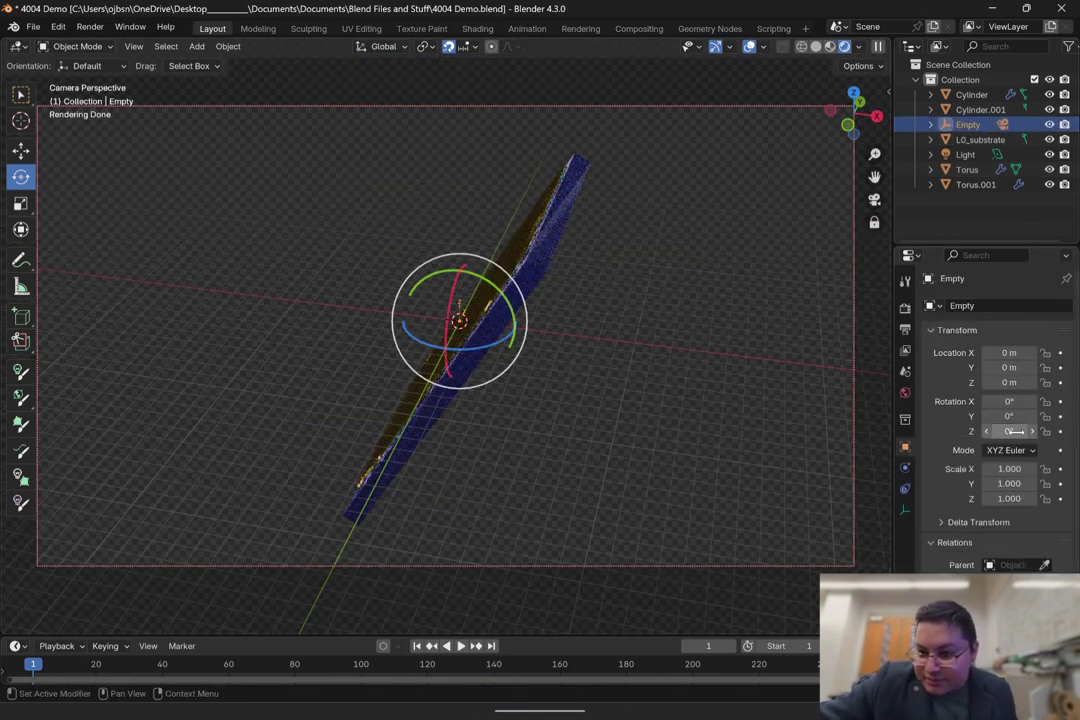
{"action": "left_click", "coordinate": [1061, 431]}
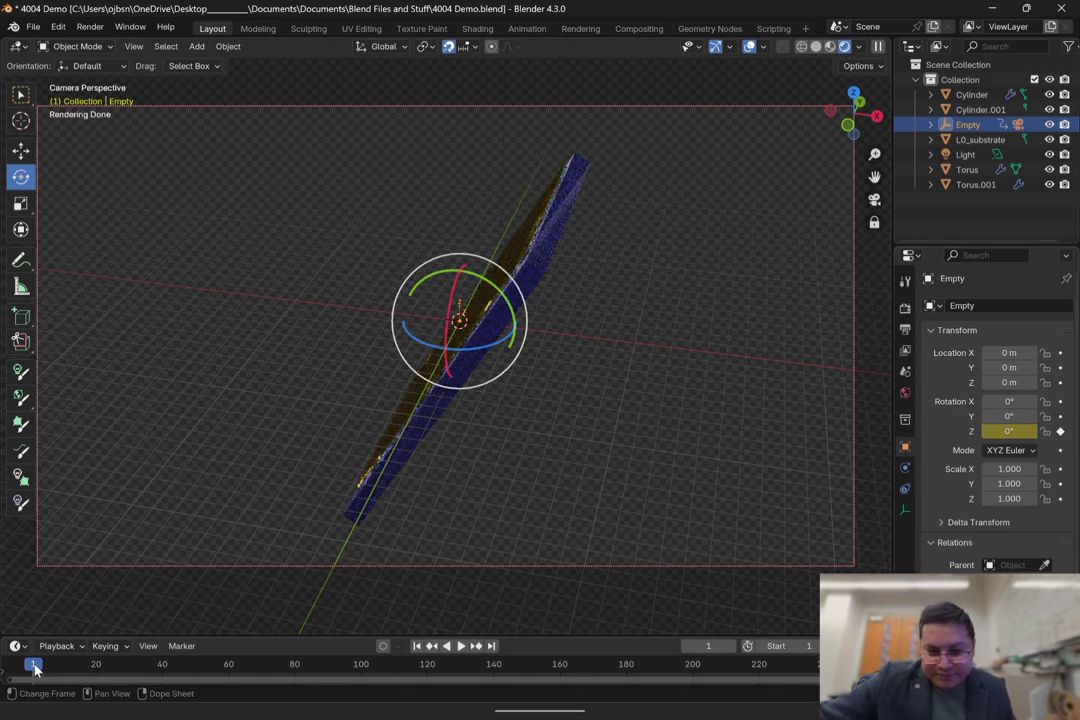
Step: Keyframe the Empty's Z rotation at 360° on frame 250 and set that keyframe's interpolation to Linear
{"action": "left_click_drag", "start_coordinate": [509, 633], "coordinate": [509, 617]}
{"action": "scroll", "coordinate": [458, 662], "scroll_direction": "down", "scroll_amount": 4}
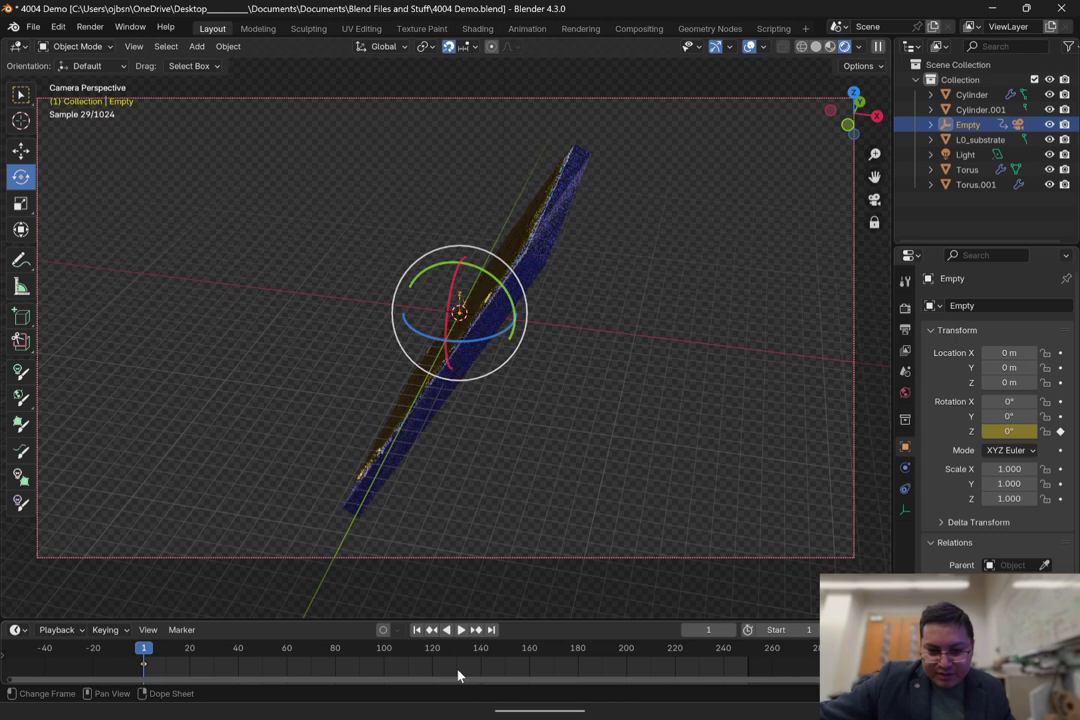
{"action": "key", "text": "space"}
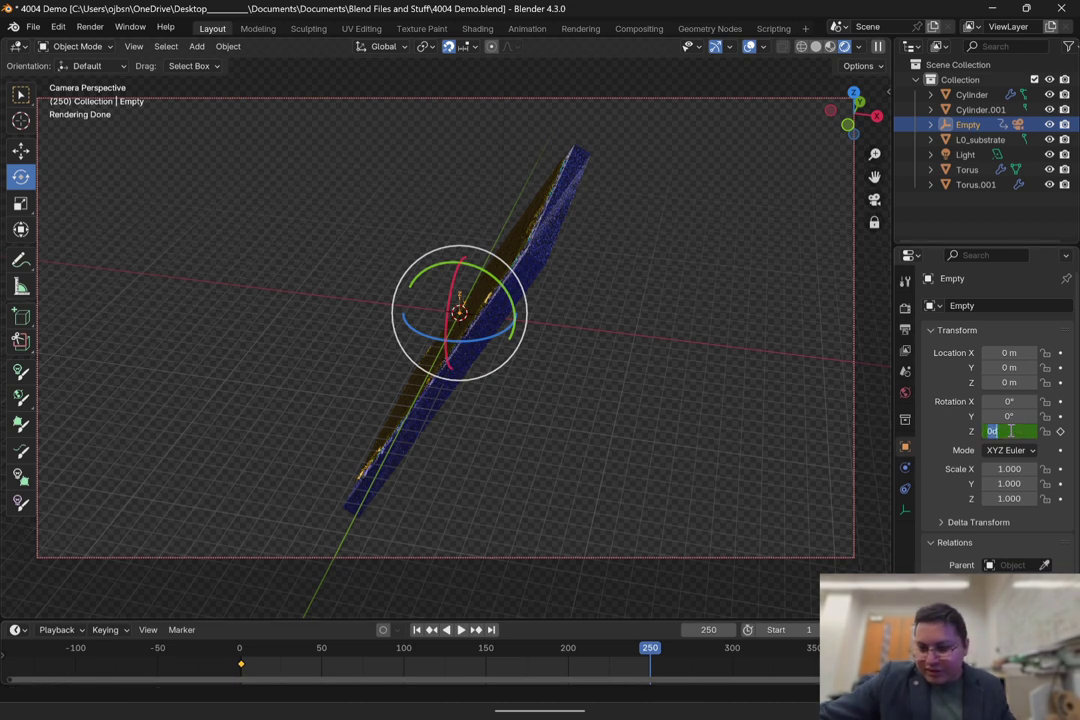
{"action": "right_click", "coordinate": [258, 673]}
{"action": "mouse_move", "coordinate": [229, 585]}
{"action": "left_click", "coordinate": [301, 501]}
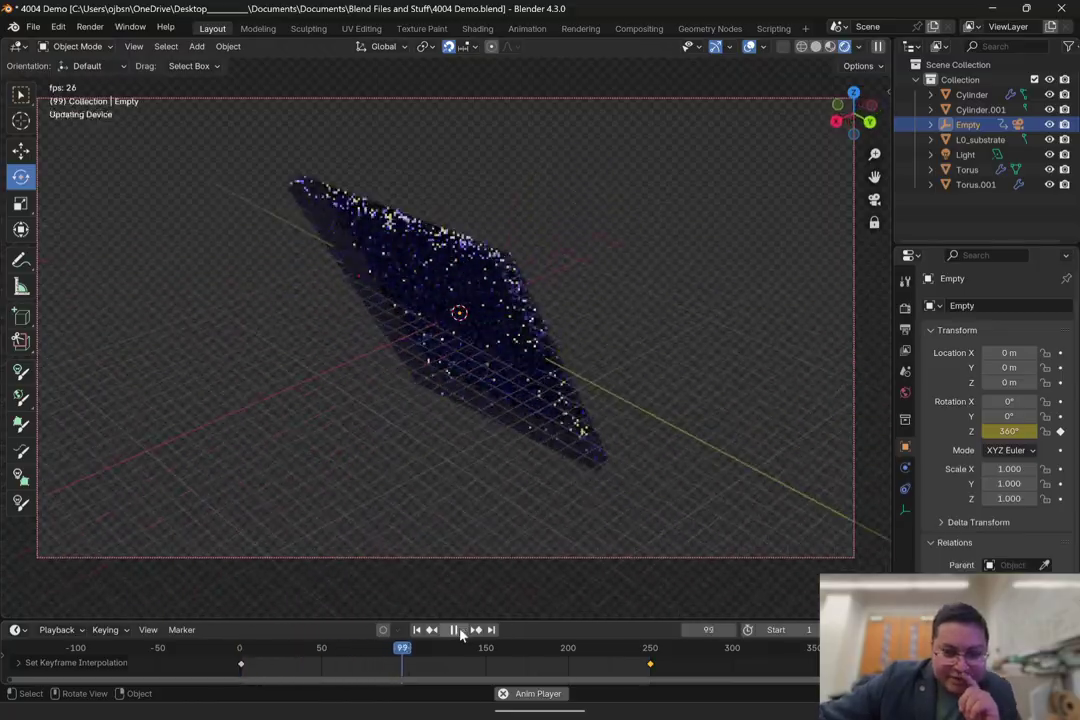
Step: Play the animation and examine how the camera orbits the chip at different frames
{"action": "left_click", "coordinate": [460, 630]}
{"action": "left_click", "coordinate": [460, 630]}
{"action": "left_click", "coordinate": [460, 630]}
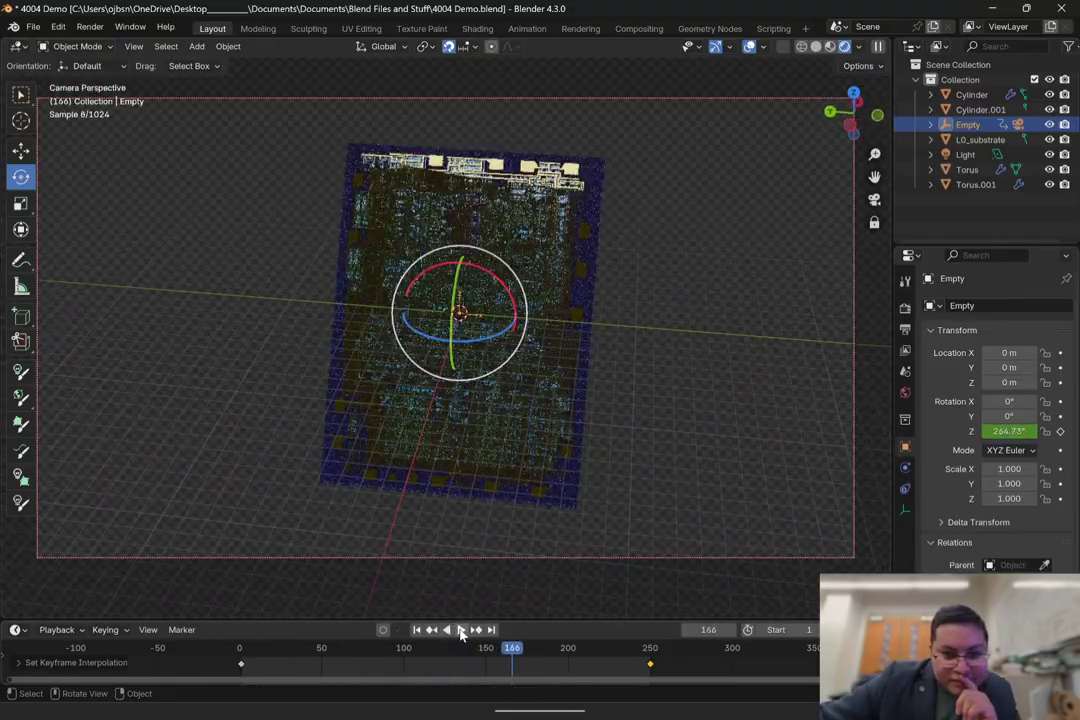
{"action": "left_click", "coordinate": [461, 632]}
{"action": "left_click", "coordinate": [463, 632]}
{"action": "left_click", "coordinate": [463, 632]}
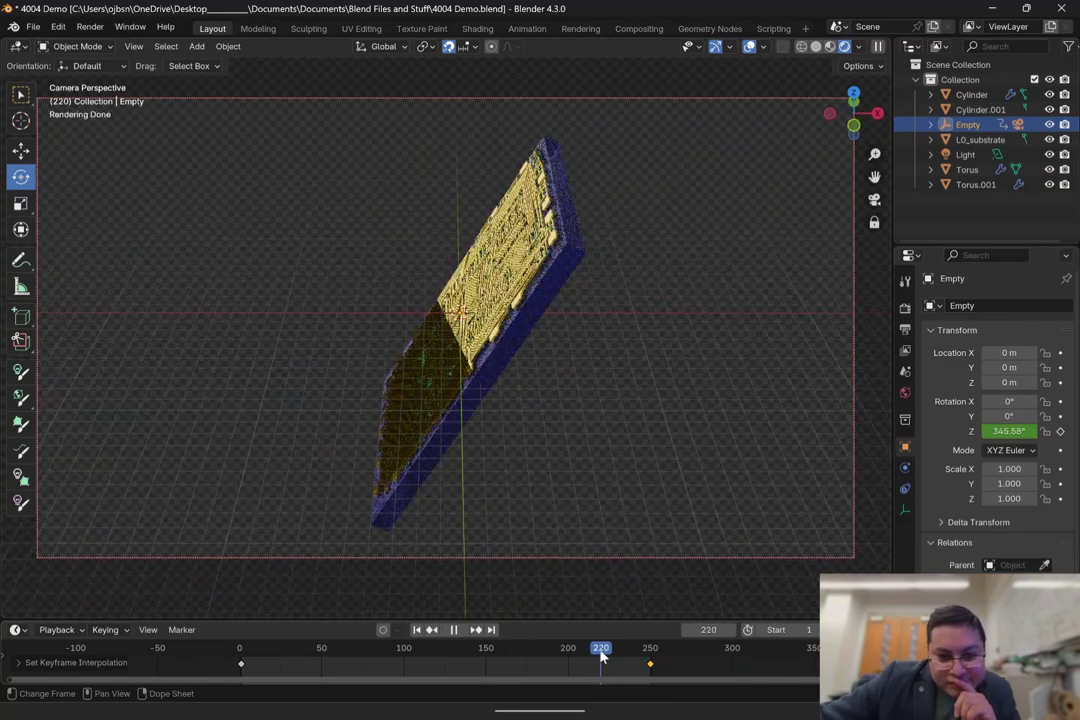
Step: Rotate the chip about 79° around the global Z axis at frame 220 and bring the camera slightly closer
{"action": "left_click", "coordinate": [442, 410]}
{"action": "key", "text": "r"}
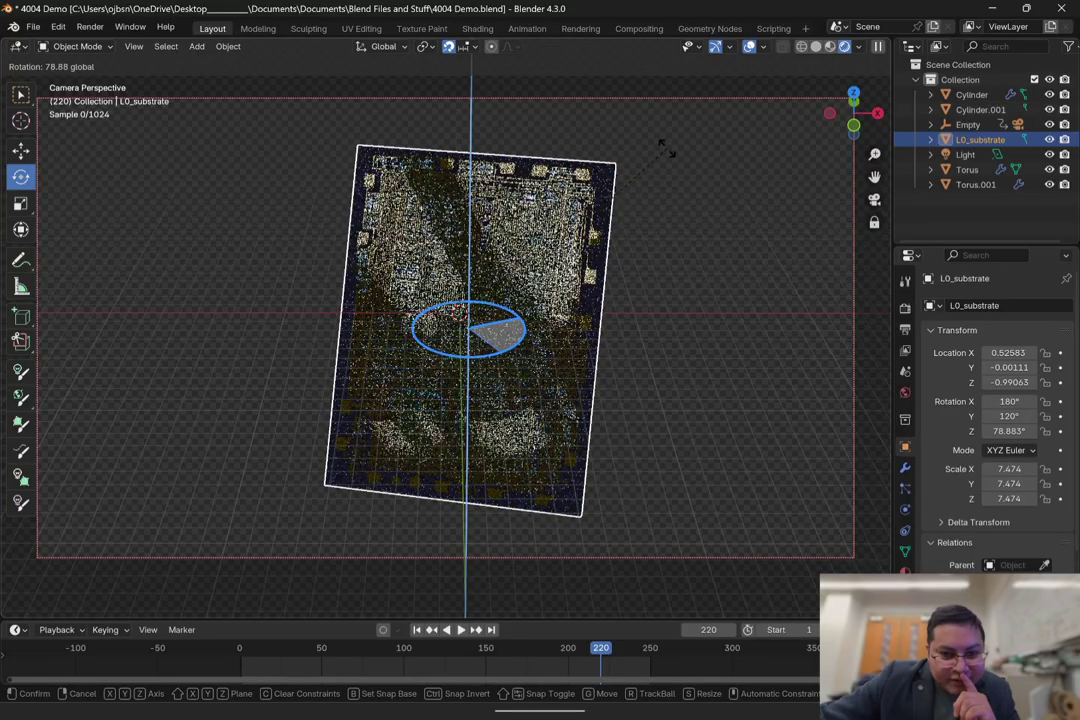
{"action": "left_click", "coordinate": [666, 150]}
{"action": "mouse_move", "coordinate": [482, 327]}
{"action": "middle_mouse_down", "text": "ctrl"}
{"action": "mouse_move", "coordinate": [481, 302]}
{"action": "mouse_move", "coordinate": [485, 314]}
{"action": "middle_mouse_up", "text": "ctrl"}
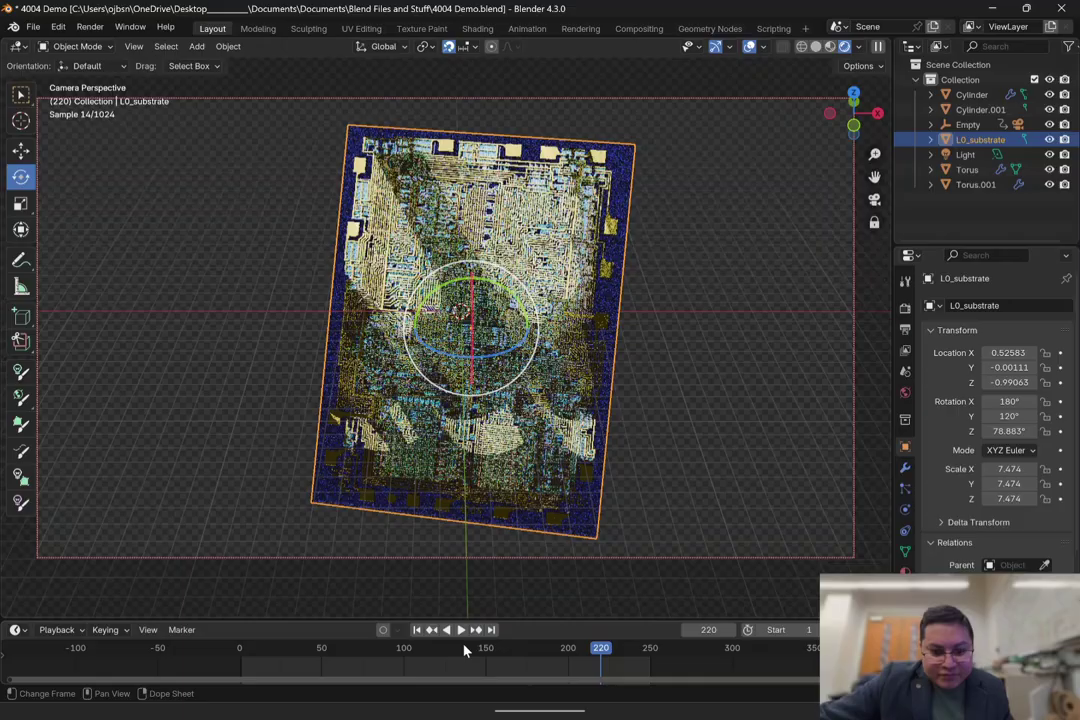
Step: Preview the orbit, and set the interpolation of the Empty's keyframe at frame 1 to Linear
{"action": "left_click", "coordinate": [461, 630]}
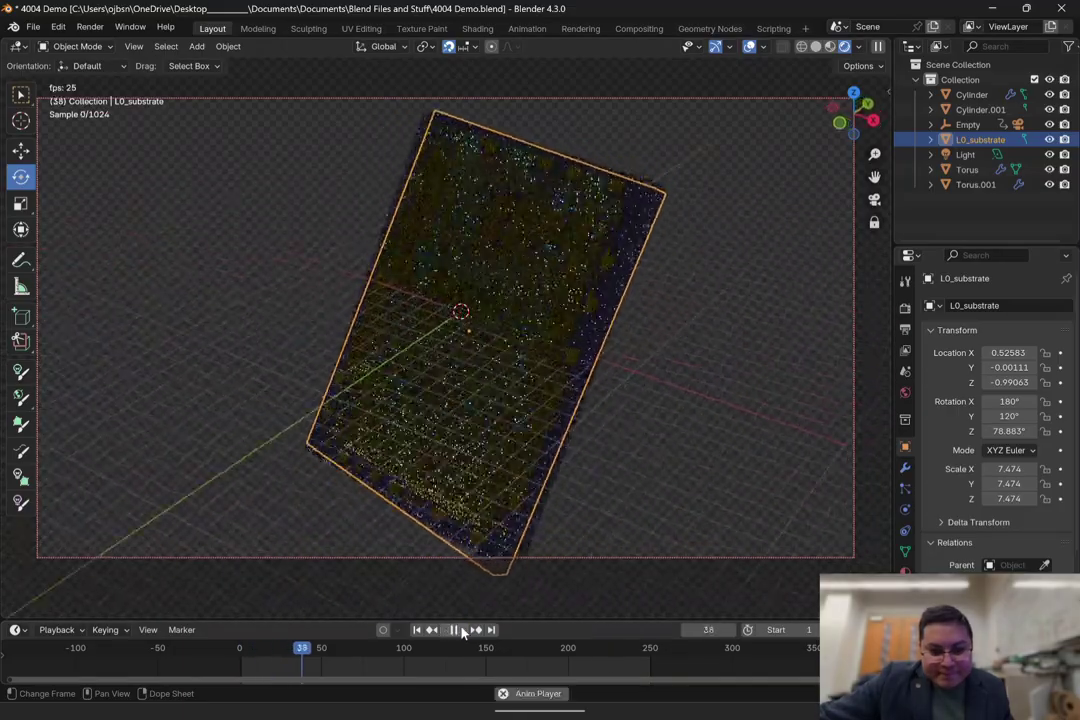
{"action": "left_click", "coordinate": [457, 630]}
{"action": "left_click", "coordinate": [968, 124]}
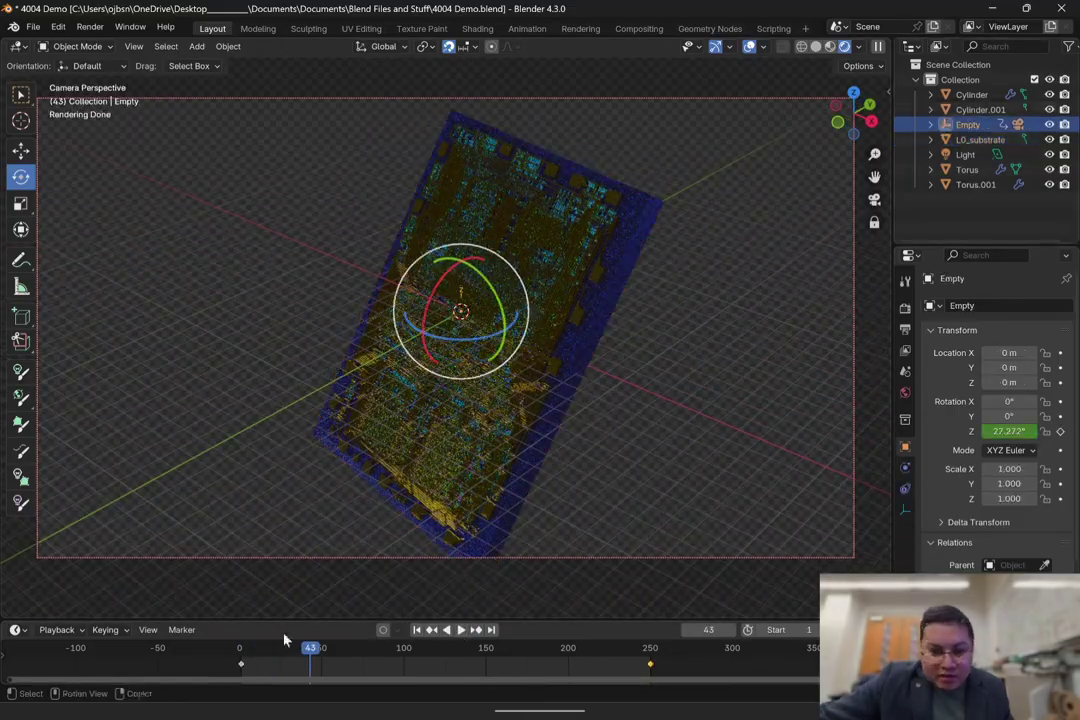
{"action": "right_click", "coordinate": [243, 668]}
{"action": "mouse_move", "coordinate": [205, 585]}
{"action": "left_click", "coordinate": [305, 502]}
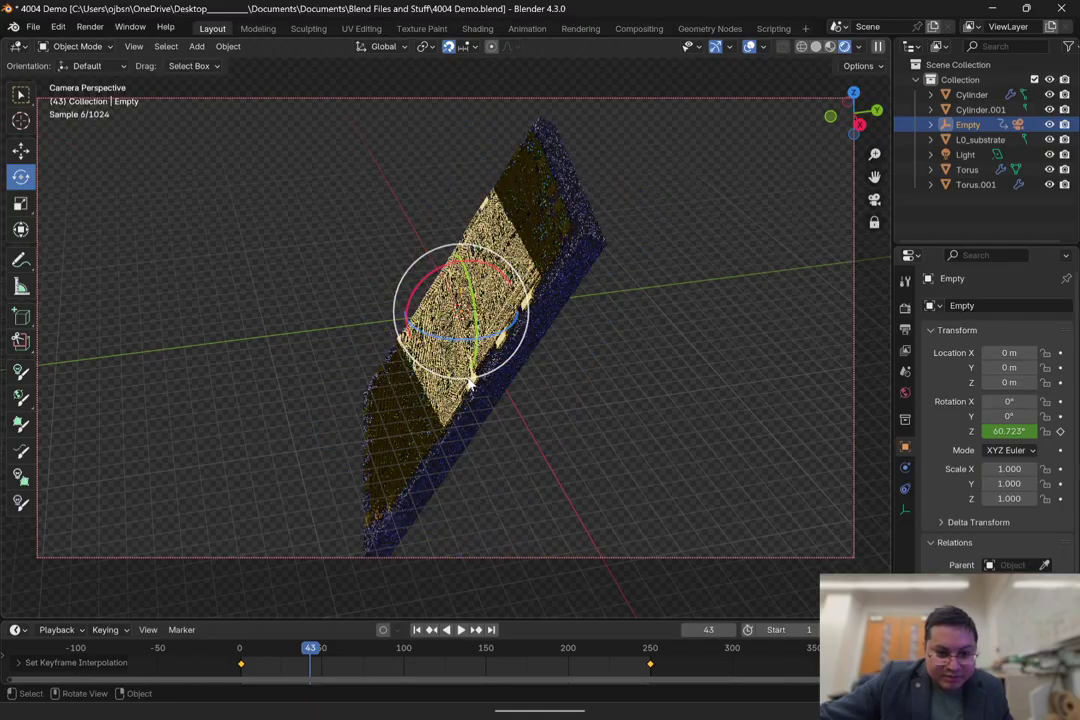
Step: Play and scrub the orbit animation from its start to review its motion and the chip's framing
{"action": "left_click_drag", "start_coordinate": [293, 651], "coordinate": [183, 706]}
{"action": "key", "text": "space"}
{"action": "key", "text": "space"}
{"action": "key", "text": "space"}
{"action": "left_click_drag", "start_coordinate": [240, 651], "coordinate": [293, 651]}
{"action": "middle_click_drag", "start_coordinate": [503, 359], "coordinate": [503, 351], "text": "shift"}
{"action": "left_click_drag", "start_coordinate": [243, 652], "coordinate": [186, 641]}
{"action": "key", "text": "space"}
{"action": "left_click_drag", "start_coordinate": [519, 326], "coordinate": [520, 320]}
{"action": "left_click_drag", "start_coordinate": [249, 657], "coordinate": [203, 670]}
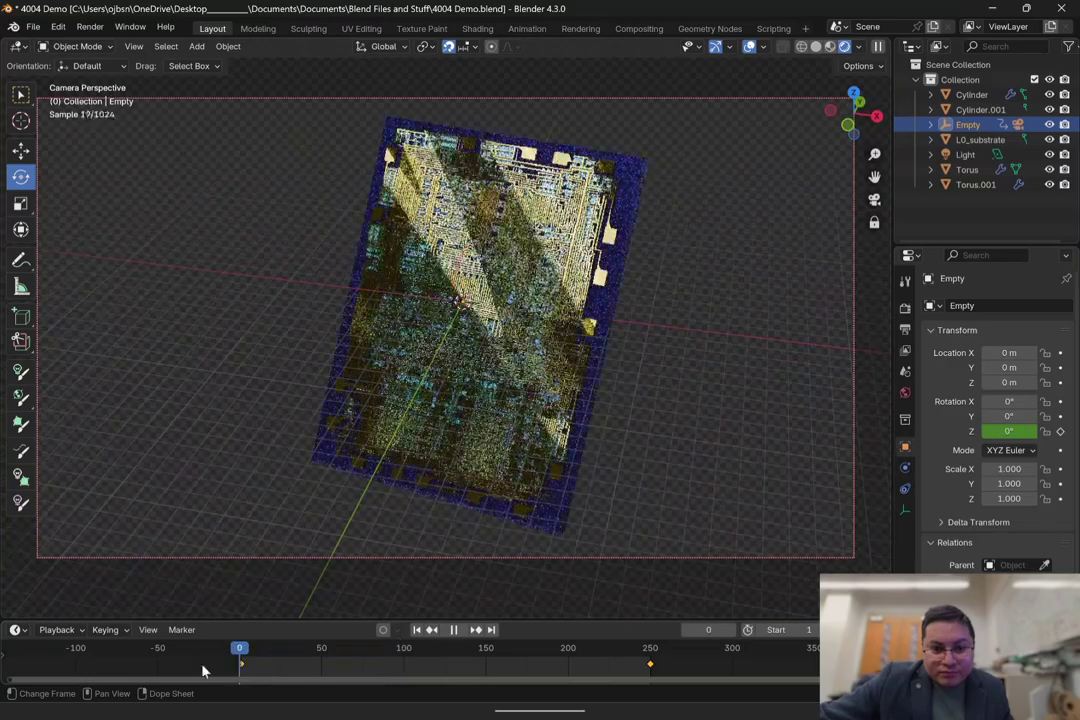
Step: Scrub the orbit animation forward to frame 240 to examine the chip's orientation along the way
{"action": "key", "text": "space"}
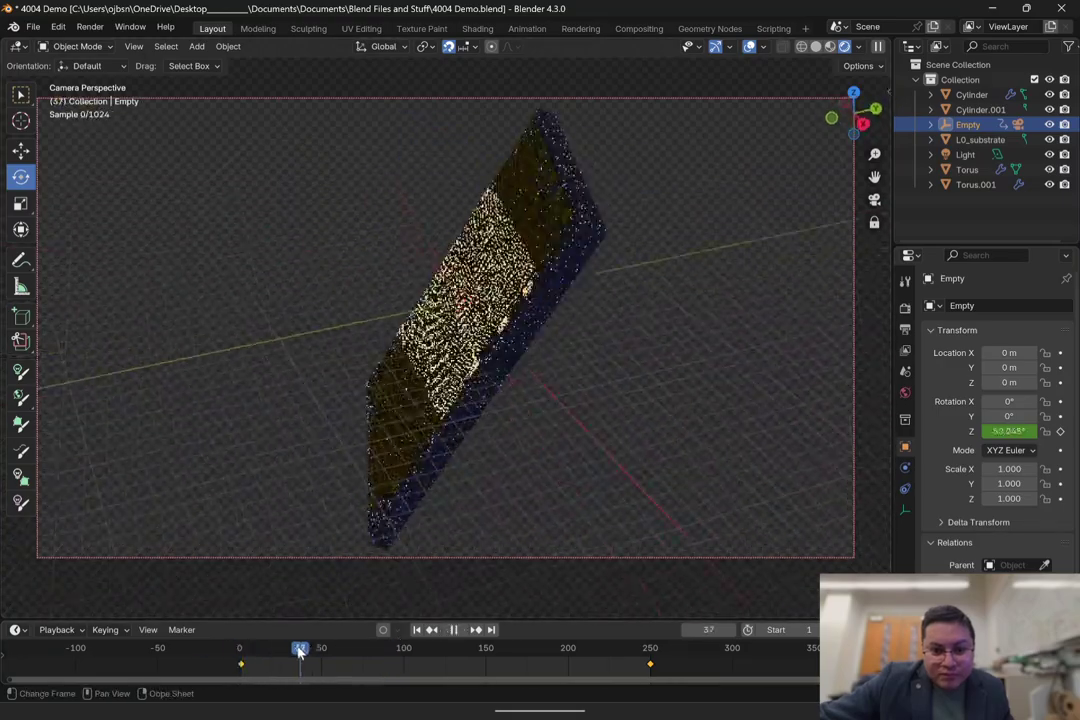
{"action": "middle_click_drag", "start_coordinate": [484, 318], "coordinate": [486, 327]}
{"action": "left_click_drag", "start_coordinate": [240, 648], "coordinate": [634, 664]}
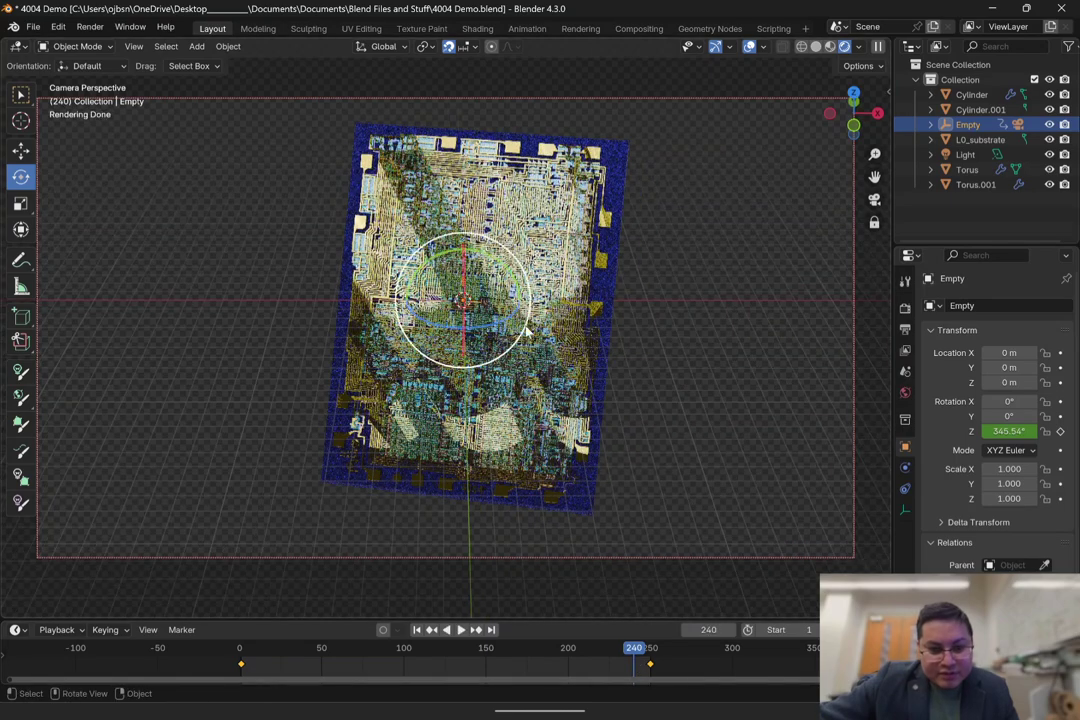
Step: Rotate the chip about -5.4° around the global X axis and check its tilt through the camera
{"action": "left_click", "coordinate": [533, 283]}
{"action": "left_click", "coordinate": [830, 114]}
{"action": "scroll", "coordinate": [418, 300], "scroll_direction": "up", "scroll_amount": 5}
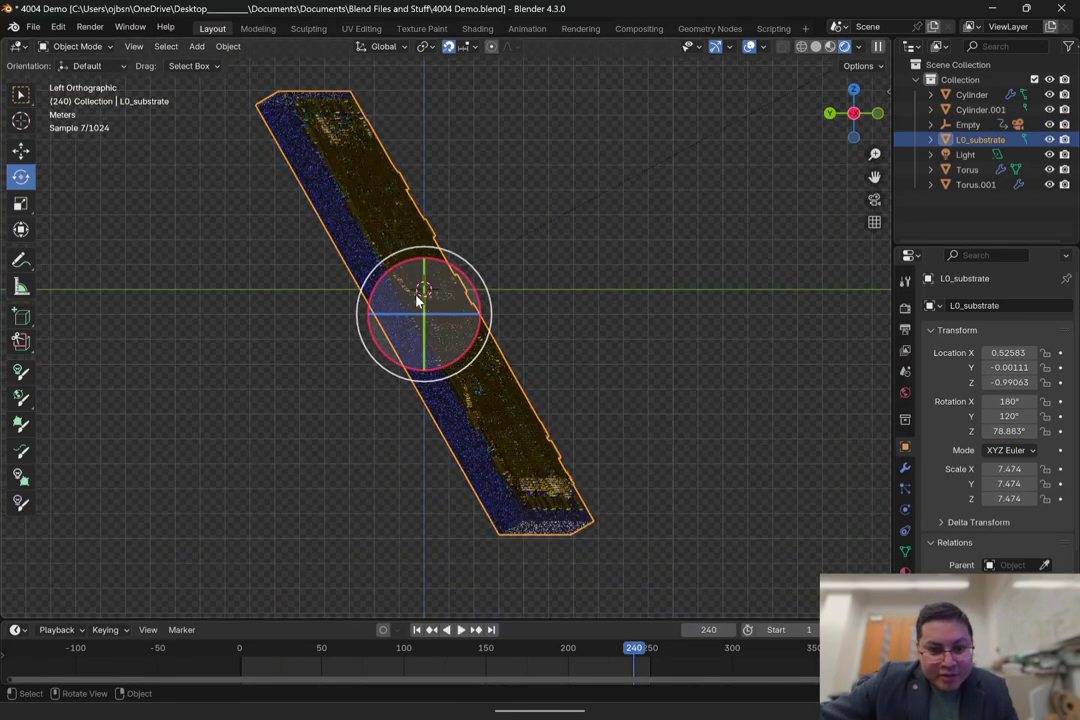
{"action": "left_click", "coordinate": [440, 282]}
{"action": "left_click", "coordinate": [875, 200]}
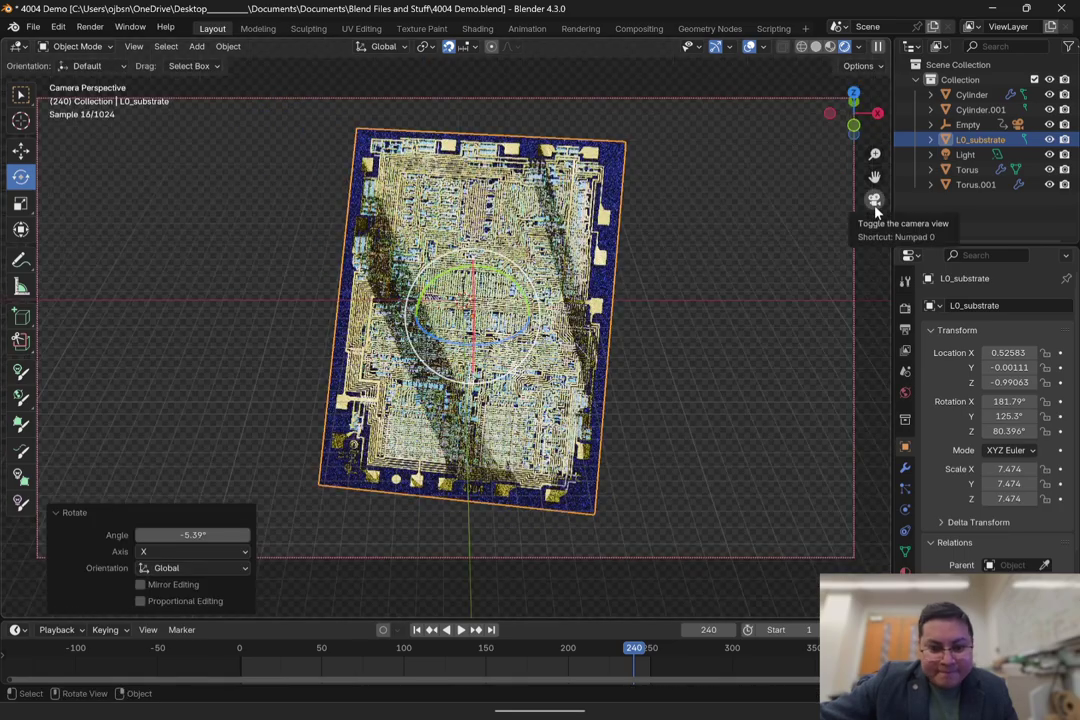
{"action": "mouse_move", "coordinate": [635, 651]}
{"action": "left_mouse_down"}
{"action": "mouse_move", "coordinate": [617, 653]}
{"action": "mouse_move", "coordinate": [662, 652]}
{"action": "mouse_move", "coordinate": [574, 654]}
{"action": "mouse_move", "coordinate": [655, 651]}
{"action": "mouse_move", "coordinate": [633, 651]}
{"action": "left_mouse_up"}
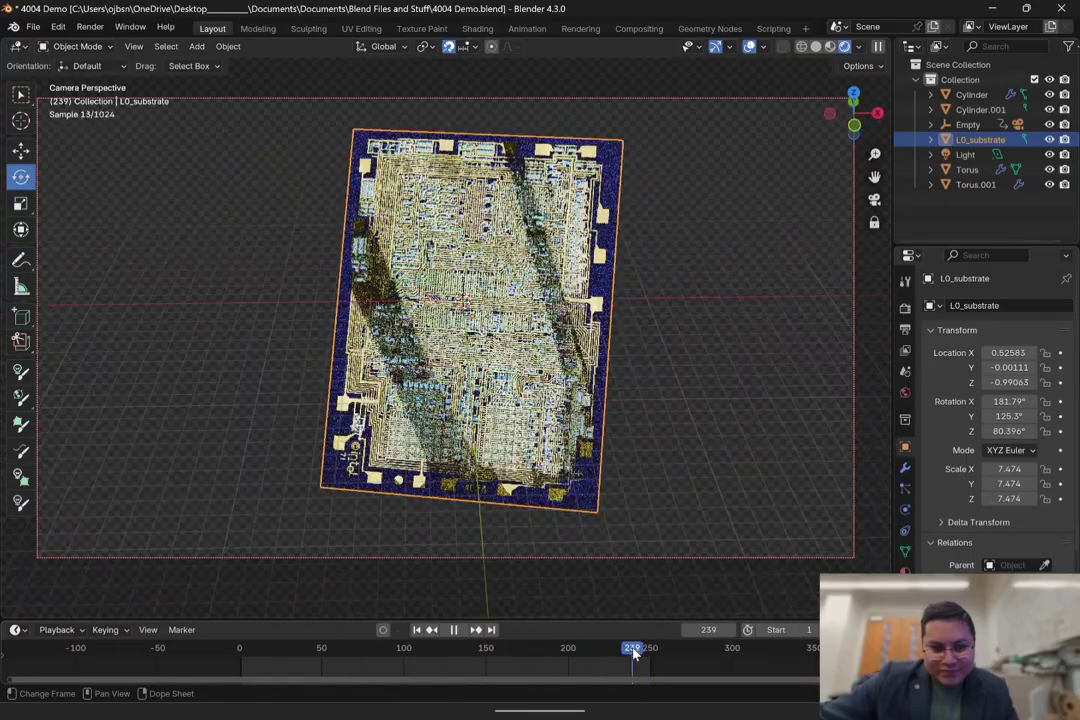
Step: Rotate the chip about 10.9° around the global Z axis, viewed from above in wireframe
{"action": "key", "text": "ctrl+KP_3"}
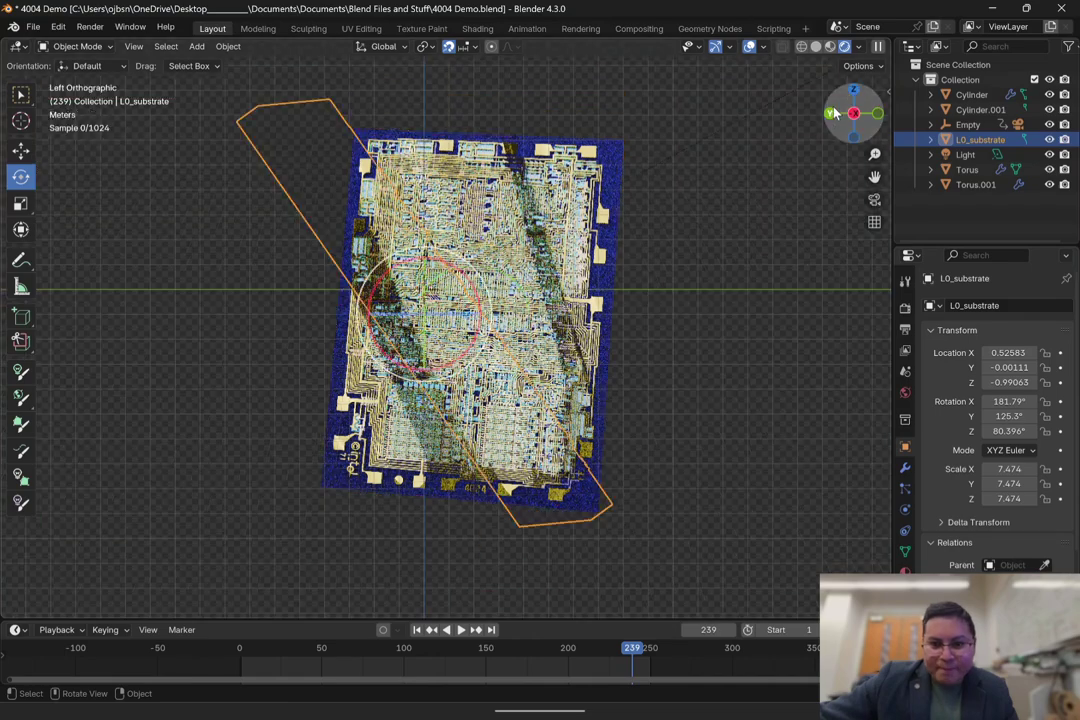
{"action": "left_click", "coordinate": [856, 90]}
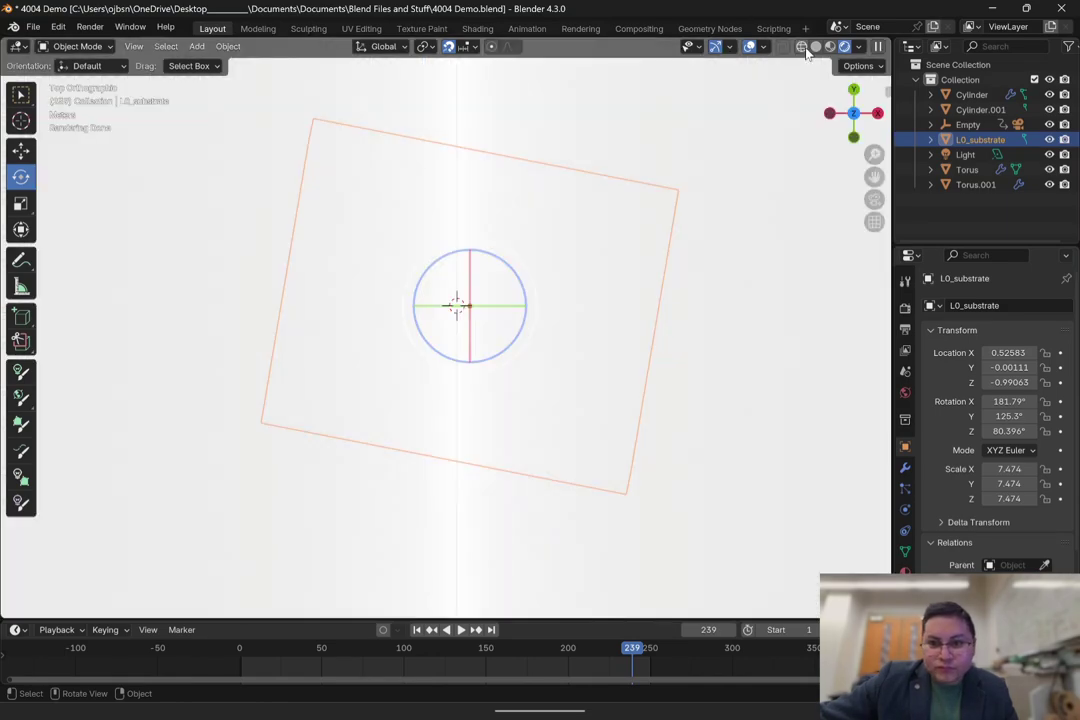
{"action": "left_click", "coordinate": [802, 46]}
{"action": "left_click_drag", "start_coordinate": [505, 262], "coordinate": [499, 257]}
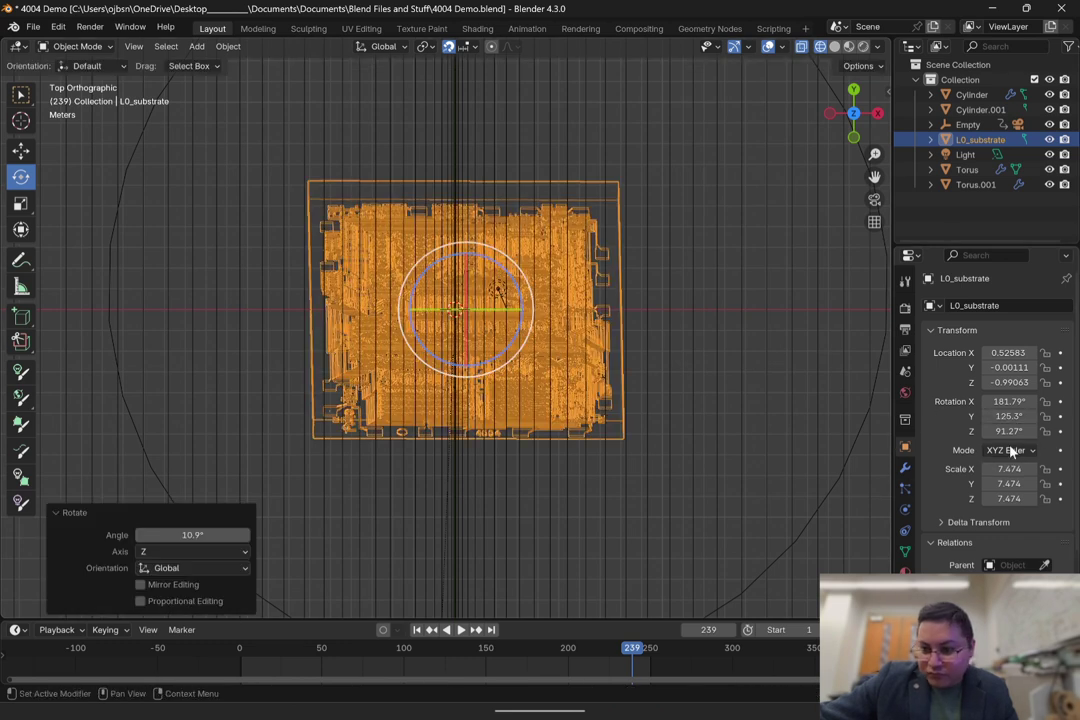
Step: Set the chip's X, Y and Z rotation to 0°
{"action": "type", "text": "0"}
{"action": "key", "text": "Return"}
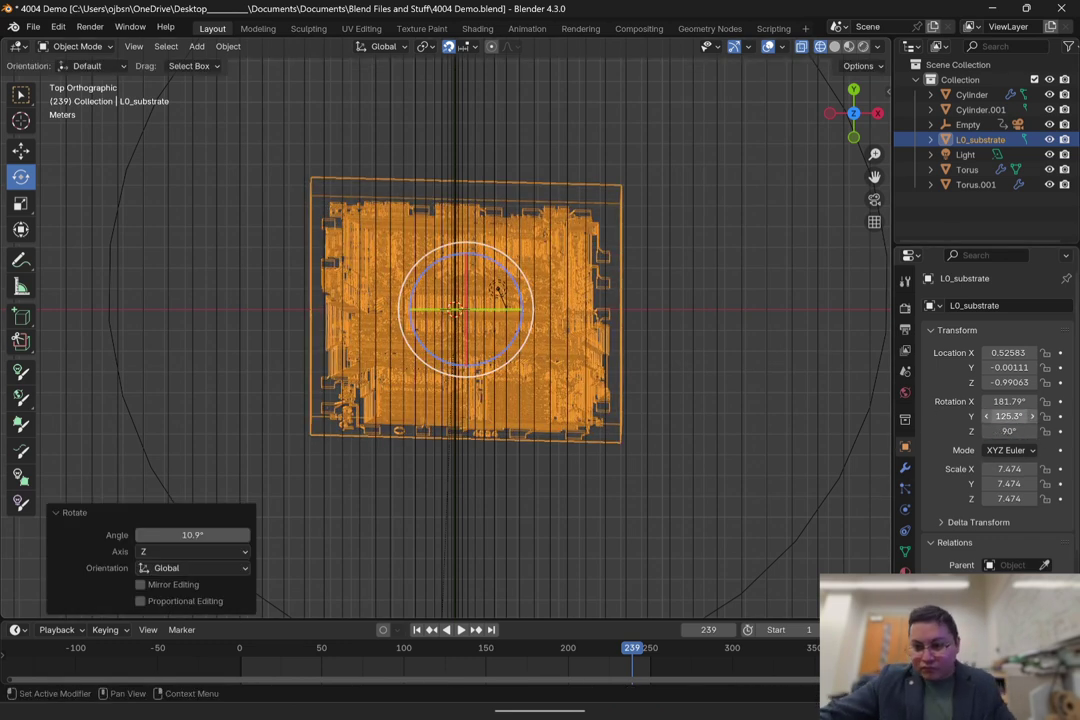
{"action": "left_click", "coordinate": [1017, 431]}
{"action": "type", "text": "0"}
{"action": "left_click", "coordinate": [1014, 402]}
{"action": "type", "text": "0"}
{"action": "key", "text": "Return"}
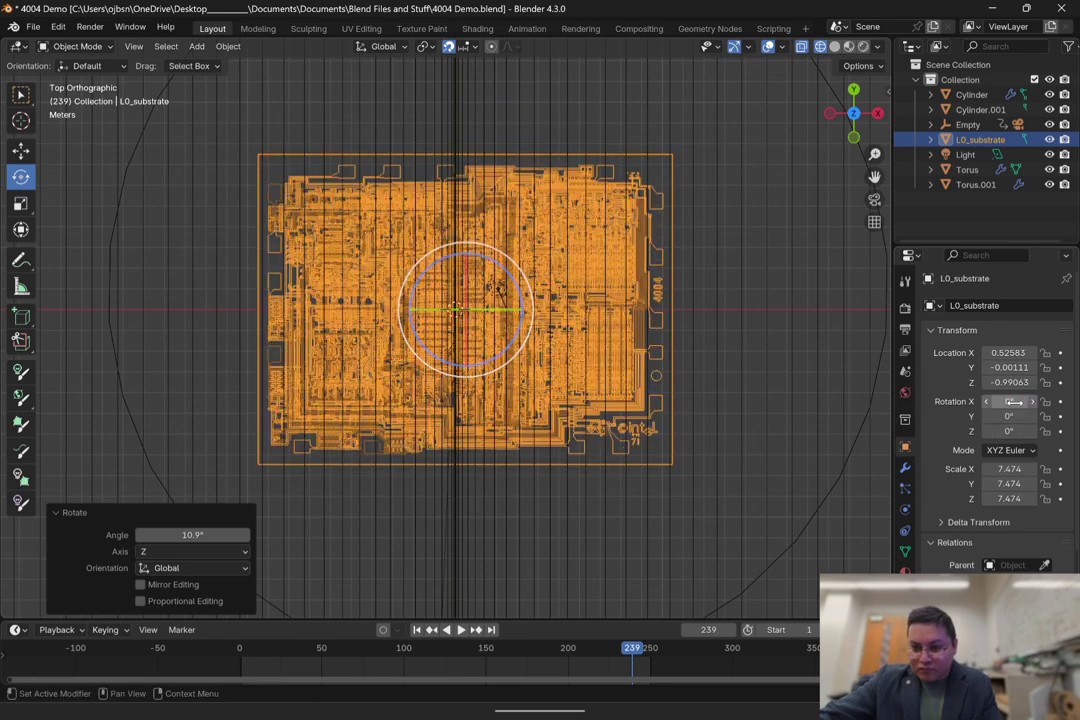
Step: Tilt the chip to 45° around the X axis and show the camera view in rendered shading with nothing selected
{"action": "left_click", "coordinate": [853, 136]}
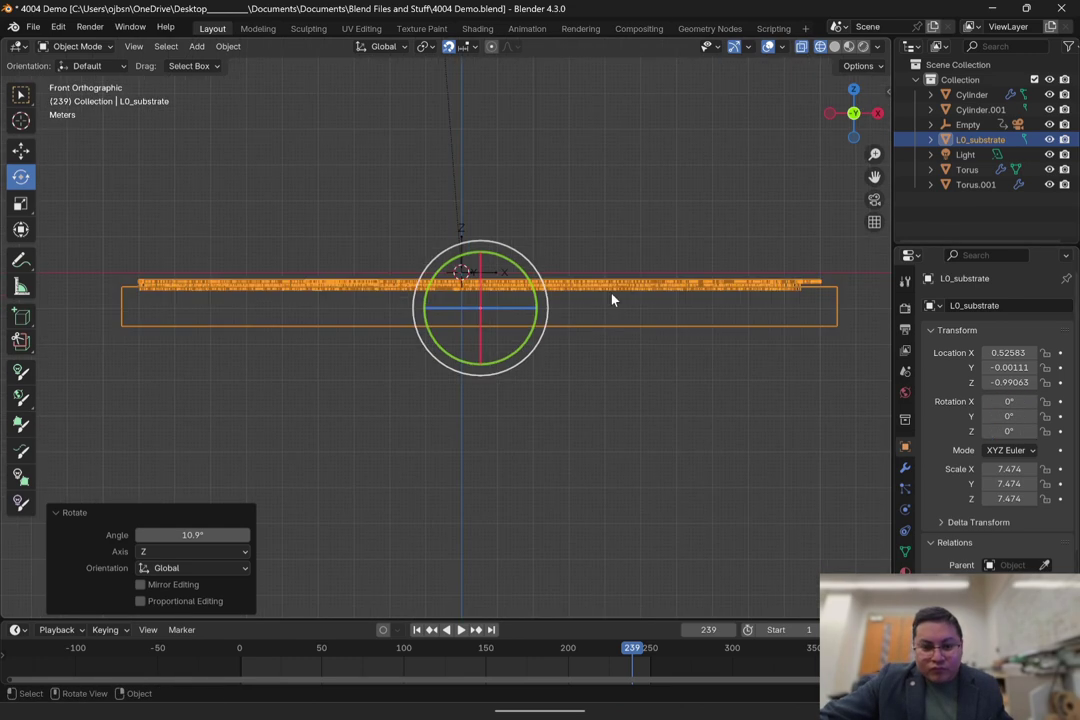
{"action": "left_click", "coordinate": [878, 114]}
{"action": "left_click", "coordinate": [873, 199]}
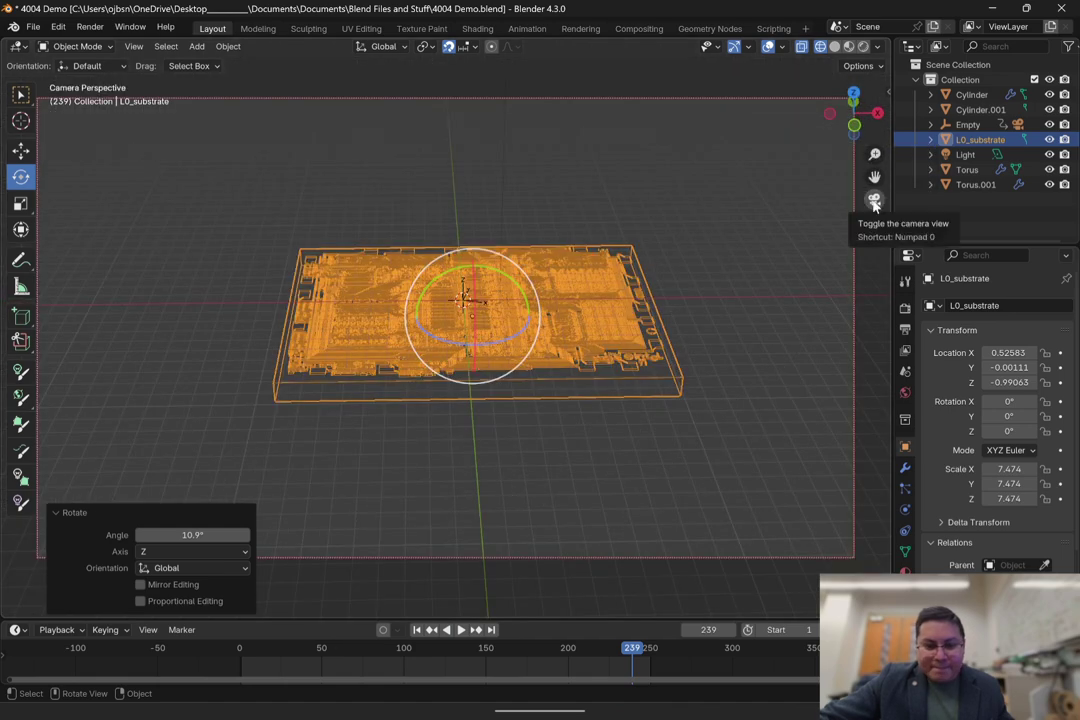
{"action": "left_click_drag", "start_coordinate": [476, 285], "coordinate": [483, 315]}
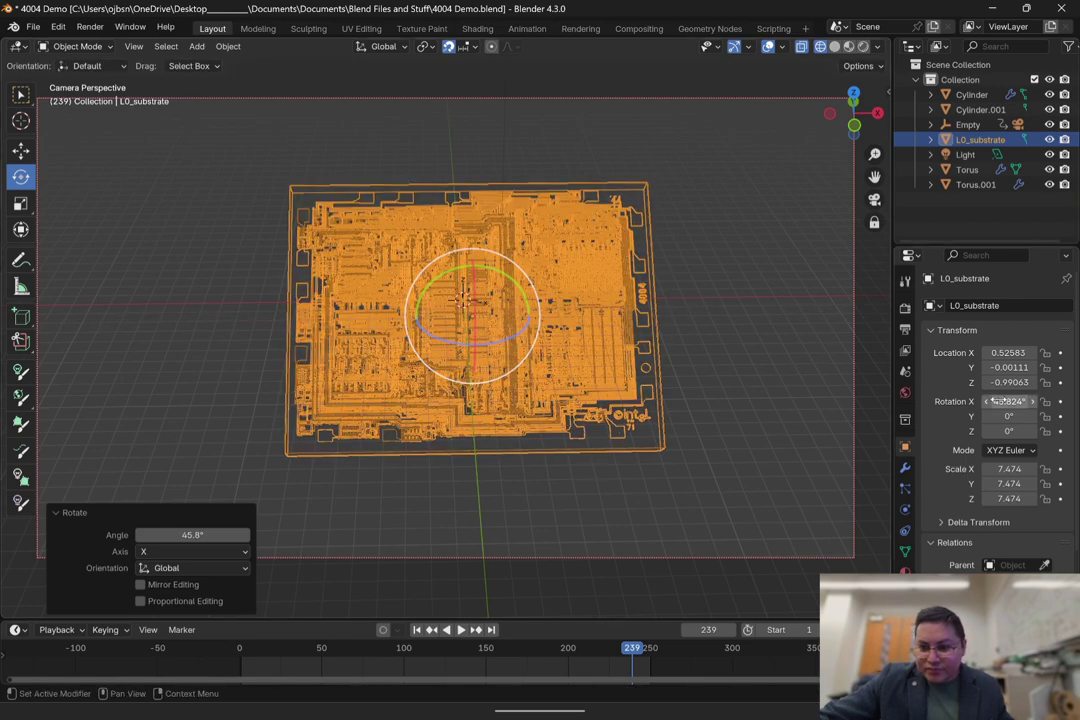
{"action": "left_click", "coordinate": [877, 199]}
{"action": "left_click", "coordinate": [877, 199]}
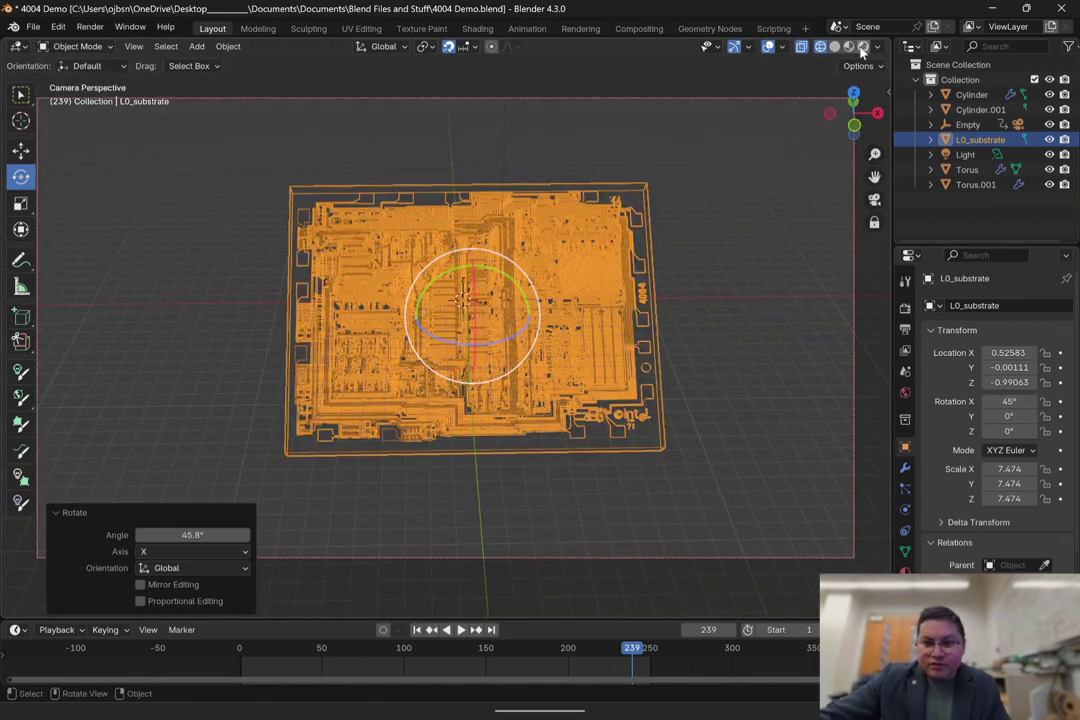
{"action": "left_click", "coordinate": [862, 46]}
{"action": "left_click", "coordinate": [239, 191]}
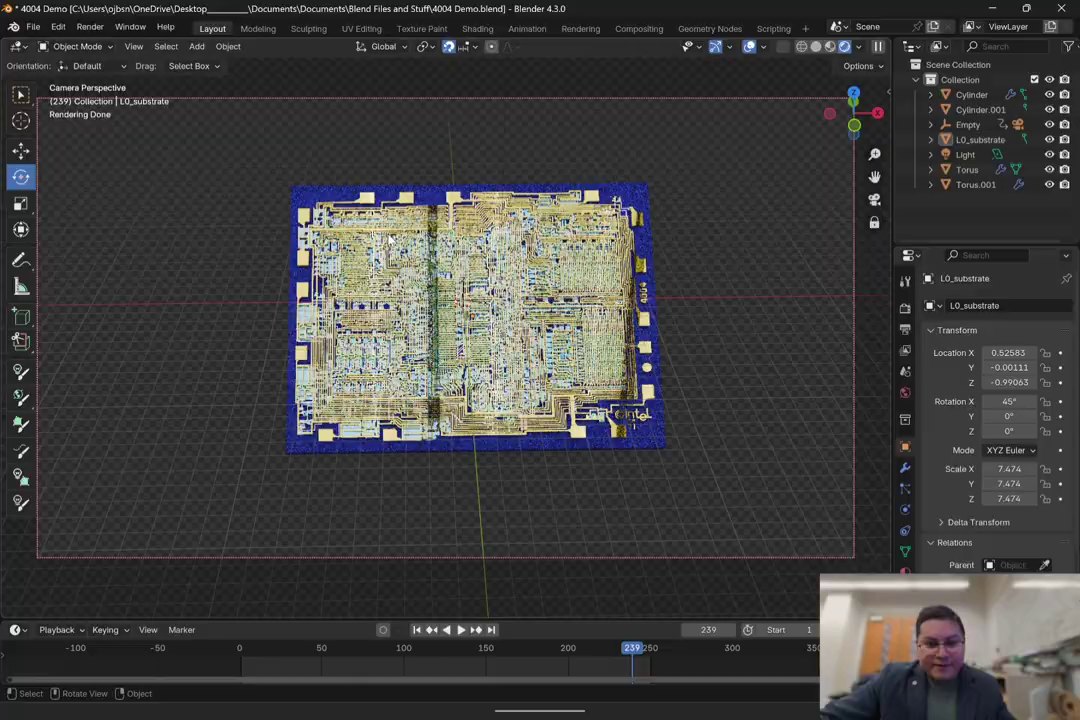
Step: Bring the camera closer to the chip and shift its framing sideways around frame 239
{"action": "middle_click_drag", "start_coordinate": [491, 296], "coordinate": [494, 268], "text": "ctrl"}
{"action": "left_click", "coordinate": [635, 649]}
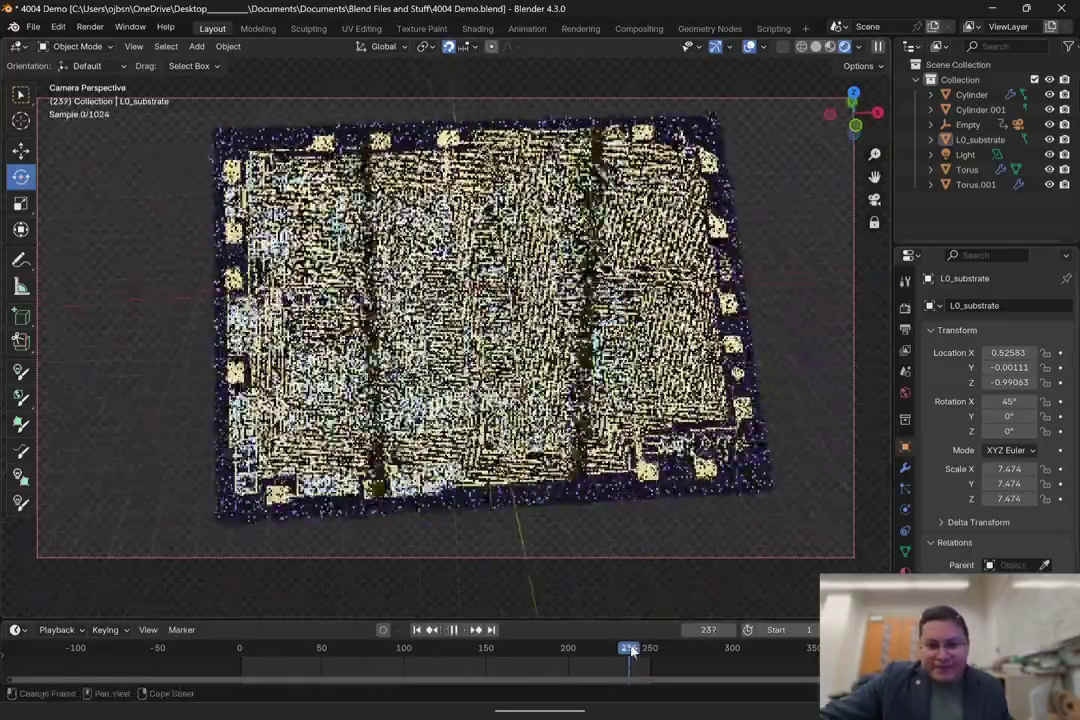
{"action": "middle_click_drag", "start_coordinate": [510, 297], "coordinate": [490, 297], "text": "shift"}
{"action": "left_click_drag", "start_coordinate": [636, 652], "coordinate": [607, 653]}
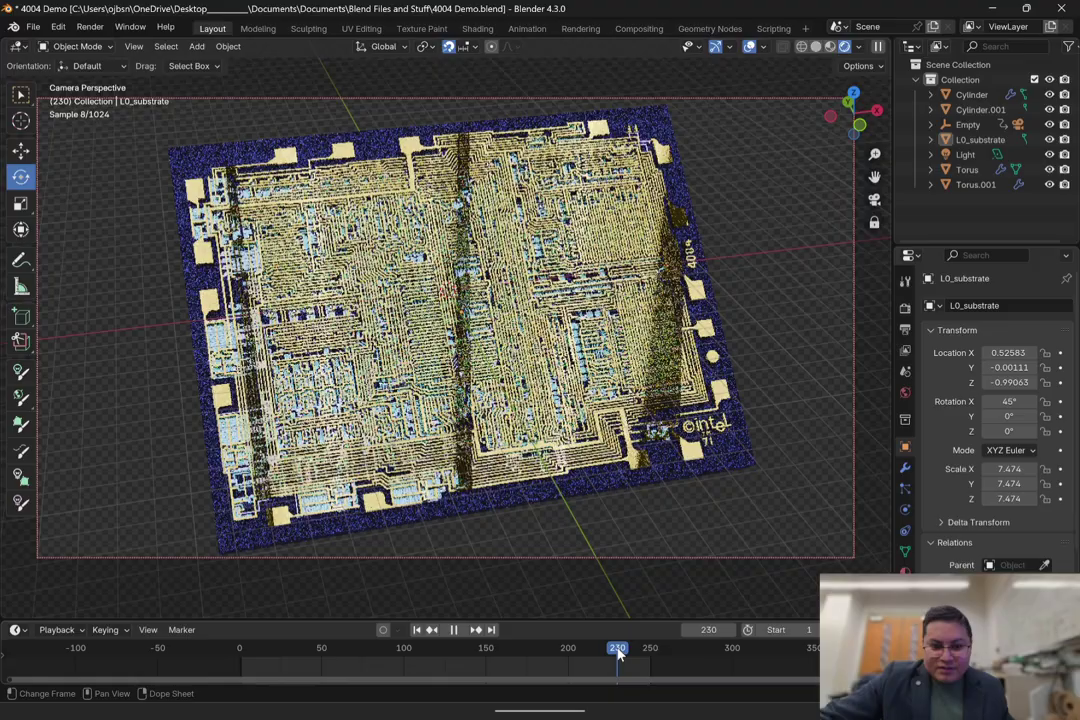
Step: Adjust the camera at frames 195 and 37 to keep the whole chip in frame, and check frame 261
{"action": "left_click", "coordinate": [584, 655]}
{"action": "left_click_drag", "start_coordinate": [584, 655], "coordinate": [560, 655]}
{"action": "middle_click_drag", "start_coordinate": [489, 352], "coordinate": [493, 382]}
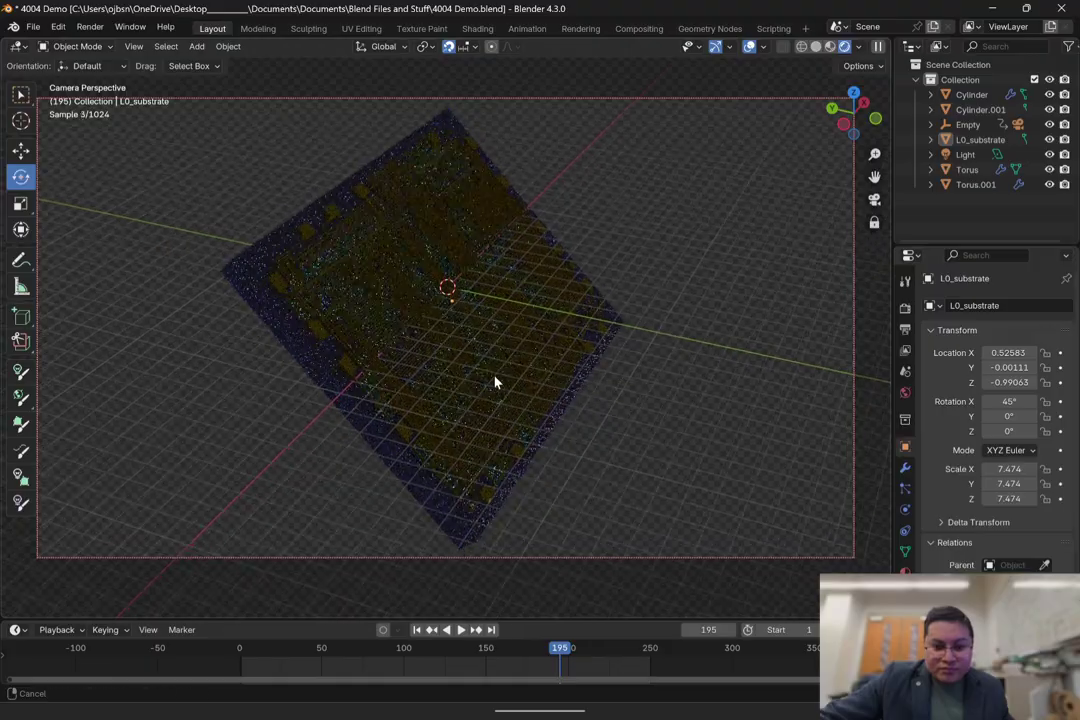
{"action": "left_click_drag", "start_coordinate": [559, 655], "coordinate": [300, 674]}
{"action": "key", "text": "space"}
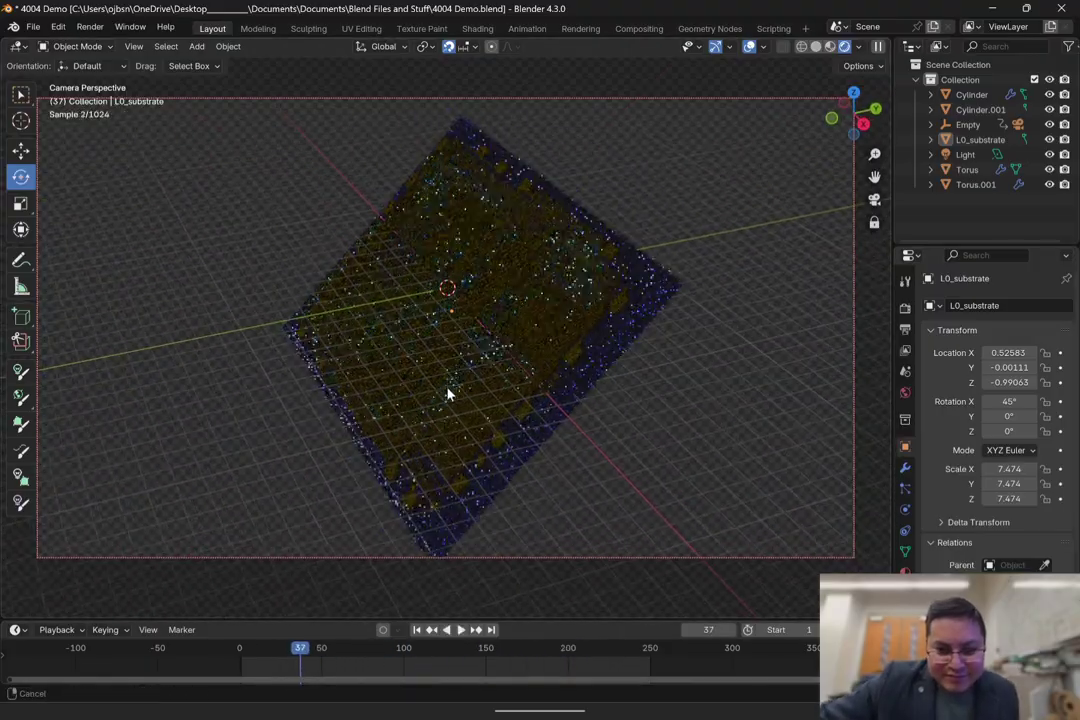
{"action": "left_click_drag", "start_coordinate": [309, 648], "coordinate": [668, 648]}
{"action": "key", "text": "space"}
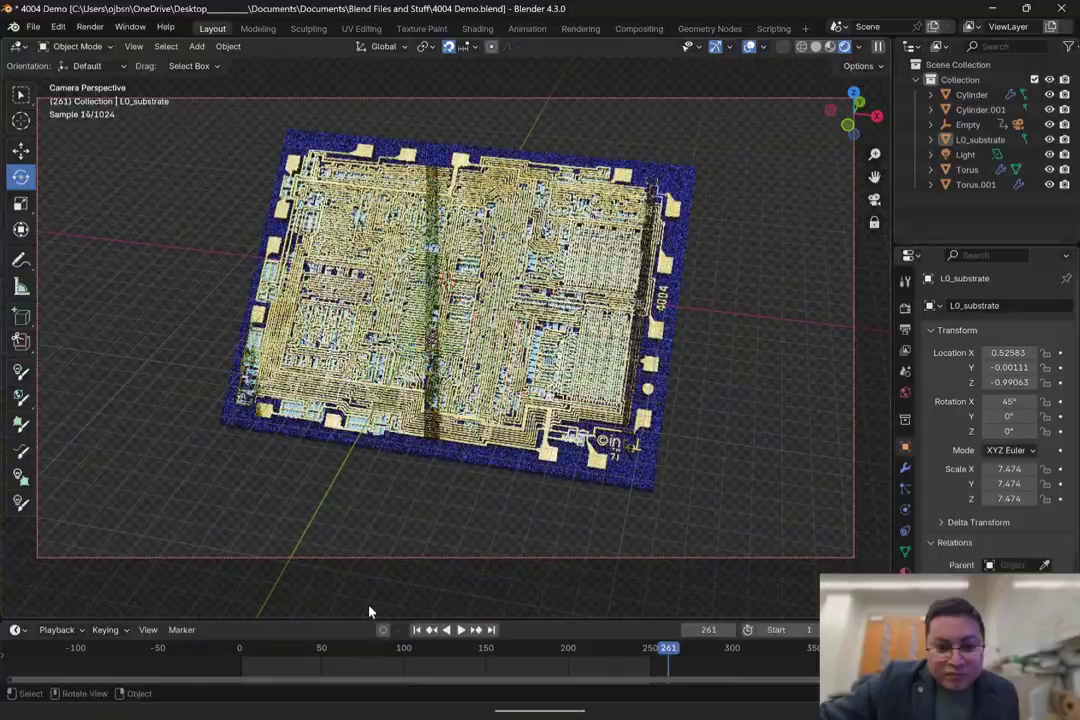
Step: Return the animation to frame 0 and save the file
{"action": "left_click_drag", "start_coordinate": [634, 657], "coordinate": [228, 671]}
{"action": "left_click", "coordinate": [33, 26]}
{"action": "left_click", "coordinate": [62, 123]}
Step: Render frame 0 as a still image and inspect the chip's details in an enlarged render window
{"action": "left_click", "coordinate": [101, 27]}
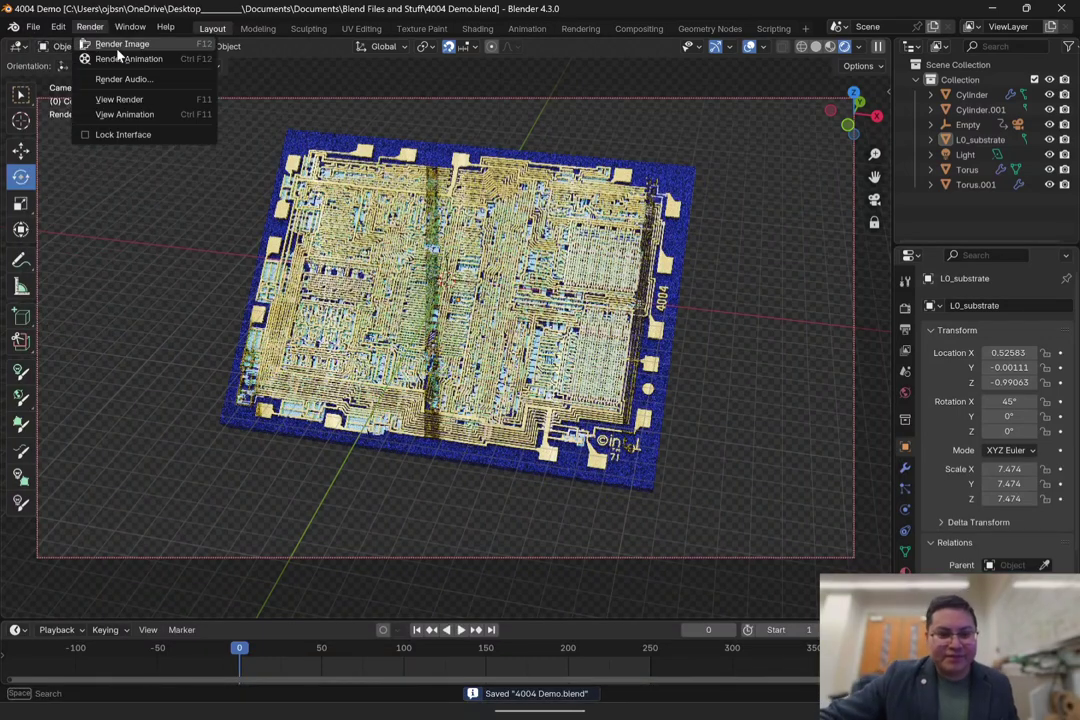
{"action": "left_click", "coordinate": [100, 43]}
{"action": "left_click", "coordinate": [930, 11]}
{"action": "scroll", "coordinate": [528, 356], "scroll_direction": "up", "scroll_amount": 1}
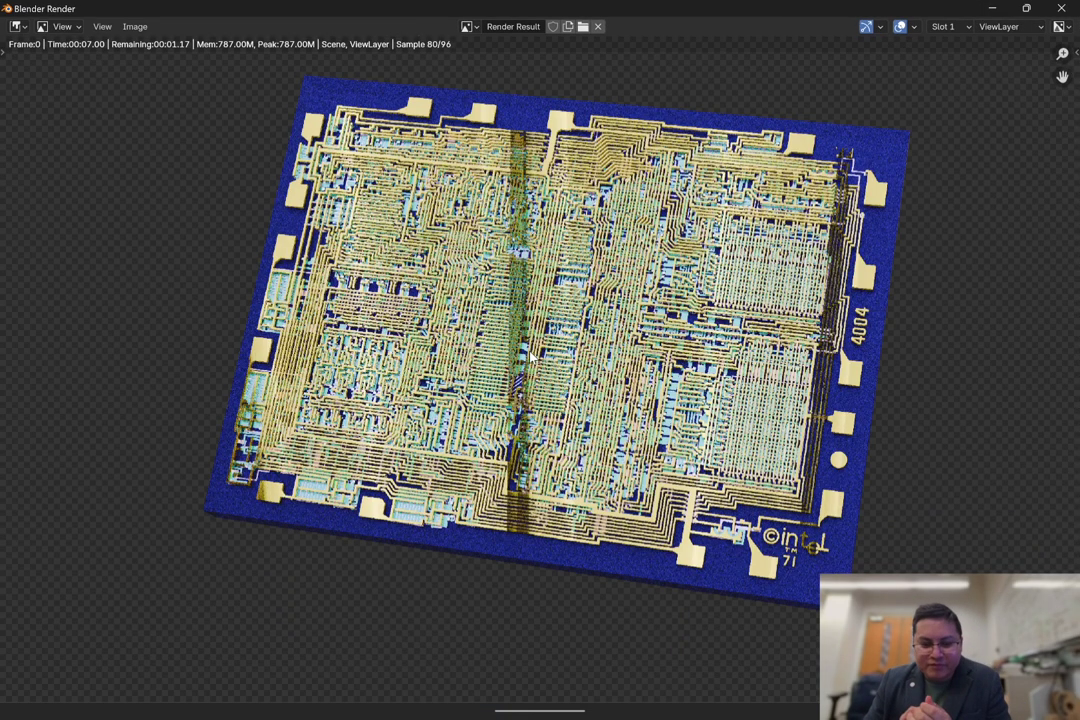
{"action": "scroll", "coordinate": [530, 354], "scroll_direction": "up", "scroll_amount": 2}
{"action": "scroll", "coordinate": [530, 354], "scroll_direction": "down", "scroll_amount": 3}
{"action": "scroll", "coordinate": [504, 249], "scroll_direction": "up", "scroll_amount": 2}
{"action": "scroll", "coordinate": [567, 323], "scroll_direction": "down", "scroll_amount": 1}
{"action": "scroll", "coordinate": [568, 328], "scroll_direction": "down", "scroll_amount": 1}
Step: Save the rendered image in the Downloads folder under a name starting with 4004_, and close the render window
{"action": "left_click", "coordinate": [135, 26]}
{"action": "left_click", "coordinate": [200, 166]}
{"action": "left_click", "coordinate": [205, 202]}
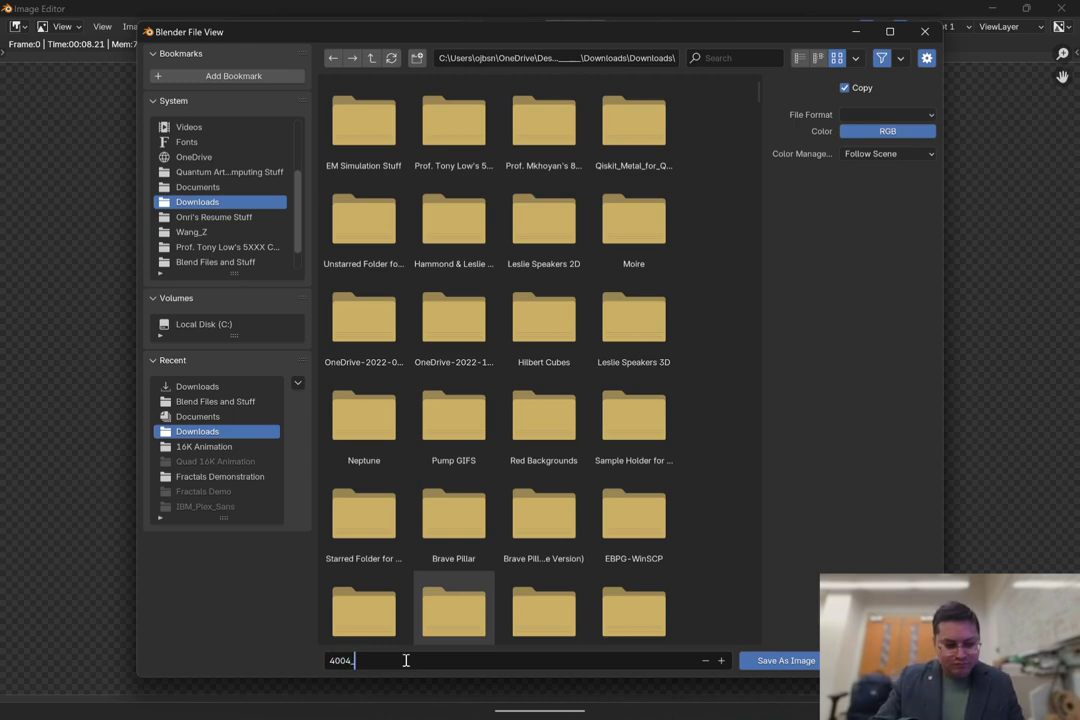
{"action": "left_click", "coordinate": [786, 660]}
{"action": "scroll", "coordinate": [508, 246], "scroll_direction": "up", "scroll_amount": 4}
{"action": "scroll", "coordinate": [508, 246], "scroll_direction": "down", "scroll_amount": 3}
{"action": "left_click", "coordinate": [1058, 9]}
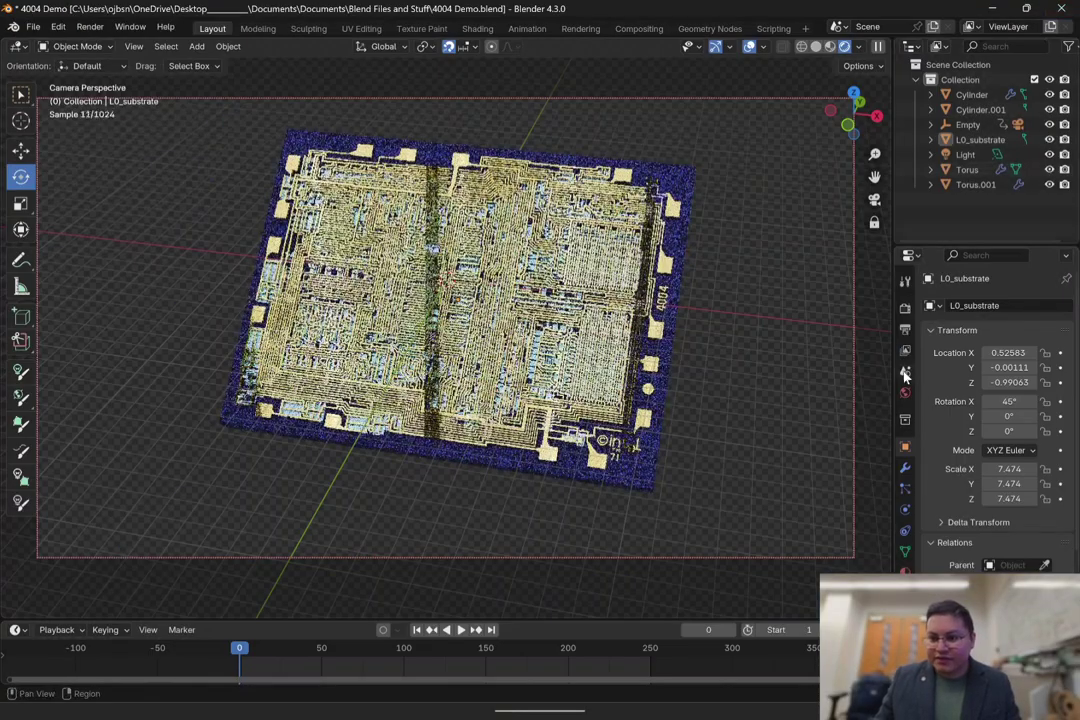
Step: Set the maximum render samples to 895 and save the file
{"action": "left_click", "coordinate": [907, 316]}
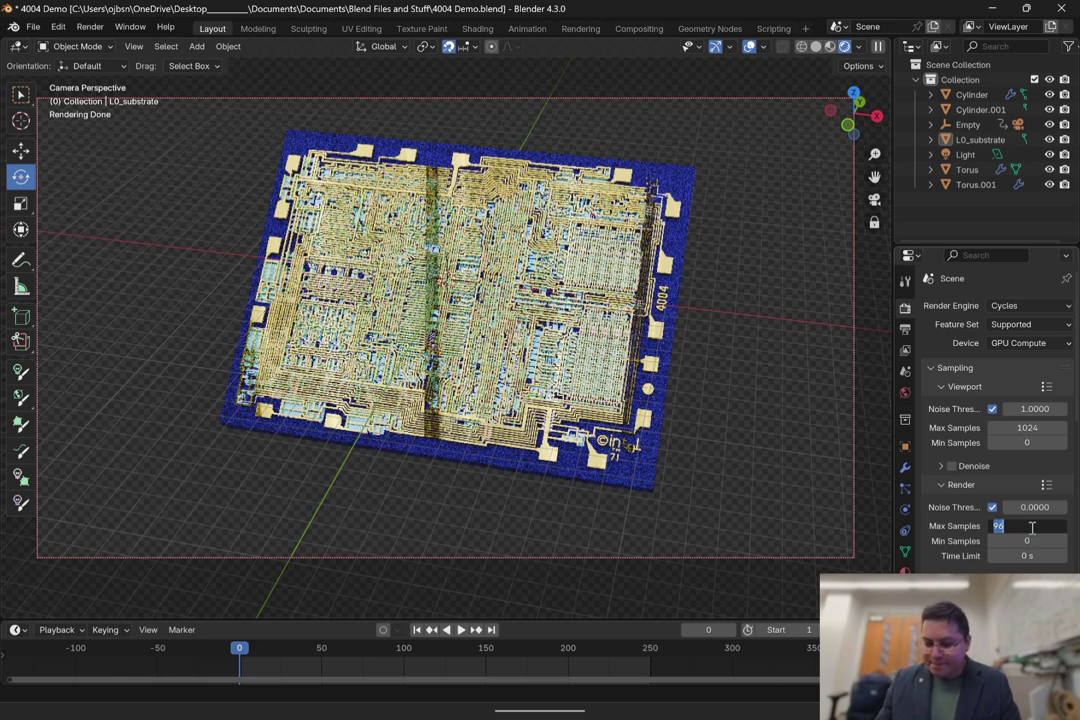
{"action": "left_click", "coordinate": [33, 26]}
{"action": "left_click", "coordinate": [72, 126]}
Step: Render frame 0 with the increased sample count and inspect different areas of the chip up close
{"action": "left_click", "coordinate": [90, 26]}
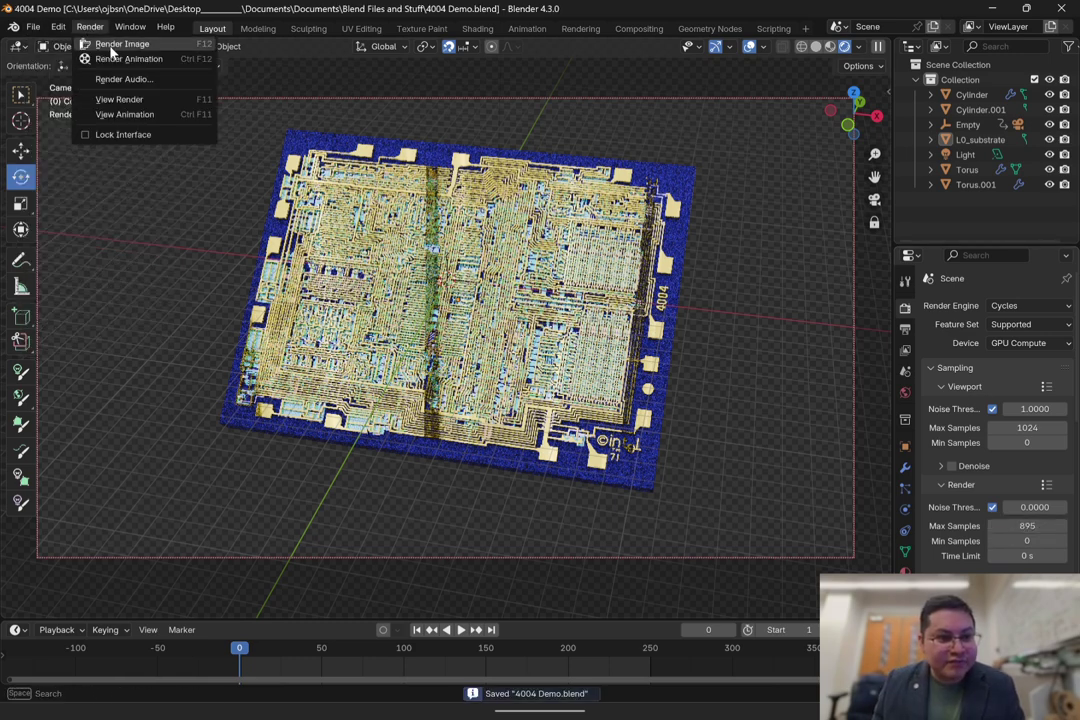
{"action": "left_click", "coordinate": [110, 44]}
{"action": "left_click", "coordinate": [929, 10]}
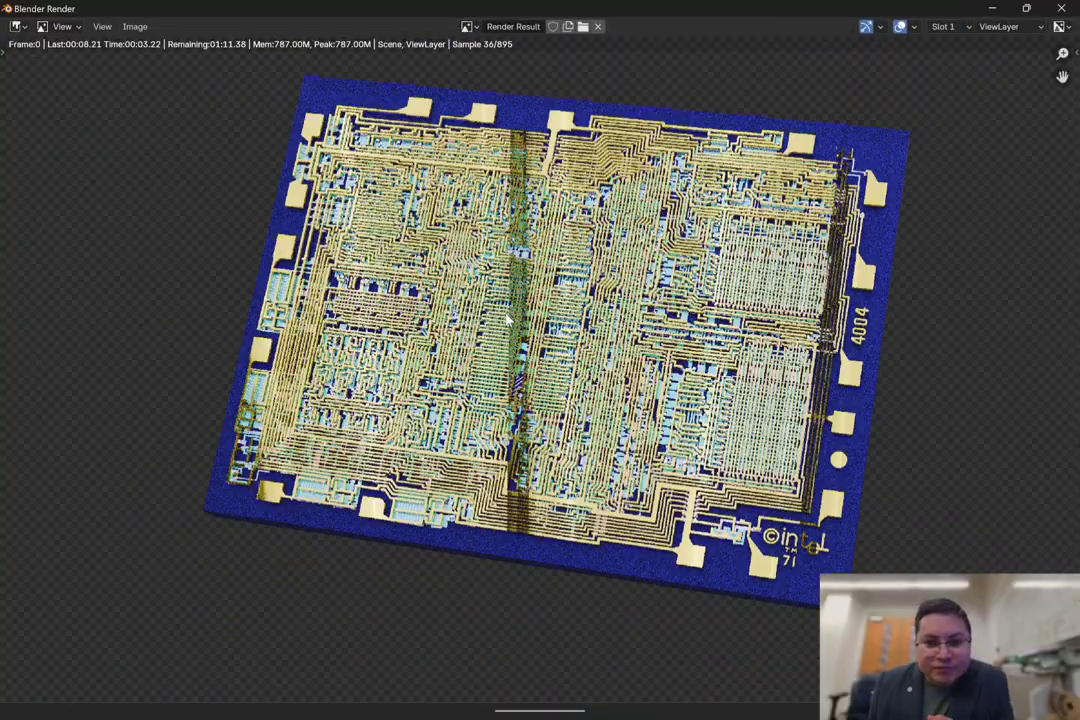
{"action": "scroll", "coordinate": [506, 315], "scroll_direction": "up", "scroll_amount": 4}
{"action": "scroll", "coordinate": [490, 332], "scroll_direction": "down", "scroll_amount": 1}
{"action": "middle_click_drag", "start_coordinate": [490, 332], "coordinate": [390, 332]}
{"action": "scroll", "coordinate": [390, 332], "scroll_direction": "up", "scroll_amount": 1}
{"action": "middle_click_drag", "start_coordinate": [241, 368], "coordinate": [525, 406]}
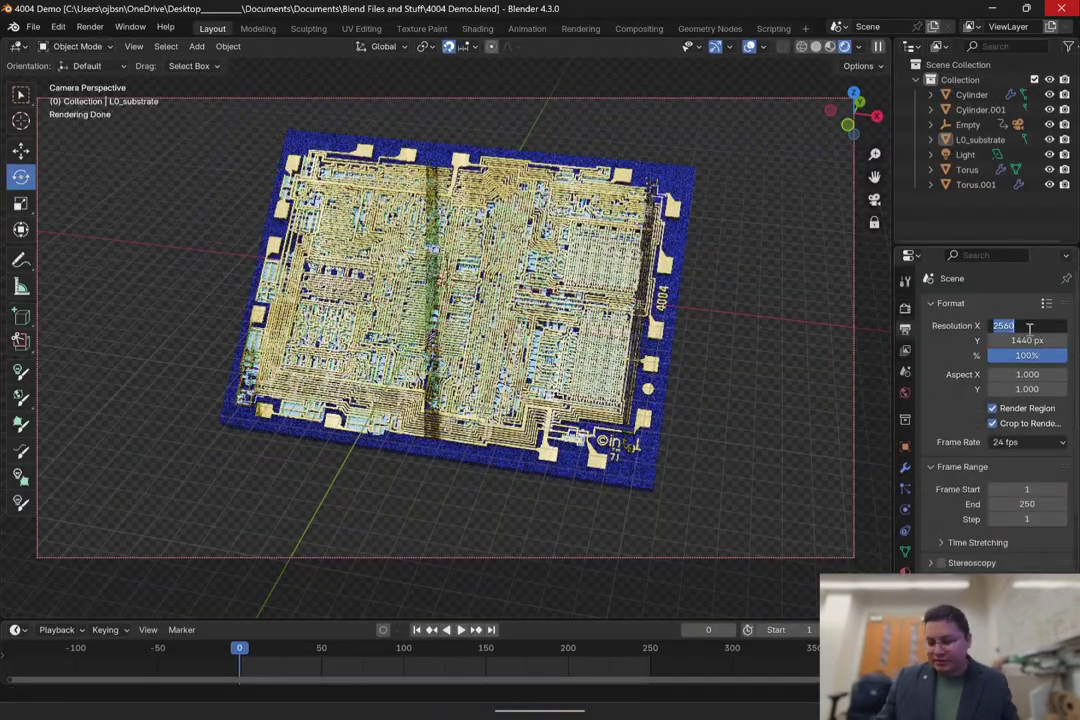
Step: Set the output resolution to 3840 × 2160 px and save the file
{"action": "type", "text": "40"}
{"action": "key", "text": "Tab"}
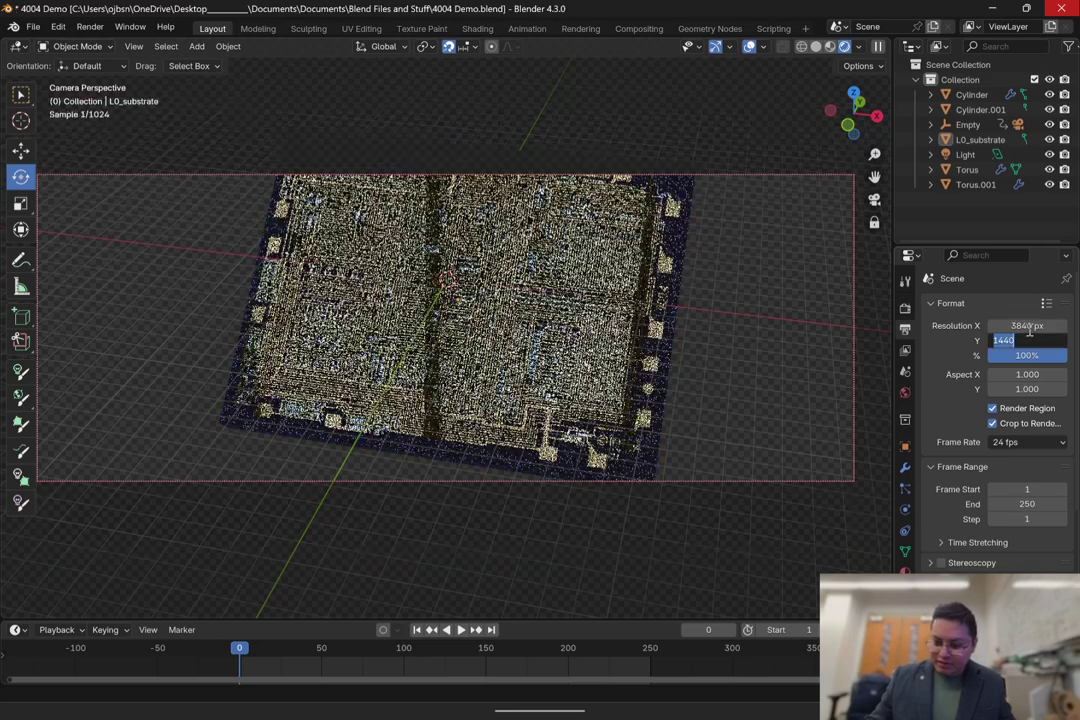
{"action": "type", "text": "2160"}
{"action": "key", "text": "Return"}
{"action": "left_click", "coordinate": [33, 26]}
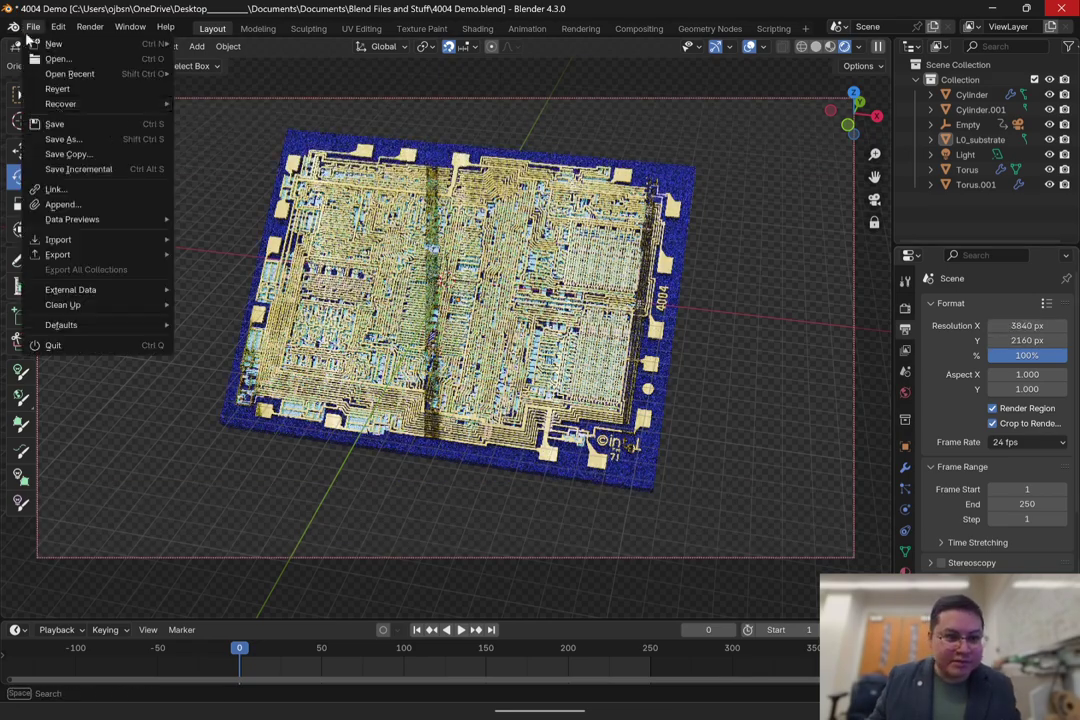
{"action": "left_click", "coordinate": [58, 123]}
{"action": "left_click", "coordinate": [90, 26]}
{"action": "left_click", "coordinate": [118, 45]}
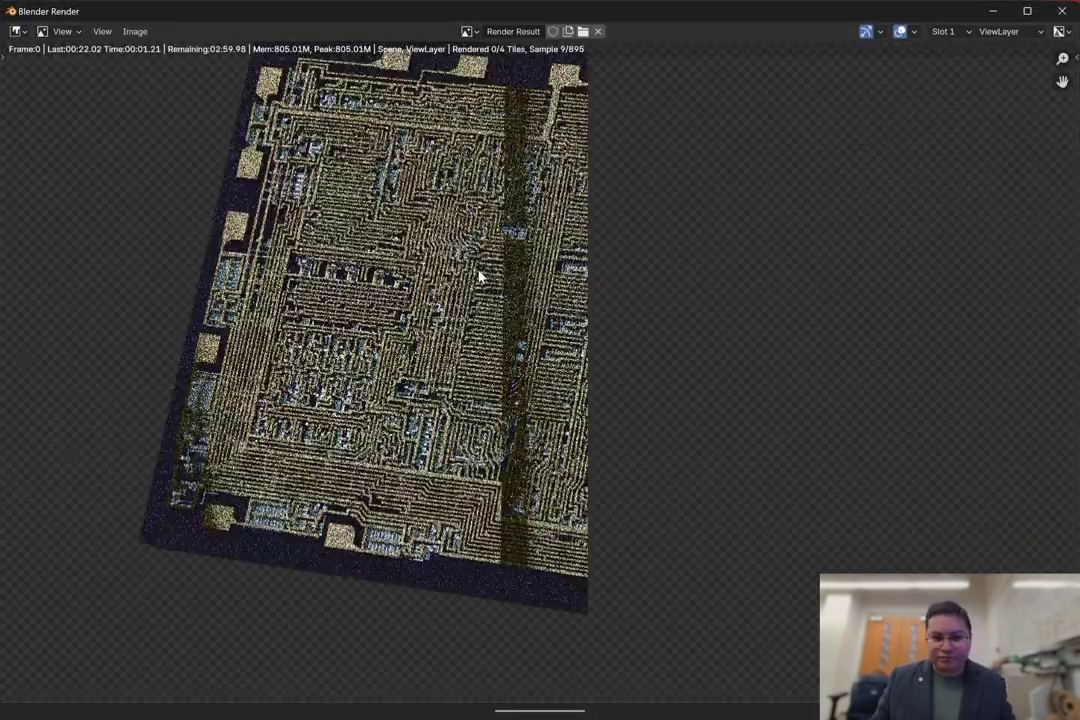
{"action": "left_click", "coordinate": [1055, 11]}
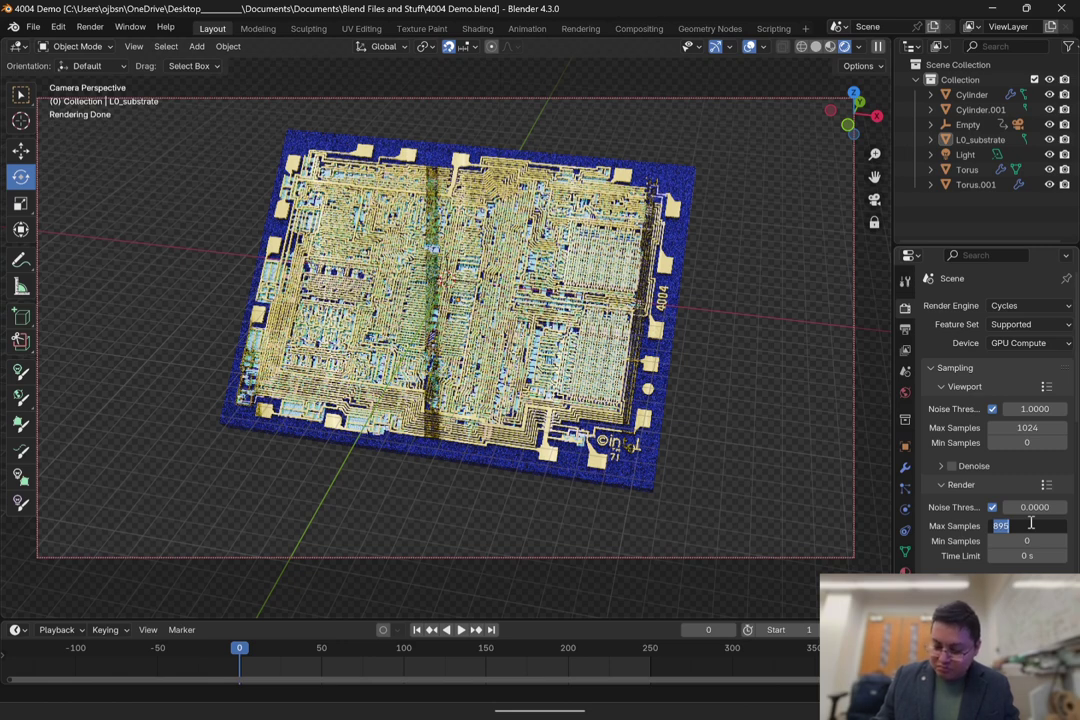
Step: Set the maximum render samples to 175 and save the file
{"action": "type", "text": "175"}
{"action": "key", "text": "Return"}
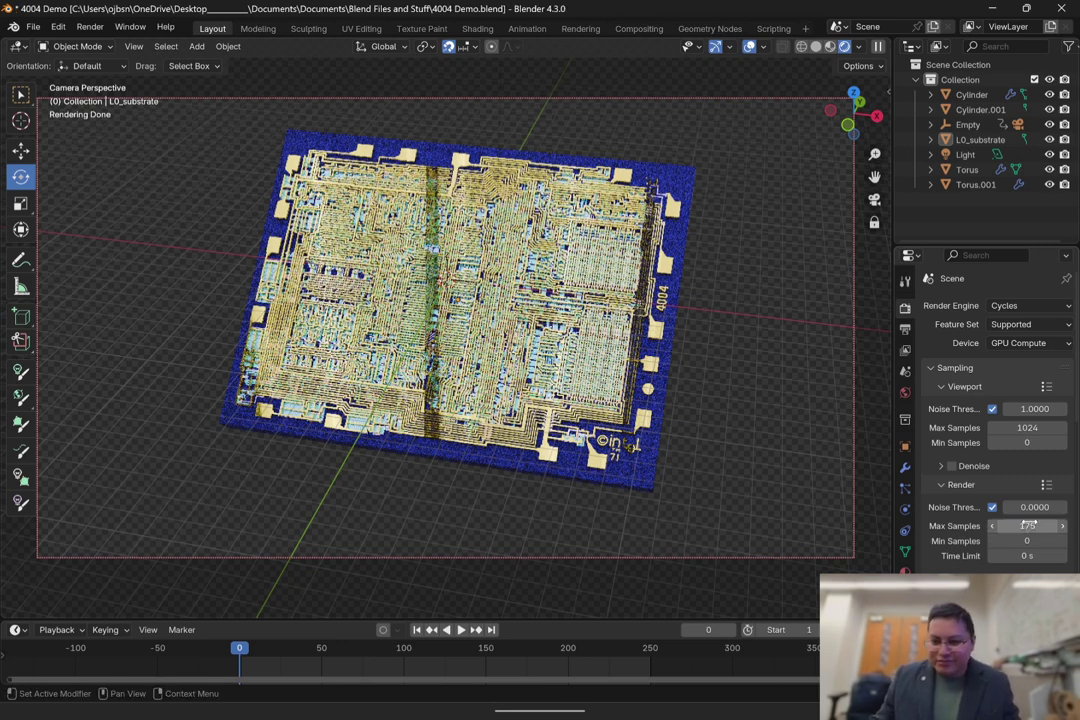
{"action": "left_click", "coordinate": [33, 26]}
Step: Render frame 0 at 3840 × 2160 px with the reduced sample count and zoom in on the result
{"action": "mouse_move", "coordinate": [90, 26]}
{"action": "left_click", "coordinate": [120, 41]}
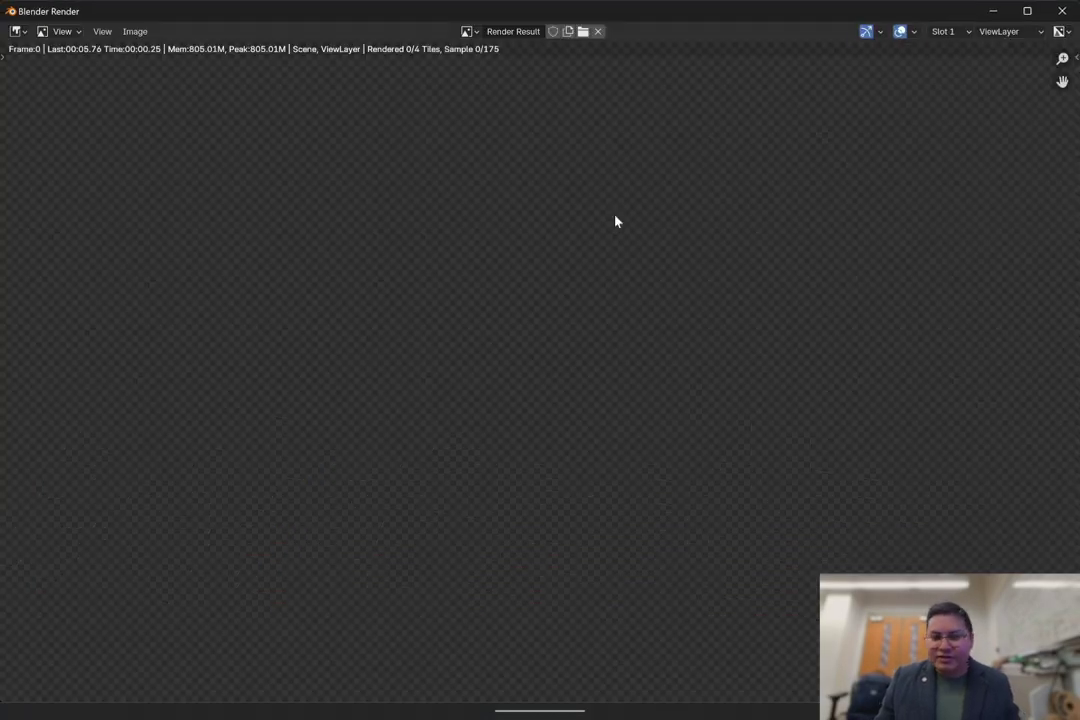
{"action": "scroll", "coordinate": [467, 342], "scroll_direction": "up", "scroll_amount": 2}
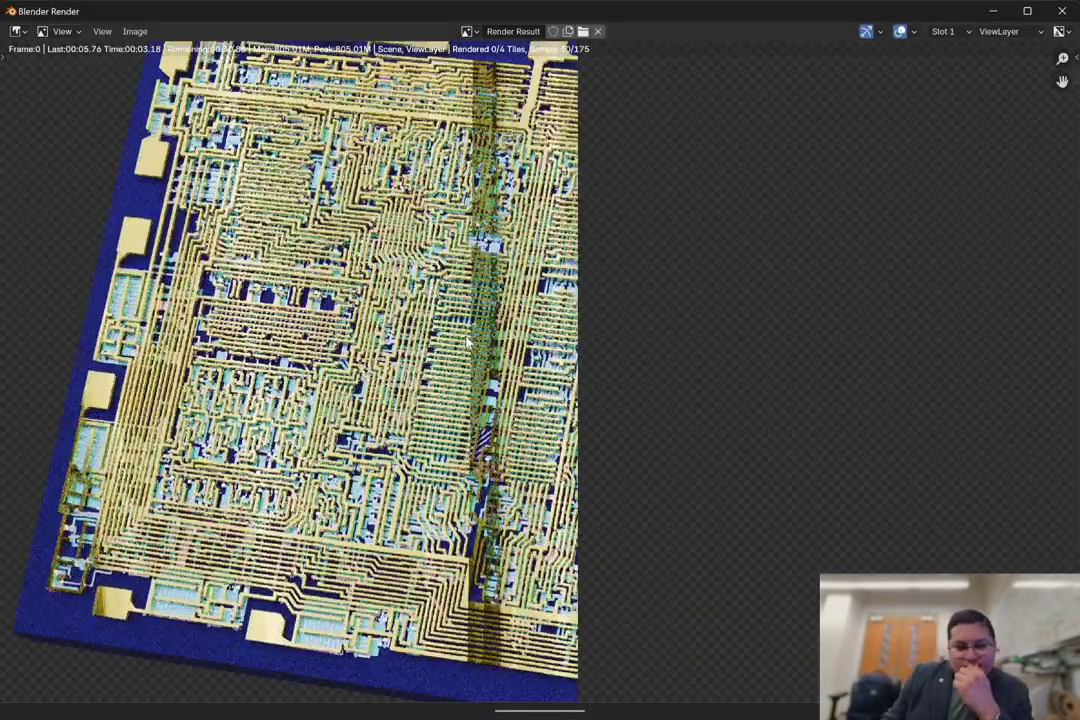
Step: Examine the frame 0 render up close and as a whole, and close the render window
{"action": "scroll", "coordinate": [467, 342], "scroll_direction": "up", "scroll_amount": 3}
{"action": "scroll", "coordinate": [467, 342], "scroll_direction": "down", "scroll_amount": 3}
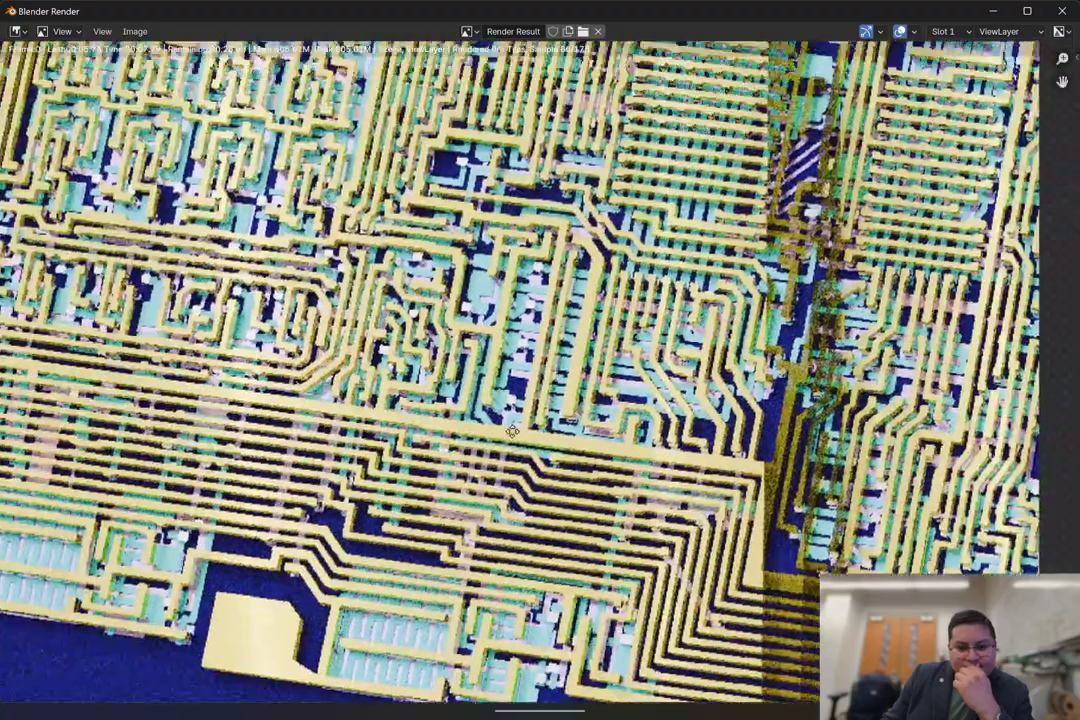
{"action": "scroll", "coordinate": [467, 342], "scroll_direction": "down", "scroll_amount": 2}
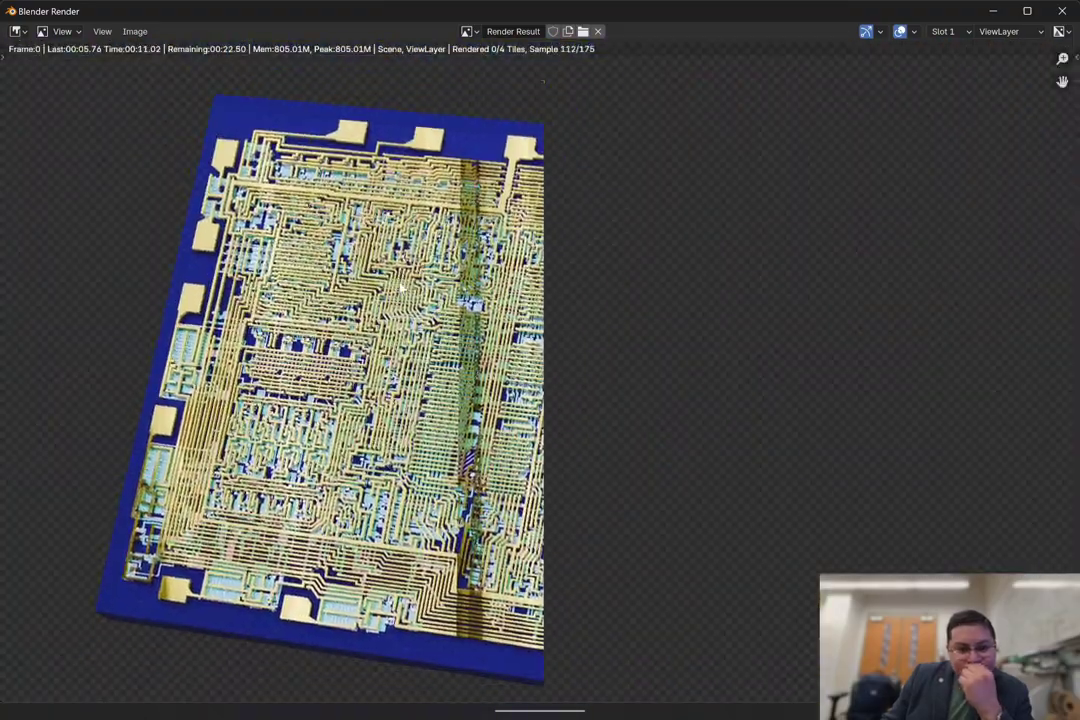
{"action": "scroll", "coordinate": [395, 368], "scroll_direction": "down", "scroll_amount": 1}
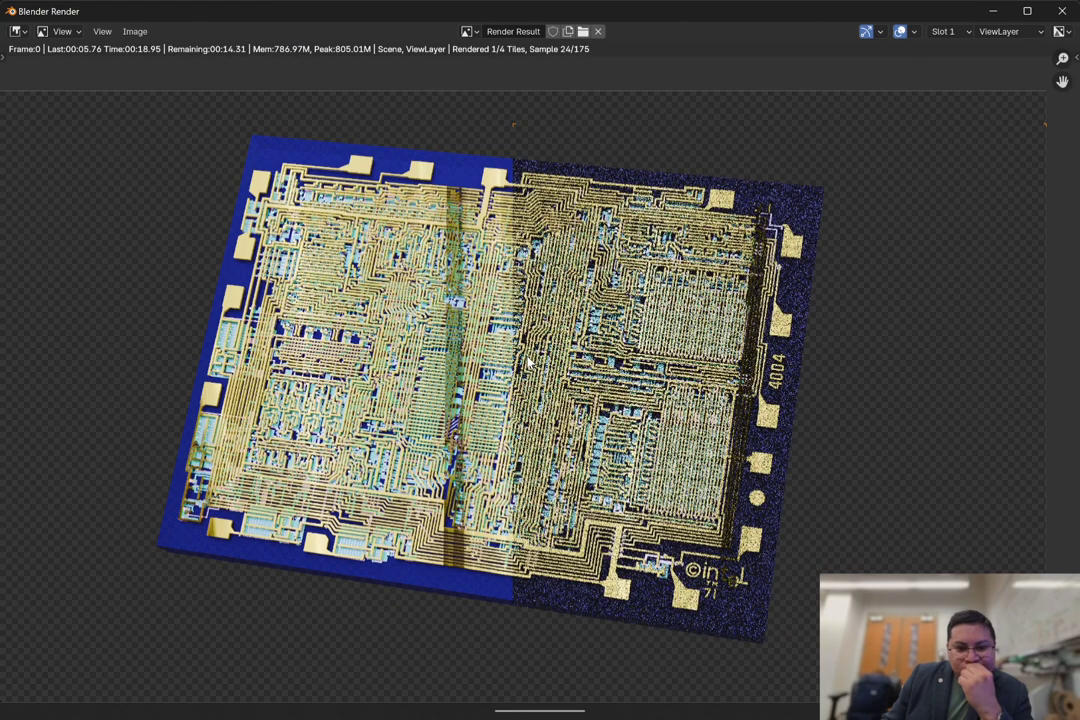
{"action": "scroll", "coordinate": [580, 375], "scroll_direction": "up", "scroll_amount": 1}
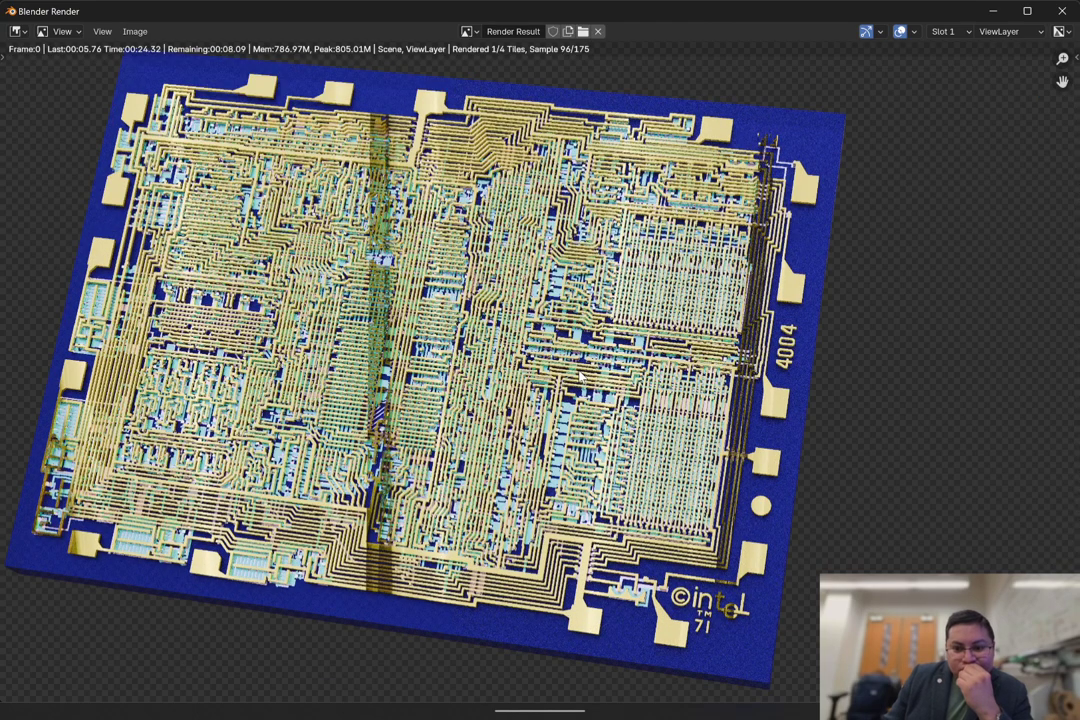
{"action": "scroll", "coordinate": [579, 376], "scroll_direction": "down", "scroll_amount": 1}
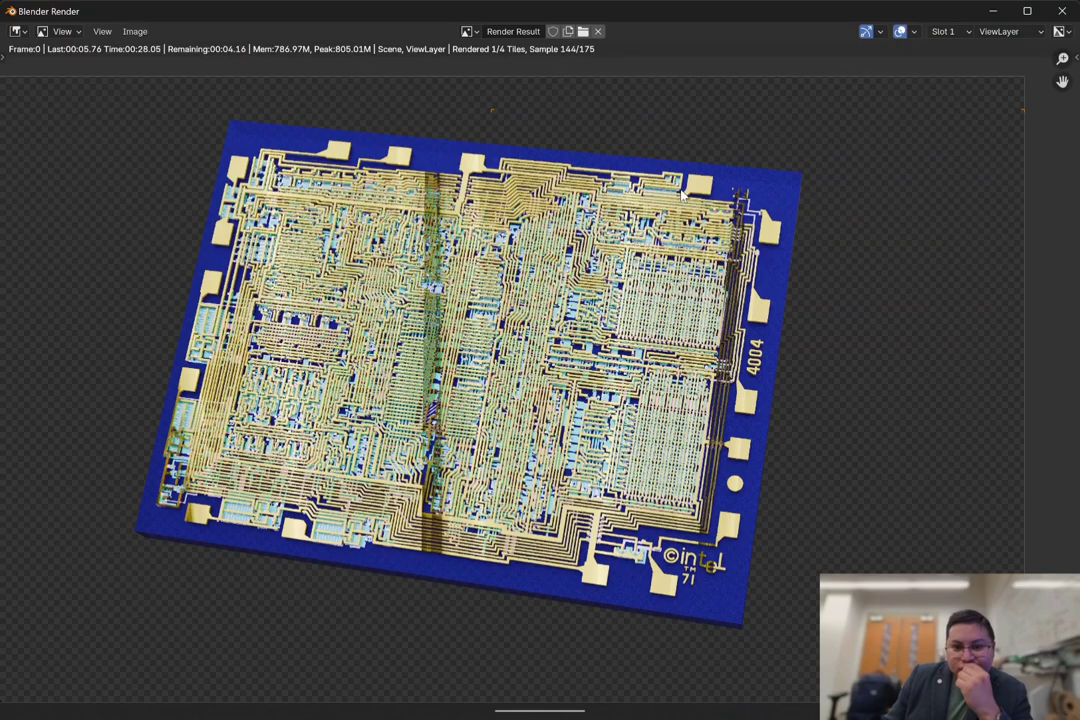
{"action": "left_click", "coordinate": [1060, 12]}
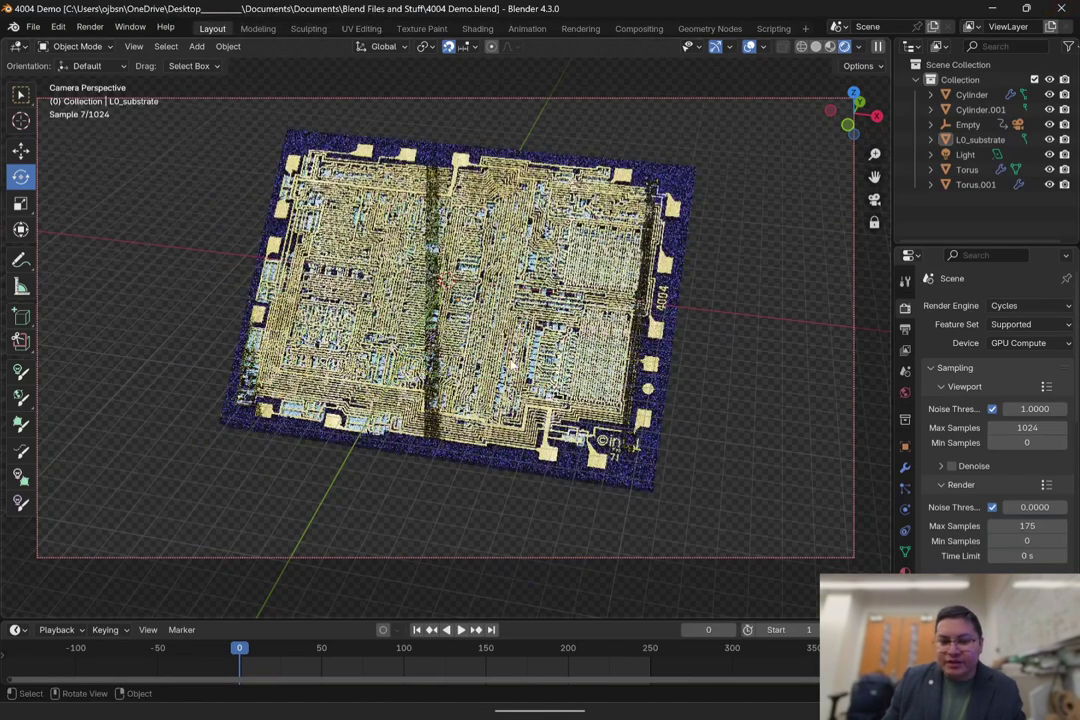
Step: Select the upper cylinder light, Cylinder.001, in the right side view, return to the camera view and set its material's emission strength to 2.5
{"action": "left_click", "coordinate": [968, 155]}
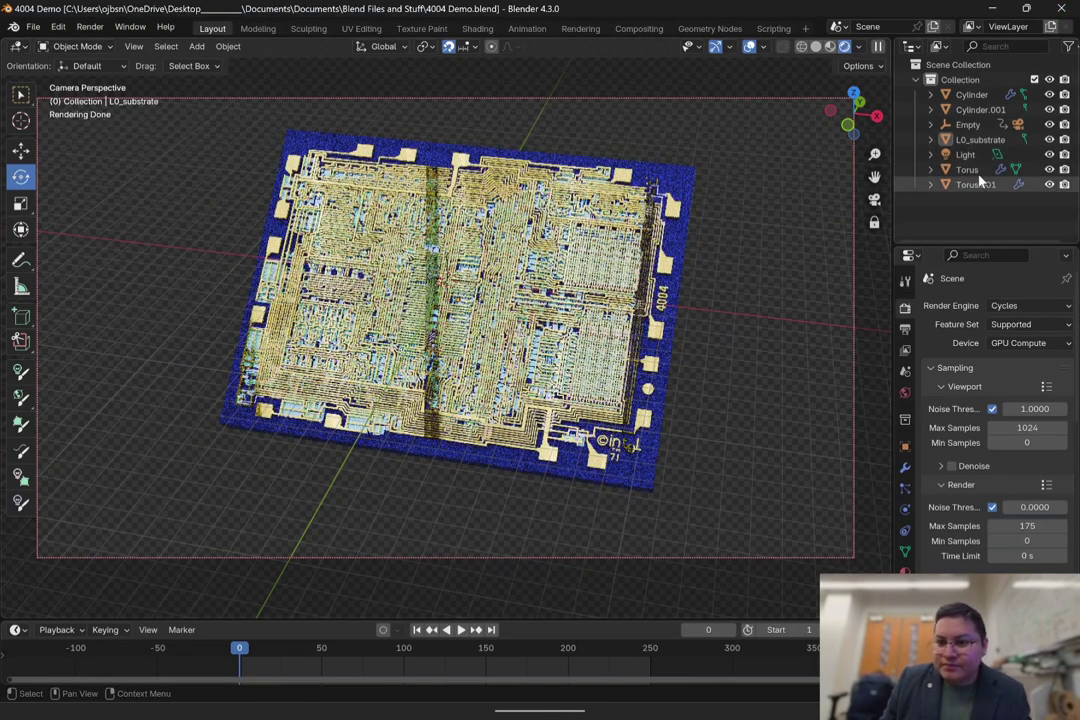
{"action": "left_click", "coordinate": [975, 95]}
{"action": "key", "text": "KP_3"}
{"action": "scroll", "coordinate": [571, 264], "scroll_direction": "down", "scroll_amount": 7}
{"action": "left_click", "coordinate": [578, 166]}
{"action": "scroll", "coordinate": [528, 275], "scroll_direction": "up", "scroll_amount": 15}
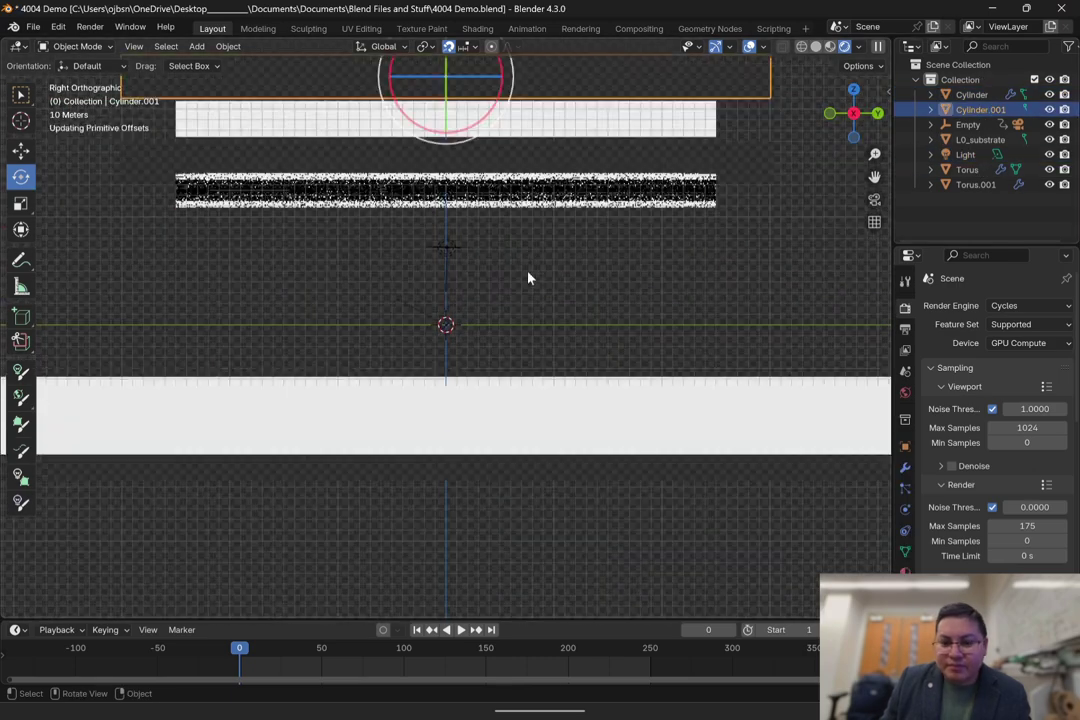
{"action": "left_click", "coordinate": [873, 199]}
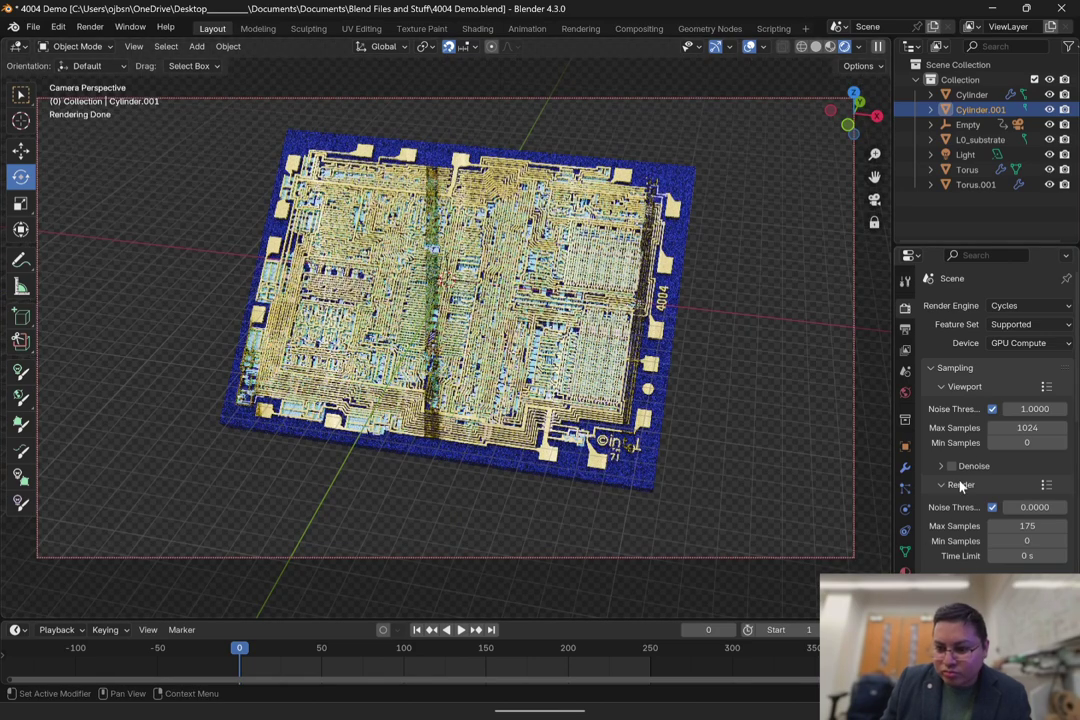
{"action": "left_click", "coordinate": [905, 570]}
{"action": "scroll", "coordinate": [960, 545], "scroll_direction": "down", "scroll_amount": 5}
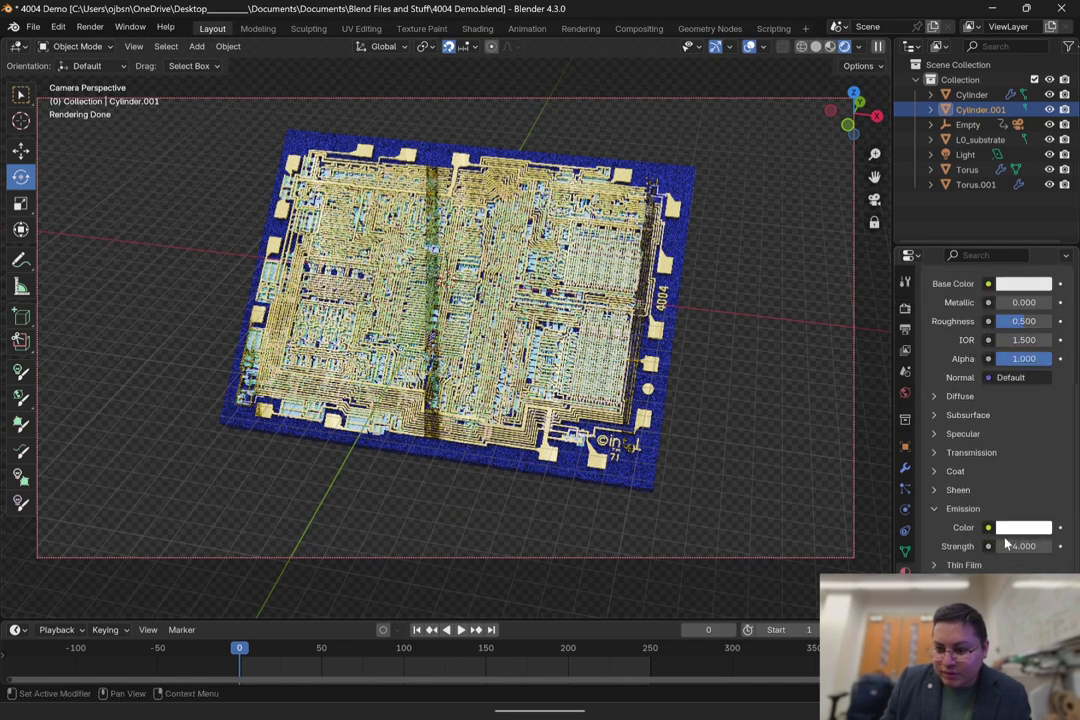
{"action": "left_click_drag", "start_coordinate": [1021, 546], "coordinate": [1030, 546]}
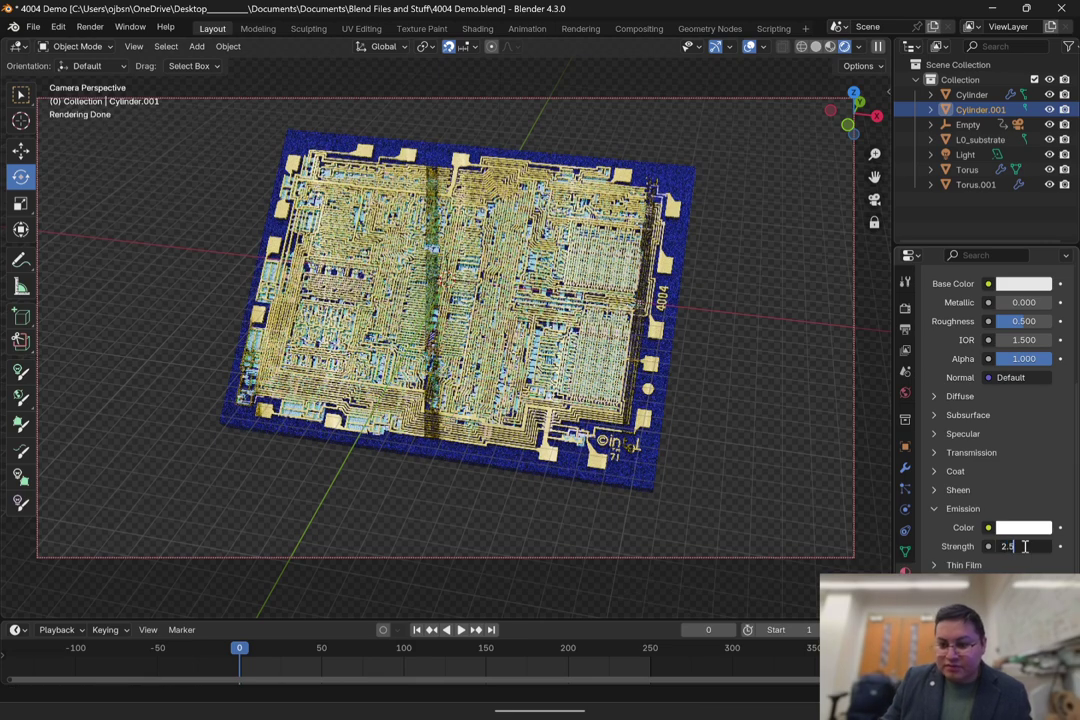
{"action": "key", "text": "Return"}
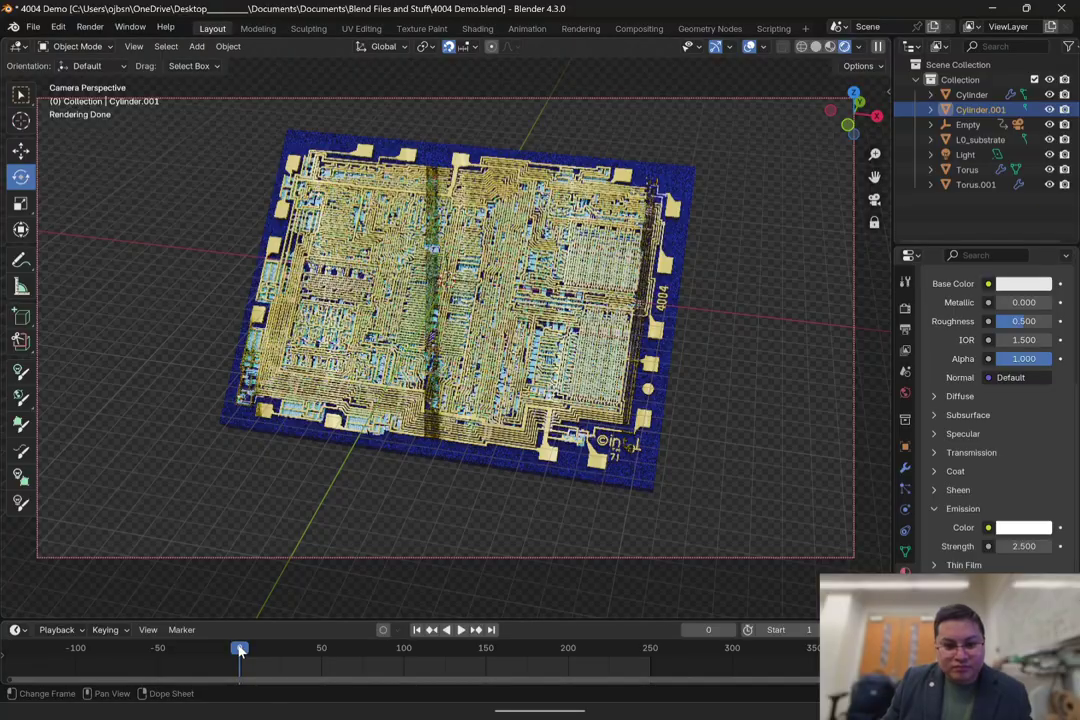
Step: Move the animation to frame 239 and save the file
{"action": "left_click_drag", "start_coordinate": [240, 650], "coordinate": [632, 654]}
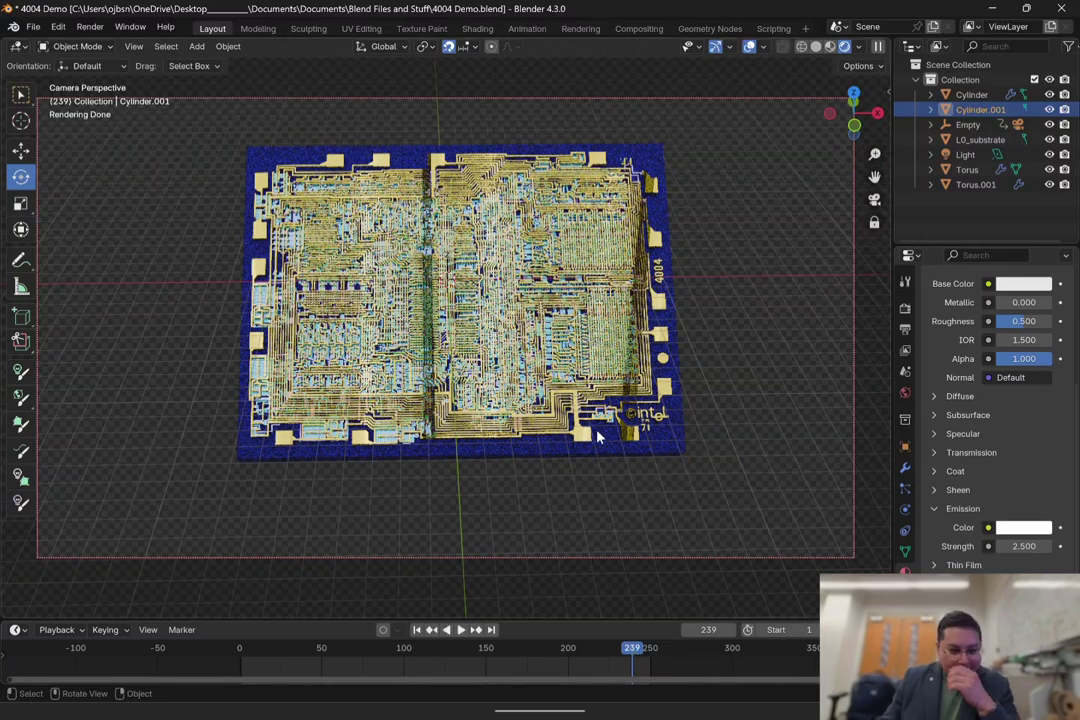
{"action": "left_click", "coordinate": [33, 26]}
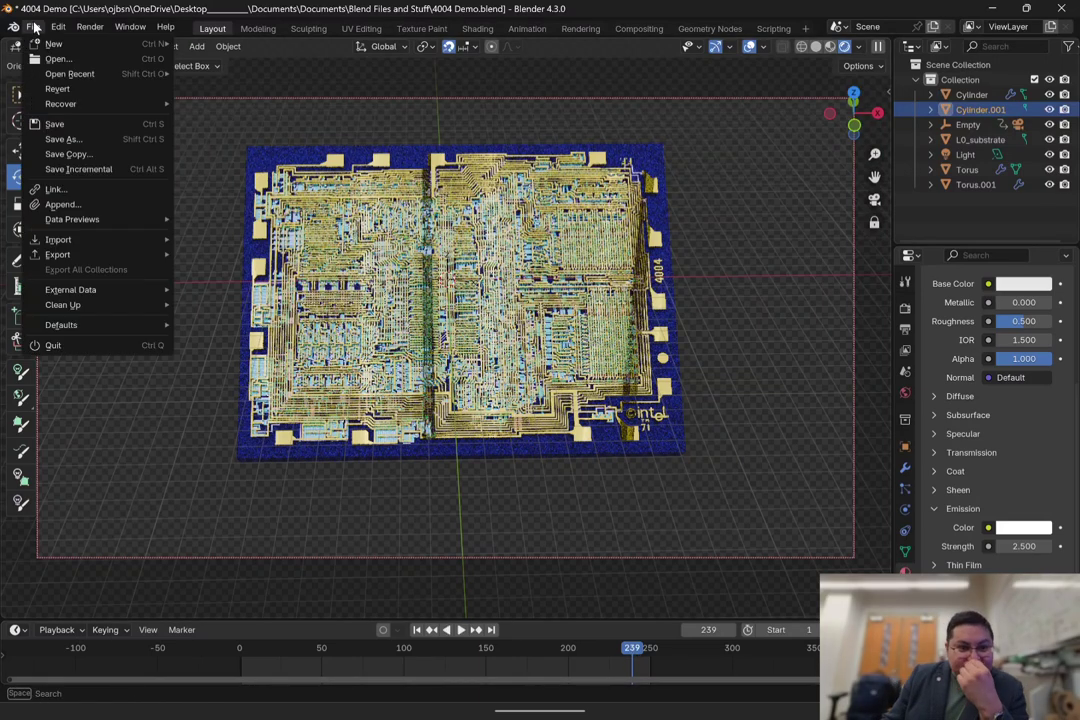
{"action": "left_click", "coordinate": [55, 124]}
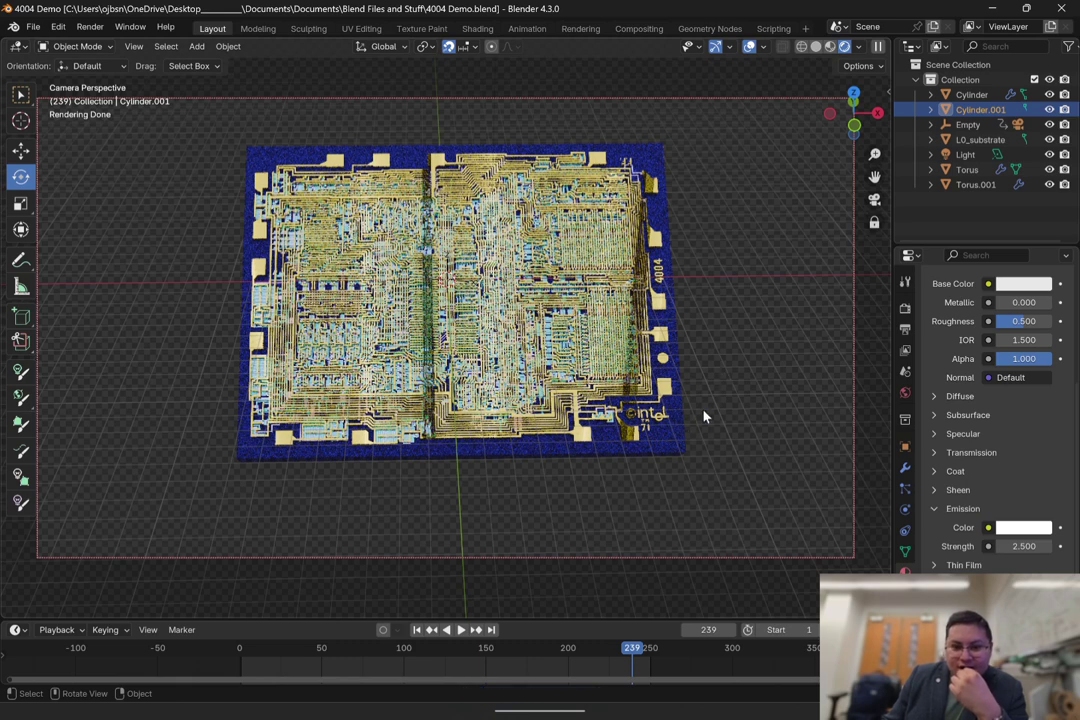
{"action": "left_click", "coordinate": [905, 310]}
{"action": "left_click", "coordinate": [33, 26]}
{"action": "left_click", "coordinate": [55, 124]}
Step: Render frame 239 with the reduced light emission and inspect the chip's traces up close and as a whole
{"action": "left_click", "coordinate": [90, 26]}
{"action": "left_click", "coordinate": [110, 60]}
{"action": "scroll", "coordinate": [510, 286], "scroll_direction": "up", "scroll_amount": 2}
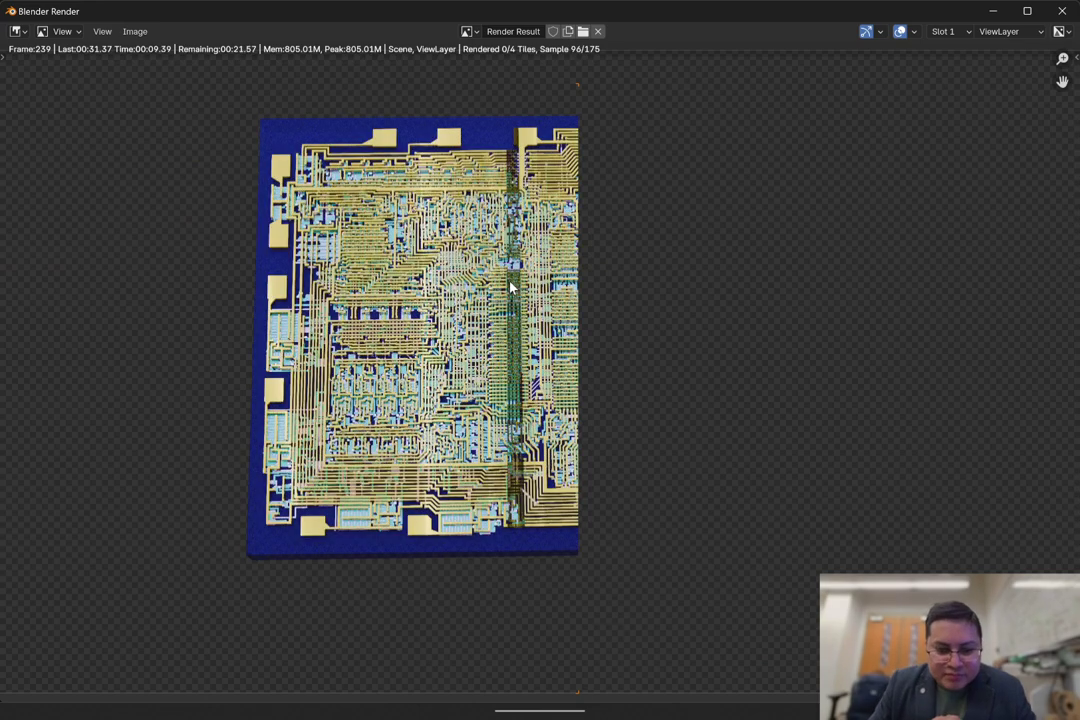
{"action": "scroll", "coordinate": [510, 287], "scroll_direction": "up", "scroll_amount": 6}
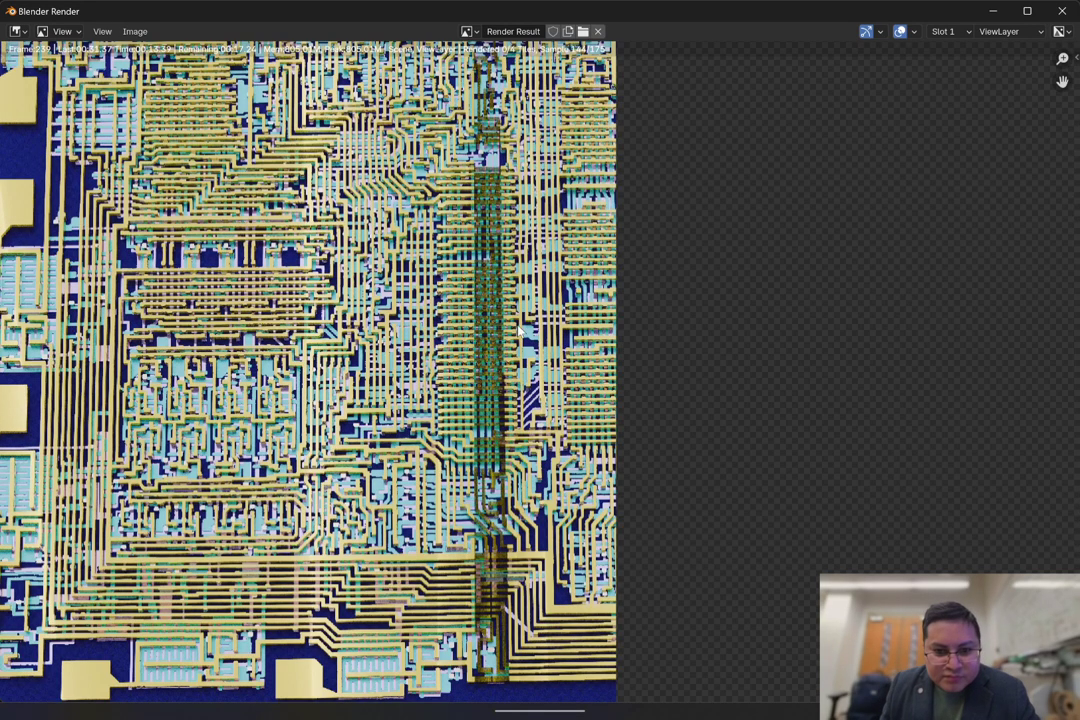
{"action": "scroll", "coordinate": [520, 308], "scroll_direction": "down", "scroll_amount": 7}
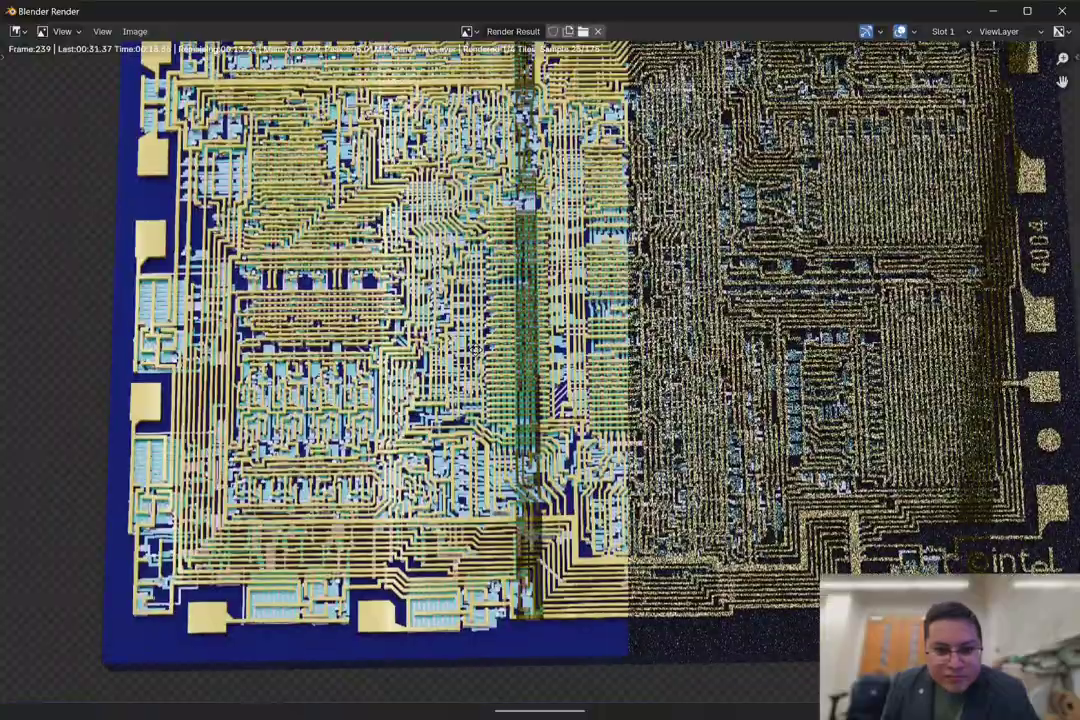
{"action": "middle_click_drag", "start_coordinate": [476, 350], "coordinate": [444, 424]}
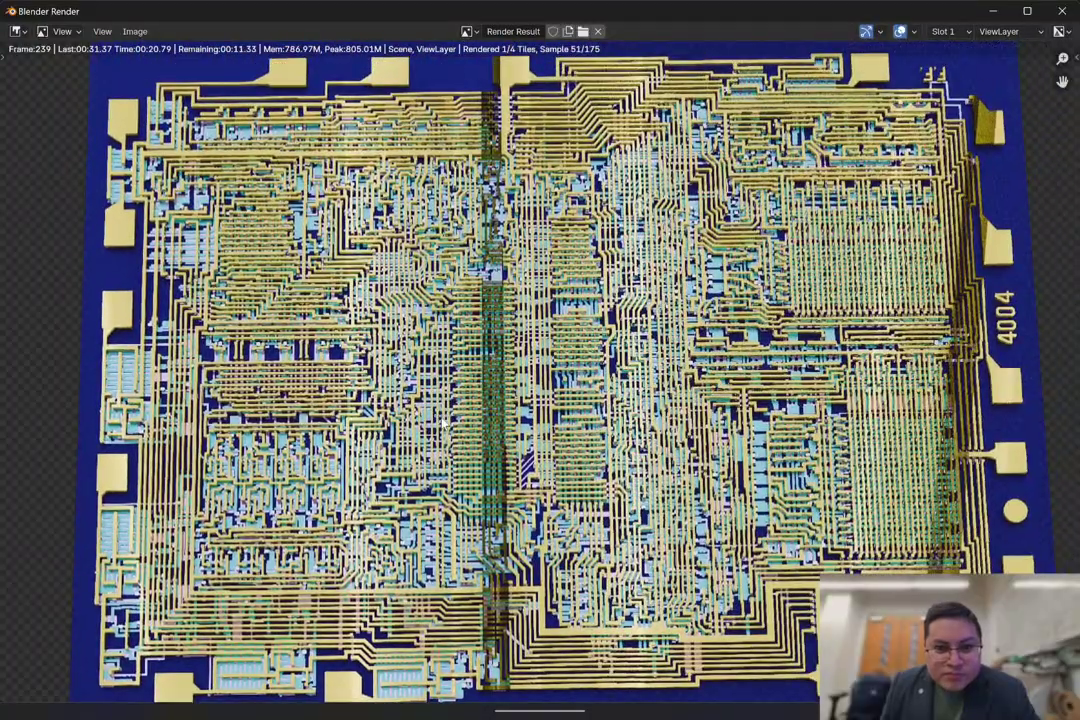
{"action": "scroll", "coordinate": [434, 377], "scroll_direction": "down", "scroll_amount": 1}
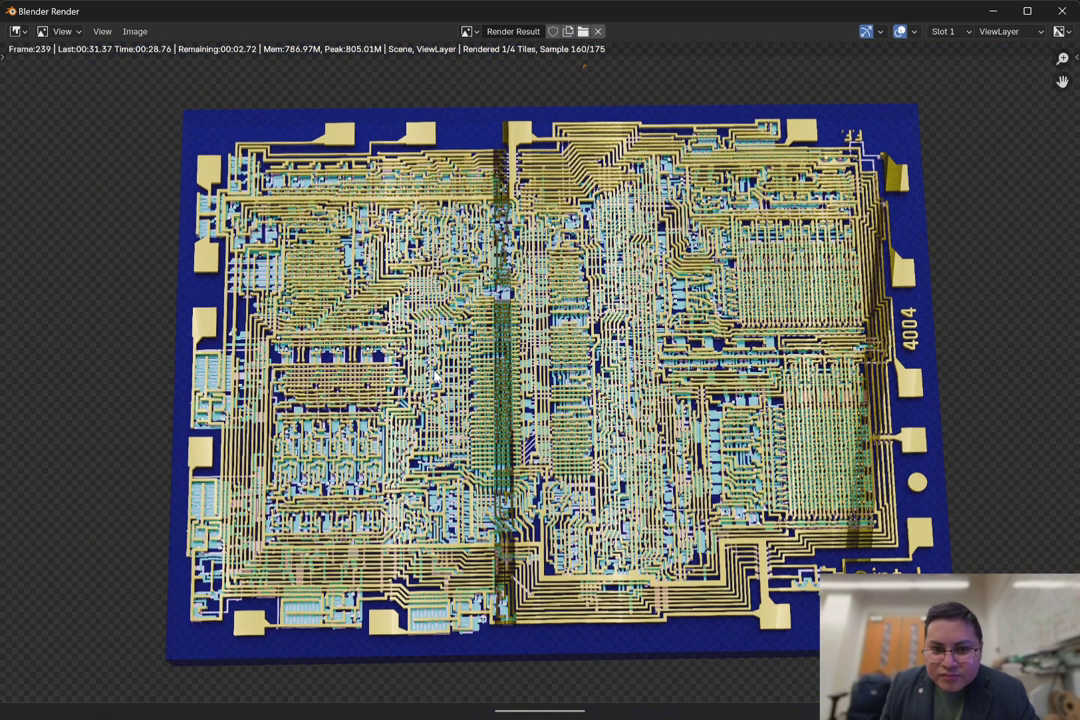
{"action": "scroll", "coordinate": [445, 368], "scroll_direction": "up", "scroll_amount": 1}
{"action": "scroll", "coordinate": [466, 358], "scroll_direction": "down", "scroll_amount": 3}
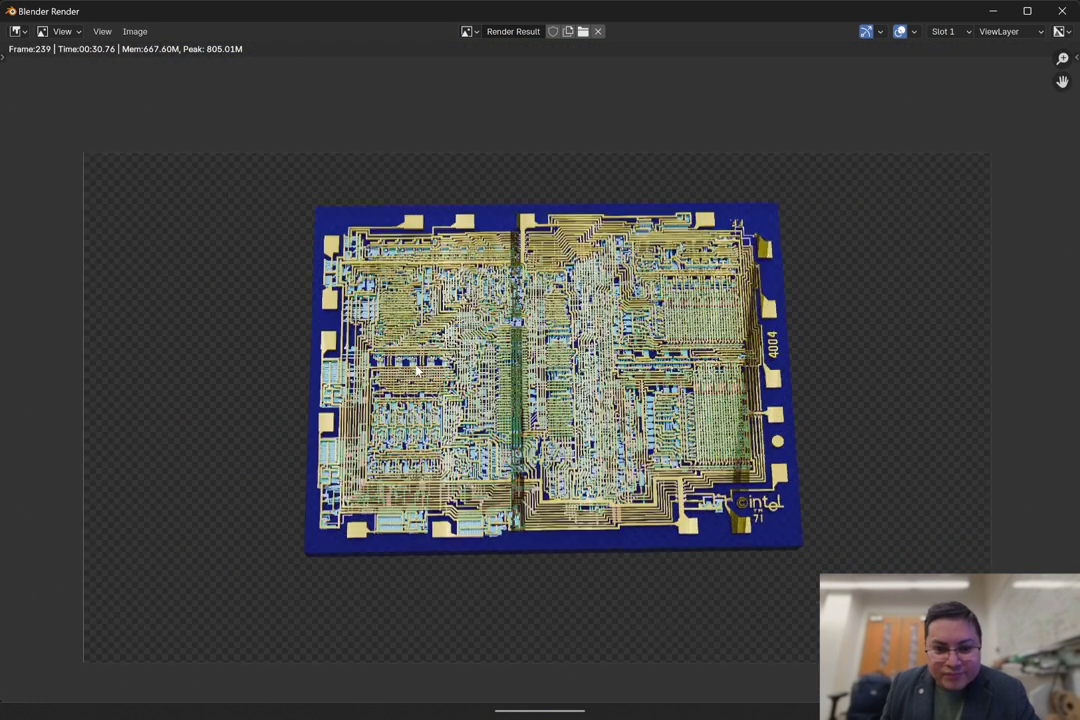
{"action": "scroll", "coordinate": [457, 357], "scroll_direction": "up", "scroll_amount": 1}
Step: Save the rendered image as a 4004_demo PNG in the Downloads folder and close the render window
{"action": "left_click", "coordinate": [134, 31]}
{"action": "left_click", "coordinate": [200, 172]}
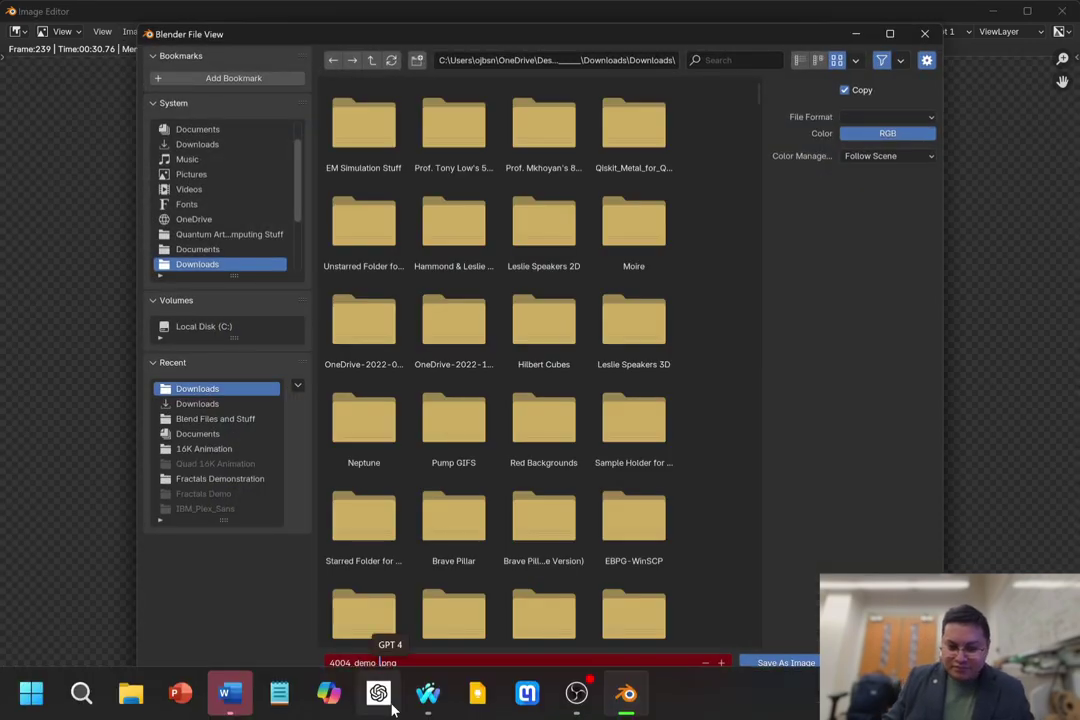
{"action": "left_click", "coordinate": [786, 662]}
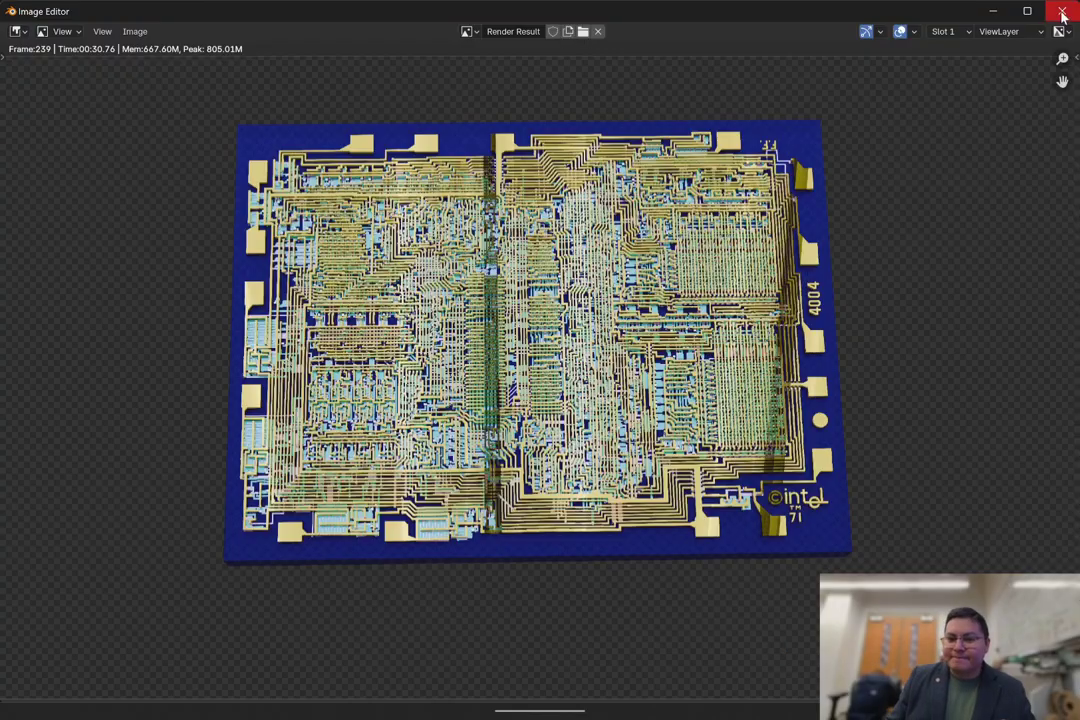
{"action": "left_click", "coordinate": [1062, 12]}
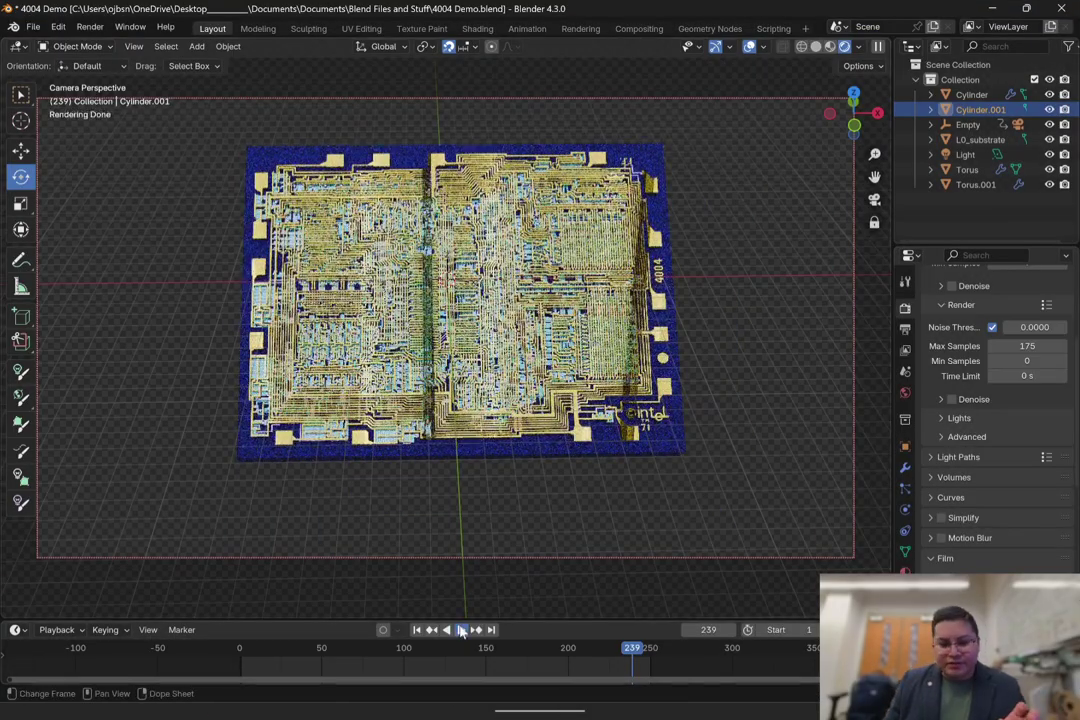
Step: Play the camera orbit animation and scrub back to frame 15 to examine the lighting on the chip
{"action": "left_click", "coordinate": [462, 630]}
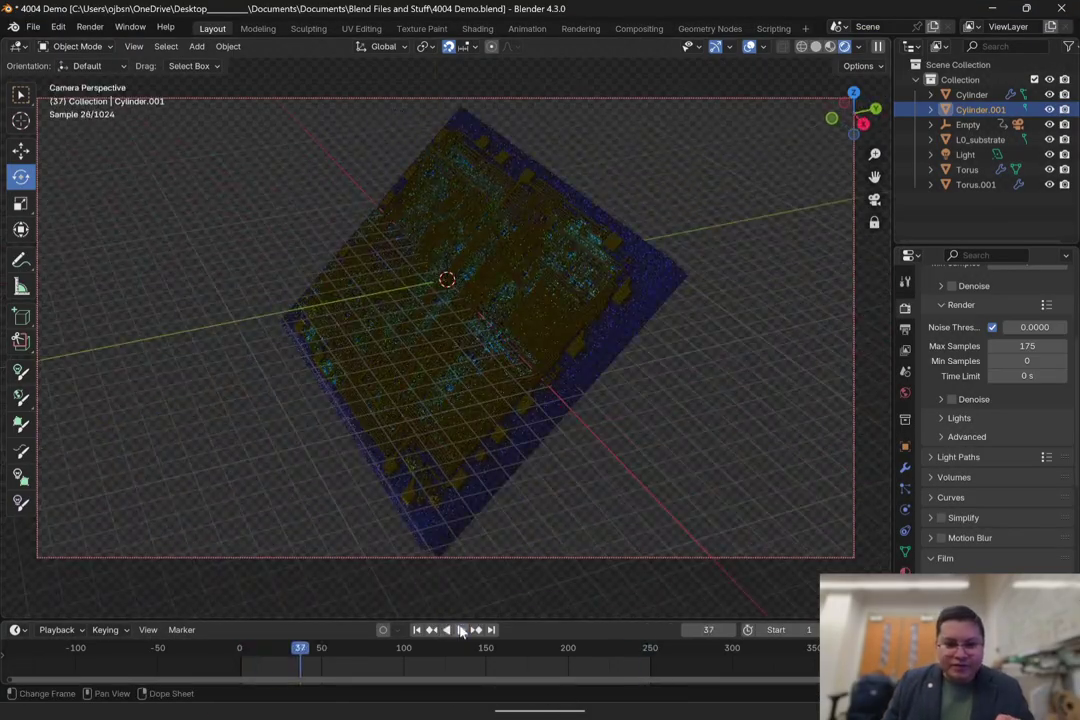
{"action": "left_click_drag", "start_coordinate": [300, 652], "coordinate": [264, 662]}
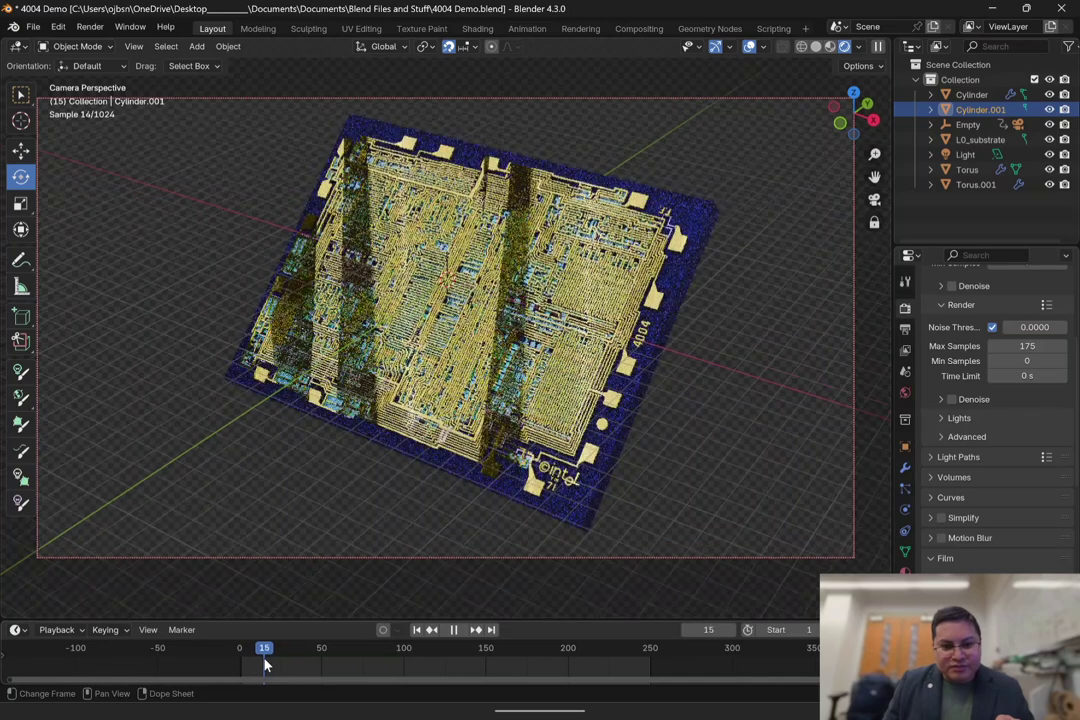